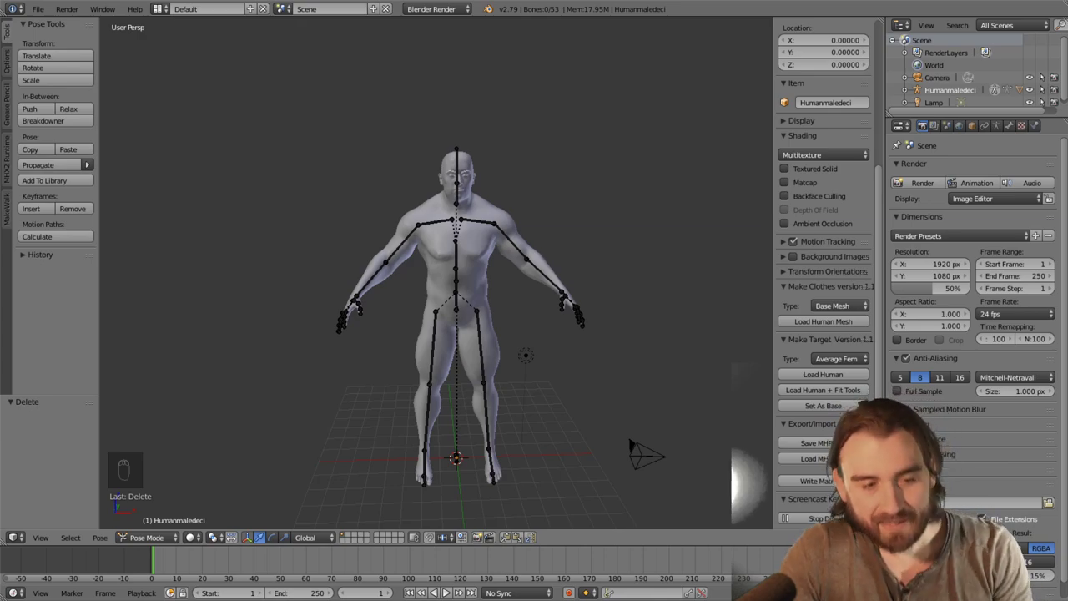
{"action": "mouse_move", "coordinate": [633, 168]}
{"action": "middle_mouse_down"}
{"action": "mouse_move", "coordinate": [599, 144]}
{"action": "mouse_move", "coordinate": [629, 139]}
{"action": "mouse_move", "coordinate": [634, 192]}
{"action": "mouse_move", "coordinate": [633, 158]}
{"action": "middle_mouse_up"}
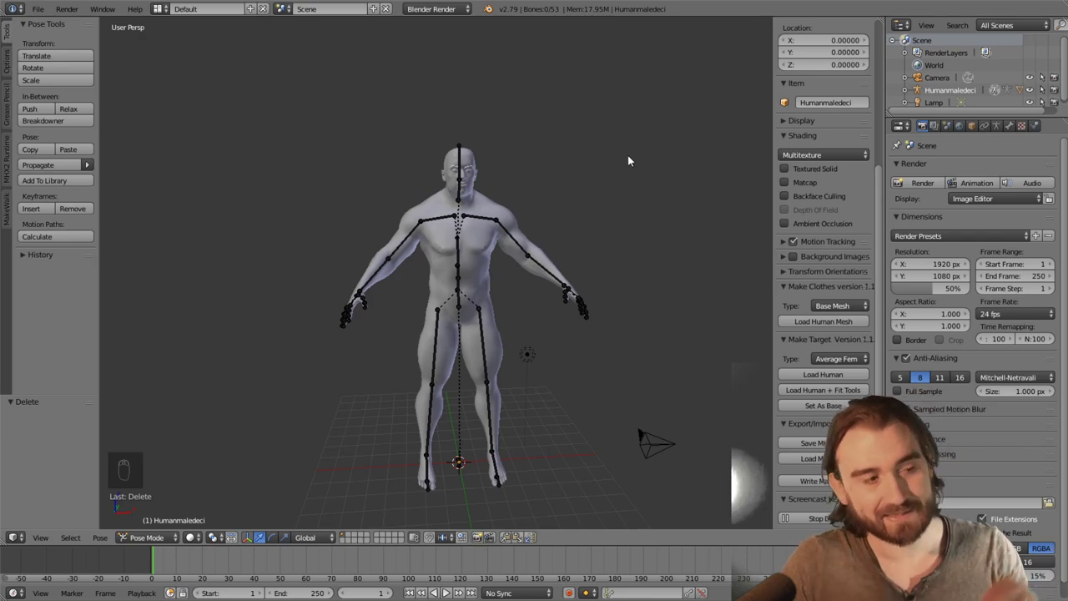
{"action": "scroll", "coordinate": [628, 179], "scroll_direction": "up", "scroll_amount": 4}
{"action": "scroll", "coordinate": [628, 201], "scroll_direction": "down", "scroll_amount": 4}
{"action": "middle_click_drag", "start_coordinate": [626, 200], "coordinate": [596, 202]}
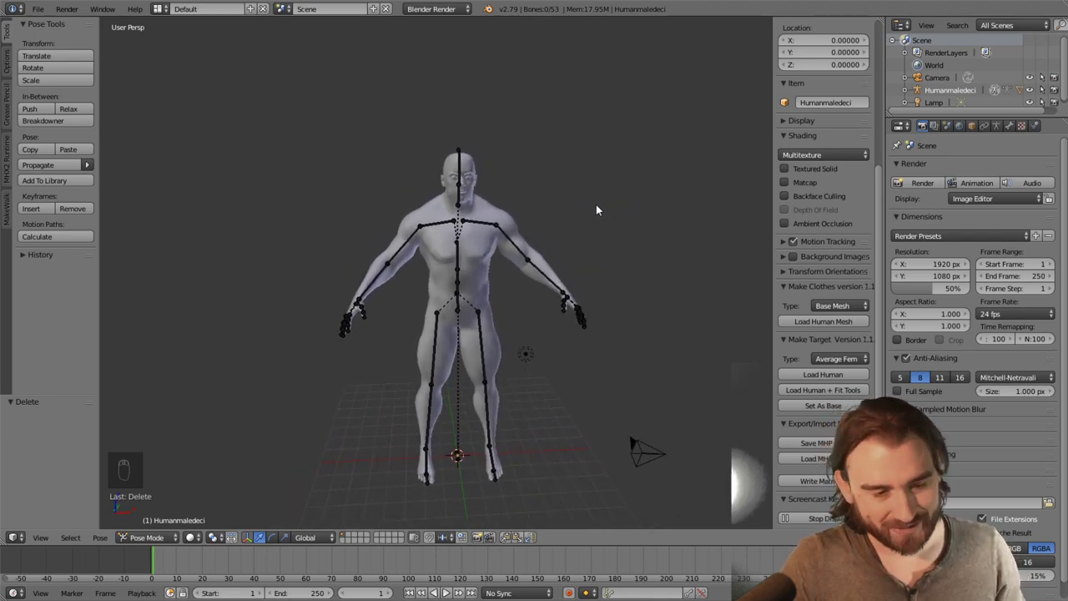
{"action": "scroll", "coordinate": [595, 204], "scroll_direction": "up", "scroll_amount": 1}
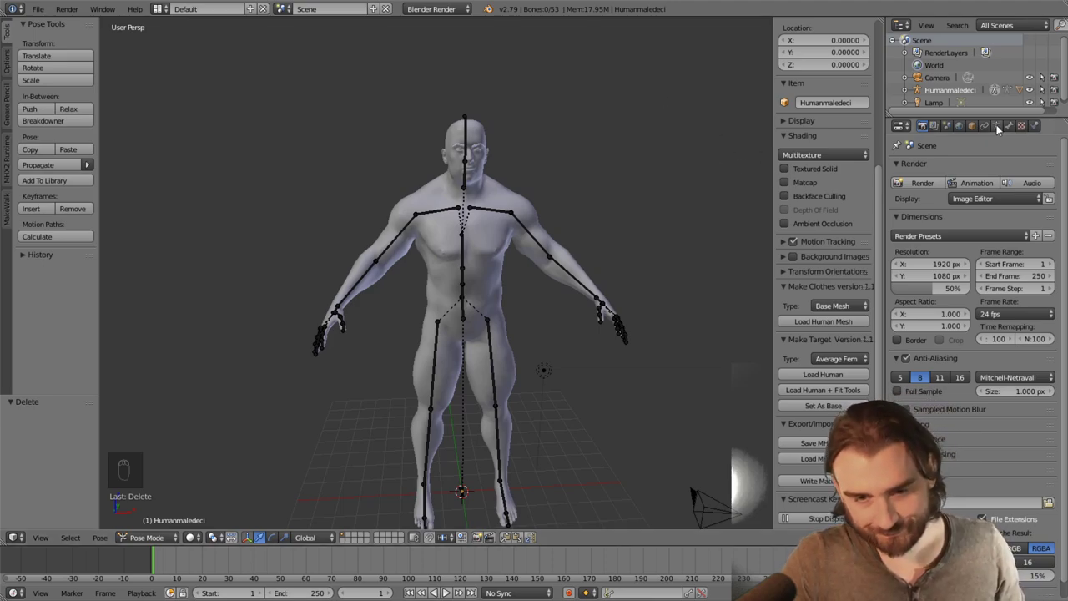
Expand the Humanmaledeci armature in a taller Outliner and inspect its Body, Eyebrow002 and Low-poly meshes
{"action": "left_click_drag", "start_coordinate": [997, 117], "coordinate": [997, 184]}
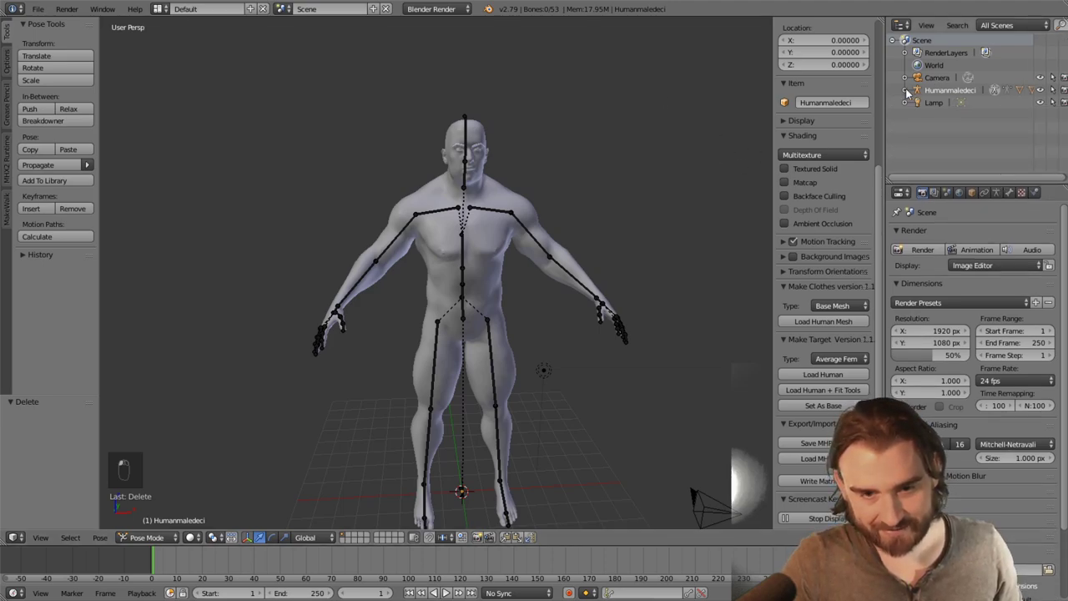
{"action": "left_click", "coordinate": [905, 89]}
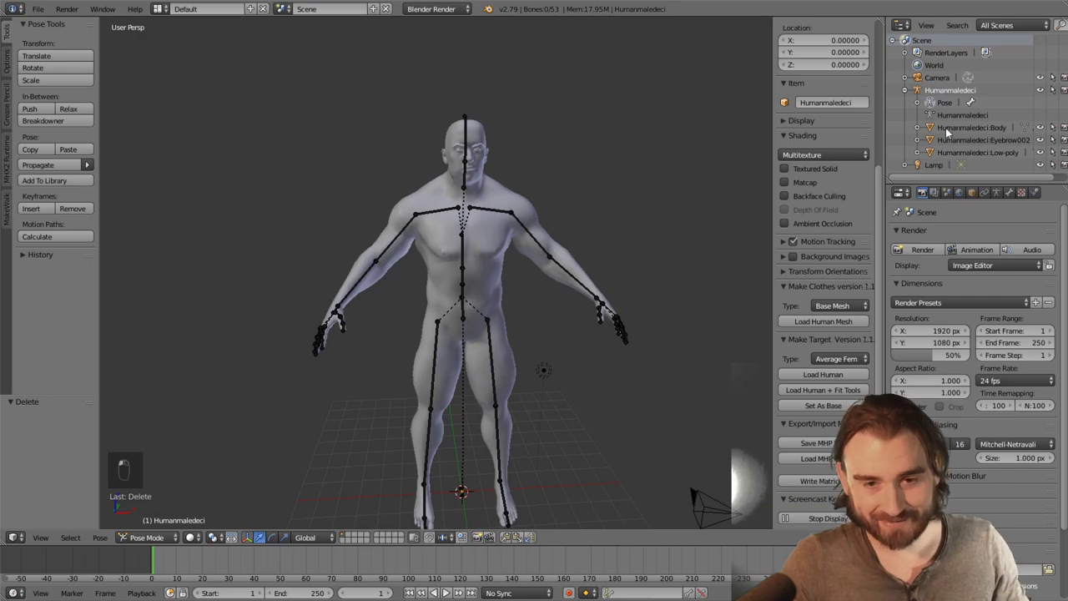
{"action": "left_click", "coordinate": [945, 128]}
{"action": "left_click", "coordinate": [957, 152]}
{"action": "left_click", "coordinate": [959, 129]}
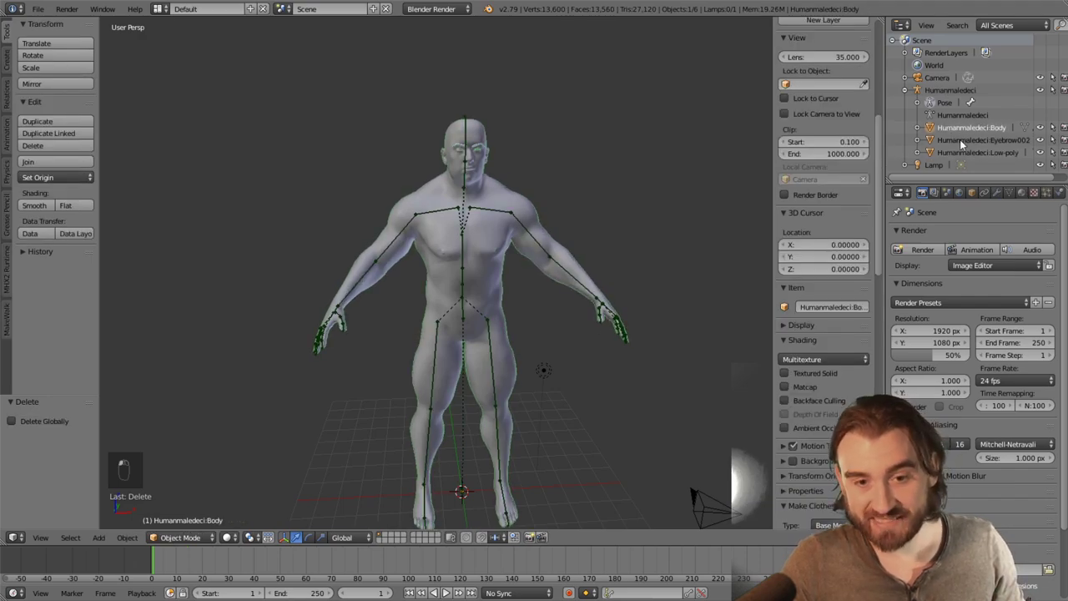
{"action": "left_click", "coordinate": [960, 140]}
{"action": "left_click", "coordinate": [960, 151]}
{"action": "left_click", "coordinate": [962, 139]}
{"action": "left_click", "coordinate": [959, 129]}
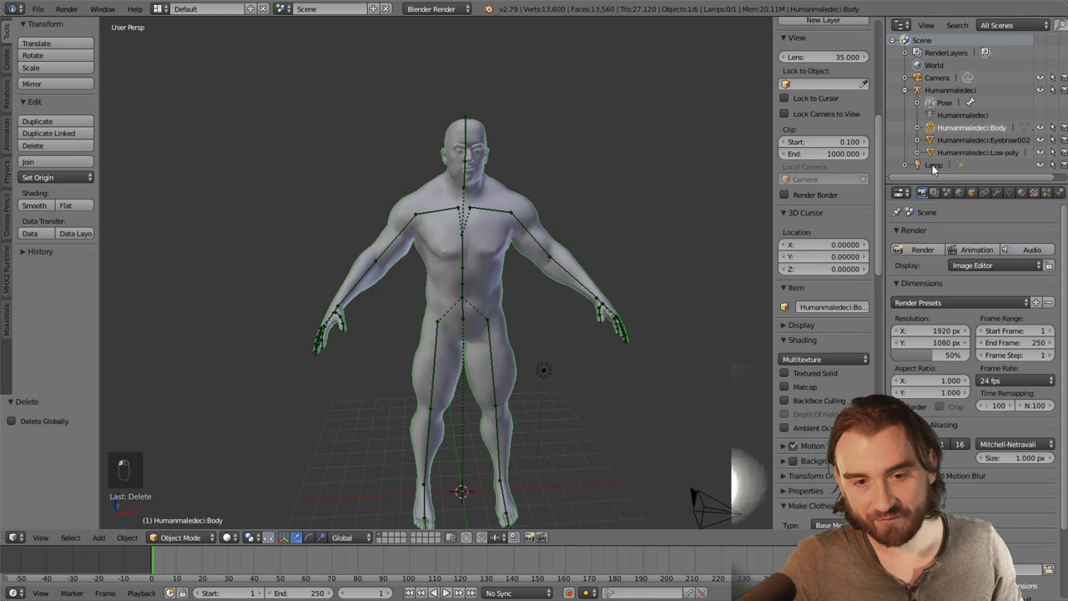
Delete the Lamp and the Camera from the scene
{"action": "left_click", "coordinate": [934, 166]}
{"action": "left_click", "coordinate": [958, 130]}
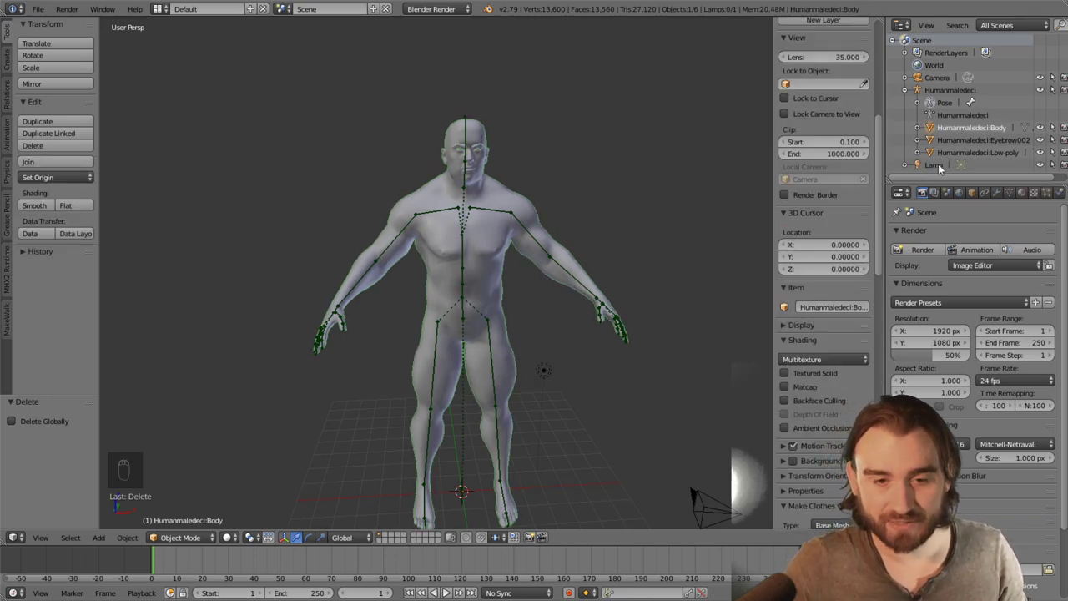
{"action": "right_click", "coordinate": [938, 163]}
{"action": "left_click", "coordinate": [903, 82]}
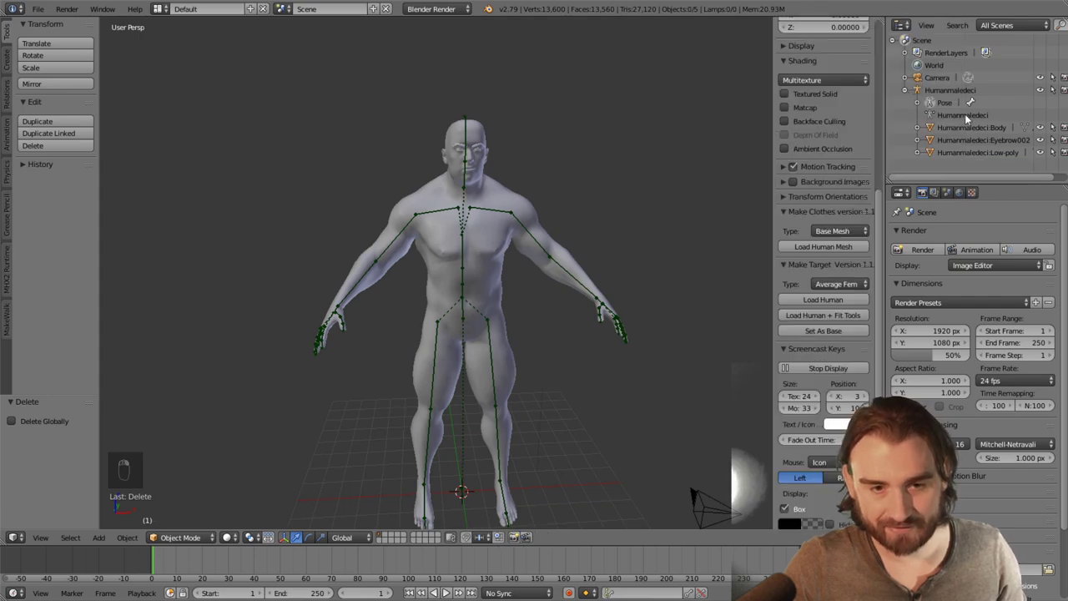
{"action": "right_click", "coordinate": [938, 76]}
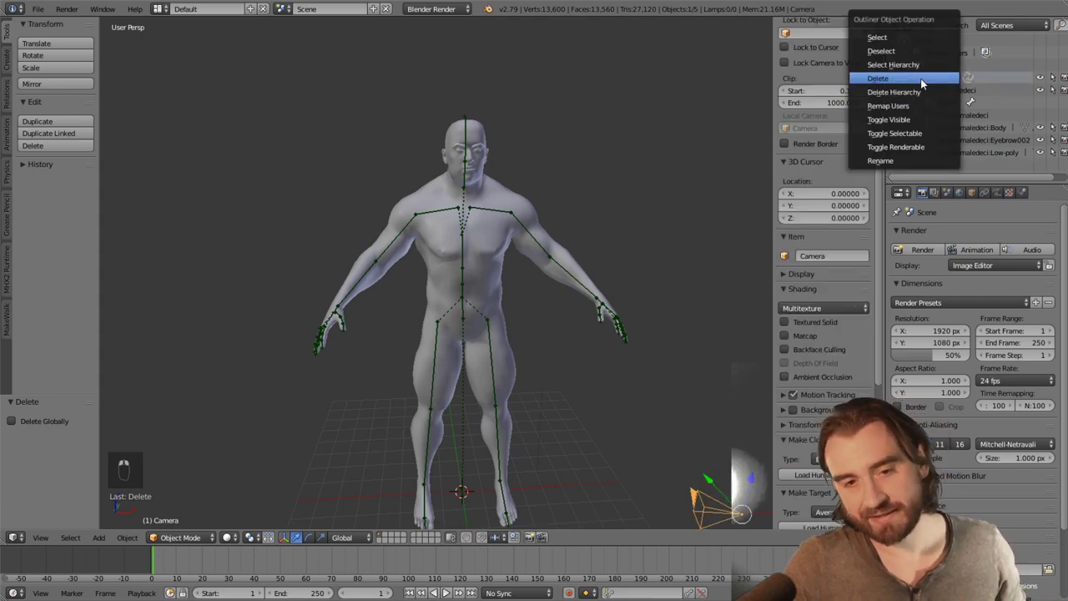
{"action": "left_click", "coordinate": [920, 79]}
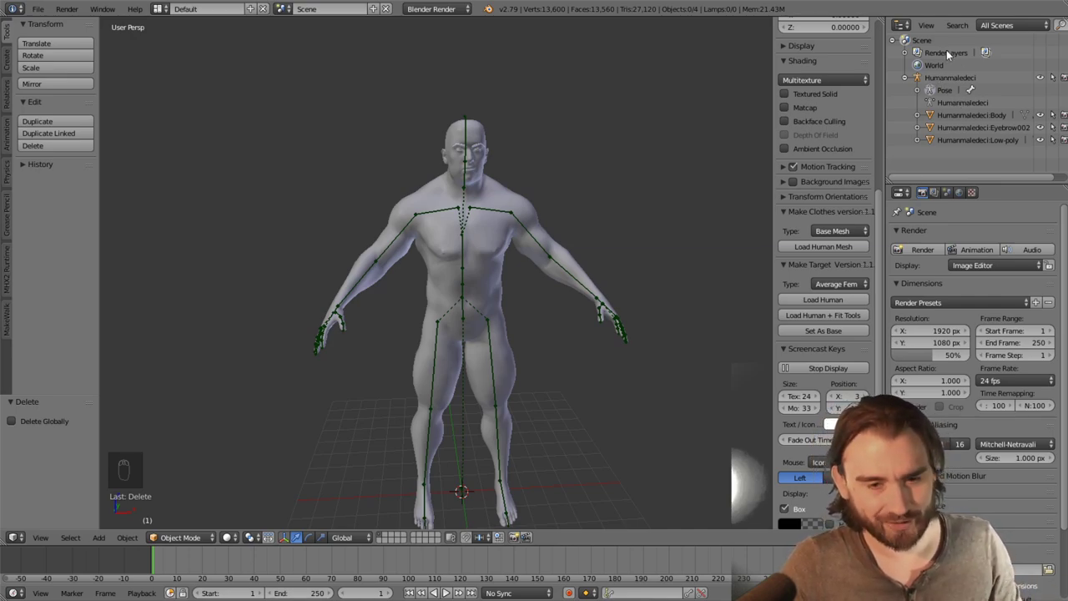
Examine the Humanmaledeci armature's pose bones and its Body, Eyebrow002 and Low-poly meshes one after another
{"action": "middle_click_drag", "start_coordinate": [606, 147], "coordinate": [598, 149]}
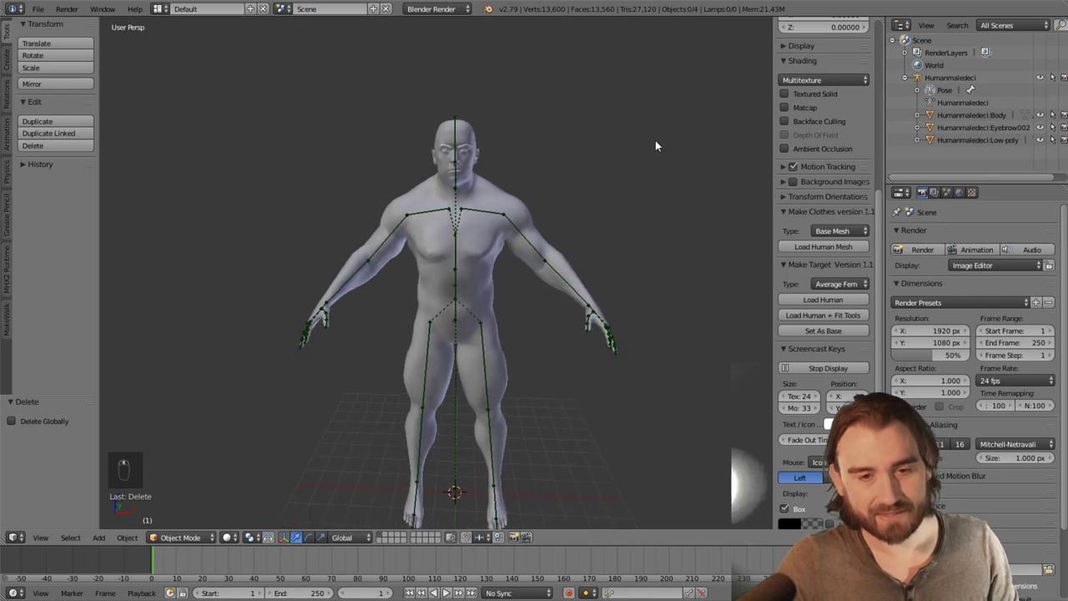
{"action": "left_click", "coordinate": [943, 89]}
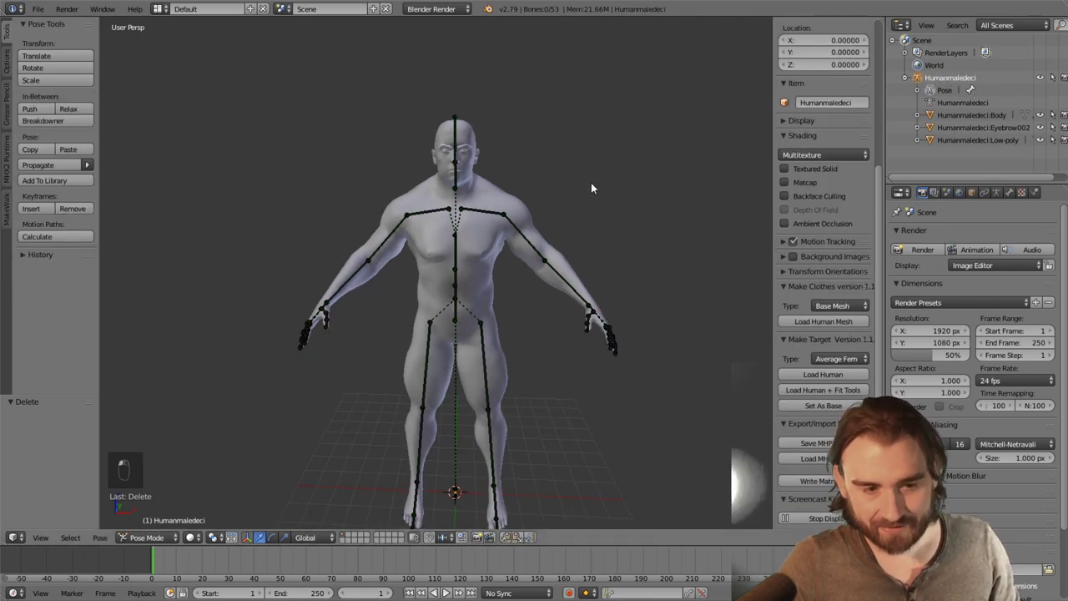
{"action": "middle_click_drag", "start_coordinate": [591, 183], "coordinate": [594, 145]}
{"action": "left_click", "coordinate": [964, 115]}
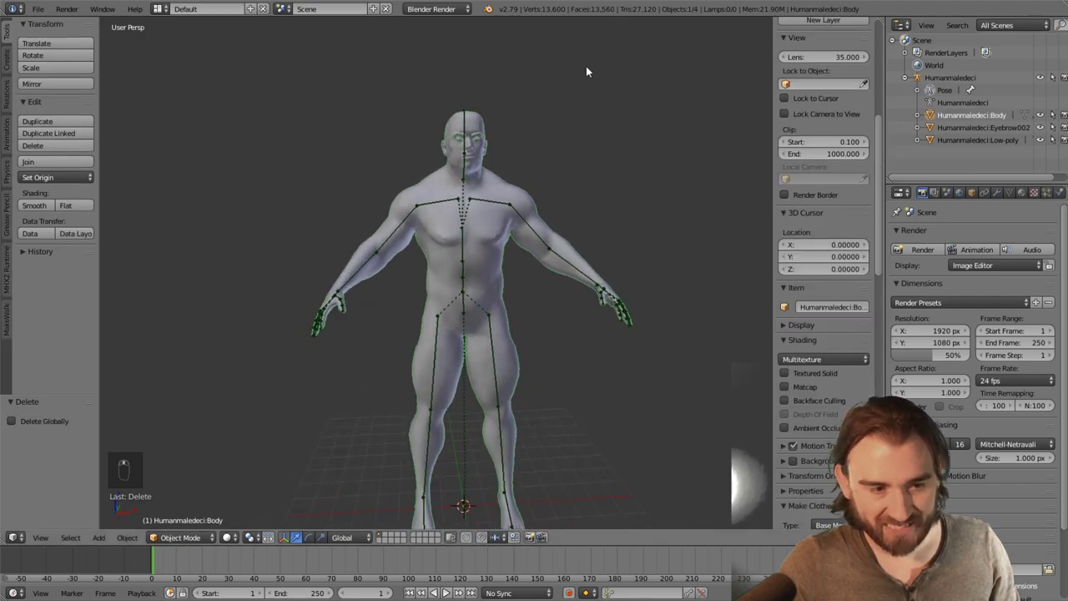
{"action": "left_click", "coordinate": [964, 129]}
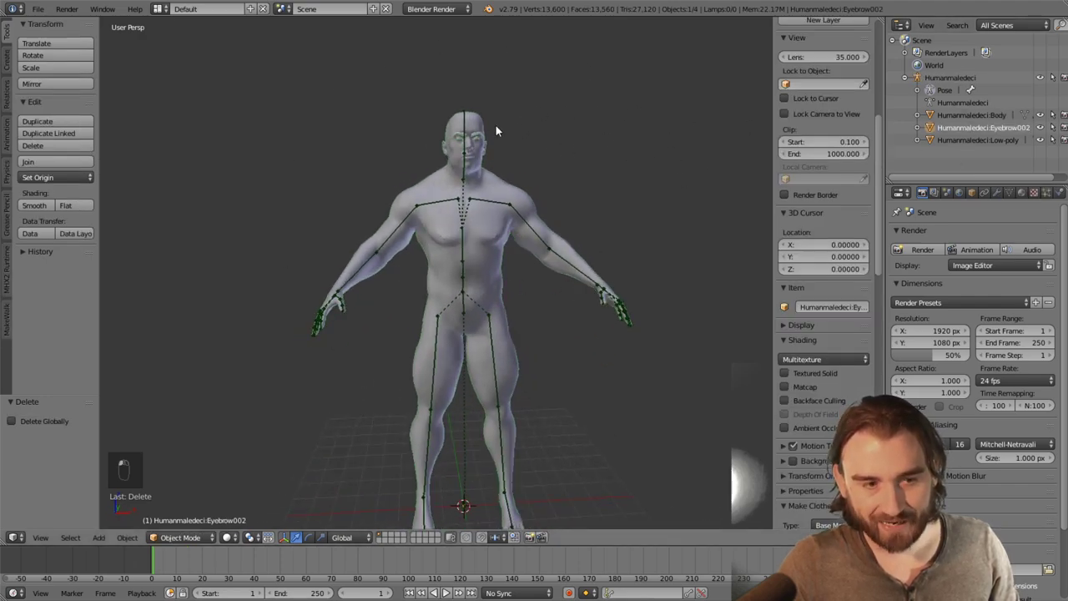
{"action": "left_click", "coordinate": [976, 140]}
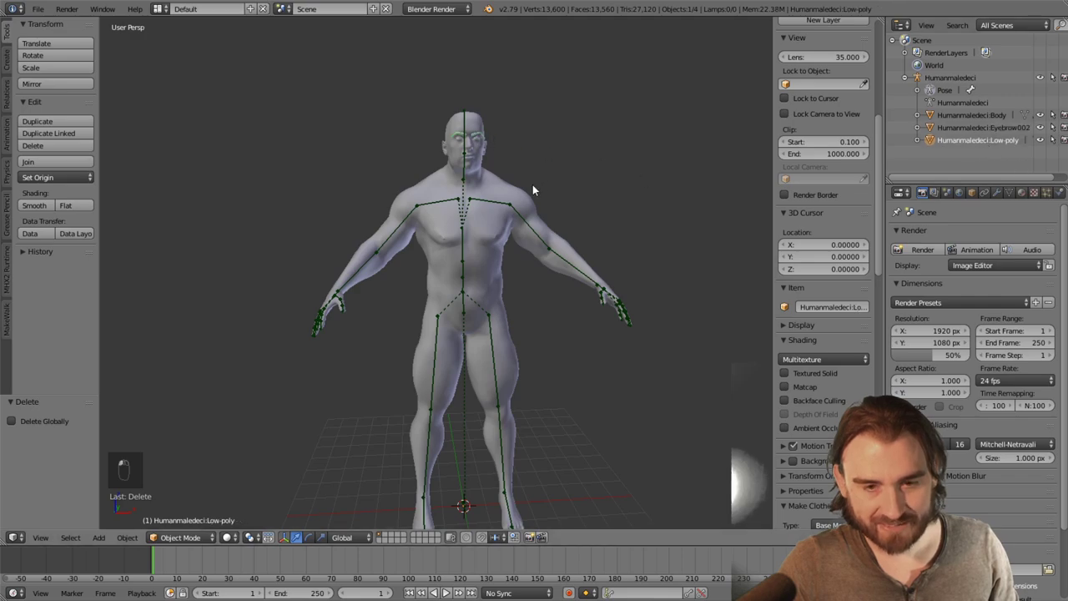
{"action": "middle_click_drag", "start_coordinate": [442, 140], "coordinate": [558, 198]}
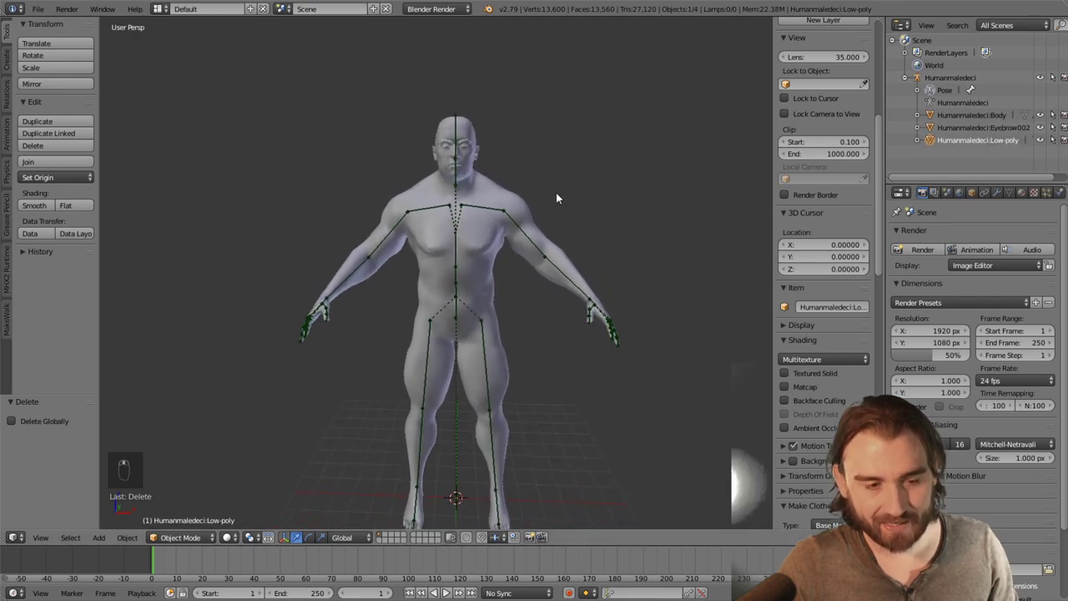
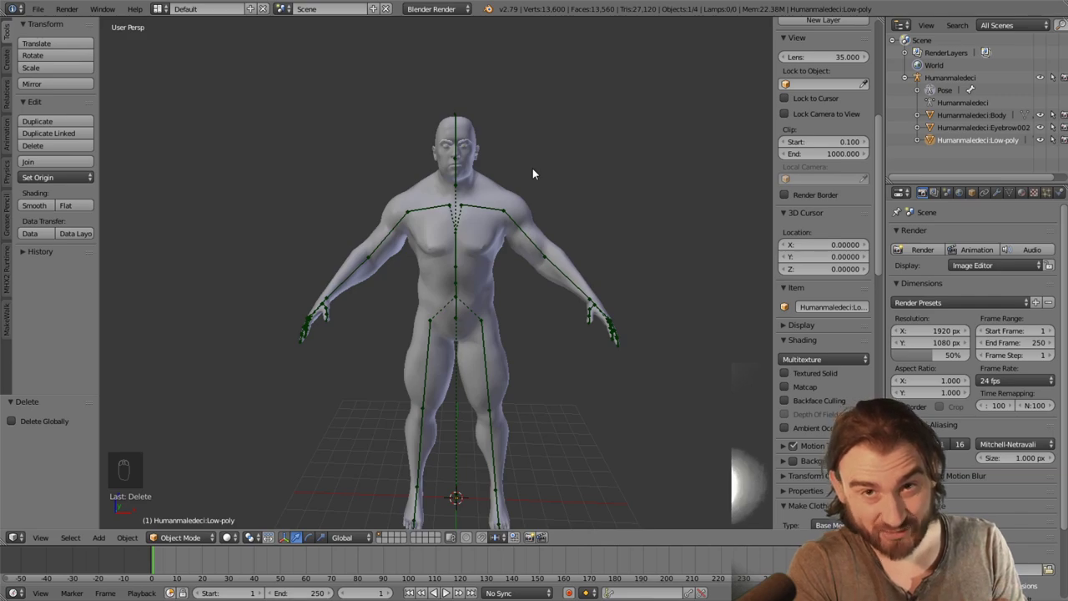
Put the Humanmaledeci armature into Pose Mode and select its head bone
{"action": "right_click", "coordinate": [508, 201]}
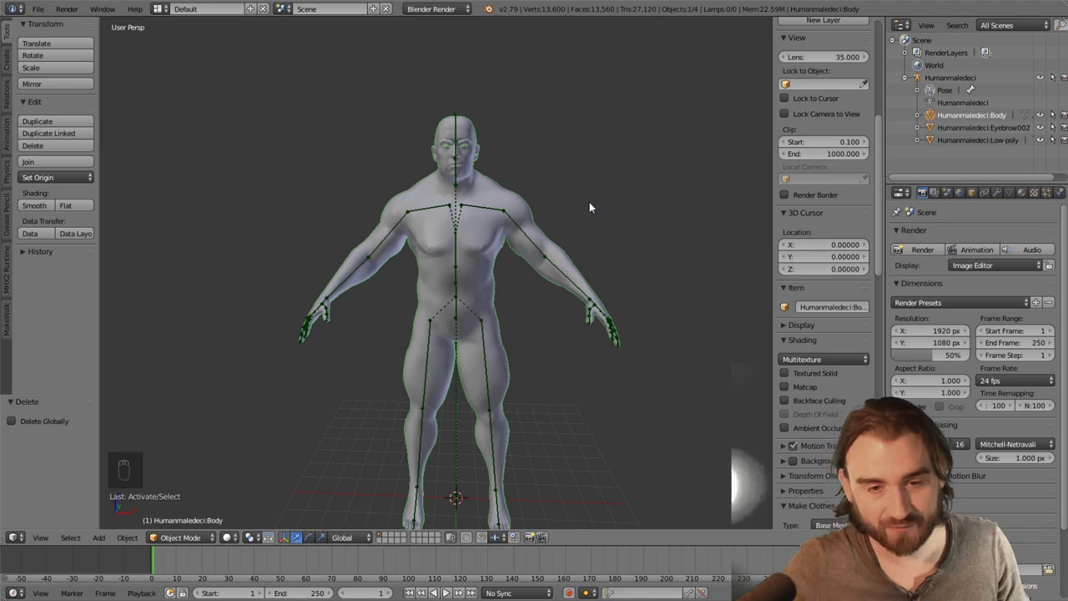
{"action": "right_click", "coordinate": [461, 135]}
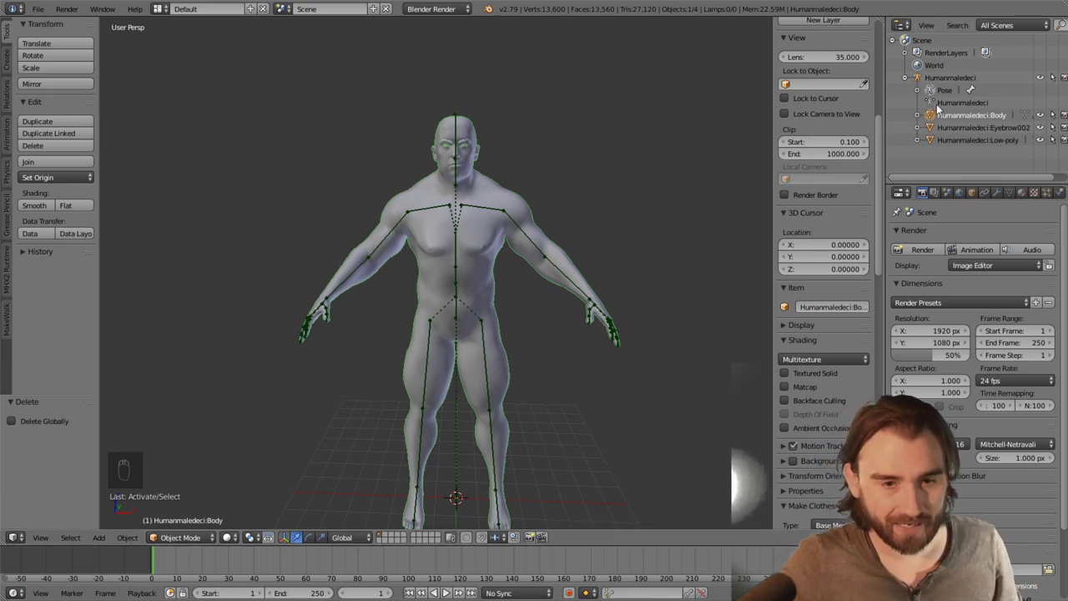
{"action": "key", "text": "ctrl+Tab"}
{"action": "right_click", "coordinate": [465, 137]}
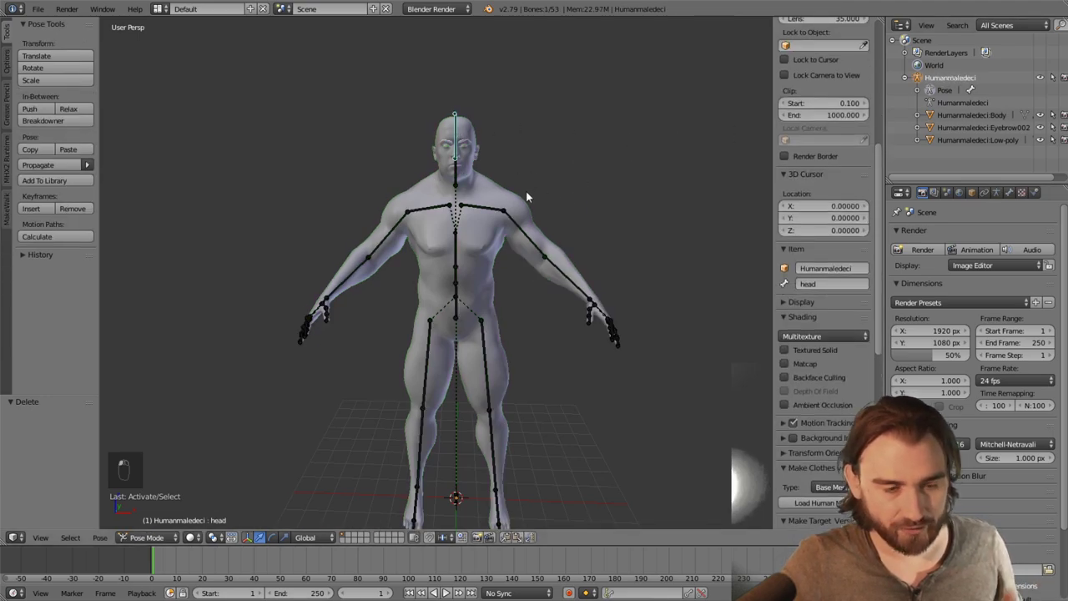
{"action": "middle_click_drag", "start_coordinate": [525, 196], "coordinate": [530, 182]}
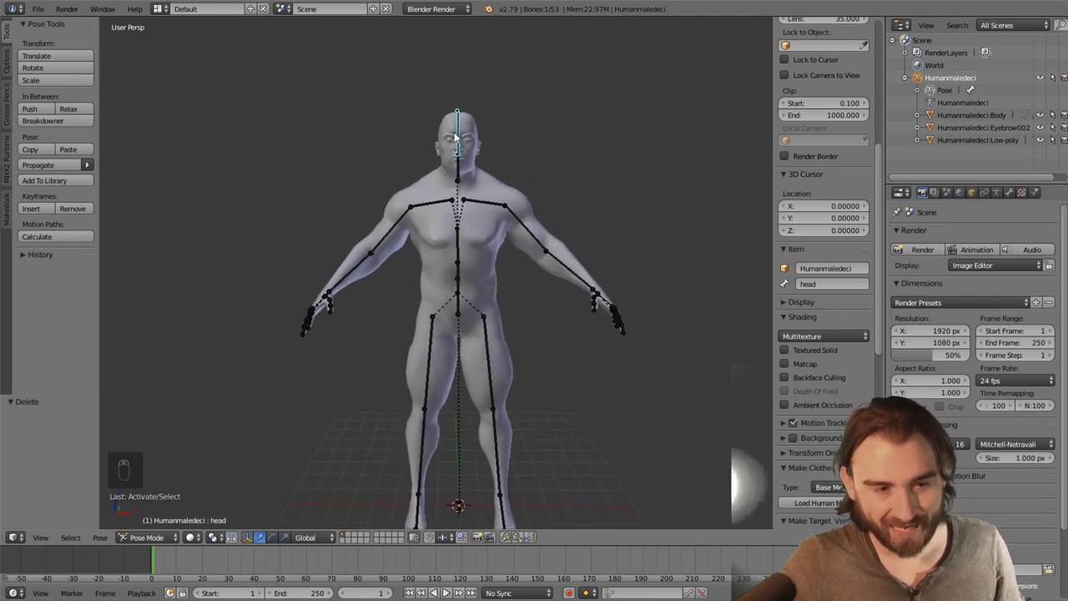
{"action": "mouse_move", "coordinate": [481, 144]}
{"action": "middle_mouse_down"}
{"action": "mouse_move", "coordinate": [446, 147]}
{"action": "mouse_move", "coordinate": [461, 146]}
{"action": "middle_mouse_up"}
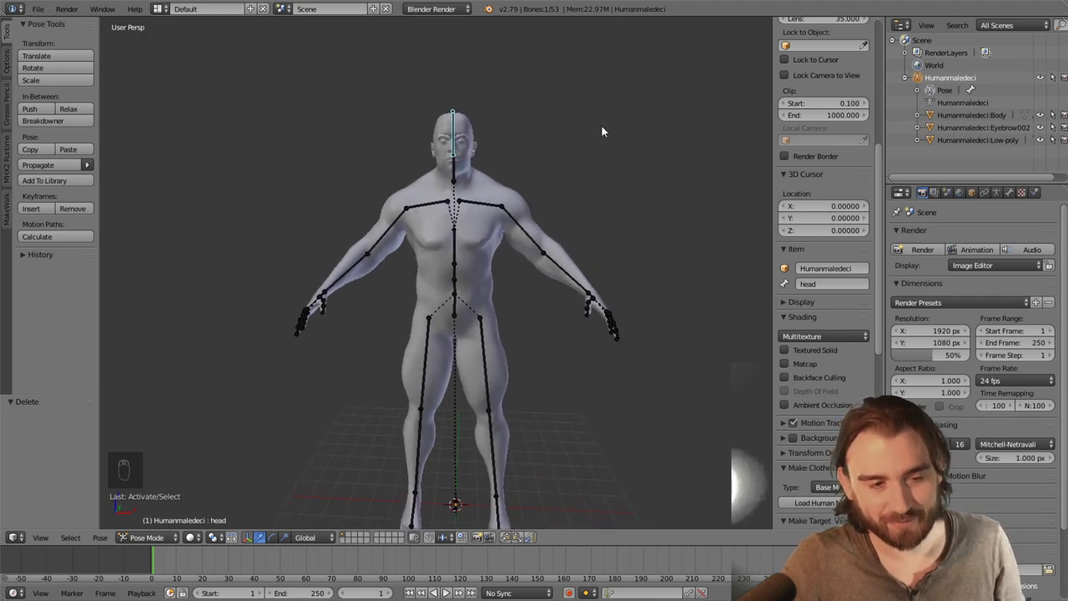
Show the Body mesh in Weight Paint mode and examine the head bone's influence around the head, neck and shoulders
{"action": "left_click", "coordinate": [967, 115]}
{"action": "left_click", "coordinate": [192, 537]}
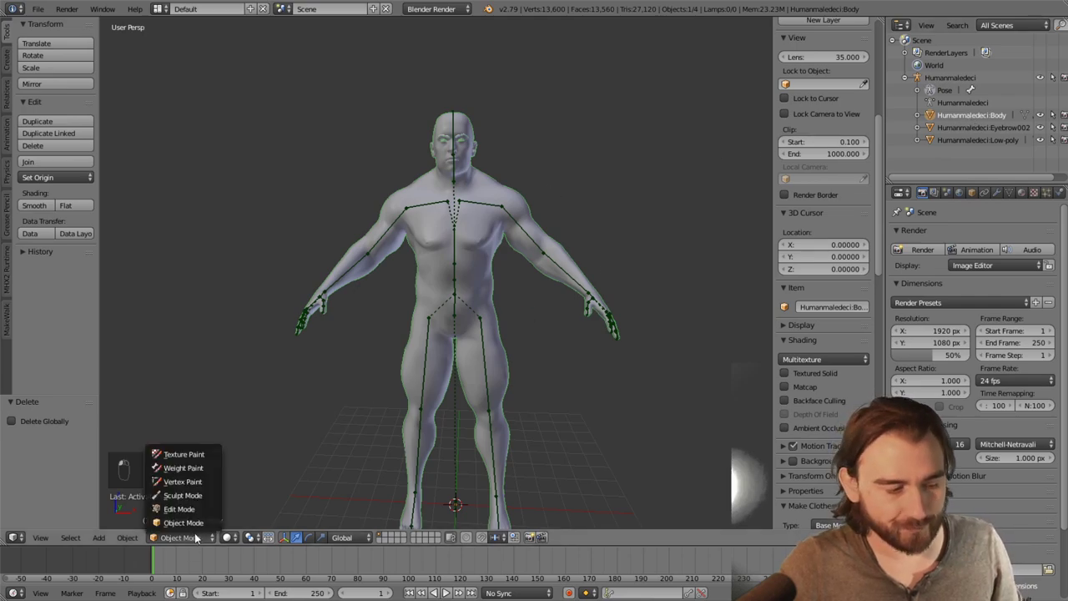
{"action": "left_click", "coordinate": [172, 465]}
{"action": "mouse_move", "coordinate": [524, 308]}
{"action": "middle_mouse_down"}
{"action": "mouse_move", "coordinate": [466, 308]}
{"action": "mouse_move", "coordinate": [567, 273]}
{"action": "mouse_move", "coordinate": [557, 262]}
{"action": "middle_mouse_up"}
{"action": "mouse_move", "coordinate": [448, 159]}
{"action": "middle_mouse_down"}
{"action": "mouse_move", "coordinate": [499, 127]}
{"action": "mouse_move", "coordinate": [558, 126]}
{"action": "mouse_move", "coordinate": [479, 143]}
{"action": "mouse_move", "coordinate": [309, 139]}
{"action": "middle_mouse_up"}
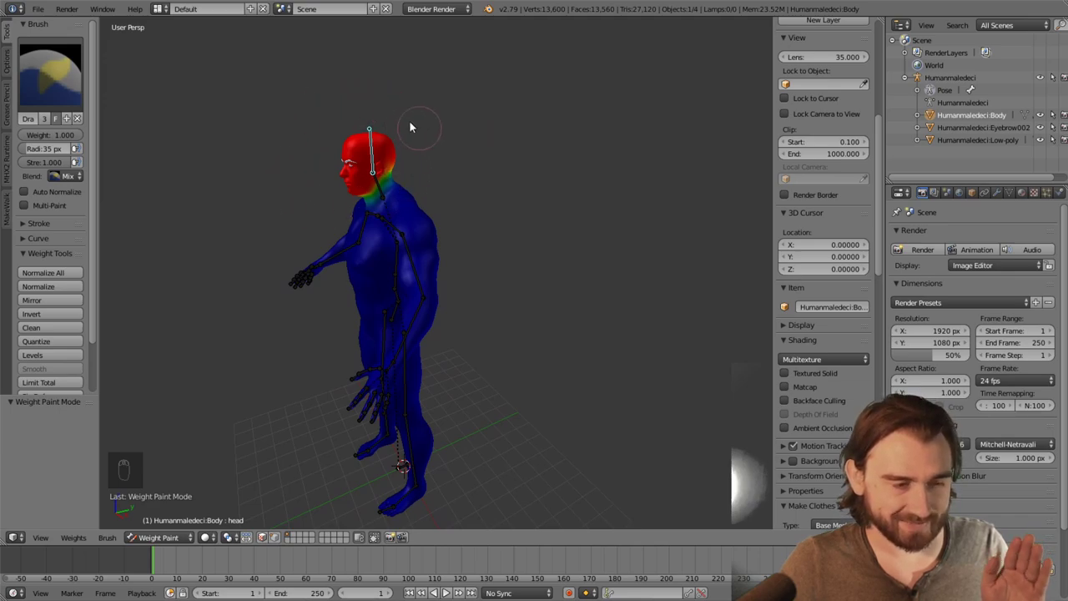
{"action": "mouse_move", "coordinate": [466, 122]}
{"action": "middle_mouse_down"}
{"action": "mouse_move", "coordinate": [569, 114]}
{"action": "mouse_move", "coordinate": [555, 89]}
{"action": "mouse_move", "coordinate": [489, 108]}
{"action": "middle_mouse_up"}
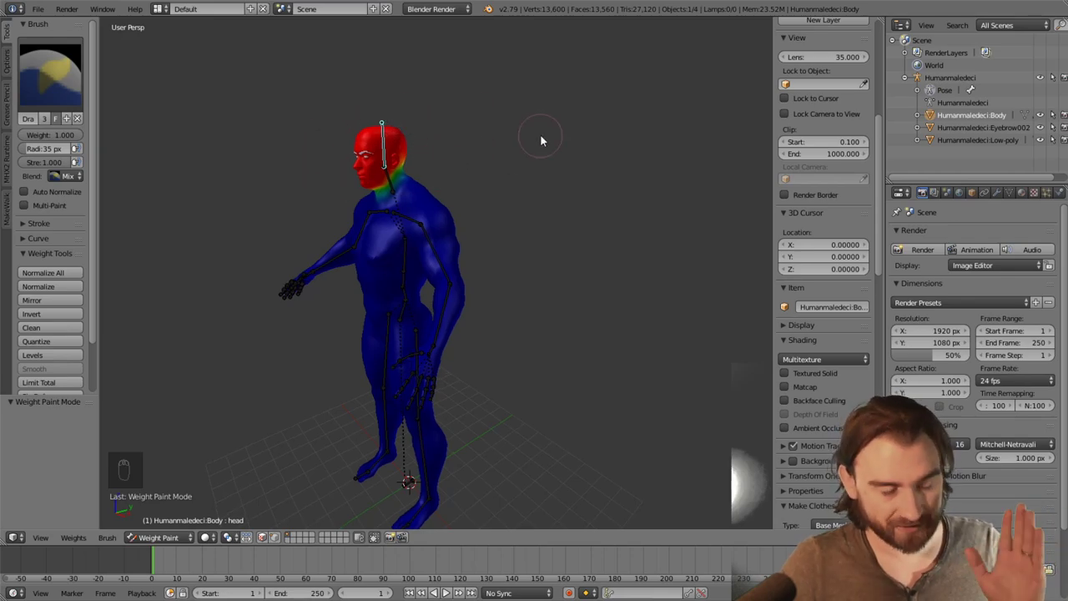
{"action": "scroll", "coordinate": [440, 178], "scroll_direction": "up", "scroll_amount": 5}
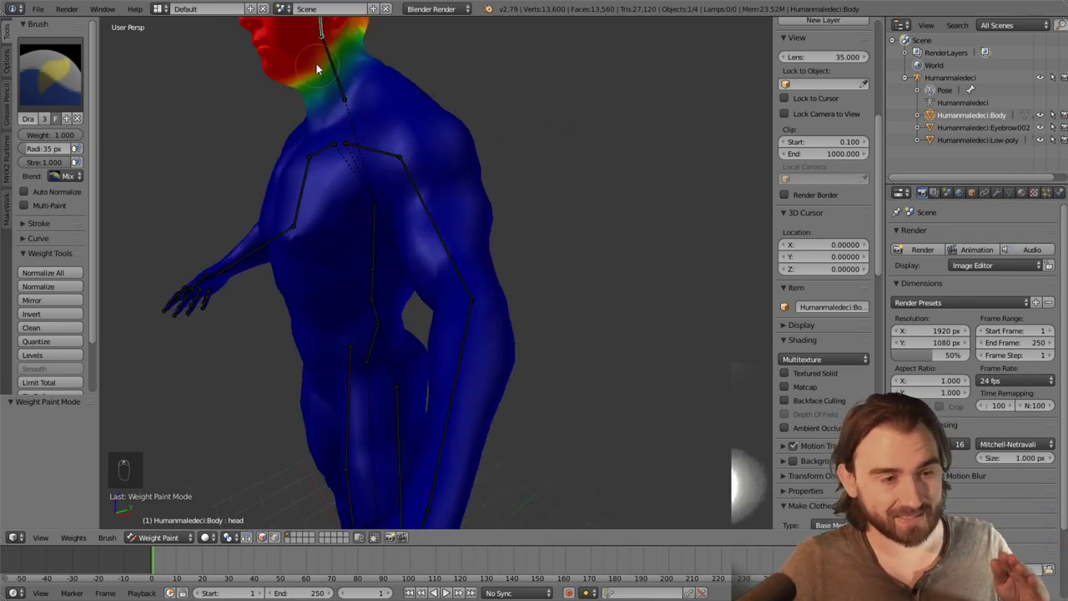
{"action": "middle_click_drag", "start_coordinate": [365, 129], "coordinate": [352, 108]}
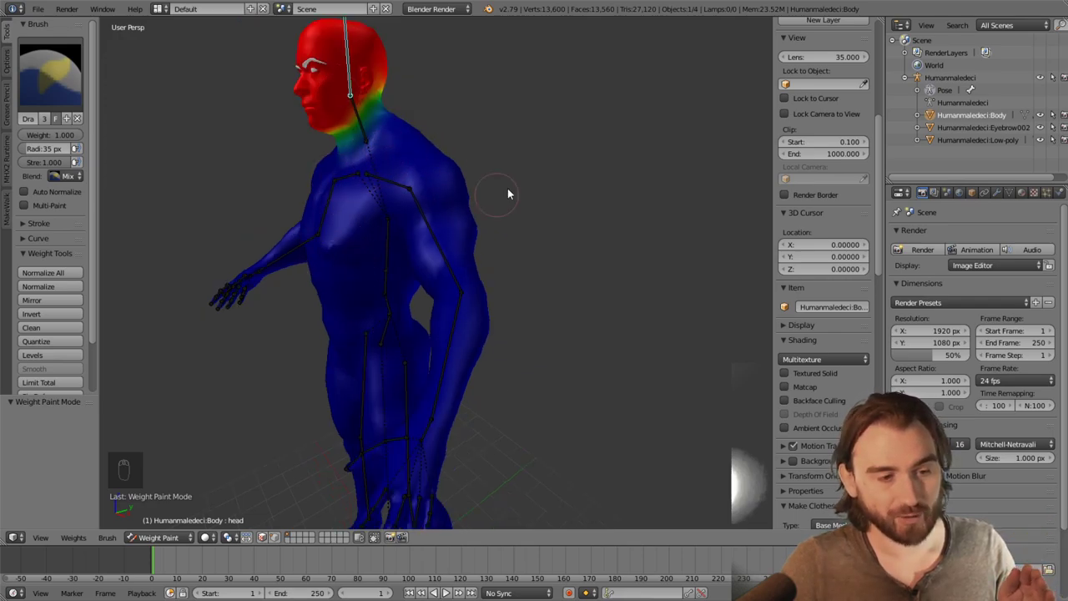
{"action": "middle_click_drag", "start_coordinate": [506, 191], "coordinate": [567, 205]}
{"action": "scroll", "coordinate": [618, 140], "scroll_direction": "down", "scroll_amount": 2}
{"action": "middle_click_drag", "start_coordinate": [618, 137], "coordinate": [622, 143]}
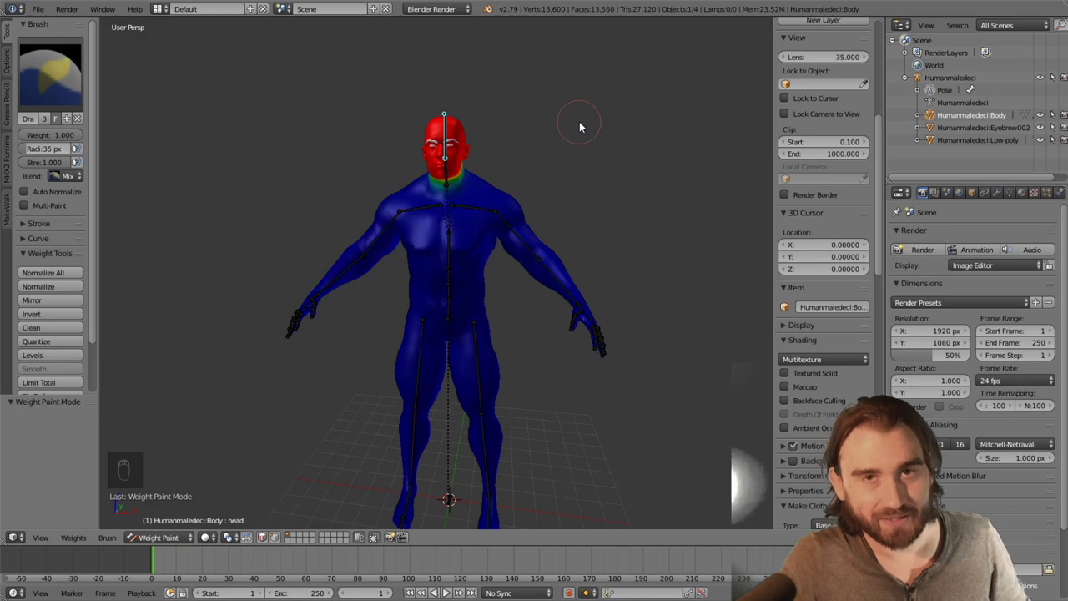
Put the Body mesh into Edit Mode and examine its topology from the front and at an angle
{"action": "left_click", "coordinate": [176, 536]}
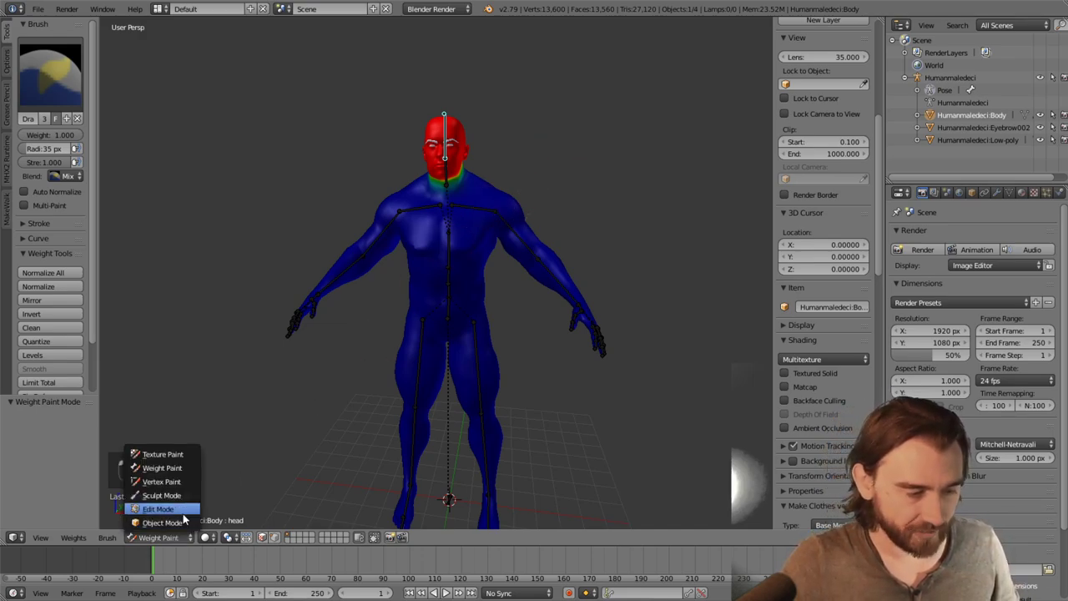
{"action": "left_click", "coordinate": [158, 509]}
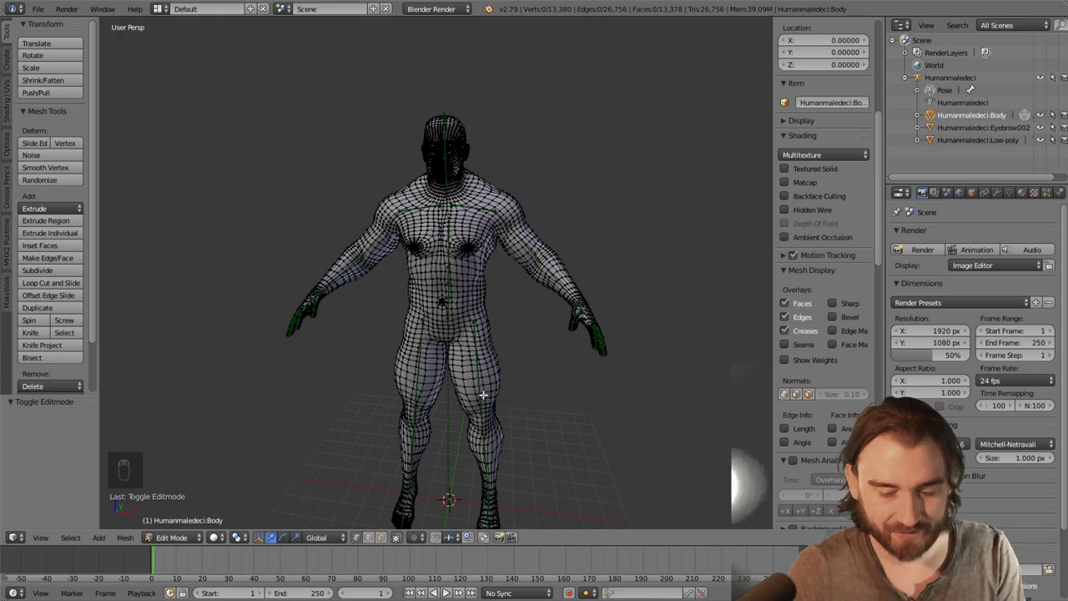
{"action": "key", "text": "KP_1"}
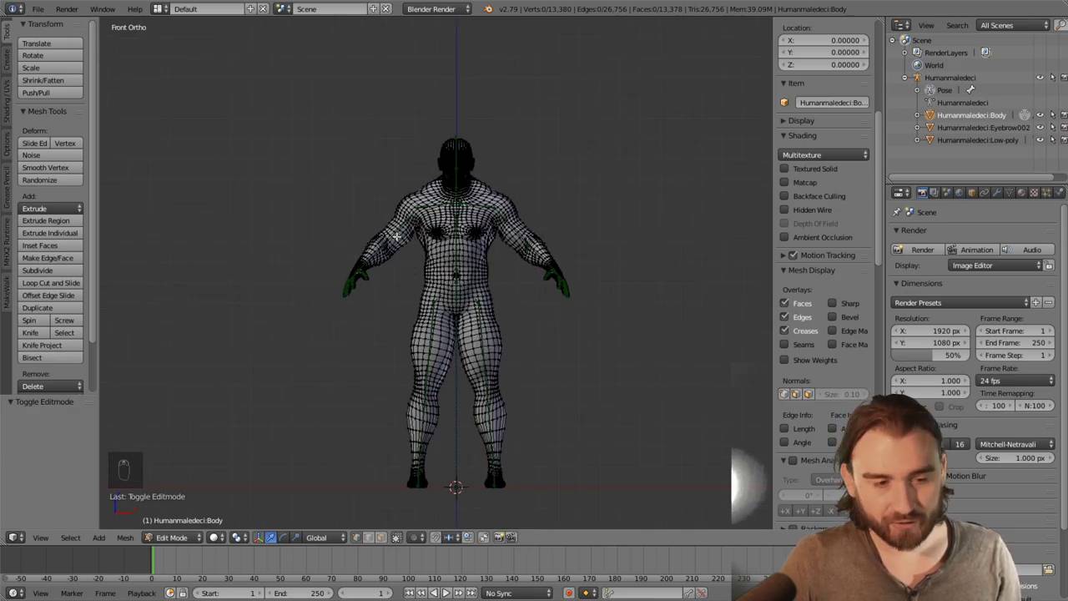
{"action": "middle_click_drag", "start_coordinate": [371, 185], "coordinate": [584, 126]}
{"action": "scroll", "coordinate": [512, 174], "scroll_direction": "down", "scroll_amount": 3}
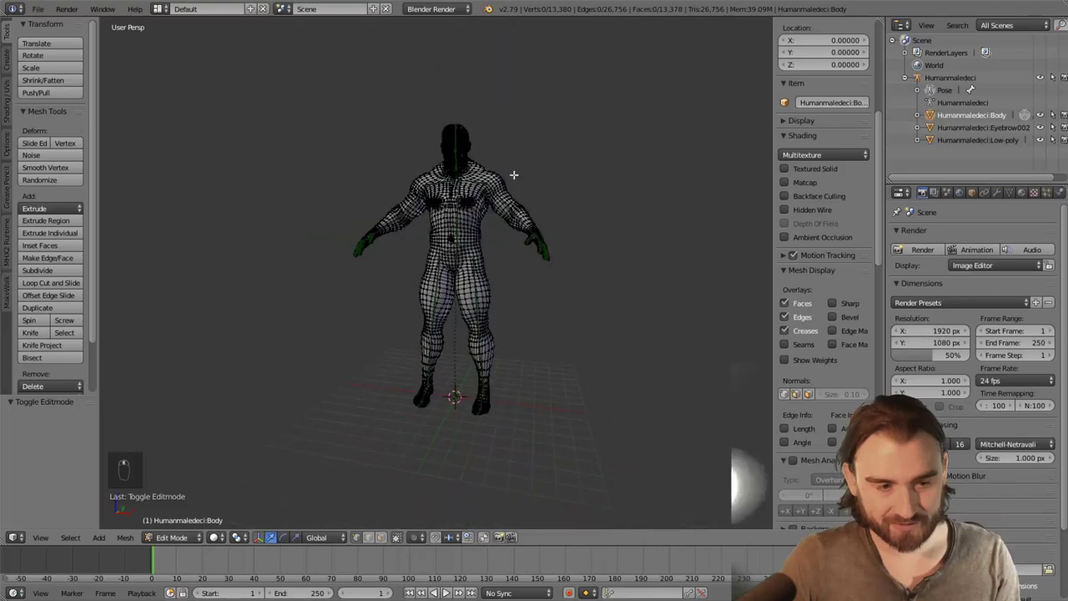
{"action": "scroll", "coordinate": [513, 173], "scroll_direction": "up", "scroll_amount": 3}
{"action": "scroll", "coordinate": [514, 177], "scroll_direction": "down", "scroll_amount": 2}
{"action": "scroll", "coordinate": [518, 184], "scroll_direction": "up", "scroll_amount": 2}
{"action": "scroll", "coordinate": [521, 189], "scroll_direction": "down", "scroll_amount": 1}
{"action": "middle_click_drag", "start_coordinate": [521, 189], "coordinate": [489, 198]}
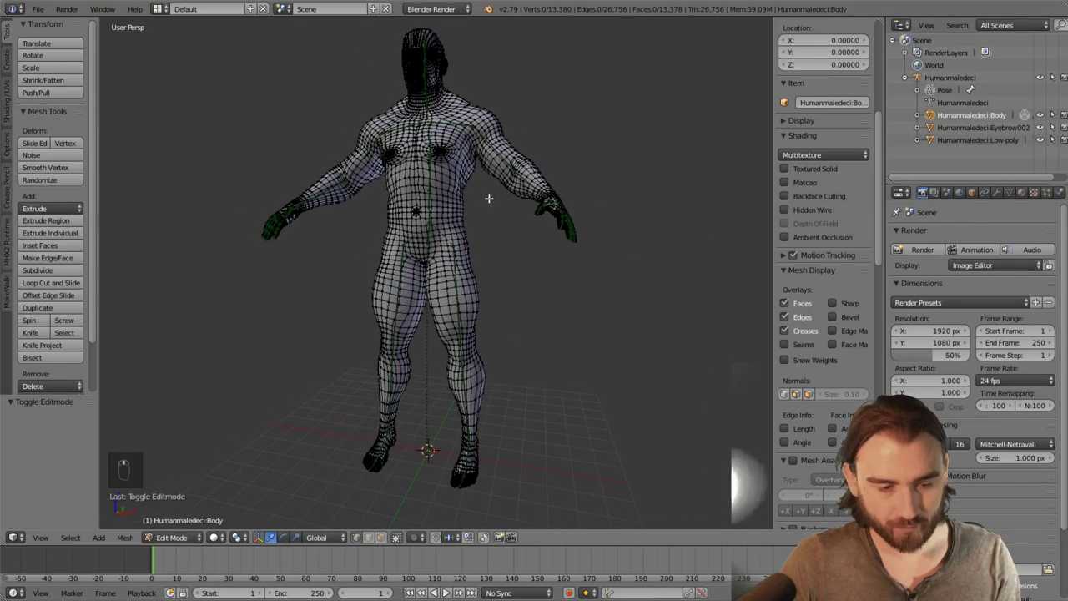
Lasso-select the Body mesh's head, neck and neck base through the wireframe in front orthographic view
{"action": "key", "text": "KP_1"}
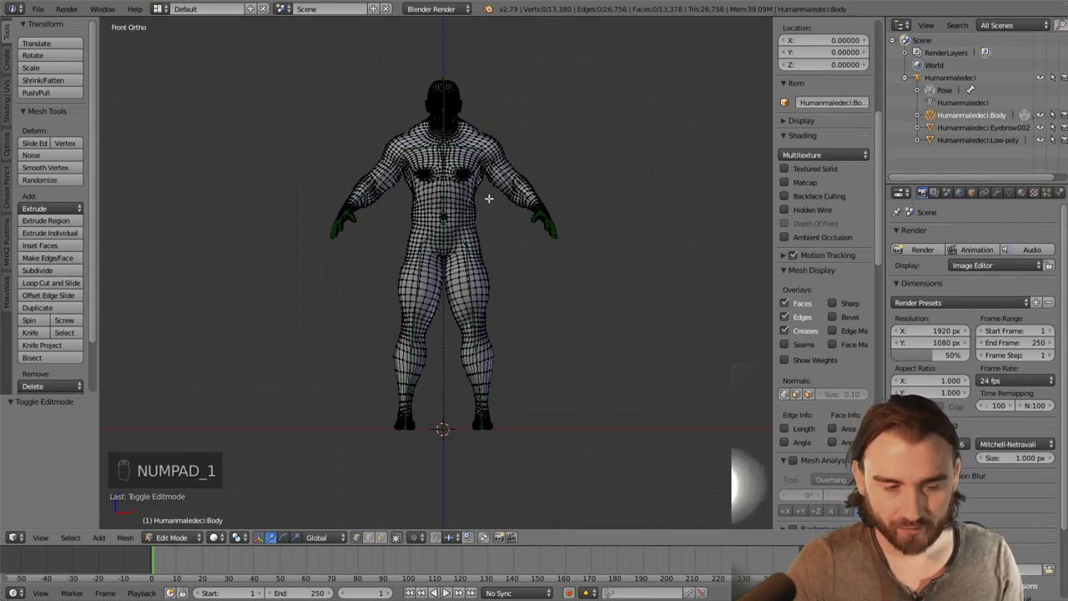
{"action": "scroll", "coordinate": [576, 172], "scroll_direction": "up", "scroll_amount": 5}
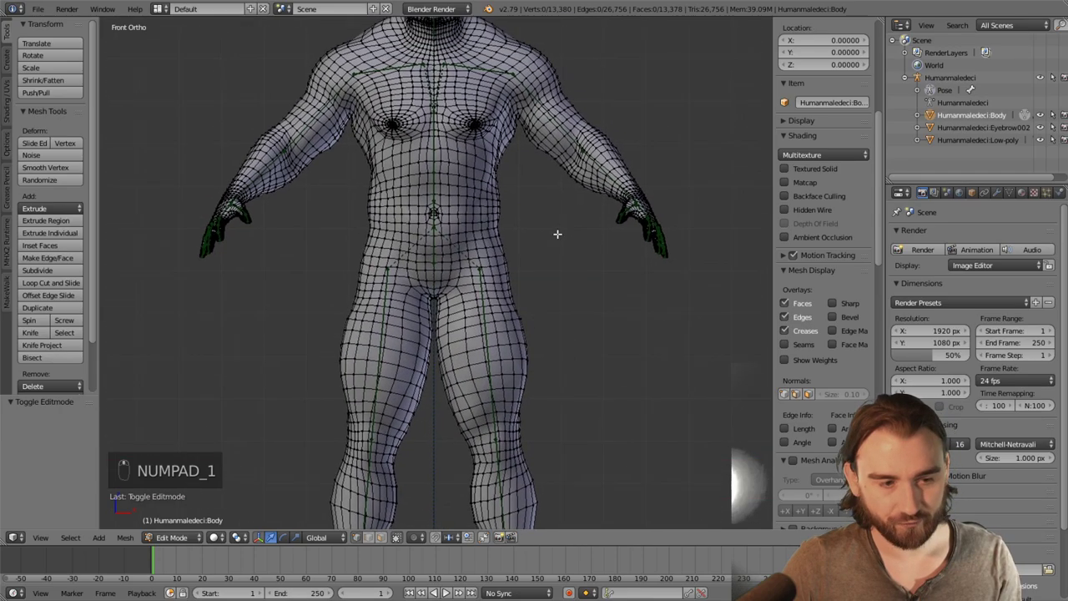
{"action": "middle_click_drag", "start_coordinate": [557, 233], "coordinate": [562, 380], "text": "shift"}
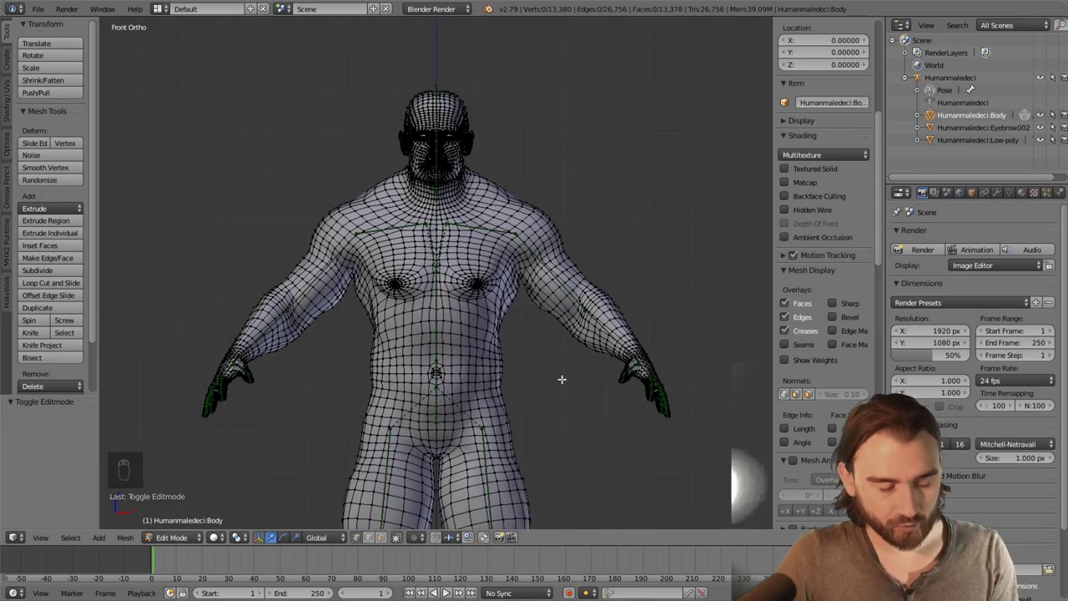
{"action": "key", "text": "z"}
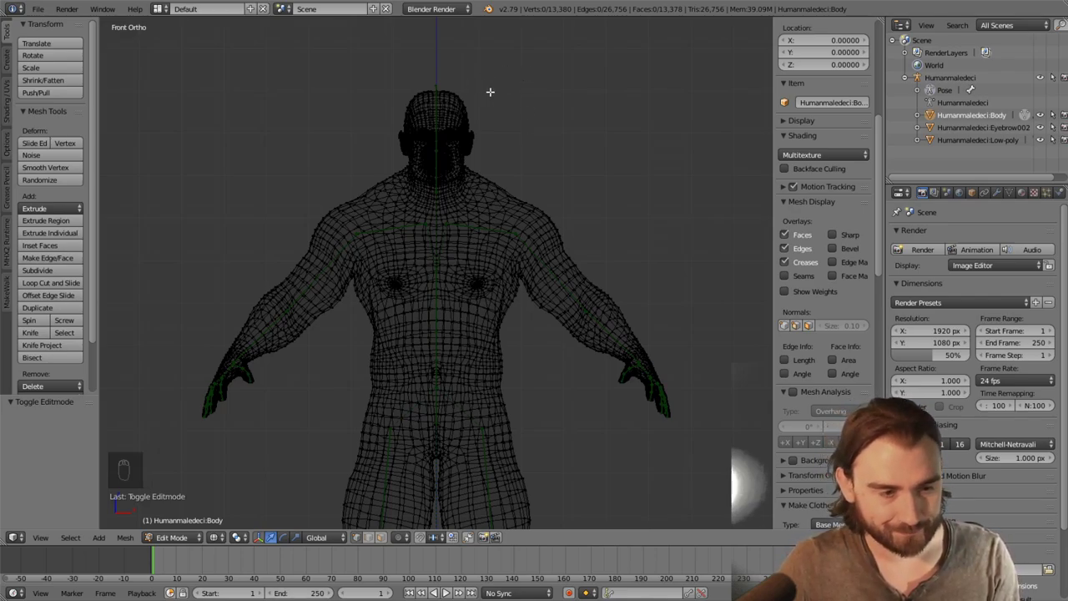
{"action": "mouse_move", "coordinate": [489, 92]}
{"action": "left_mouse_down", "text": "ctrl"}
{"action": "mouse_move", "coordinate": [384, 70]}
{"action": "mouse_move", "coordinate": [434, 219]}
{"action": "mouse_move", "coordinate": [517, 192]}
{"action": "left_mouse_up", "text": "ctrl"}
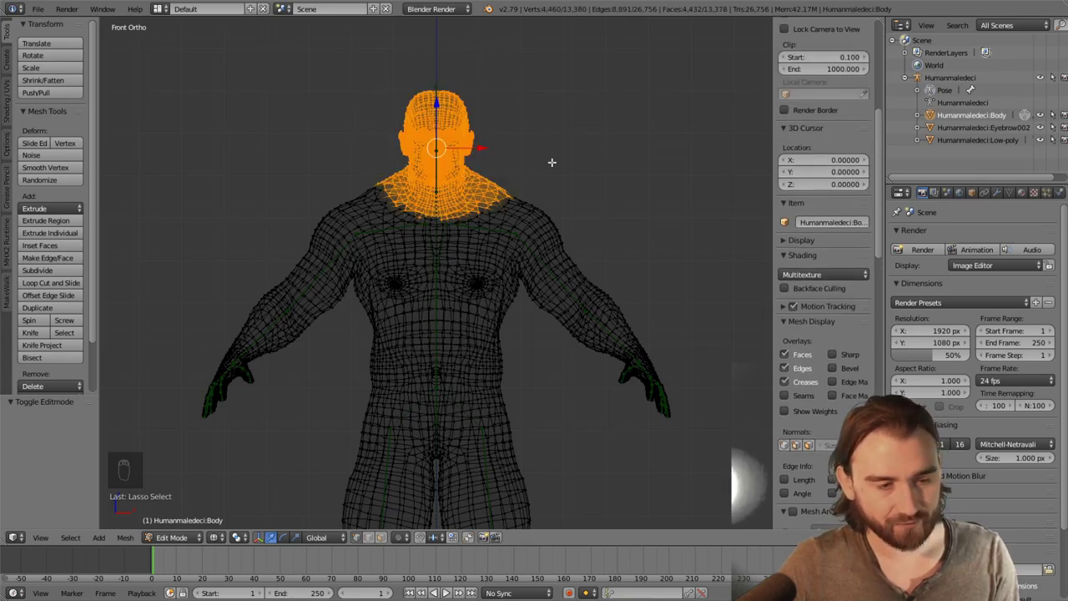
Return the Body mesh to solid shading and switch to face selection, keeping the head and neck selected
{"action": "scroll", "coordinate": [550, 160], "scroll_direction": "up", "scroll_amount": 3}
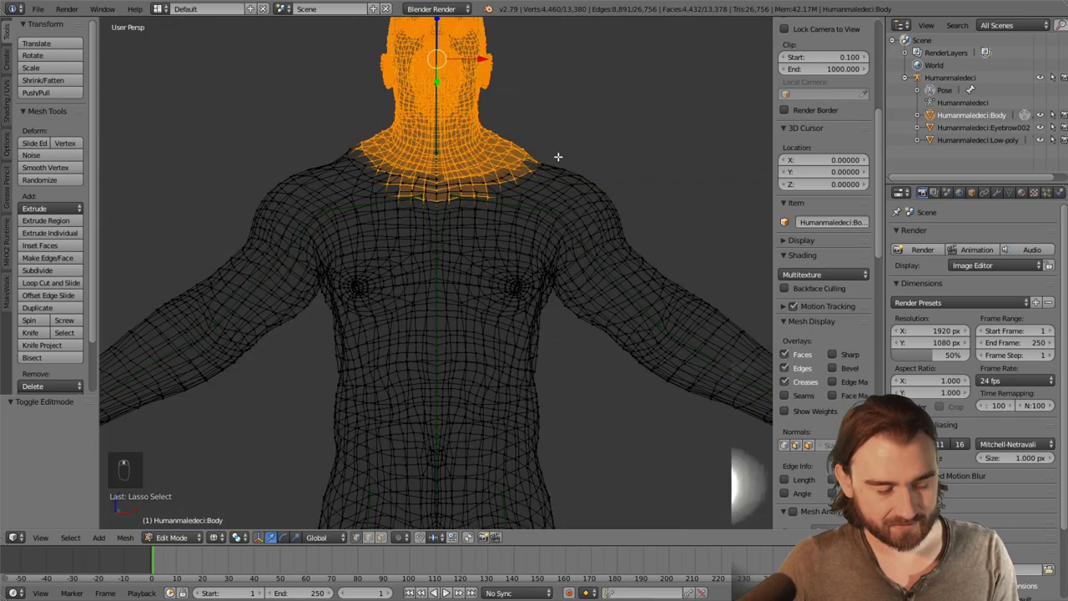
{"action": "middle_click_drag", "start_coordinate": [555, 158], "coordinate": [457, 207]}
{"action": "key", "text": "z"}
{"action": "scroll", "coordinate": [543, 167], "scroll_direction": "down", "scroll_amount": 3}
{"action": "scroll", "coordinate": [456, 207], "scroll_direction": "up", "scroll_amount": 3}
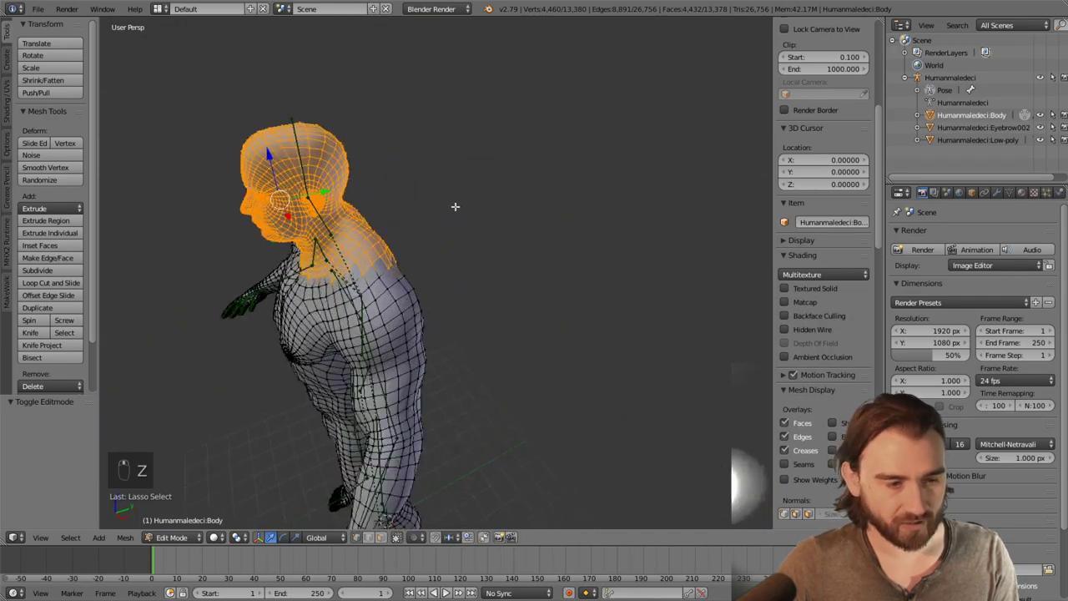
{"action": "left_click", "coordinate": [382, 542]}
{"action": "middle_click_drag", "start_coordinate": [412, 244], "coordinate": [488, 204]}
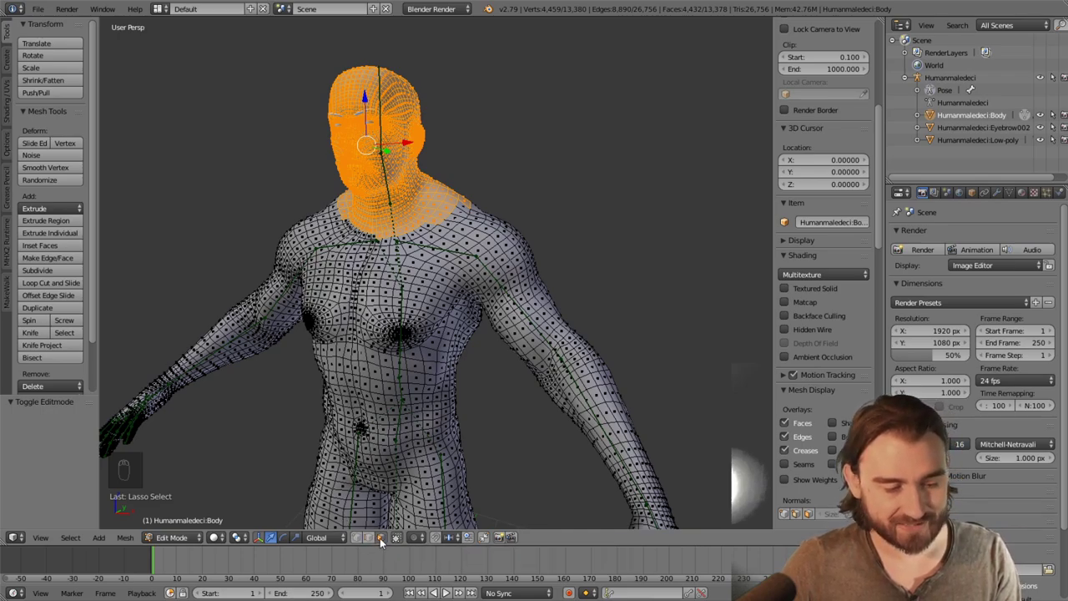
{"action": "middle_click_drag", "start_coordinate": [435, 248], "coordinate": [432, 271]}
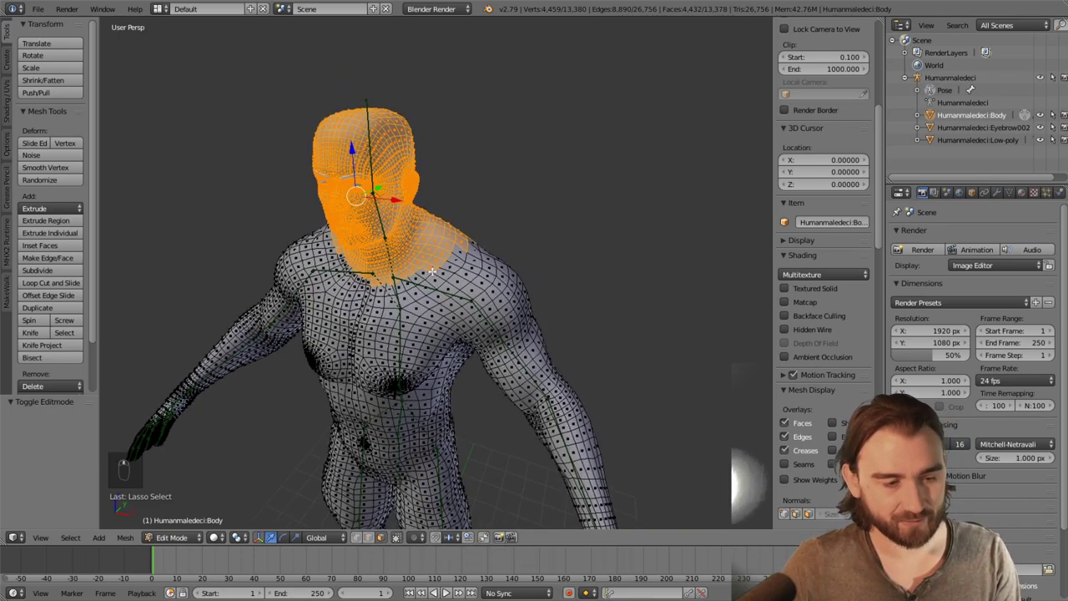
Deselect the stray faces below the front of the neck, from the centre of the collarbones towards the character's left shoulder
{"action": "right_click", "coordinate": [376, 282], "text": "shift"}
{"action": "right_click", "coordinate": [394, 279], "text": "shift"}
{"action": "right_click", "coordinate": [388, 281], "text": "shift"}
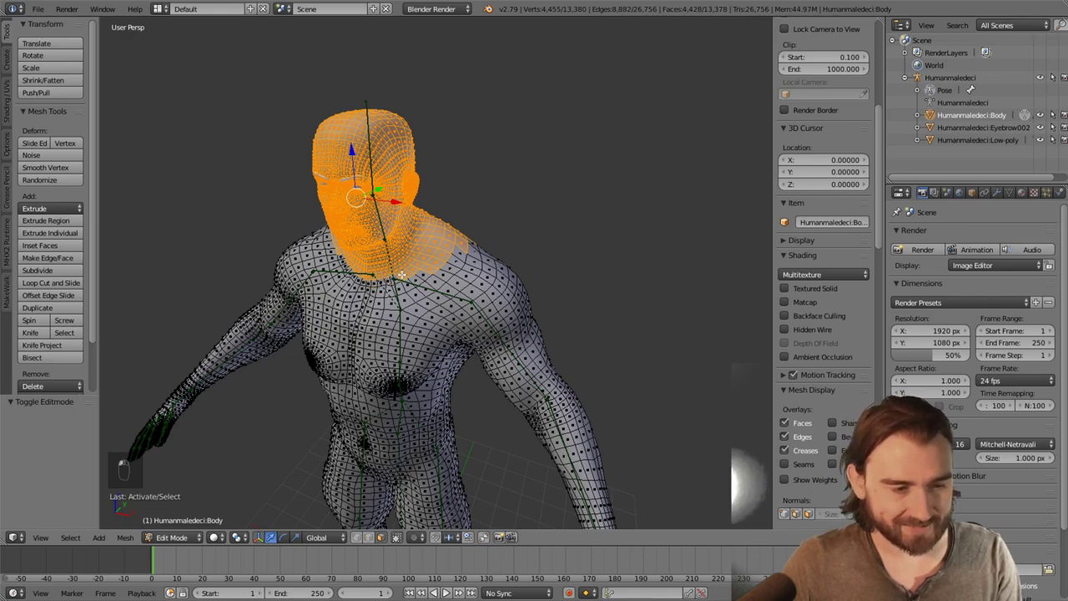
{"action": "right_click", "coordinate": [402, 274], "text": "shift"}
{"action": "right_click", "coordinate": [408, 271], "text": "shift"}
{"action": "right_click", "coordinate": [417, 265], "text": "shift"}
{"action": "right_click", "coordinate": [421, 259], "text": "shift"}
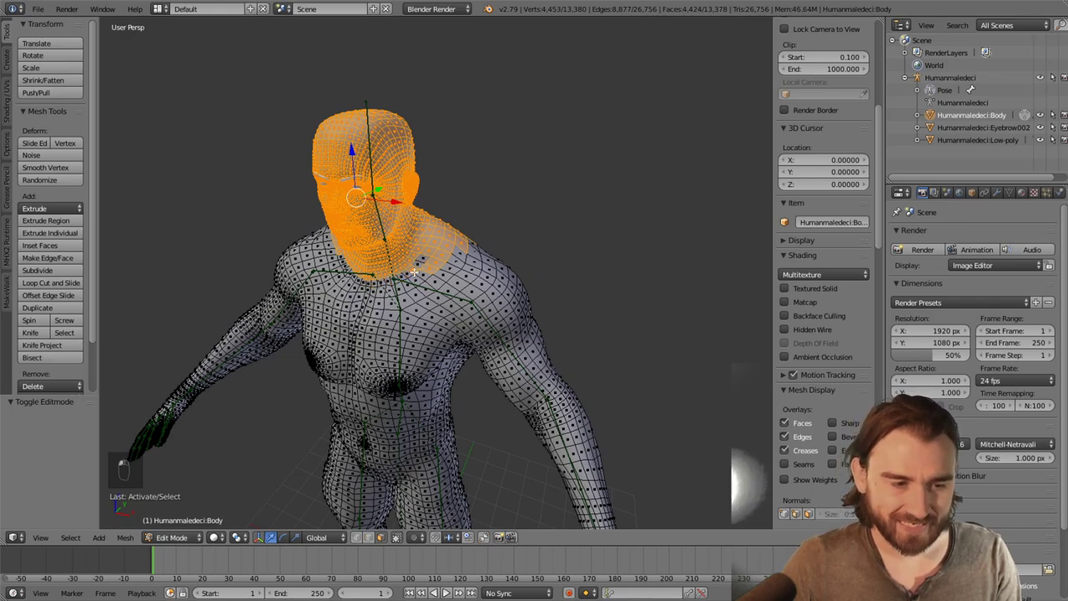
Deselect the faces spilling over the front and top of the character's left shoulder beside the neck
{"action": "right_click", "coordinate": [423, 255], "text": "shift"}
{"action": "right_click", "coordinate": [430, 250], "text": "shift"}
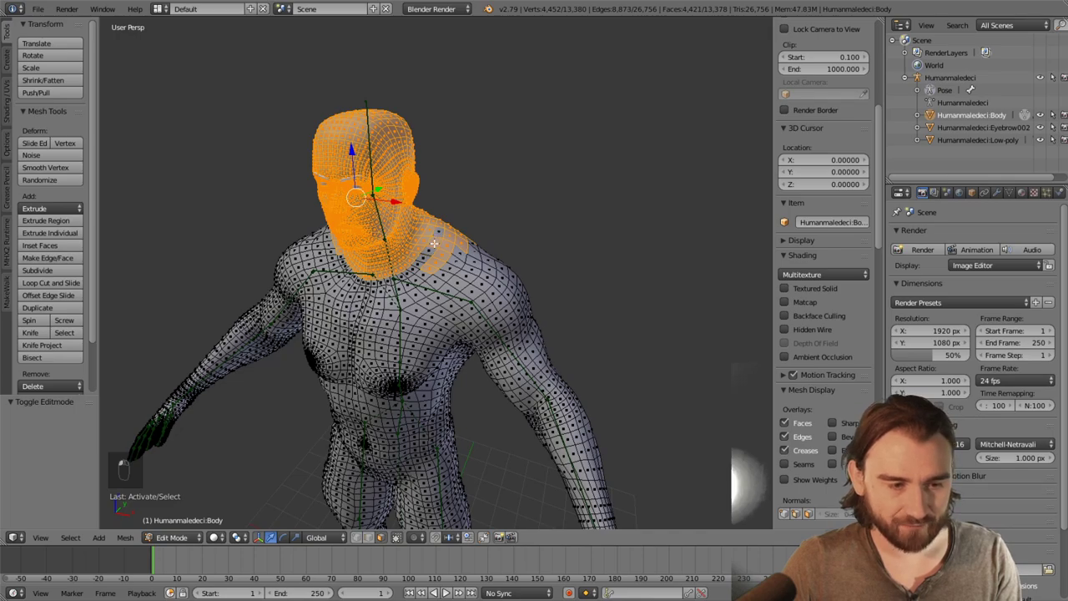
{"action": "right_click", "coordinate": [441, 247], "text": "shift"}
{"action": "right_click", "coordinate": [432, 259], "text": "shift"}
{"action": "right_click", "coordinate": [441, 253], "text": "shift"}
{"action": "right_click", "coordinate": [431, 268], "text": "shift"}
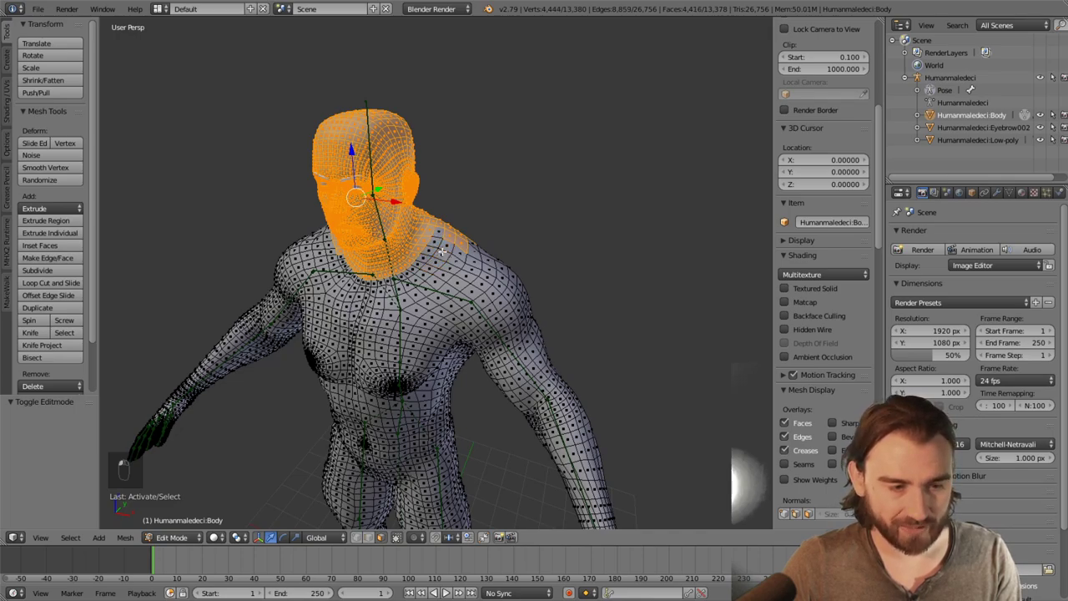
{"action": "right_click", "coordinate": [451, 237], "text": "shift"}
{"action": "right_click", "coordinate": [461, 242], "text": "shift"}
Deselect the rows of faces behind the character's left shoulder, working from the shoulder's outer edge towards the back of the neck
{"action": "middle_click_drag", "start_coordinate": [467, 243], "coordinate": [319, 326]}
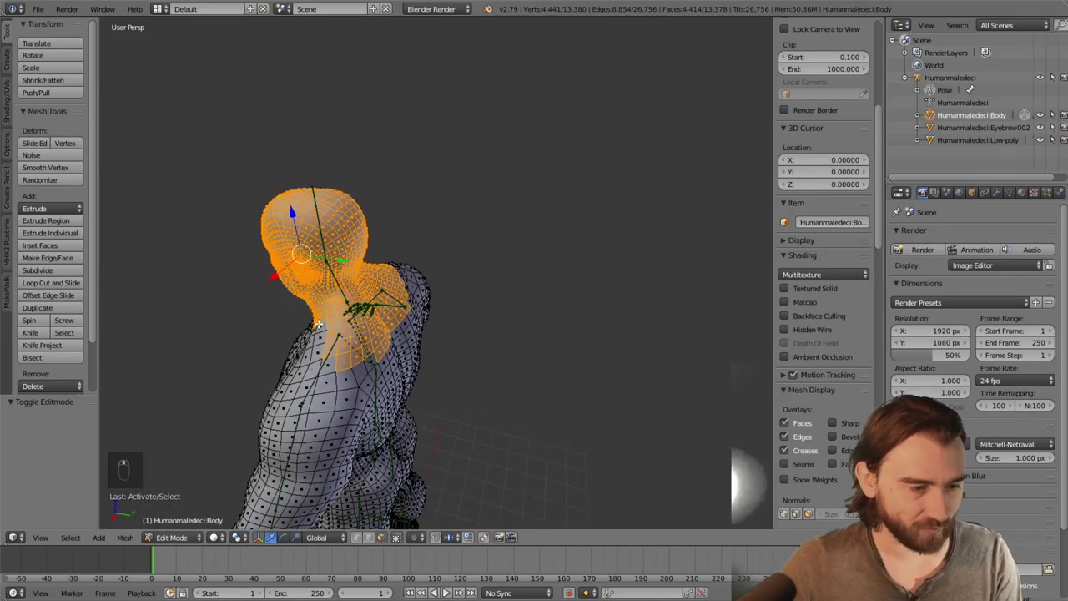
{"action": "right_click", "coordinate": [334, 323], "text": "shift"}
{"action": "right_click", "coordinate": [332, 335], "text": "shift"}
{"action": "right_click", "coordinate": [331, 347], "text": "shift"}
{"action": "right_click", "coordinate": [346, 349], "text": "shift"}
{"action": "right_click", "coordinate": [345, 357], "text": "shift"}
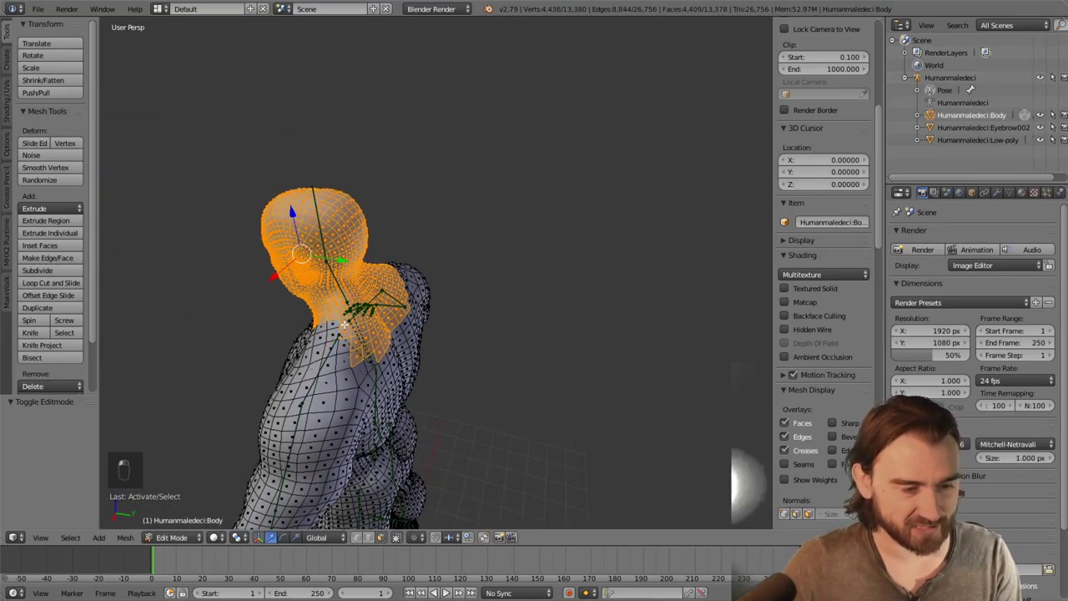
{"action": "right_click", "coordinate": [345, 325], "text": "shift"}
{"action": "right_click", "coordinate": [347, 334], "text": "shift"}
{"action": "right_click", "coordinate": [356, 328], "text": "shift"}
{"action": "right_click", "coordinate": [356, 340], "text": "shift"}
{"action": "right_click", "coordinate": [357, 350], "text": "shift"}
{"action": "right_click", "coordinate": [358, 361], "text": "shift"}
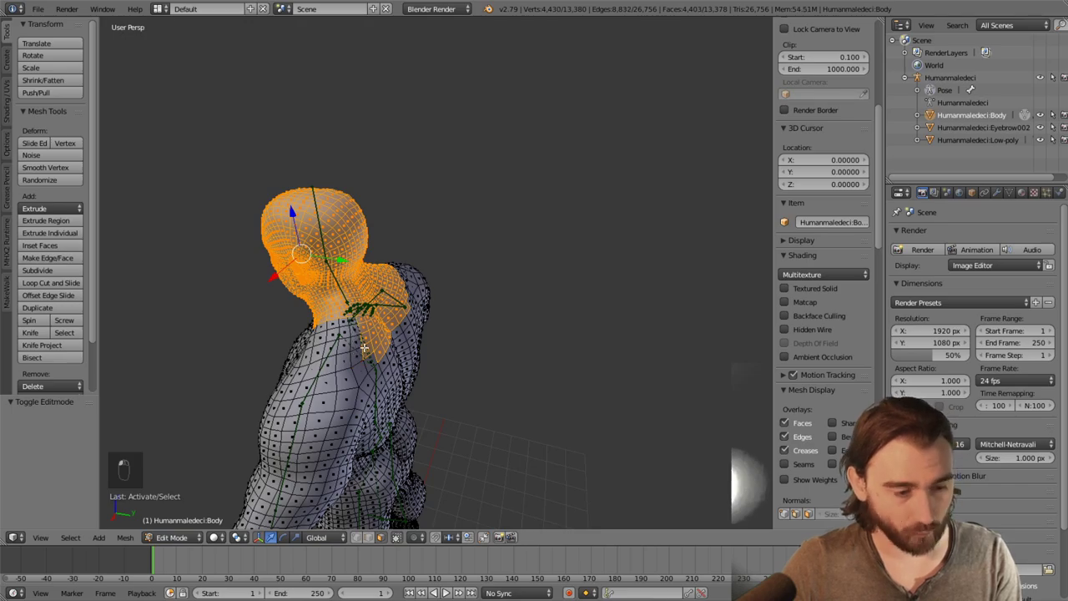
{"action": "right_click", "coordinate": [367, 349], "text": "shift"}
{"action": "right_click", "coordinate": [367, 341], "text": "shift"}
{"action": "right_click", "coordinate": [366, 334], "text": "shift"}
{"action": "right_click", "coordinate": [361, 322], "text": "shift"}
Deselect the stray upper-back faces on the character's left side of the spine, below the back of the neck
{"action": "middle_click_drag", "start_coordinate": [360, 321], "coordinate": [364, 308]}
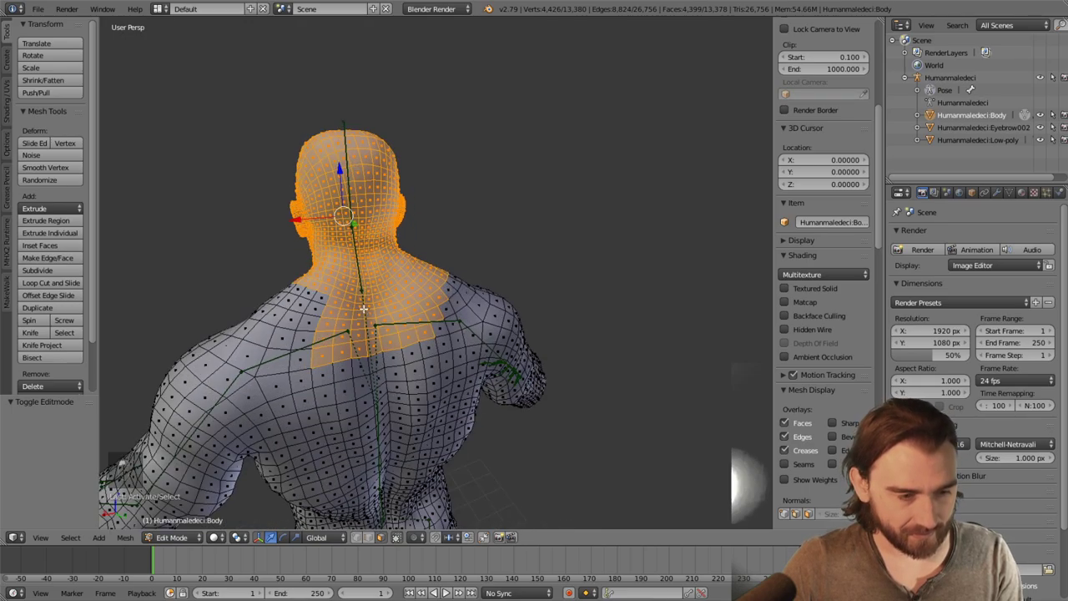
{"action": "right_click", "coordinate": [330, 338], "text": "shift"}
{"action": "right_click", "coordinate": [325, 350], "text": "shift"}
{"action": "right_click", "coordinate": [322, 361], "text": "shift"}
{"action": "right_click", "coordinate": [352, 345], "text": "shift"}
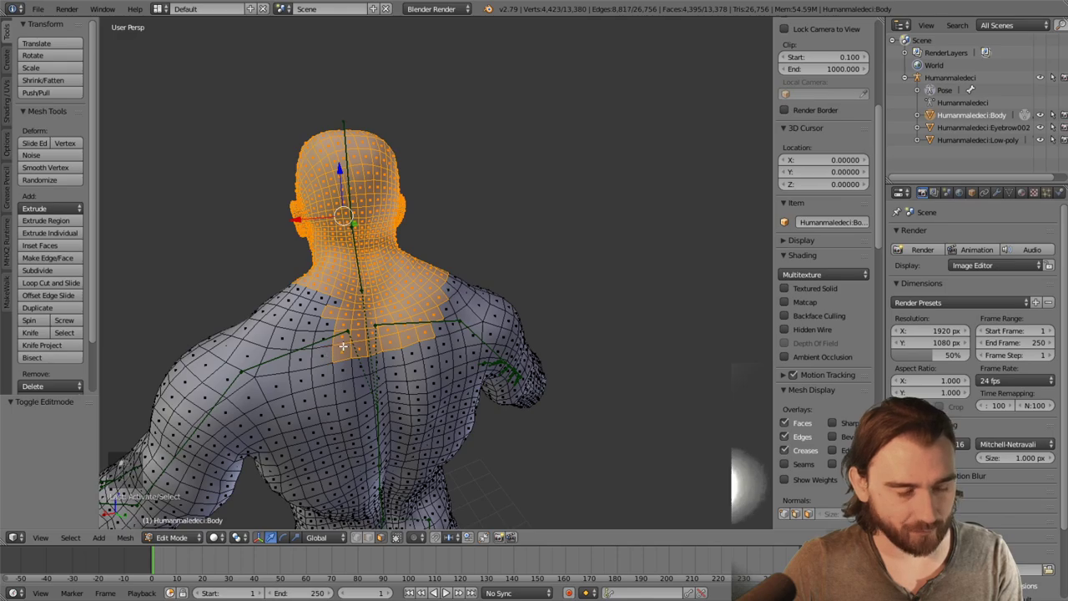
{"action": "right_click", "coordinate": [342, 354], "text": "shift"}
{"action": "right_click", "coordinate": [342, 332], "text": "shift"}
{"action": "right_click", "coordinate": [345, 317], "text": "shift"}
{"action": "right_click", "coordinate": [345, 315], "text": "shift"}
{"action": "right_click", "coordinate": [331, 312], "text": "shift"}
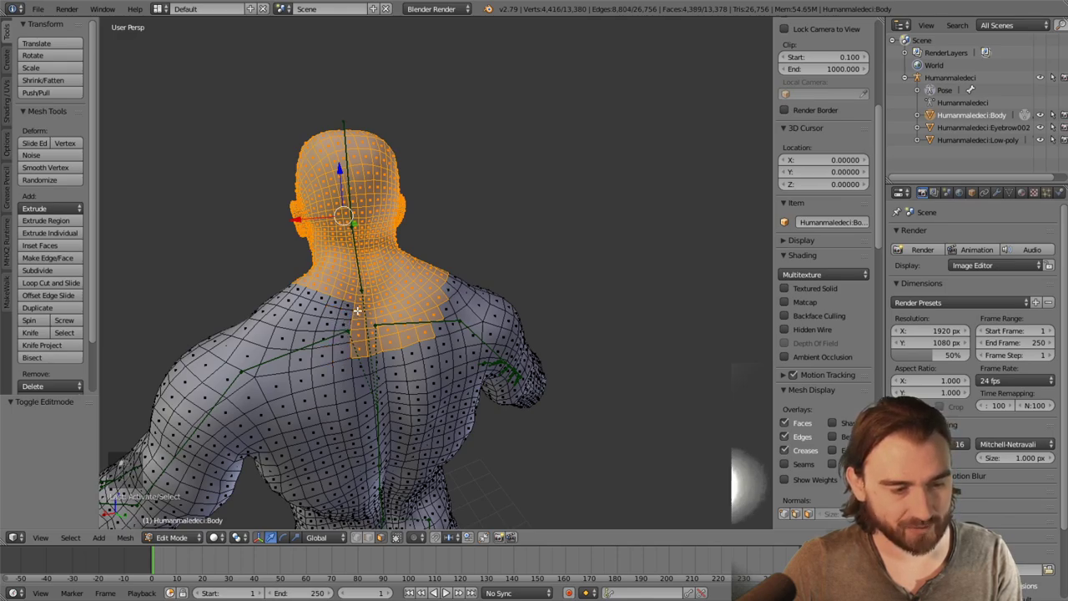
Deselect the column of faces running down along the spine below the base of the neck
{"action": "right_click", "coordinate": [359, 306], "text": "shift"}
{"action": "right_click", "coordinate": [361, 312], "text": "shift"}
{"action": "right_click", "coordinate": [361, 319], "text": "shift"}
{"action": "right_click", "coordinate": [362, 327], "text": "shift"}
{"action": "right_click", "coordinate": [358, 352], "text": "shift"}
{"action": "right_click", "coordinate": [376, 343], "text": "shift"}
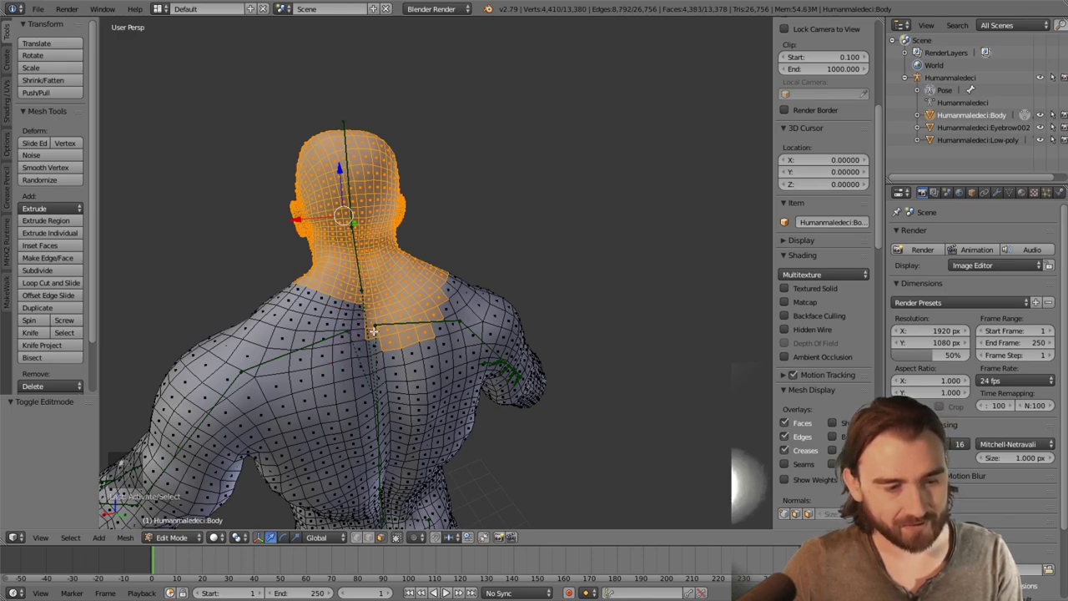
{"action": "right_click", "coordinate": [377, 332], "text": "shift"}
{"action": "right_click", "coordinate": [373, 315], "text": "shift"}
{"action": "right_click", "coordinate": [368, 322], "text": "shift"}
{"action": "right_click", "coordinate": [372, 315], "text": "shift"}
{"action": "right_click", "coordinate": [370, 309], "text": "shift"}
{"action": "right_click", "coordinate": [377, 304], "text": "shift"}
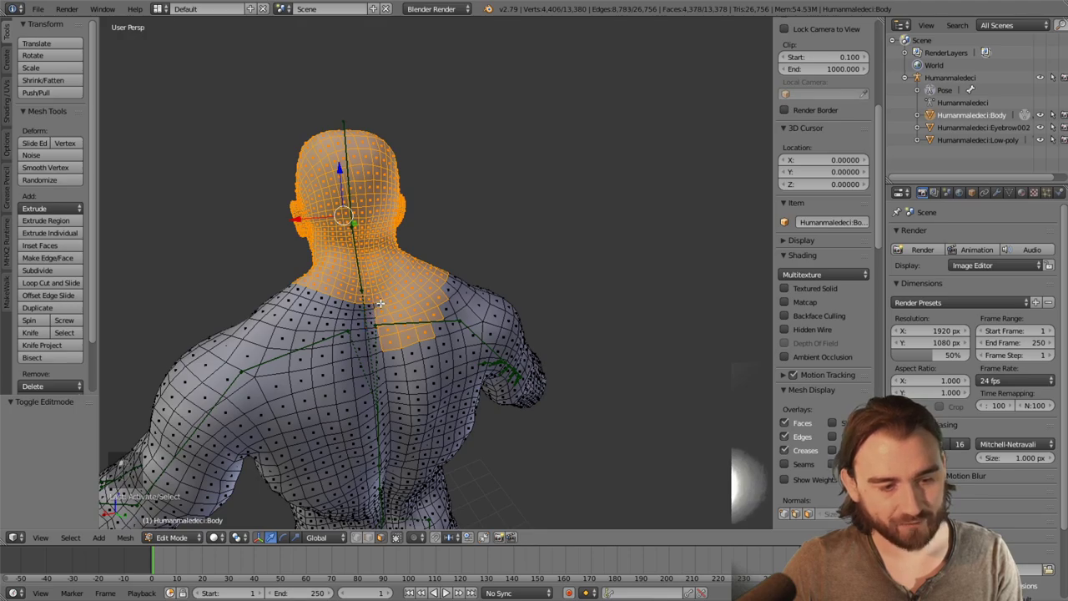
Deselect the upper-back faces just beside the spine on the character's right, up to the base of the neck
{"action": "right_click", "coordinate": [382, 311], "text": "shift"}
{"action": "right_click", "coordinate": [387, 321], "text": "shift"}
{"action": "right_click", "coordinate": [386, 334], "text": "shift"}
{"action": "right_click", "coordinate": [391, 341], "text": "shift"}
{"action": "right_click", "coordinate": [406, 332], "text": "shift"}
{"action": "right_click", "coordinate": [400, 317], "text": "shift"}
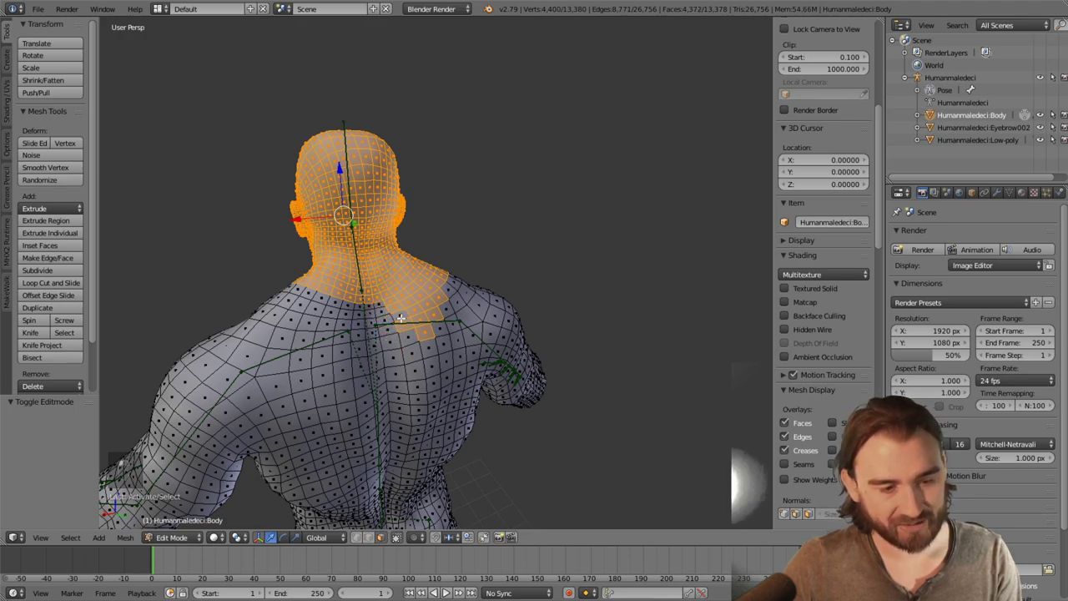
{"action": "right_click", "coordinate": [404, 325], "text": "shift"}
{"action": "right_click", "coordinate": [395, 306], "text": "shift"}
{"action": "right_click", "coordinate": [392, 302], "text": "shift"}
{"action": "right_click", "coordinate": [412, 287], "text": "shift"}
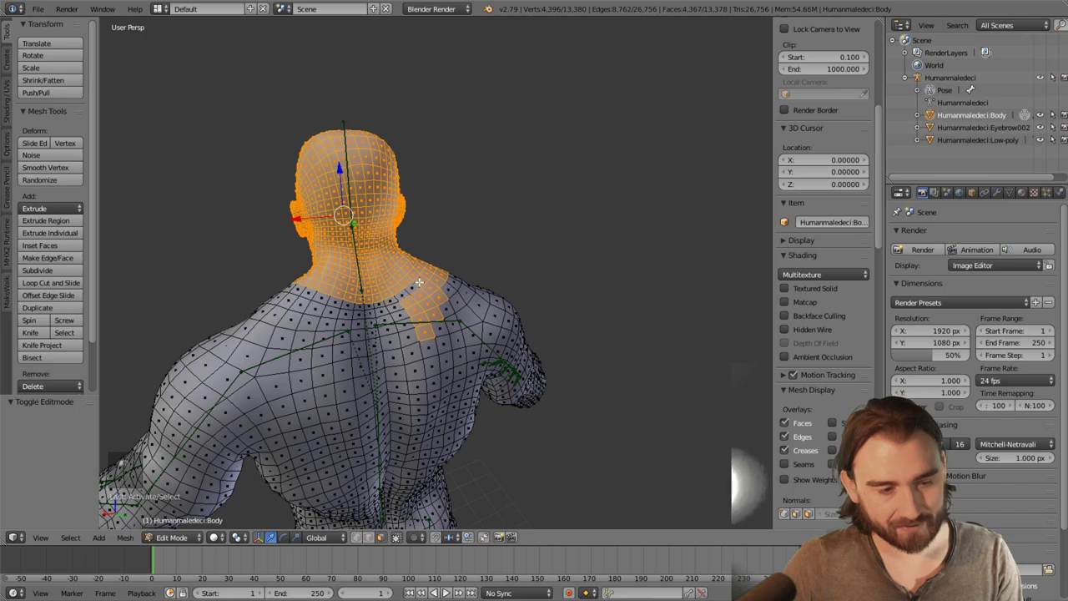
Deselect the remaining faces over the character's right shoulder blade, down to the last isolated face
{"action": "right_click", "coordinate": [429, 274], "text": "shift"}
{"action": "right_click", "coordinate": [438, 281], "text": "shift"}
{"action": "right_click", "coordinate": [428, 287], "text": "shift"}
{"action": "right_click", "coordinate": [436, 296], "text": "shift"}
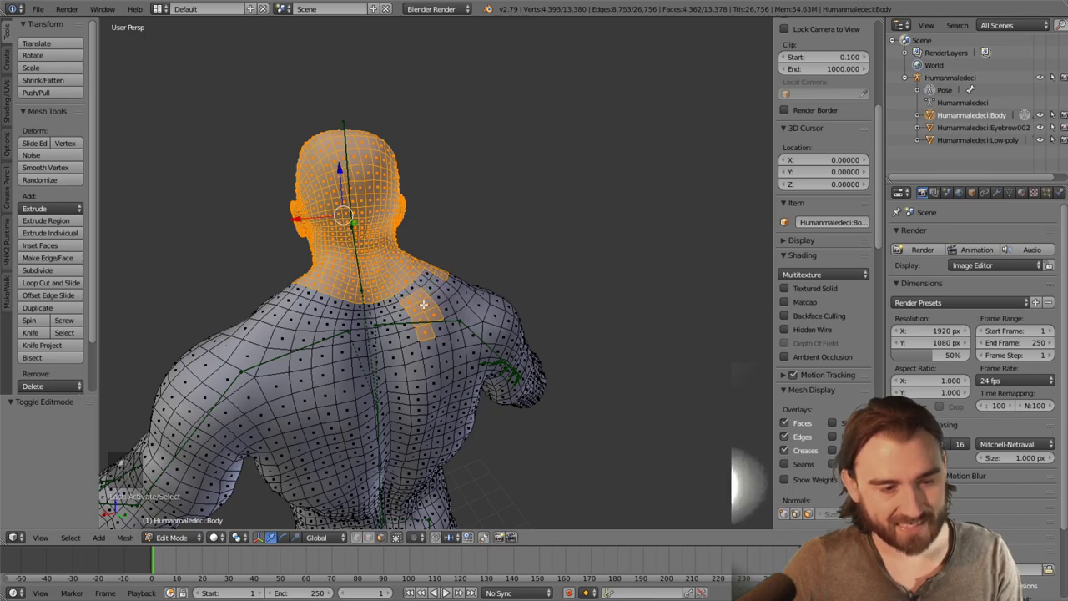
{"action": "right_click", "coordinate": [421, 297], "text": "shift"}
{"action": "right_click", "coordinate": [430, 304], "text": "shift"}
{"action": "right_click", "coordinate": [436, 315], "text": "shift"}
{"action": "right_click", "coordinate": [423, 318], "text": "shift"}
{"action": "right_click", "coordinate": [416, 309], "text": "shift"}
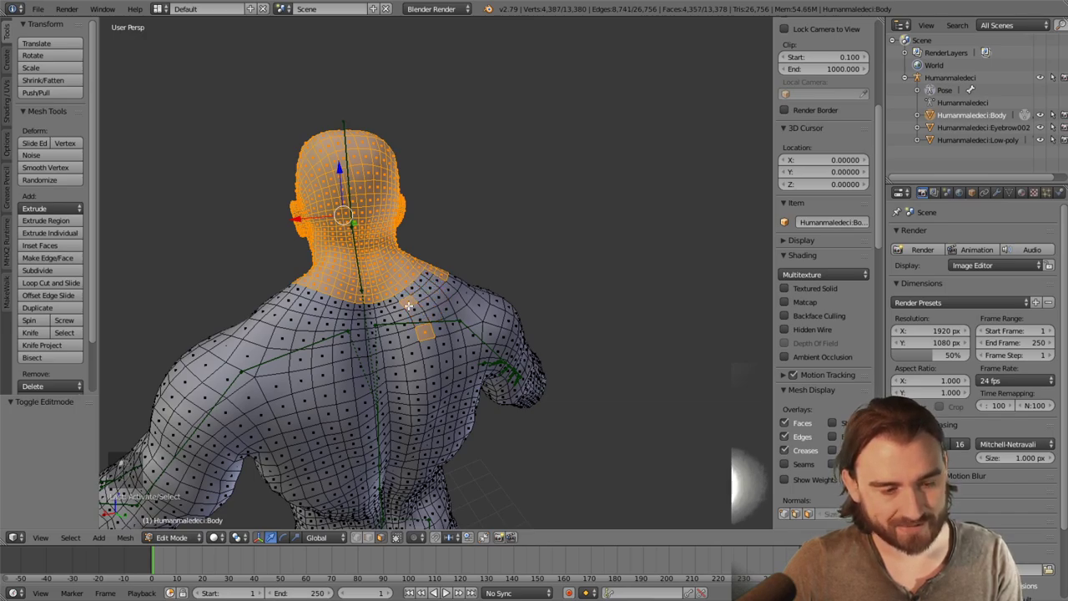
{"action": "right_click", "coordinate": [409, 304], "text": "shift"}
{"action": "right_click", "coordinate": [425, 333], "text": "shift"}
Deselect the faces spilling over the top of the character's right shoulder beside the neck
{"action": "middle_click_drag", "start_coordinate": [476, 289], "coordinate": [327, 314]}
{"action": "middle_click_drag", "start_coordinate": [470, 319], "coordinate": [388, 307], "text": "shift"}
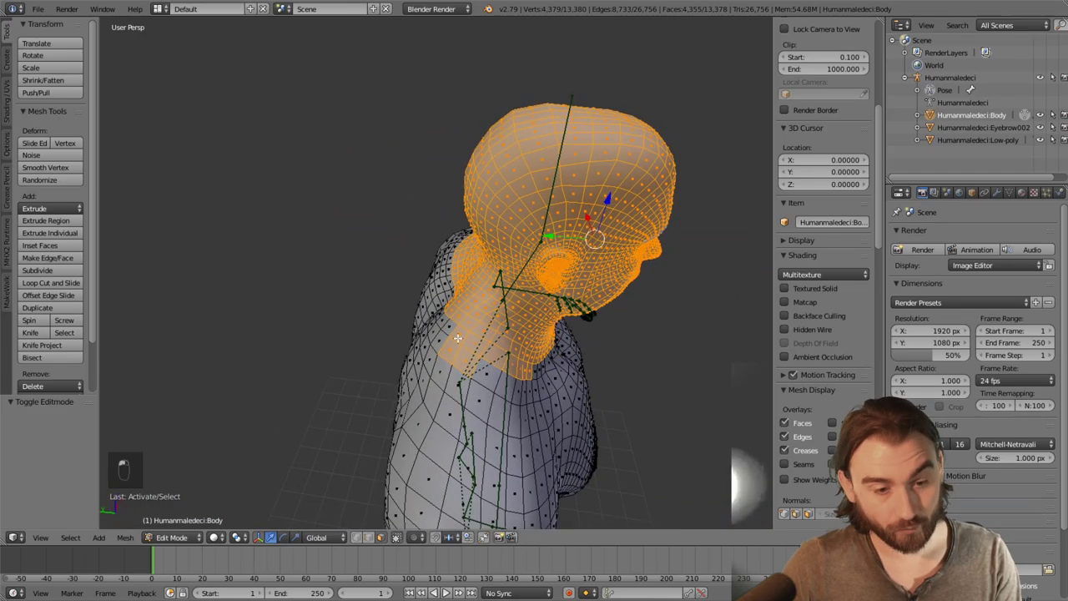
{"action": "right_click", "coordinate": [459, 337], "text": "shift"}
{"action": "right_click", "coordinate": [452, 350], "text": "shift"}
{"action": "right_click", "coordinate": [467, 360], "text": "shift"}
{"action": "right_click", "coordinate": [474, 342], "text": "shift"}
{"action": "right_click", "coordinate": [501, 354], "text": "shift"}
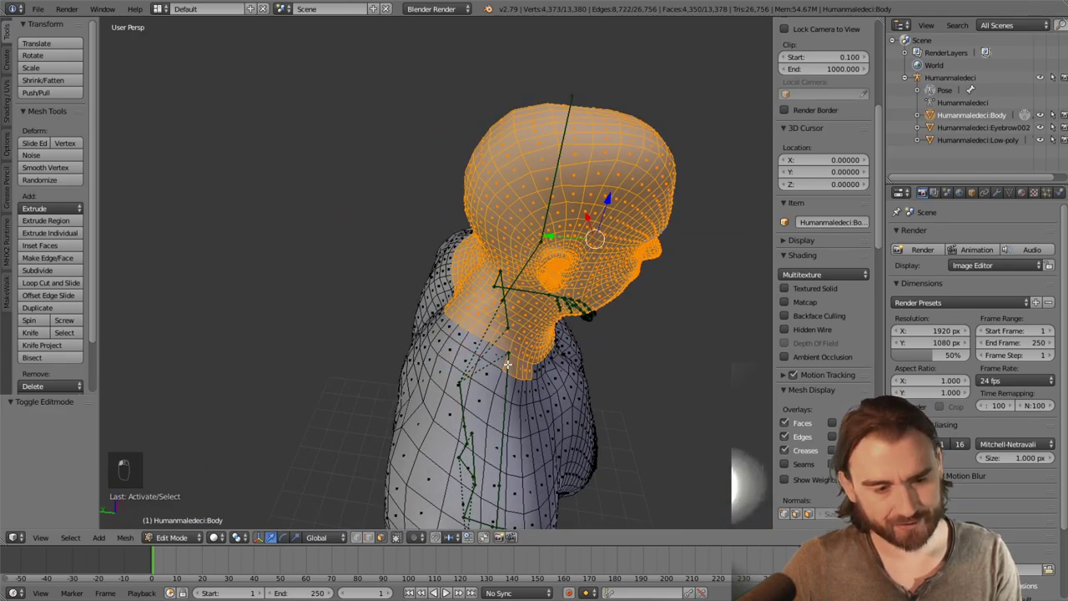
{"action": "right_click", "coordinate": [512, 365], "text": "shift"}
Deselect the last faces where the right side of the neck meets the collarbone
{"action": "middle_click_drag", "start_coordinate": [561, 365], "coordinate": [509, 340]}
{"action": "scroll", "coordinate": [509, 340], "scroll_direction": "up", "scroll_amount": 1}
{"action": "right_click", "coordinate": [469, 389], "text": "shift"}
{"action": "right_click", "coordinate": [479, 402], "text": "shift"}
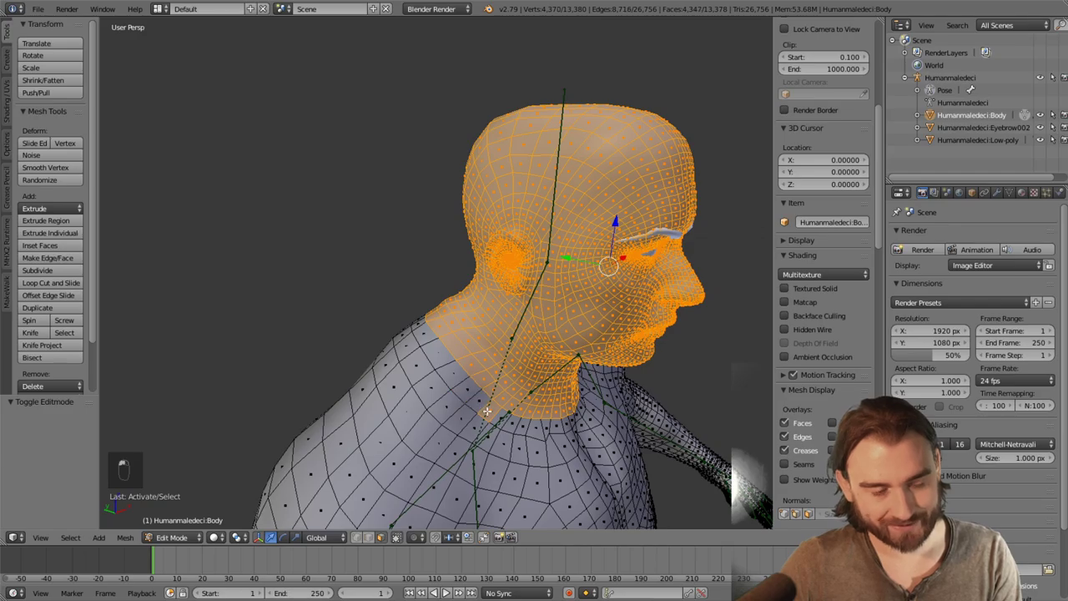
{"action": "right_click", "coordinate": [489, 412], "text": "shift"}
Separate the selected head and neck faces from the Body into their own mesh
{"action": "scroll", "coordinate": [561, 416], "scroll_direction": "down", "scroll_amount": 4}
{"action": "middle_click_drag", "start_coordinate": [651, 409], "coordinate": [507, 337]}
{"action": "scroll", "coordinate": [497, 364], "scroll_direction": "down", "scroll_amount": 3}
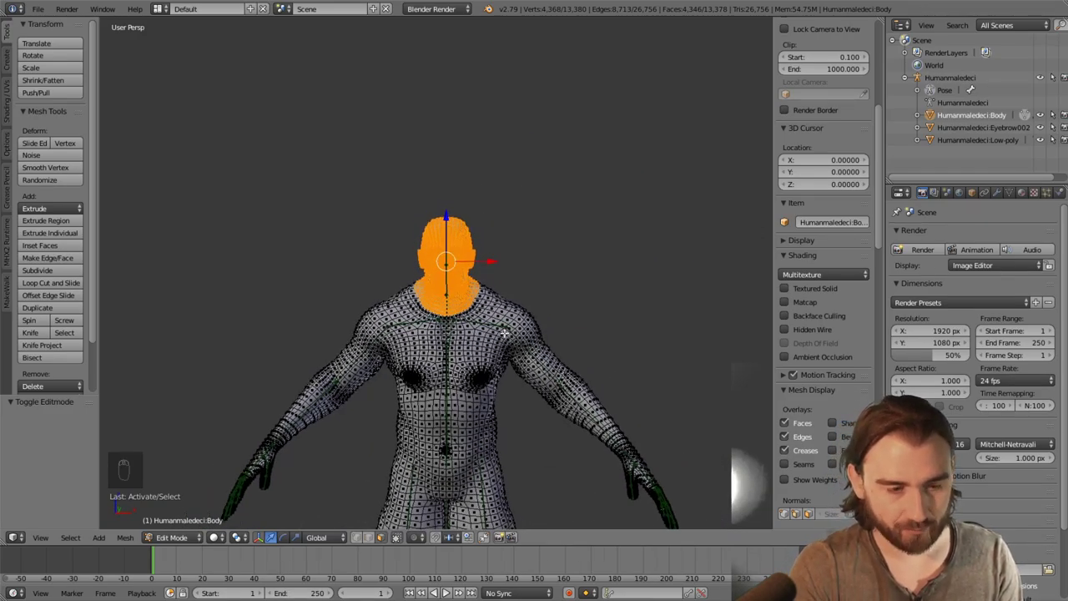
{"action": "key", "text": "p"}
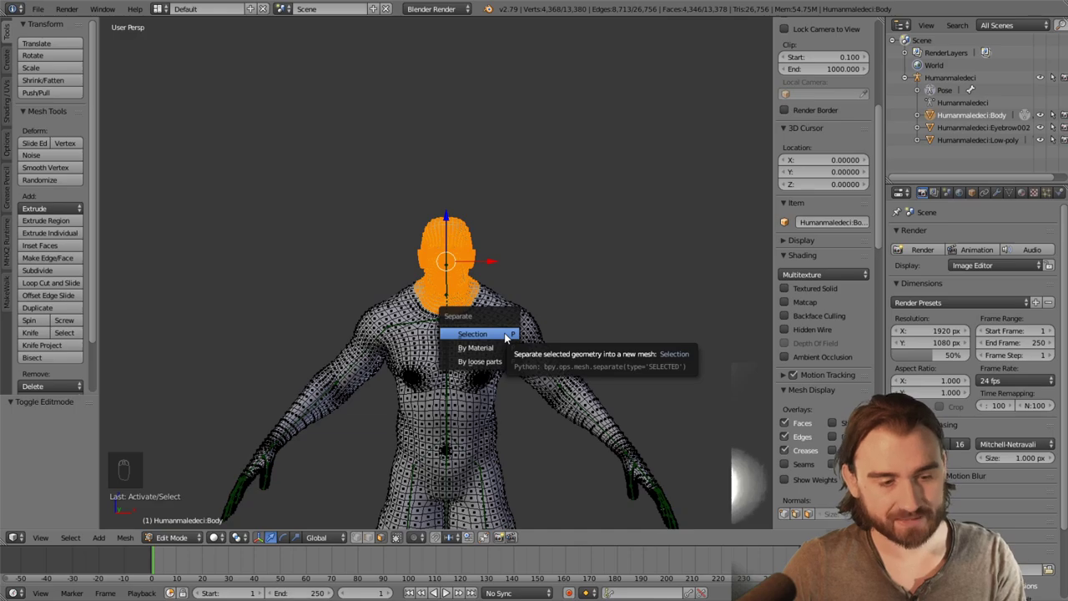
{"action": "left_click", "coordinate": [505, 336]}
Show the Body in wireframe and lasso-select the torso from the neck opening to above the navel, including both shoulders
{"action": "middle_click_drag", "start_coordinate": [505, 336], "coordinate": [508, 247]}
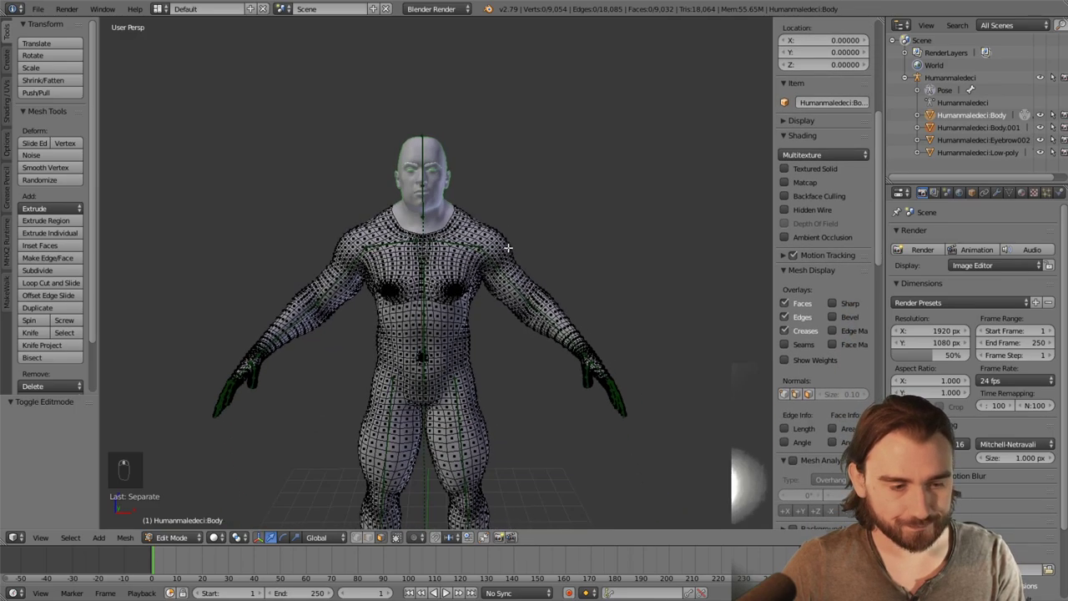
{"action": "key", "text": "z"}
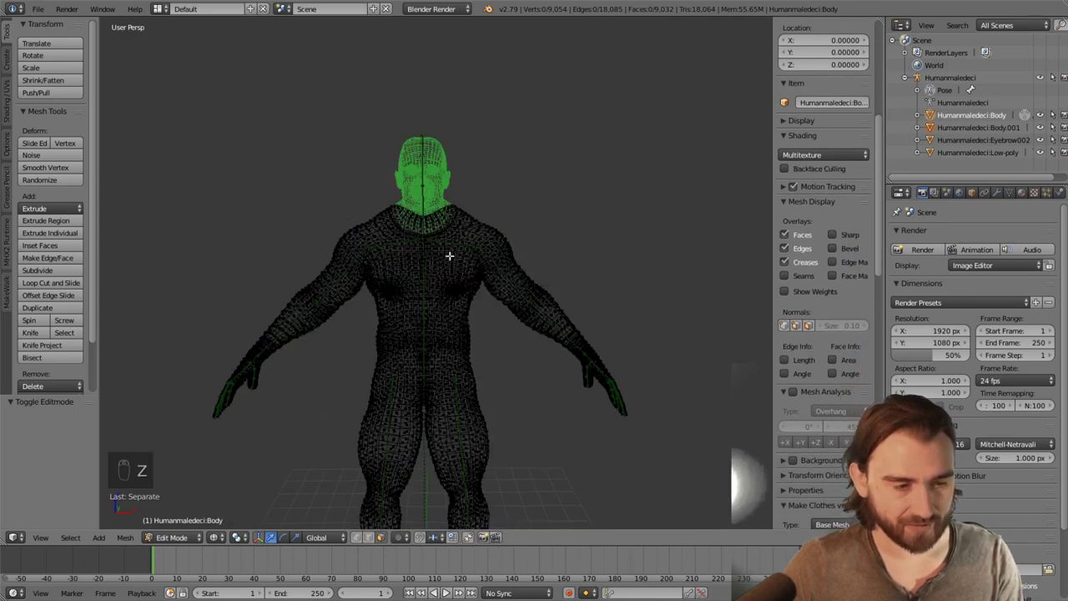
{"action": "scroll", "coordinate": [479, 236], "scroll_direction": "up", "scroll_amount": 2}
{"action": "middle_click_drag", "start_coordinate": [479, 236], "coordinate": [499, 169], "text": "shift"}
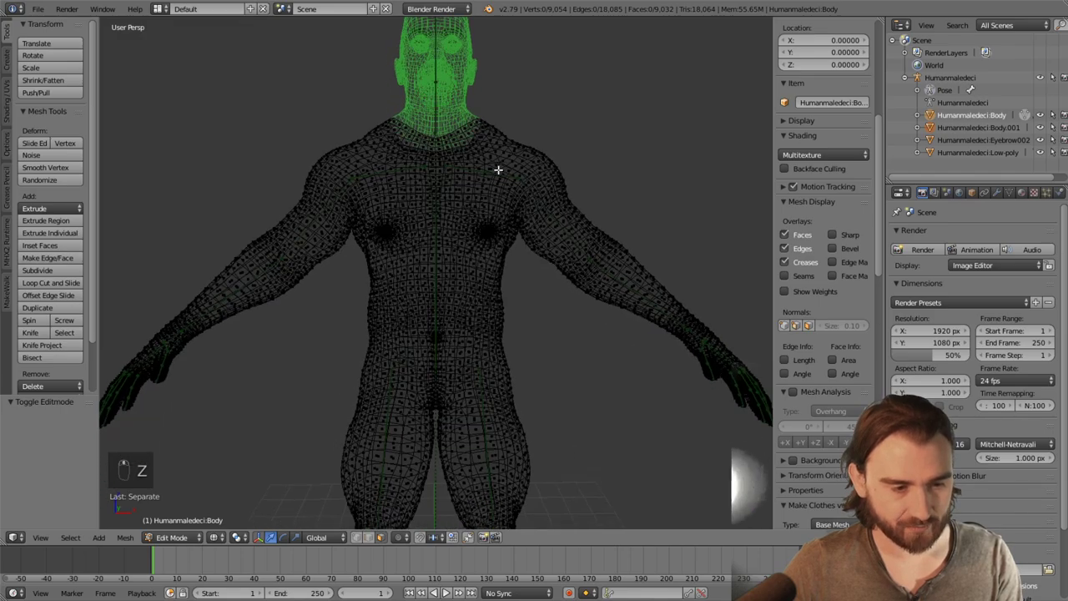
{"action": "mouse_move", "coordinate": [569, 73]}
{"action": "left_mouse_down", "text": "ctrl"}
{"action": "mouse_move", "coordinate": [312, 91]}
{"action": "mouse_move", "coordinate": [286, 178]}
{"action": "mouse_move", "coordinate": [370, 298]}
{"action": "mouse_move", "coordinate": [506, 315]}
{"action": "mouse_move", "coordinate": [570, 75]}
{"action": "left_mouse_up", "text": "ctrl"}
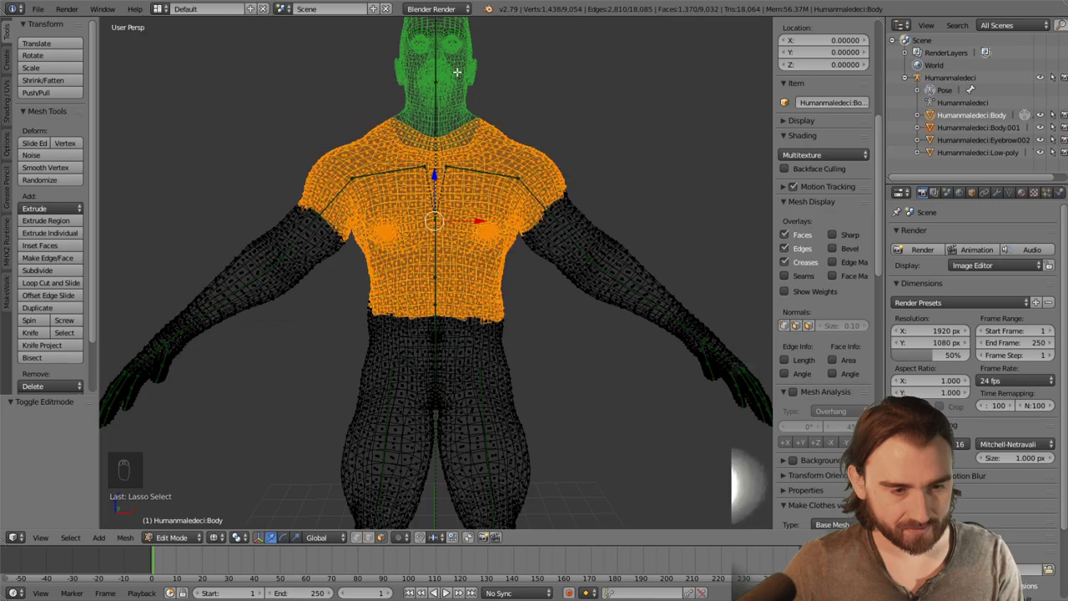
{"action": "middle_click_drag", "start_coordinate": [494, 182], "coordinate": [505, 194]}
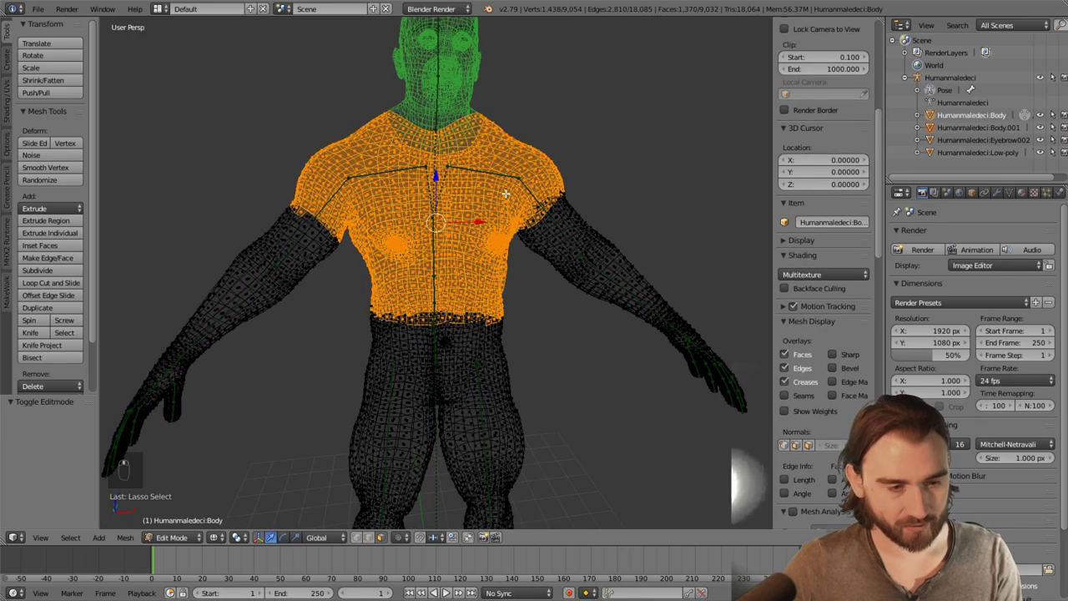
Return to solid shading and even out the torso selection's lower edge by adding missing faces around the sides and back
{"action": "key", "text": "z"}
{"action": "scroll", "coordinate": [501, 217], "scroll_direction": "up", "scroll_amount": 5}
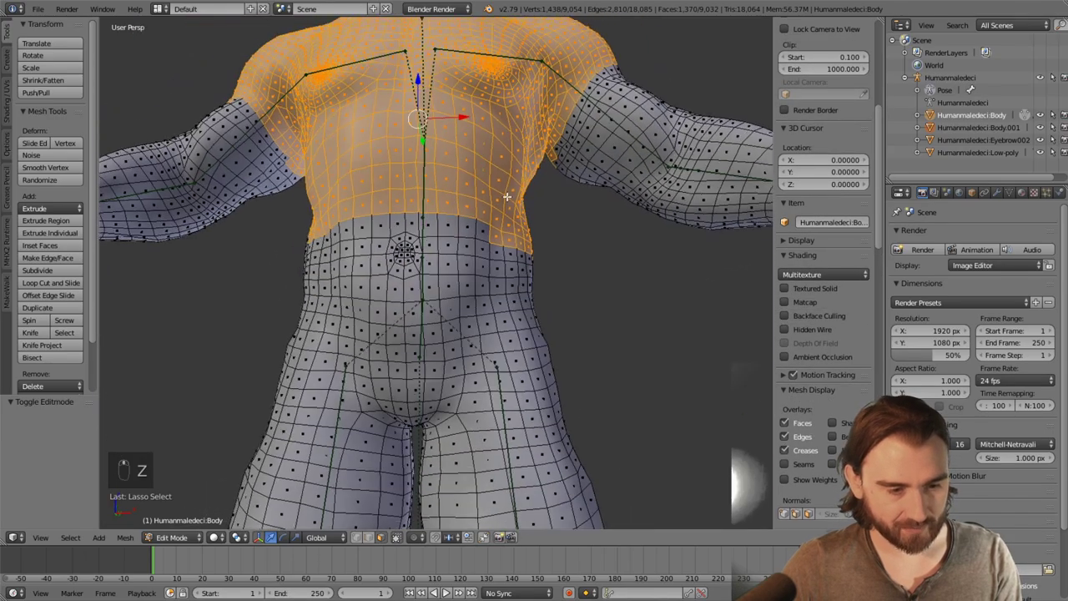
{"action": "middle_click_drag", "start_coordinate": [492, 237], "coordinate": [359, 254]}
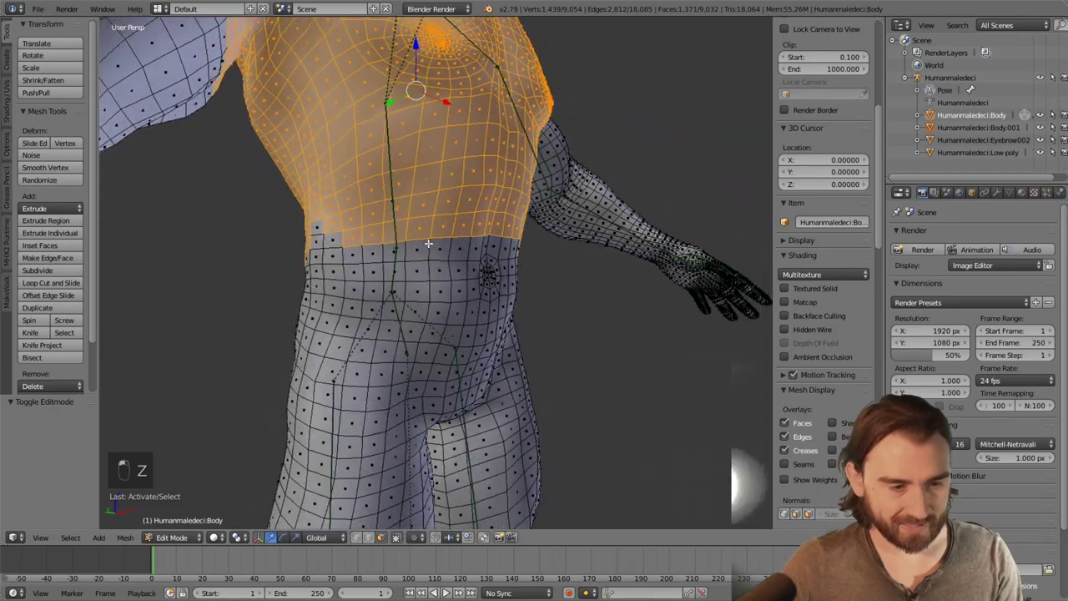
{"action": "left_click", "coordinate": [333, 255], "text": "ctrl"}
{"action": "middle_click_drag", "start_coordinate": [297, 264], "coordinate": [357, 259]}
{"action": "right_click", "coordinate": [424, 241], "text": "ctrl"}
{"action": "middle_click_drag", "start_coordinate": [425, 241], "coordinate": [450, 270]}
{"action": "right_click", "coordinate": [452, 270], "text": "shift"}
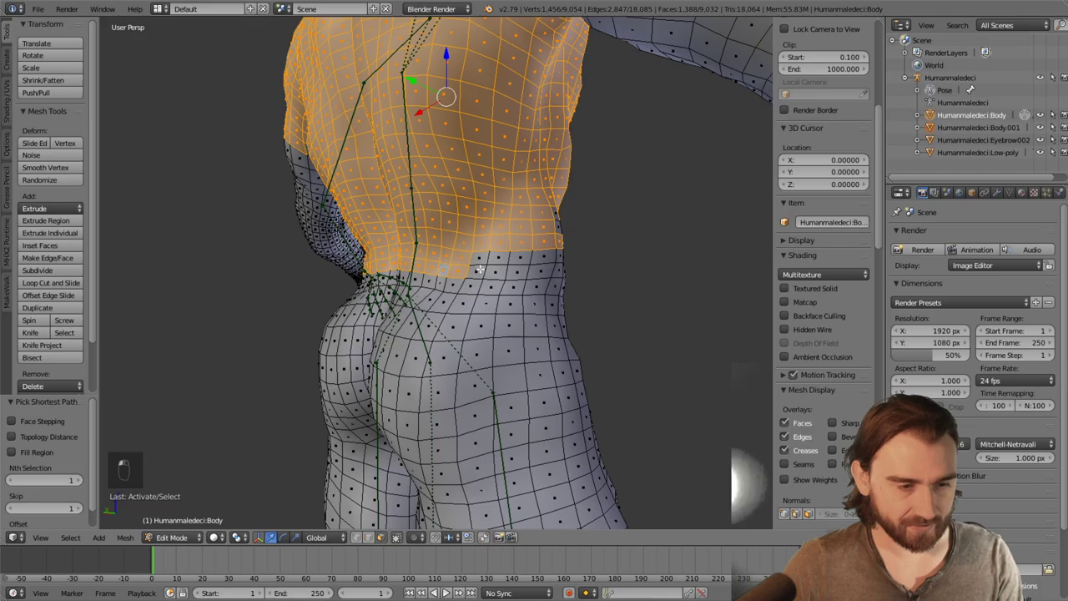
{"action": "right_click", "coordinate": [478, 270], "text": "shift"}
{"action": "middle_click_drag", "start_coordinate": [541, 265], "coordinate": [467, 260]}
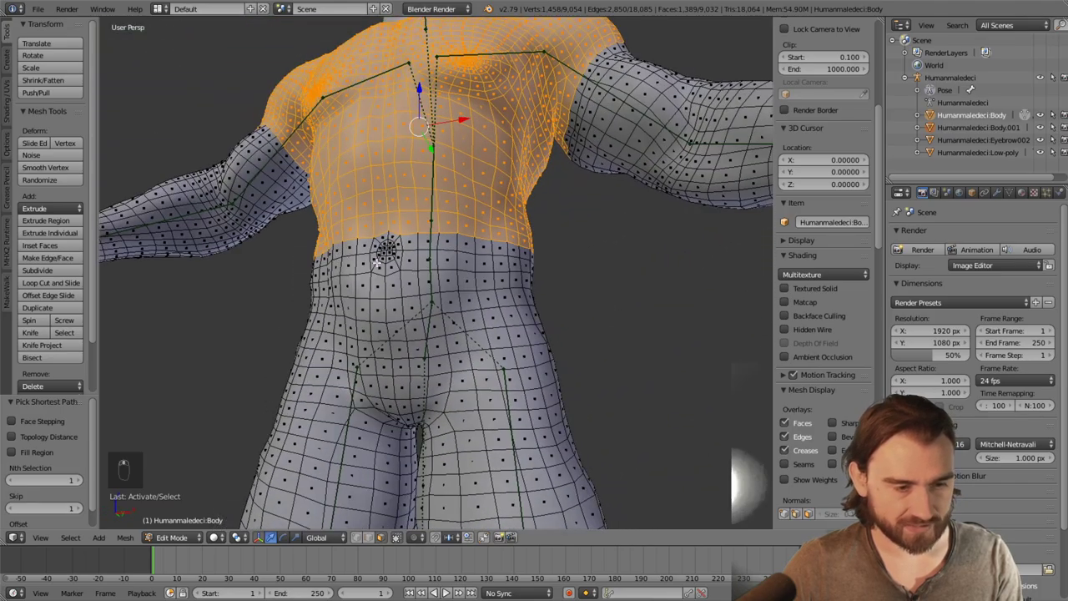
Extend the torso selection's lower edge with further rows of faces around the waist, reaching below the navel
{"action": "right_click", "coordinate": [500, 263], "text": "ctrl"}
{"action": "scroll", "coordinate": [371, 262], "scroll_direction": "up", "scroll_amount": 1}
{"action": "scroll", "coordinate": [371, 262], "scroll_direction": "down", "scroll_amount": 1}
{"action": "middle_click_drag", "start_coordinate": [372, 262], "coordinate": [466, 251]}
{"action": "right_click", "coordinate": [360, 261], "text": "ctrl"}
{"action": "right_click", "coordinate": [482, 271], "text": "ctrl"}
{"action": "right_click", "coordinate": [424, 252], "text": "shift"}
{"action": "right_click", "coordinate": [458, 240], "text": "ctrl"}
Add the skipped faces around the navel and at the sides of the waist to the torso selection
{"action": "left_click_drag", "start_coordinate": [385, 174], "coordinate": [367, 219], "text": "ctrl"}
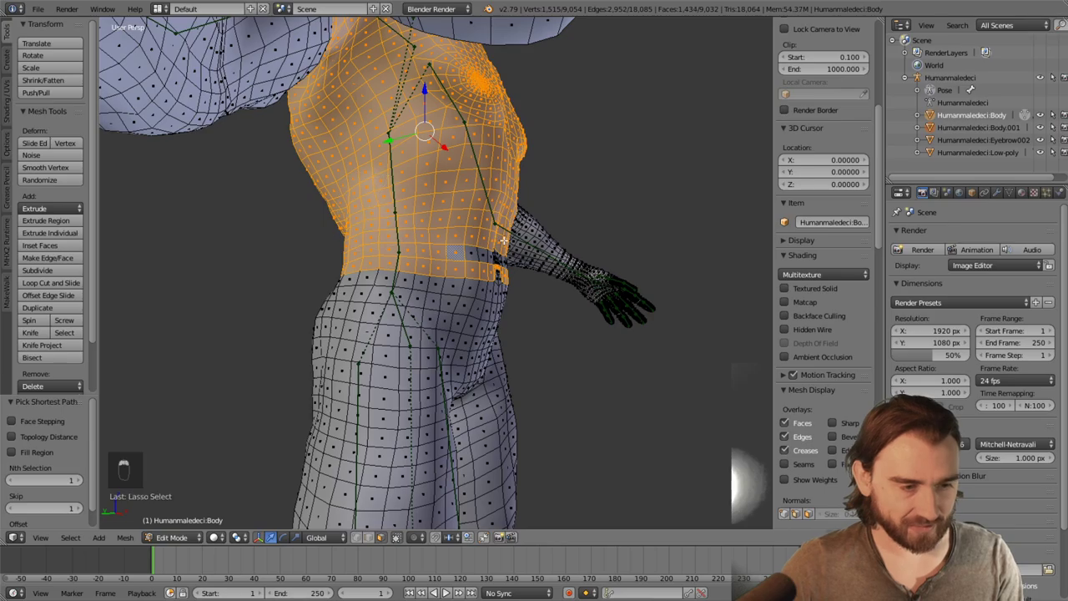
{"action": "middle_click_drag", "start_coordinate": [368, 218], "coordinate": [429, 229]}
{"action": "mouse_move", "coordinate": [374, 217]}
{"action": "left_mouse_down", "text": "ctrl"}
{"action": "mouse_move", "coordinate": [434, 271]}
{"action": "mouse_move", "coordinate": [446, 224]}
{"action": "left_mouse_up", "text": "ctrl"}
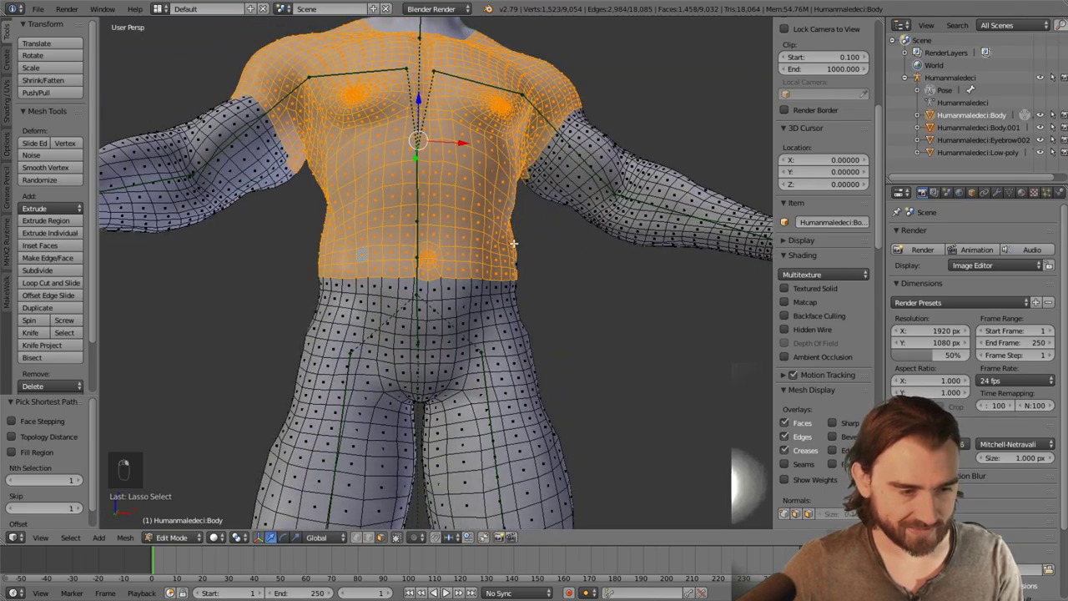
{"action": "middle_click_drag", "start_coordinate": [513, 243], "coordinate": [497, 276]}
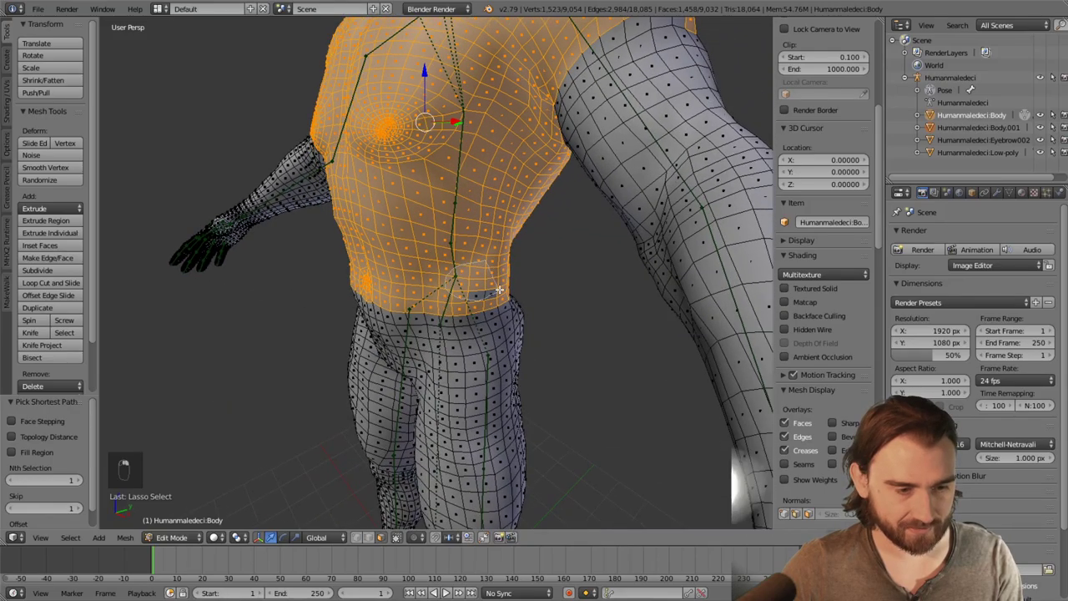
{"action": "left_click_drag", "start_coordinate": [499, 290], "coordinate": [503, 279], "text": "ctrl"}
Even out the selection's sleeve edge around the character's left upper arm by adding the missing faces
{"action": "scroll", "coordinate": [493, 267], "scroll_direction": "down", "scroll_amount": 2}
{"action": "mouse_move", "coordinate": [422, 208]}
{"action": "middle_mouse_down"}
{"action": "mouse_move", "coordinate": [465, 195]}
{"action": "mouse_move", "coordinate": [379, 267]}
{"action": "mouse_move", "coordinate": [375, 249]}
{"action": "mouse_move", "coordinate": [494, 164]}
{"action": "mouse_move", "coordinate": [496, 188]}
{"action": "mouse_move", "coordinate": [428, 270]}
{"action": "middle_mouse_up"}
{"action": "right_click", "coordinate": [421, 246], "text": "shift"}
{"action": "scroll", "coordinate": [428, 270], "scroll_direction": "up", "scroll_amount": 2}
{"action": "right_click", "coordinate": [402, 321], "text": "ctrl"}
{"action": "middle_click_drag", "start_coordinate": [401, 319], "coordinate": [255, 322]}
{"action": "right_click", "coordinate": [430, 288], "text": "shift"}
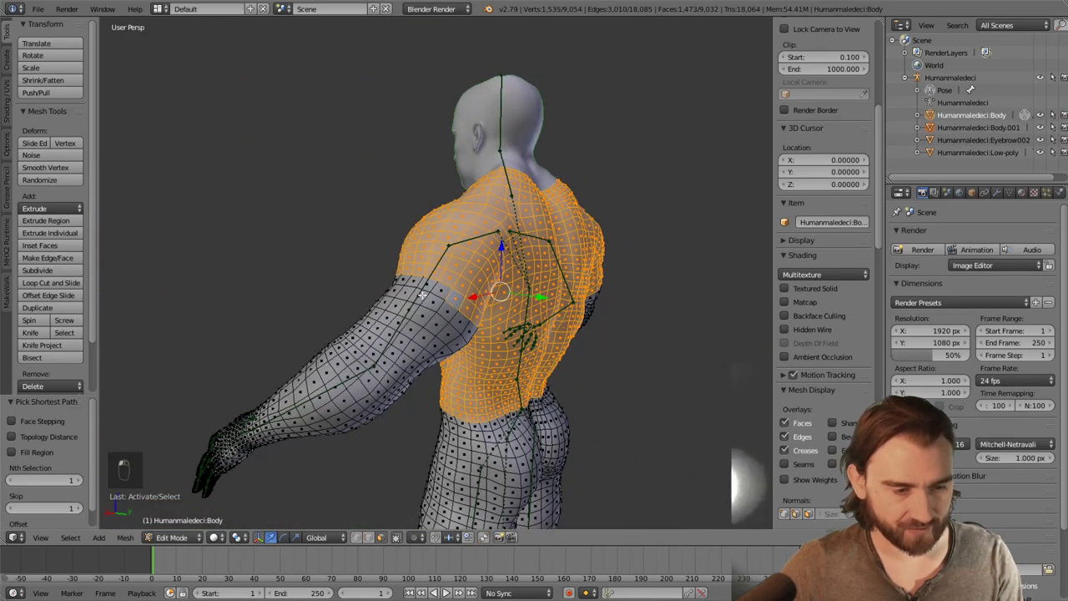
{"action": "middle_click_drag", "start_coordinate": [432, 288], "coordinate": [562, 277]}
{"action": "right_click", "coordinate": [403, 326], "text": "ctrl"}
{"action": "middle_click_drag", "start_coordinate": [402, 330], "coordinate": [457, 264]}
{"action": "right_click", "coordinate": [399, 329], "text": "ctrl"}
{"action": "scroll", "coordinate": [398, 327], "scroll_direction": "down", "scroll_amount": 2}
{"action": "middle_click_drag", "start_coordinate": [398, 327], "coordinate": [340, 367]}
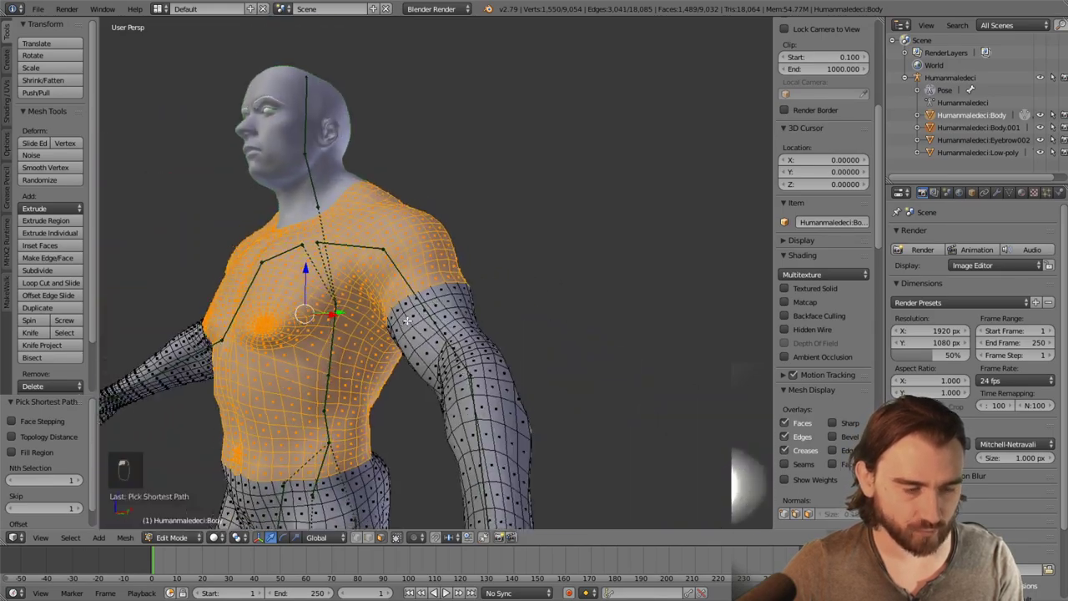
Complete an even sleeve edge of selected faces around the character's right upper arm
{"action": "scroll", "coordinate": [355, 334], "scroll_direction": "down", "scroll_amount": 3}
{"action": "middle_click_drag", "start_coordinate": [357, 308], "coordinate": [424, 312]}
{"action": "scroll", "coordinate": [376, 310], "scroll_direction": "down", "scroll_amount": 1}
{"action": "middle_click_drag", "start_coordinate": [262, 309], "coordinate": [453, 229], "text": "shift"}
{"action": "scroll", "coordinate": [305, 282], "scroll_direction": "up", "scroll_amount": 3}
{"action": "right_click", "coordinate": [297, 284], "text": "shift"}
{"action": "right_click", "coordinate": [273, 245], "text": "ctrl"}
{"action": "scroll", "coordinate": [272, 244], "scroll_direction": "down", "scroll_amount": 4}
{"action": "scroll", "coordinate": [411, 259], "scroll_direction": "up", "scroll_amount": 3}
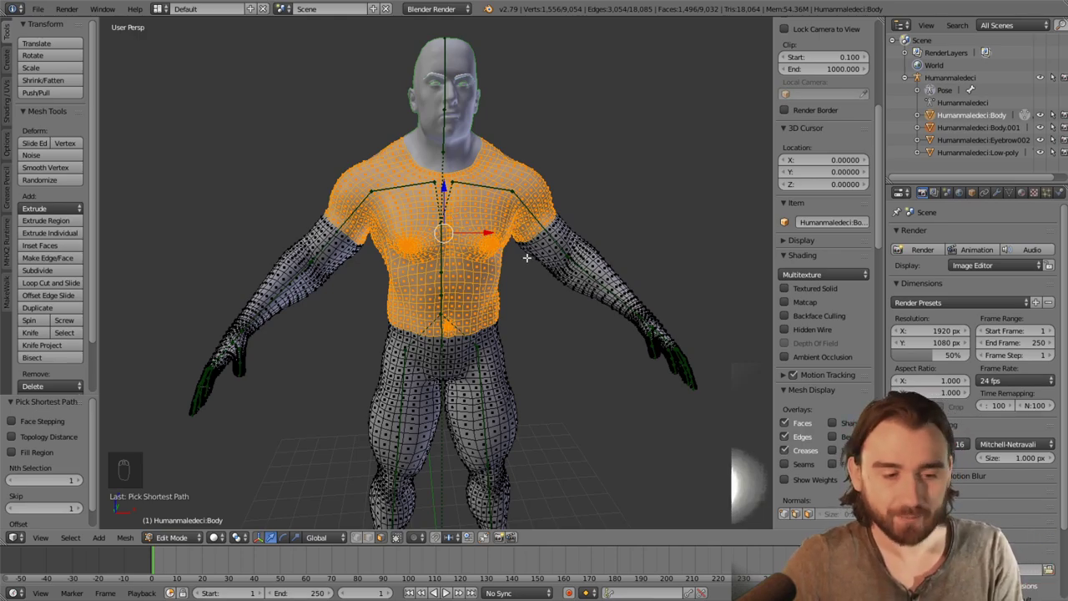
Separate the selected torso and shoulder faces from the Body into their own mesh
{"action": "middle_click_drag", "start_coordinate": [555, 317], "coordinate": [548, 142]}
{"action": "middle_click_drag", "start_coordinate": [418, 247], "coordinate": [537, 368]}
{"action": "scroll", "coordinate": [536, 368], "scroll_direction": "down", "scroll_amount": 1}
{"action": "middle_click_drag", "start_coordinate": [533, 307], "coordinate": [528, 308]}
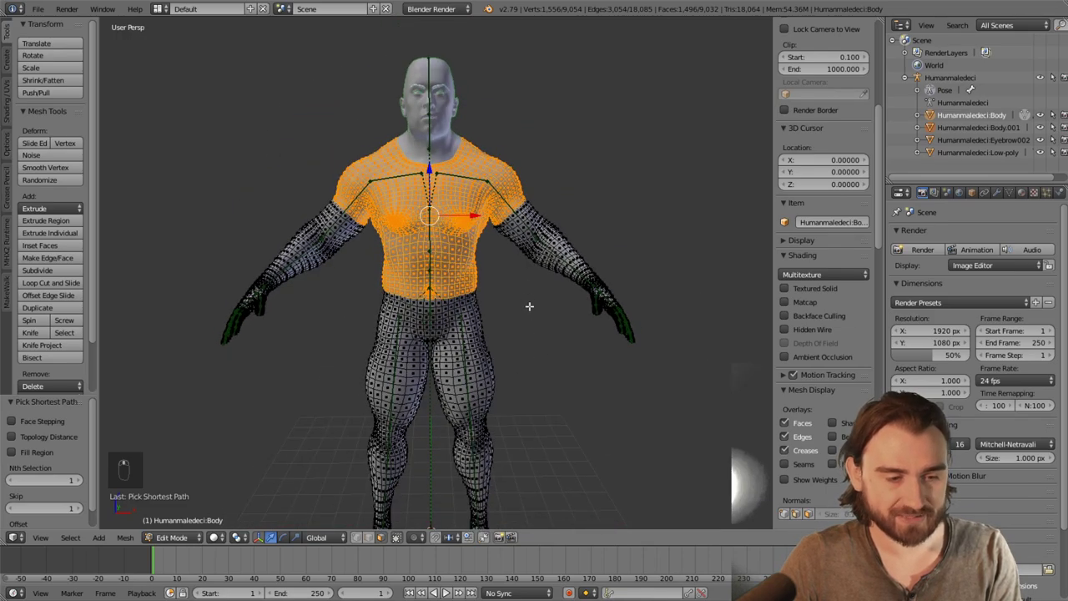
{"action": "key", "text": "p"}
{"action": "left_click", "coordinate": [529, 306]}
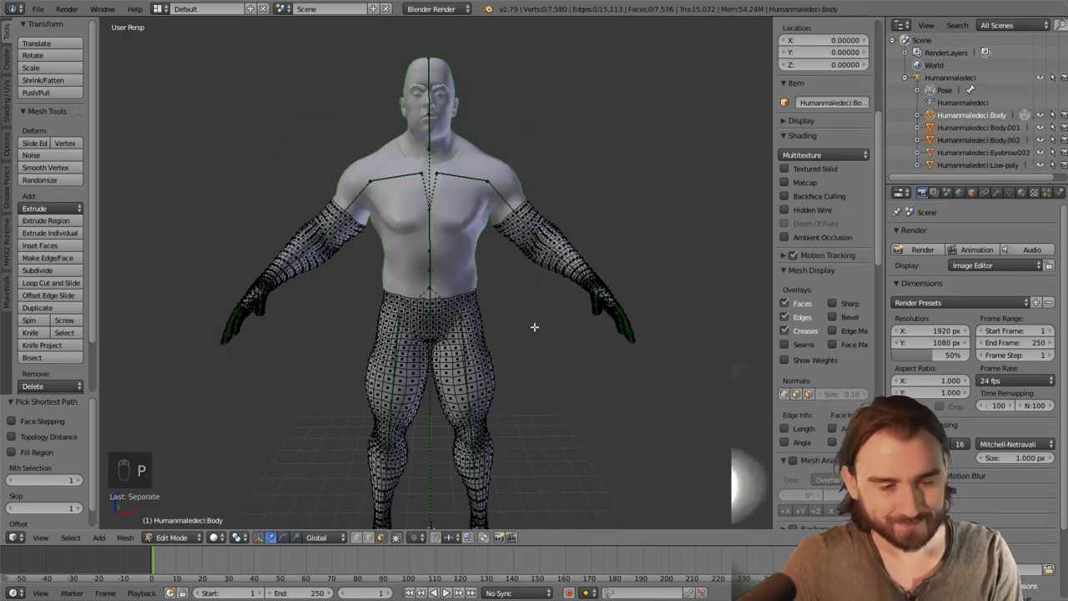
In a front wireframe view, box-select the Body's pelvis and thighs from the waist down to the knees
{"action": "middle_click_drag", "start_coordinate": [534, 327], "coordinate": [517, 159]}
{"action": "key", "text": "KP_1"}
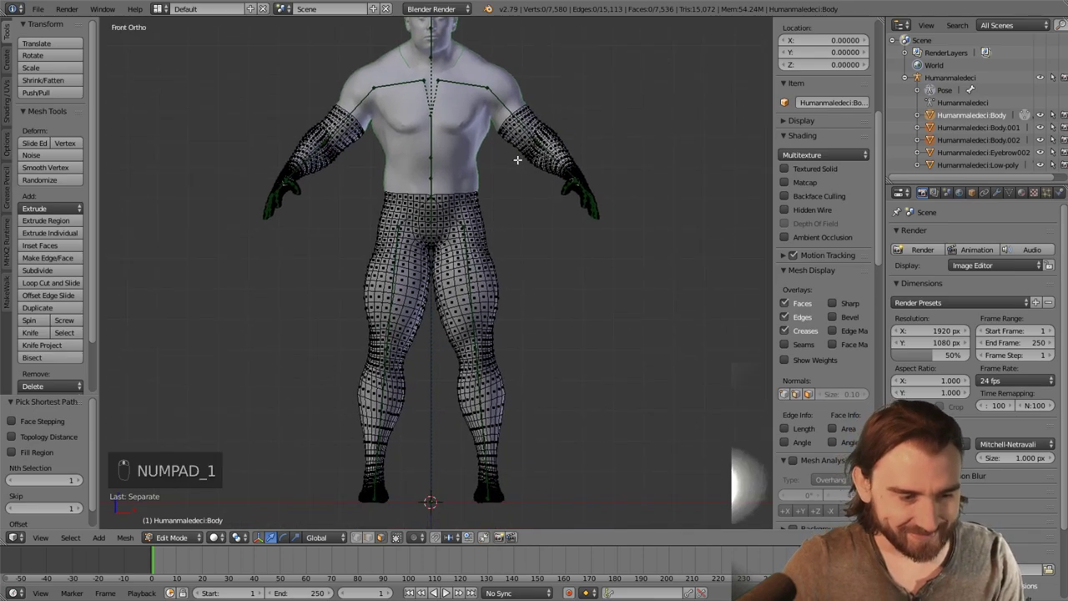
{"action": "key", "text": "z"}
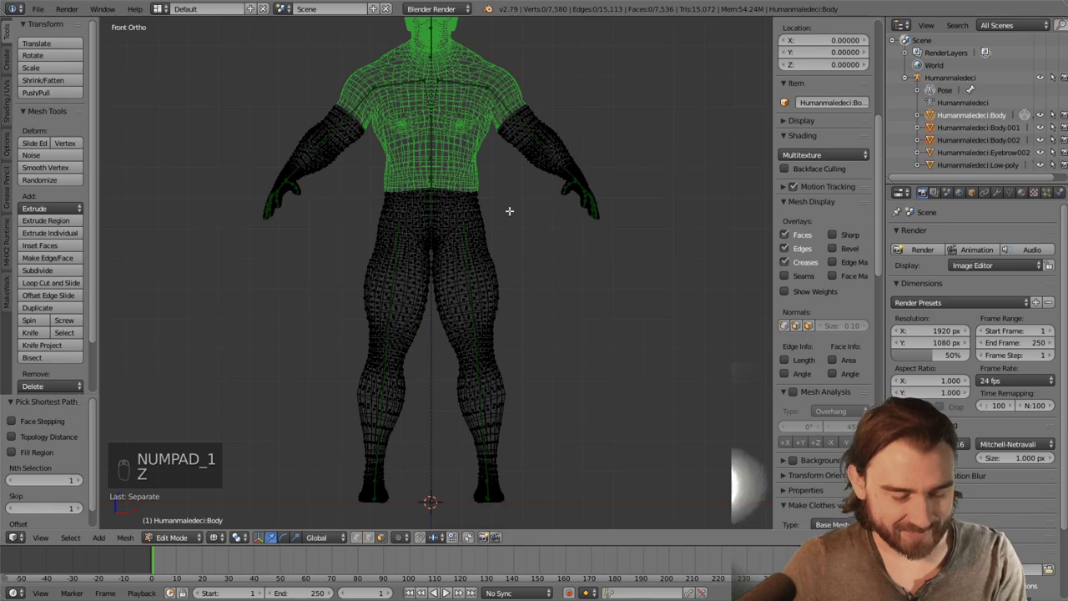
{"action": "key", "text": "b"}
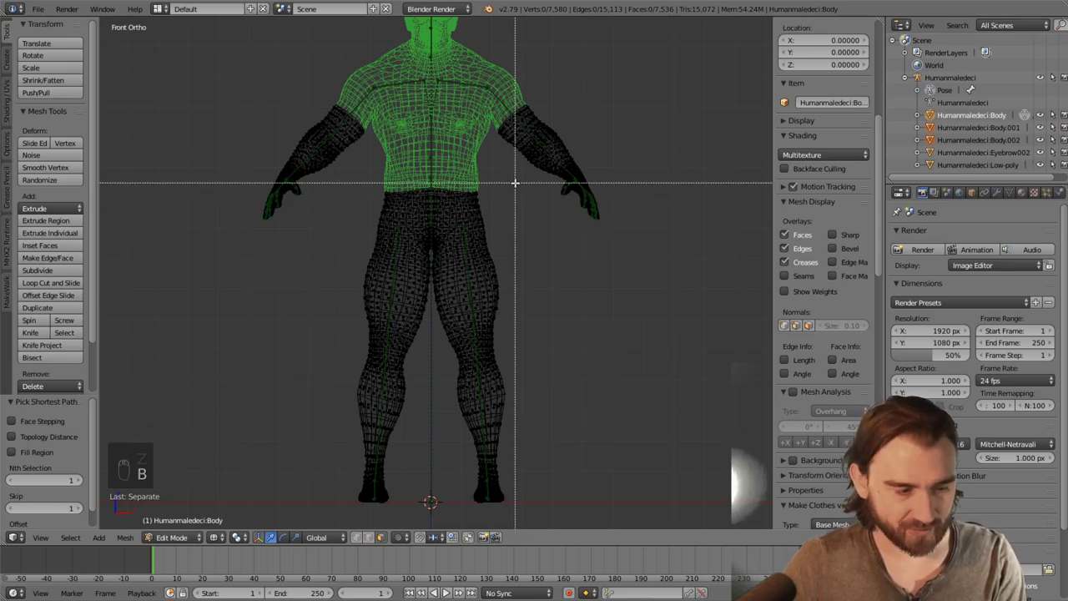
{"action": "left_click_drag", "start_coordinate": [515, 182], "coordinate": [340, 351]}
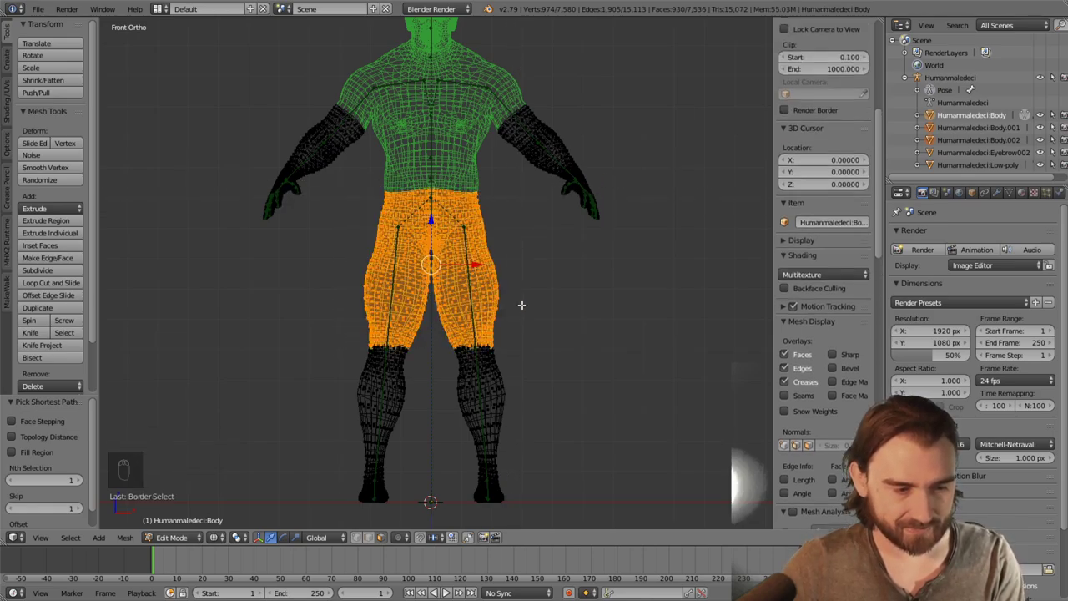
In solid view, even out the selection's lower edge around both knees by adding the missing faces
{"action": "key", "text": "z"}
{"action": "mouse_move", "coordinate": [517, 289]}
{"action": "middle_mouse_down"}
{"action": "mouse_move", "coordinate": [498, 317]}
{"action": "mouse_move", "coordinate": [465, 248]}
{"action": "mouse_move", "coordinate": [565, 261]}
{"action": "middle_mouse_up"}
{"action": "scroll", "coordinate": [498, 317], "scroll_direction": "up", "scroll_amount": 4}
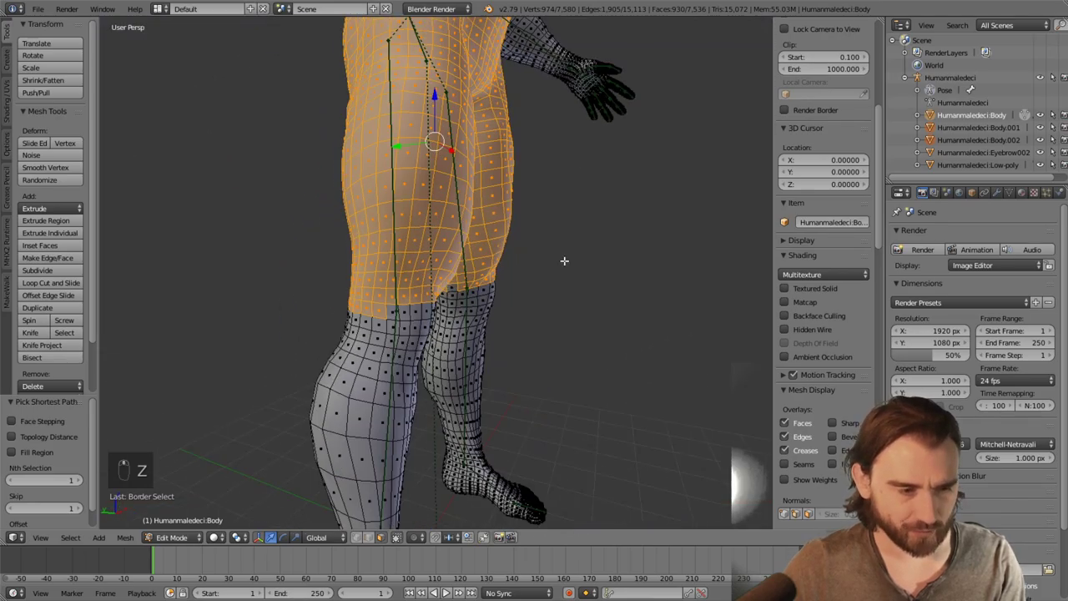
{"action": "middle_click_drag", "start_coordinate": [388, 315], "coordinate": [358, 286]}
{"action": "right_click", "coordinate": [446, 310], "text": "ctrl"}
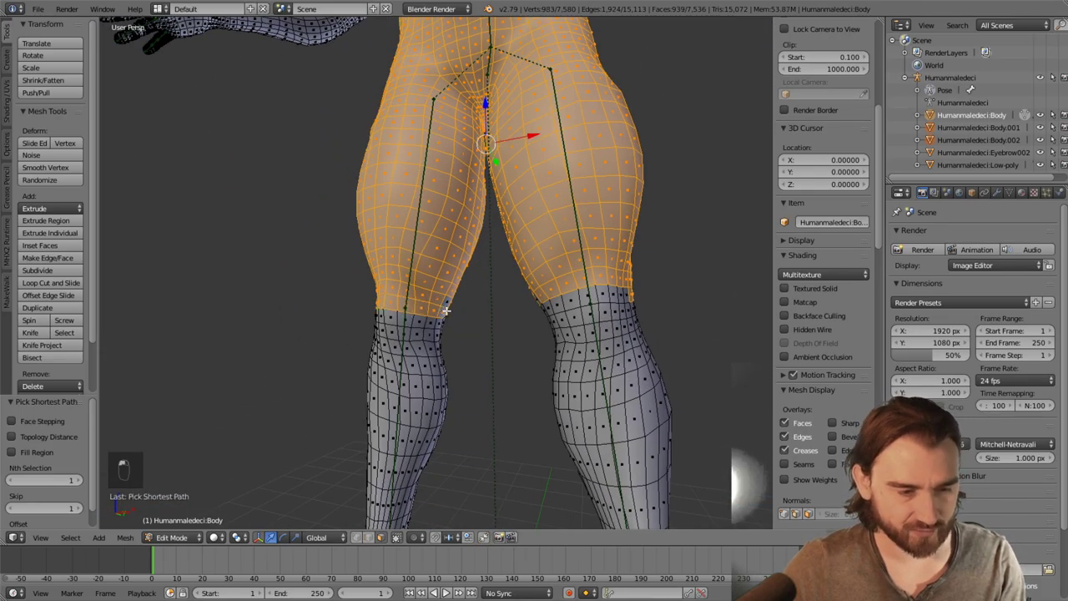
{"action": "middle_click_drag", "start_coordinate": [446, 311], "coordinate": [265, 288]}
{"action": "right_click", "coordinate": [473, 294], "text": "ctrl"}
{"action": "middle_click_drag", "start_coordinate": [474, 294], "coordinate": [566, 267]}
{"action": "right_click", "coordinate": [448, 292], "text": "shift"}
{"action": "right_click", "coordinate": [531, 307], "text": "ctrl"}
{"action": "right_click", "coordinate": [546, 306], "text": "ctrl"}
{"action": "right_click", "coordinate": [574, 299], "text": "ctrl"}
{"action": "scroll", "coordinate": [550, 300], "scroll_direction": "down", "scroll_amount": 3}
{"action": "scroll", "coordinate": [549, 279], "scroll_direction": "up", "scroll_amount": 4}
{"action": "right_click", "coordinate": [549, 286], "text": "ctrl"}
{"action": "scroll", "coordinate": [548, 287], "scroll_direction": "down", "scroll_amount": 4}
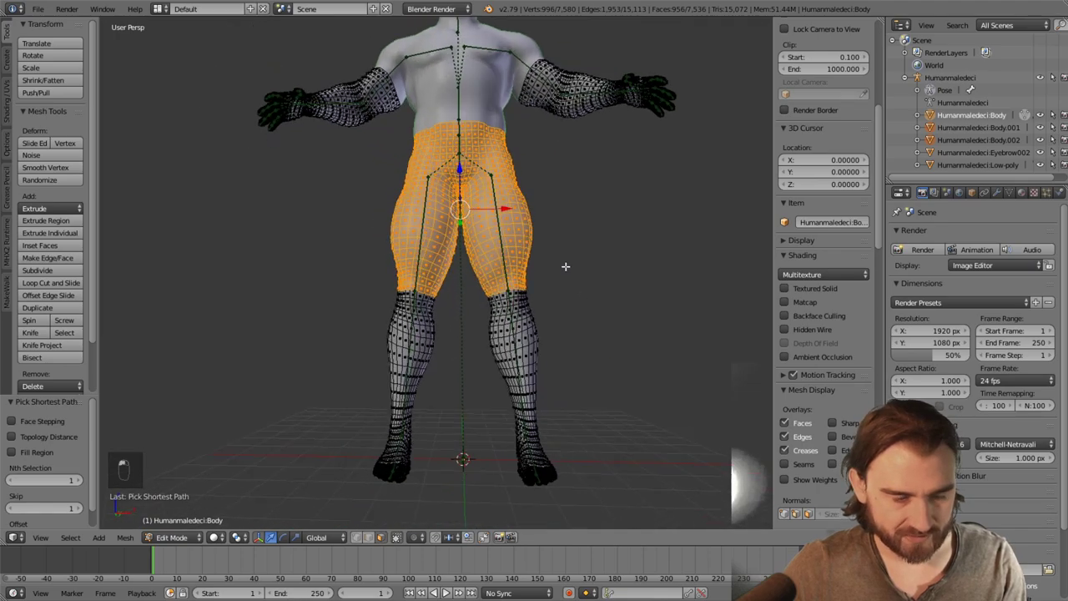
Separate the selected pelvis and thigh faces from the Body into their own mesh
{"action": "scroll", "coordinate": [565, 266], "scroll_direction": "down", "scroll_amount": 3}
{"action": "key", "text": "p"}
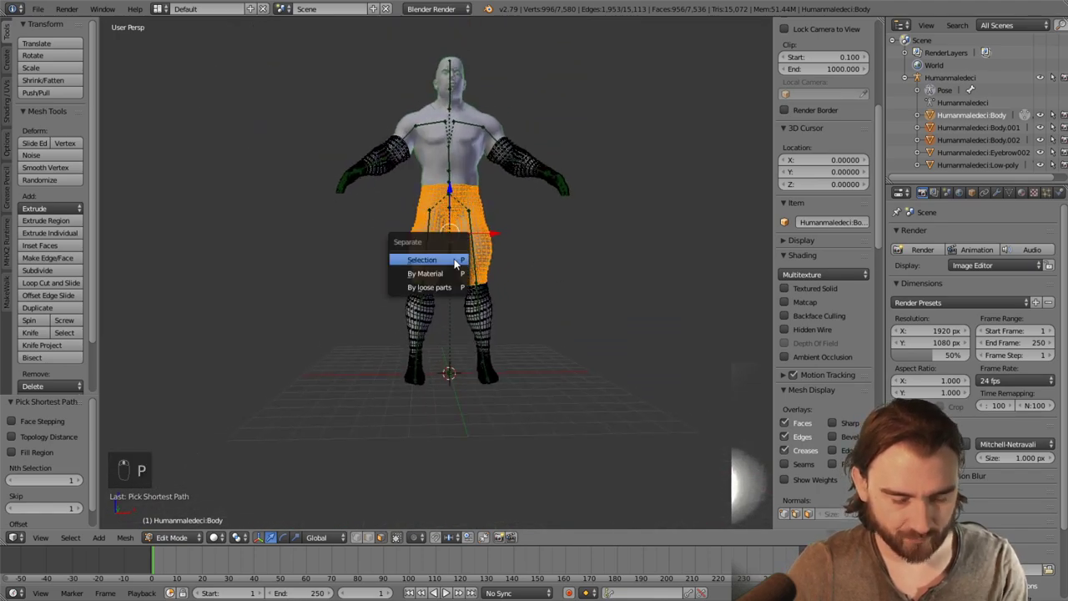
{"action": "left_click", "coordinate": [454, 259]}
Lasso-select both lower legs and feet through the mesh and separate them from the Body into their own mesh
{"action": "key", "text": "z"}
{"action": "left_click_drag", "start_coordinate": [529, 246], "coordinate": [607, 384], "text": "ctrl"}
{"action": "key", "text": "z"}
{"action": "key", "text": "p"}
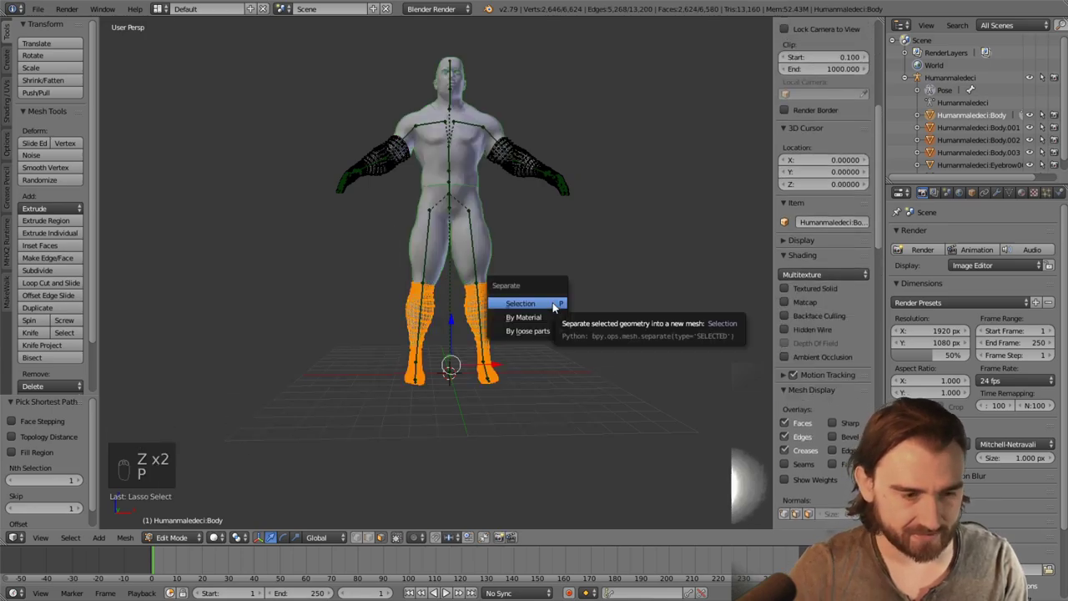
{"action": "left_click", "coordinate": [553, 304]}
Return to Object Mode and check the cuts between the separated body parts
{"action": "scroll", "coordinate": [584, 296], "scroll_direction": "up", "scroll_amount": 4}
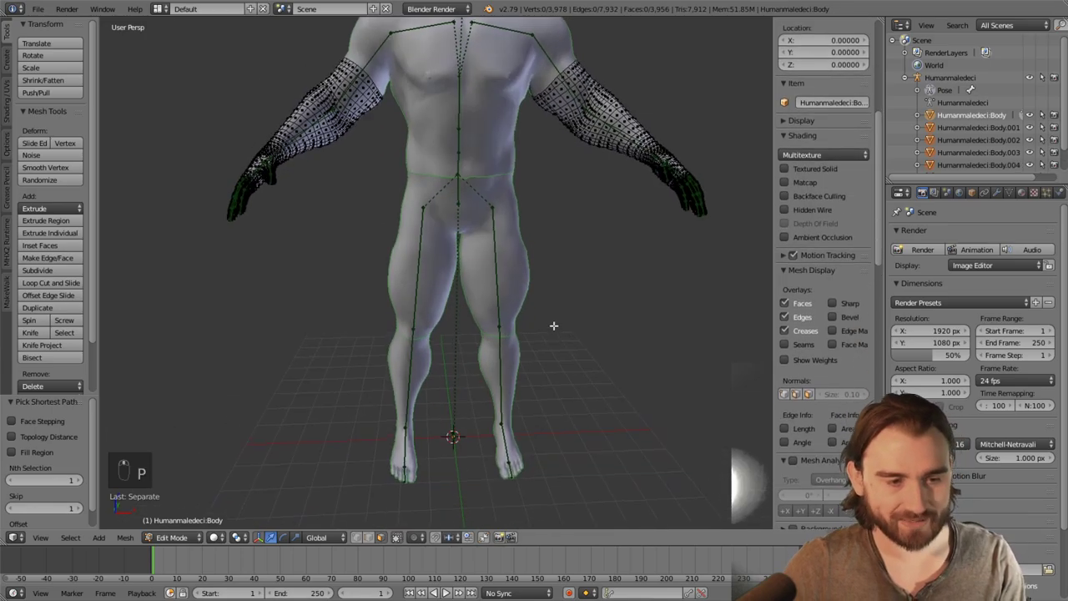
{"action": "scroll", "coordinate": [542, 332], "scroll_direction": "down", "scroll_amount": 3}
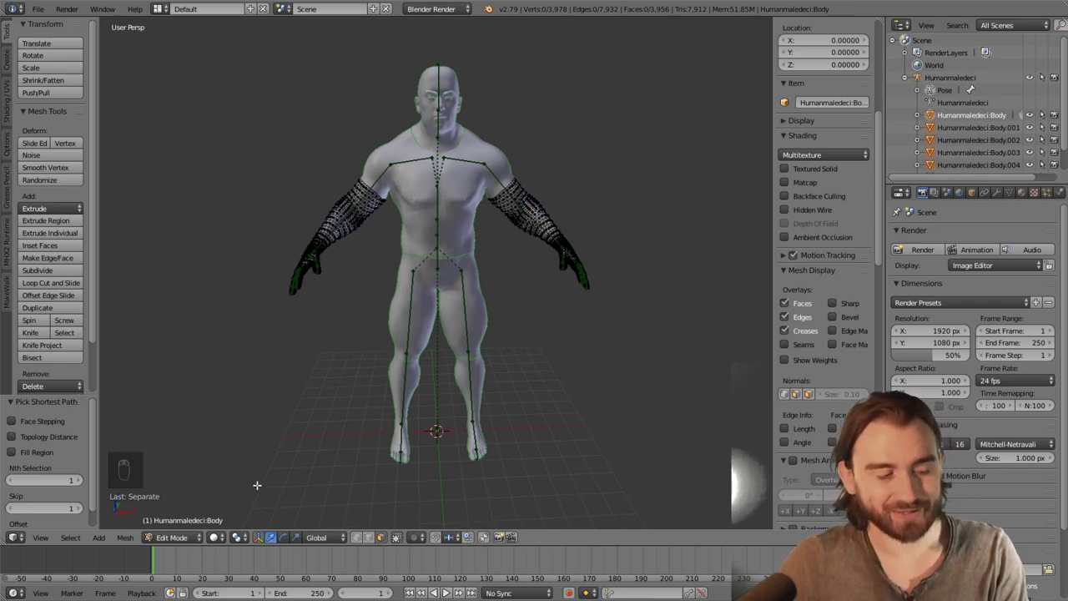
{"action": "left_click", "coordinate": [171, 537]}
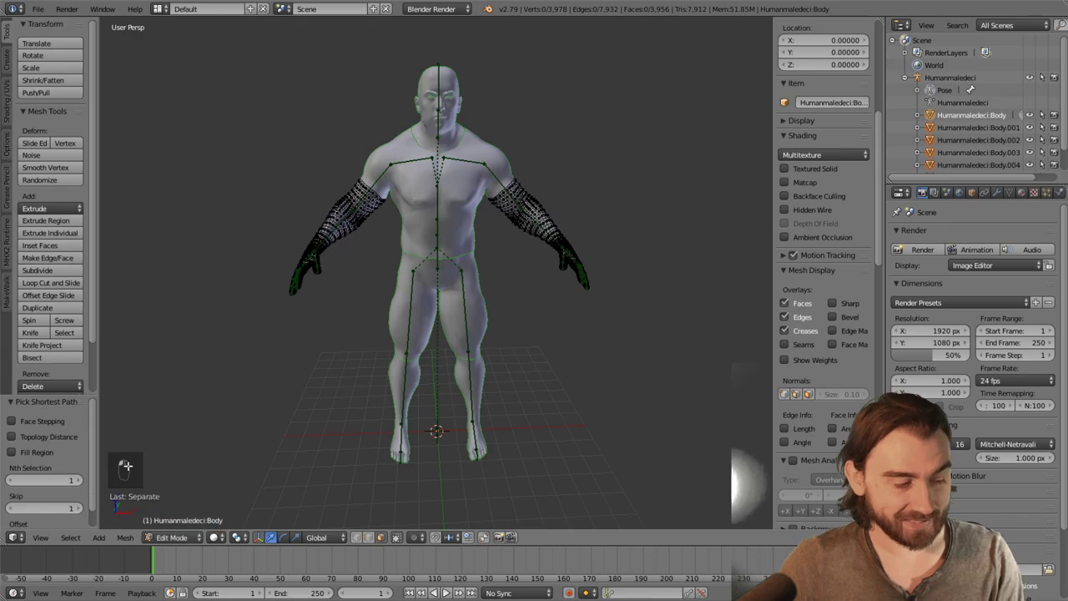
{"action": "left_click", "coordinate": [172, 536]}
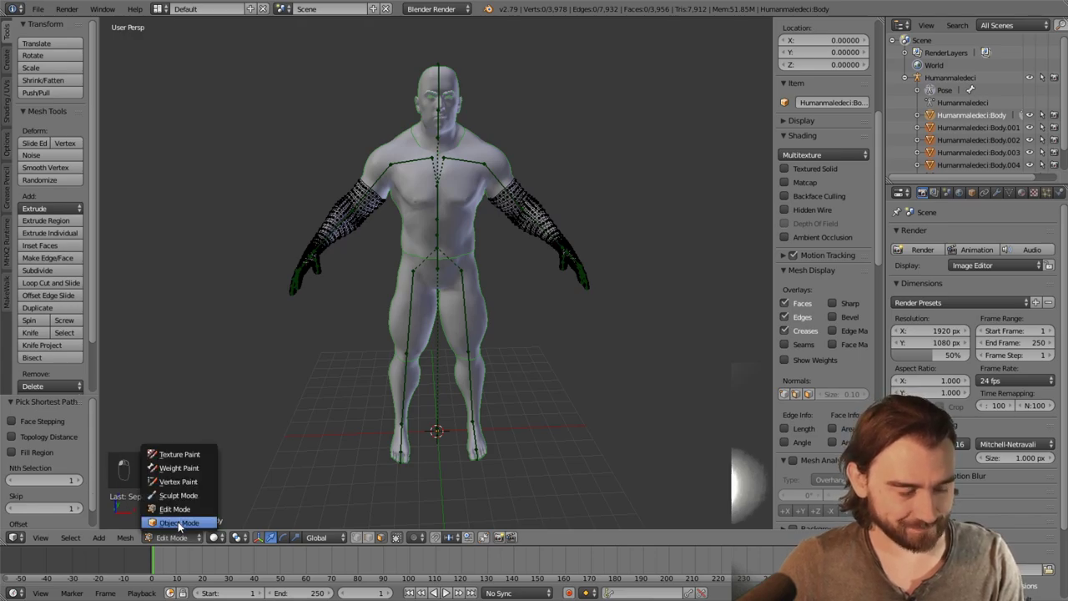
{"action": "left_click", "coordinate": [179, 523]}
{"action": "middle_click_drag", "start_coordinate": [528, 330], "coordinate": [488, 280]}
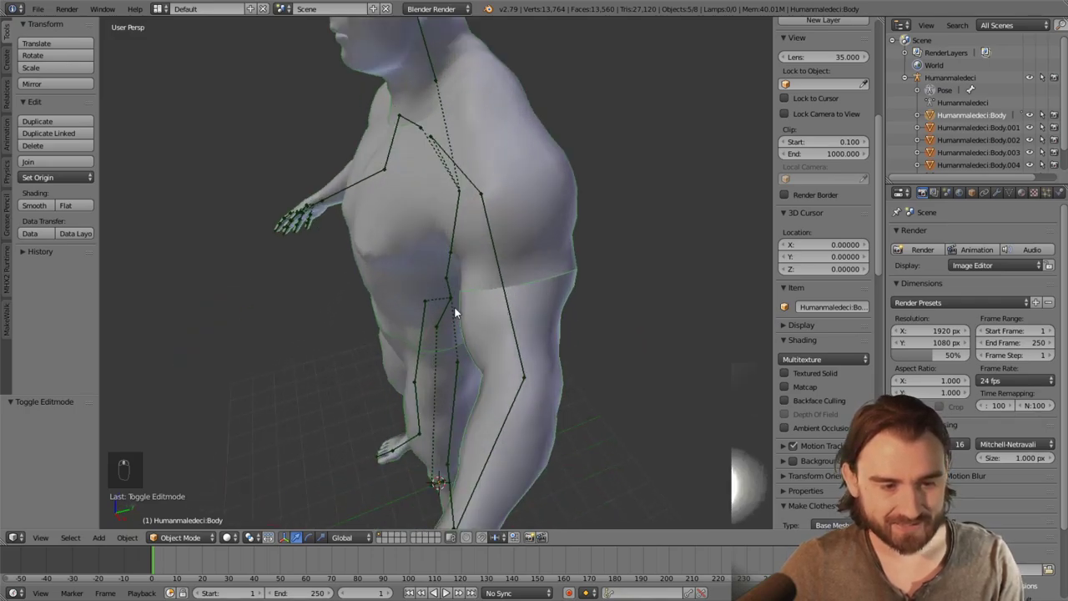
{"action": "middle_click_drag", "start_coordinate": [455, 313], "coordinate": [443, 238]}
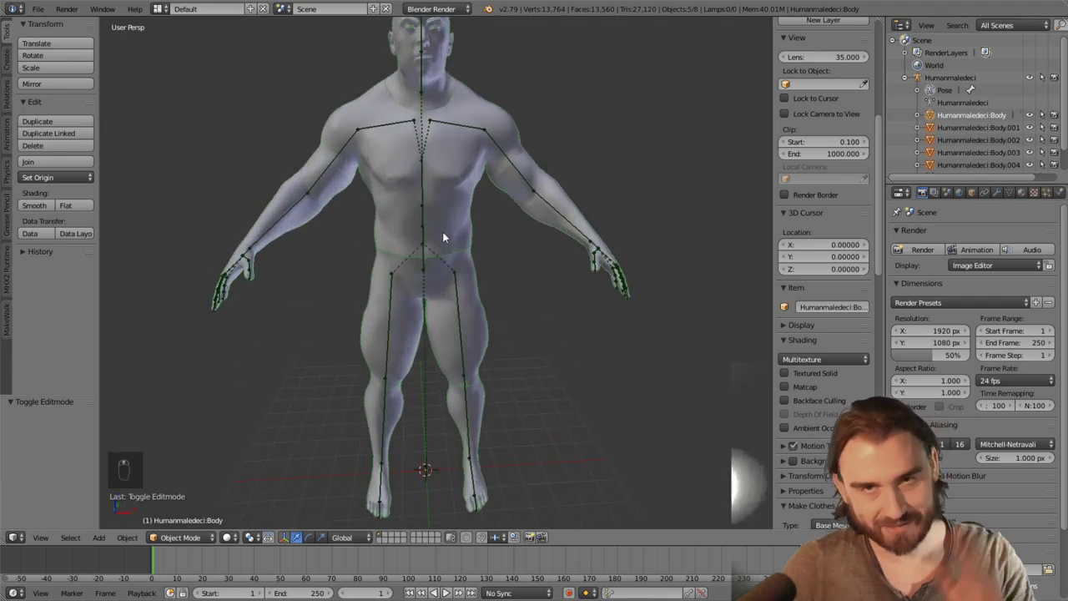
{"action": "middle_click_drag", "start_coordinate": [522, 197], "coordinate": [465, 274]}
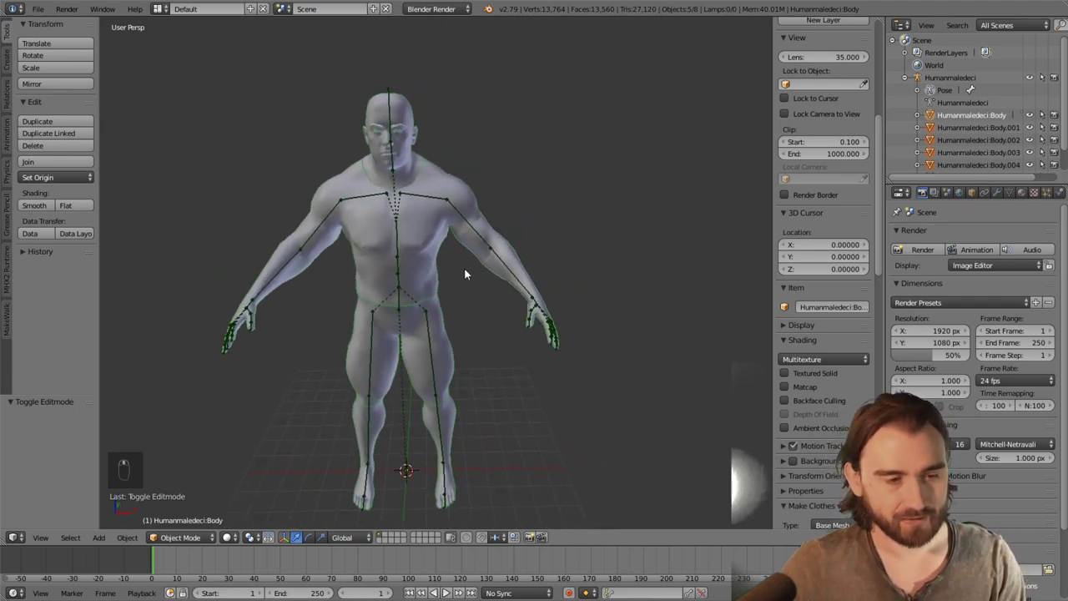
{"action": "right_click", "coordinate": [952, 113]}
{"action": "left_click", "coordinate": [918, 170]}
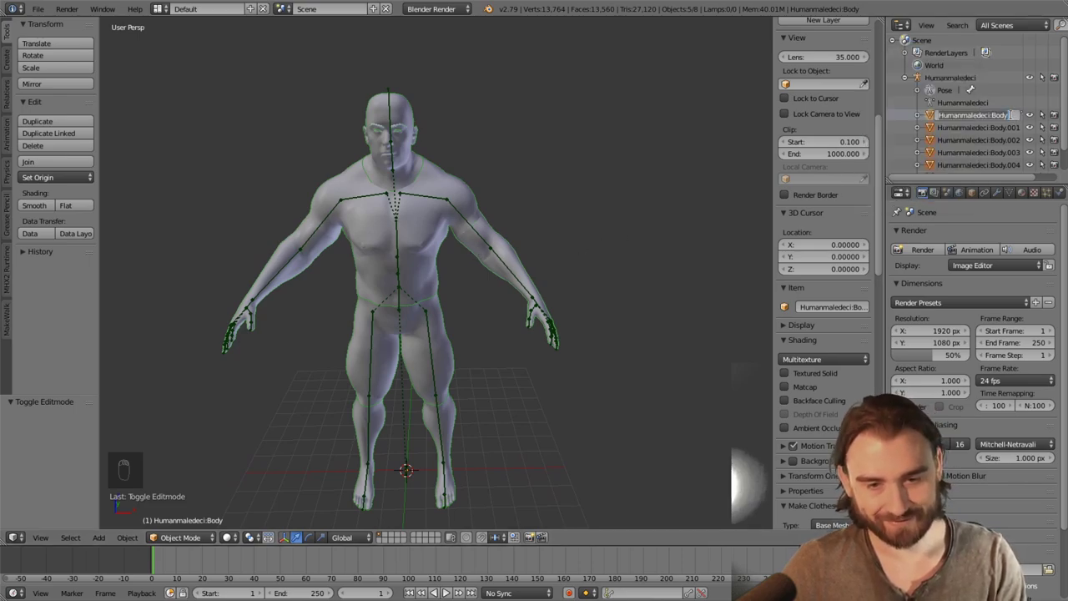
{"action": "key", "text": "ctrl+a"}
{"action": "key", "text": "Escape"}
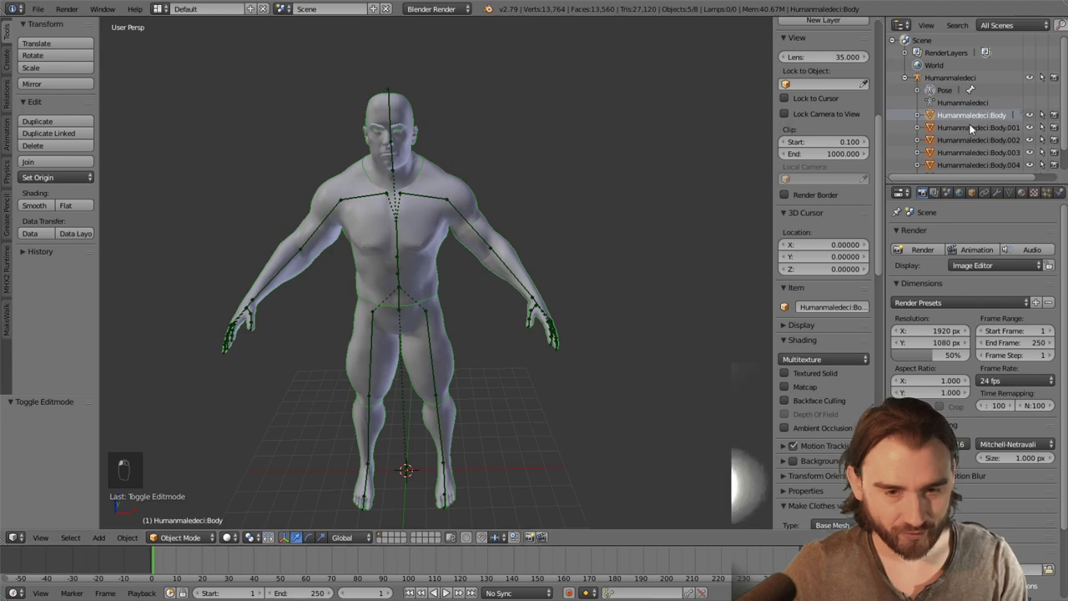
Rename the remaining Humanmaledeci:Body object as Arms
{"action": "left_click", "coordinate": [974, 114]}
{"action": "right_click", "coordinate": [972, 113]}
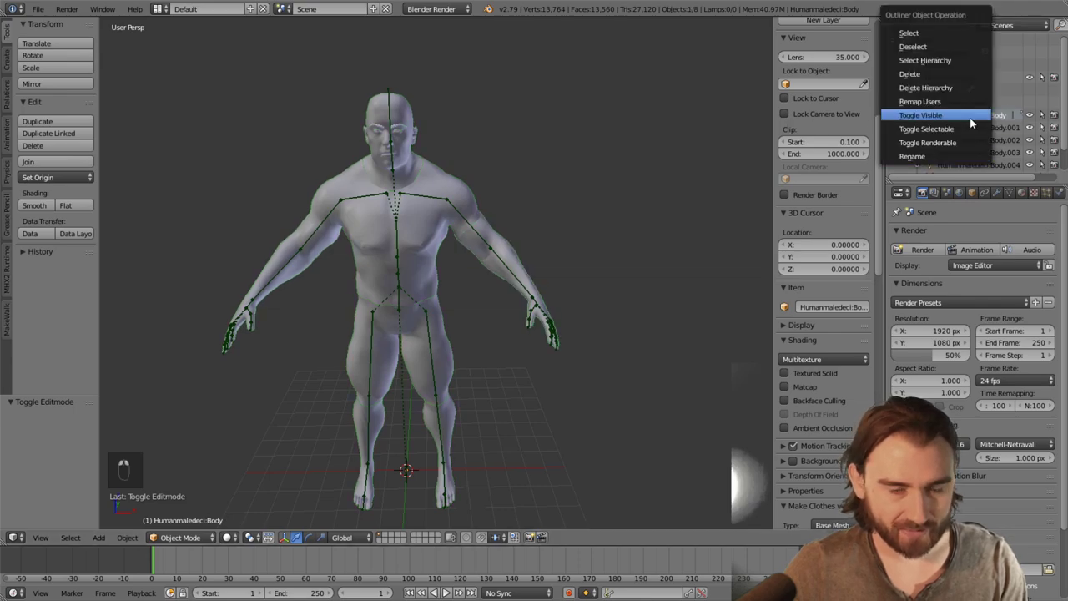
{"action": "left_click", "coordinate": [915, 156]}
{"action": "type", "text": "Ar"}
{"action": "key", "text": "Return"}
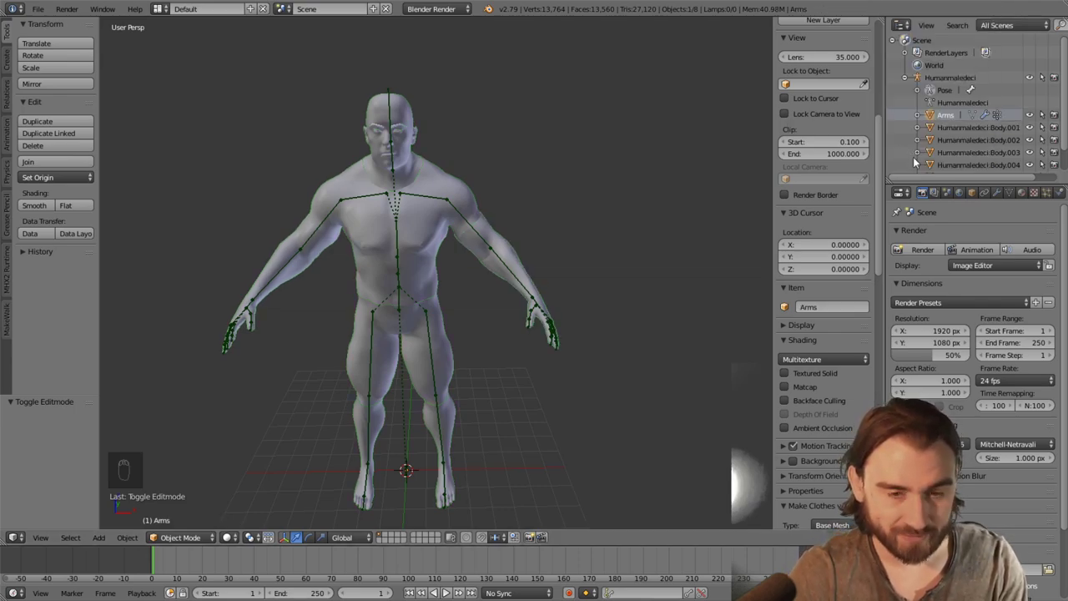
Rename the Humanmaledeci:Body.001 object as Head
{"action": "left_click", "coordinate": [946, 128]}
{"action": "right_click", "coordinate": [946, 130]}
{"action": "left_click", "coordinate": [930, 156]}
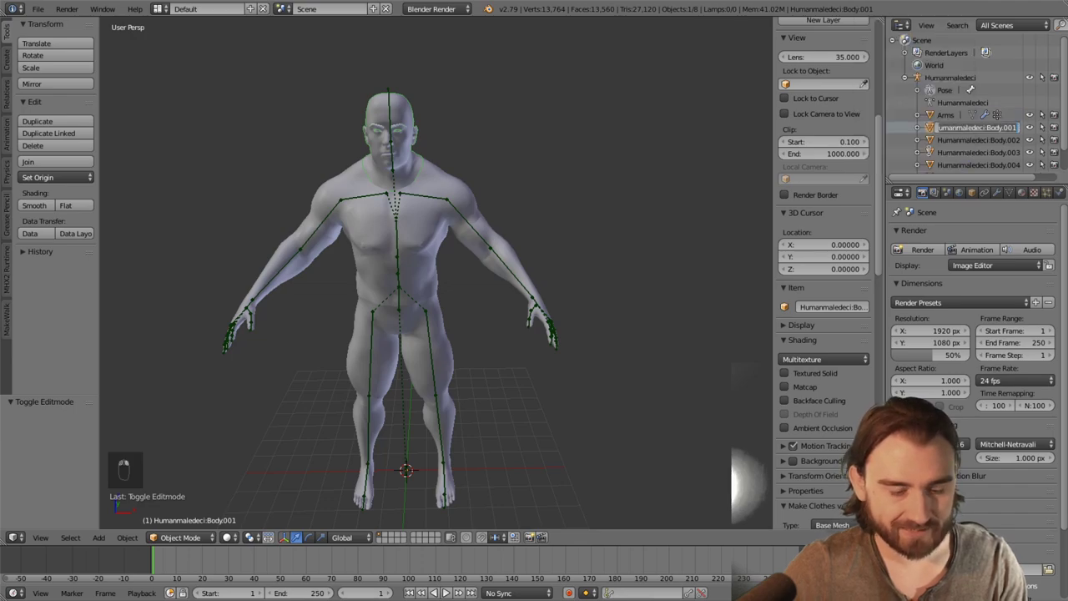
{"action": "type", "text": "Head"}
{"action": "key", "text": "Return"}
Rename the Humanmaledeci:Body.002 object as Chest
{"action": "left_click", "coordinate": [952, 139]}
{"action": "right_click", "coordinate": [953, 139]}
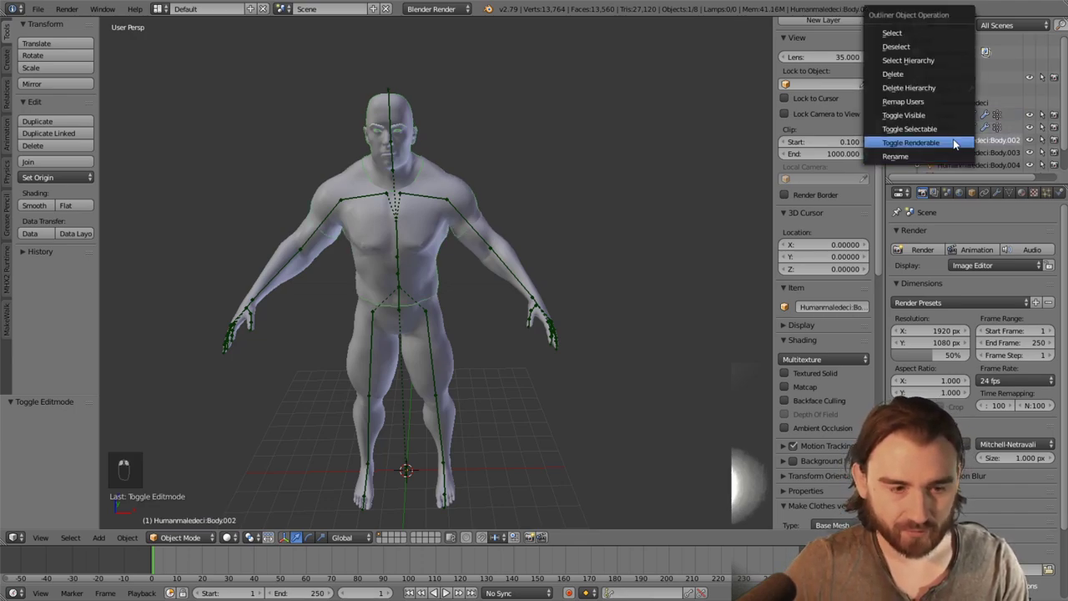
{"action": "left_click", "coordinate": [932, 156]}
{"action": "type", "text": "Chest"}
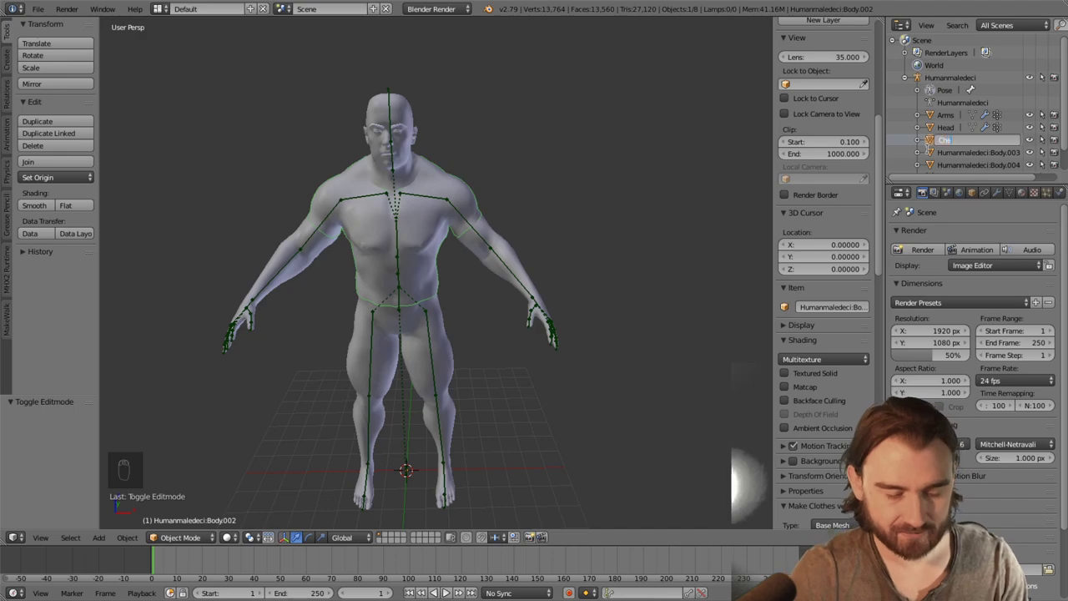
{"action": "key", "text": "Return"}
Rename the Humanmaledeci:Body.003 object as Legs
{"action": "left_click", "coordinate": [949, 151]}
{"action": "right_click", "coordinate": [948, 149]}
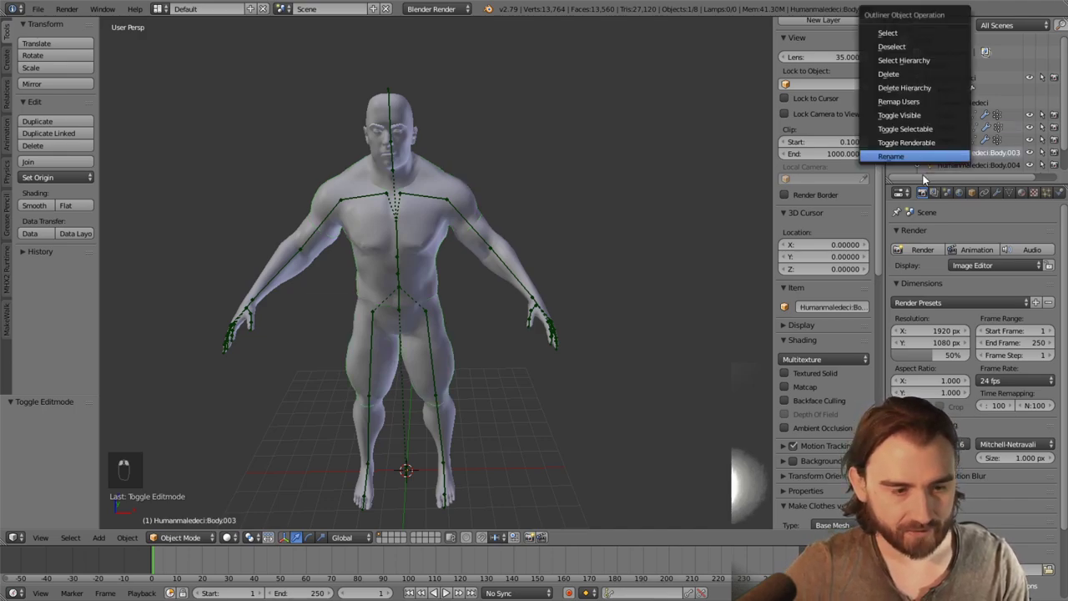
{"action": "left_click", "coordinate": [929, 152]}
{"action": "type", "text": "Legs"}
{"action": "key", "text": "Return"}
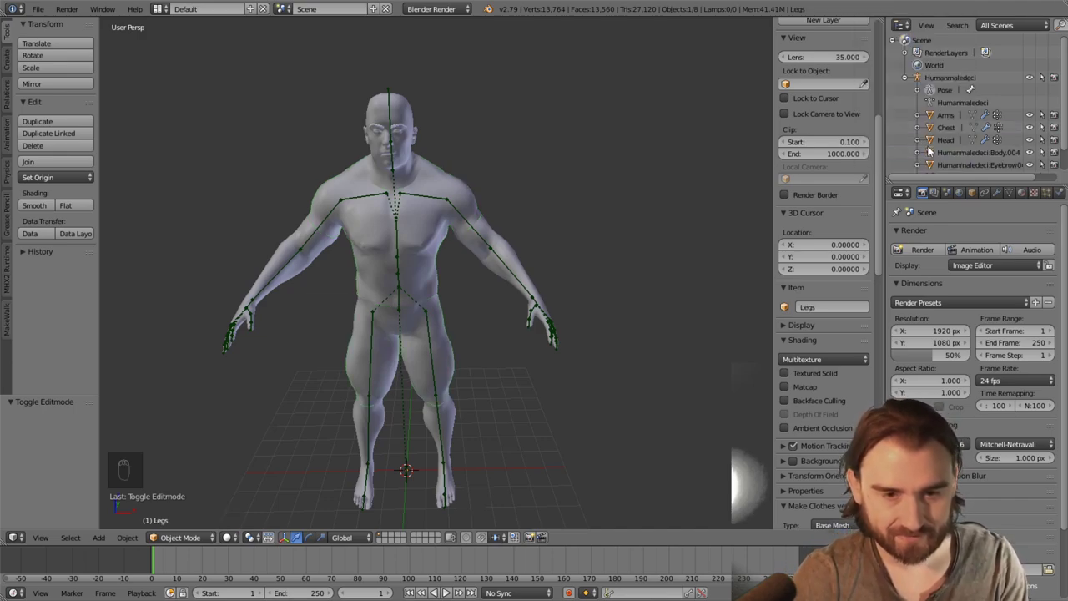
Select the Chest object as the active object
{"action": "scroll", "coordinate": [971, 149], "scroll_direction": "down", "scroll_amount": 1}
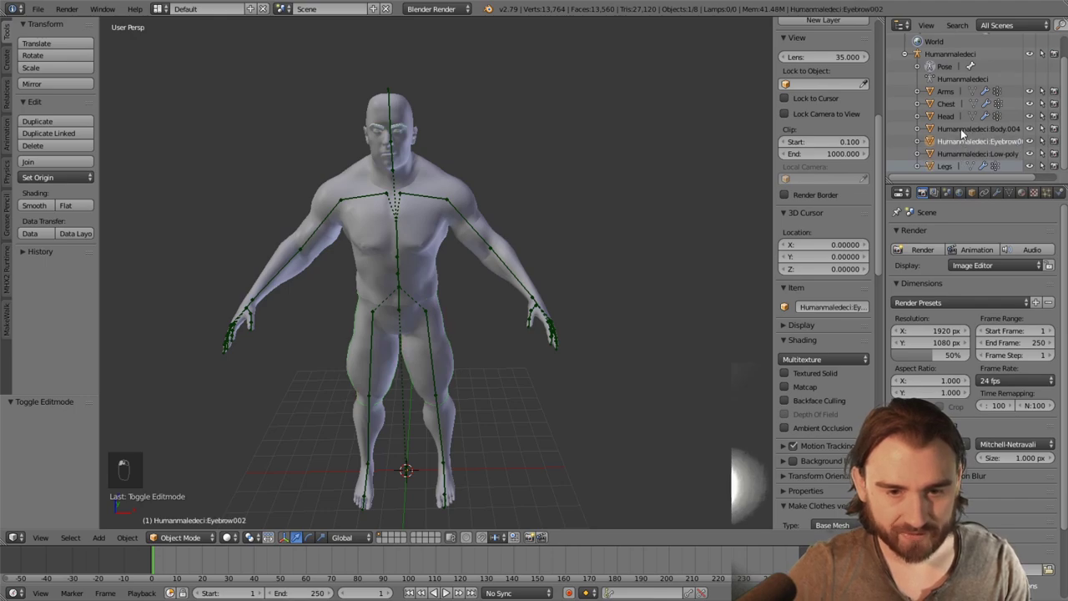
{"action": "left_click", "coordinate": [939, 142]}
{"action": "left_click", "coordinate": [945, 104]}
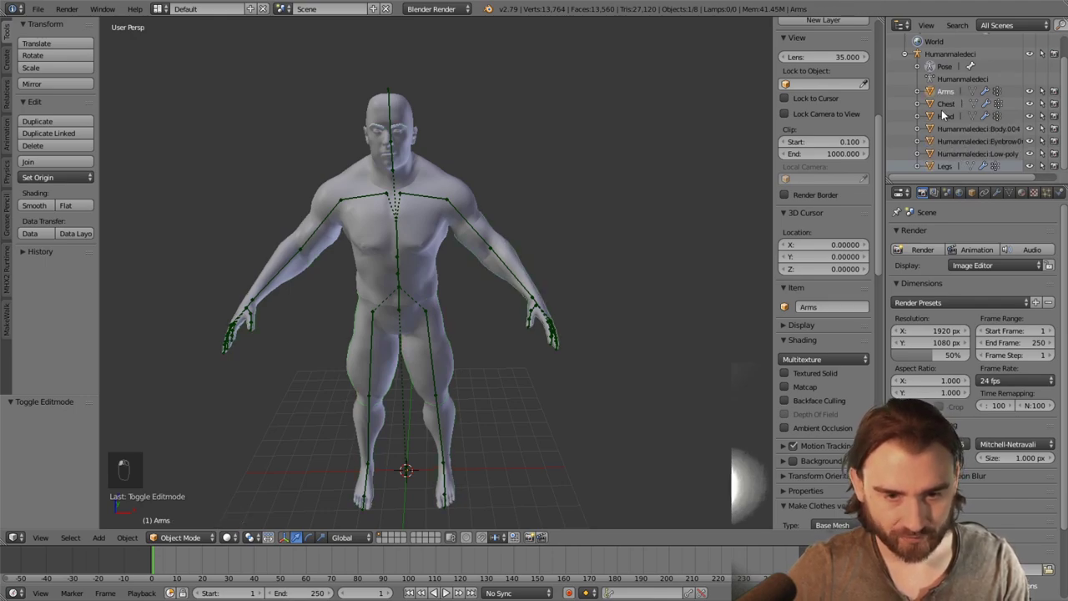
{"action": "key", "text": "KP_Decimal"}
{"action": "middle_click_drag", "start_coordinate": [505, 232], "coordinate": [572, 259]}
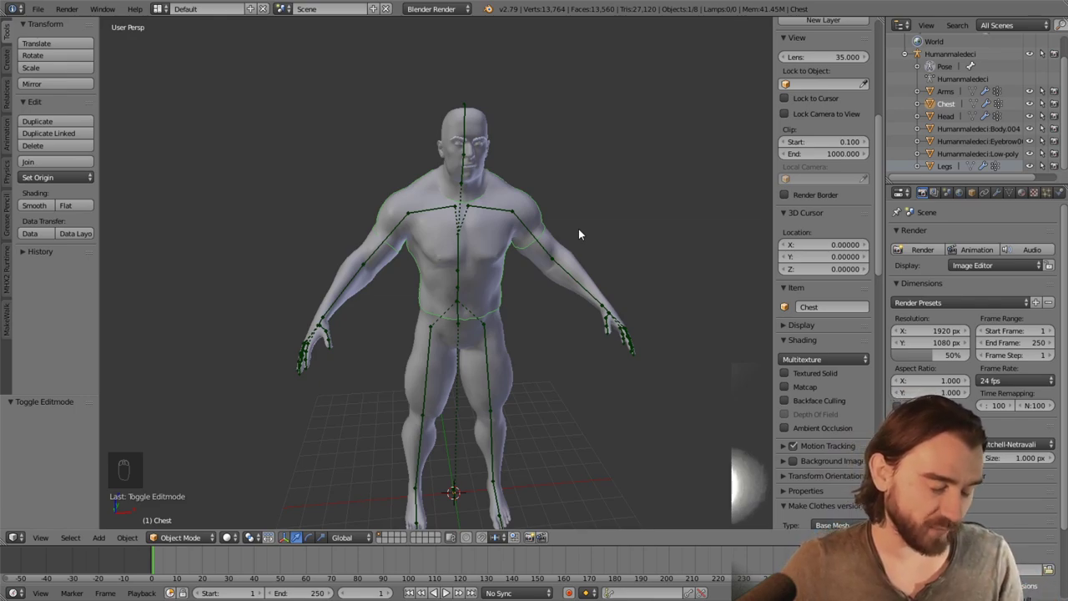
{"action": "middle_click_drag", "start_coordinate": [579, 226], "coordinate": [549, 223]}
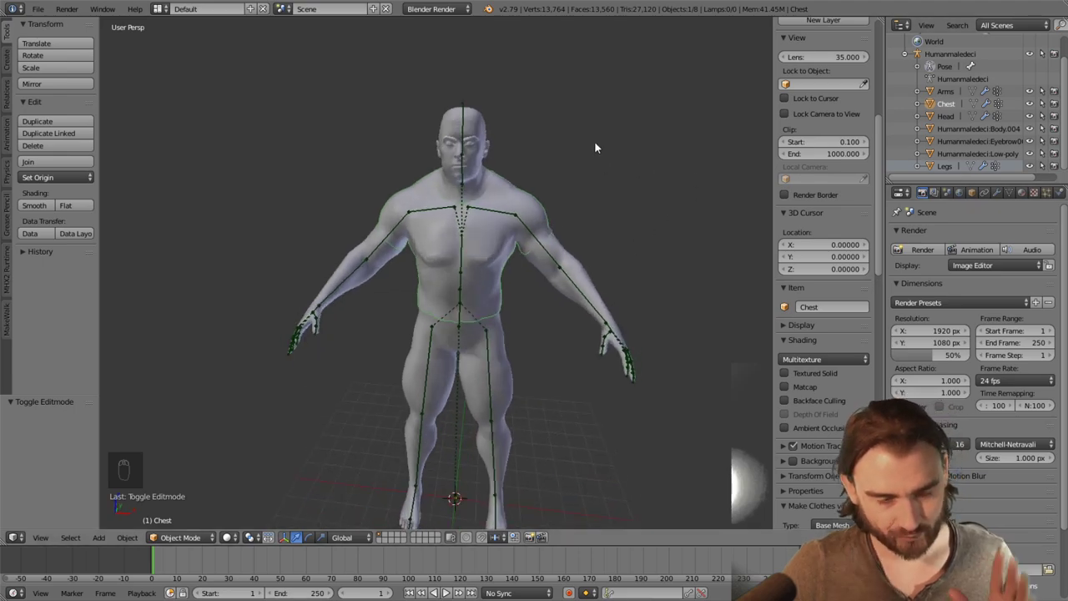
{"action": "middle_click_drag", "start_coordinate": [635, 172], "coordinate": [606, 157]}
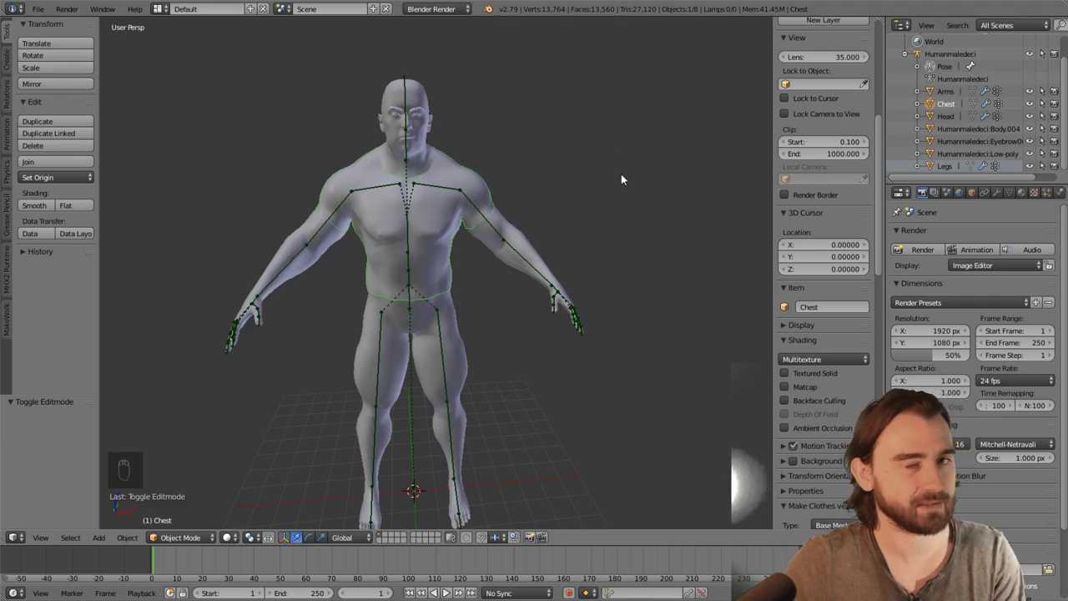
{"action": "middle_click_drag", "start_coordinate": [620, 175], "coordinate": [602, 233]}
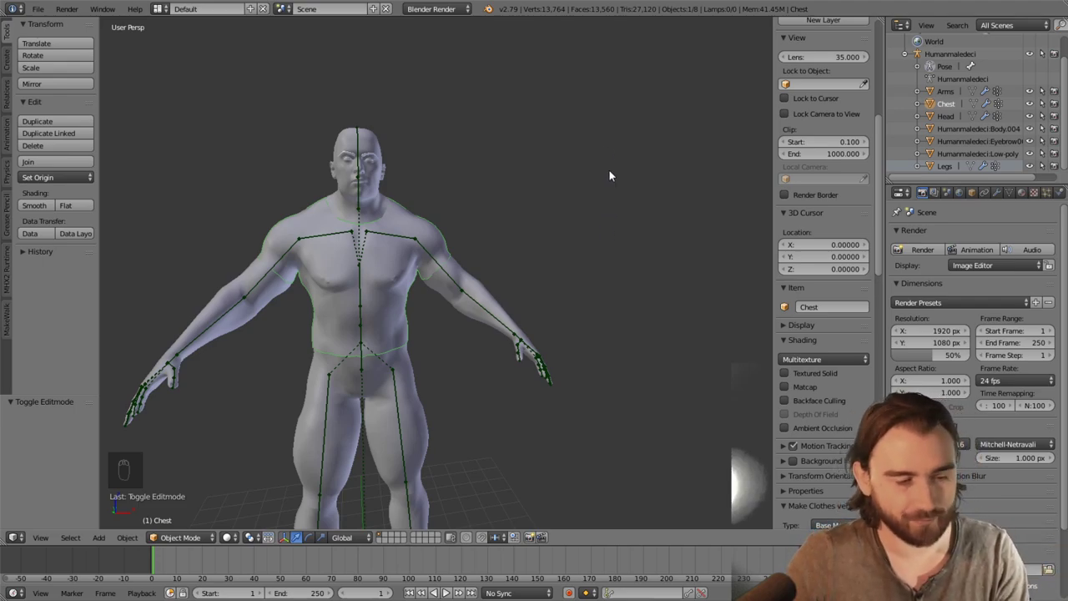
{"action": "middle_click_drag", "start_coordinate": [609, 172], "coordinate": [587, 219]}
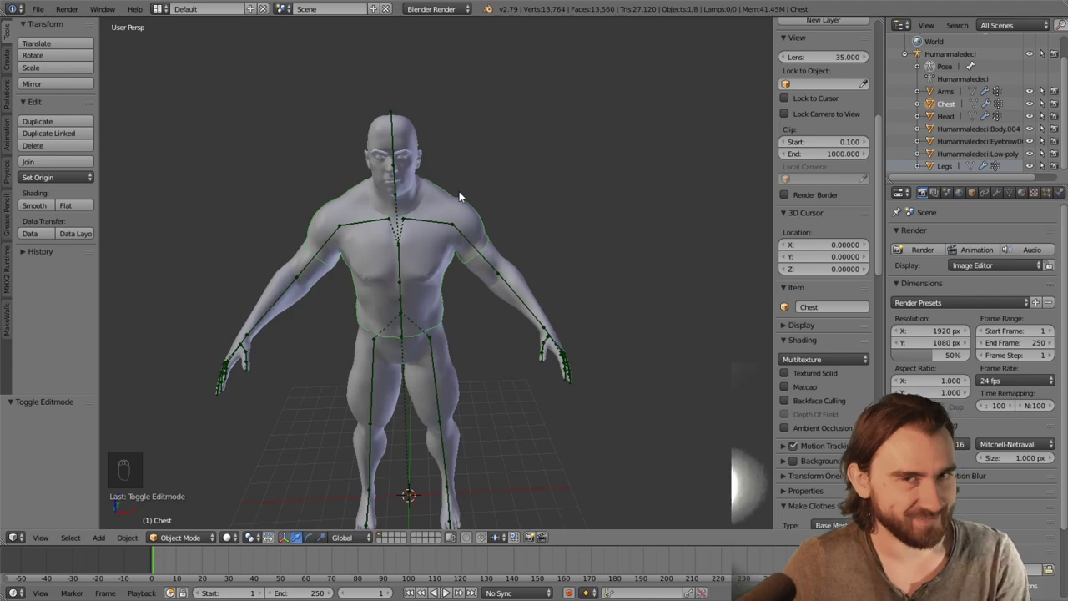
In Edit Mode, select all linked geometry of the Chest mesh, and return to Object Mode
{"action": "left_click", "coordinate": [180, 537]}
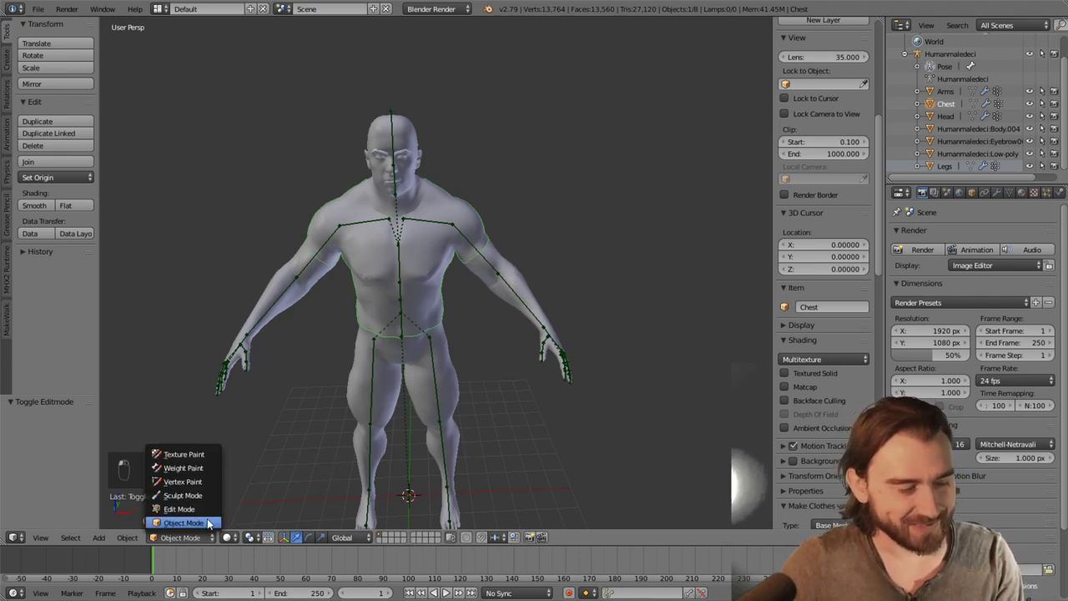
{"action": "left_click", "coordinate": [178, 509]}
{"action": "right_click", "coordinate": [403, 233]}
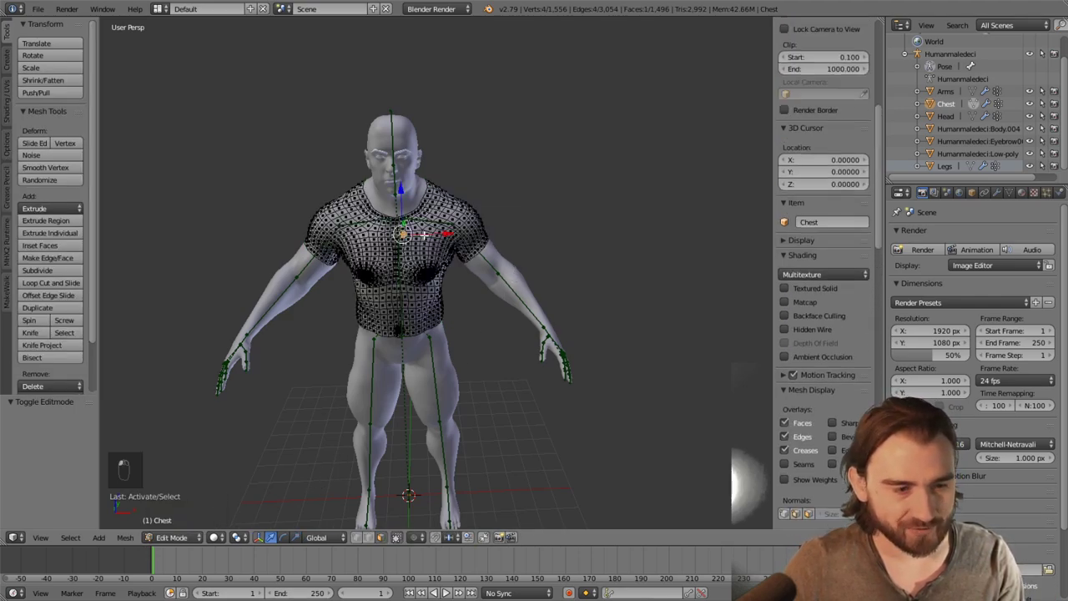
{"action": "key", "text": "ctrl+l"}
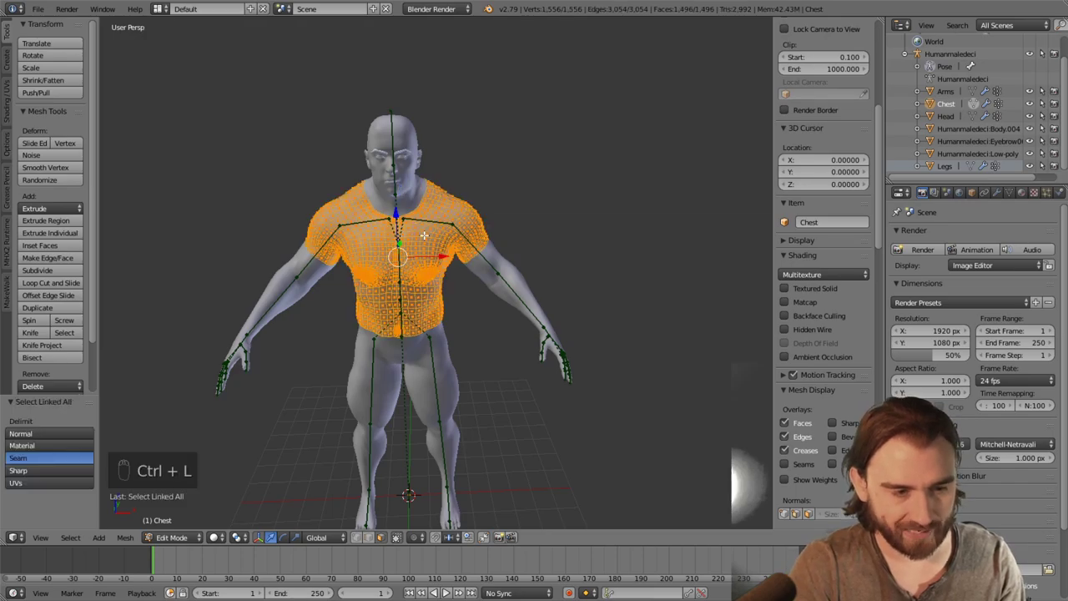
{"action": "middle_click_drag", "start_coordinate": [466, 152], "coordinate": [499, 195]}
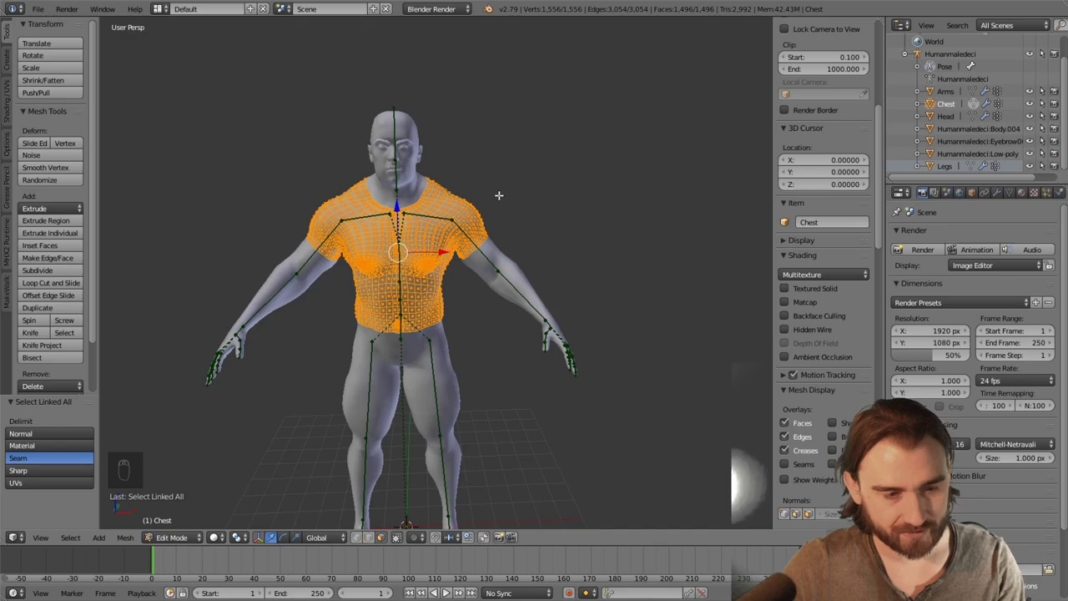
{"action": "left_click", "coordinate": [173, 536]}
{"action": "left_click", "coordinate": [183, 519]}
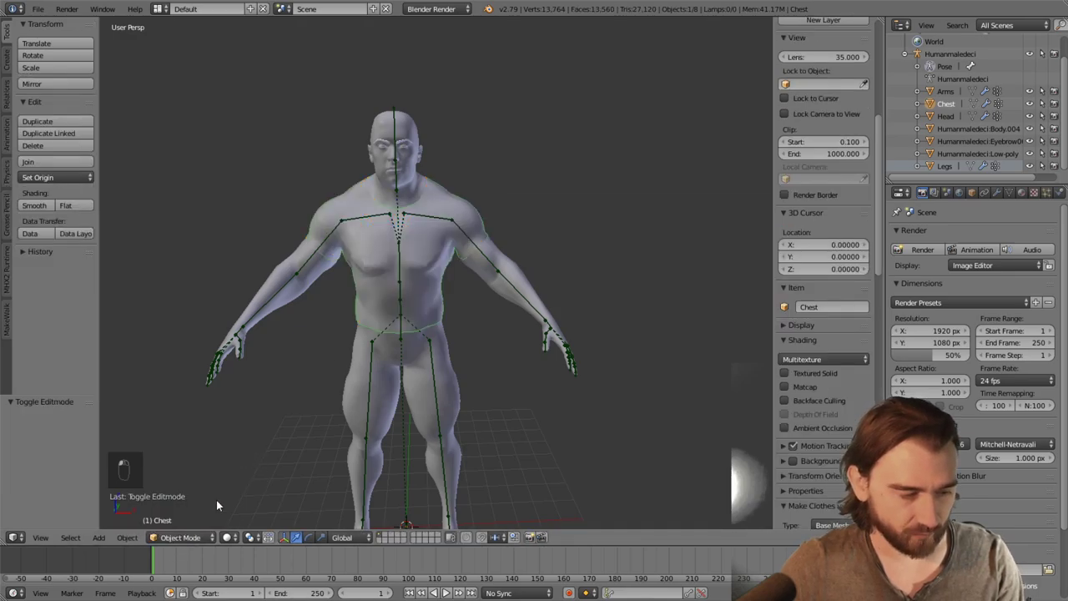
Duplicate the Chest object in place and rename the copy as Chainmail
{"action": "key", "text": "shift+d"}
{"action": "right_click", "coordinate": [441, 246]}
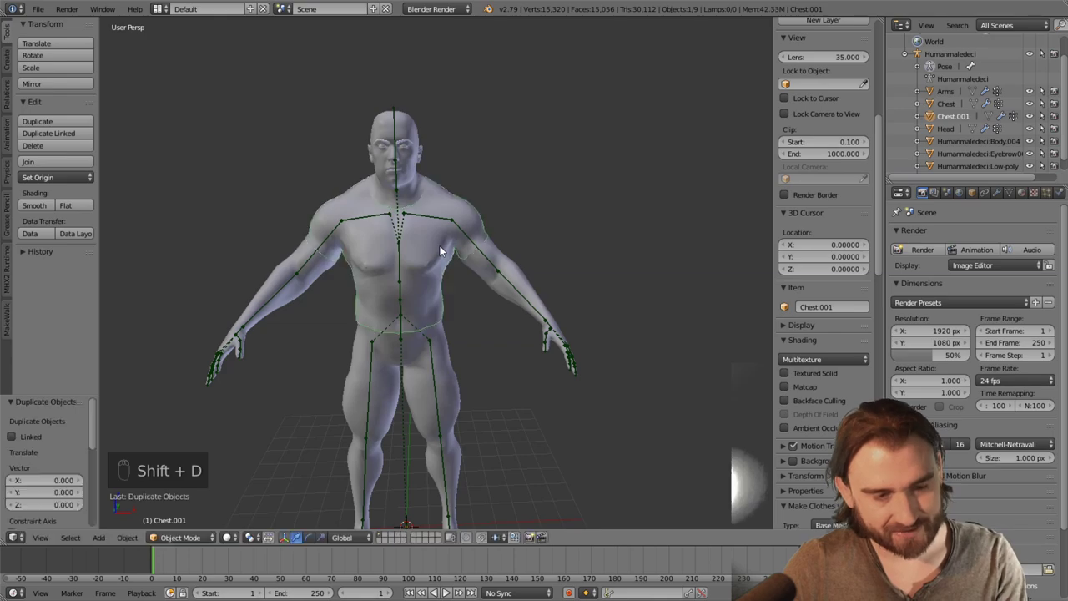
{"action": "right_click", "coordinate": [974, 117]}
{"action": "left_click", "coordinate": [951, 124]}
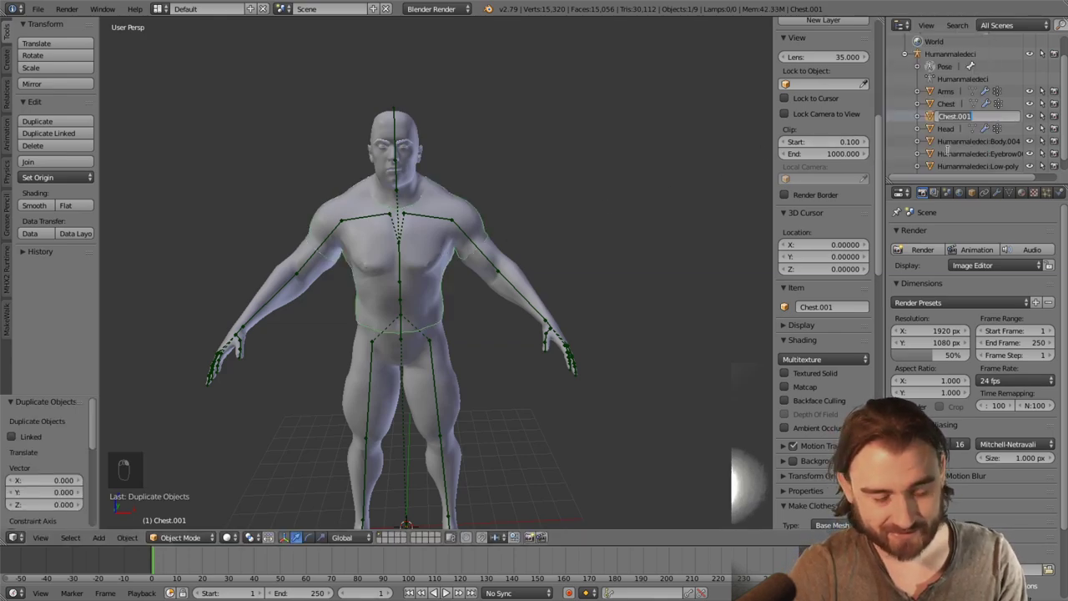
{"action": "type", "text": "Chainmail"}
{"action": "key", "text": "Return"}
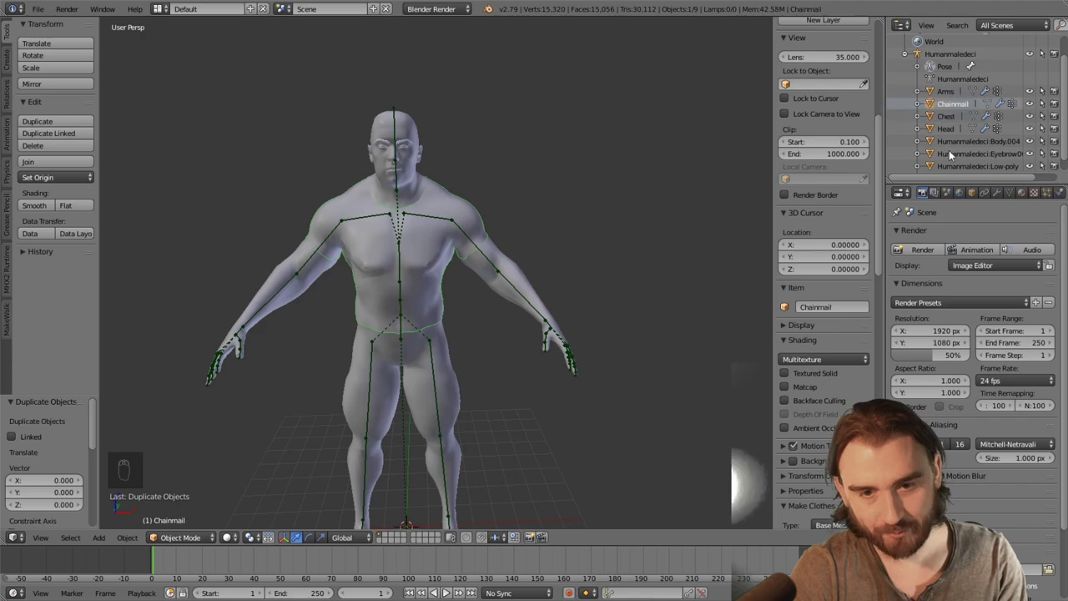
Add a Solidify modifier to the Chainmail object and set its thickness to -0.05
{"action": "left_click", "coordinate": [997, 192]}
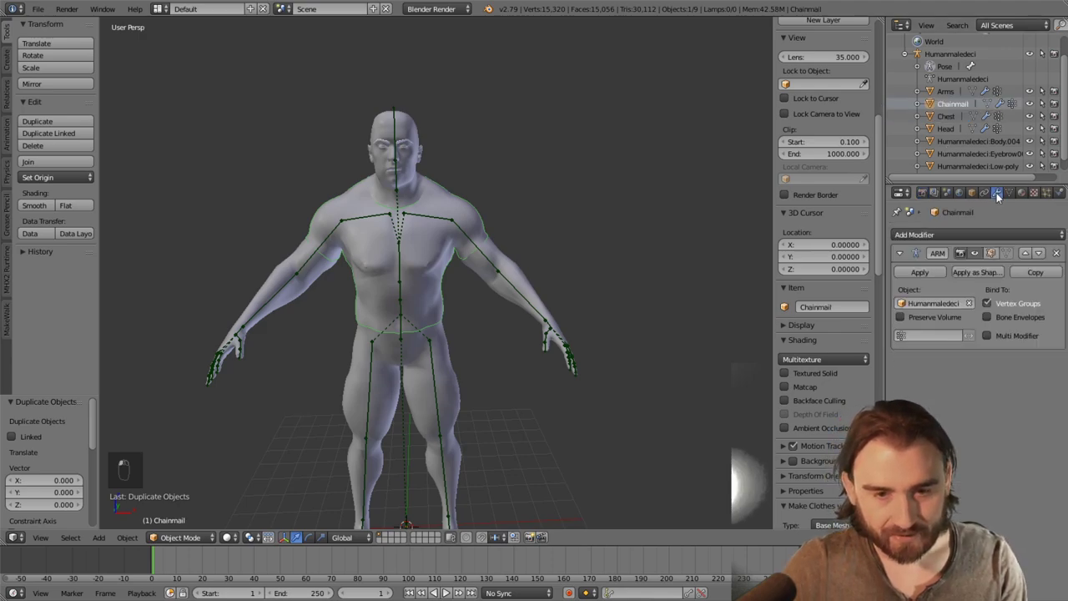
{"action": "left_click", "coordinate": [955, 234]}
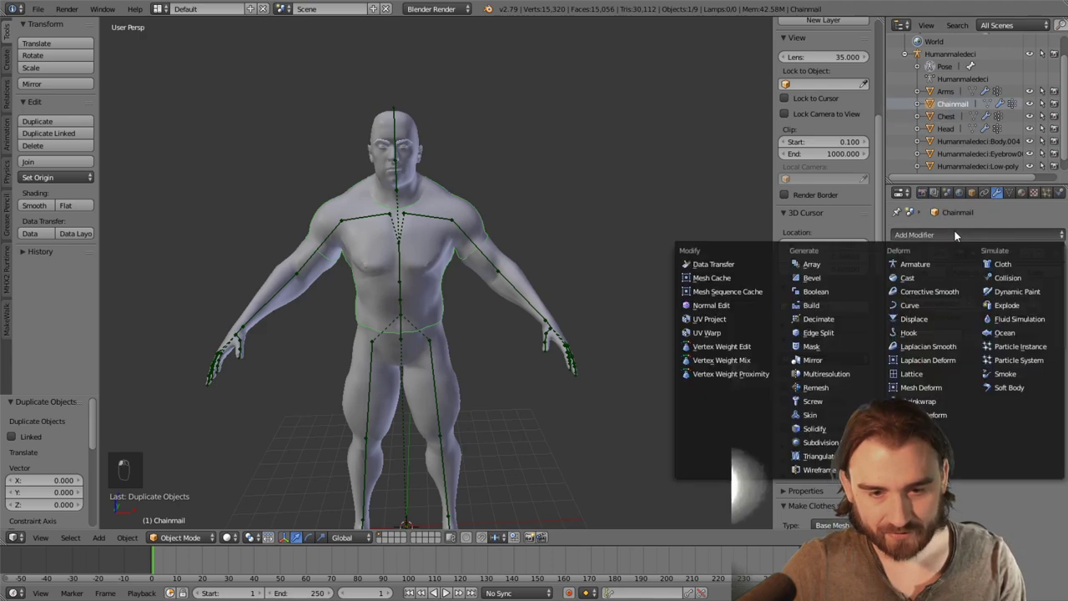
{"action": "left_click", "coordinate": [828, 428]}
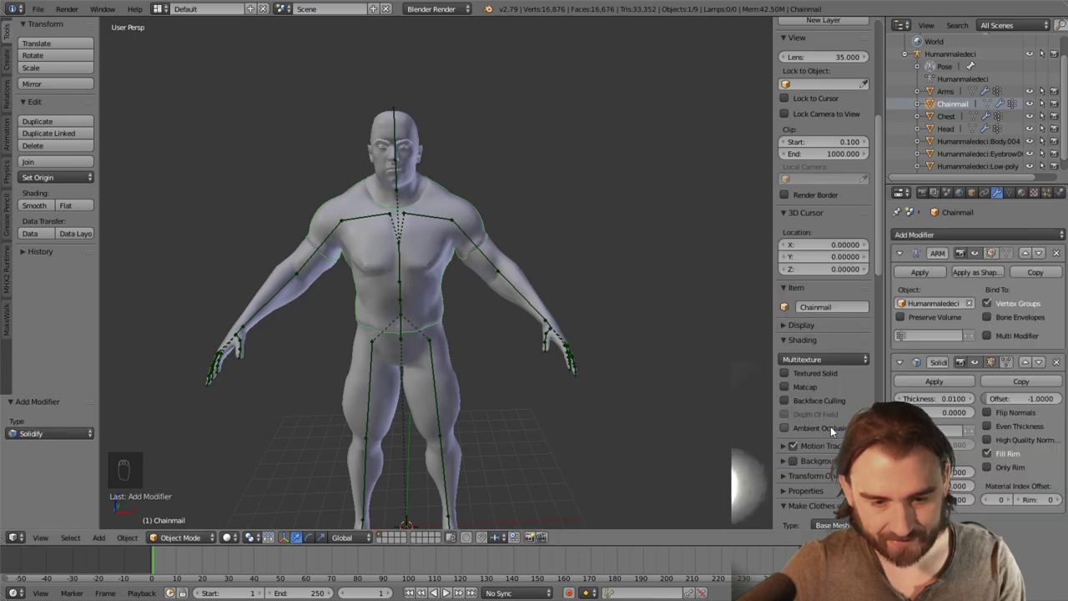
{"action": "left_click", "coordinate": [950, 400]}
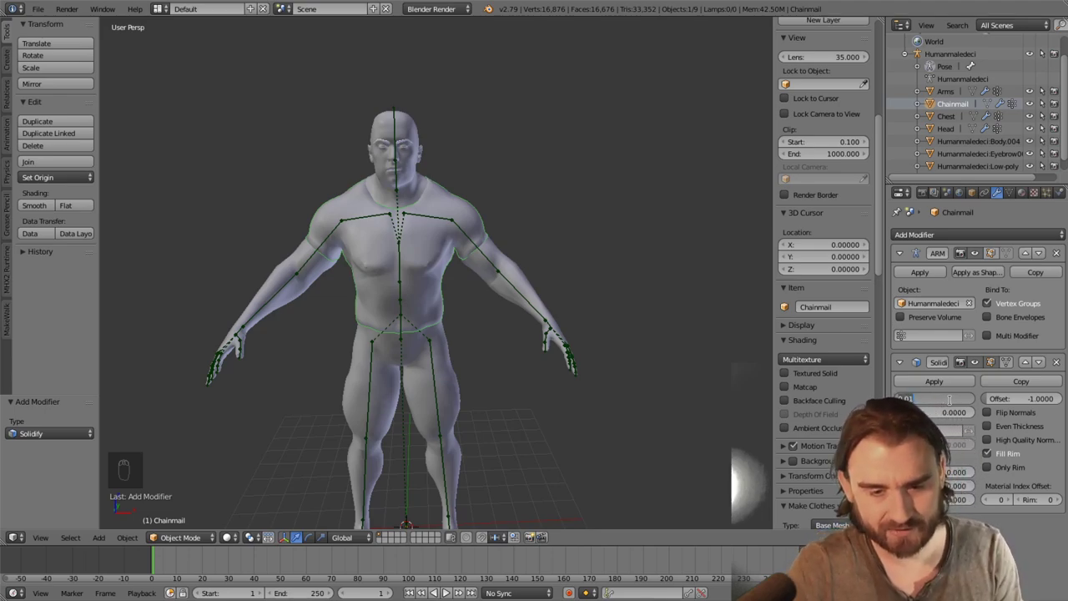
{"action": "type", "text": "0.."}
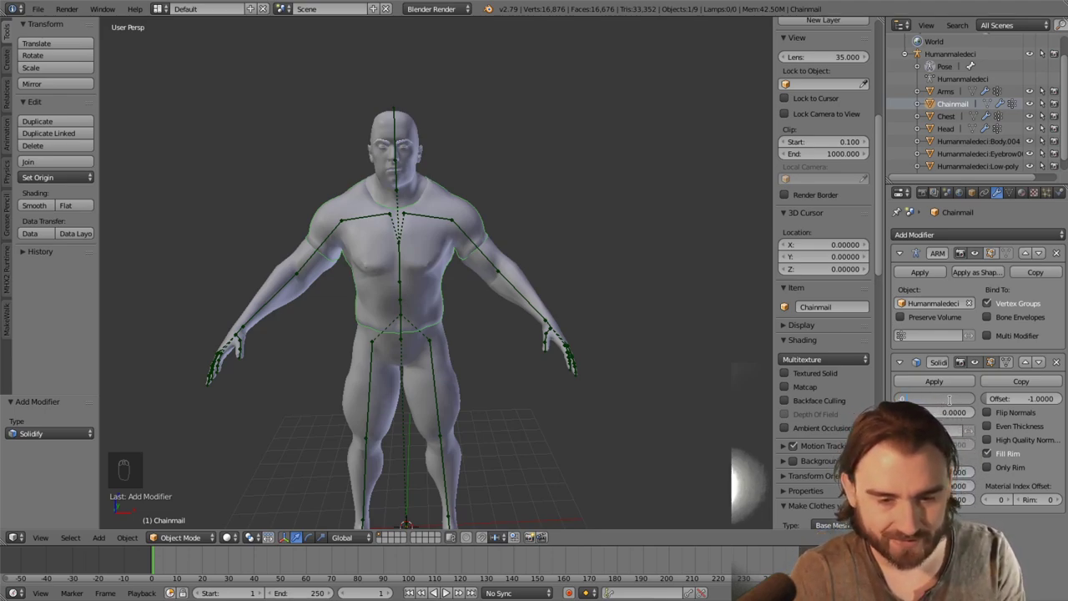
{"action": "type", "text": "0500"}
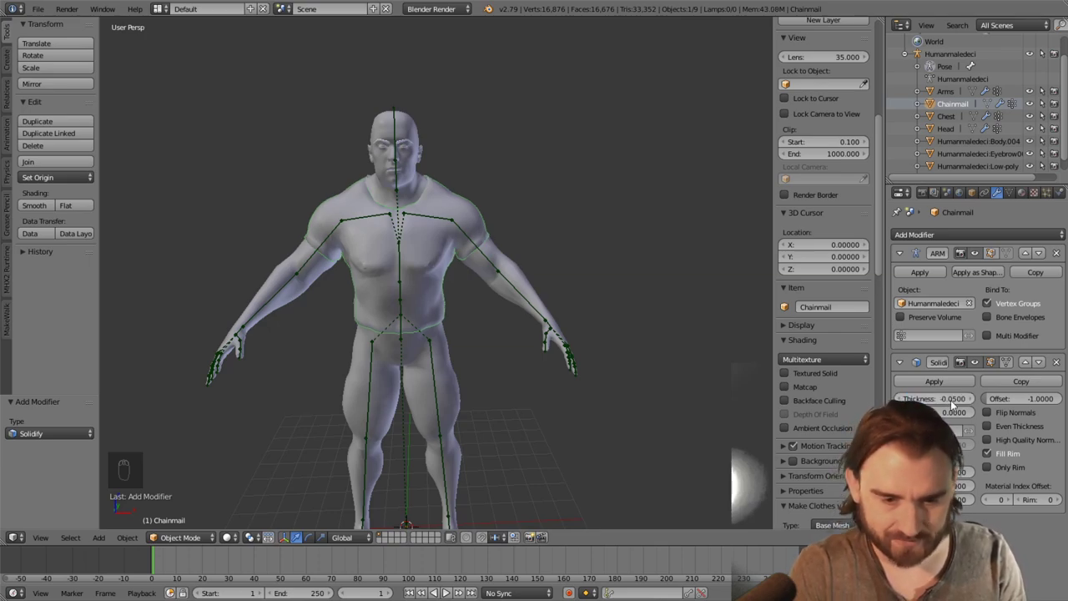
{"action": "key", "text": "Return"}
Check the thickened shell around the torso and apply the Solidify modifier to Chainmail
{"action": "middle_click_drag", "start_coordinate": [701, 288], "coordinate": [471, 239]}
{"action": "scroll", "coordinate": [472, 240], "scroll_direction": "up", "scroll_amount": 1}
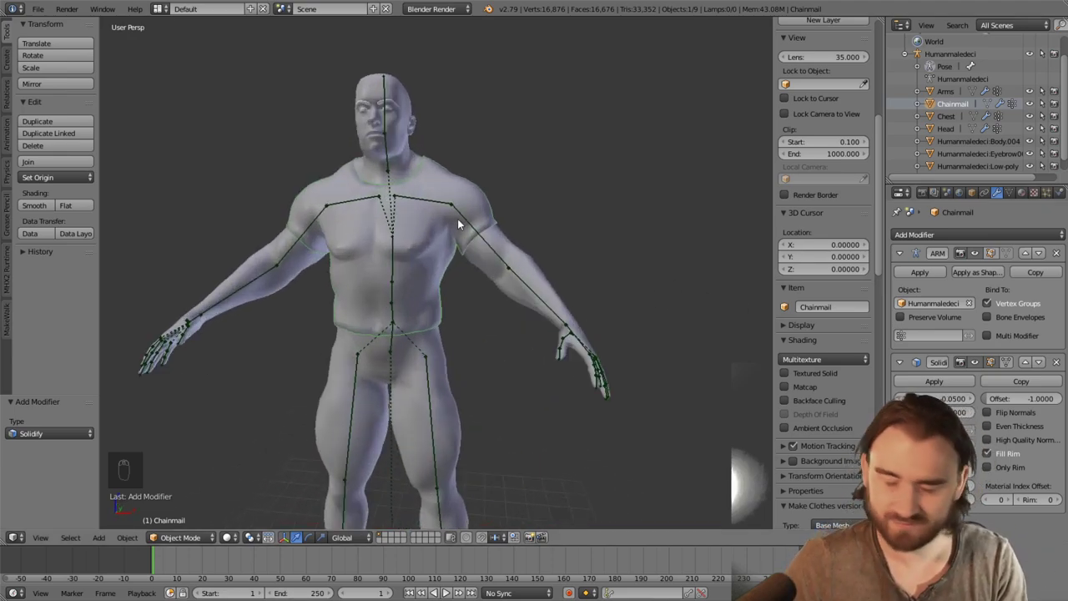
{"action": "middle_click_drag", "start_coordinate": [486, 214], "coordinate": [472, 253]}
{"action": "left_click", "coordinate": [938, 383]}
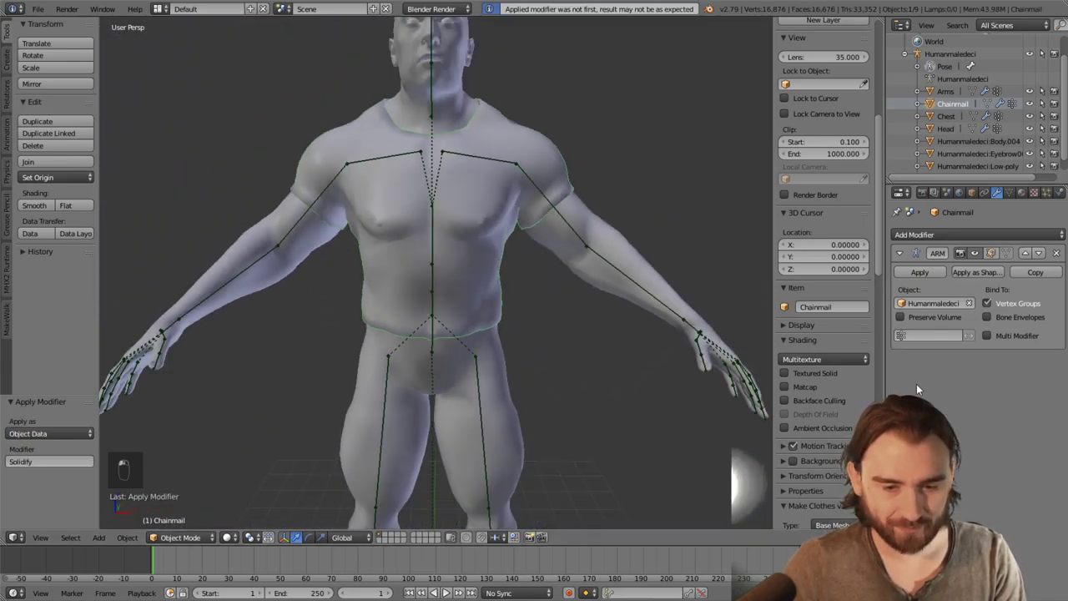
Remove the skin material from Chainmail and give it a new material with a blue diffuse colour
{"action": "left_click", "coordinate": [1022, 193]}
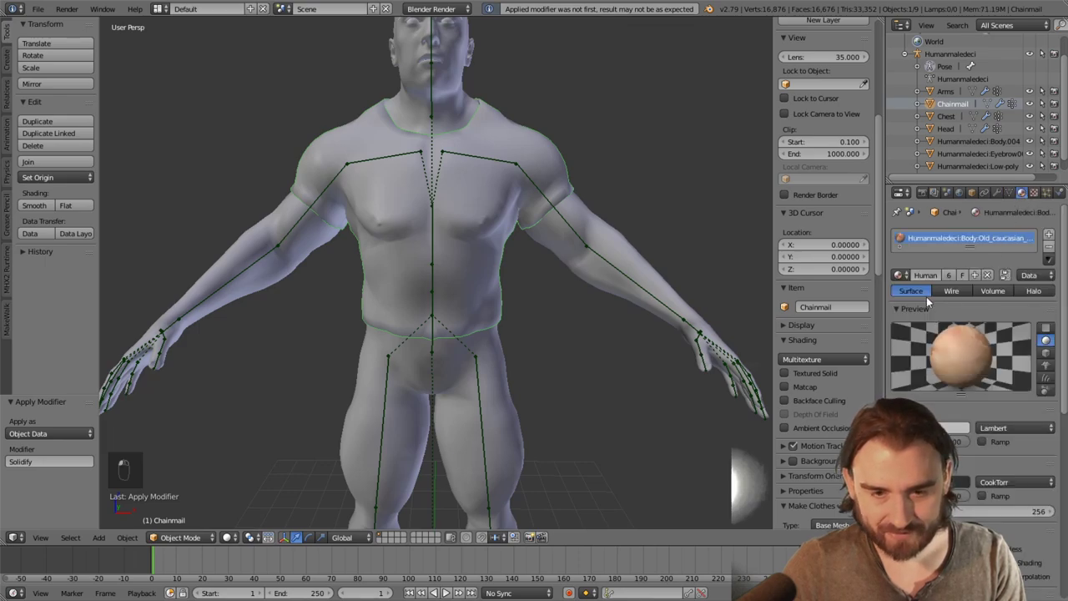
{"action": "left_click", "coordinate": [1050, 249]}
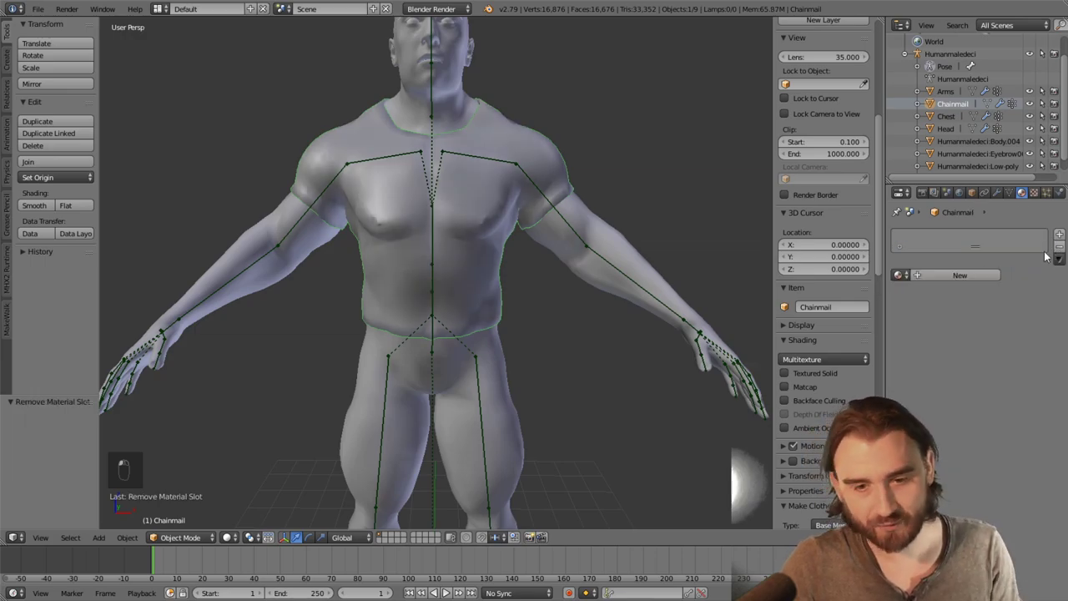
{"action": "left_click", "coordinate": [906, 274]}
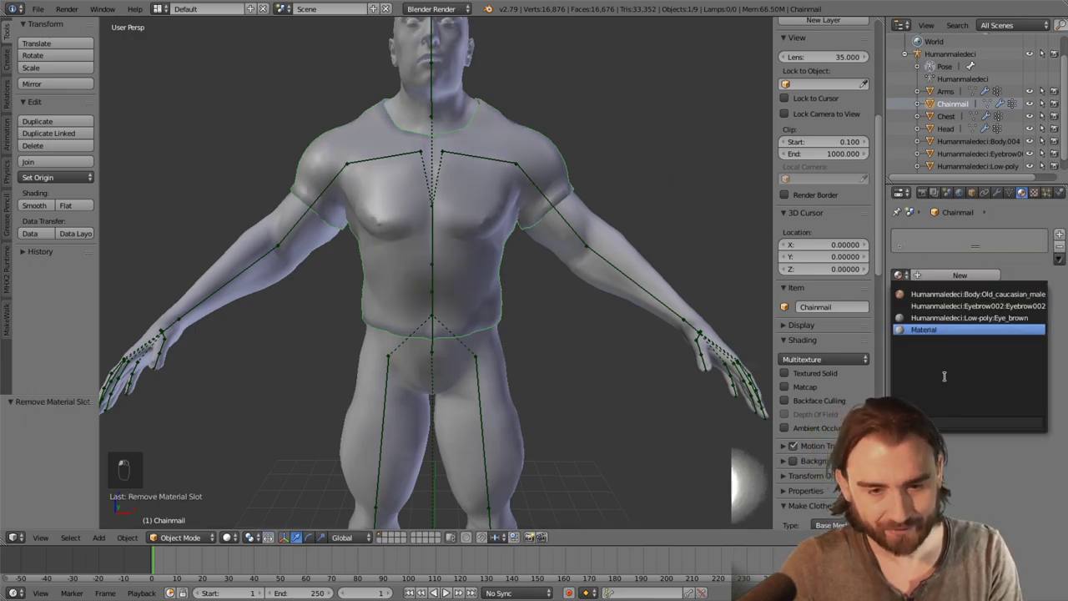
{"action": "left_click", "coordinate": [923, 274]}
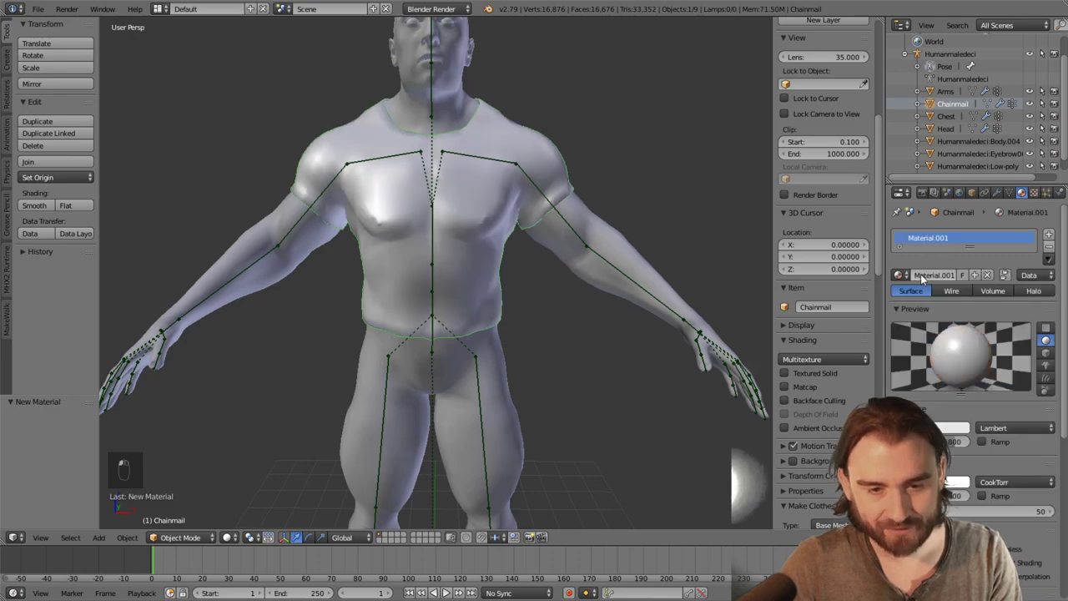
{"action": "left_click", "coordinate": [930, 427]}
{"action": "left_click", "coordinate": [948, 309]}
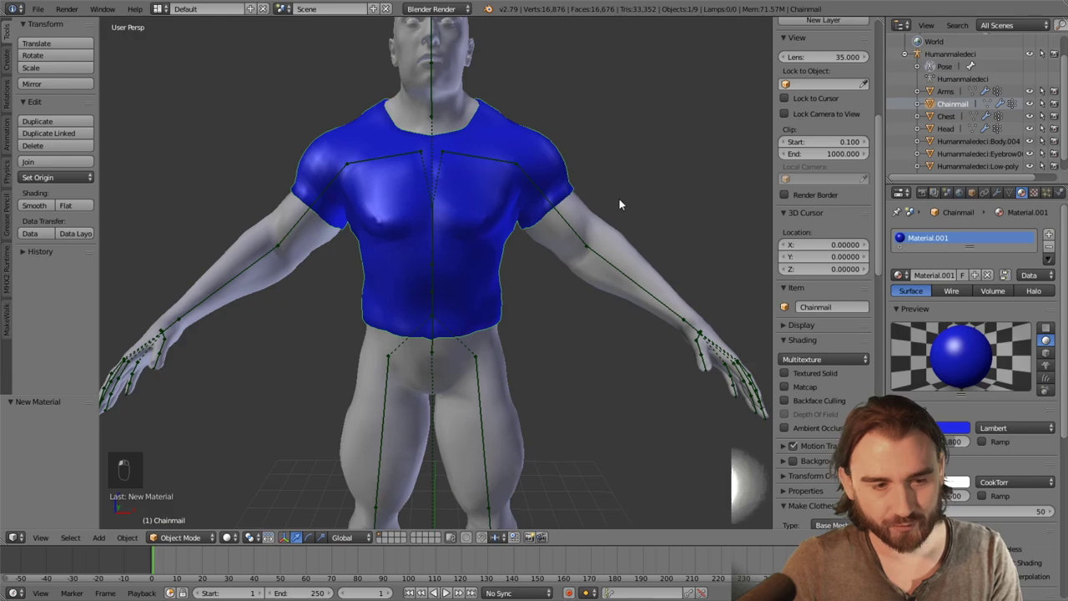
Rename the blue material as Chainmail
{"action": "middle_click_drag", "start_coordinate": [620, 201], "coordinate": [592, 289]}
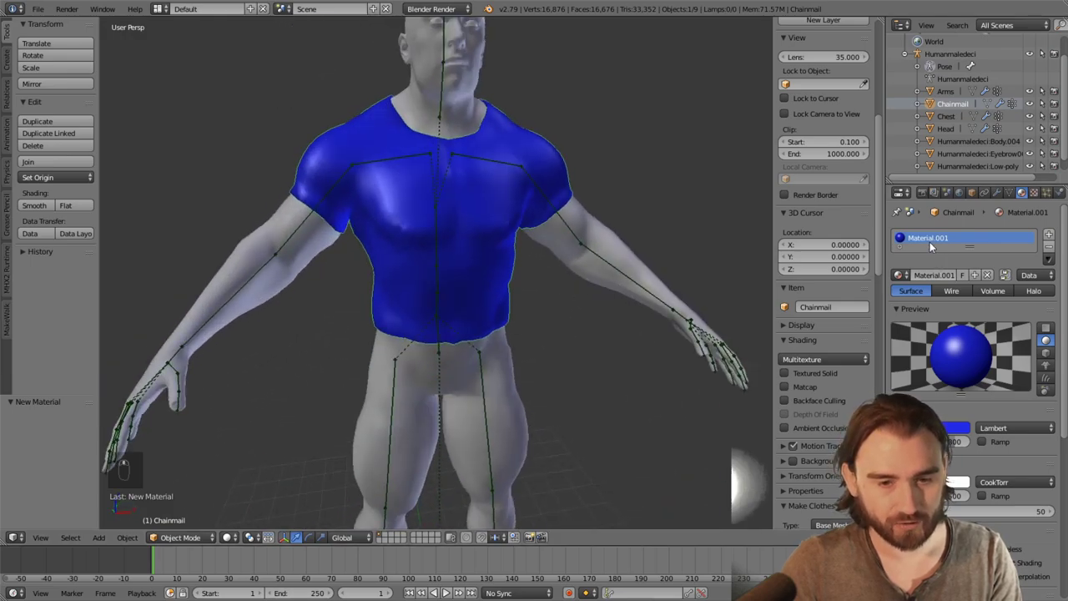
{"action": "double_click", "coordinate": [956, 237]}
{"action": "type", "text": "Chainmail"}
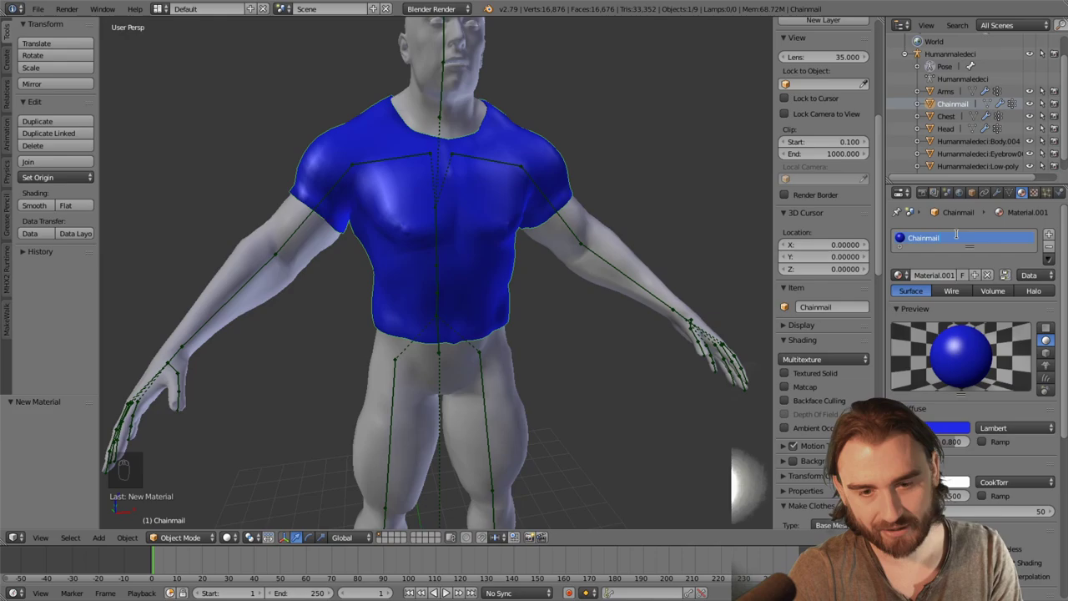
{"action": "key", "text": "Return"}
Put the Chainmail object in Edit Mode, show it in wireframe, and clear the selection
{"action": "scroll", "coordinate": [610, 208], "scroll_direction": "down", "scroll_amount": 3}
{"action": "middle_click_drag", "start_coordinate": [610, 209], "coordinate": [614, 239]}
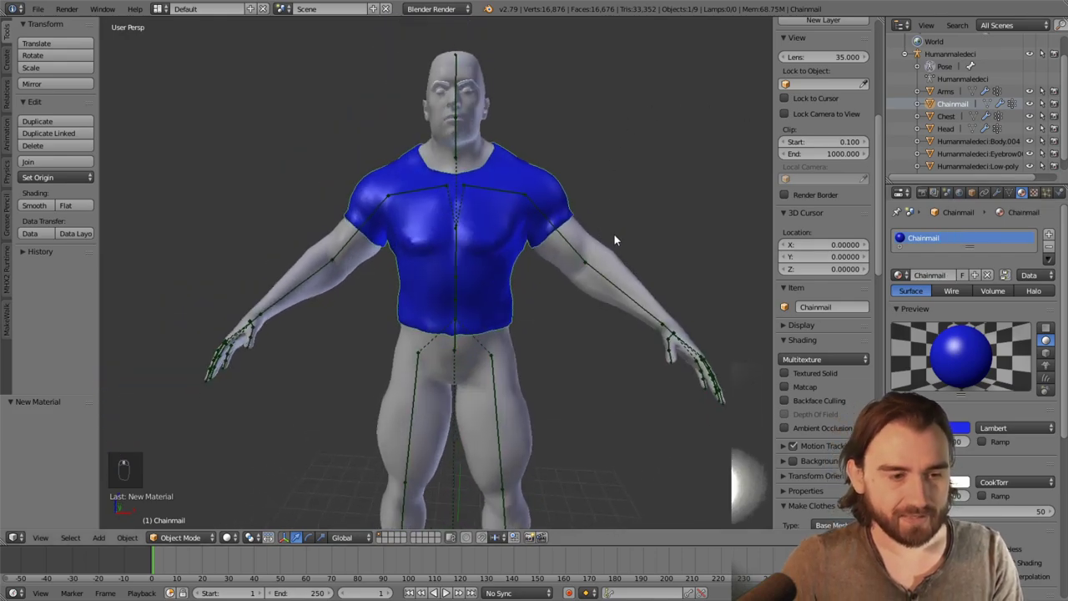
{"action": "left_click", "coordinate": [178, 537]}
{"action": "left_click", "coordinate": [180, 510]}
{"action": "middle_click_drag", "start_coordinate": [370, 375], "coordinate": [389, 291]}
{"action": "key", "text": "z"}
{"action": "scroll", "coordinate": [513, 242], "scroll_direction": "up", "scroll_amount": 5}
{"action": "key", "text": "a"}
{"action": "scroll", "coordinate": [505, 254], "scroll_direction": "up", "scroll_amount": 3}
{"action": "scroll", "coordinate": [478, 291], "scroll_direction": "down", "scroll_amount": 2}
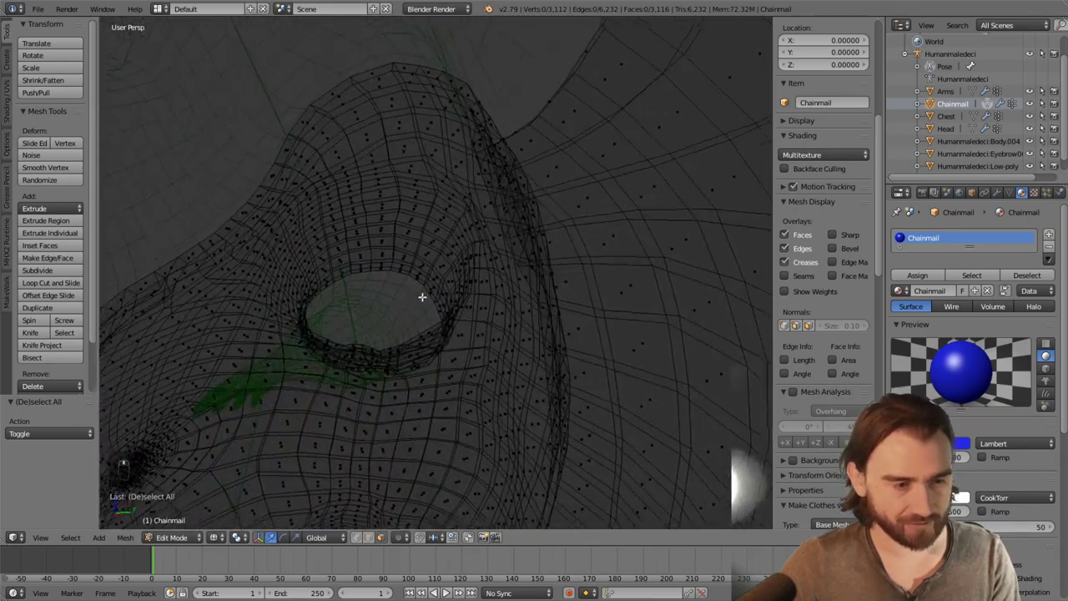
Return to solid shading and lasso-select the inner shell faces from inside the Chainmail mesh
{"action": "middle_click_drag", "start_coordinate": [460, 182], "coordinate": [397, 190]}
{"action": "key", "text": "z"}
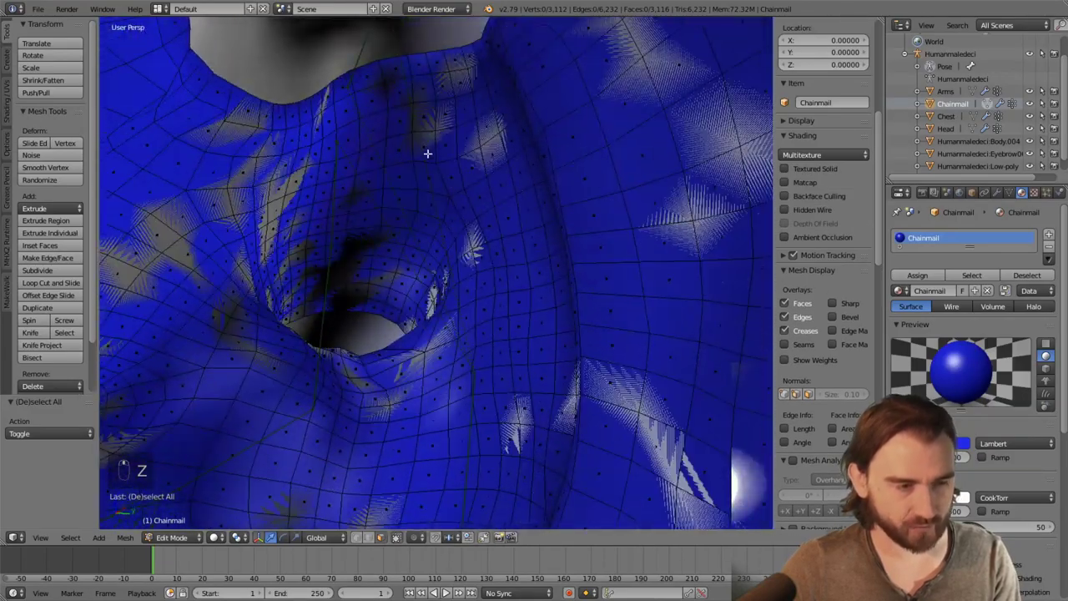
{"action": "left_click_drag", "start_coordinate": [447, 21], "coordinate": [450, 33], "text": "ctrl"}
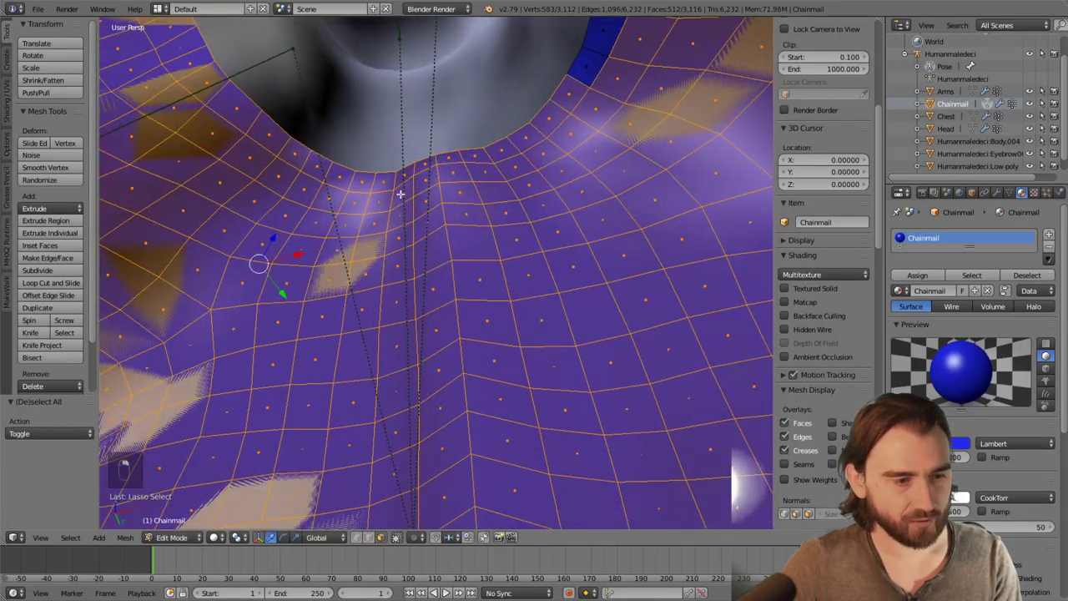
{"action": "middle_click_drag", "start_coordinate": [400, 194], "coordinate": [627, 218]}
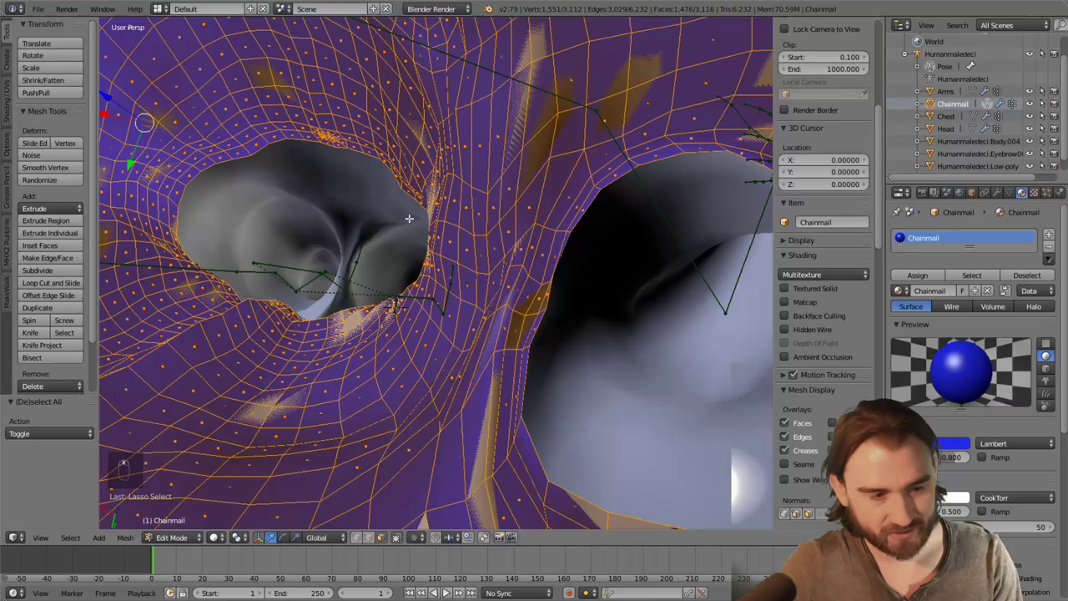
Add the remaining unselected inner faces around the sleeve opening to the Chainmail selection
{"action": "middle_click_drag", "start_coordinate": [409, 218], "coordinate": [426, 156]}
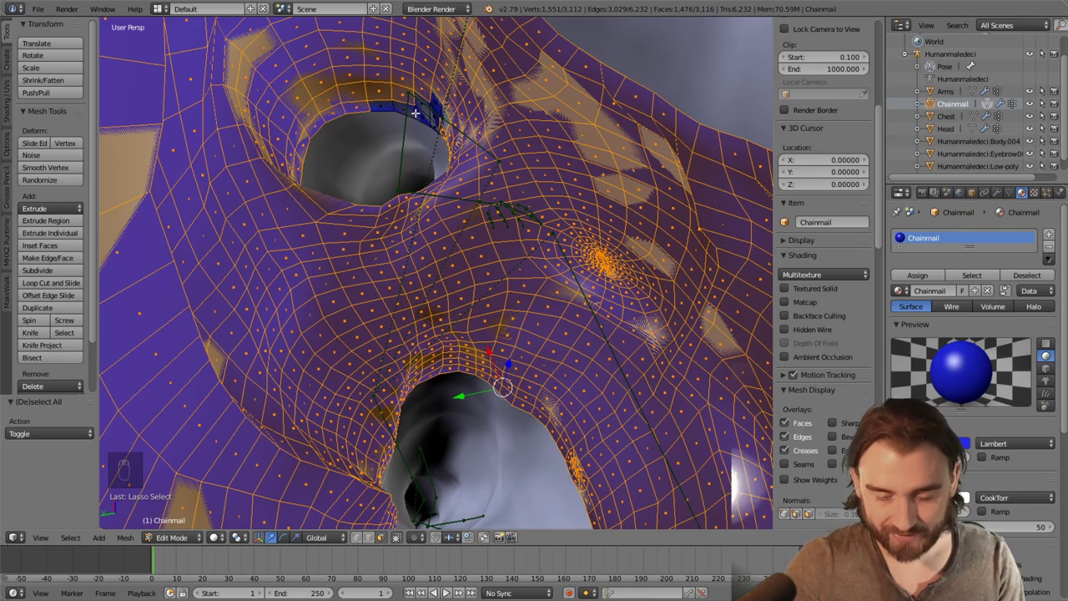
{"action": "middle_click_drag", "start_coordinate": [415, 113], "coordinate": [497, 262]}
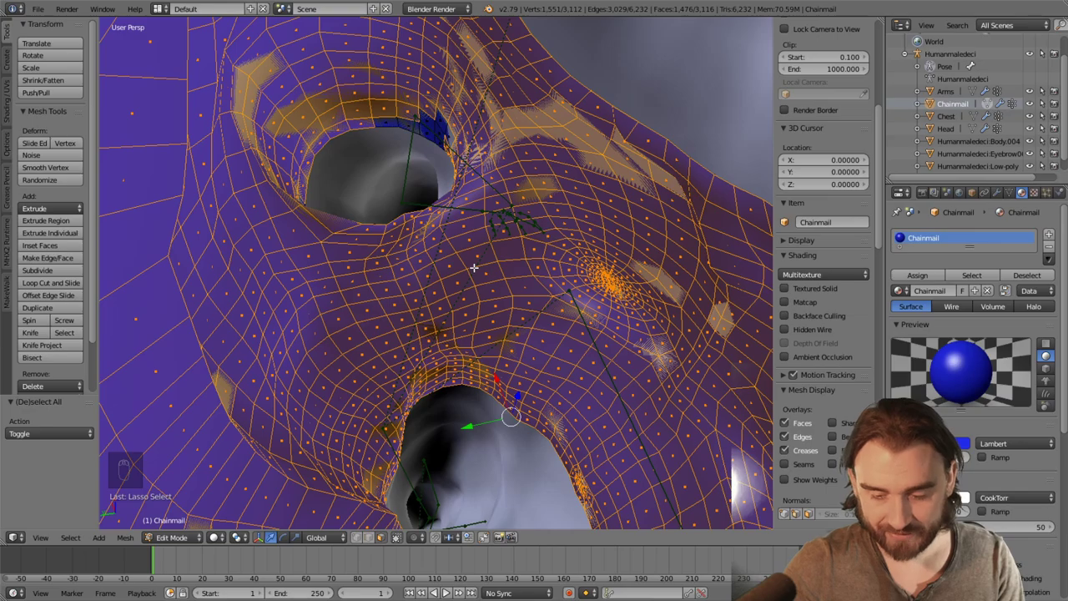
{"action": "key", "text": "KP_0"}
{"action": "key", "text": "KP_Decimal"}
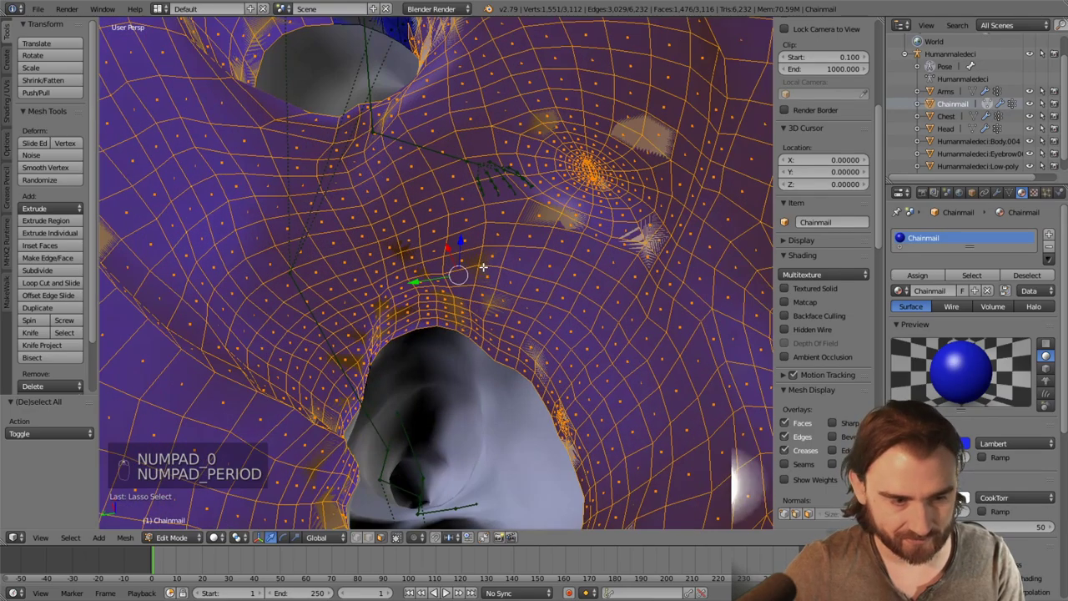
{"action": "middle_click_drag", "start_coordinate": [440, 155], "coordinate": [434, 111]}
{"action": "left_click_drag", "start_coordinate": [303, 458], "coordinate": [488, 137], "text": "ctrl"}
{"action": "mouse_move", "coordinate": [308, 136]}
{"action": "middle_mouse_down"}
{"action": "mouse_move", "coordinate": [341, 159]}
{"action": "mouse_move", "coordinate": [370, 145]}
{"action": "mouse_move", "coordinate": [297, 159]}
{"action": "mouse_move", "coordinate": [226, 143]}
{"action": "mouse_move", "coordinate": [341, 126]}
{"action": "middle_mouse_up"}
{"action": "middle_click_drag", "start_coordinate": [426, 58], "coordinate": [244, 227]}
Deselect the wrongly included rim faces along the front and one side of the Chainmail neckline
{"action": "scroll", "coordinate": [476, 145], "scroll_direction": "down", "scroll_amount": 4}
{"action": "middle_click_drag", "start_coordinate": [321, 252], "coordinate": [265, 241]}
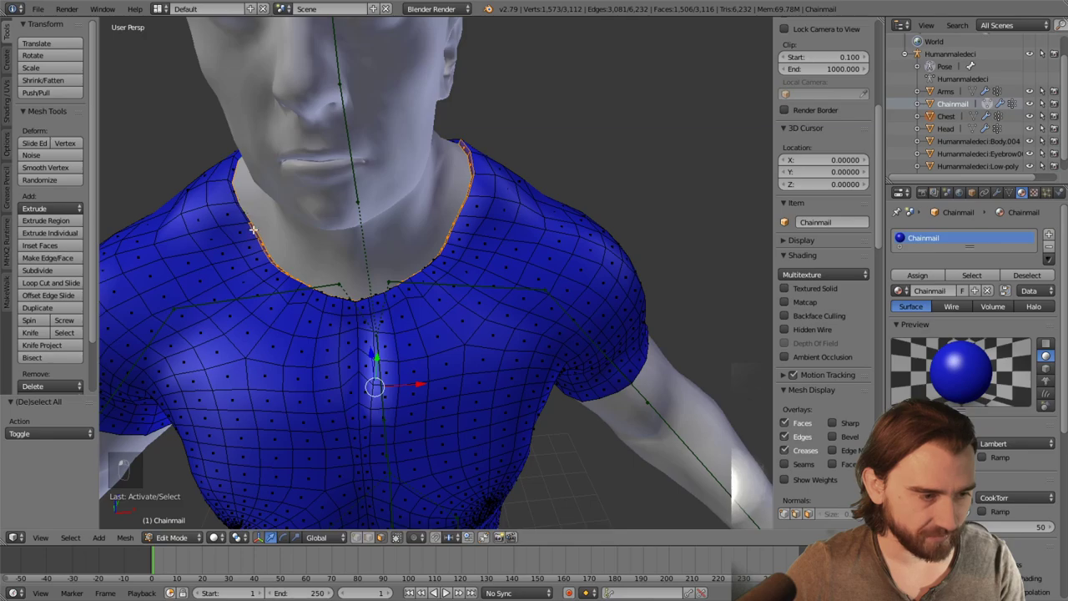
{"action": "mouse_move", "coordinate": [252, 229]}
{"action": "middle_mouse_down"}
{"action": "mouse_move", "coordinate": [276, 233]}
{"action": "mouse_move", "coordinate": [259, 223]}
{"action": "middle_mouse_up"}
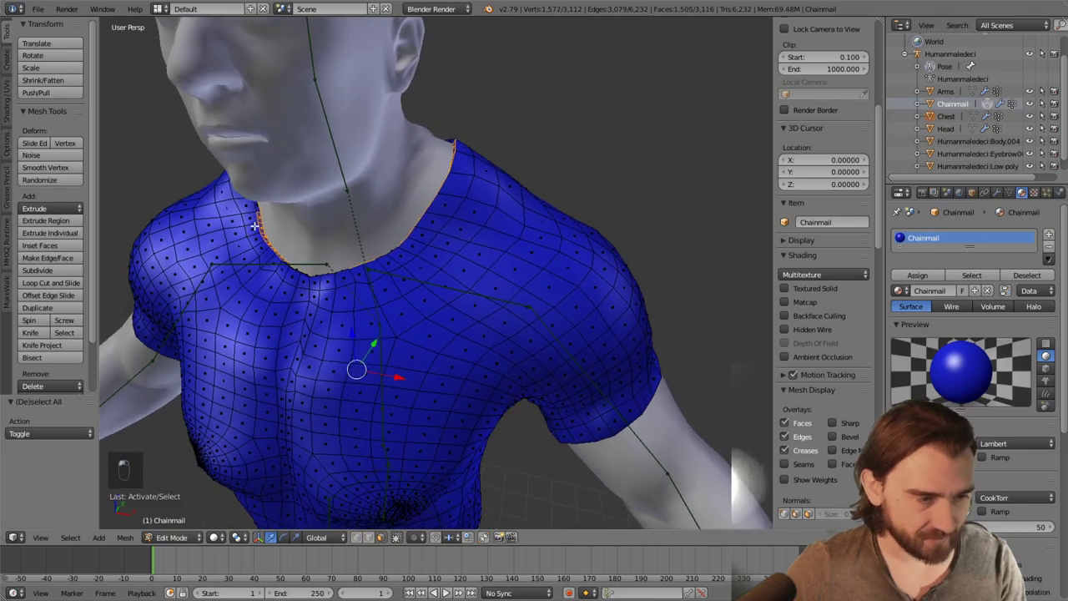
{"action": "middle_click_drag", "start_coordinate": [319, 260], "coordinate": [280, 277]}
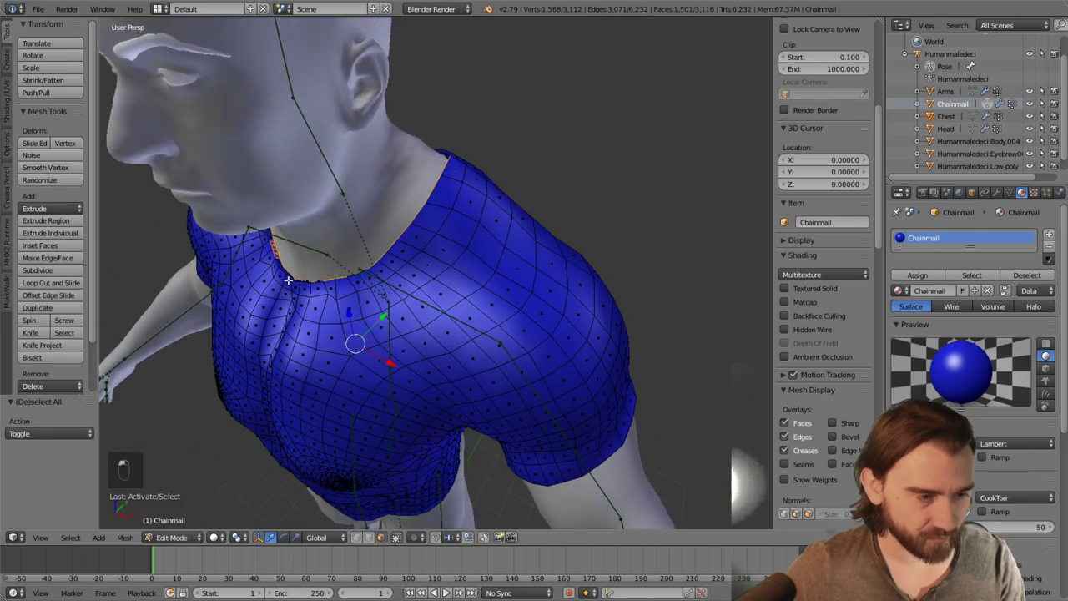
{"action": "scroll", "coordinate": [191, 252], "scroll_direction": "up", "scroll_amount": 4}
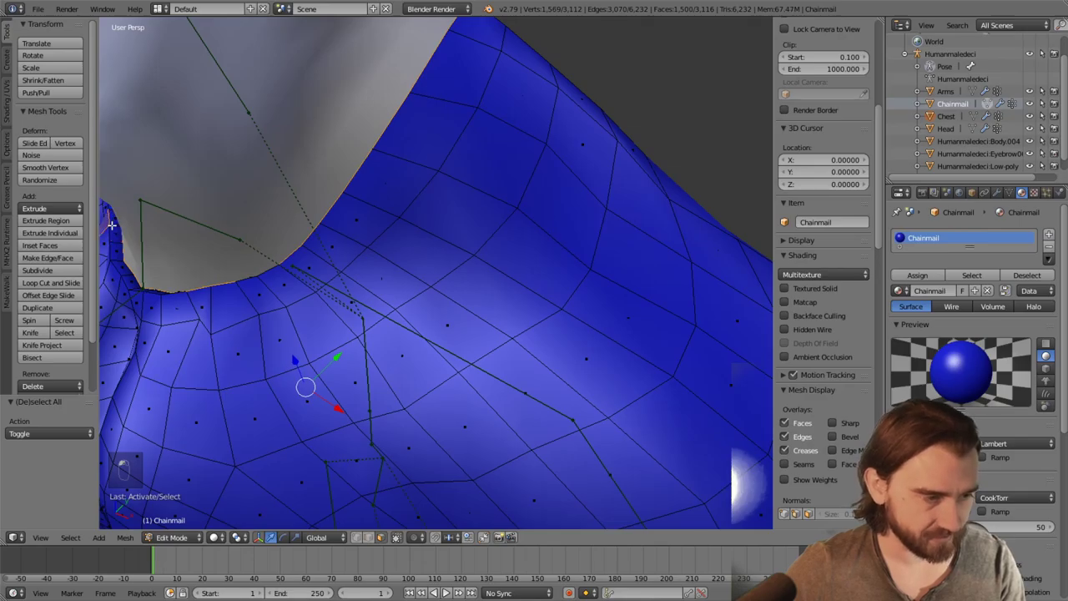
{"action": "middle_click_drag", "start_coordinate": [111, 236], "coordinate": [214, 286]}
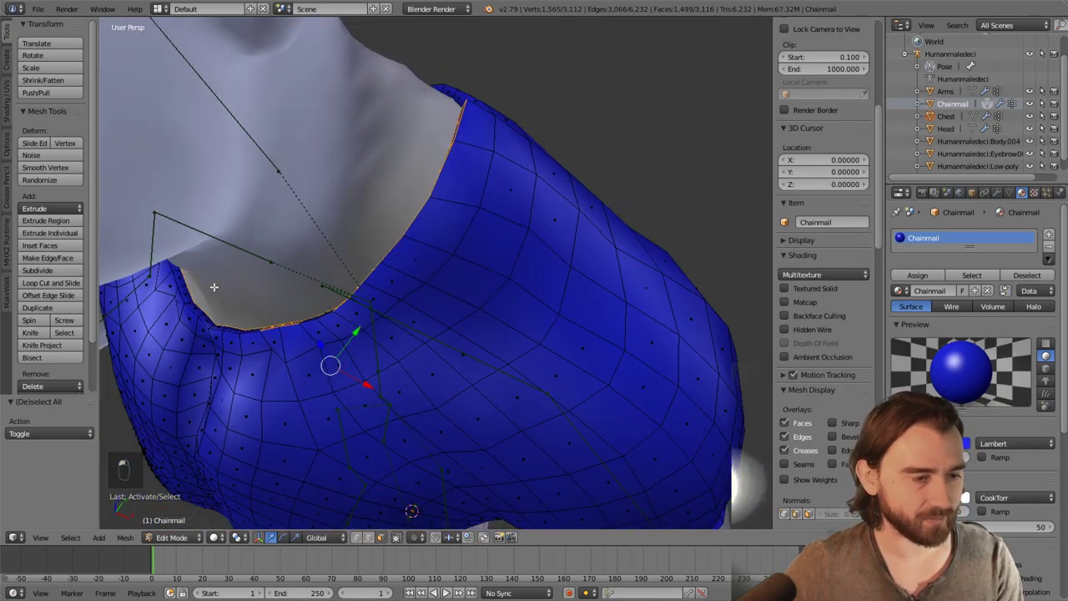
Undo the last selection change and deselect the remaining rim faces around the neckline, keeping the inner faces selected
{"action": "middle_click_drag", "start_coordinate": [265, 318], "coordinate": [501, 298]}
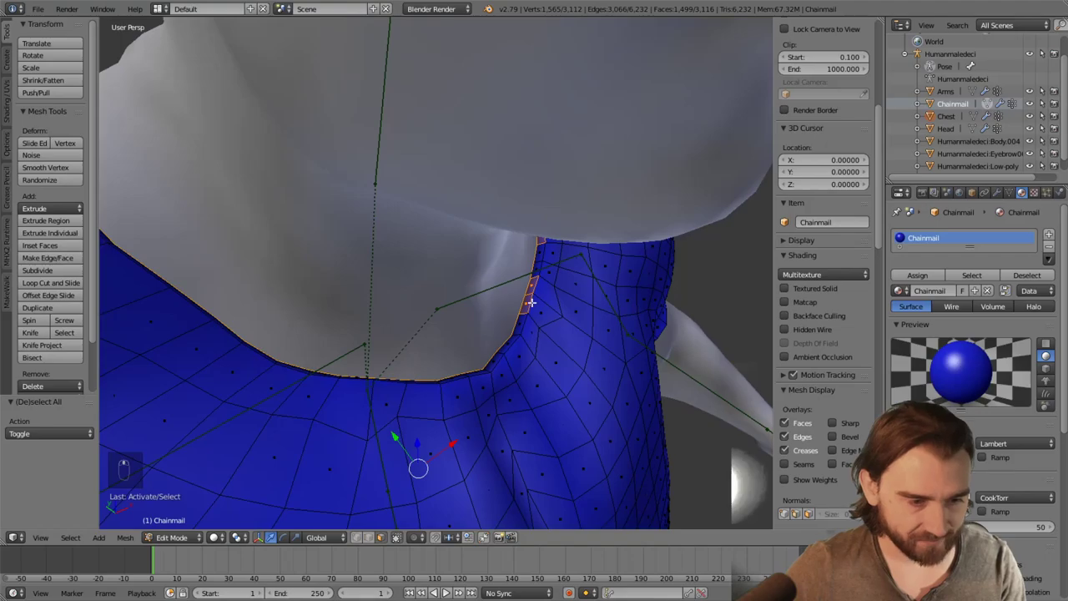
{"action": "key", "text": "ctrl+z"}
{"action": "middle_click_drag", "start_coordinate": [579, 236], "coordinate": [513, 200]}
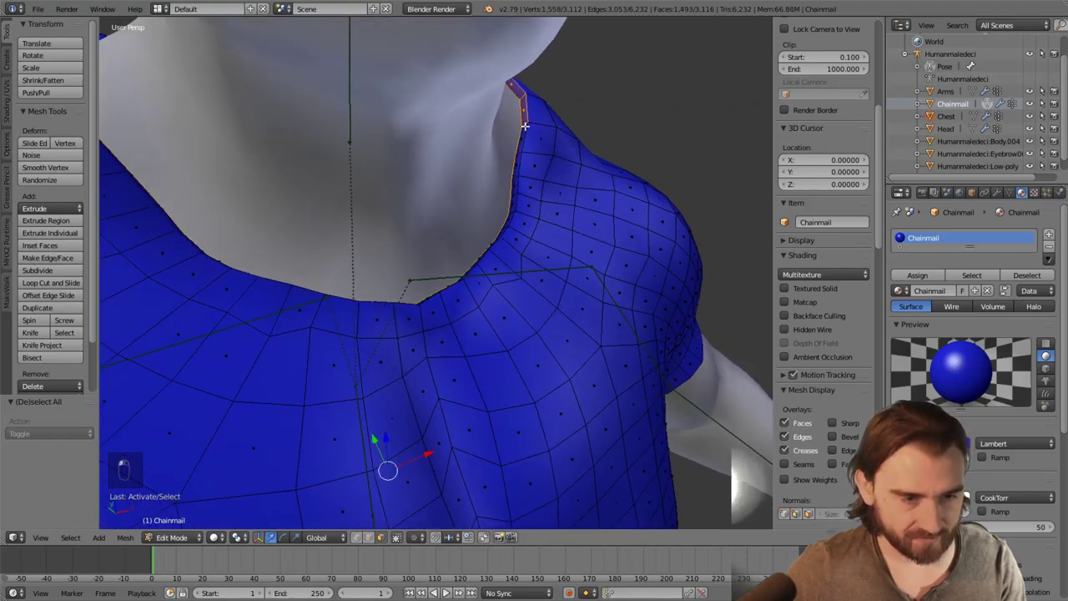
{"action": "right_click", "coordinate": [521, 86], "text": "shift"}
{"action": "middle_click_drag", "start_coordinate": [503, 57], "coordinate": [459, 238]}
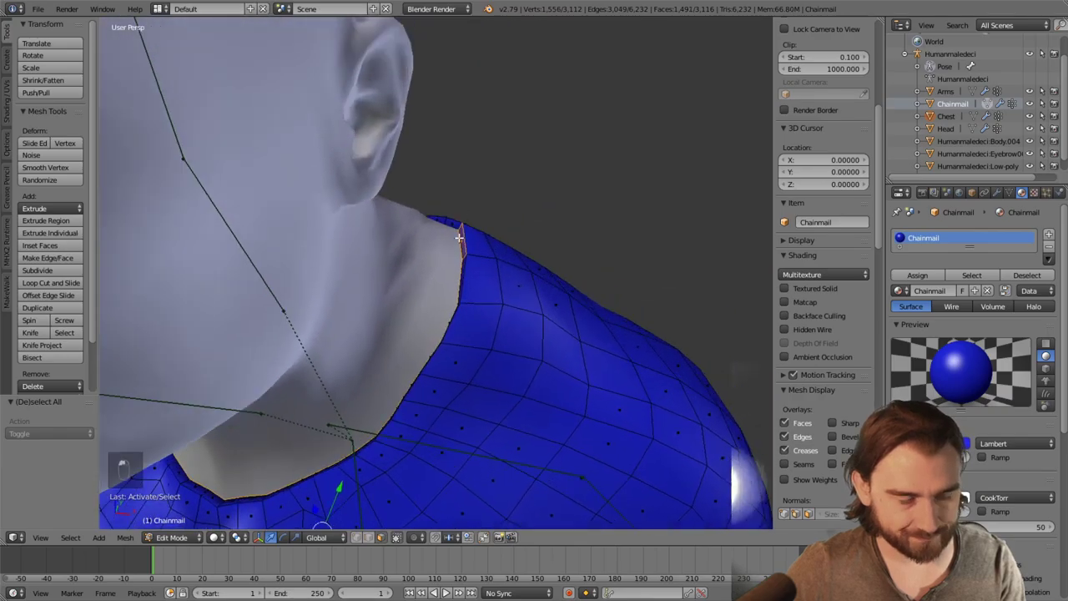
{"action": "scroll", "coordinate": [464, 244], "scroll_direction": "down", "scroll_amount": 10}
{"action": "middle_click_drag", "start_coordinate": [333, 242], "coordinate": [505, 287]}
{"action": "scroll", "coordinate": [432, 181], "scroll_direction": "up", "scroll_amount": 4}
{"action": "middle_click_drag", "start_coordinate": [551, 243], "coordinate": [427, 206]}
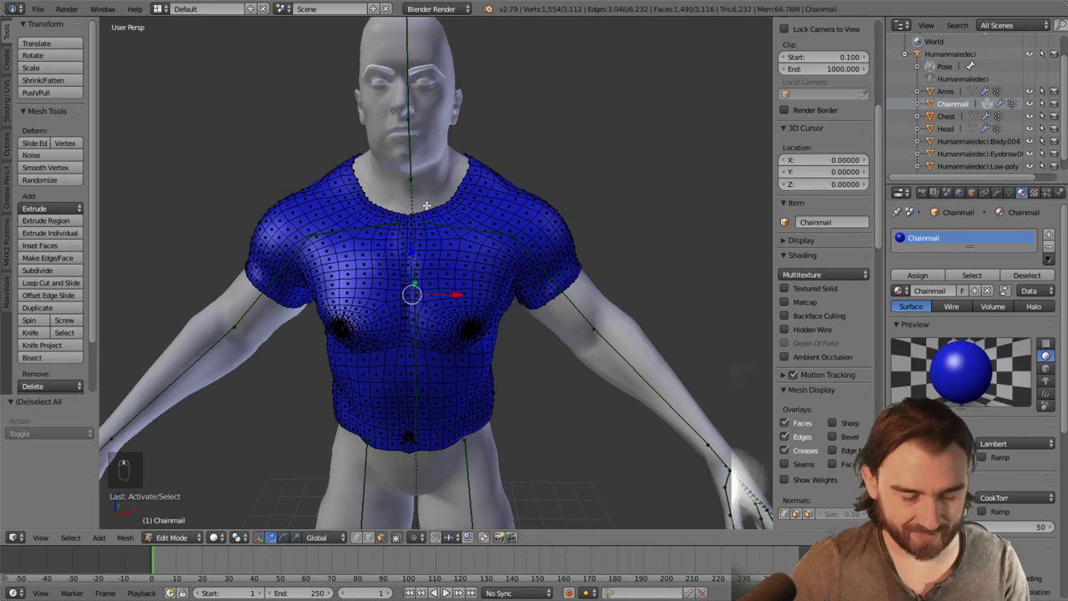
Delete the selected inner shell faces from the Chainmail mesh and check the result in wireframe
{"action": "key", "text": "x"}
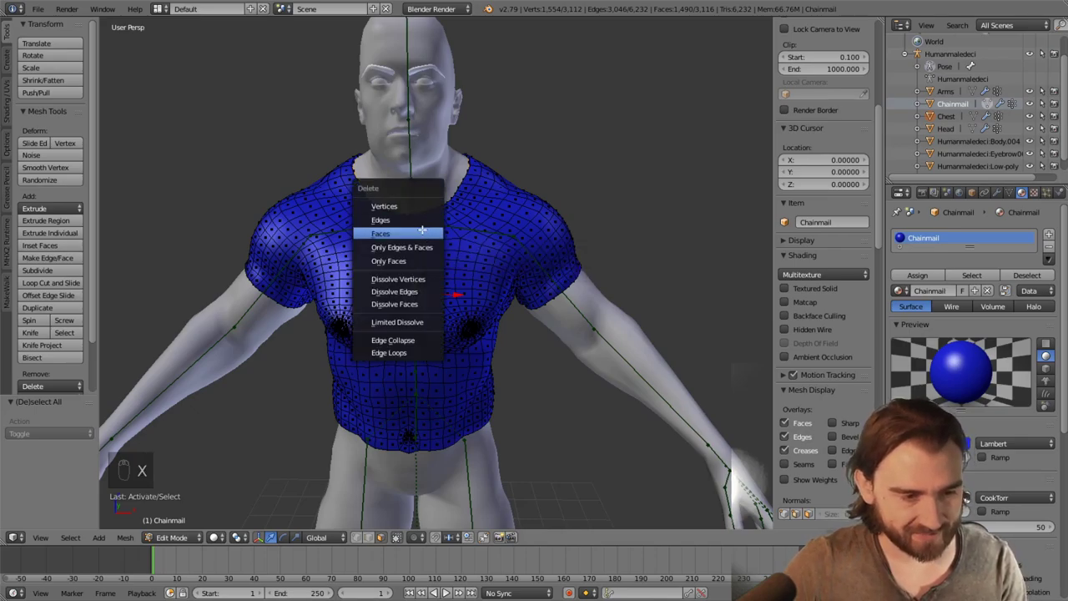
{"action": "left_click", "coordinate": [422, 230]}
{"action": "key", "text": "z"}
{"action": "mouse_move", "coordinate": [500, 226]}
{"action": "middle_mouse_down"}
{"action": "mouse_move", "coordinate": [453, 222]}
{"action": "mouse_move", "coordinate": [348, 257]}
{"action": "mouse_move", "coordinate": [292, 242]}
{"action": "mouse_move", "coordinate": [275, 205]}
{"action": "mouse_move", "coordinate": [377, 160]}
{"action": "mouse_move", "coordinate": [502, 165]}
{"action": "mouse_move", "coordinate": [333, 186]}
{"action": "mouse_move", "coordinate": [445, 167]}
{"action": "mouse_move", "coordinate": [453, 231]}
{"action": "mouse_move", "coordinate": [369, 232]}
{"action": "mouse_move", "coordinate": [493, 231]}
{"action": "mouse_move", "coordinate": [403, 257]}
{"action": "mouse_move", "coordinate": [342, 344]}
{"action": "mouse_move", "coordinate": [506, 244]}
{"action": "middle_mouse_up"}
{"action": "key", "text": "z"}
Examine the cleaned Chainmail shell up close for leftover inner faces around the neckline and sleeves
{"action": "scroll", "coordinate": [443, 217], "scroll_direction": "up", "scroll_amount": 6}
{"action": "scroll", "coordinate": [443, 214], "scroll_direction": "up", "scroll_amount": 3}
{"action": "scroll", "coordinate": [415, 241], "scroll_direction": "down", "scroll_amount": 4}
{"action": "scroll", "coordinate": [247, 224], "scroll_direction": "down", "scroll_amount": 5}
{"action": "scroll", "coordinate": [445, 166], "scroll_direction": "up", "scroll_amount": 3}
{"action": "scroll", "coordinate": [444, 167], "scroll_direction": "down", "scroll_amount": 4}
{"action": "scroll", "coordinate": [403, 257], "scroll_direction": "up", "scroll_amount": 3}
{"action": "scroll", "coordinate": [444, 247], "scroll_direction": "up", "scroll_amount": 3}
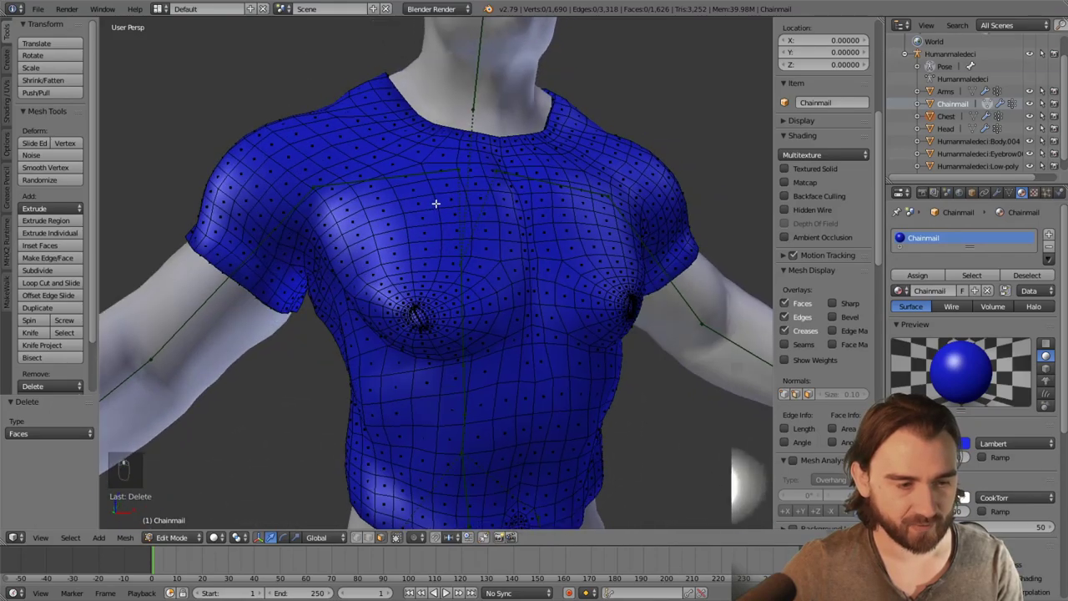
{"action": "middle_click_drag", "start_coordinate": [436, 208], "coordinate": [394, 233]}
{"action": "scroll", "coordinate": [358, 247], "scroll_direction": "up", "scroll_amount": 3}
{"action": "right_click", "coordinate": [292, 305]}
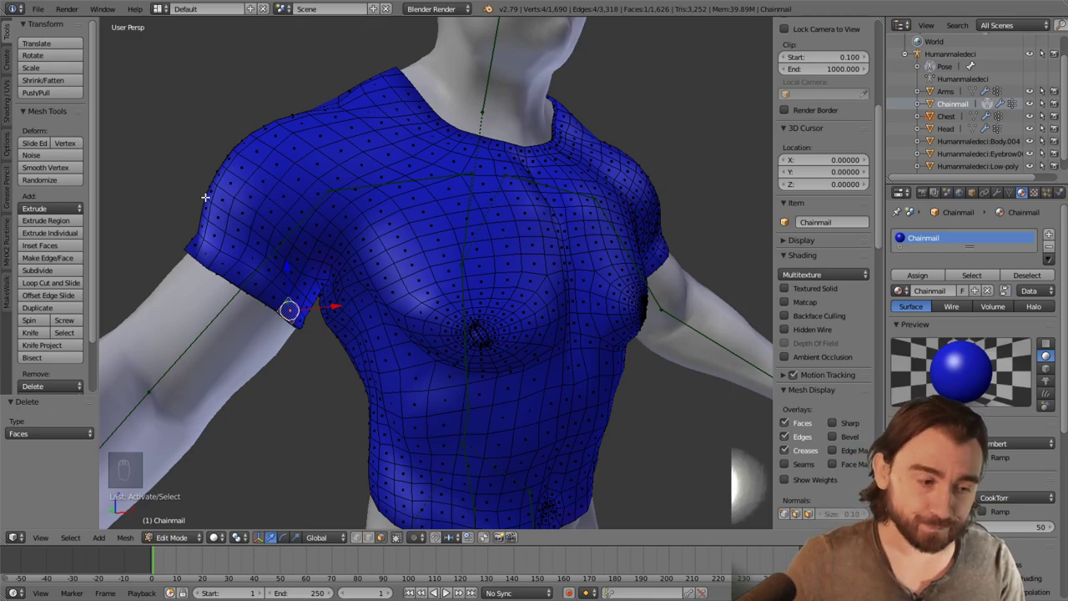
{"action": "middle_click_drag", "start_coordinate": [224, 229], "coordinate": [292, 267]}
{"action": "right_click", "coordinate": [272, 315]}
{"action": "key", "text": "a"}
Select the outermost strip of faces around the character's right sleeve opening, continuing along its back and underside
{"action": "right_click", "coordinate": [302, 295], "text": "ctrl"}
{"action": "middle_click_drag", "start_coordinate": [234, 294], "coordinate": [330, 258]}
{"action": "scroll", "coordinate": [493, 246], "scroll_direction": "up", "scroll_amount": 3}
{"action": "right_click", "coordinate": [463, 296], "text": "ctrl"}
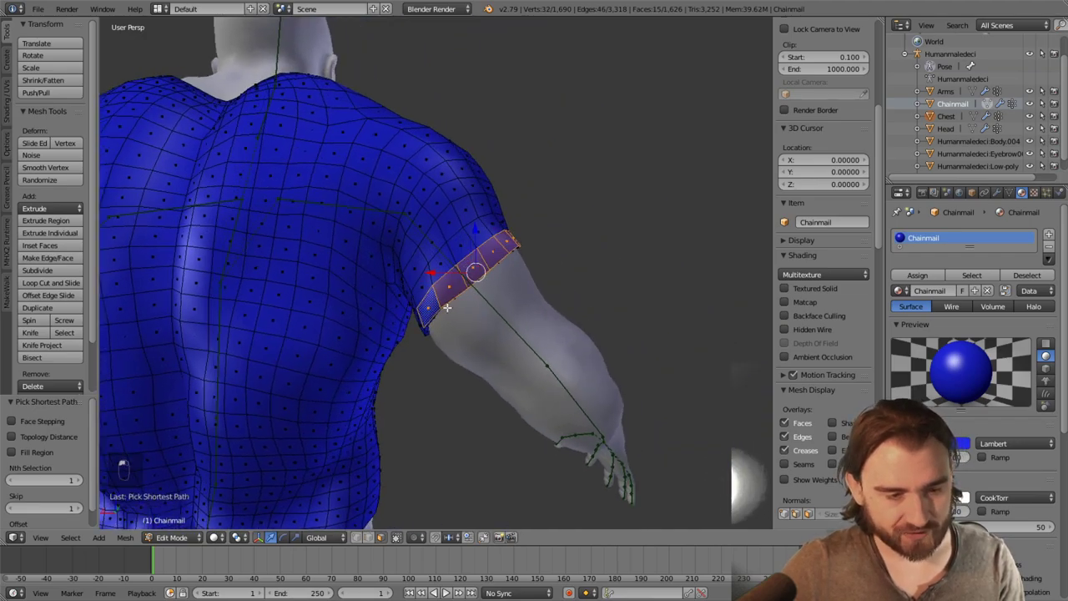
{"action": "middle_click_drag", "start_coordinate": [463, 297], "coordinate": [470, 262]}
{"action": "right_click", "coordinate": [397, 354], "text": "ctrl"}
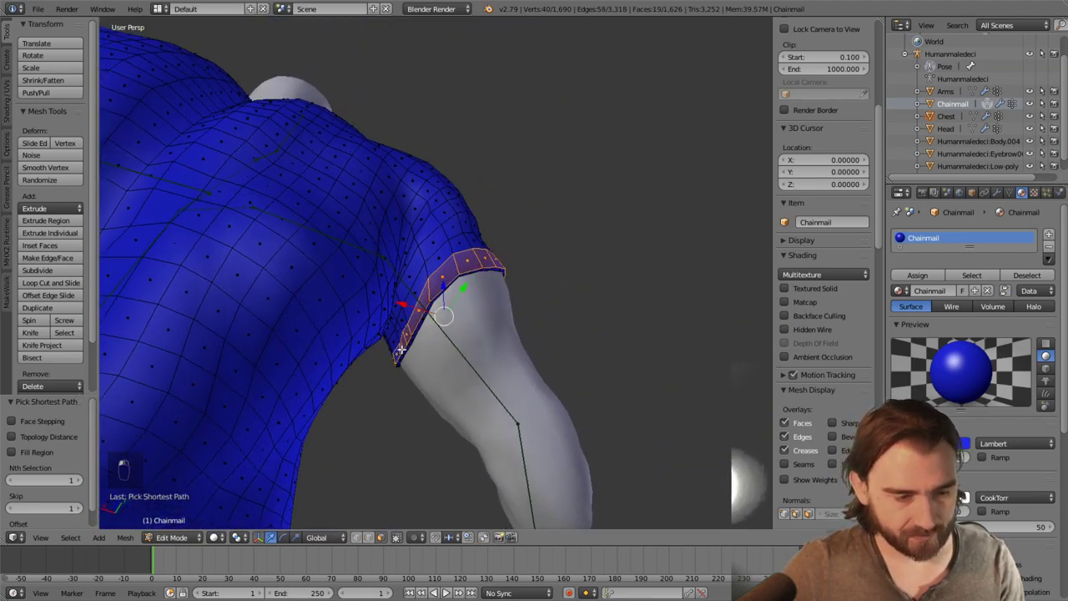
Add the matching outermost strip of faces around the character's left sleeve opening to the selection
{"action": "middle_click_drag", "start_coordinate": [397, 354], "coordinate": [555, 275]}
{"action": "scroll", "coordinate": [423, 261], "scroll_direction": "down", "scroll_amount": 4}
{"action": "right_click", "coordinate": [372, 317], "text": "ctrl"}
{"action": "right_click", "coordinate": [330, 250], "text": "ctrl"}
{"action": "right_click", "coordinate": [559, 278], "text": "ctrl"}
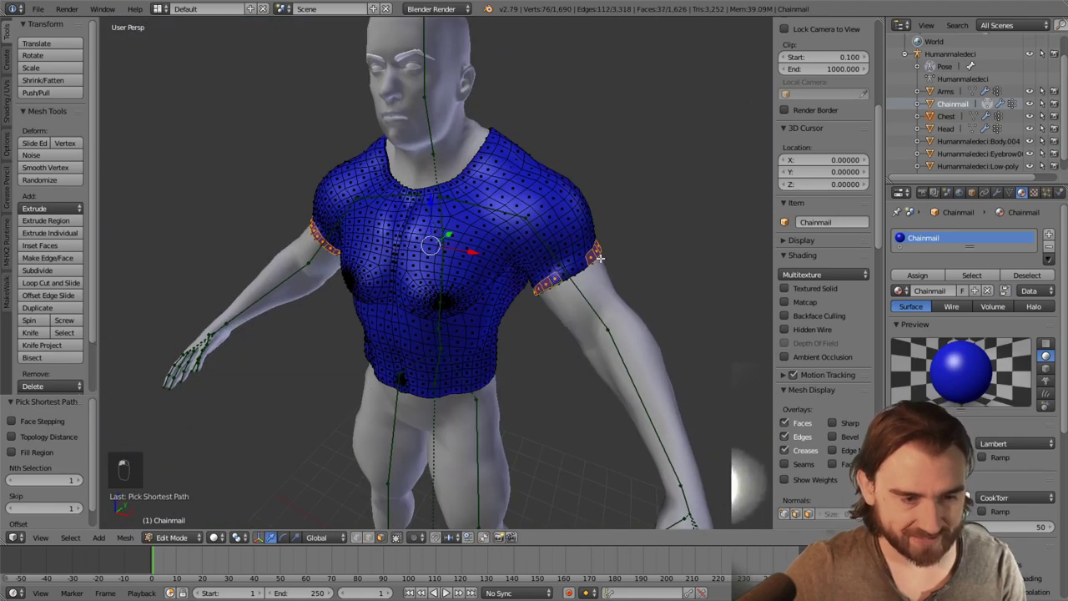
{"action": "right_click", "coordinate": [580, 265], "text": "shift"}
{"action": "right_click", "coordinate": [569, 271], "text": "shift"}
{"action": "right_click", "coordinate": [561, 275], "text": "shift"}
{"action": "middle_click_drag", "start_coordinate": [532, 244], "coordinate": [461, 193]}
{"action": "scroll", "coordinate": [433, 222], "scroll_direction": "down", "scroll_amount": 2}
{"action": "scroll", "coordinate": [438, 278], "scroll_direction": "up", "scroll_amount": 3}
{"action": "scroll", "coordinate": [454, 214], "scroll_direction": "down", "scroll_amount": 2}
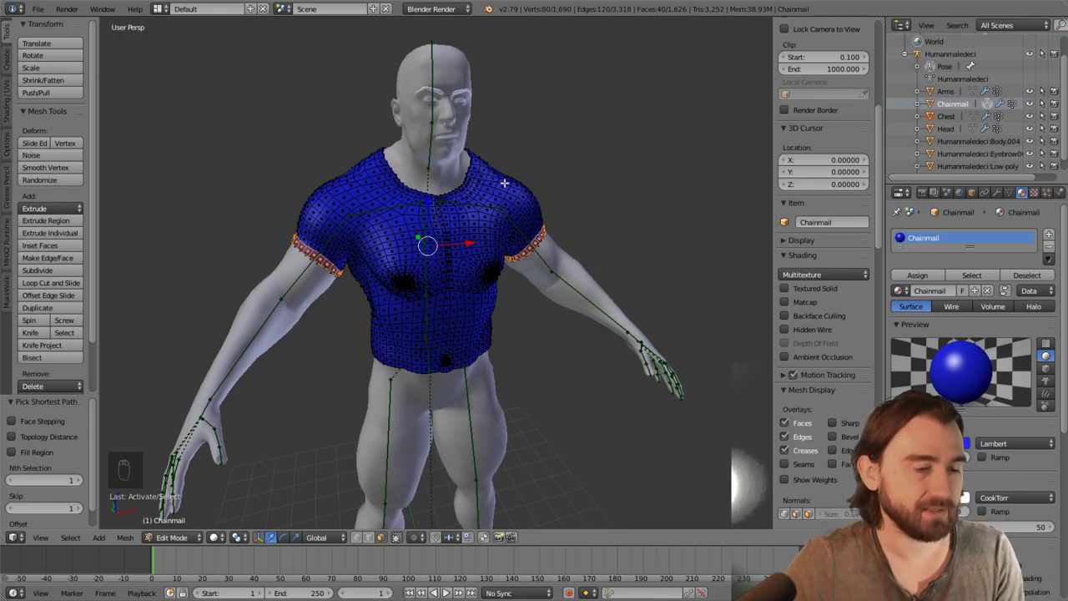
{"action": "middle_click_drag", "start_coordinate": [504, 182], "coordinate": [424, 246]}
{"action": "scroll", "coordinate": [341, 264], "scroll_direction": "up", "scroll_amount": 3}
{"action": "scroll", "coordinate": [424, 237], "scroll_direction": "down", "scroll_amount": 4}
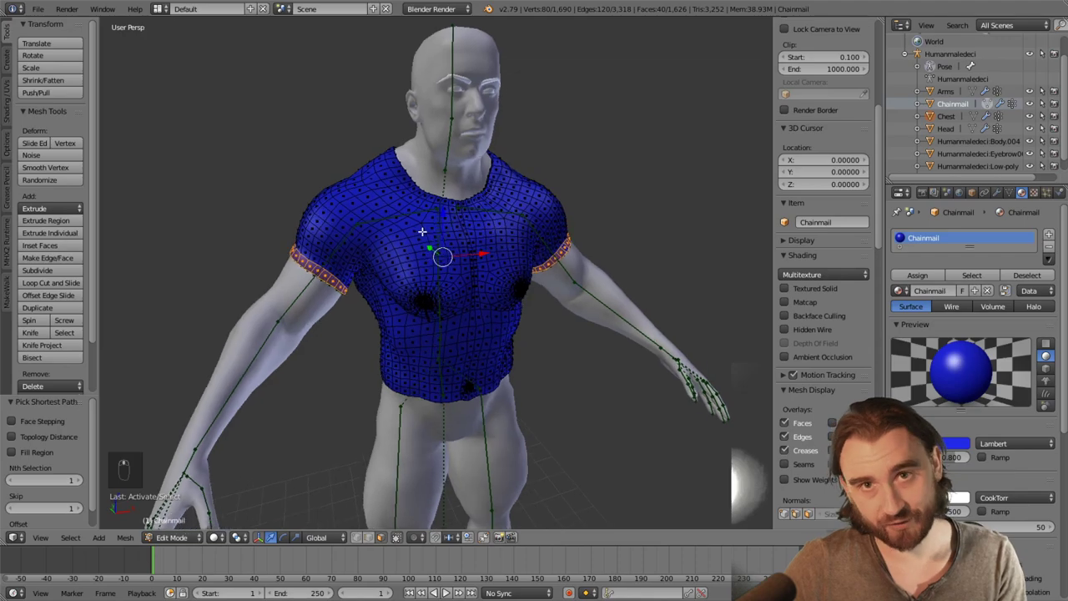
{"action": "middle_click_drag", "start_coordinate": [422, 231], "coordinate": [400, 249]}
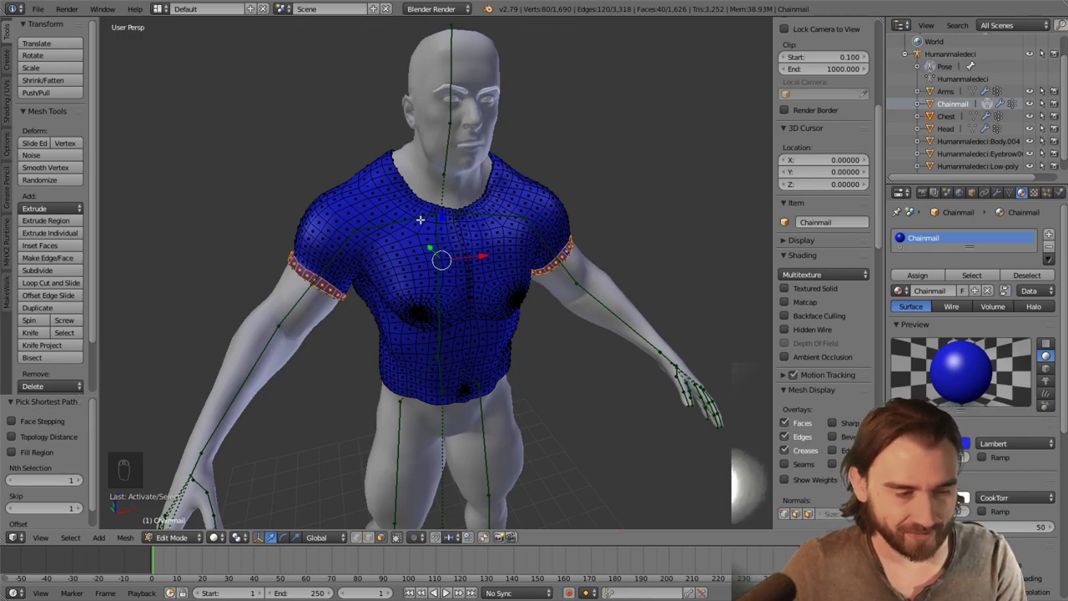
Extrude the selected sleeve-end faces in place and set the pivot point to Individual Origins
{"action": "key", "text": "e"}
{"action": "right_click", "coordinate": [420, 219]}
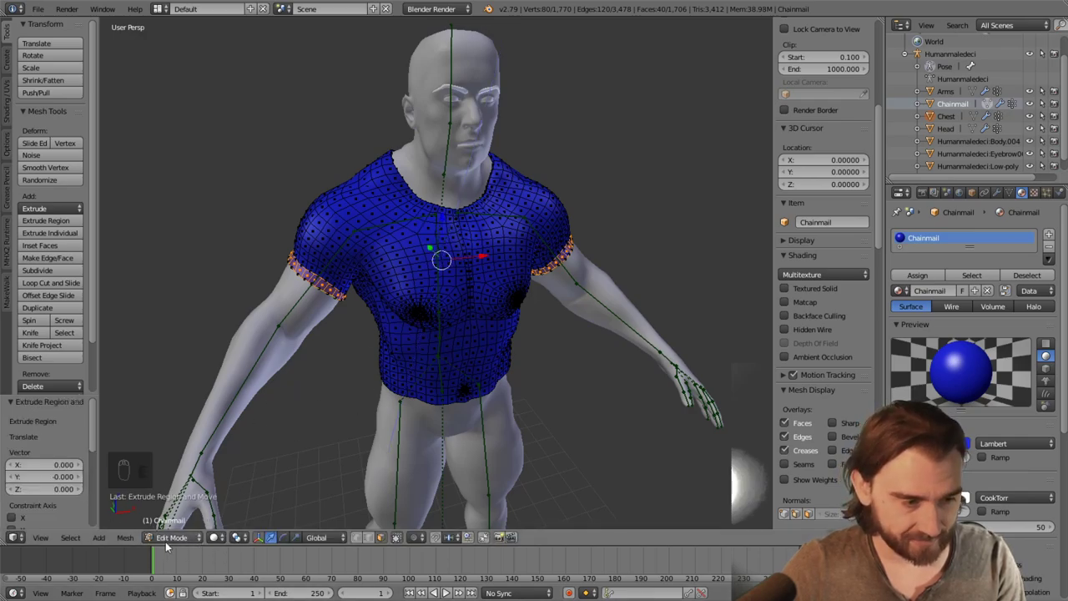
{"action": "left_click", "coordinate": [238, 537]}
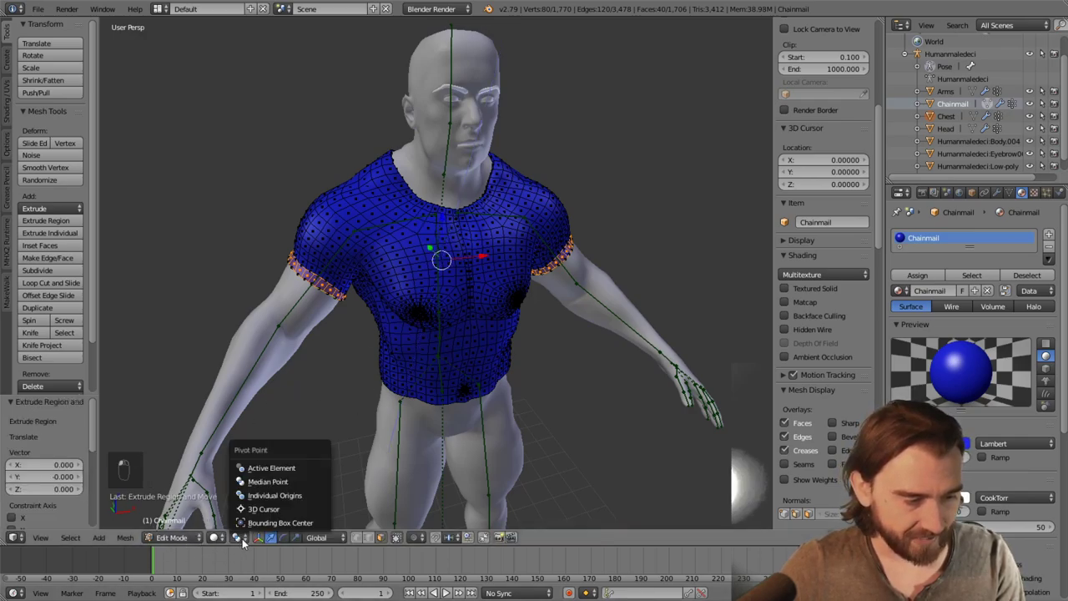
{"action": "left_click", "coordinate": [275, 496]}
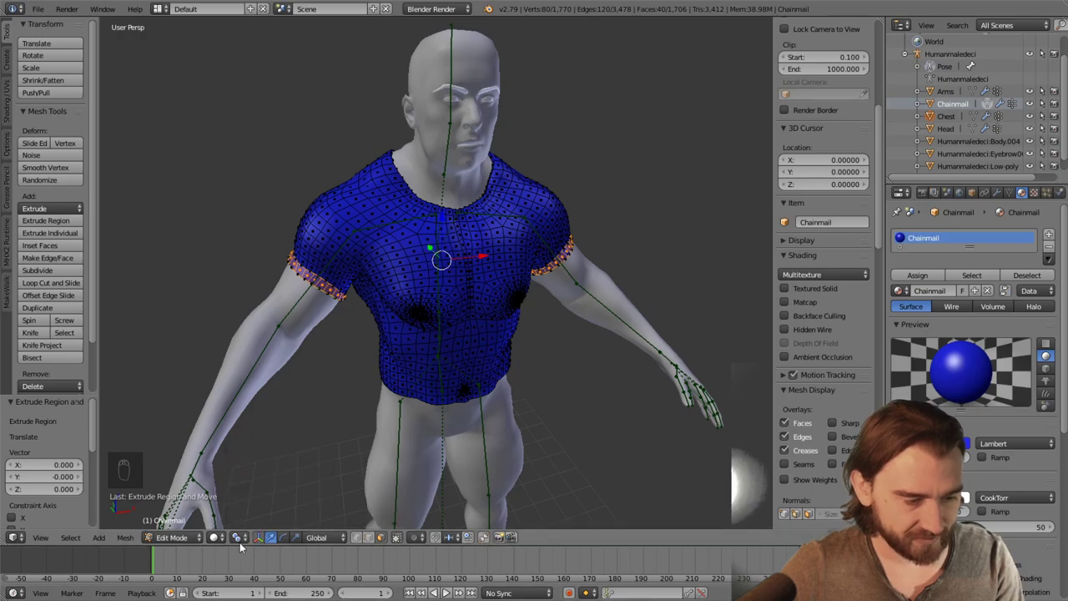
Switch to the scale manipulator and scale the extruded sleeve bands uniformly by 1.041
{"action": "left_click", "coordinate": [297, 537]}
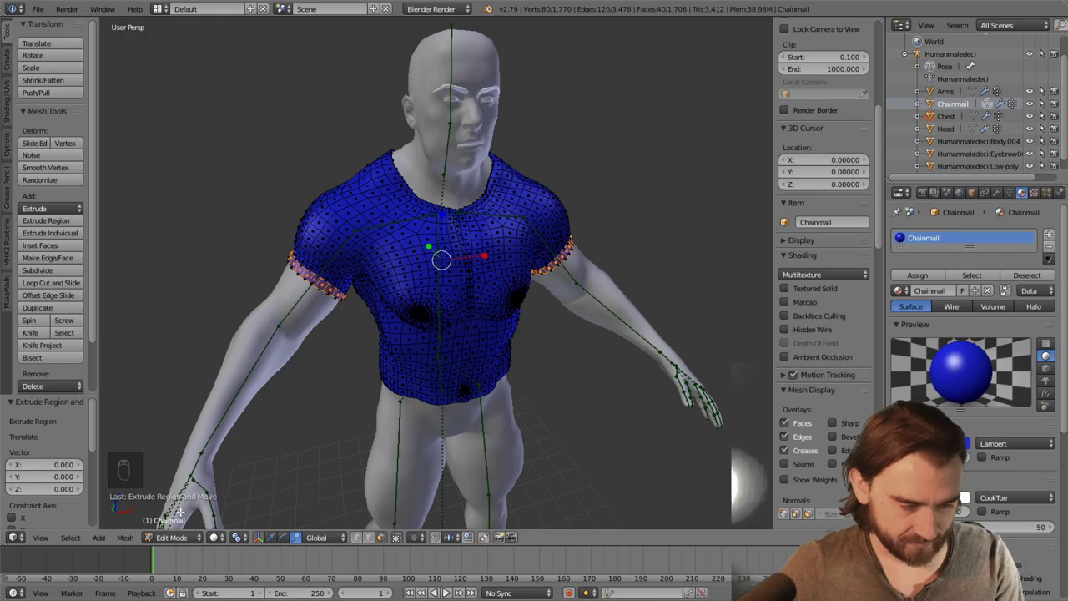
{"action": "middle_click_drag", "start_coordinate": [388, 264], "coordinate": [399, 272]}
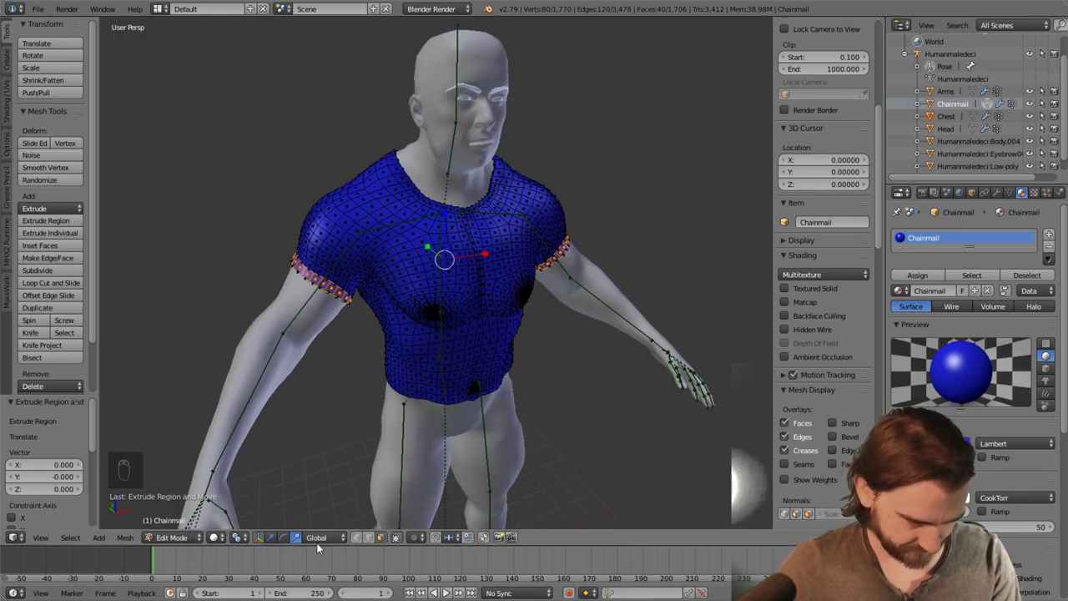
{"action": "middle_click_drag", "start_coordinate": [406, 357], "coordinate": [434, 220]}
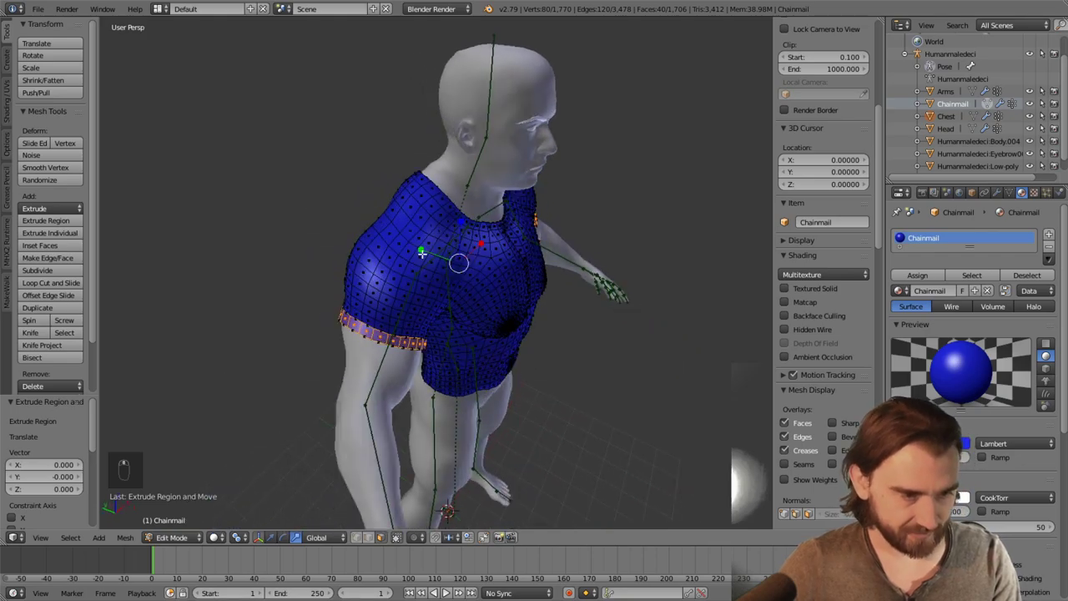
{"action": "key", "text": "s"}
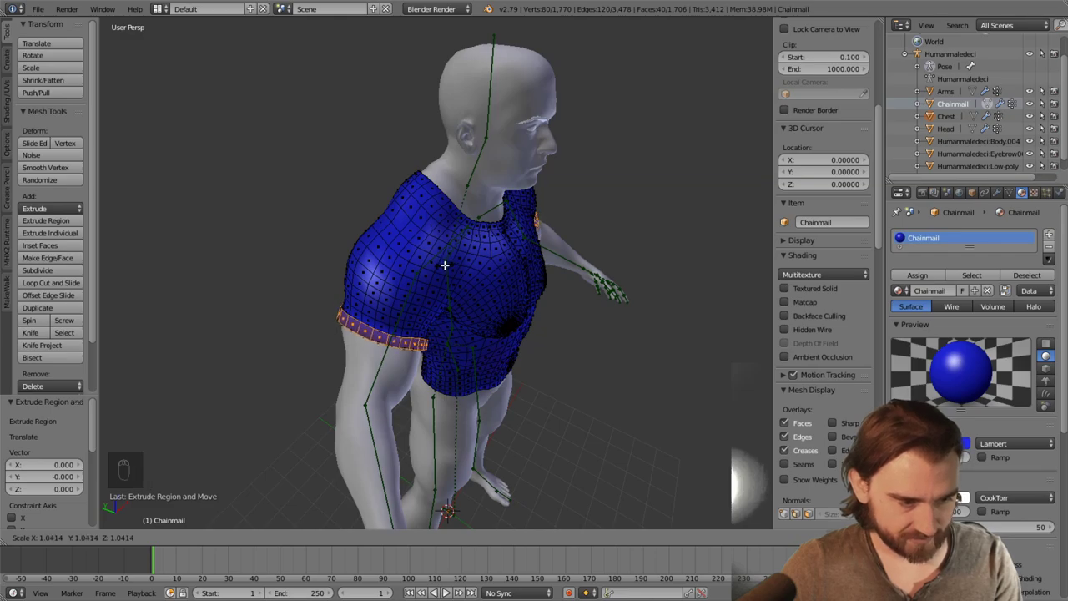
{"action": "left_click", "coordinate": [444, 264]}
Switch to vertex selection and try moving a single vertex on the left sleeve band's rim
{"action": "scroll", "coordinate": [408, 314], "scroll_direction": "up", "scroll_amount": 5}
{"action": "middle_click_drag", "start_coordinate": [408, 315], "coordinate": [363, 212]}
{"action": "left_click", "coordinate": [355, 538]}
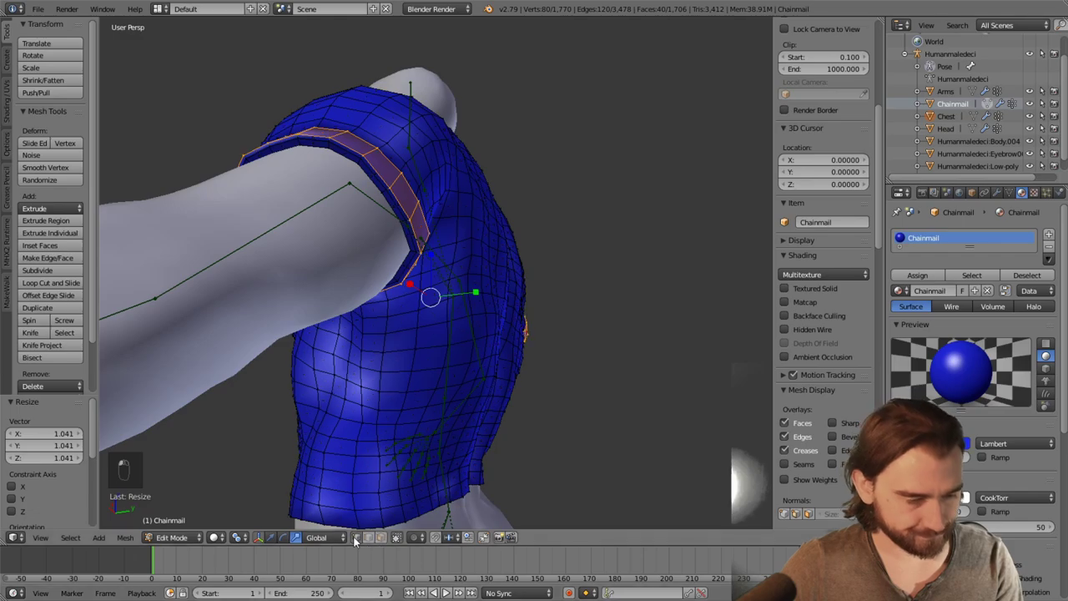
{"action": "right_click", "coordinate": [386, 170]}
{"action": "key", "text": "KP_Decimal"}
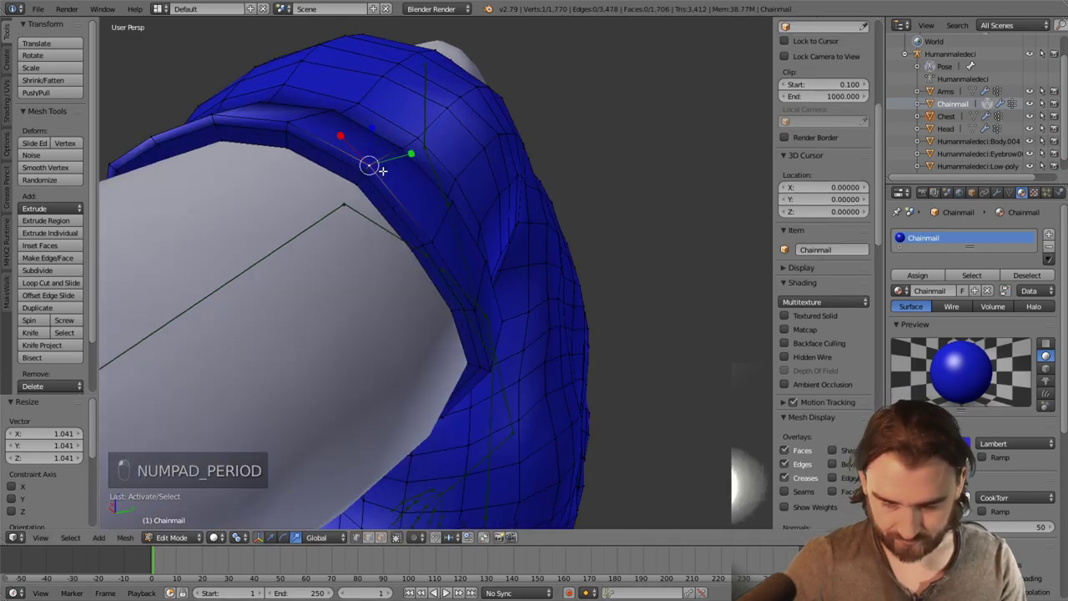
{"action": "scroll", "coordinate": [435, 271], "scroll_direction": "down", "scroll_amount": 4}
{"action": "middle_click_drag", "start_coordinate": [436, 269], "coordinate": [383, 226]}
{"action": "key", "text": "g"}
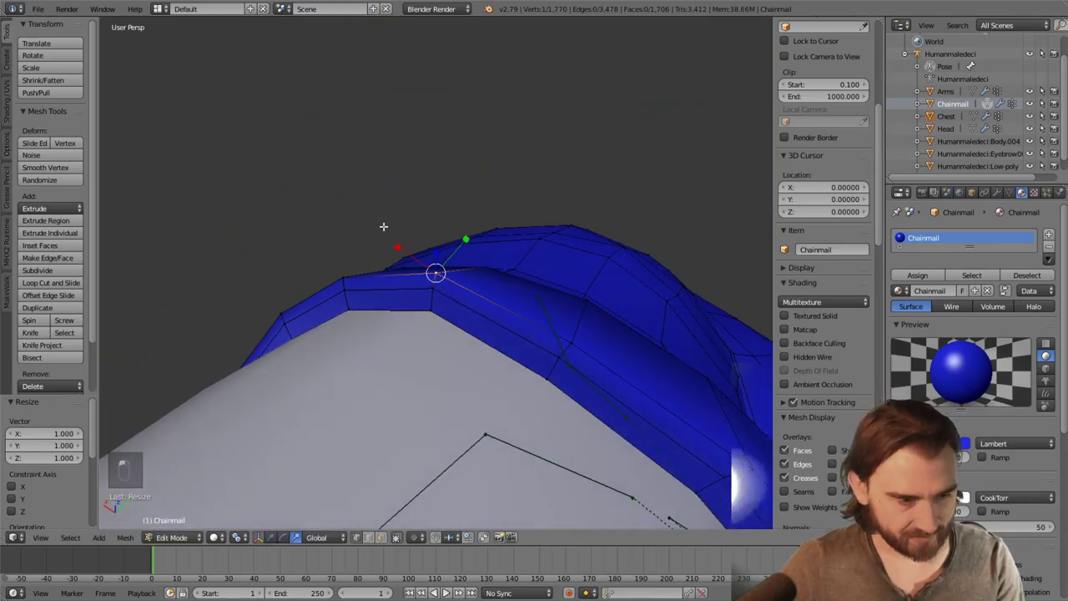
Select the vertex loop around the end of the left sleeve band and delete its vertices
{"action": "middle_click_drag", "start_coordinate": [432, 292], "coordinate": [373, 299]}
{"action": "middle_click_drag", "start_coordinate": [444, 342], "coordinate": [453, 369]}
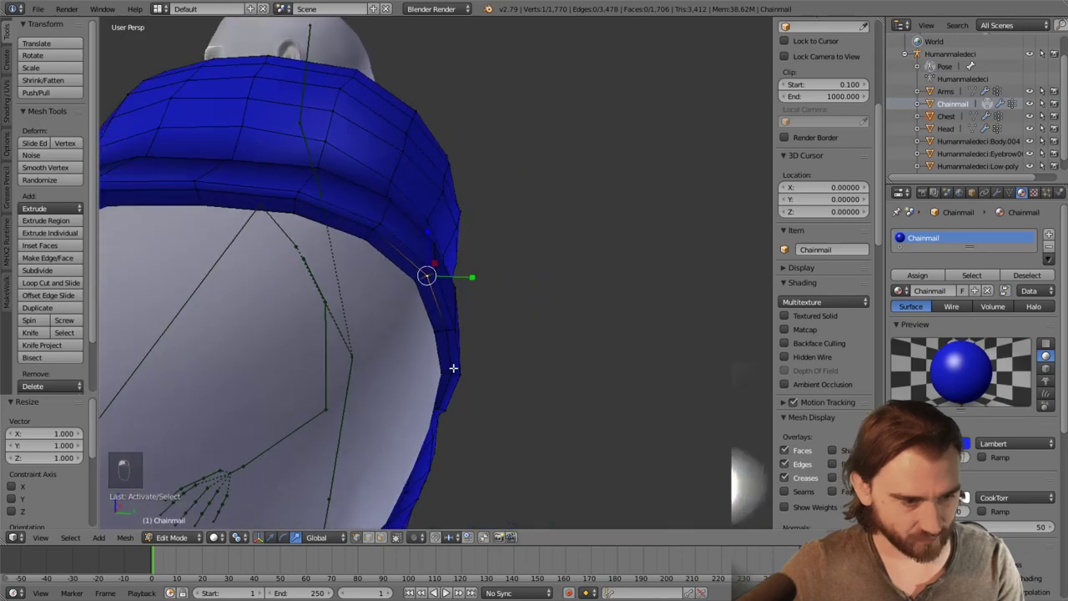
{"action": "right_click", "coordinate": [300, 212], "text": "ctrl"}
{"action": "scroll", "coordinate": [265, 227], "scroll_direction": "down", "scroll_amount": 4}
{"action": "middle_click_drag", "start_coordinate": [258, 231], "coordinate": [345, 265]}
{"action": "middle_click_drag", "start_coordinate": [349, 154], "coordinate": [252, 209]}
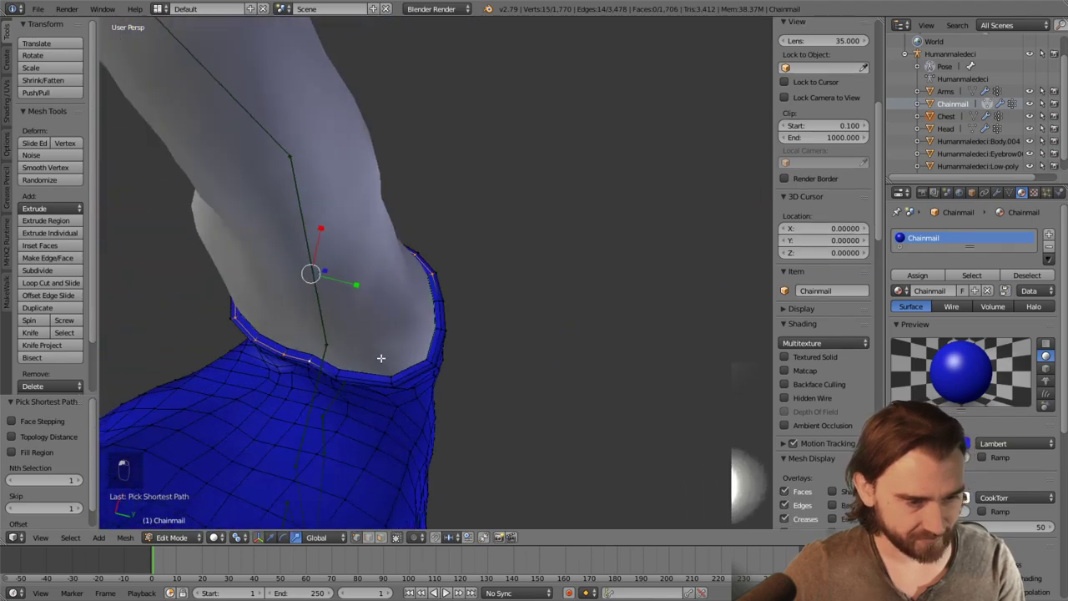
{"action": "middle_click_drag", "start_coordinate": [404, 376], "coordinate": [404, 342]}
{"action": "key", "text": "x"}
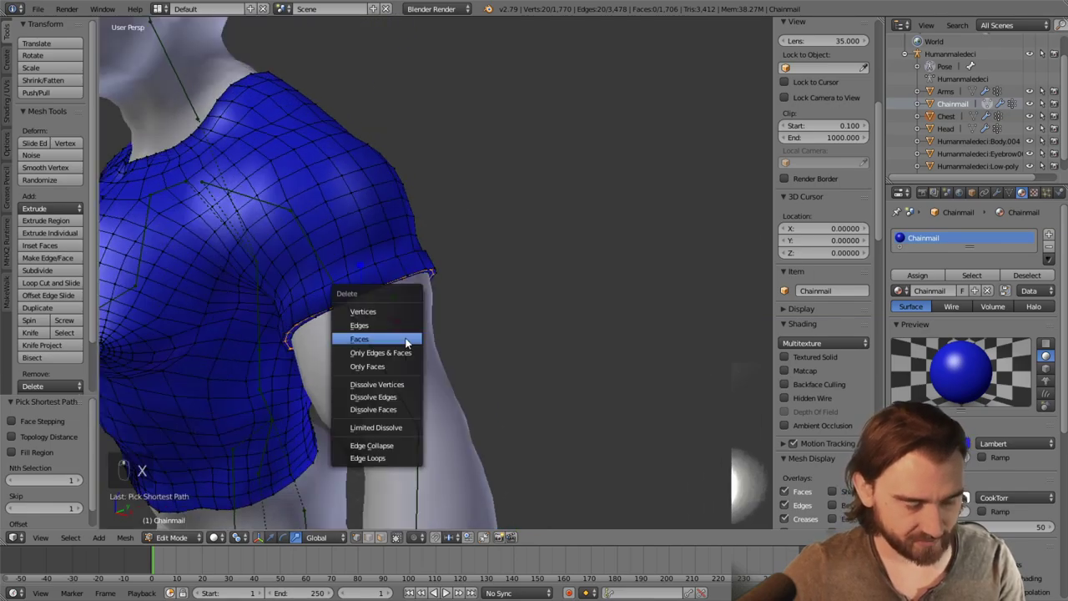
{"action": "left_click", "coordinate": [394, 309]}
Select the back part of the exposed inner edge loop at the left sleeve opening, undoing a wrong pick
{"action": "middle_click_drag", "start_coordinate": [464, 284], "coordinate": [398, 232]}
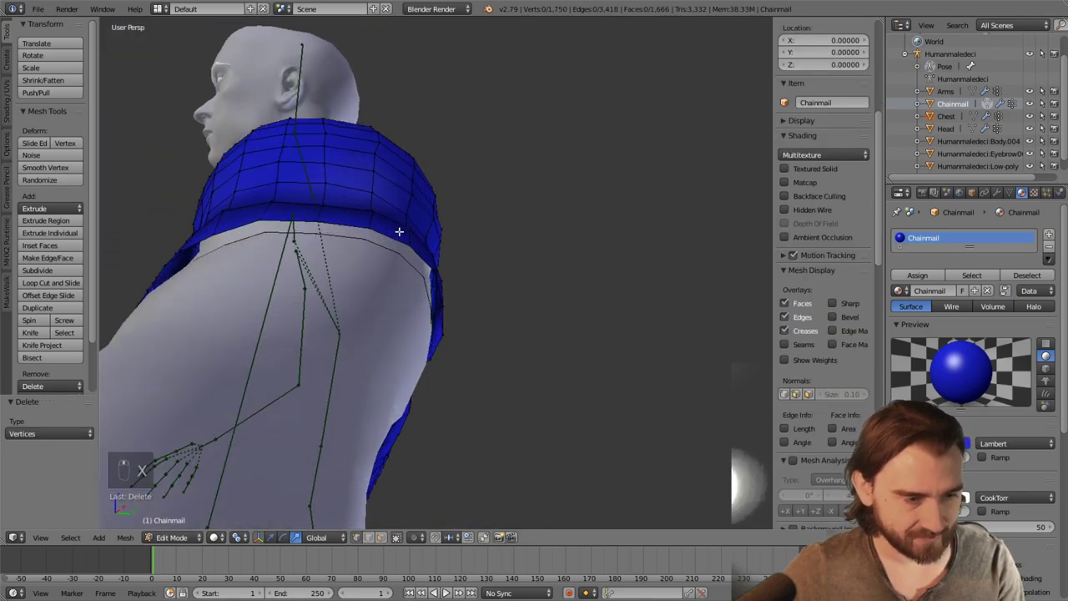
{"action": "key", "text": "a"}
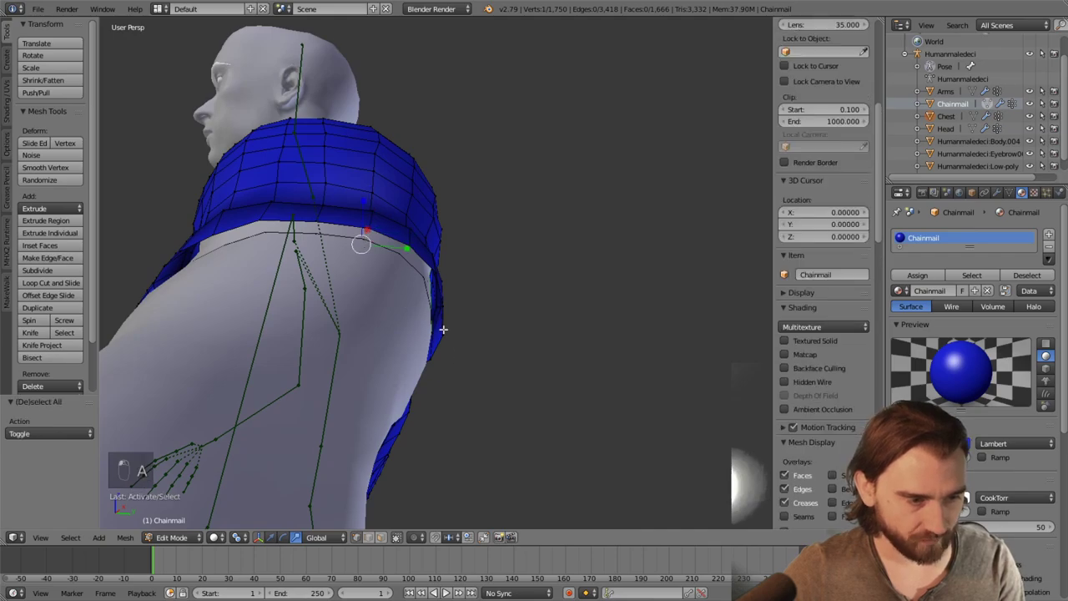
{"action": "middle_click_drag", "start_coordinate": [412, 312], "coordinate": [397, 325]}
{"action": "middle_click_drag", "start_coordinate": [372, 507], "coordinate": [421, 329]}
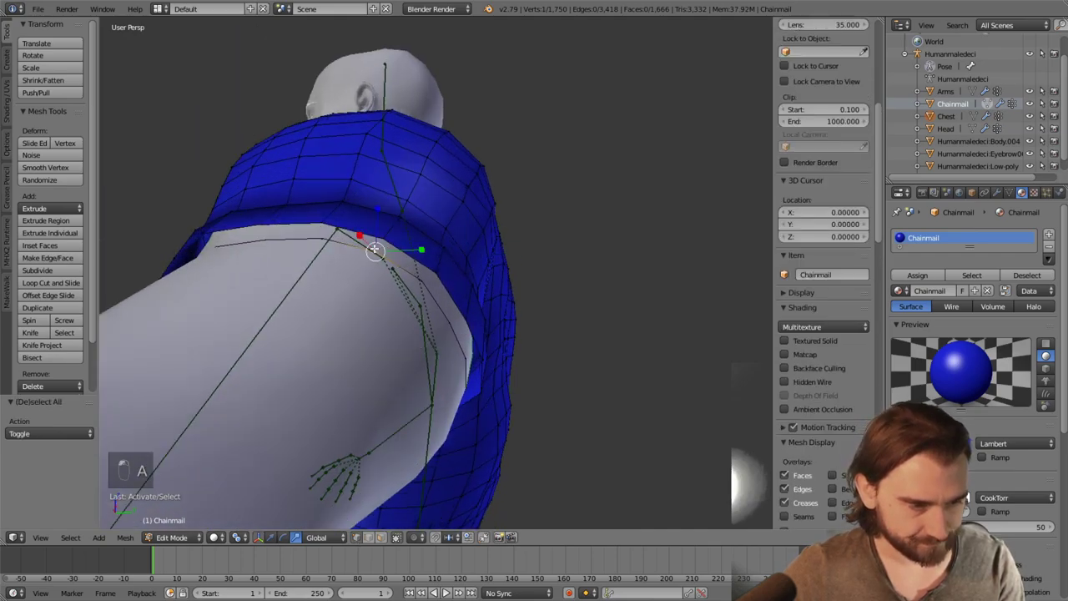
{"action": "middle_click_drag", "start_coordinate": [421, 280], "coordinate": [476, 292]}
{"action": "left_click", "coordinate": [310, 302], "text": "ctrl"}
{"action": "middle_click_drag", "start_coordinate": [387, 247], "coordinate": [427, 275]}
{"action": "key", "text": "ctrl+z"}
{"action": "right_click", "coordinate": [366, 240], "text": "ctrl"}
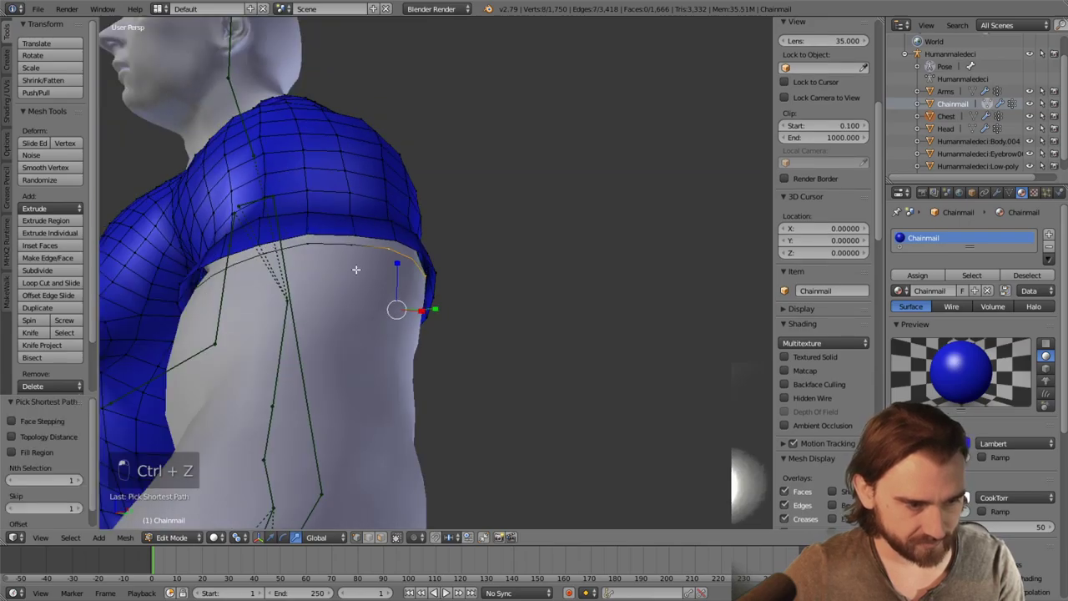
Extend the inner edge loop selection around the front and underside of the left sleeve opening
{"action": "key", "text": "z"}
{"action": "mouse_move", "coordinate": [356, 269]}
{"action": "middle_mouse_down"}
{"action": "mouse_move", "coordinate": [279, 312]}
{"action": "mouse_move", "coordinate": [311, 248]}
{"action": "mouse_move", "coordinate": [475, 305]}
{"action": "mouse_move", "coordinate": [501, 302]}
{"action": "mouse_move", "coordinate": [319, 303]}
{"action": "mouse_move", "coordinate": [367, 285]}
{"action": "middle_mouse_up"}
{"action": "key", "text": "z"}
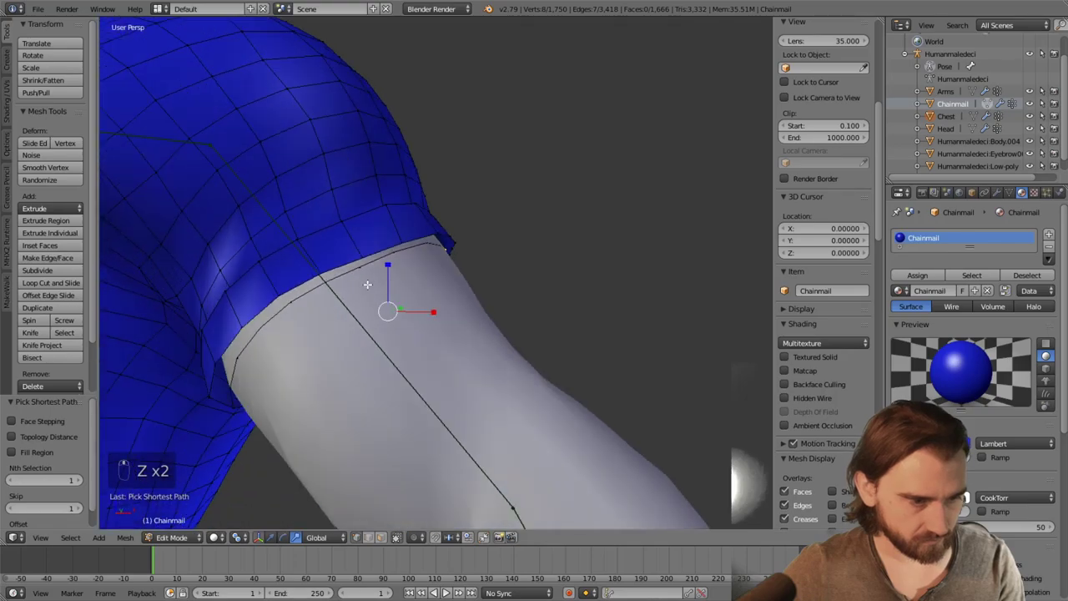
{"action": "right_click", "coordinate": [288, 303], "text": "ctrl"}
{"action": "middle_click_drag", "start_coordinate": [269, 298], "coordinate": [377, 213]}
{"action": "right_click", "coordinate": [410, 219], "text": "ctrl"}
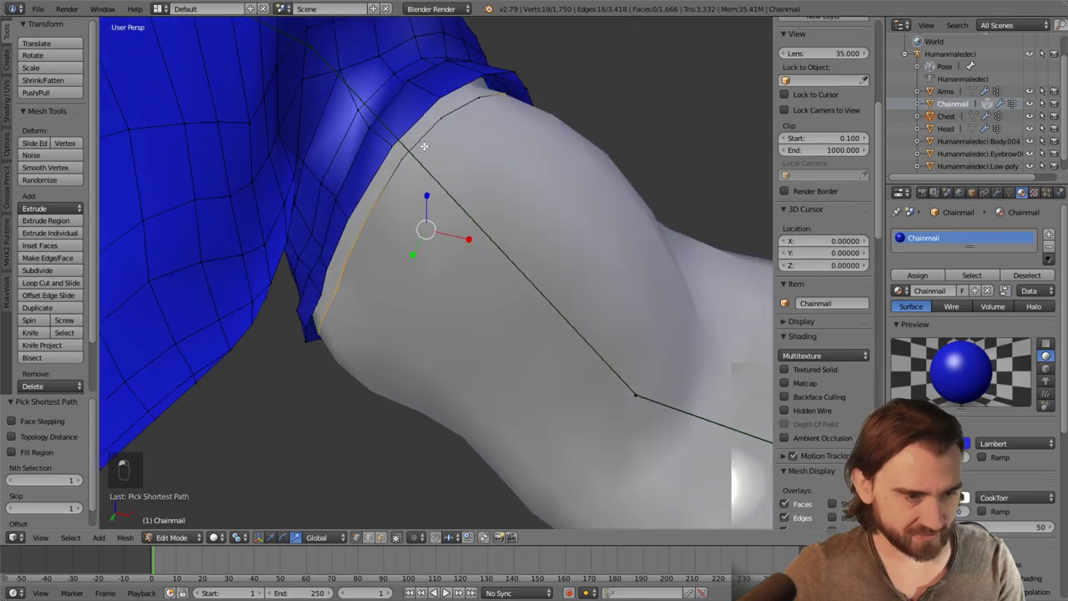
{"action": "right_click", "coordinate": [451, 111], "text": "ctrl"}
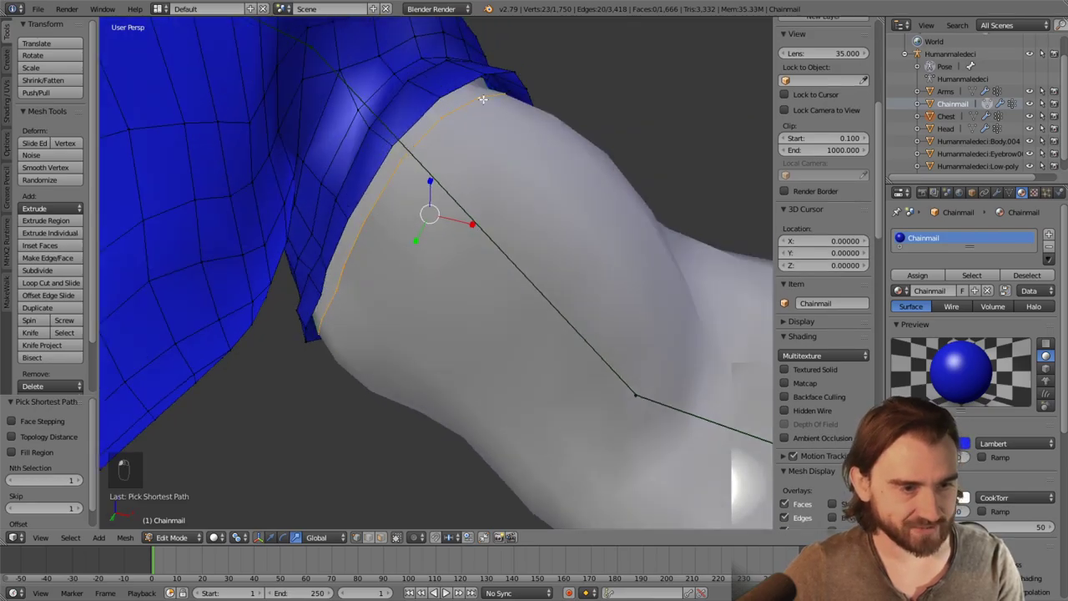
Undo the last selection change and continue the path selection along the left sleeve's open edge
{"action": "key", "text": "z"}
{"action": "mouse_move", "coordinate": [482, 99]}
{"action": "middle_mouse_down"}
{"action": "mouse_move", "coordinate": [596, 179]}
{"action": "mouse_move", "coordinate": [436, 238]}
{"action": "mouse_move", "coordinate": [453, 186]}
{"action": "mouse_move", "coordinate": [434, 238]}
{"action": "middle_mouse_up"}
{"action": "key", "text": "z"}
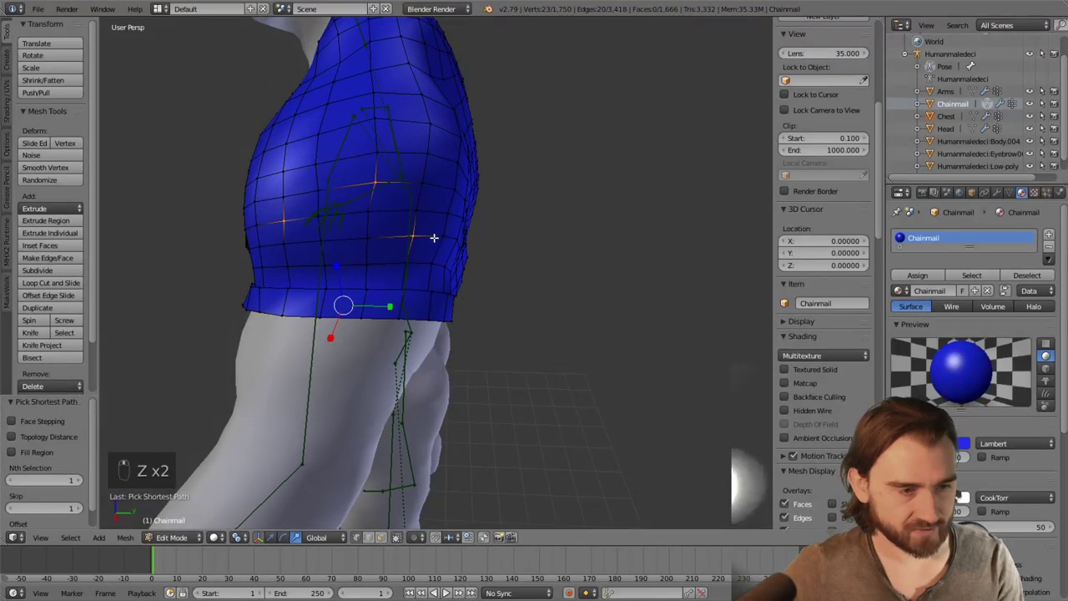
{"action": "middle_click_drag", "start_coordinate": [292, 220], "coordinate": [474, 331]}
{"action": "key", "text": "ctrl+z"}
{"action": "right_click", "coordinate": [392, 292], "text": "ctrl"}
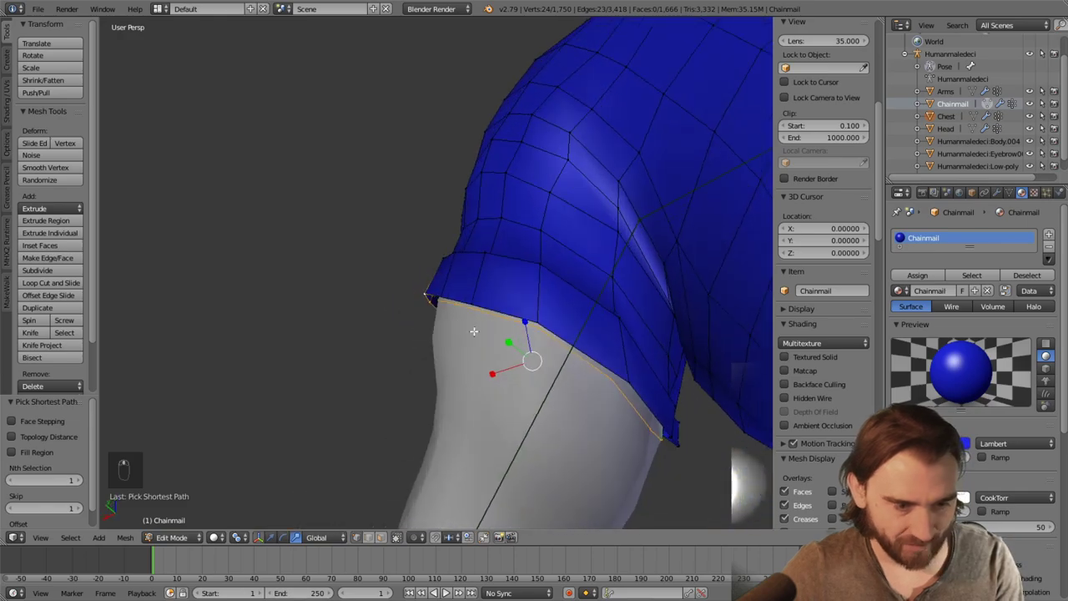
Complete the selection of both open edge loops around the left sleeve opening
{"action": "mouse_move", "coordinate": [537, 318]}
{"action": "middle_mouse_down"}
{"action": "mouse_move", "coordinate": [673, 305]}
{"action": "mouse_move", "coordinate": [582, 292]}
{"action": "mouse_move", "coordinate": [550, 324]}
{"action": "middle_mouse_up"}
{"action": "right_click", "coordinate": [492, 274], "text": "ctrl"}
{"action": "middle_click_drag", "start_coordinate": [491, 274], "coordinate": [464, 296]}
{"action": "right_click", "coordinate": [437, 296], "text": "ctrl"}
{"action": "scroll", "coordinate": [437, 296], "scroll_direction": "down", "scroll_amount": 4}
{"action": "scroll", "coordinate": [441, 302], "scroll_direction": "up", "scroll_amount": 3}
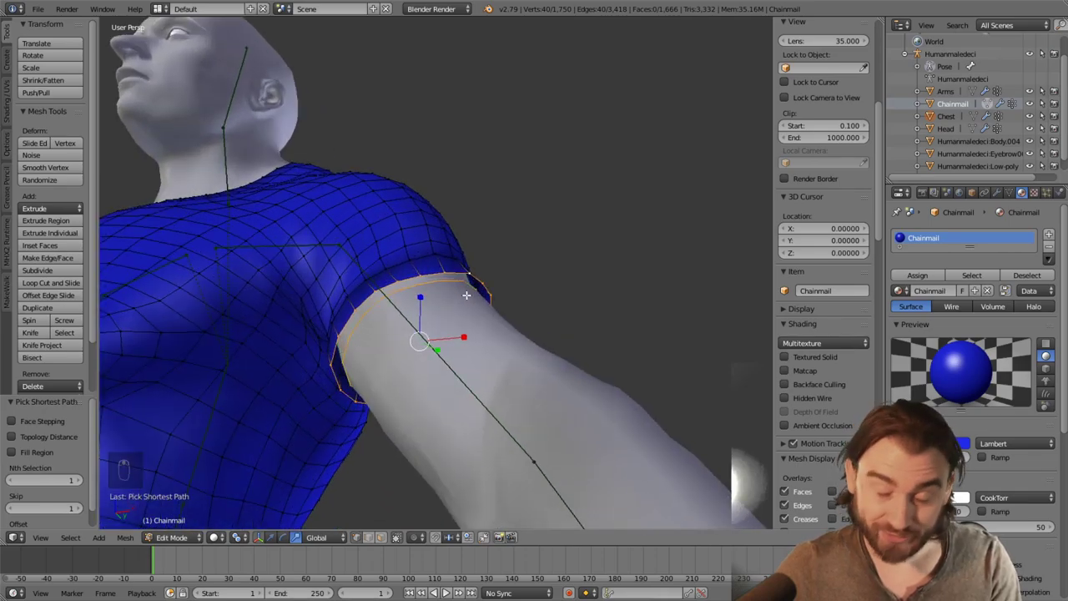
Join the two selected sleeve loops with Bridge Edge Loops and clear the selection
{"action": "key", "text": "w"}
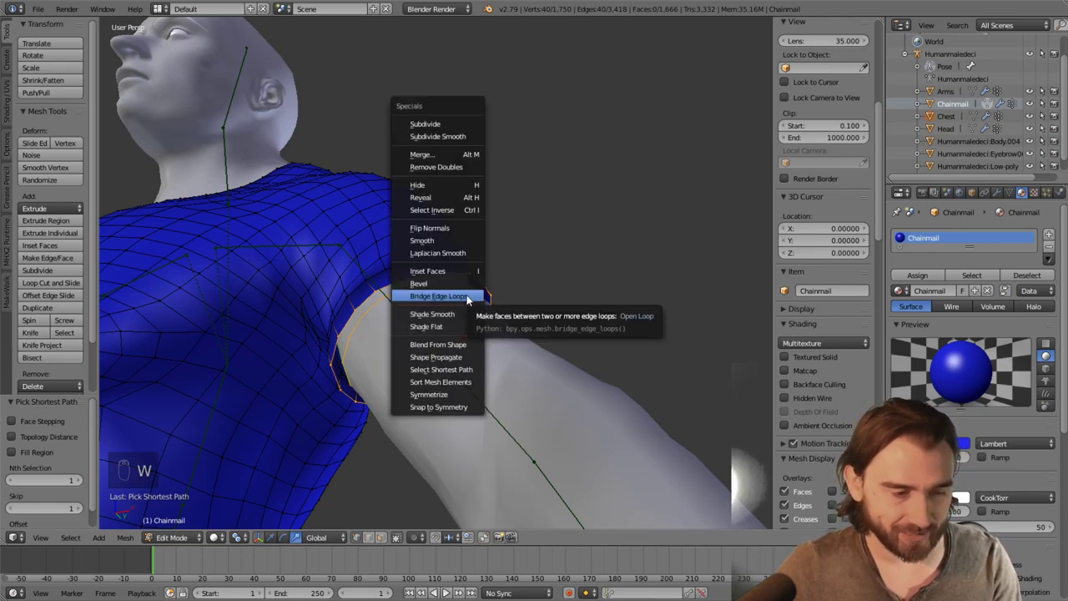
{"action": "left_click", "coordinate": [466, 294]}
{"action": "mouse_move", "coordinate": [466, 295]}
{"action": "middle_mouse_down"}
{"action": "mouse_move", "coordinate": [467, 308]}
{"action": "mouse_move", "coordinate": [434, 310]}
{"action": "mouse_move", "coordinate": [400, 250]}
{"action": "mouse_move", "coordinate": [375, 300]}
{"action": "mouse_move", "coordinate": [353, 162]}
{"action": "mouse_move", "coordinate": [451, 186]}
{"action": "mouse_move", "coordinate": [436, 278]}
{"action": "mouse_move", "coordinate": [470, 312]}
{"action": "mouse_move", "coordinate": [399, 260]}
{"action": "mouse_move", "coordinate": [476, 312]}
{"action": "middle_mouse_up"}
{"action": "key", "text": "a"}
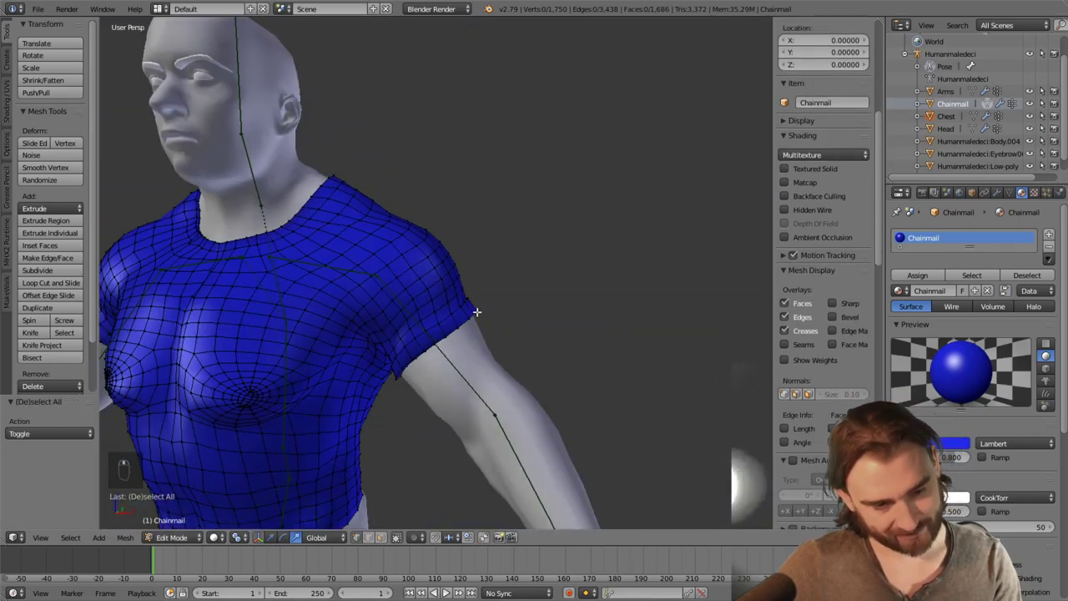
{"action": "scroll", "coordinate": [489, 316], "scroll_direction": "up", "scroll_amount": 2}
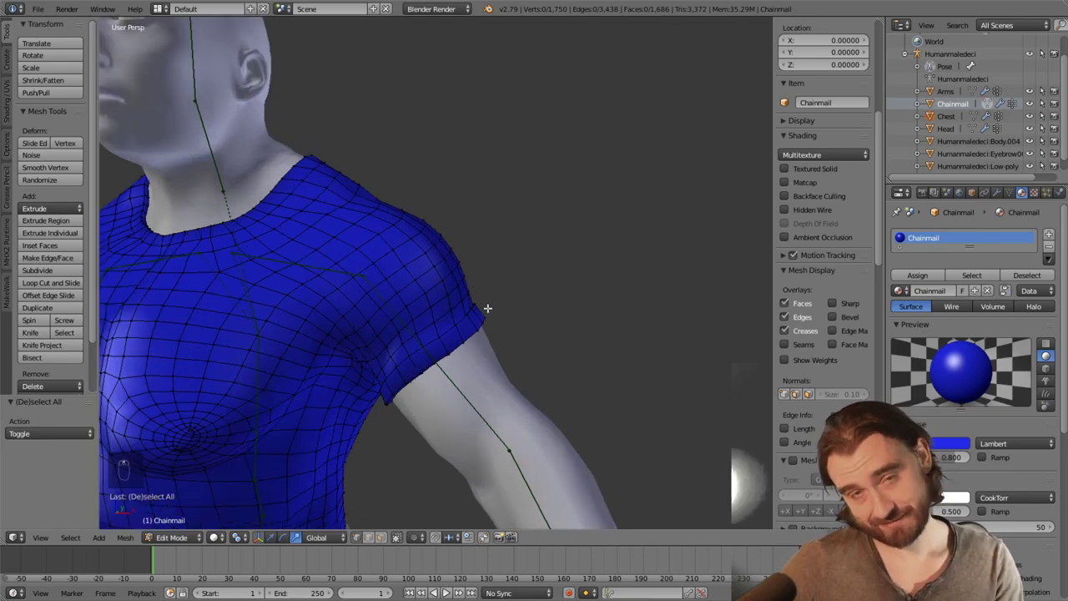
Inspect the Chainmail shirt from several sides and return it to Object Mode
{"action": "scroll", "coordinate": [401, 343], "scroll_direction": "down", "scroll_amount": 2}
{"action": "middle_click_drag", "start_coordinate": [401, 343], "coordinate": [501, 296]}
{"action": "scroll", "coordinate": [500, 298], "scroll_direction": "down", "scroll_amount": 3}
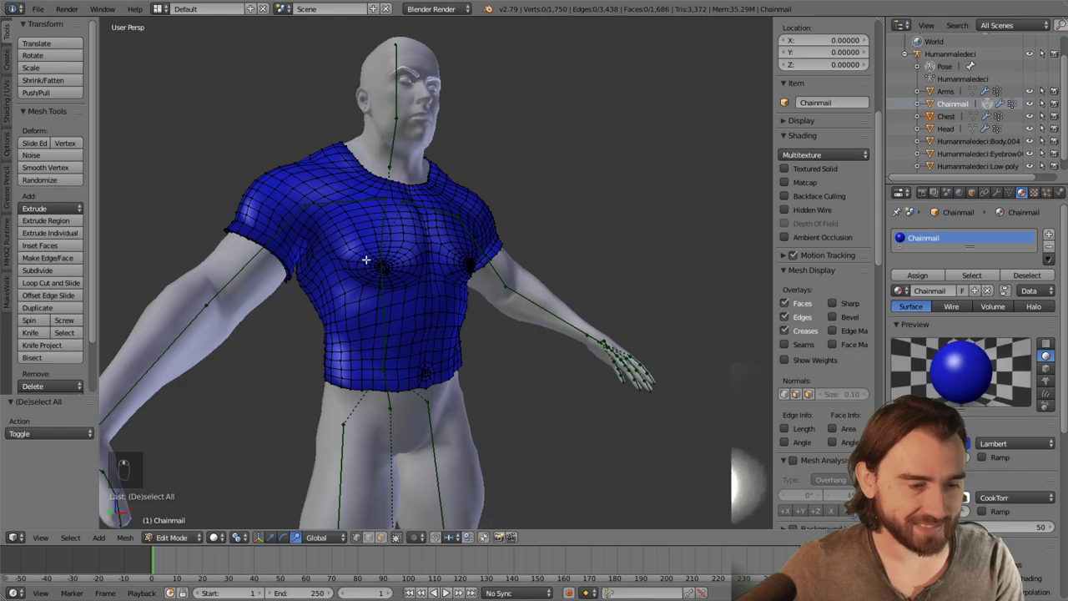
{"action": "middle_click_drag", "start_coordinate": [365, 260], "coordinate": [410, 232]}
{"action": "mouse_move", "coordinate": [384, 283]}
{"action": "middle_mouse_down"}
{"action": "mouse_move", "coordinate": [234, 248]}
{"action": "mouse_move", "coordinate": [273, 207]}
{"action": "mouse_move", "coordinate": [367, 286]}
{"action": "mouse_move", "coordinate": [379, 262]}
{"action": "middle_mouse_up"}
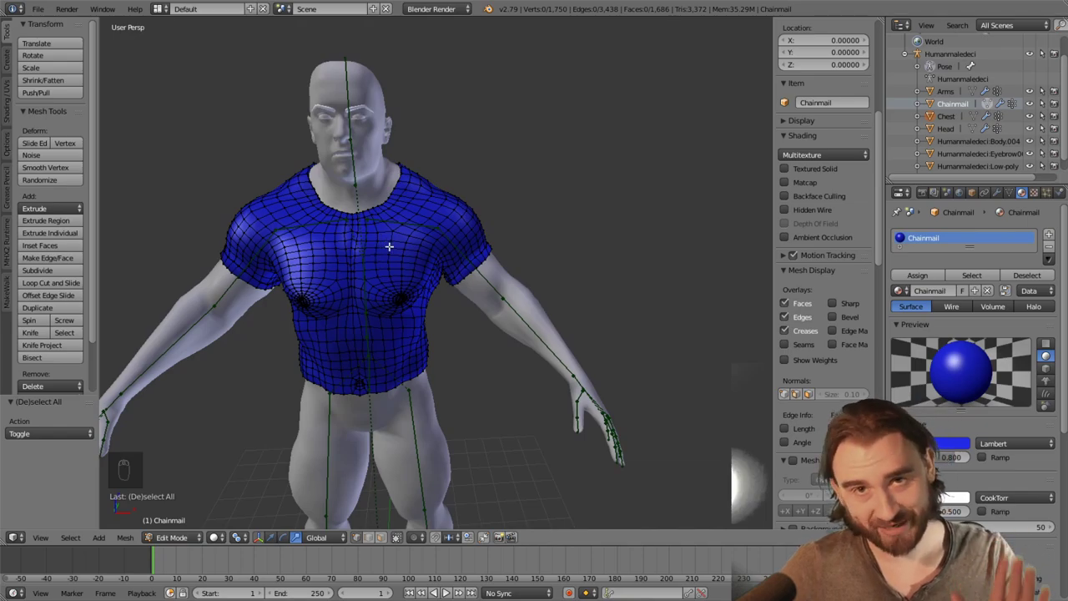
{"action": "middle_click_drag", "start_coordinate": [446, 283], "coordinate": [507, 211]}
{"action": "scroll", "coordinate": [506, 211], "scroll_direction": "down", "scroll_amount": 4}
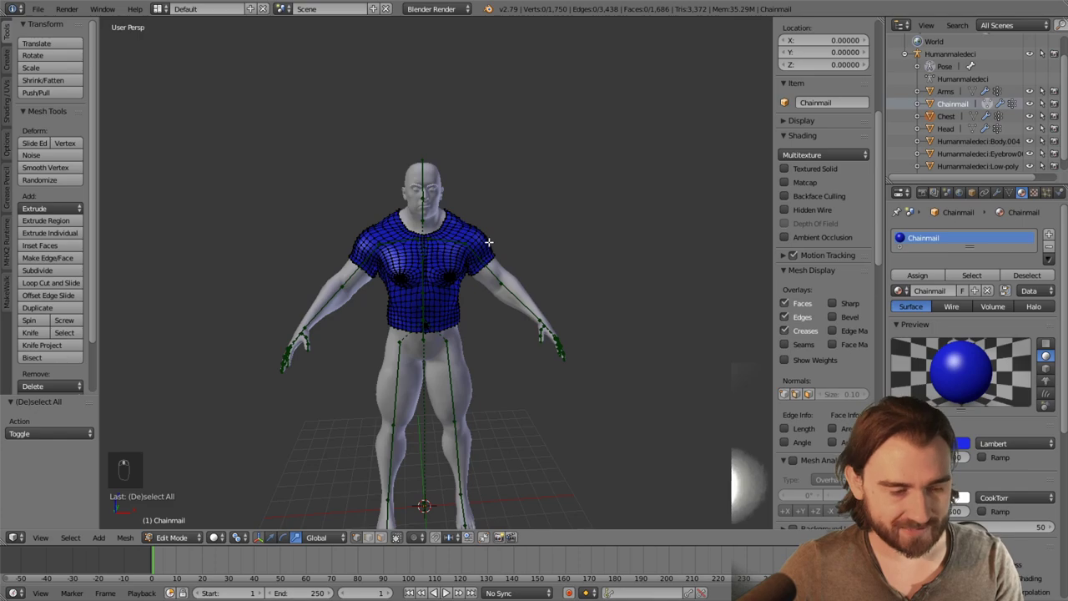
{"action": "left_click", "coordinate": [185, 540]}
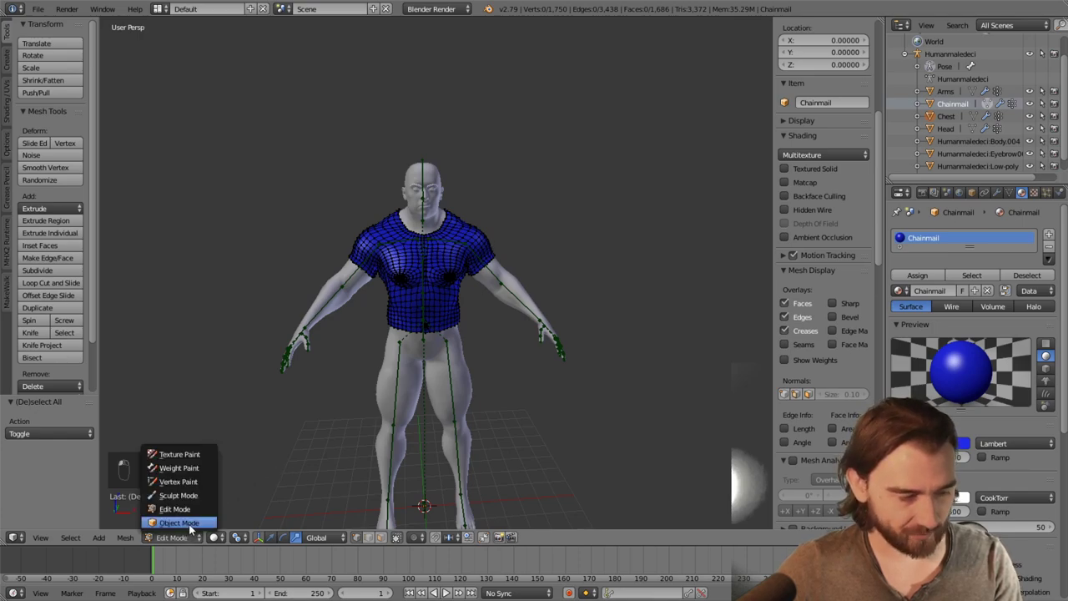
{"action": "left_click", "coordinate": [188, 523]}
Select the Humanmaledeci armature and switch it to Pose Mode
{"action": "scroll", "coordinate": [502, 371], "scroll_direction": "up", "scroll_amount": 1}
{"action": "middle_click_drag", "start_coordinate": [507, 380], "coordinate": [450, 321]}
{"action": "right_click", "coordinate": [442, 274]}
{"action": "middle_click_drag", "start_coordinate": [441, 273], "coordinate": [483, 289]}
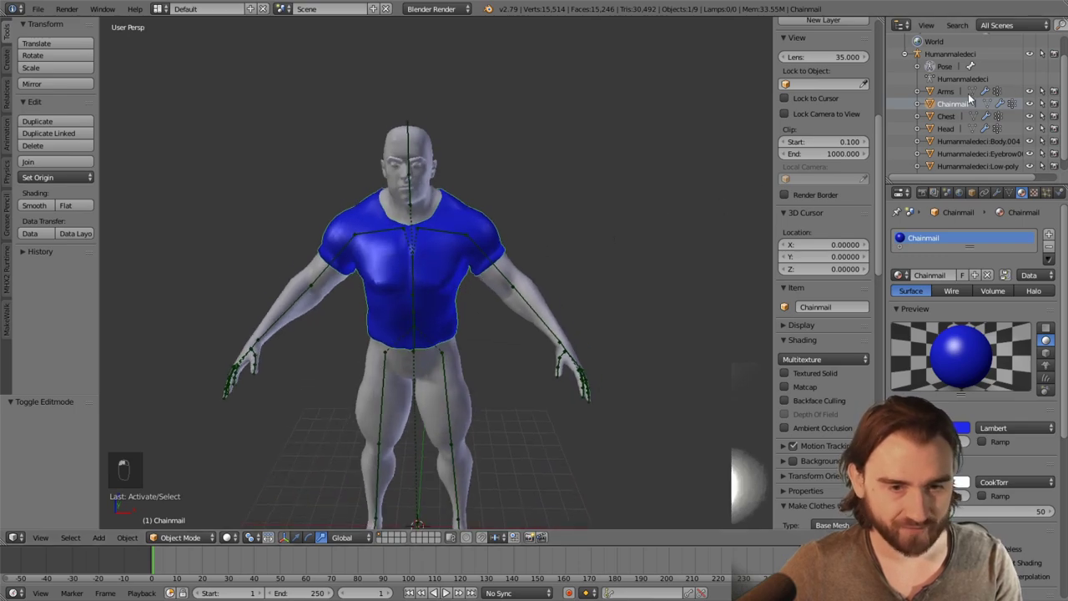
{"action": "left_click", "coordinate": [944, 67]}
{"action": "right_click", "coordinate": [418, 280]}
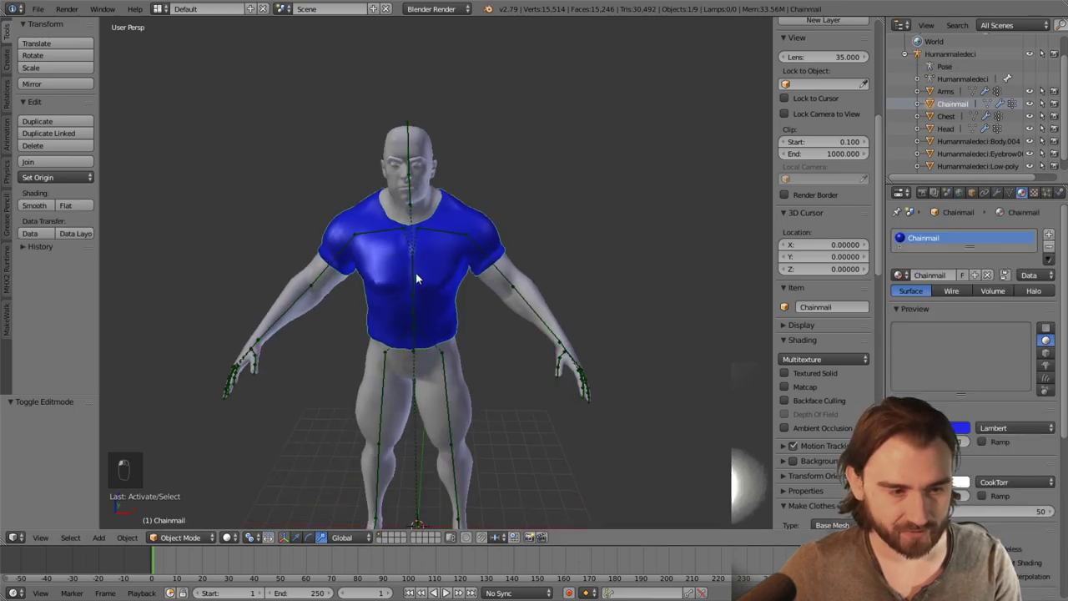
{"action": "left_click", "coordinate": [948, 53]}
{"action": "left_click", "coordinate": [180, 538]}
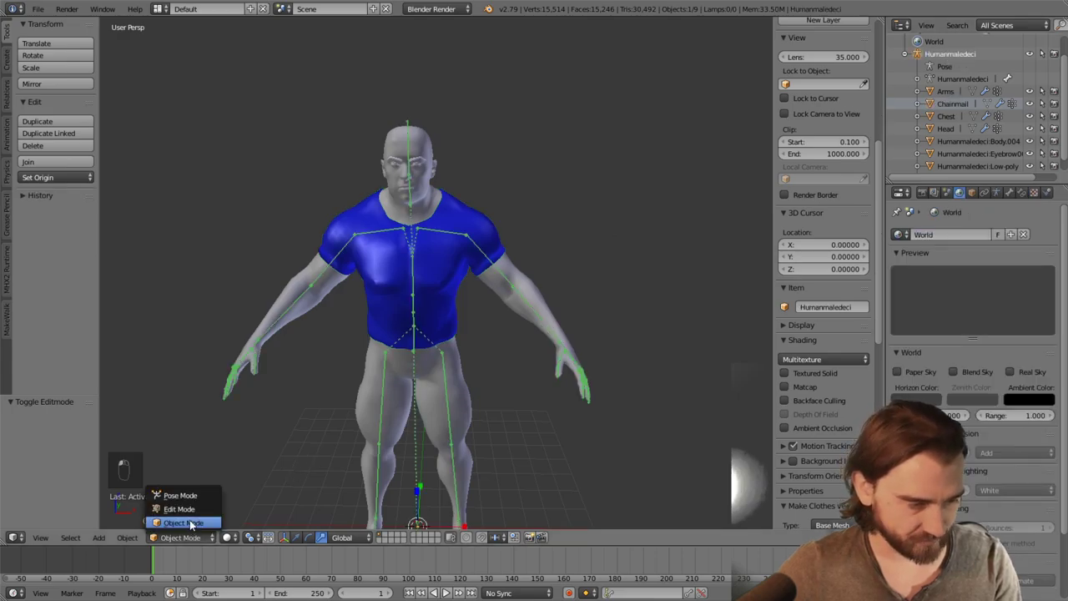
{"action": "left_click", "coordinate": [189, 492]}
Examine the Chainmail shirt's bone weights in Weight Paint mode and return to Object Mode
{"action": "scroll", "coordinate": [379, 315], "scroll_direction": "up", "scroll_amount": 3}
{"action": "scroll", "coordinate": [486, 314], "scroll_direction": "down", "scroll_amount": 4}
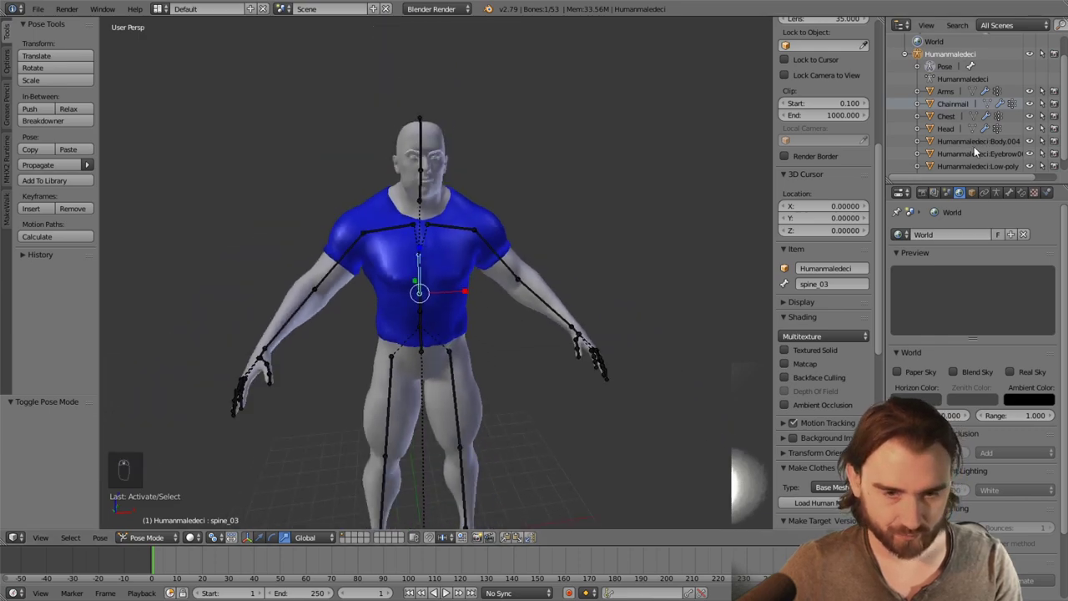
{"action": "scroll", "coordinate": [972, 144], "scroll_direction": "down", "scroll_amount": 1}
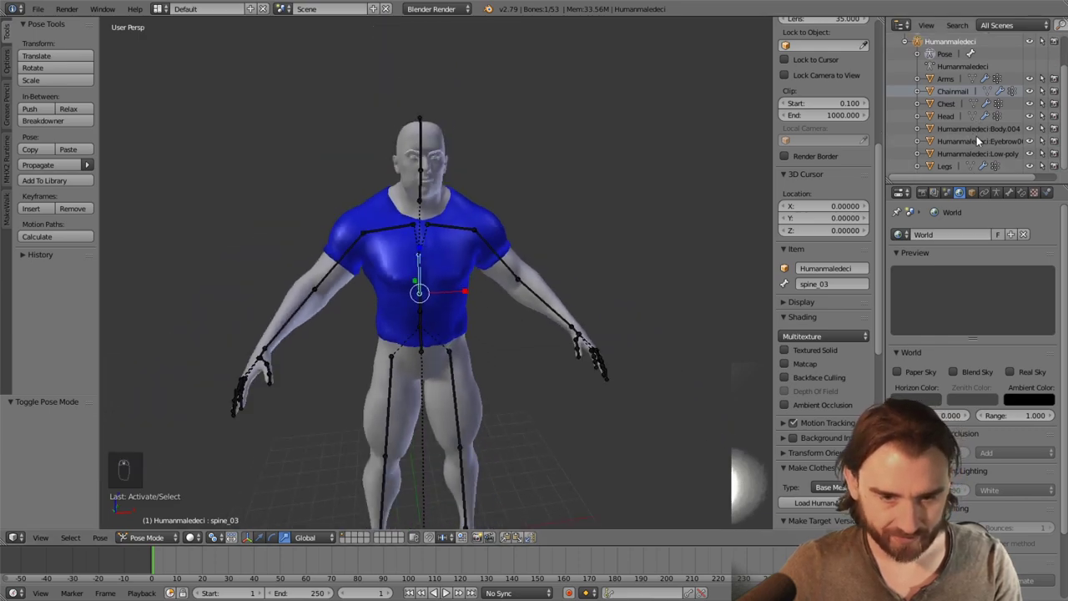
{"action": "left_click", "coordinate": [955, 91]}
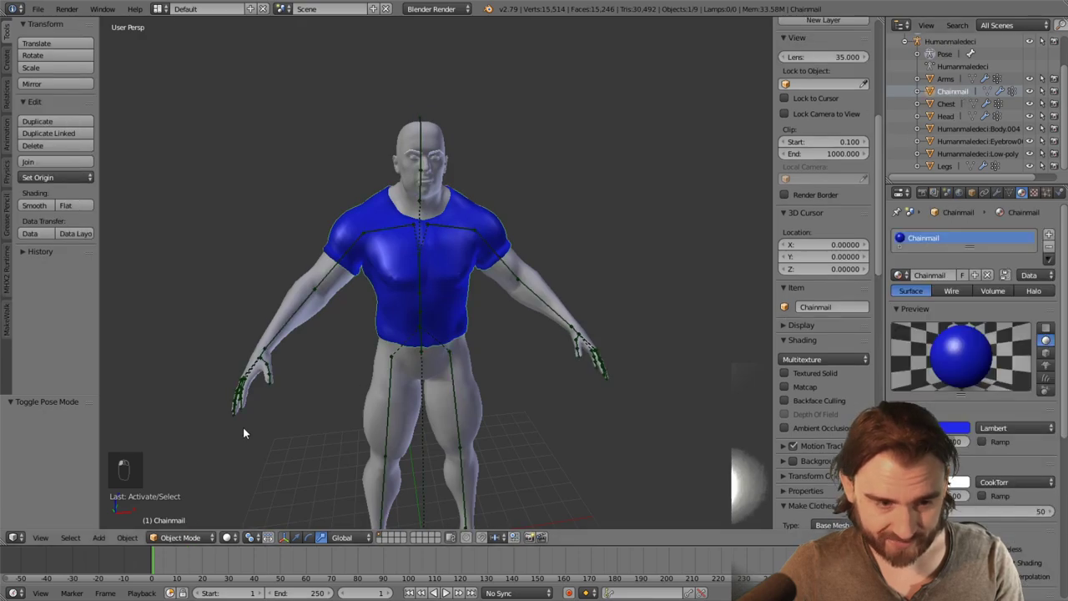
{"action": "left_click", "coordinate": [183, 541]}
{"action": "left_click", "coordinate": [179, 465]}
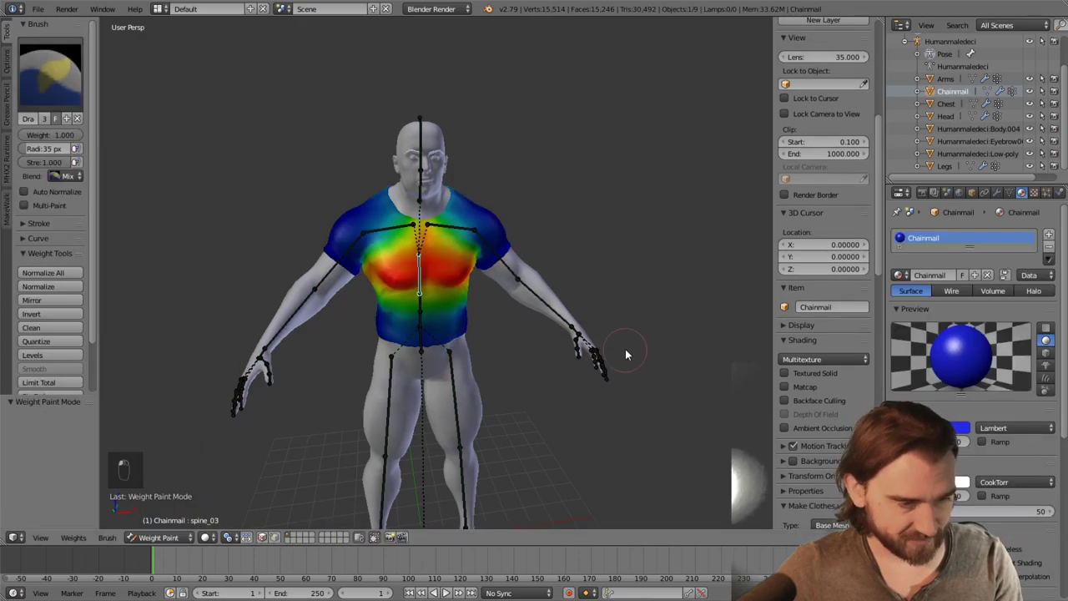
{"action": "mouse_move", "coordinate": [625, 348]}
{"action": "middle_mouse_down"}
{"action": "mouse_move", "coordinate": [464, 348]}
{"action": "mouse_move", "coordinate": [300, 322]}
{"action": "mouse_move", "coordinate": [317, 389]}
{"action": "mouse_move", "coordinate": [476, 374]}
{"action": "mouse_move", "coordinate": [628, 317]}
{"action": "mouse_move", "coordinate": [617, 357]}
{"action": "middle_mouse_up"}
{"action": "scroll", "coordinate": [628, 317], "scroll_direction": "up", "scroll_amount": 3}
{"action": "scroll", "coordinate": [618, 357], "scroll_direction": "down", "scroll_amount": 2}
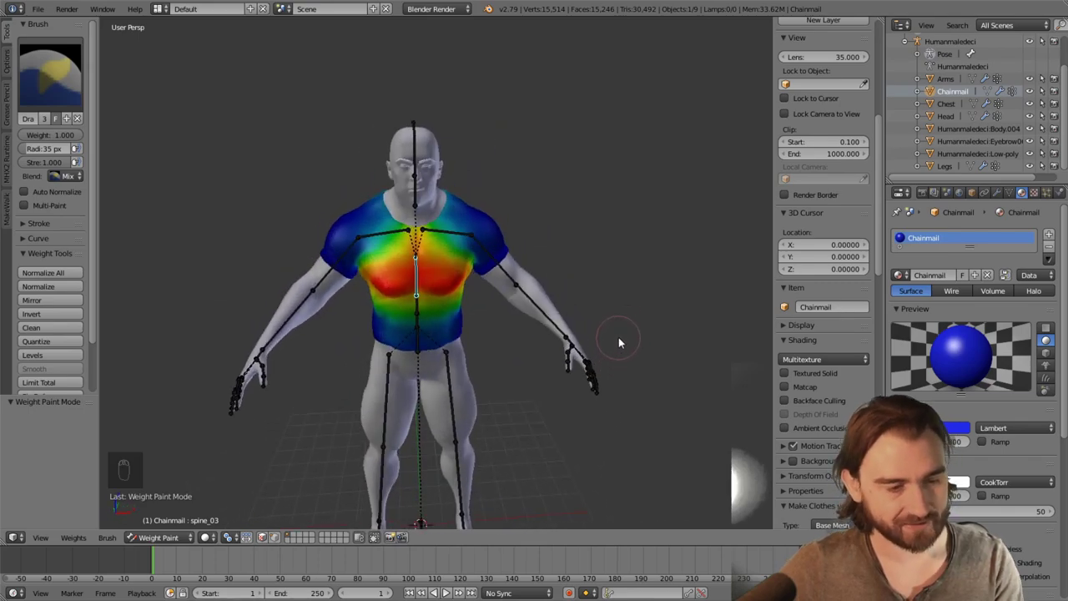
{"action": "left_click", "coordinate": [166, 536]}
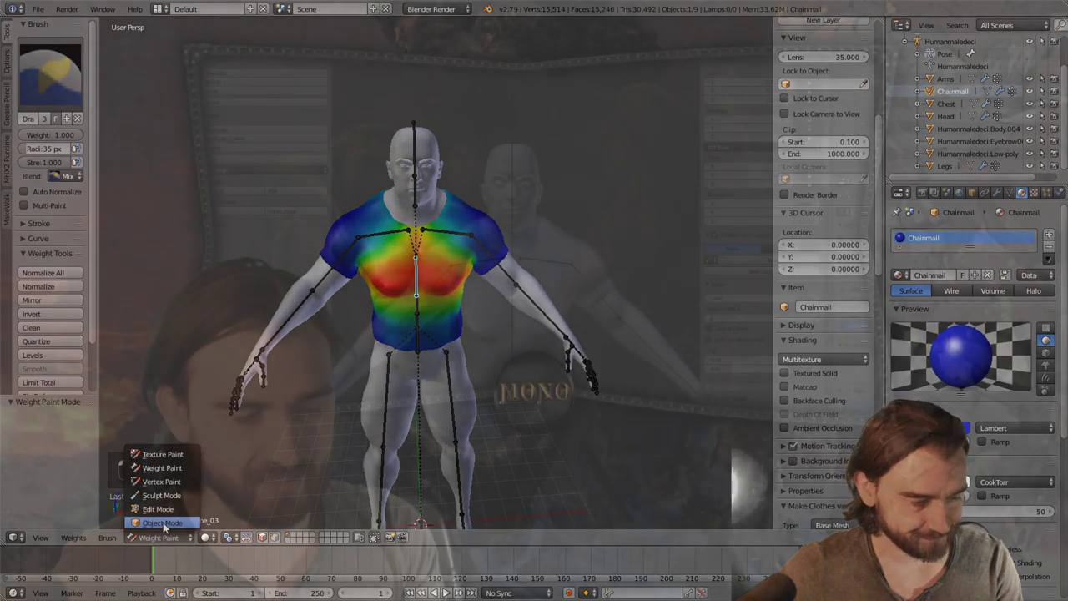
{"action": "left_click", "coordinate": [171, 522]}
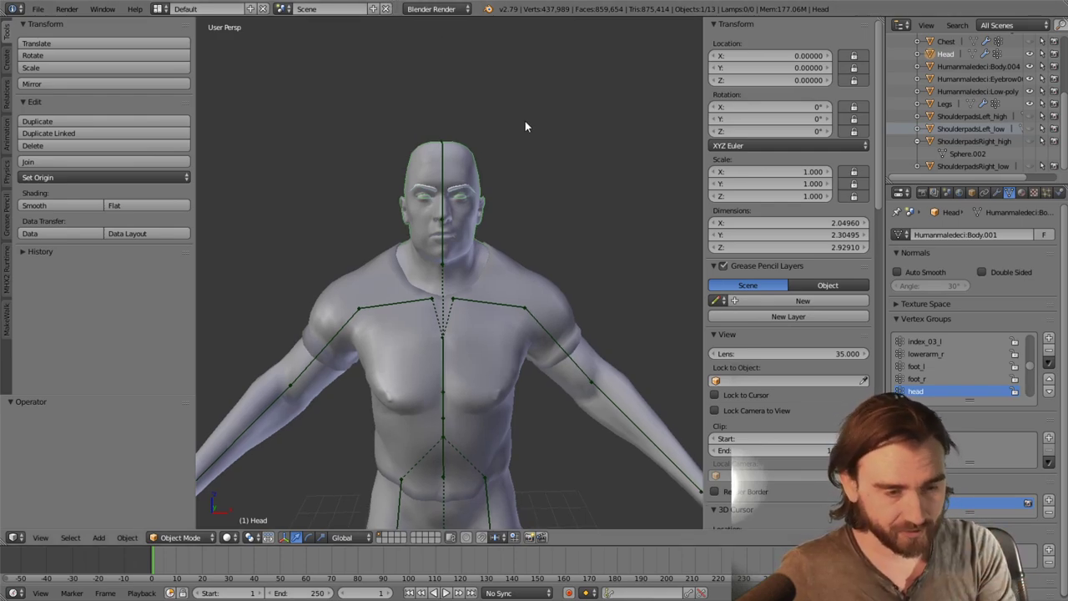
Add a Basis shape key and a second shape key to the Head mesh
{"action": "middle_click_drag", "start_coordinate": [525, 121], "coordinate": [361, 188]}
{"action": "middle_click_drag", "start_coordinate": [448, 145], "coordinate": [521, 177]}
{"action": "scroll", "coordinate": [507, 111], "scroll_direction": "up", "scroll_amount": 2}
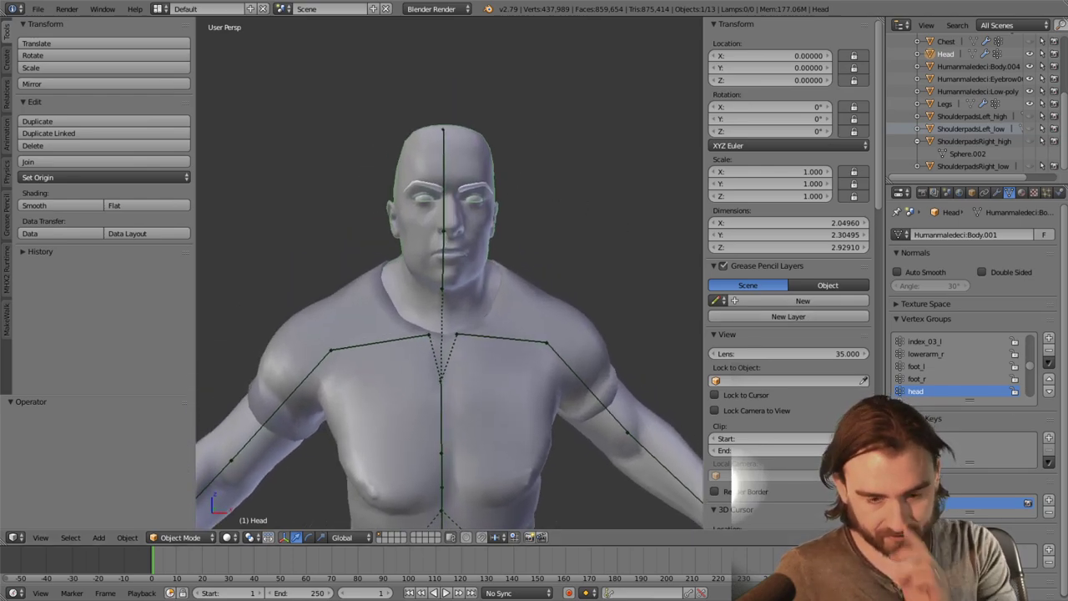
{"action": "left_click", "coordinate": [1048, 438]}
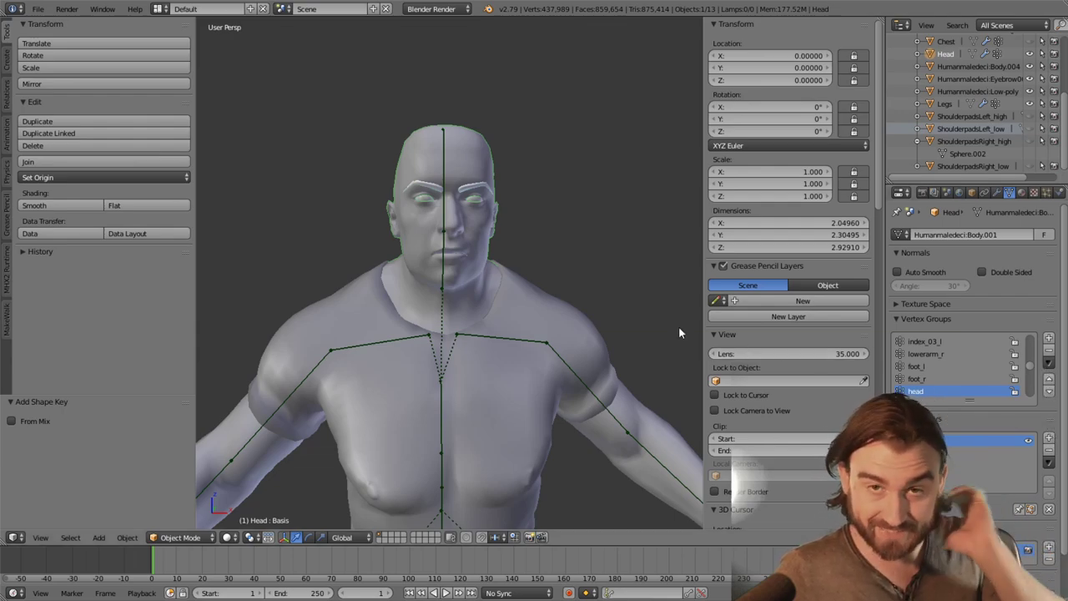
{"action": "left_click", "coordinate": [1048, 438]}
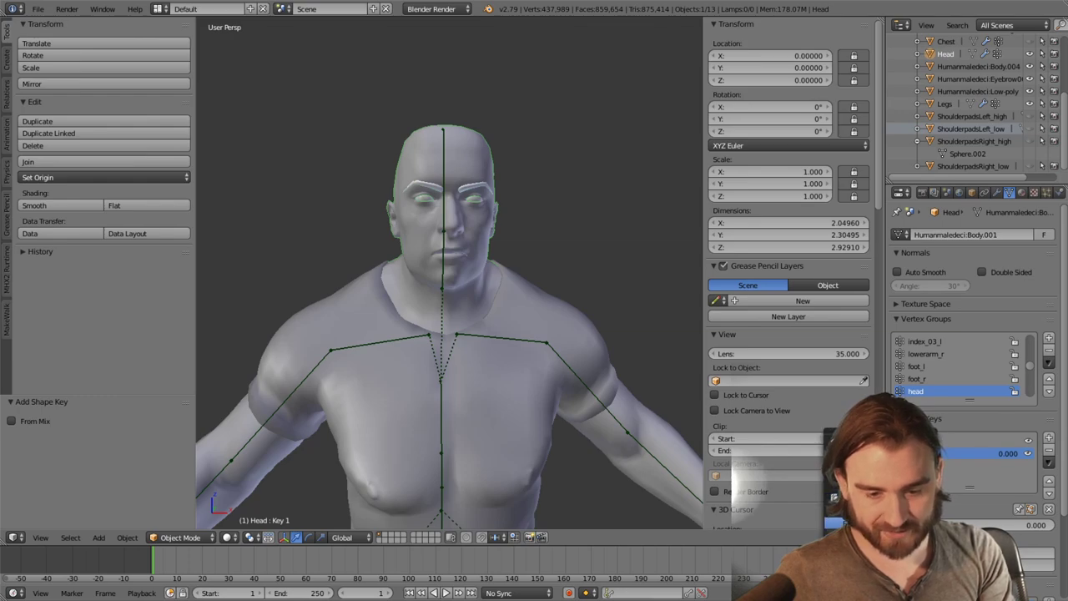
Rename the Head's second shape key to Elf
{"action": "right_click", "coordinate": [986, 450]}
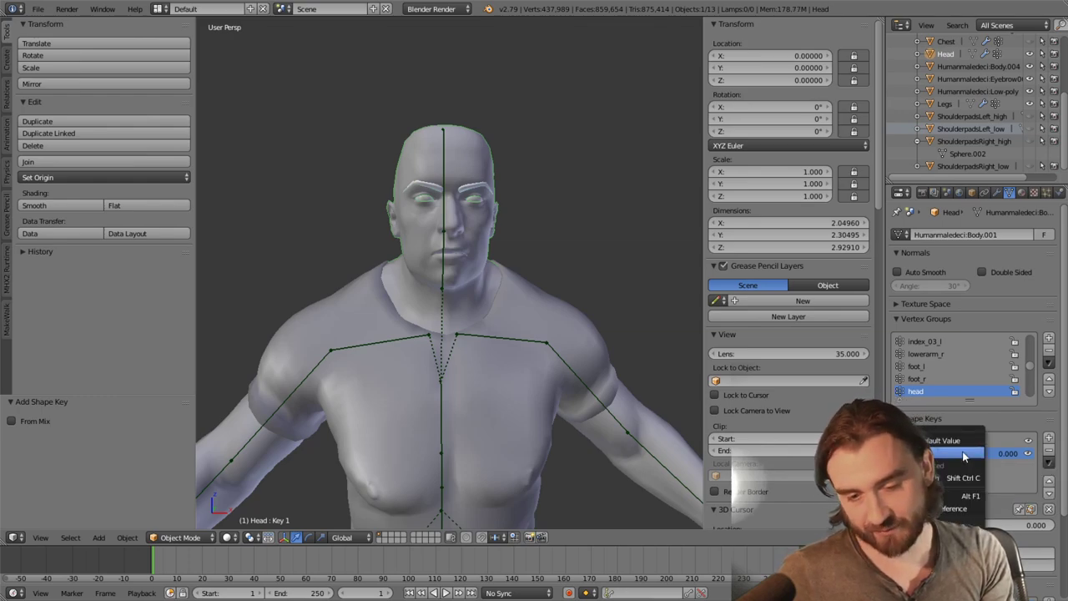
{"action": "left_click", "coordinate": [960, 455]}
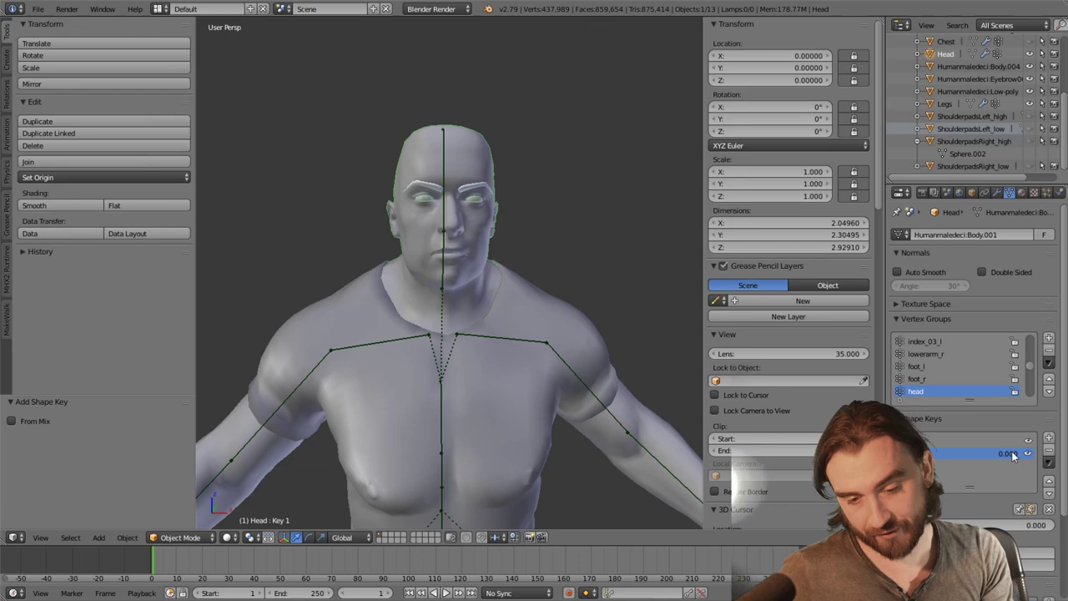
{"action": "right_click", "coordinate": [943, 456]}
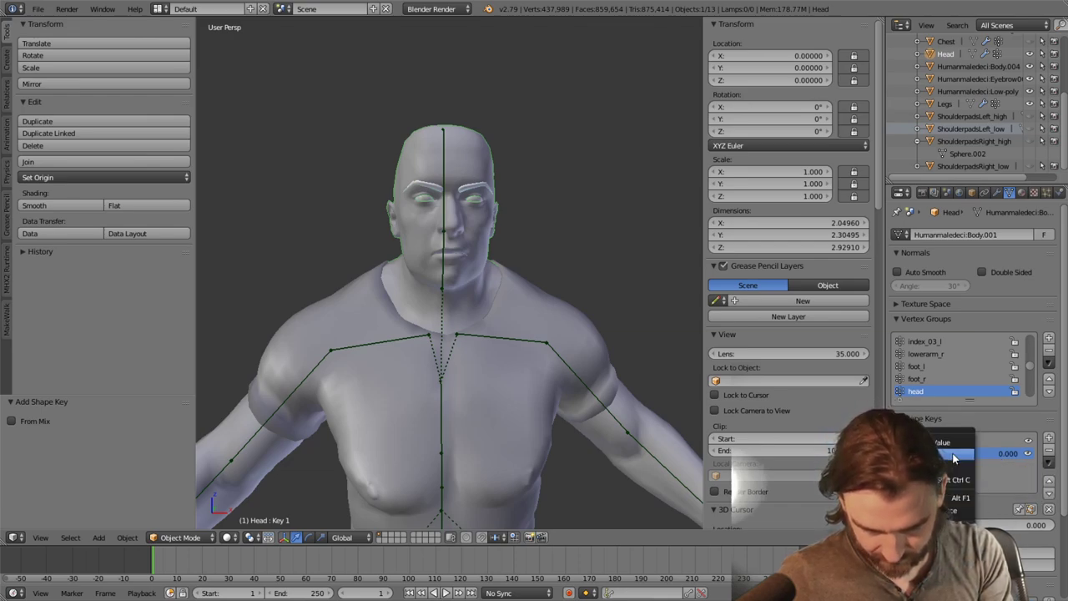
{"action": "left_click", "coordinate": [972, 460]}
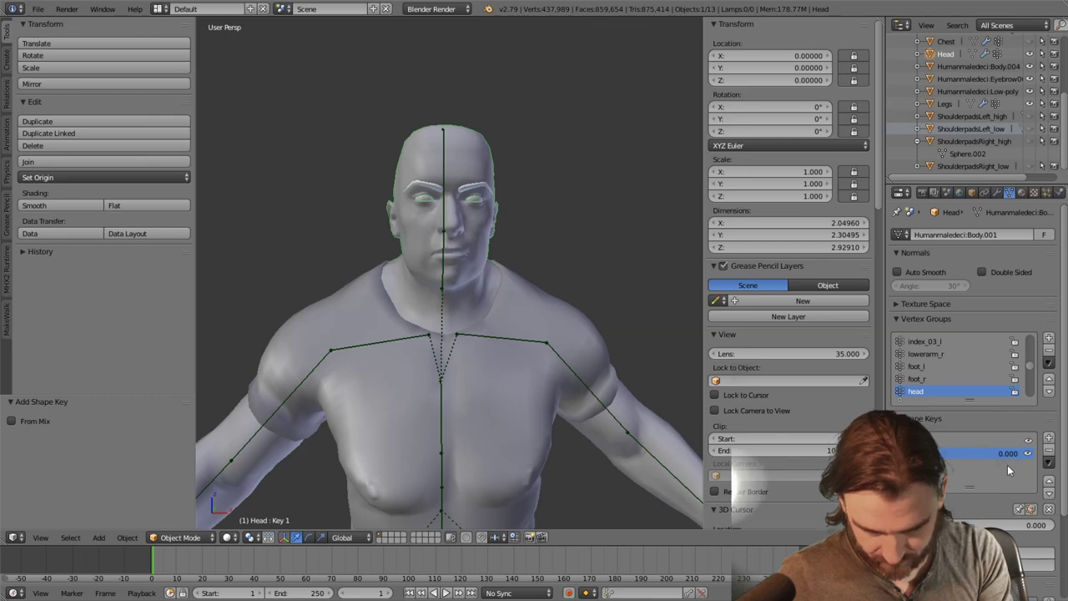
{"action": "double_click", "coordinate": [943, 453]}
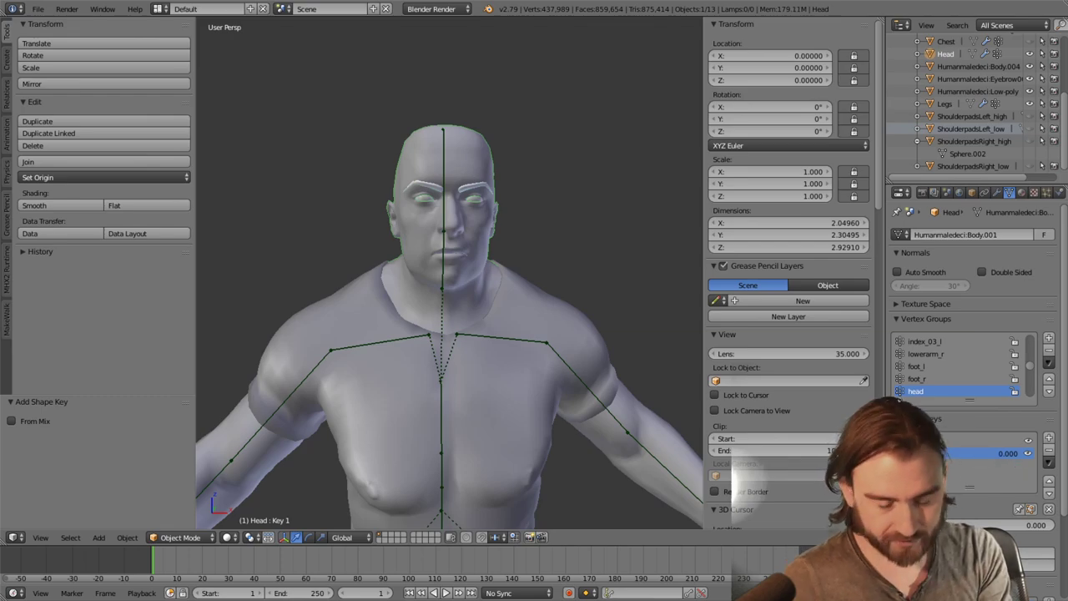
{"action": "type", "text": "Elf"}
{"action": "key", "text": "Return"}
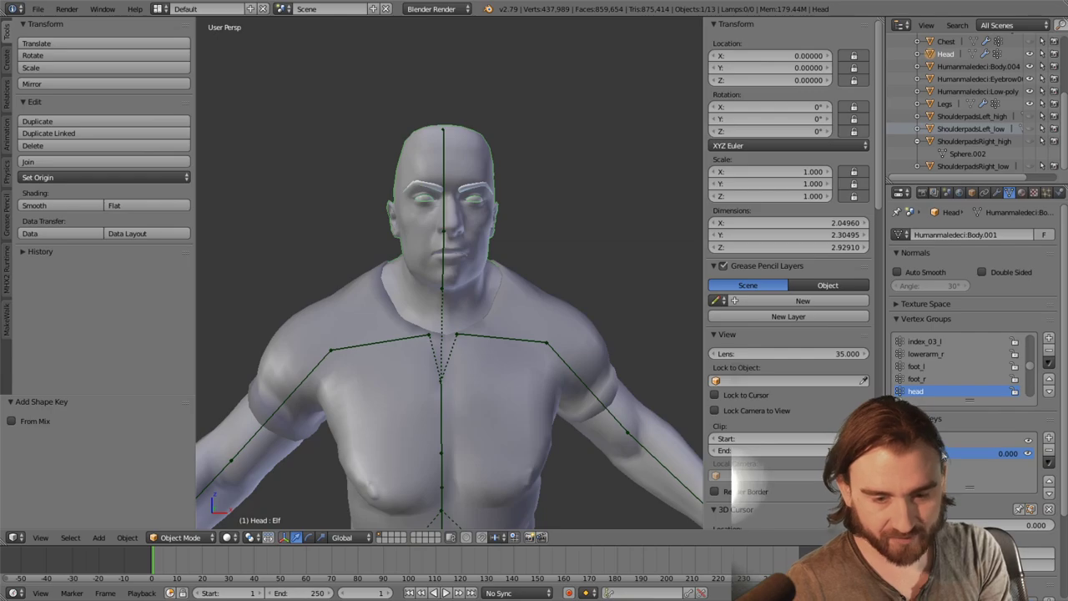
Enter Edit Mode on the Head with the Elf key active and check the selected upper vertices on both ears
{"action": "middle_click_drag", "start_coordinate": [422, 191], "coordinate": [446, 249]}
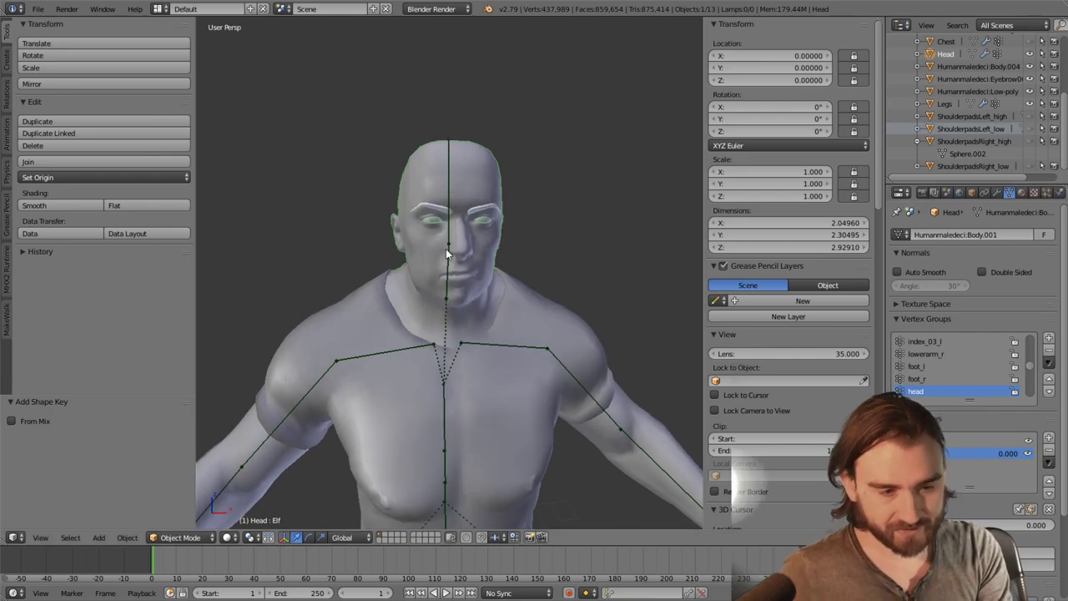
{"action": "left_click", "coordinate": [198, 537]}
{"action": "left_click", "coordinate": [179, 509]}
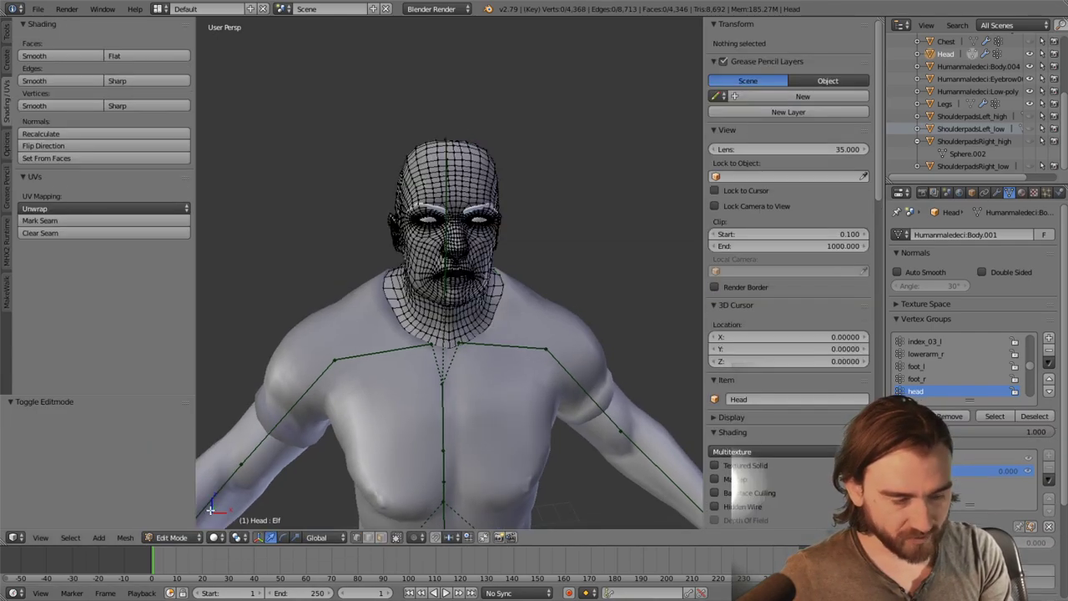
{"action": "middle_click_drag", "start_coordinate": [417, 250], "coordinate": [479, 252]}
{"action": "right_click", "coordinate": [431, 230]}
{"action": "scroll", "coordinate": [396, 258], "scroll_direction": "down", "scroll_amount": 5}
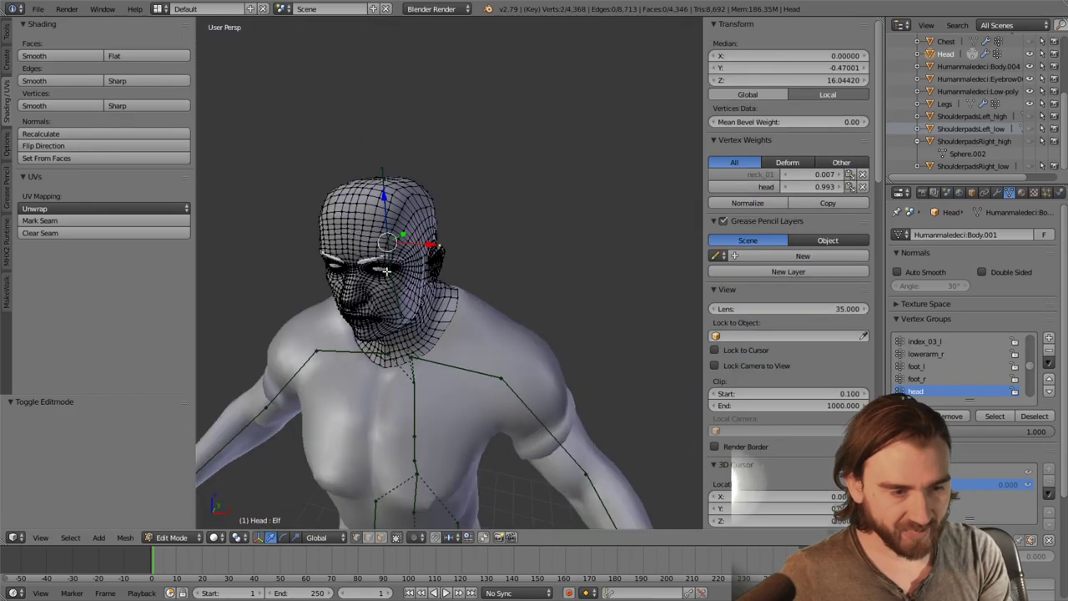
{"action": "middle_click_drag", "start_coordinate": [395, 259], "coordinate": [579, 245]}
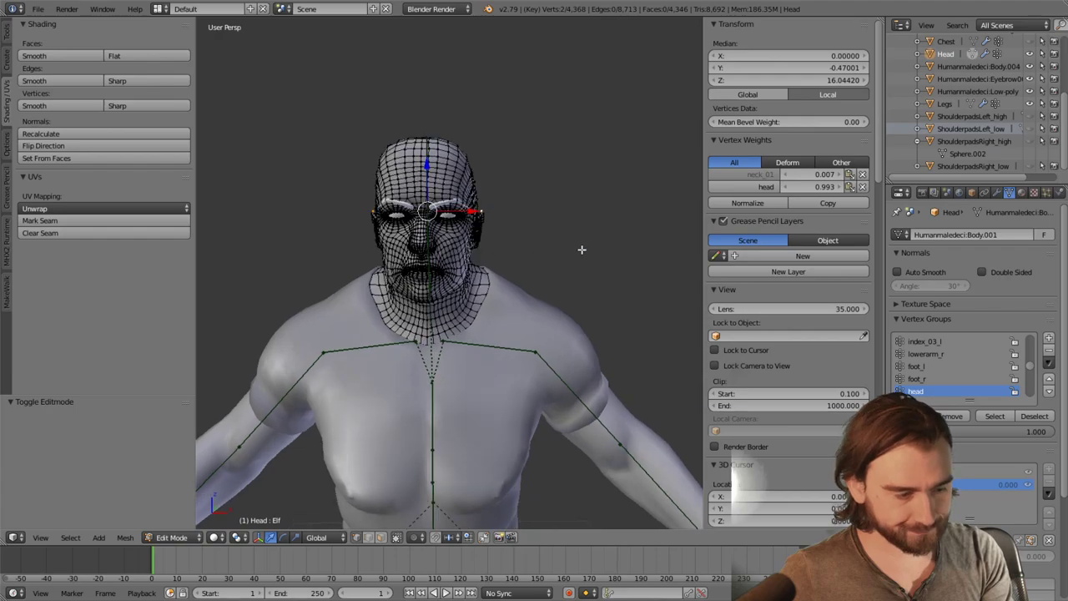
Expand the Make Target settings and start the Screencast Keys display
{"action": "scroll", "coordinate": [805, 268], "scroll_direction": "down", "scroll_amount": 10}
{"action": "scroll", "coordinate": [788, 275], "scroll_direction": "down", "scroll_amount": 12}
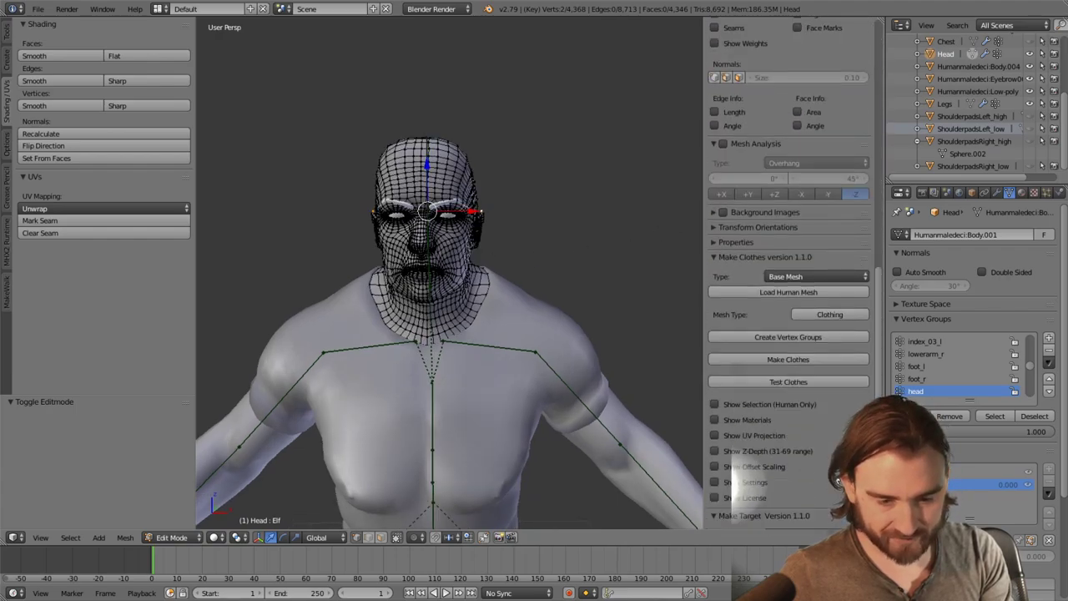
{"action": "left_click", "coordinate": [756, 519]}
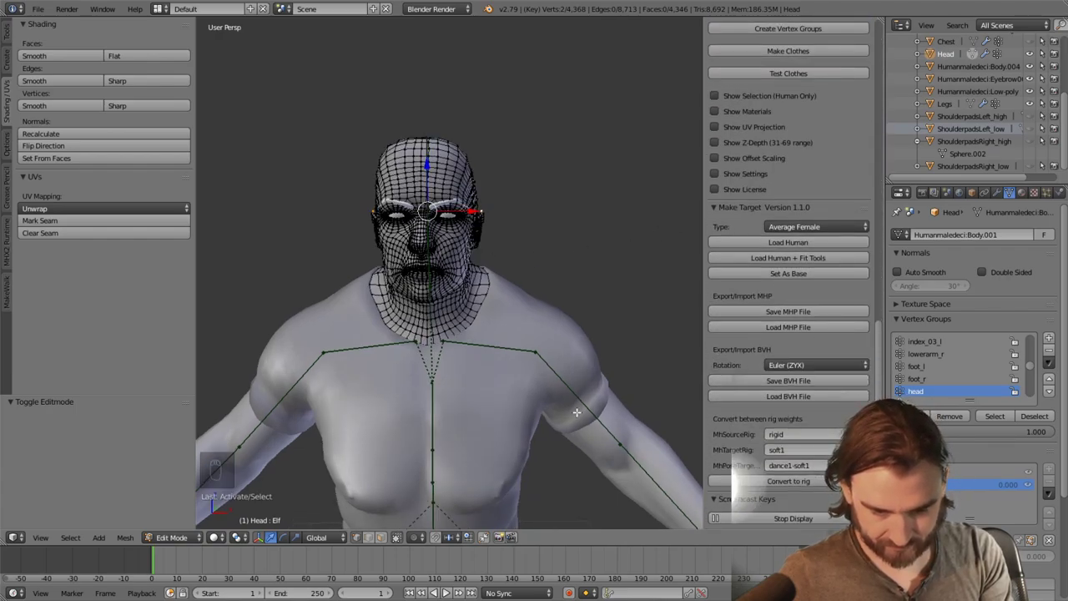
{"action": "scroll", "coordinate": [521, 239], "scroll_direction": "up", "scroll_amount": 5}
{"action": "scroll", "coordinate": [498, 237], "scroll_direction": "down", "scroll_amount": 4}
Enable proportional editing in Connected mode for the head mesh
{"action": "middle_click_drag", "start_coordinate": [498, 237], "coordinate": [514, 246], "text": "shift"}
{"action": "left_click", "coordinate": [427, 538]}
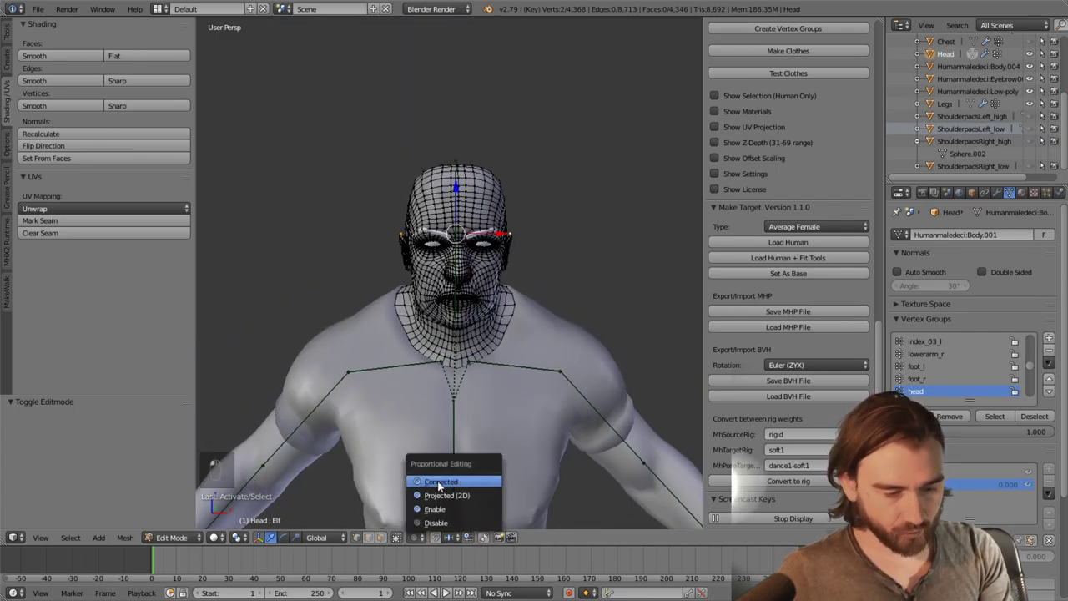
{"action": "left_click", "coordinate": [442, 482]}
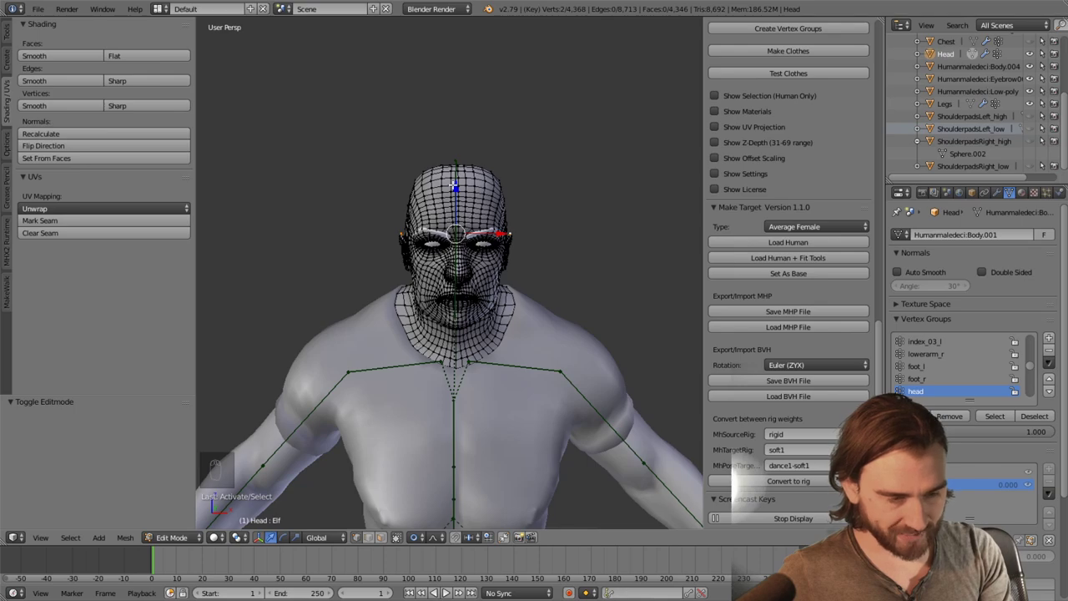
{"action": "key", "text": "g"}
{"action": "key", "text": "z"}
{"action": "scroll", "coordinate": [455, 188], "scroll_direction": "up", "scroll_amount": 10}
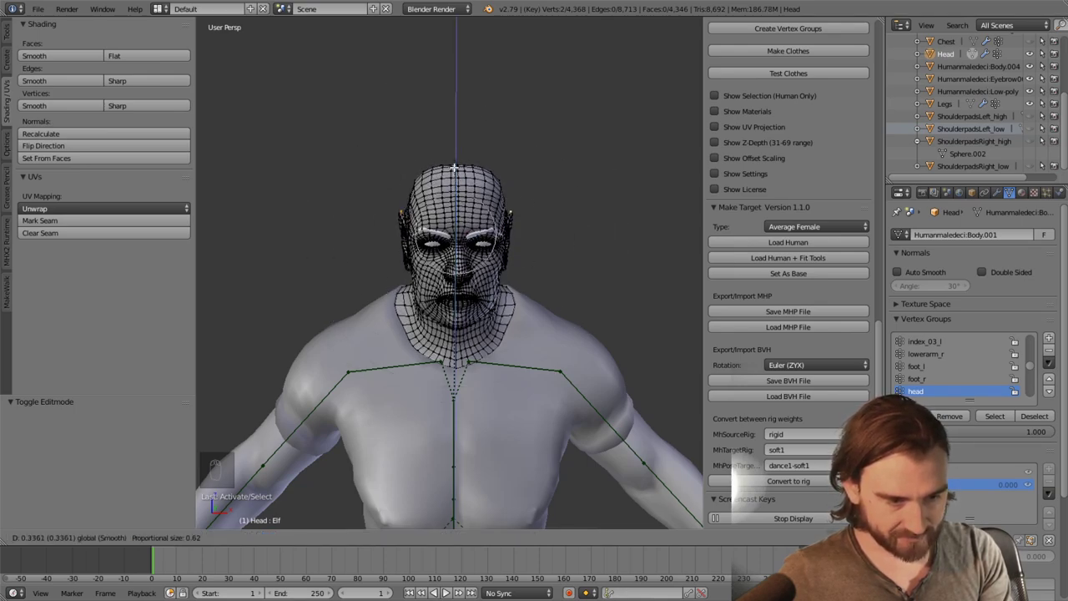
{"action": "right_click", "coordinate": [454, 170]}
{"action": "scroll", "coordinate": [454, 169], "scroll_direction": "up", "scroll_amount": 5}
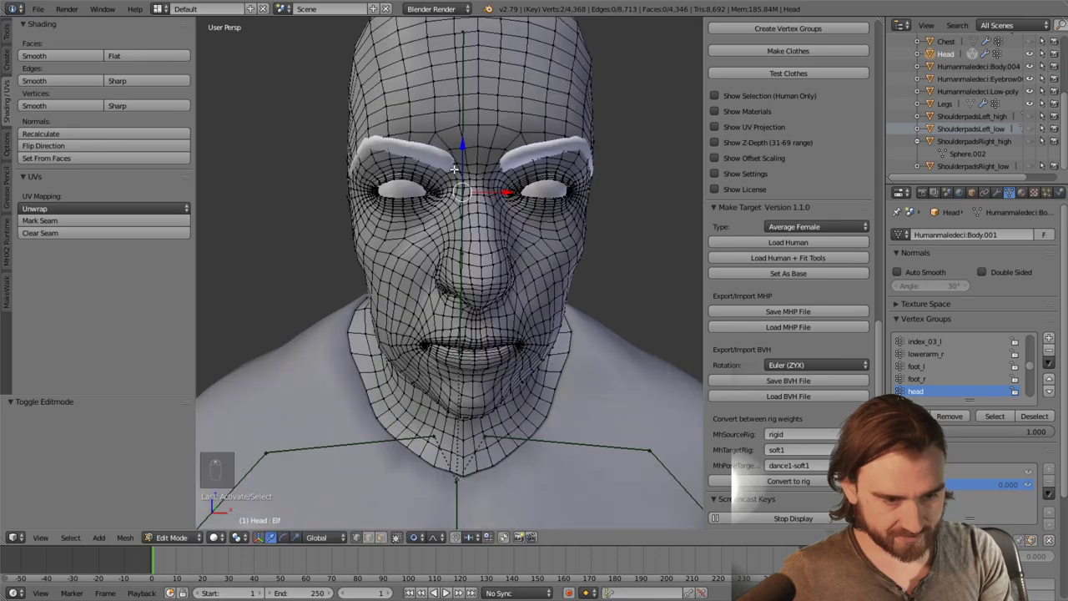
{"action": "scroll", "coordinate": [539, 182], "scroll_direction": "down", "scroll_amount": 6}
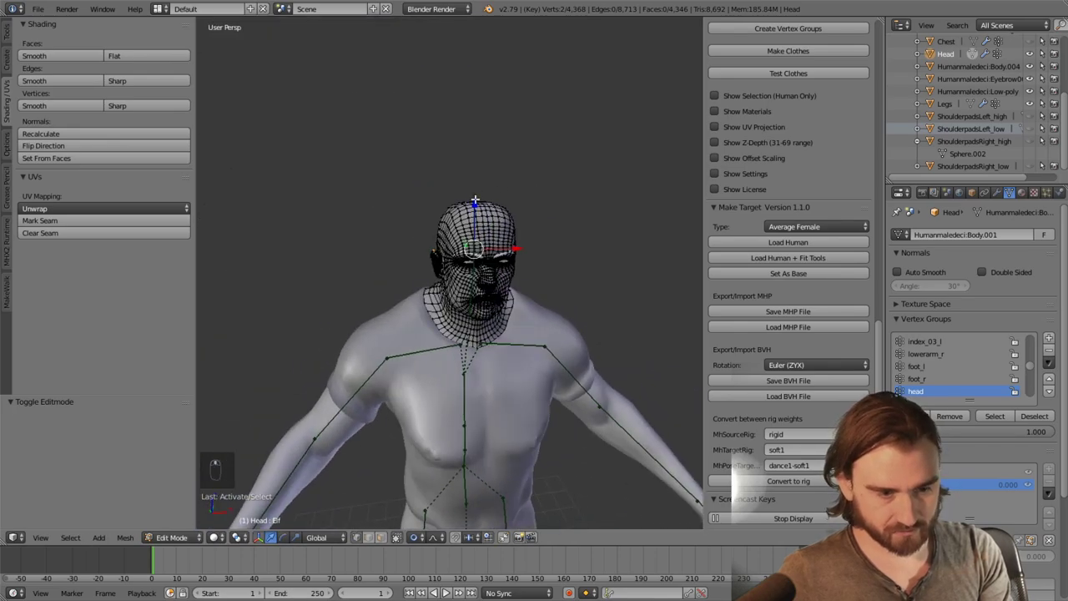
Raise both ear tips about 0.192 along Z with connected proportional editing in the Elf shape key
{"action": "key", "text": "g"}
{"action": "key", "text": "z"}
{"action": "middle_click_drag", "start_coordinate": [529, 179], "coordinate": [322, 133]}
{"action": "scroll", "coordinate": [486, 185], "scroll_direction": "up", "scroll_amount": 4}
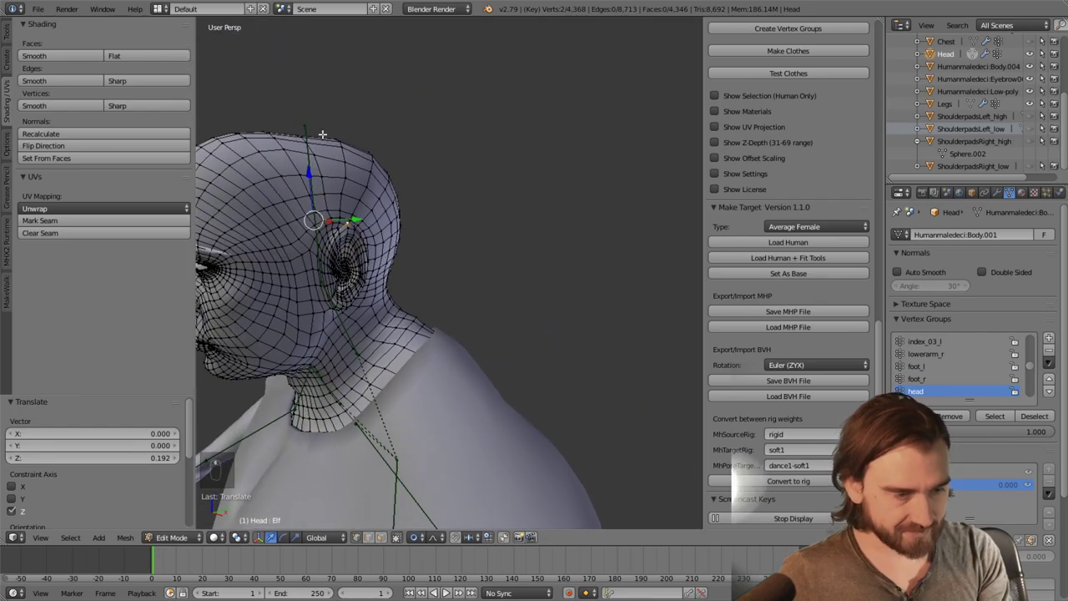
Move the ear tips about 0.154 up along Z and about 0.204 along Y with connected proportional editing
{"action": "left_click_drag", "start_coordinate": [309, 169], "coordinate": [305, 155]}
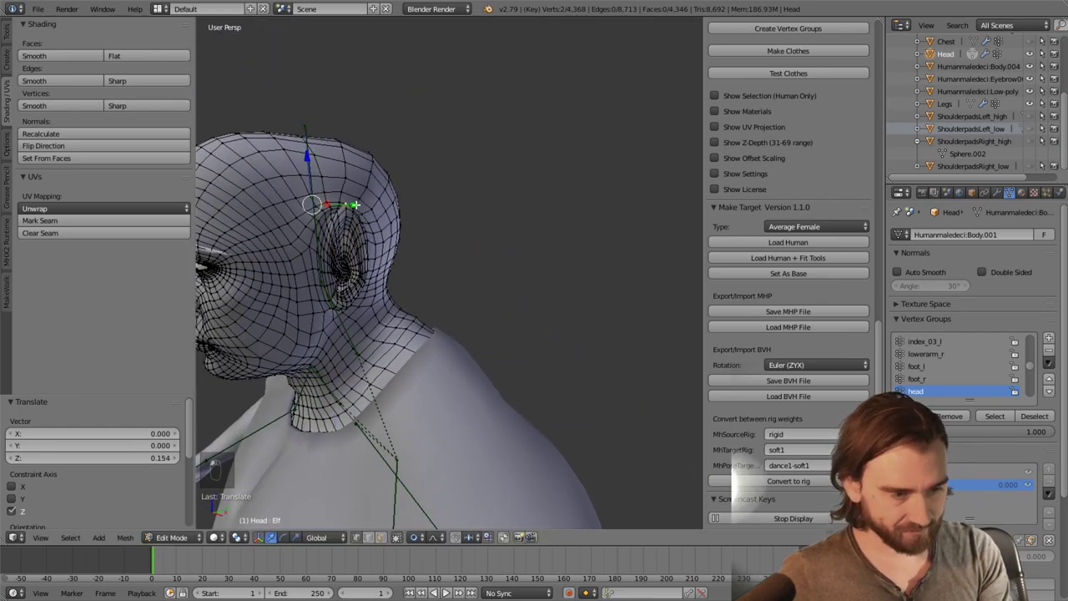
{"action": "left_click_drag", "start_coordinate": [354, 203], "coordinate": [382, 202]}
{"action": "scroll", "coordinate": [369, 203], "scroll_direction": "down", "scroll_amount": 7}
{"action": "middle_click_drag", "start_coordinate": [382, 203], "coordinate": [364, 182]}
Select a vertex on each cheek and scale them to about 0.688 along X with a proportional size of about 0.47
{"action": "scroll", "coordinate": [367, 200], "scroll_direction": "up", "scroll_amount": 1}
{"action": "right_click", "coordinate": [380, 285]}
{"action": "middle_click_drag", "start_coordinate": [379, 284], "coordinate": [441, 294]}
{"action": "right_click", "coordinate": [443, 277], "text": "shift"}
{"action": "scroll", "coordinate": [429, 270], "scroll_direction": "up", "scroll_amount": 3}
{"action": "scroll", "coordinate": [390, 285], "scroll_direction": "down", "scroll_amount": 3}
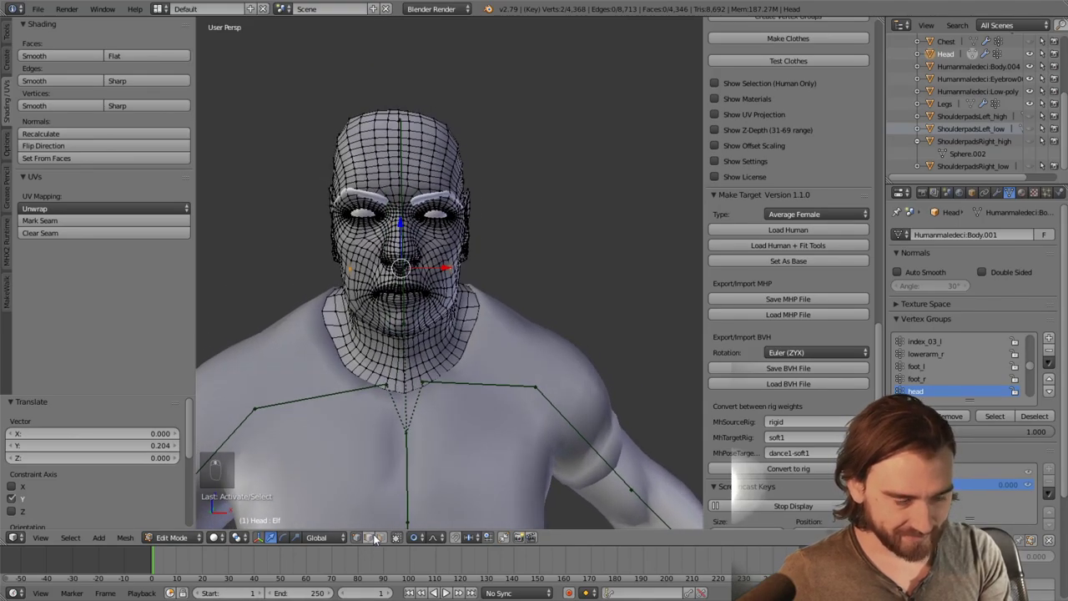
{"action": "key", "text": "s"}
{"action": "key", "text": "x"}
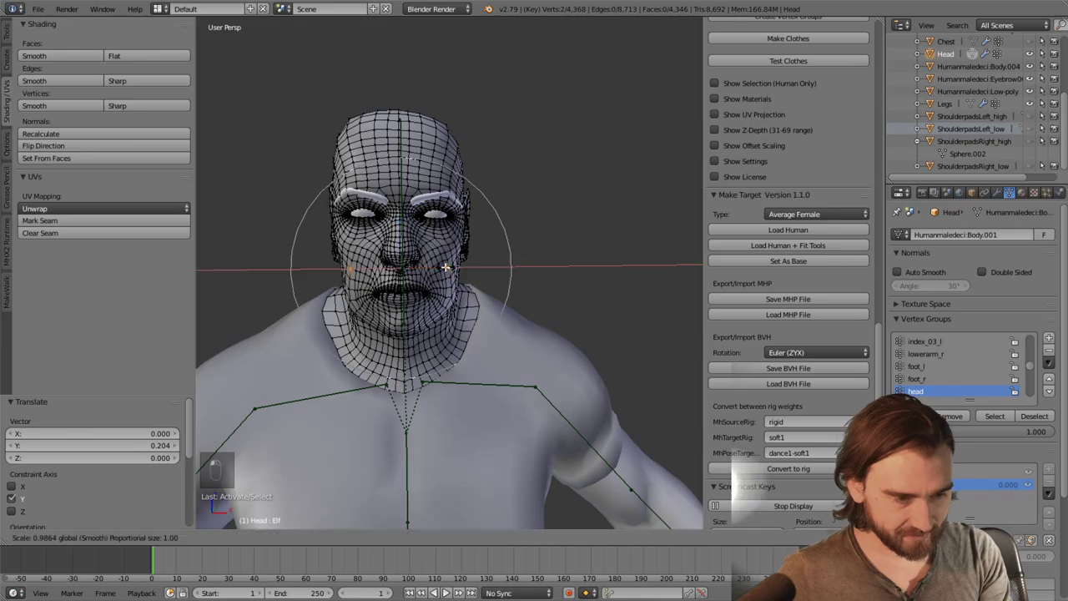
{"action": "scroll", "coordinate": [440, 266], "scroll_direction": "up", "scroll_amount": 3}
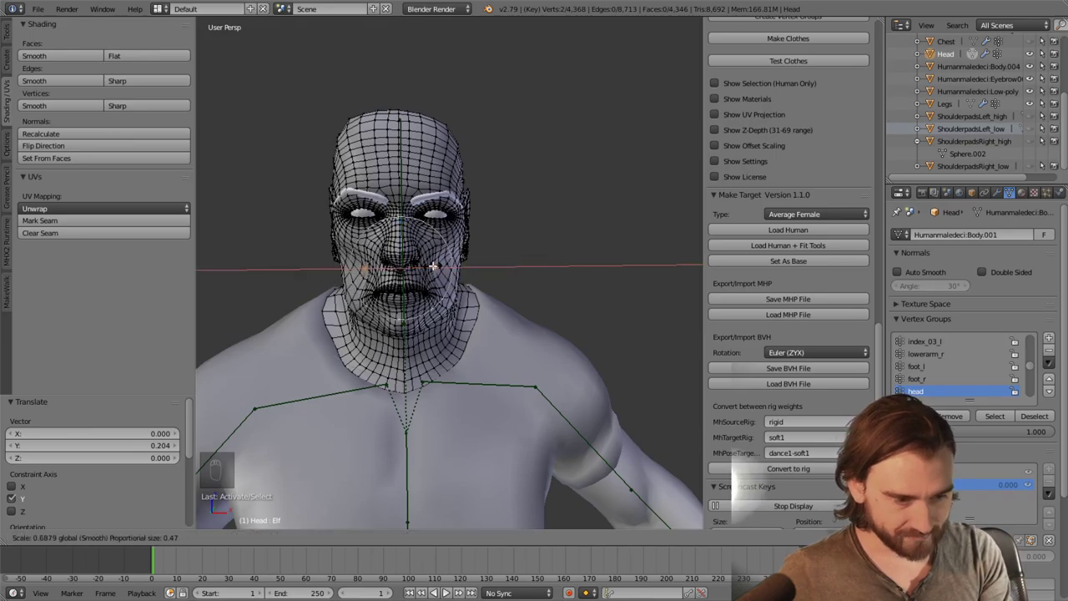
{"action": "left_click", "coordinate": [433, 266]}
{"action": "mouse_move", "coordinate": [433, 266]}
{"action": "middle_mouse_down"}
{"action": "mouse_move", "coordinate": [490, 255]}
{"action": "mouse_move", "coordinate": [455, 273]}
{"action": "mouse_move", "coordinate": [440, 257]}
{"action": "mouse_move", "coordinate": [451, 277]}
{"action": "middle_mouse_up"}
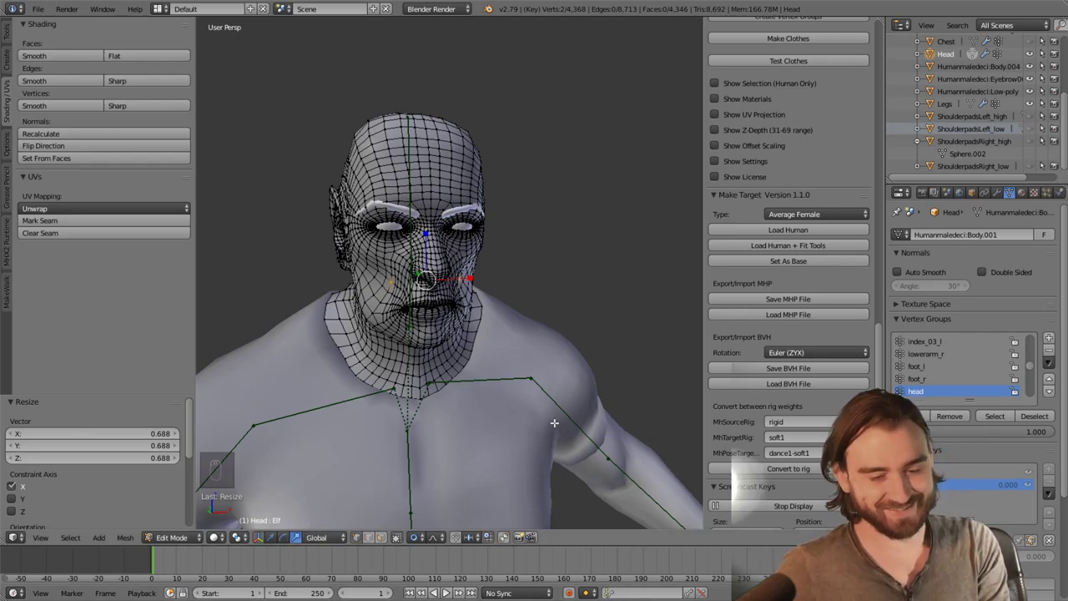
{"action": "middle_click_drag", "start_coordinate": [542, 406], "coordinate": [515, 398]}
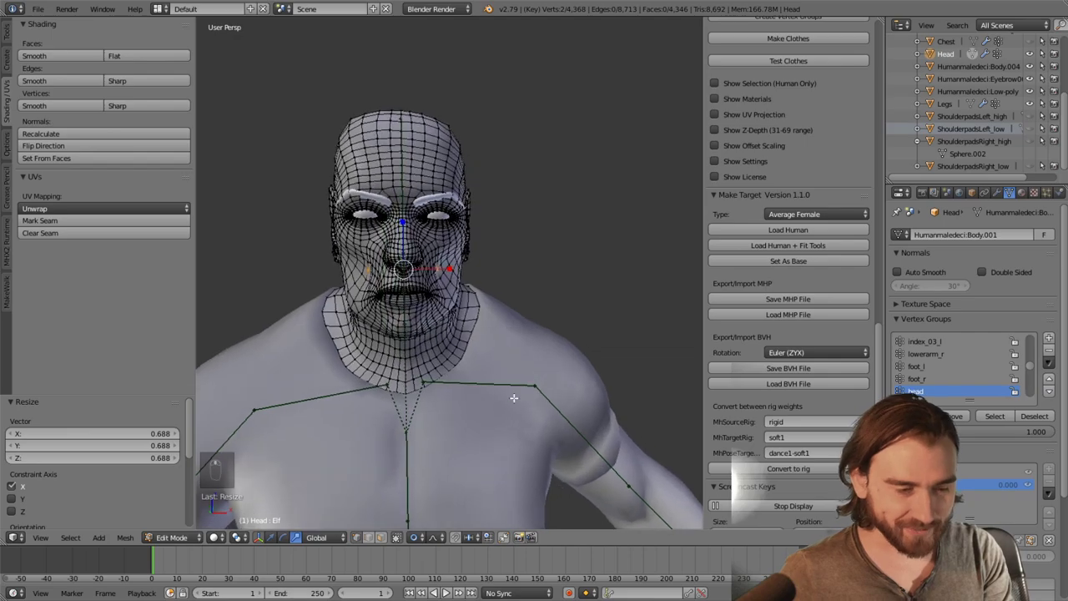
Return the Head to Object Mode and raise the Elf shape key's value to 1.000
{"action": "left_click", "coordinate": [191, 536]}
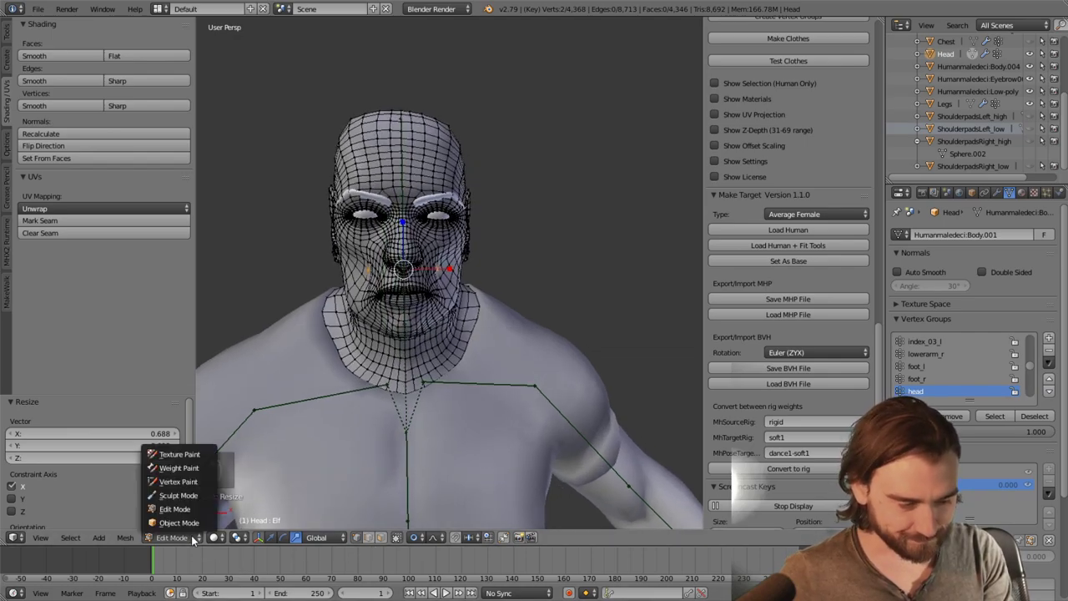
{"action": "left_click", "coordinate": [196, 526]}
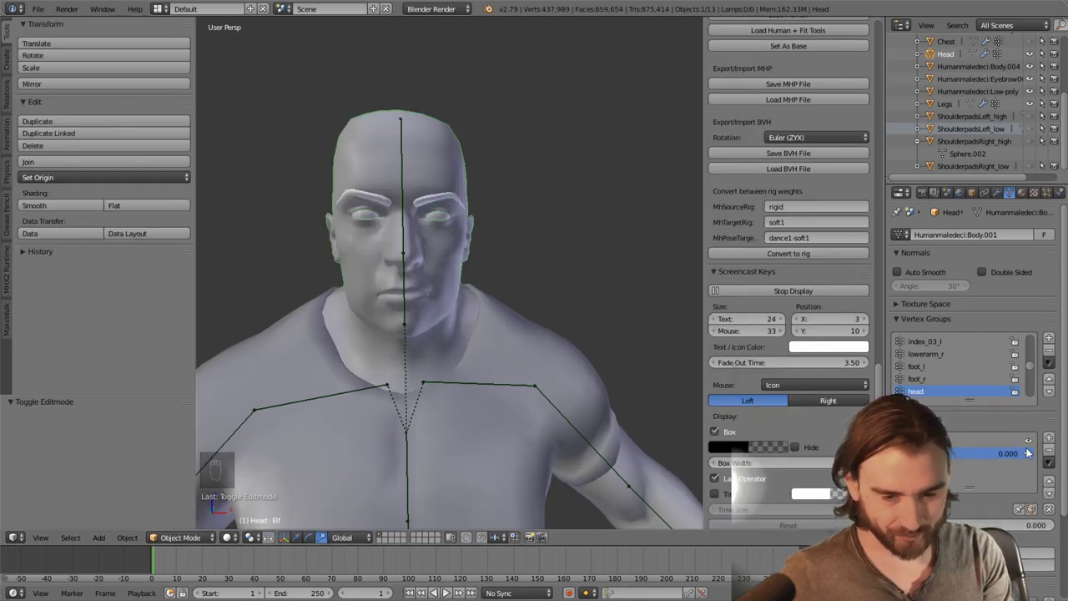
{"action": "mouse_move", "coordinate": [910, 526]}
{"action": "left_mouse_down"}
{"action": "mouse_move", "coordinate": [1052, 525]}
{"action": "mouse_move", "coordinate": [901, 525]}
{"action": "left_mouse_up"}
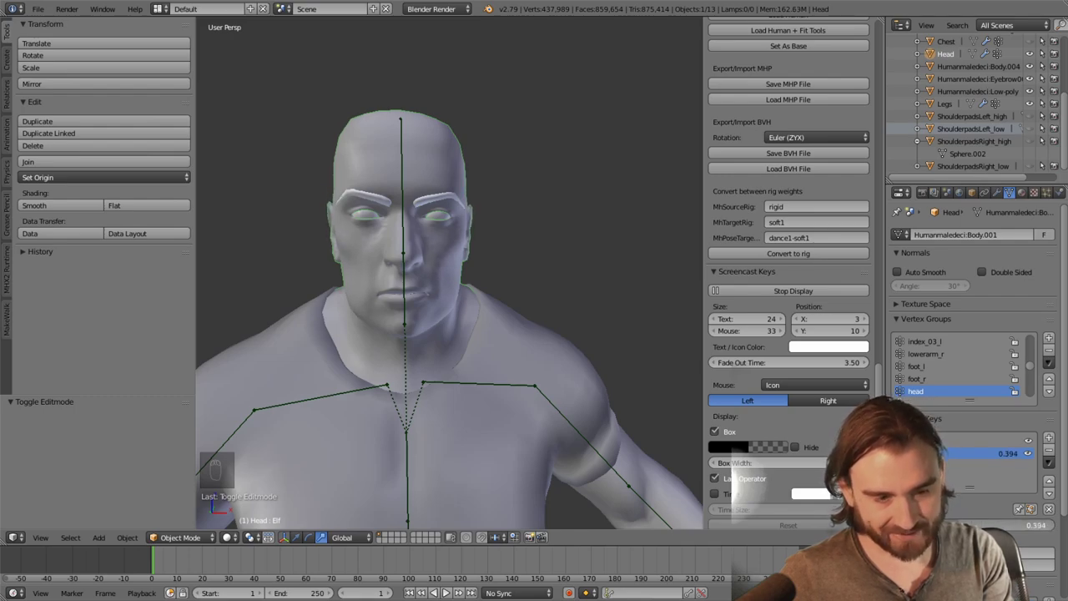
{"action": "left_click_drag", "start_coordinate": [977, 525], "coordinate": [1049, 525]}
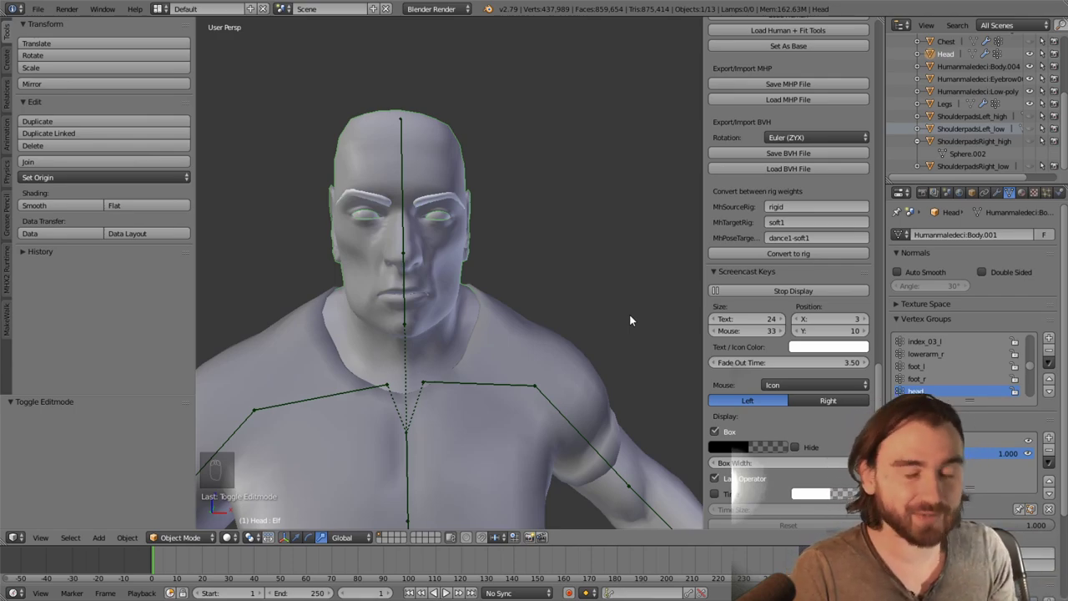
{"action": "scroll", "coordinate": [604, 251], "scroll_direction": "down", "scroll_amount": 1}
{"action": "middle_click_drag", "start_coordinate": [604, 251], "coordinate": [561, 265]}
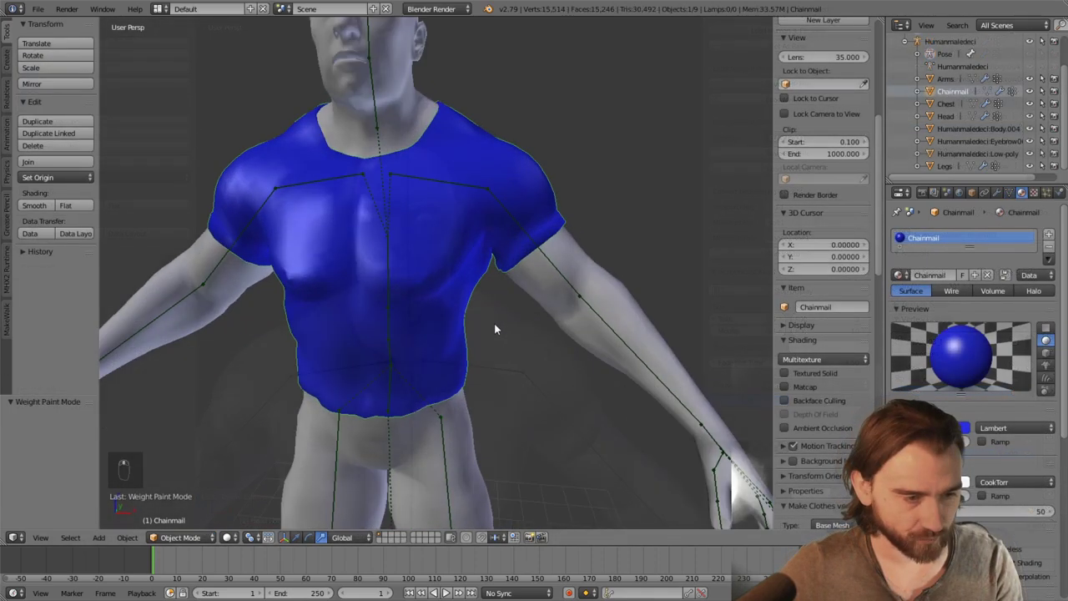
Add a UV sphere of size 1.000 at the scene origin and look through its creation settings
{"action": "scroll", "coordinate": [493, 324], "scroll_direction": "down", "scroll_amount": 5}
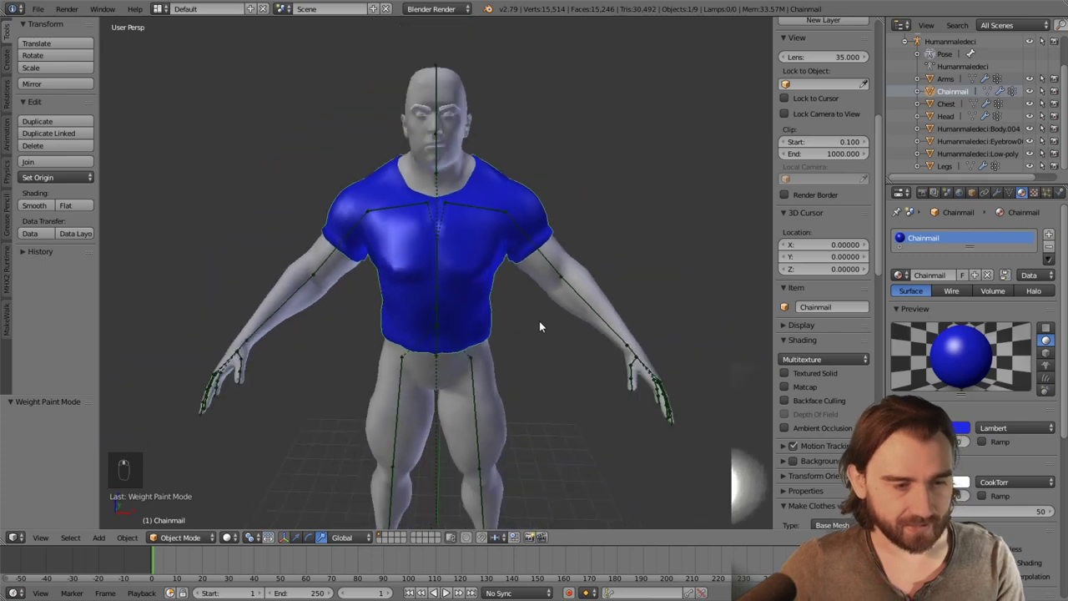
{"action": "middle_click_drag", "start_coordinate": [539, 320], "coordinate": [606, 268]}
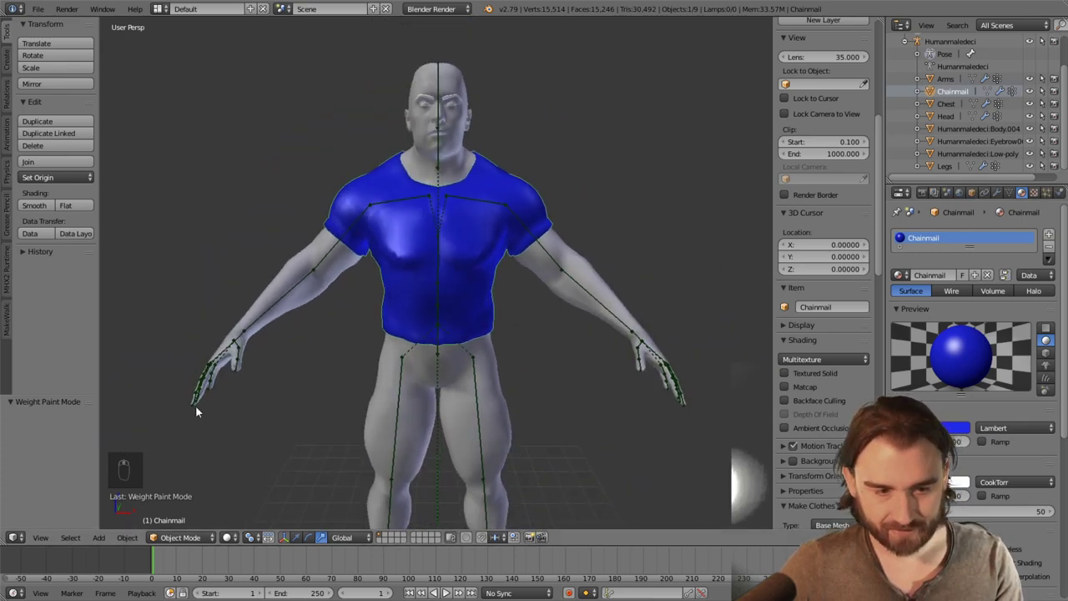
{"action": "left_click", "coordinate": [9, 65]}
{"action": "scroll", "coordinate": [272, 219], "scroll_direction": "down", "scroll_amount": 3}
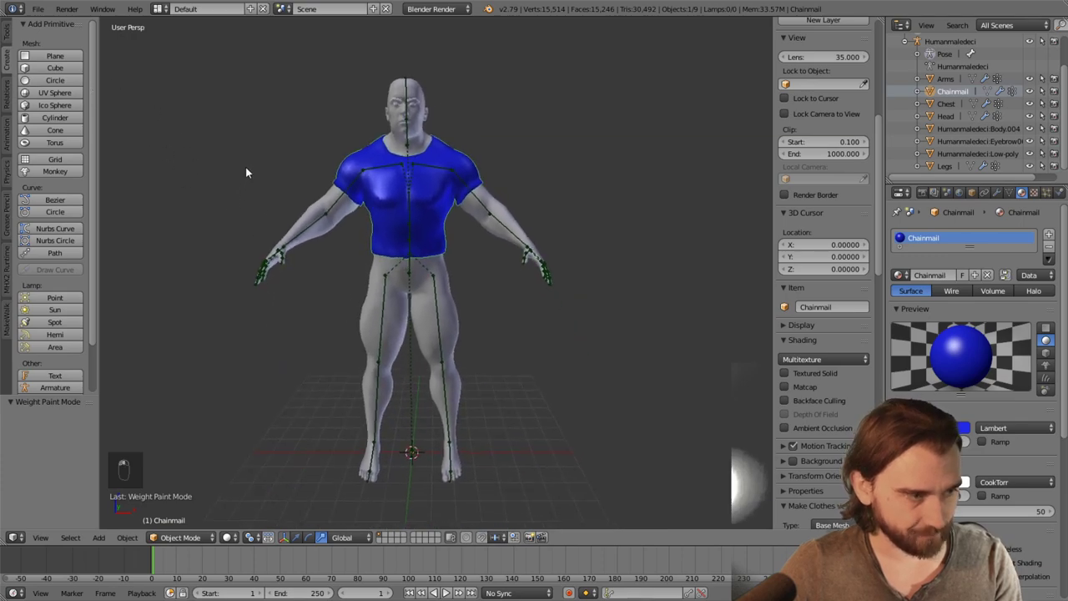
{"action": "left_click", "coordinate": [61, 92]}
{"action": "scroll", "coordinate": [79, 429], "scroll_direction": "down", "scroll_amount": 2}
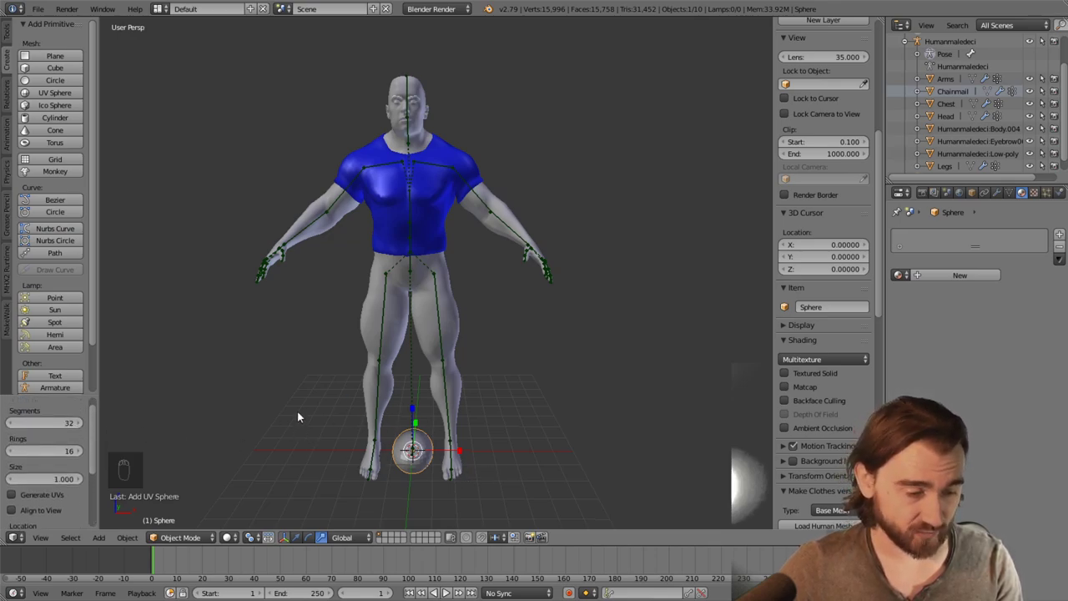
{"action": "scroll", "coordinate": [96, 435], "scroll_direction": "up", "scroll_amount": 2}
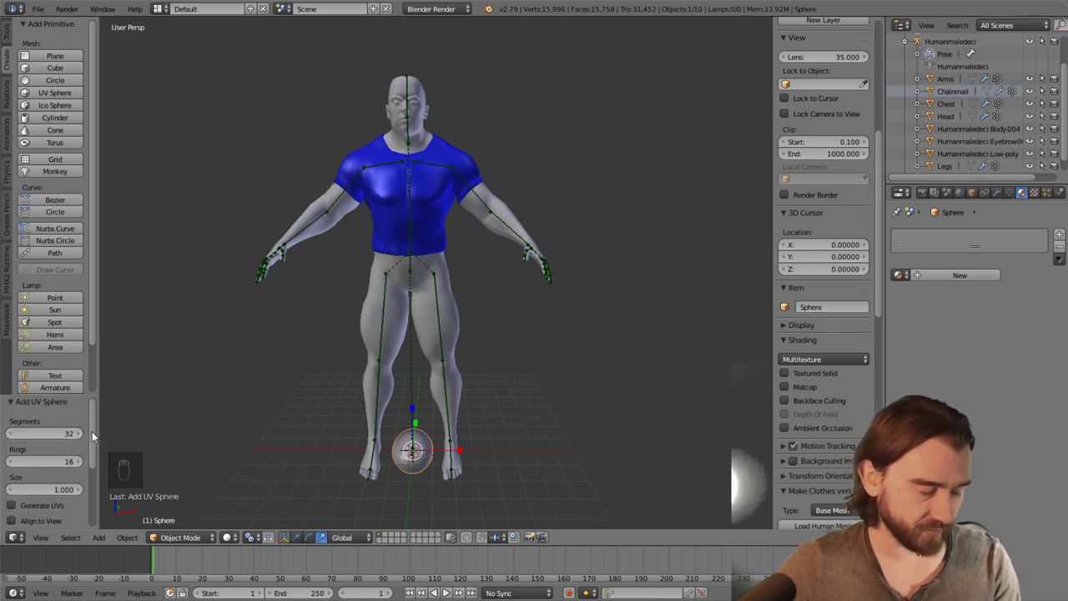
{"action": "scroll", "coordinate": [92, 431], "scroll_direction": "down", "scroll_amount": 5}
{"action": "scroll", "coordinate": [92, 482], "scroll_direction": "down", "scroll_amount": 1}
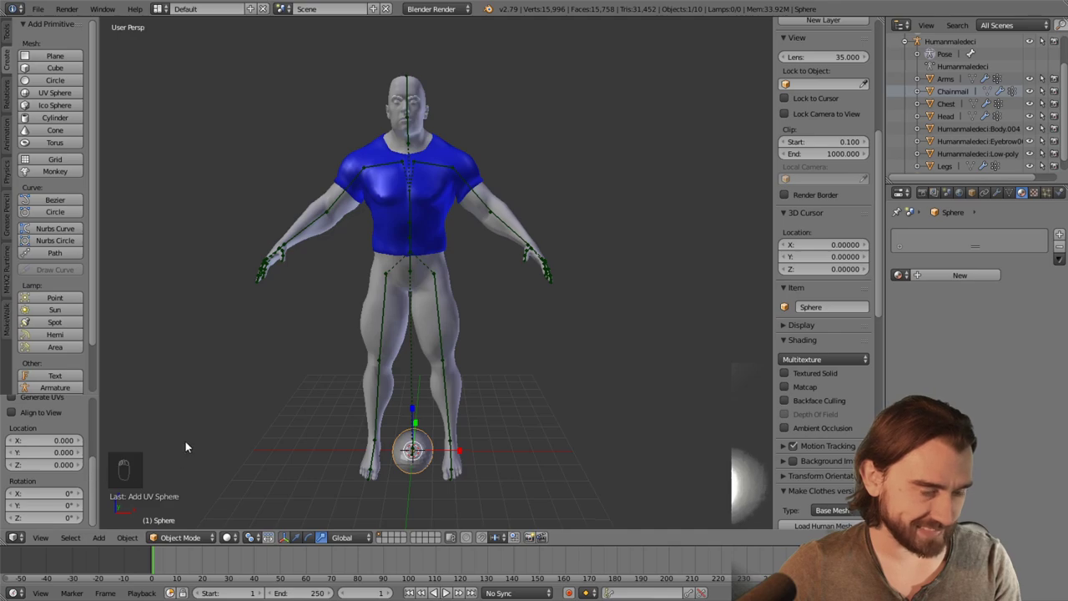
{"action": "scroll", "coordinate": [90, 468], "scroll_direction": "up", "scroll_amount": 5}
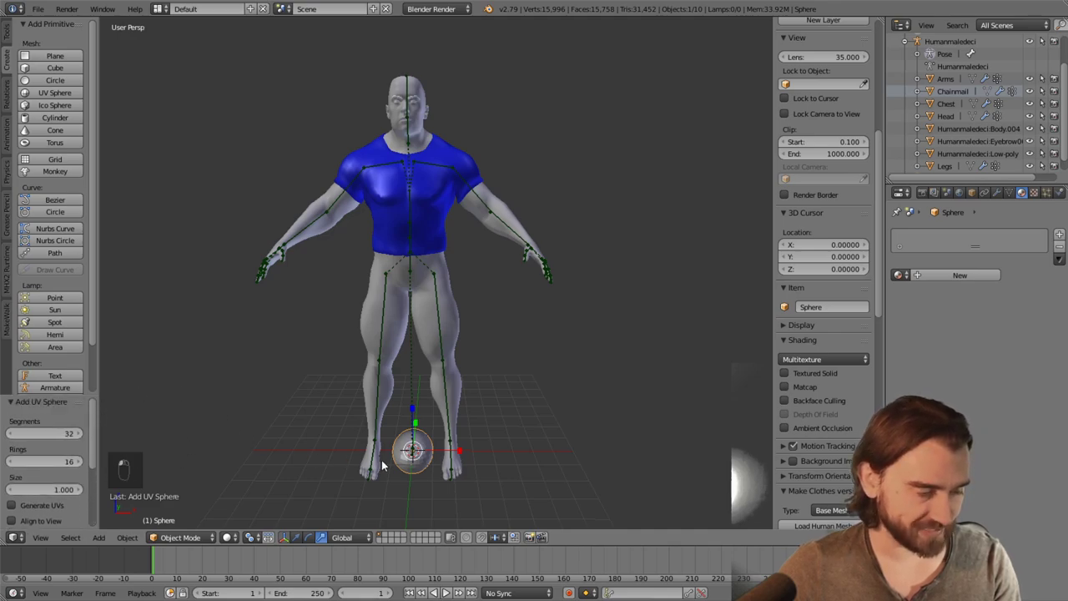
Add a Mirror modifier across the X axis to the sphere
{"action": "middle_click_drag", "start_coordinate": [392, 472], "coordinate": [380, 416], "text": "shift"}
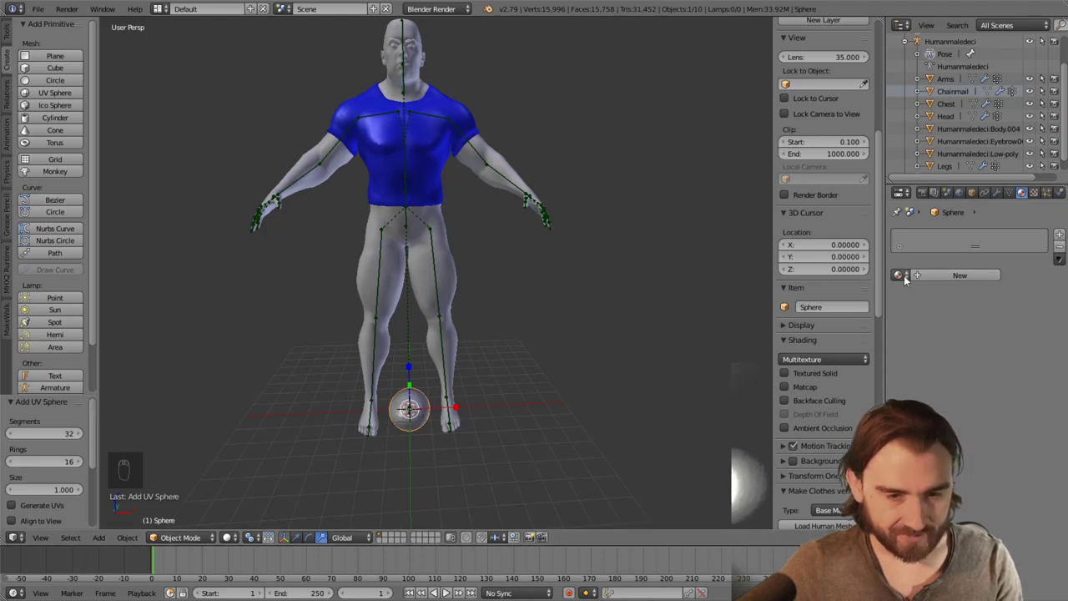
{"action": "left_click", "coordinate": [997, 193]}
{"action": "left_click", "coordinate": [943, 234]}
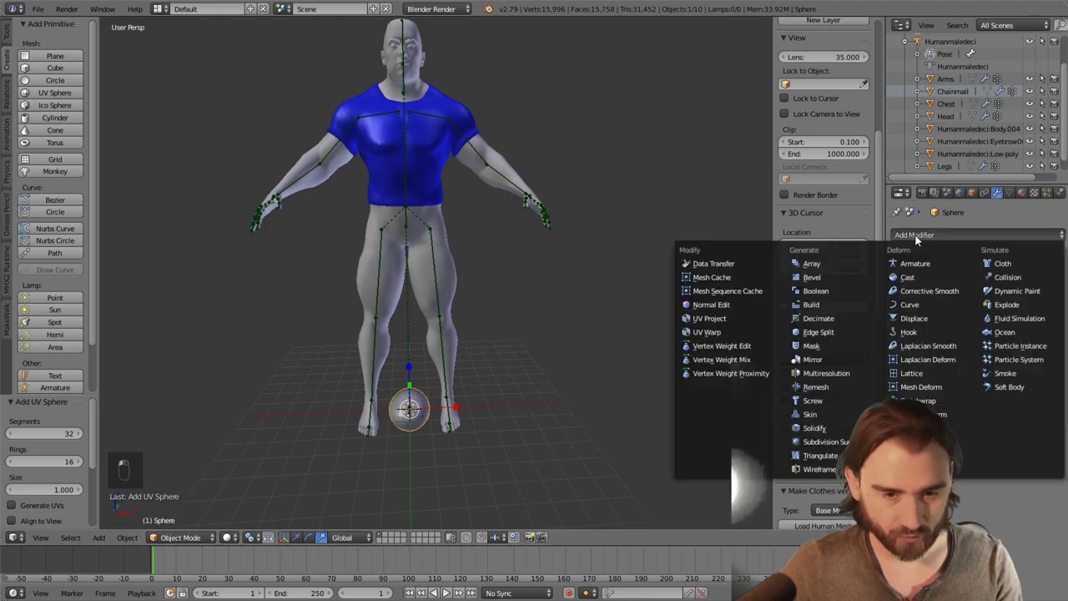
{"action": "left_click", "coordinate": [840, 360]}
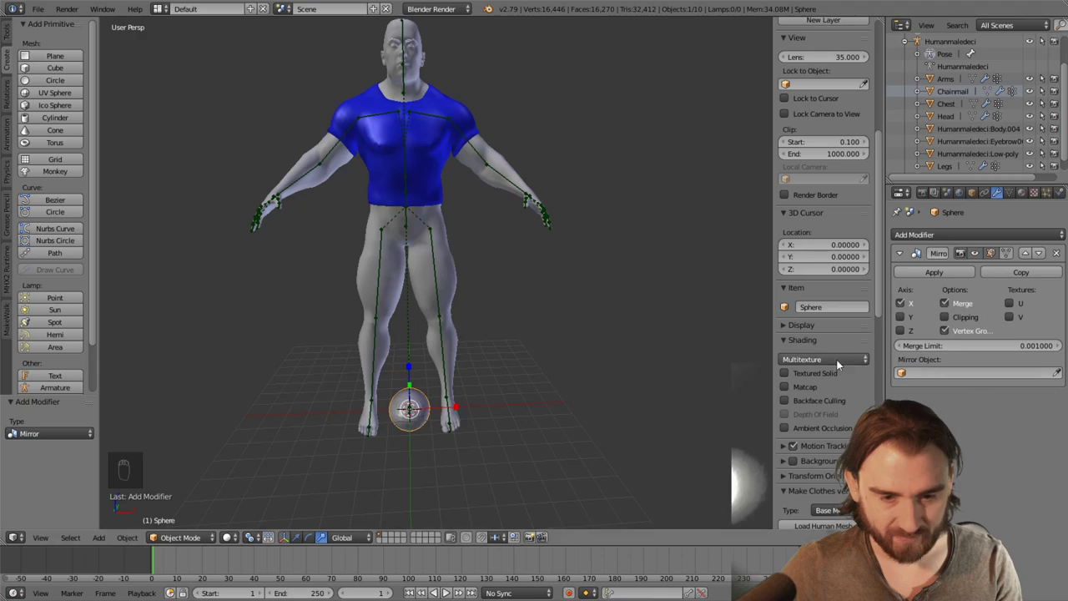
Enter Edit Mode on the sphere and move its mesh about -4.106 along X
{"action": "left_click", "coordinate": [183, 537]}
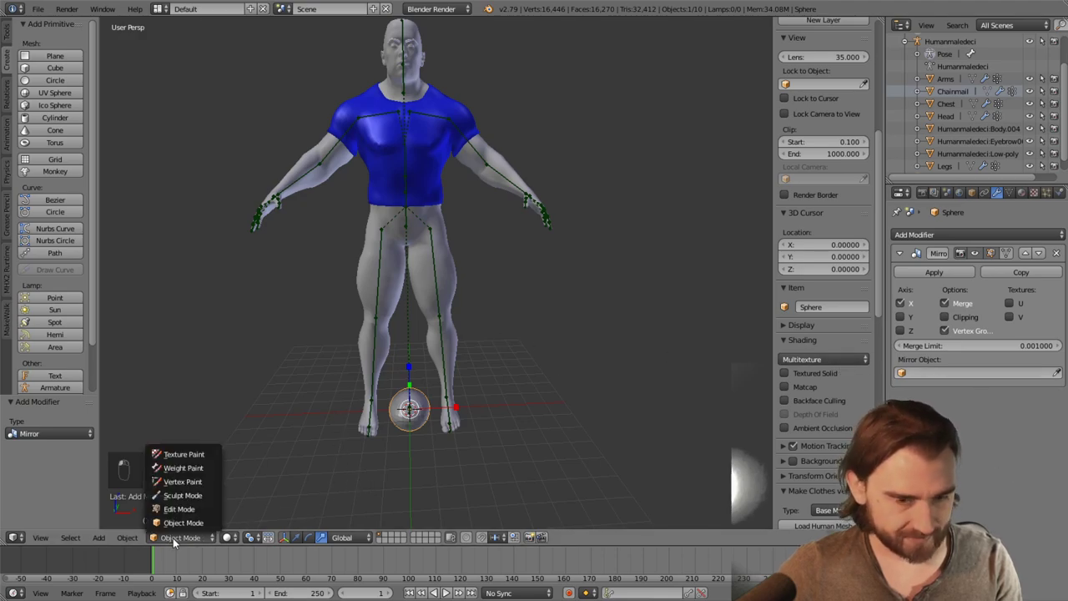
{"action": "left_click", "coordinate": [190, 509]}
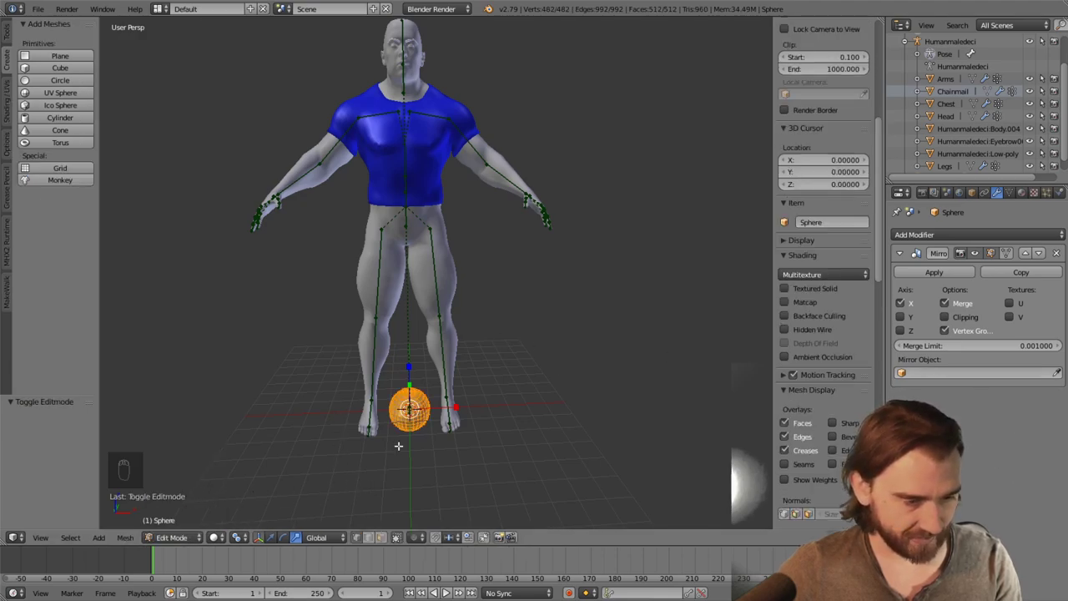
{"action": "key", "text": "KP_Decimal"}
{"action": "scroll", "coordinate": [470, 408], "scroll_direction": "down", "scroll_amount": 9}
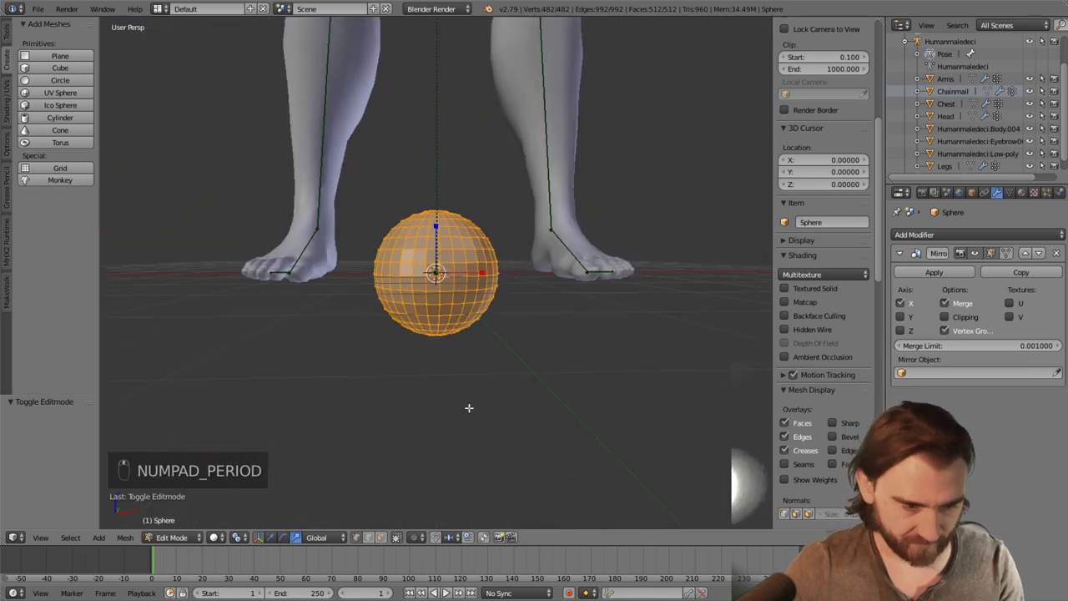
{"action": "scroll", "coordinate": [467, 320], "scroll_direction": "up", "scroll_amount": 4}
{"action": "scroll", "coordinate": [472, 300], "scroll_direction": "down", "scroll_amount": 5}
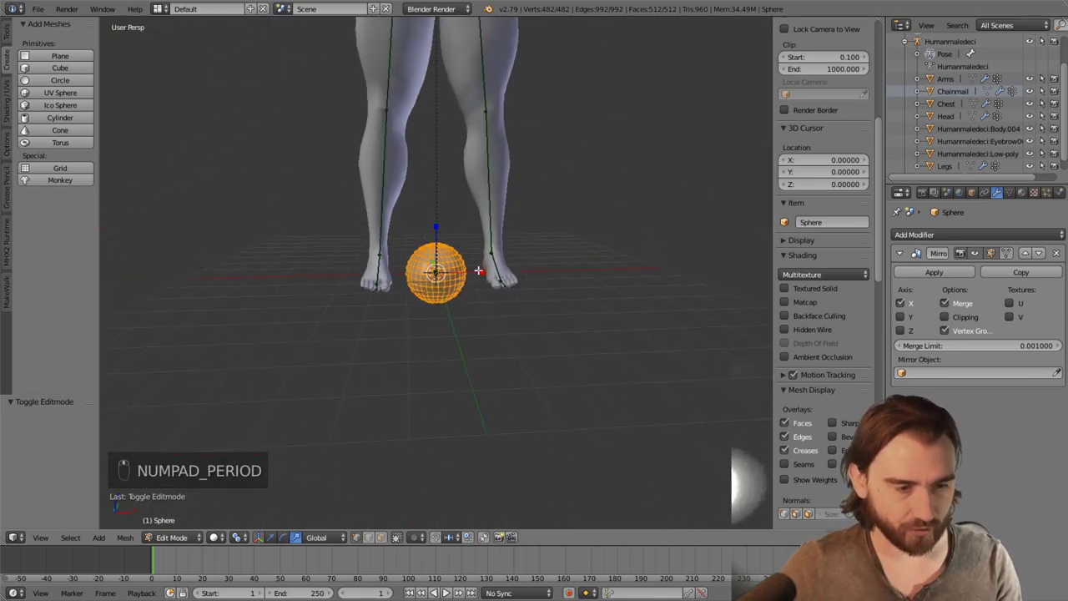
{"action": "left_click", "coordinate": [260, 537]}
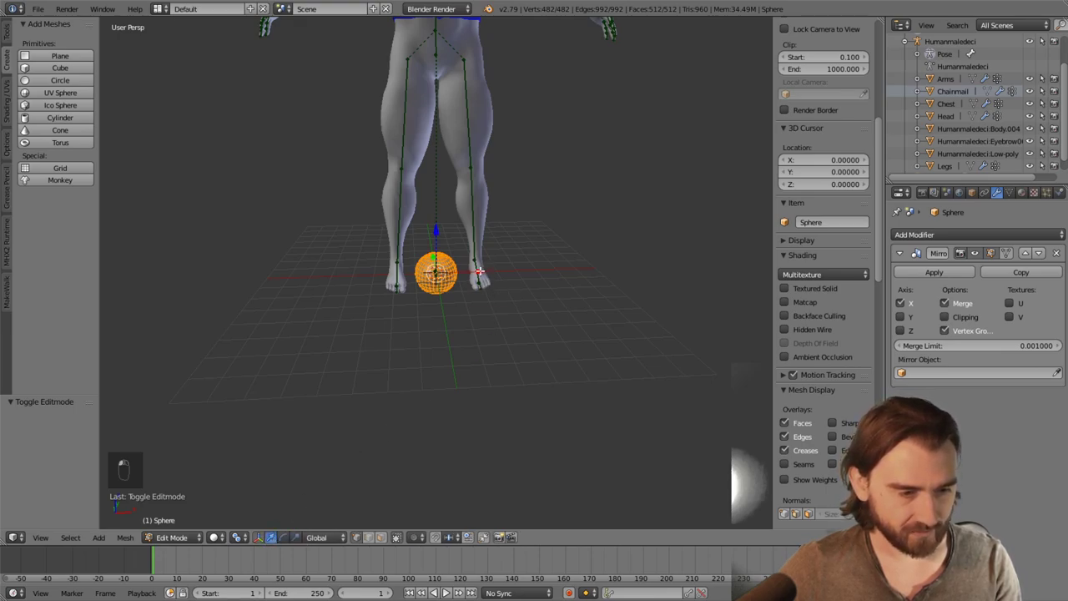
{"action": "left_click_drag", "start_coordinate": [479, 272], "coordinate": [394, 272]}
{"action": "scroll", "coordinate": [464, 274], "scroll_direction": "down", "scroll_amount": 3}
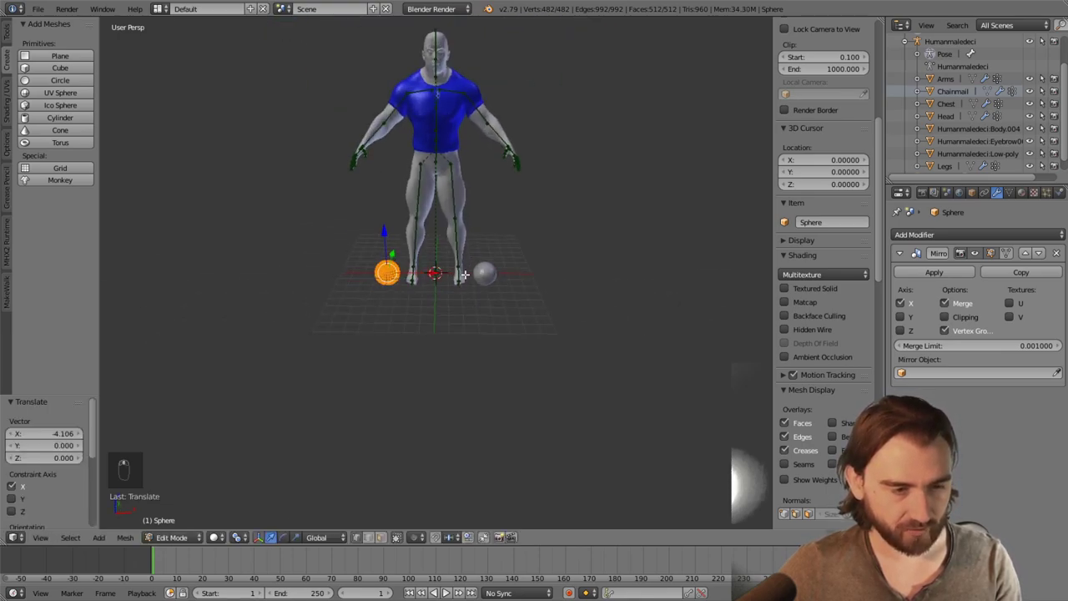
Raise the sphere's mesh to shoulder height and shift it about 1.715 along X over the figure's shoulder
{"action": "middle_click_drag", "start_coordinate": [465, 274], "coordinate": [399, 330]}
{"action": "left_click_drag", "start_coordinate": [384, 314], "coordinate": [375, 142]}
{"action": "left_click_drag", "start_coordinate": [427, 179], "coordinate": [428, 176]}
{"action": "scroll", "coordinate": [429, 175], "scroll_direction": "up", "scroll_amount": 3}
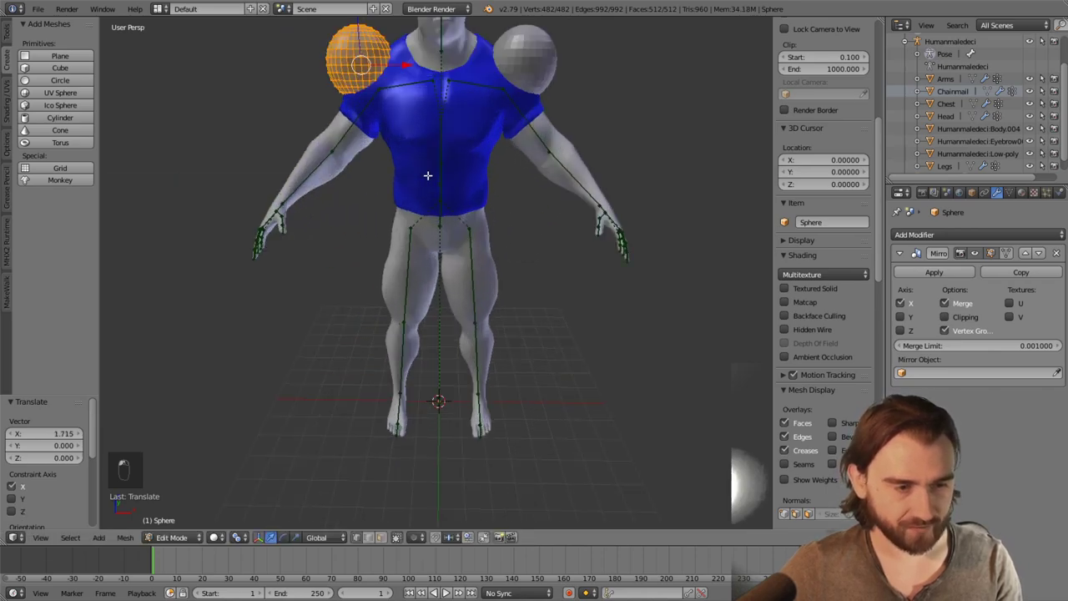
{"action": "middle_click_drag", "start_coordinate": [428, 175], "coordinate": [469, 244]}
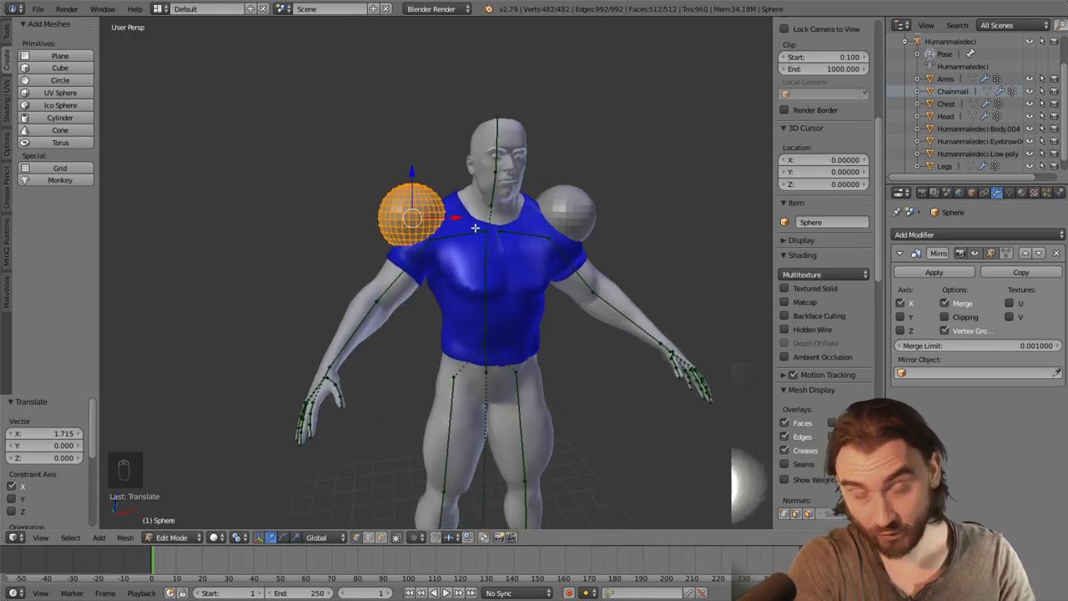
{"action": "middle_click_drag", "start_coordinate": [601, 282], "coordinate": [538, 189]}
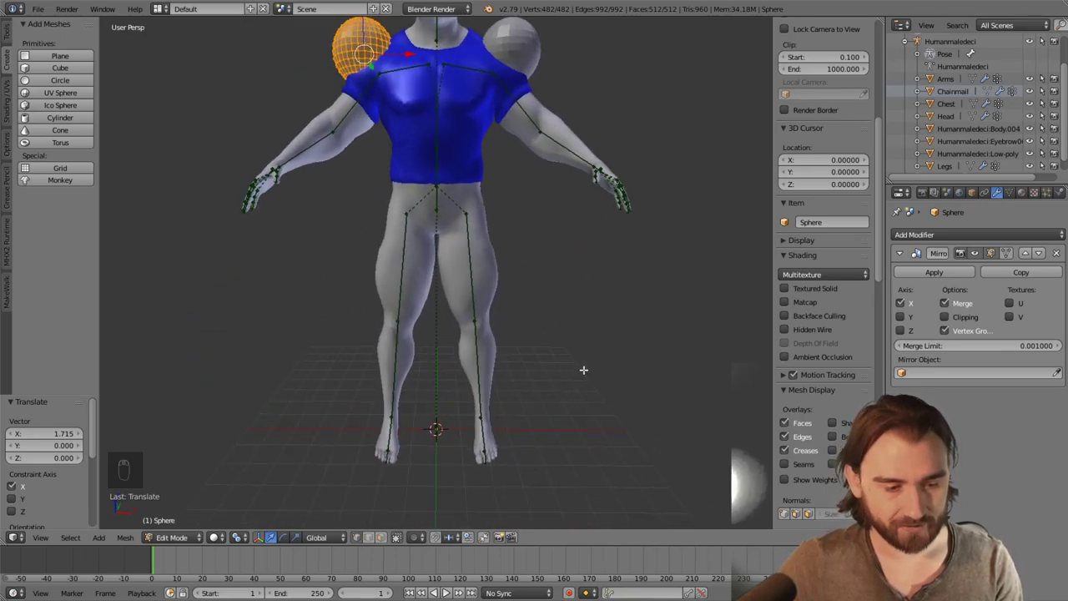
Place the 3D cursor beside the figure's legs at about X 6.766, Y 0.495, Z 2.968
{"action": "middle_click_drag", "start_coordinate": [593, 406], "coordinate": [634, 424]}
{"action": "left_click", "coordinate": [636, 426]}
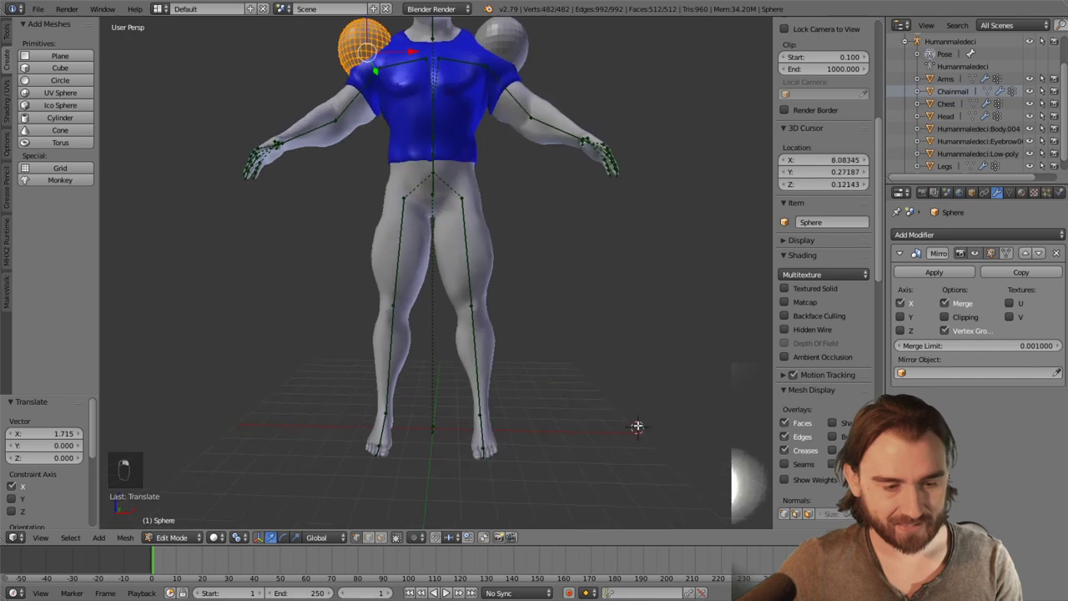
{"action": "right_click_drag", "start_coordinate": [589, 441], "coordinate": [604, 355]}
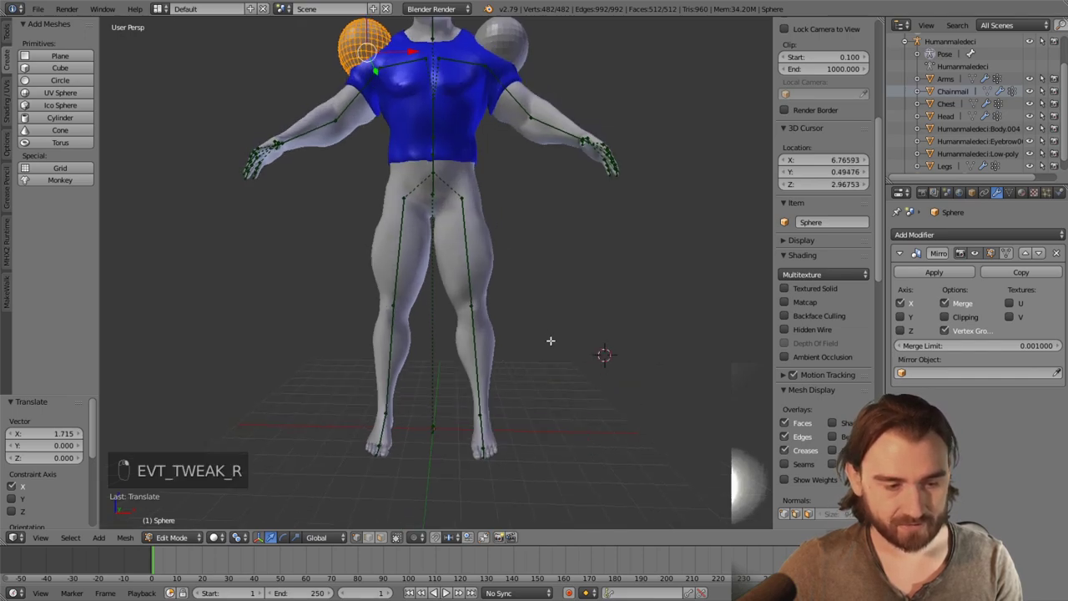
Return to Object Mode and delete the mirrored sphere
{"action": "left_click", "coordinate": [171, 537]}
{"action": "left_click", "coordinate": [180, 524]}
{"action": "key", "text": "x"}
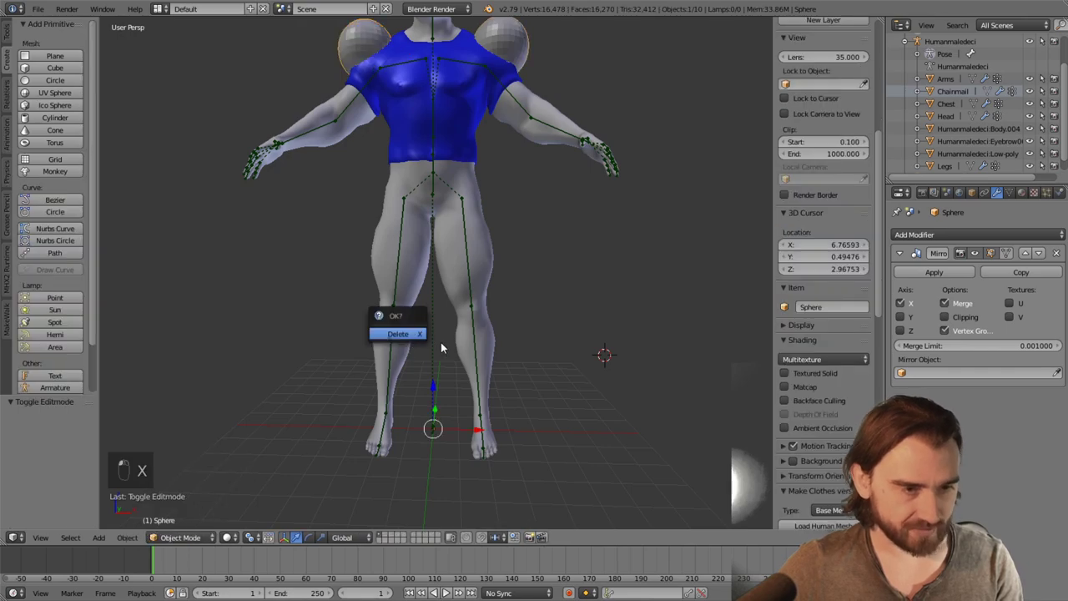
{"action": "left_click", "coordinate": [409, 332]}
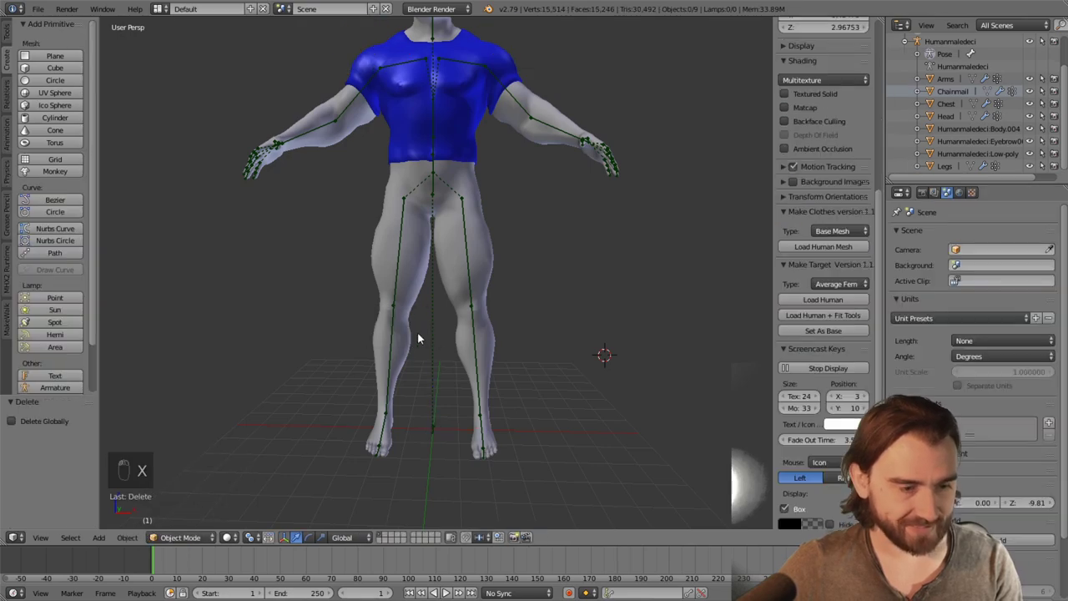
Add a UV sphere at the 3D cursor and give it a Mirror modifier on the X axis
{"action": "left_click", "coordinate": [64, 93]}
{"action": "middle_click_drag", "start_coordinate": [596, 434], "coordinate": [559, 377], "text": "shift"}
{"action": "left_click", "coordinate": [951, 234]}
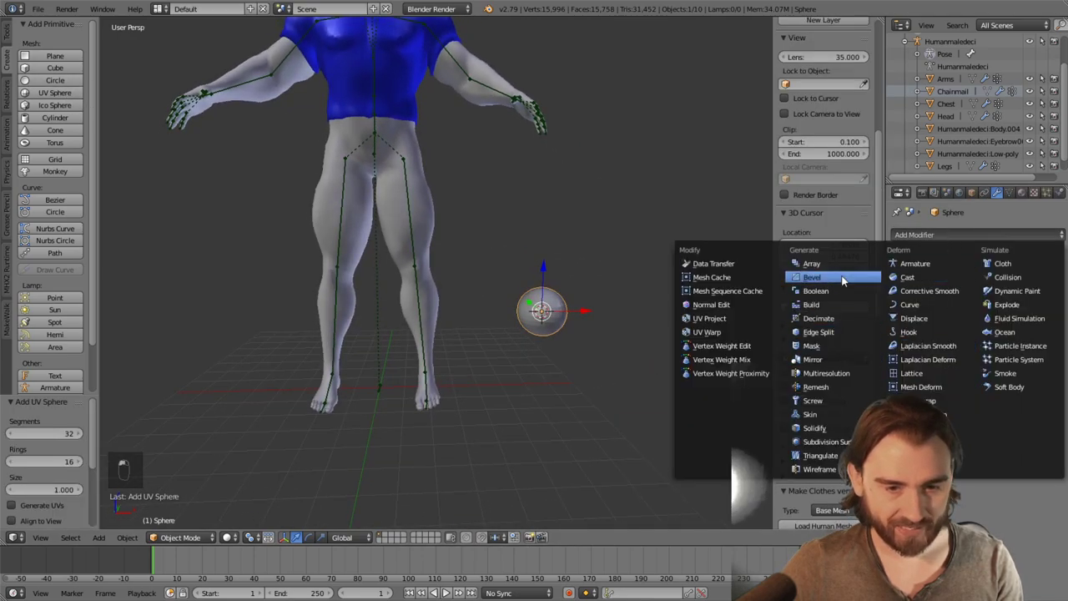
{"action": "left_click", "coordinate": [862, 360]}
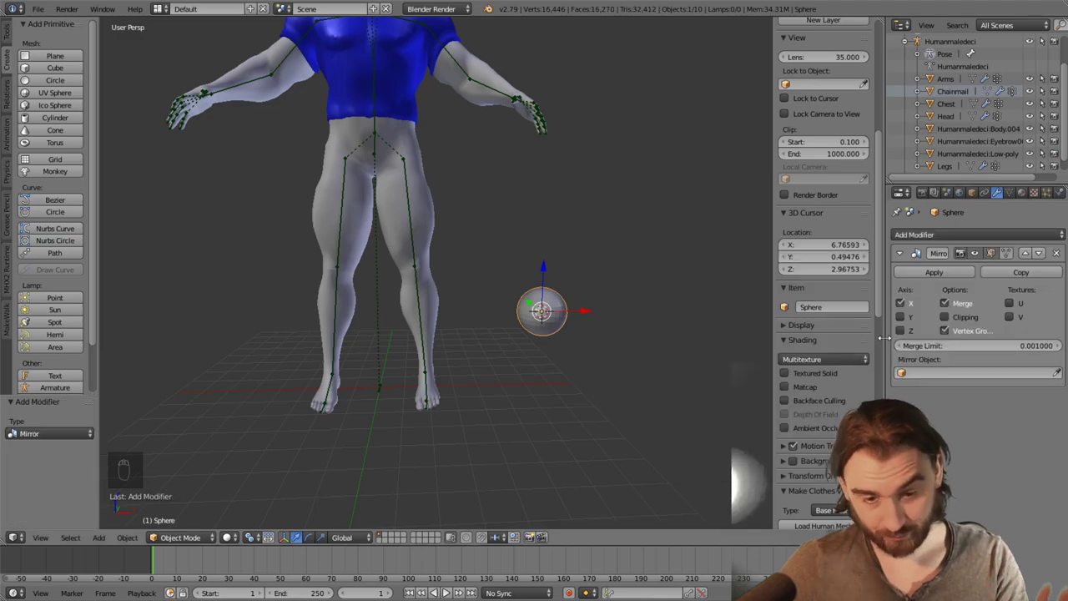
Shift the new sphere slightly along X and switch it to Edit Mode
{"action": "key", "text": "g"}
{"action": "key", "text": "x"}
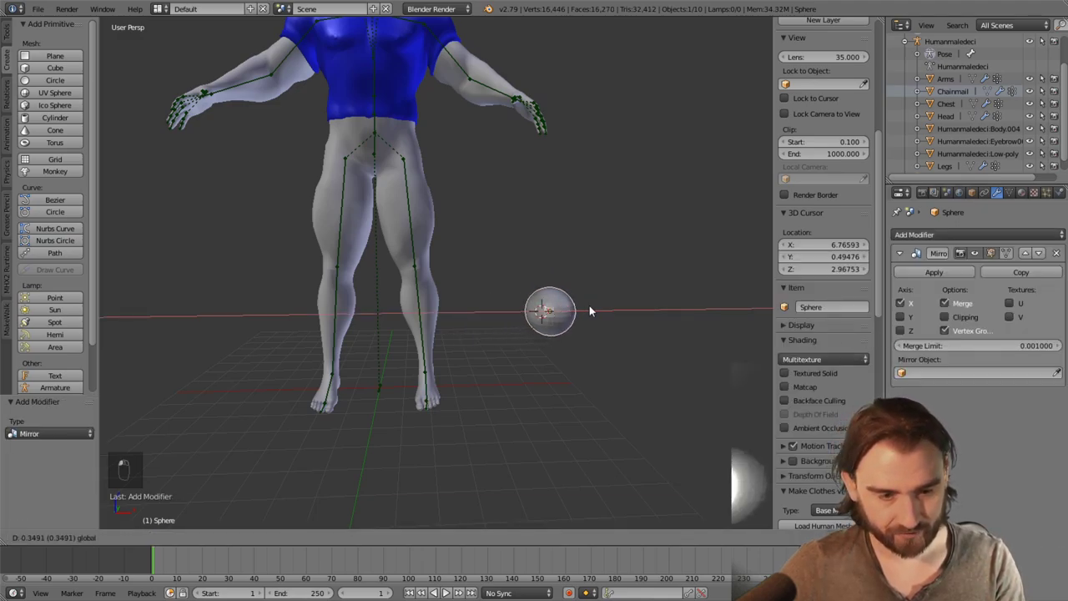
{"action": "left_click", "coordinate": [589, 310]}
{"action": "left_click", "coordinate": [180, 537]}
{"action": "left_click", "coordinate": [179, 509]}
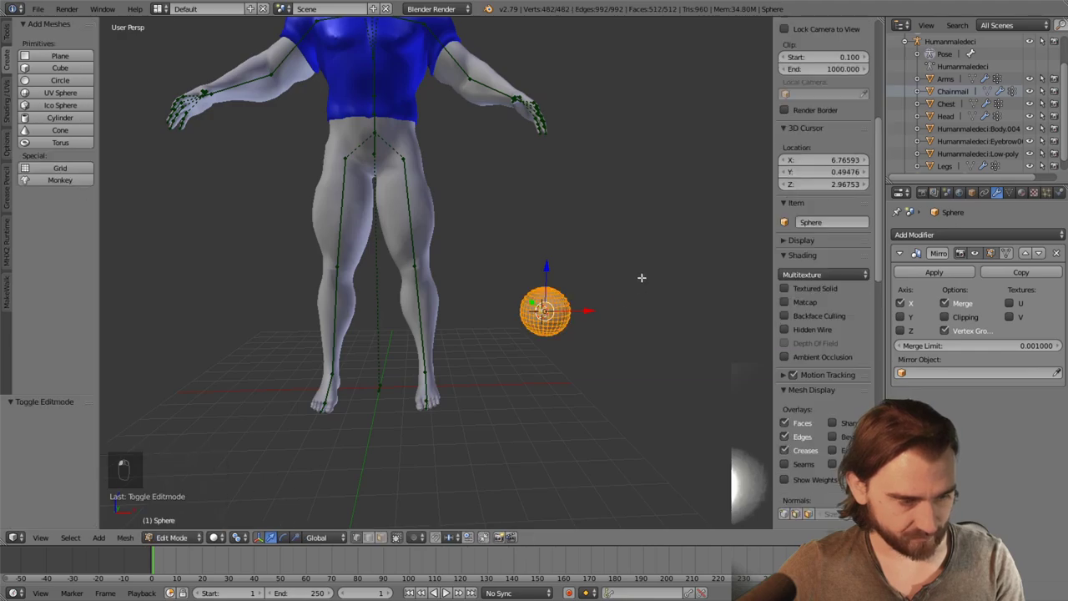
Move the sphere's mesh about -2.881 along X, toward the figure's legs
{"action": "key", "text": "g"}
{"action": "key", "text": "x"}
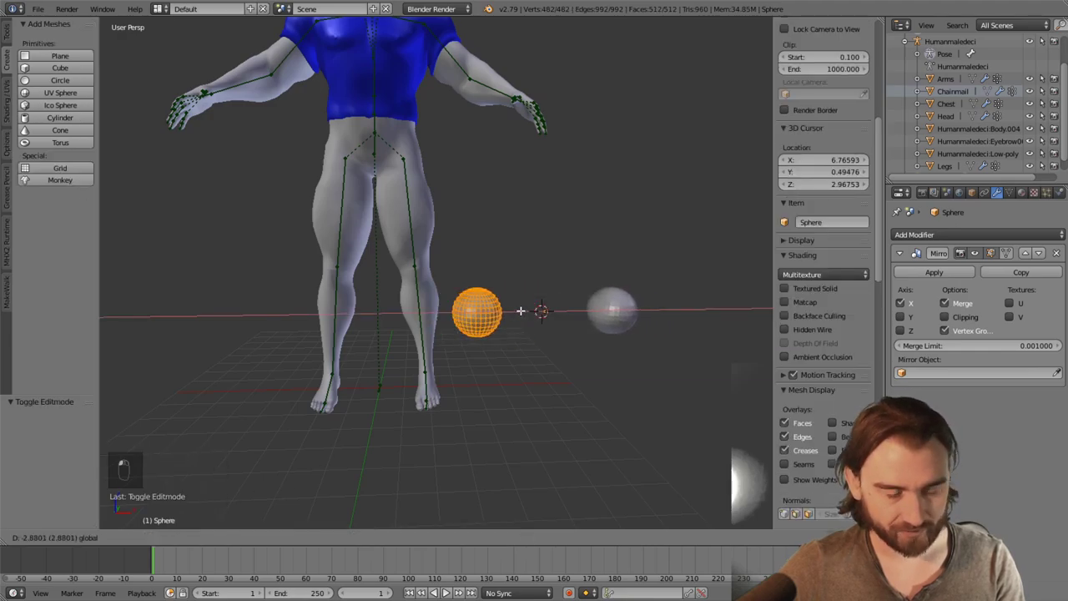
{"action": "left_click", "coordinate": [520, 310]}
Move the sphere's mesh a further -8.942 or so along X to the opposite side of the figure's legs
{"action": "mouse_move", "coordinate": [519, 310]}
{"action": "middle_mouse_down"}
{"action": "mouse_move", "coordinate": [541, 329]}
{"action": "mouse_move", "coordinate": [553, 281]}
{"action": "mouse_move", "coordinate": [601, 309]}
{"action": "mouse_move", "coordinate": [505, 327]}
{"action": "mouse_move", "coordinate": [526, 252]}
{"action": "mouse_move", "coordinate": [529, 318]}
{"action": "middle_mouse_up"}
{"action": "scroll", "coordinate": [481, 352], "scroll_direction": "up", "scroll_amount": 2}
{"action": "scroll", "coordinate": [523, 359], "scroll_direction": "down", "scroll_amount": 3}
{"action": "scroll", "coordinate": [525, 322], "scroll_direction": "up", "scroll_amount": 3}
{"action": "scroll", "coordinate": [523, 322], "scroll_direction": "down", "scroll_amount": 3}
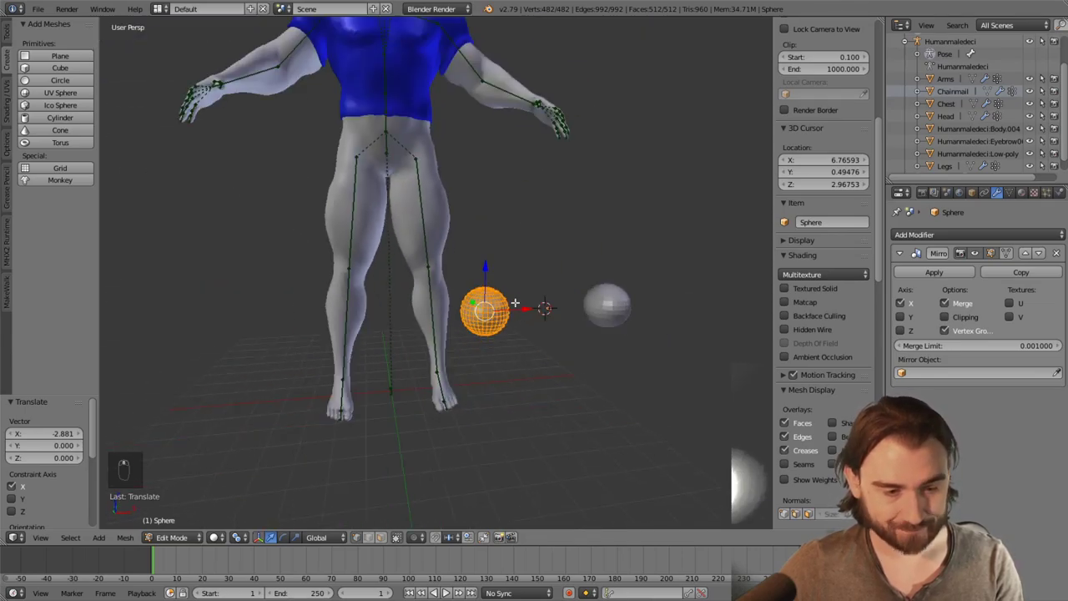
{"action": "left_click_drag", "start_coordinate": [523, 307], "coordinate": [295, 302]}
Duplicate a single vertex on the lower part of the sphere and move the copy -3 along Z
{"action": "middle_click_drag", "start_coordinate": [341, 309], "coordinate": [410, 255]}
{"action": "scroll", "coordinate": [409, 255], "scroll_direction": "up", "scroll_amount": 1}
{"action": "scroll", "coordinate": [421, 217], "scroll_direction": "down", "scroll_amount": 3}
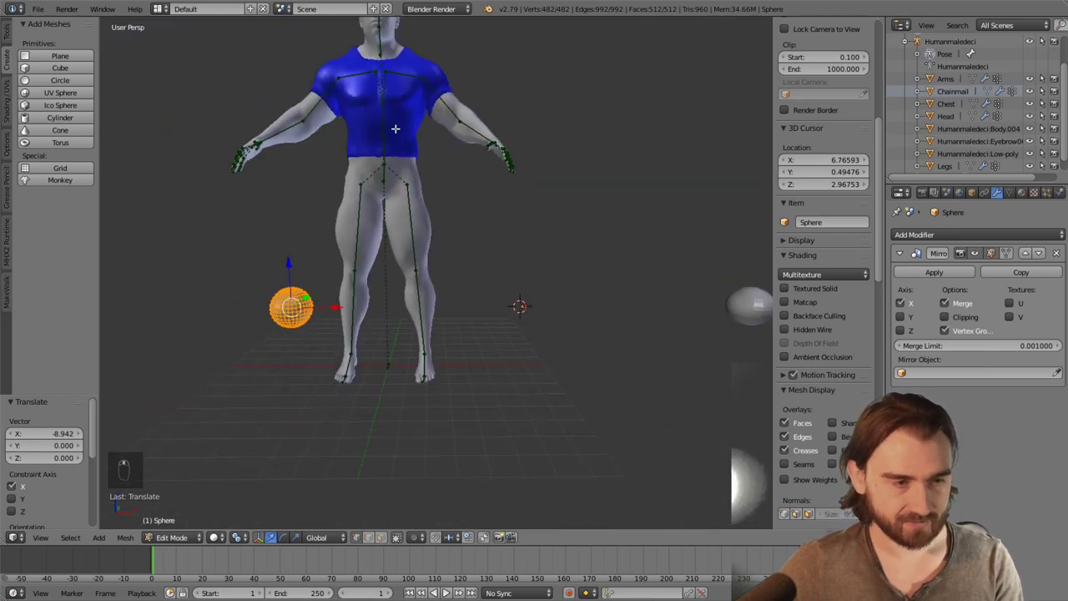
{"action": "scroll", "coordinate": [396, 129], "scroll_direction": "up", "scroll_amount": 5}
{"action": "right_click", "coordinate": [214, 294]}
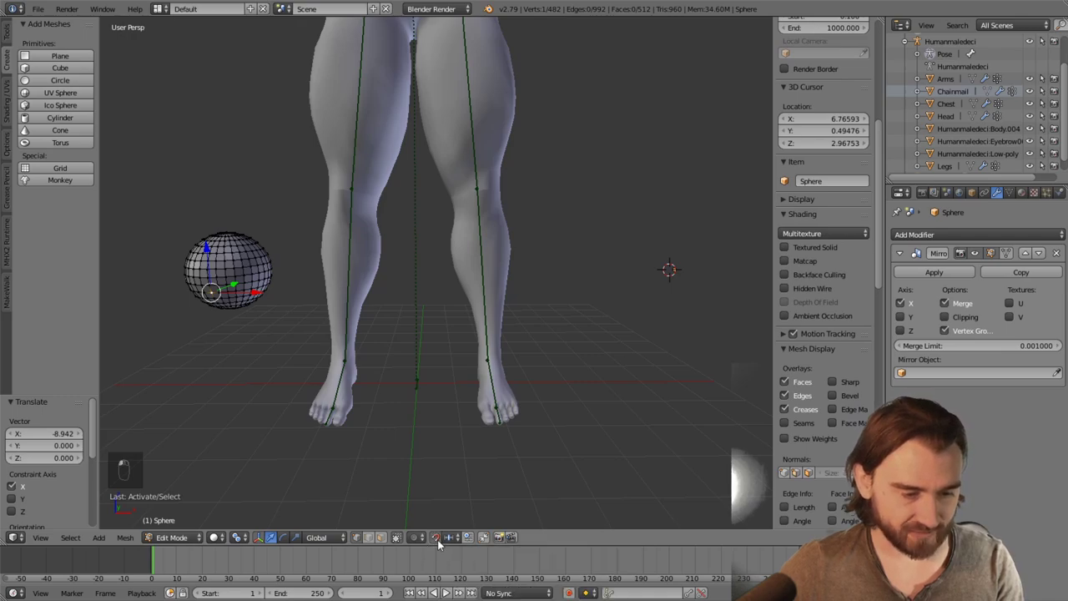
{"action": "middle_click_drag", "start_coordinate": [267, 362], "coordinate": [302, 344], "text": "shift"}
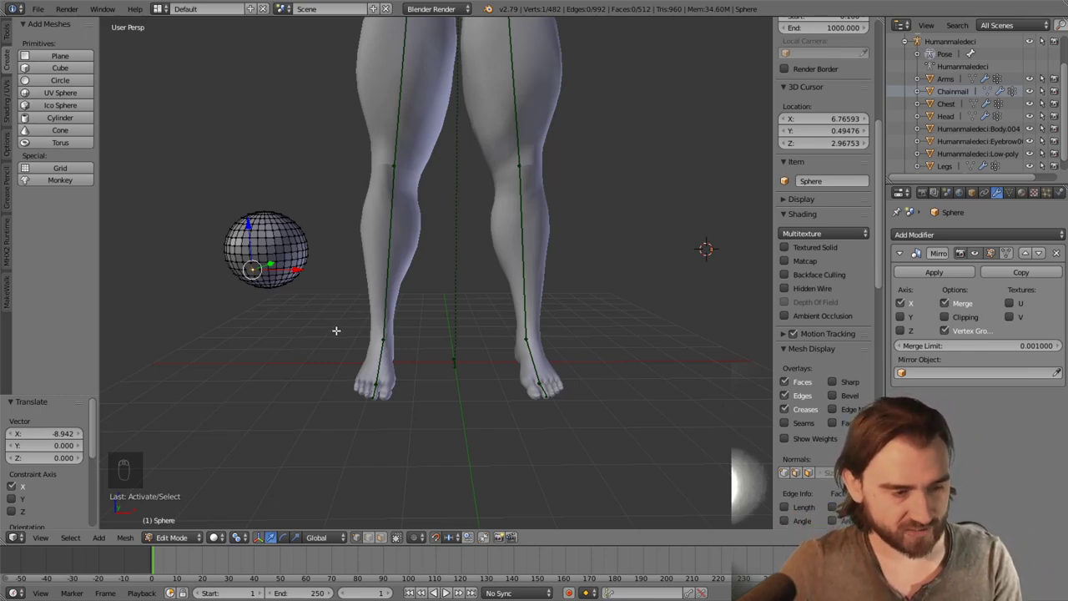
{"action": "key", "text": "shift+d"}
{"action": "right_click", "coordinate": [336, 330]}
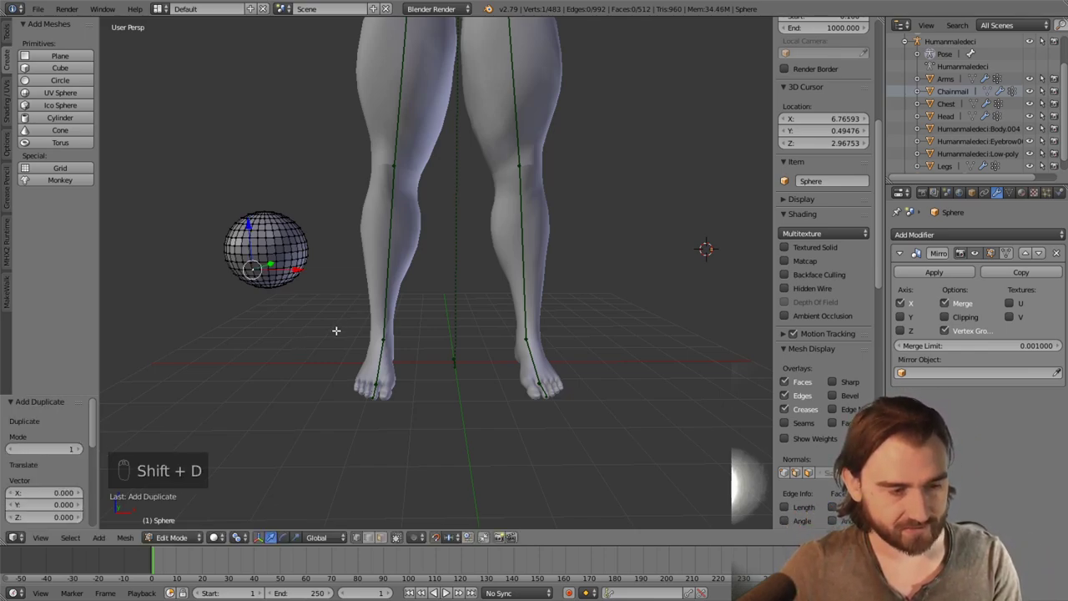
{"action": "key", "text": "g"}
{"action": "key", "text": "z"}
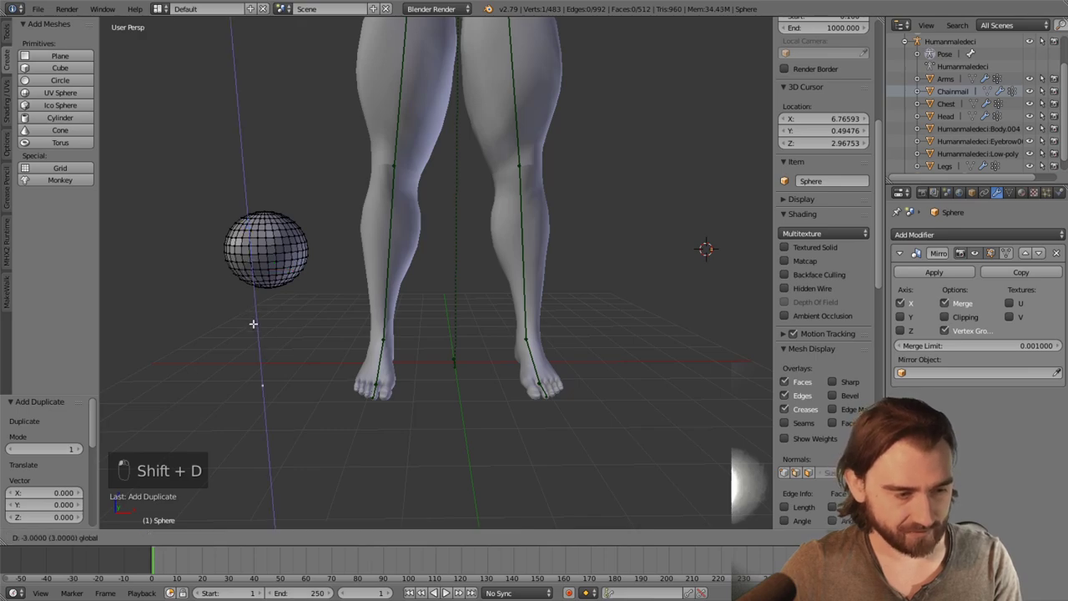
{"action": "left_click", "coordinate": [254, 333]}
Move the duplicated vertex along X to between the figure's feet
{"action": "middle_click_drag", "start_coordinate": [286, 361], "coordinate": [317, 399]}
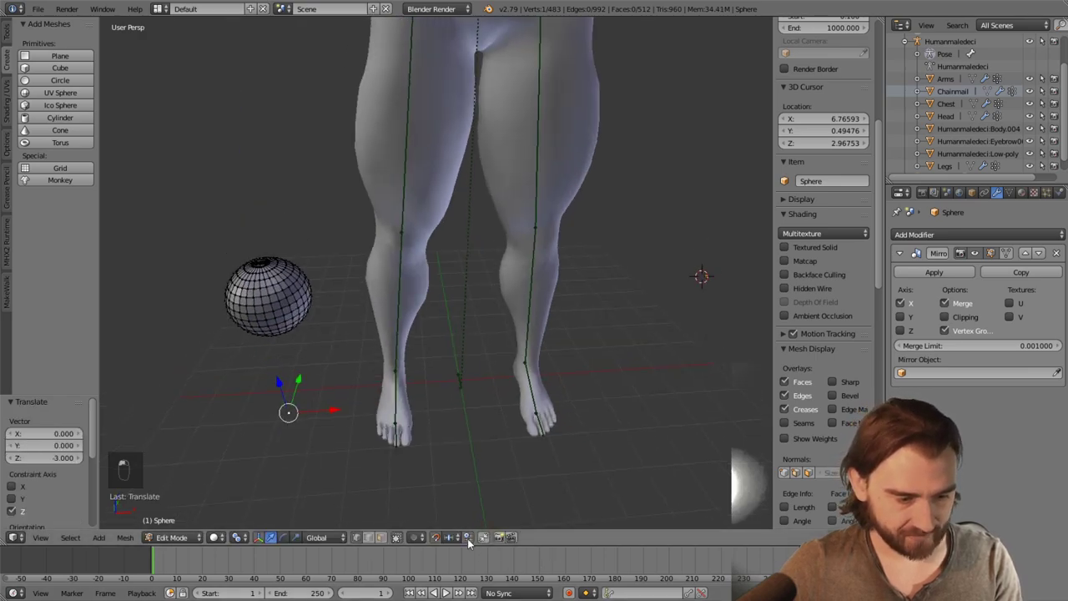
{"action": "key", "text": "g"}
{"action": "key", "text": "x"}
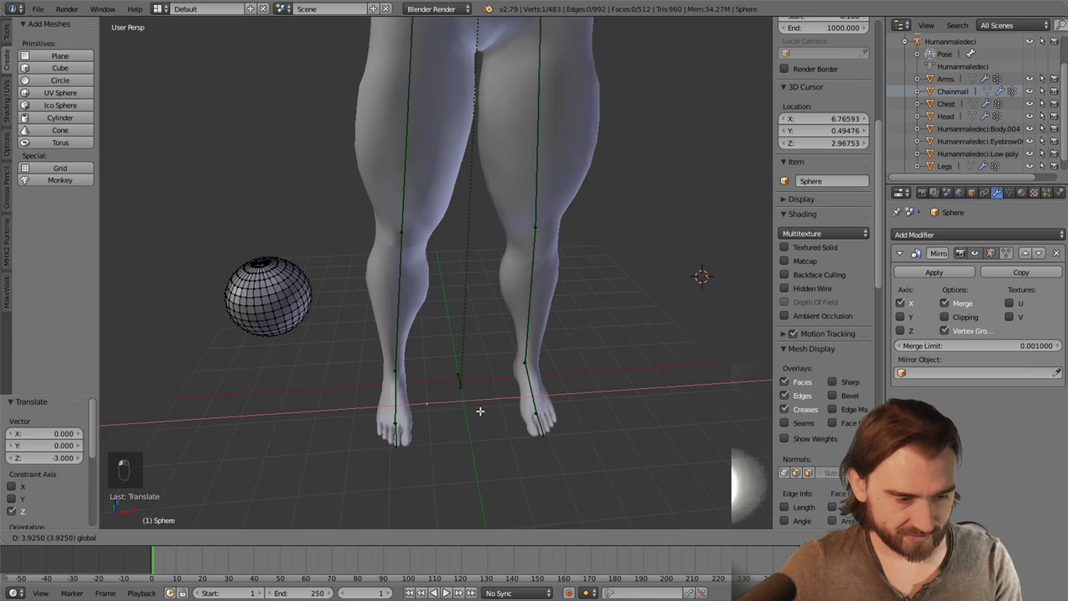
{"action": "left_click", "coordinate": [507, 413]}
Move the duplicated vertex 0.429 along Y toward the rig's base
{"action": "scroll", "coordinate": [451, 366], "scroll_direction": "up", "scroll_amount": 3}
{"action": "middle_click_drag", "start_coordinate": [453, 369], "coordinate": [467, 374]}
{"action": "middle_click_drag", "start_coordinate": [468, 374], "coordinate": [522, 321], "text": "shift"}
{"action": "scroll", "coordinate": [455, 270], "scroll_direction": "up", "scroll_amount": 3}
{"action": "key", "text": "g"}
{"action": "key", "text": "y"}
{"action": "left_click", "coordinate": [526, 355]}
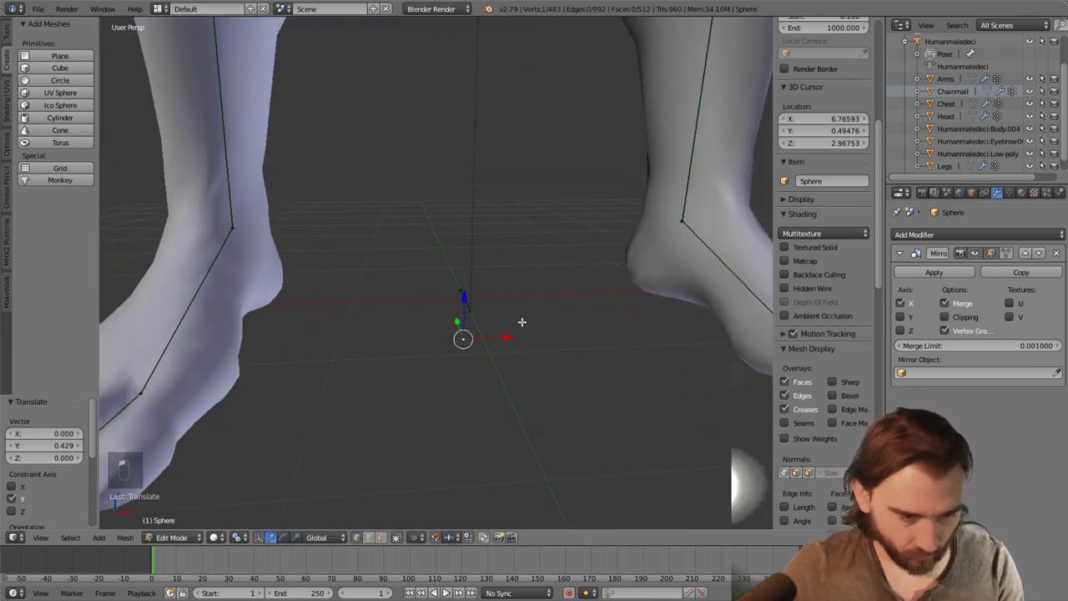
Raise the duplicated vertex 0.415 along Z onto the world origin
{"action": "key", "text": "g"}
{"action": "key", "text": "z"}
{"action": "left_click", "coordinate": [504, 278]}
{"action": "middle_click_drag", "start_coordinate": [506, 276], "coordinate": [475, 302]}
{"action": "scroll", "coordinate": [458, 269], "scroll_direction": "down", "scroll_amount": 3}
{"action": "scroll", "coordinate": [464, 280], "scroll_direction": "down", "scroll_amount": 1}
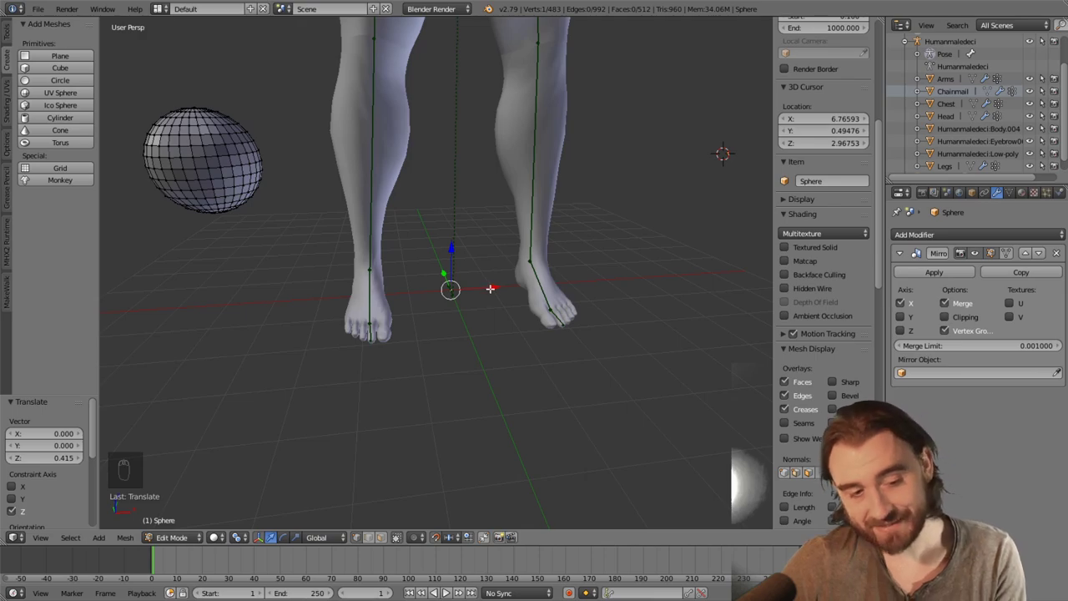
{"action": "key", "text": "g"}
{"action": "key", "text": "x"}
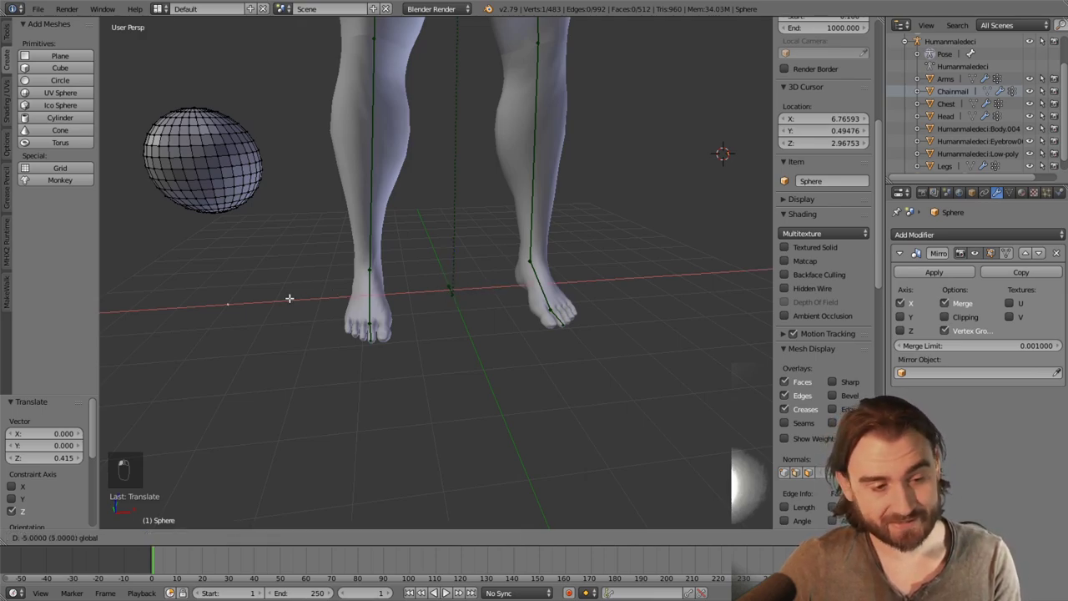
{"action": "left_click", "coordinate": [499, 293]}
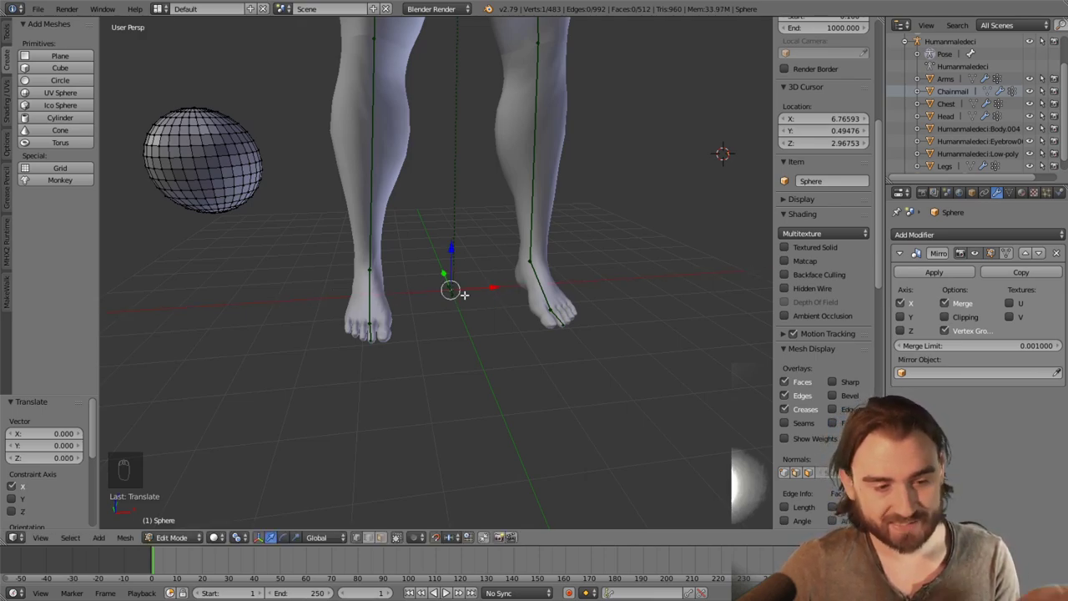
Snap the 3D cursor to the selected vertex between the feet and return to Object Mode
{"action": "left_click", "coordinate": [434, 537]}
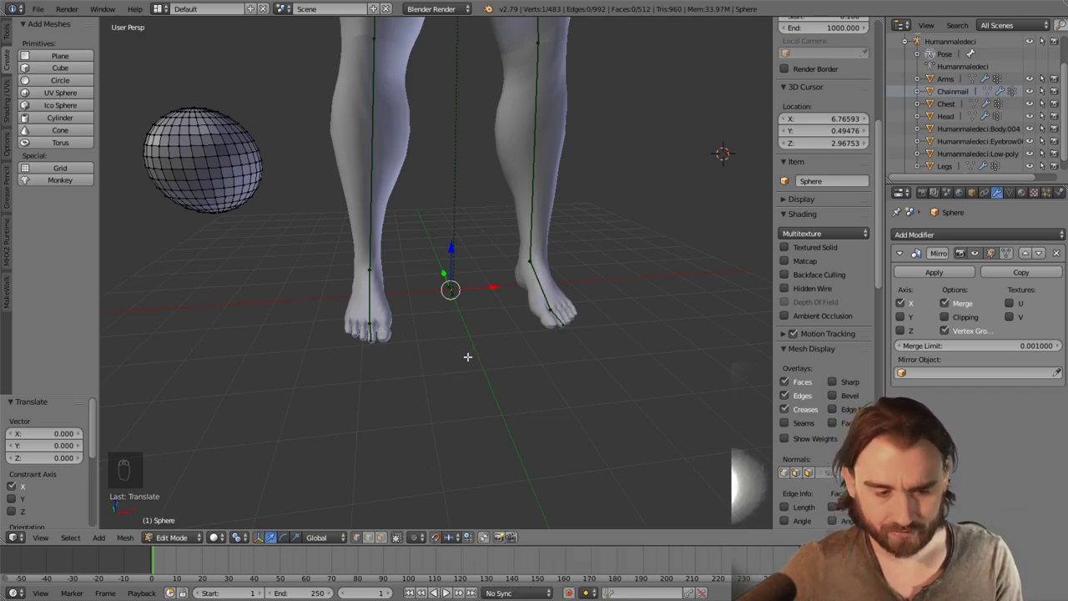
{"action": "middle_click_drag", "start_coordinate": [467, 357], "coordinate": [417, 292]}
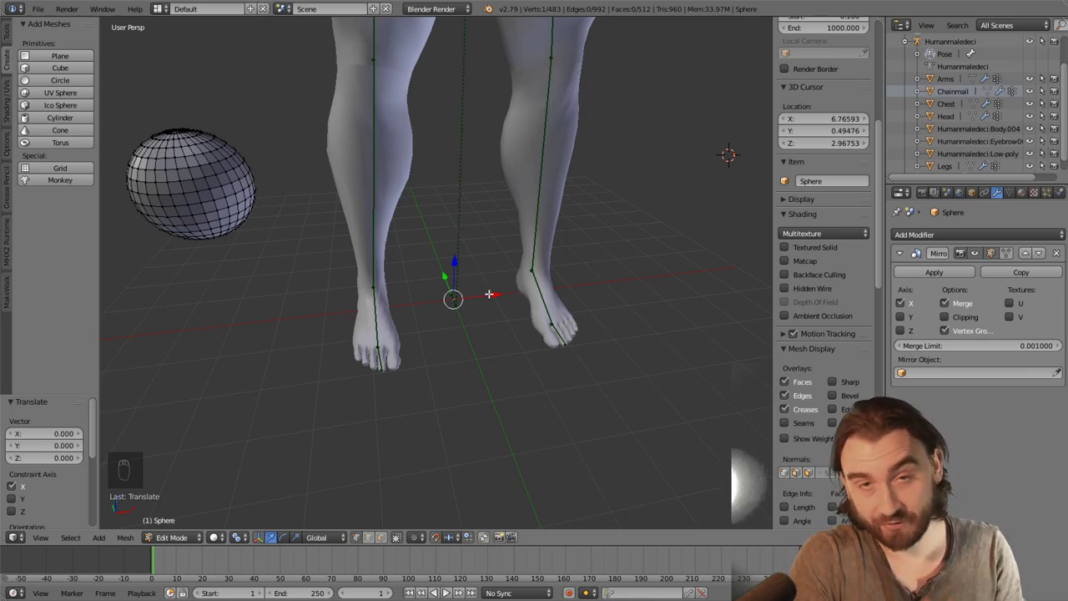
{"action": "mouse_move", "coordinate": [489, 294]}
{"action": "left_mouse_down"}
{"action": "mouse_move", "coordinate": [454, 308]}
{"action": "mouse_move", "coordinate": [491, 307]}
{"action": "left_mouse_up"}
{"action": "middle_click_drag", "start_coordinate": [523, 313], "coordinate": [515, 316]}
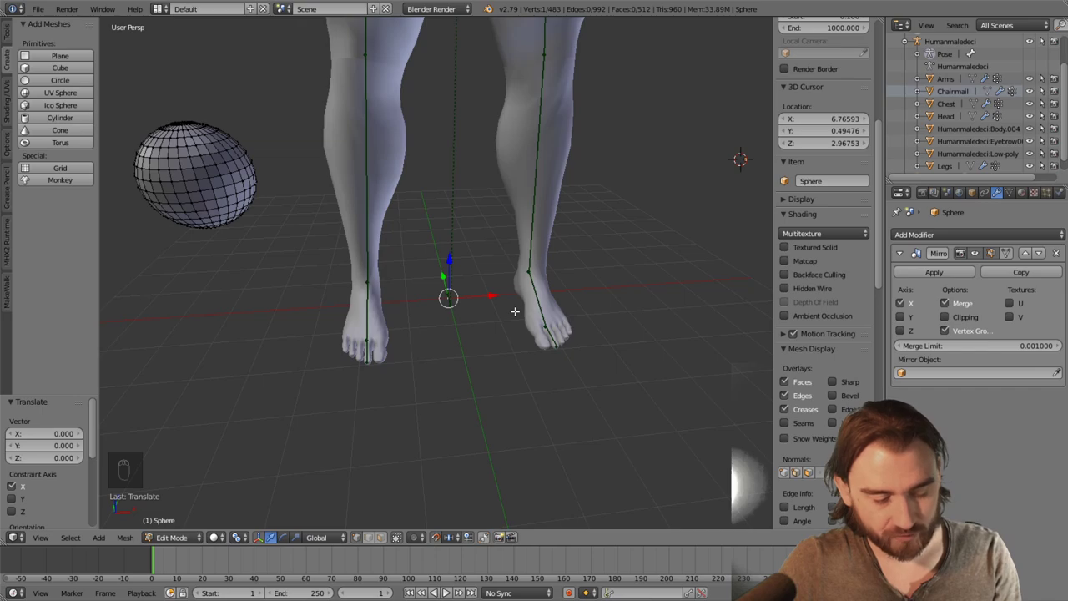
{"action": "key", "text": "shift+s"}
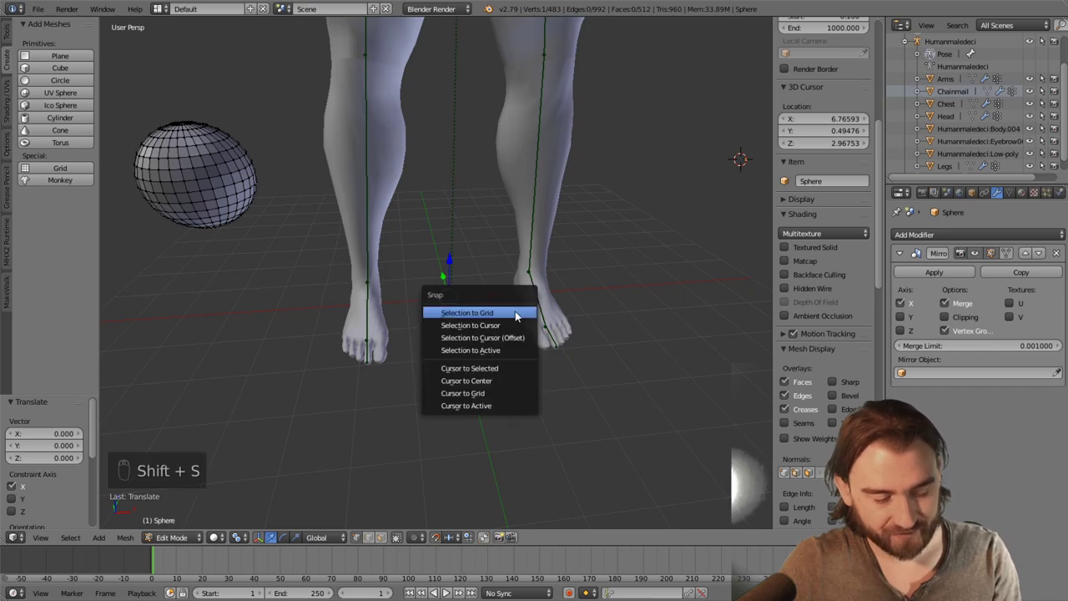
{"action": "left_click", "coordinate": [500, 368]}
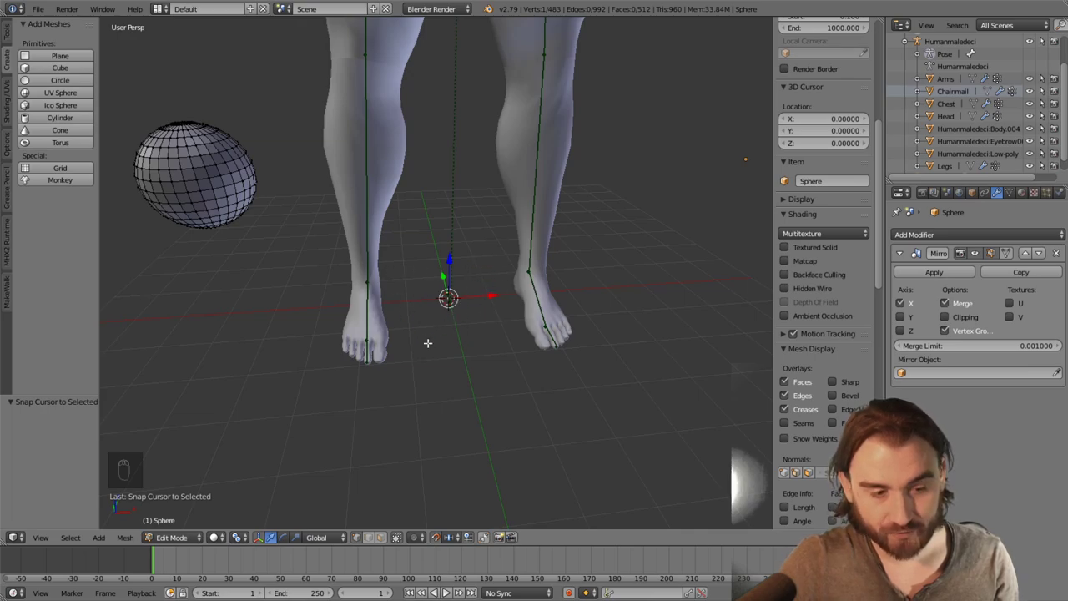
{"action": "left_click", "coordinate": [173, 538]}
{"action": "left_click", "coordinate": [195, 511]}
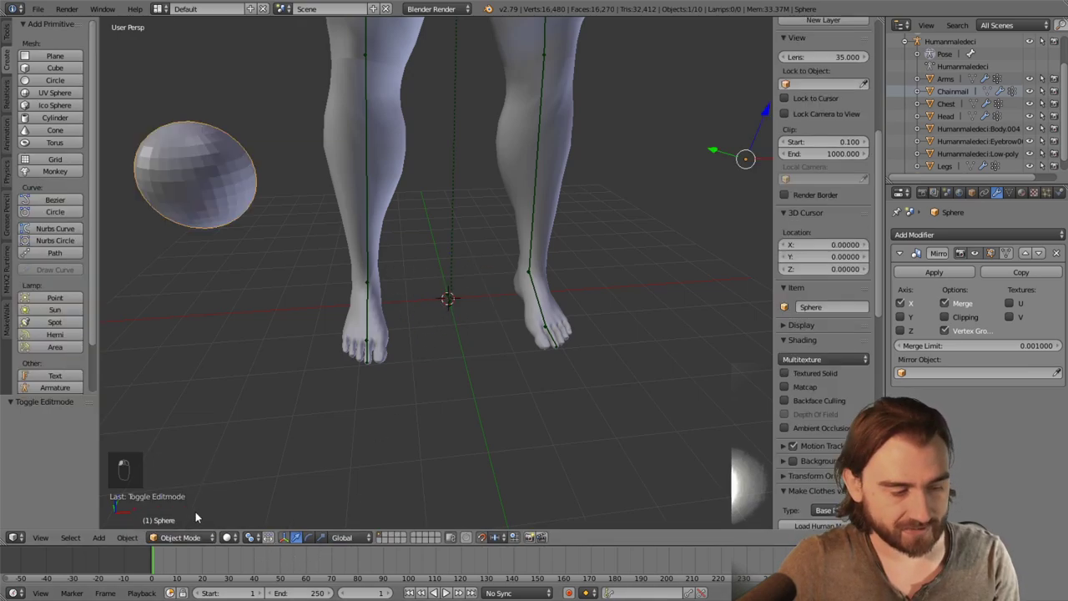
Set the sphere object's origin to the 3D cursor so it mirrors across the figure's centre
{"action": "right_click", "coordinate": [184, 202]}
{"action": "middle_click_drag", "start_coordinate": [308, 347], "coordinate": [273, 301]}
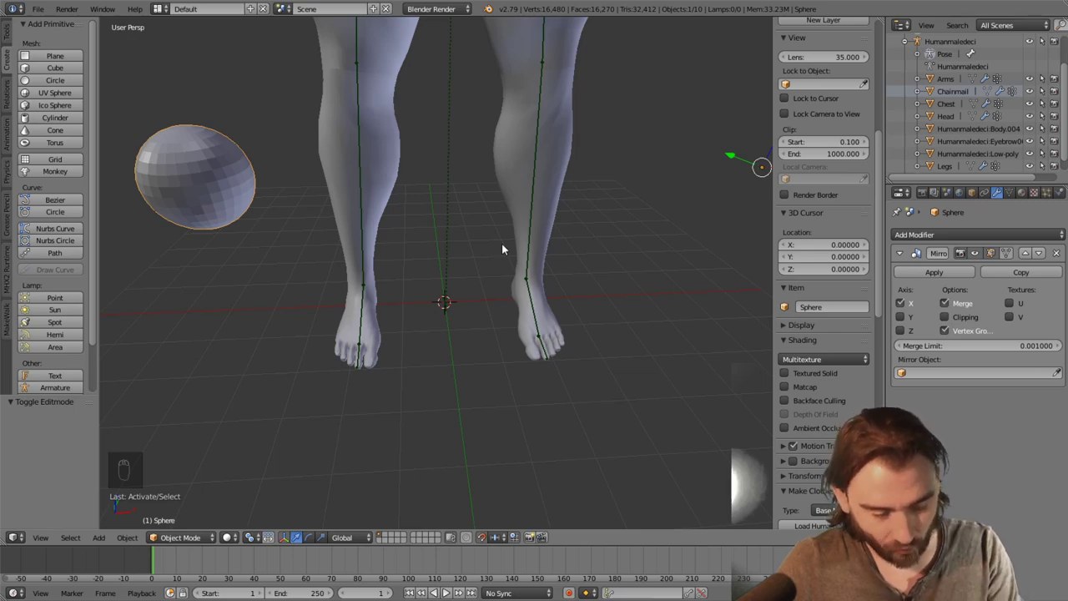
{"action": "key", "text": "ctrl+alt+shift+c"}
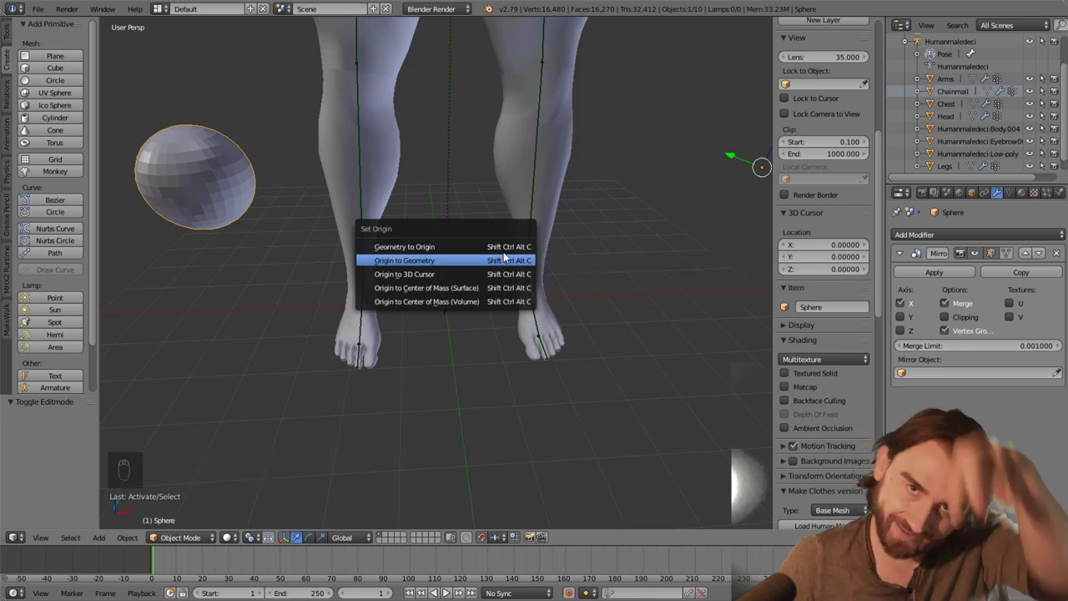
{"action": "left_click", "coordinate": [458, 274]}
{"action": "middle_click_drag", "start_coordinate": [522, 358], "coordinate": [482, 340]}
{"action": "scroll", "coordinate": [525, 327], "scroll_direction": "down", "scroll_amount": 3}
{"action": "middle_click_drag", "start_coordinate": [290, 225], "coordinate": [416, 277]}
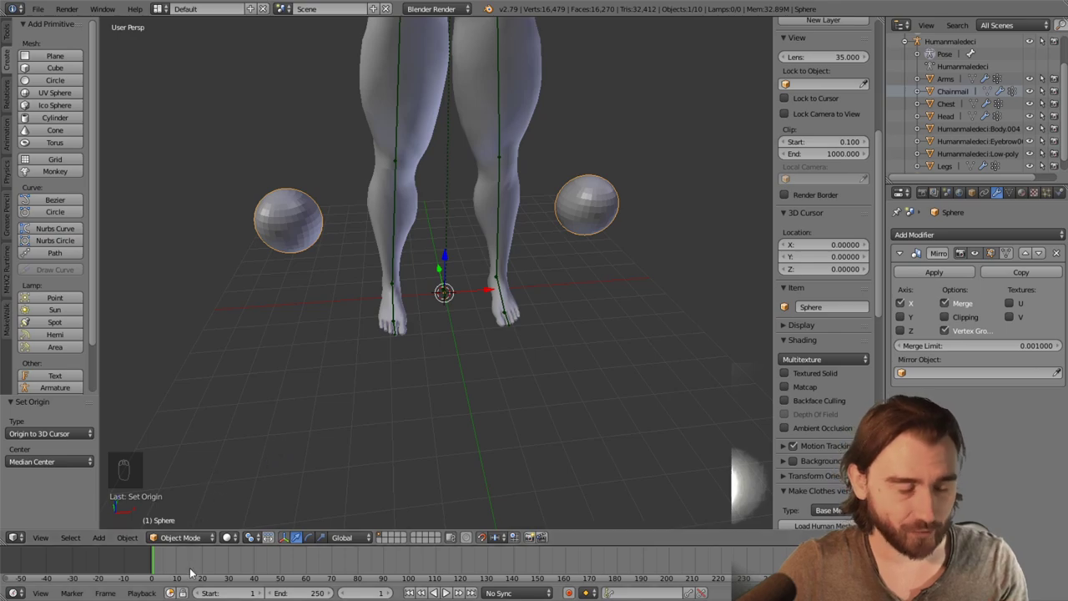
Enter Edit Mode on the sphere and select its linked geometry without the loose vertex
{"action": "left_click", "coordinate": [182, 537]}
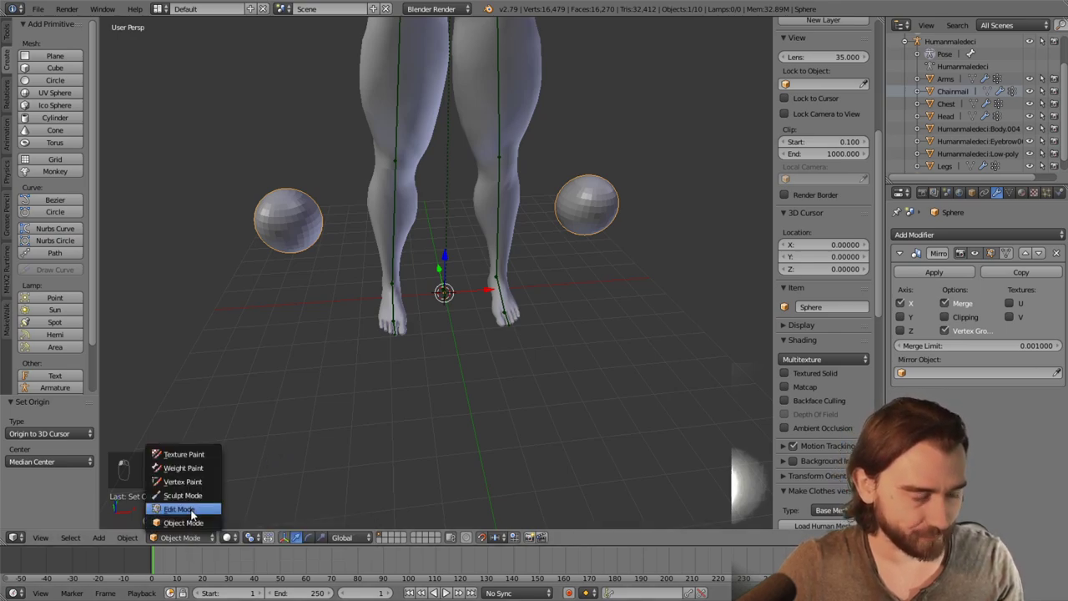
{"action": "left_click", "coordinate": [189, 510]}
{"action": "key", "text": "ctrl+l"}
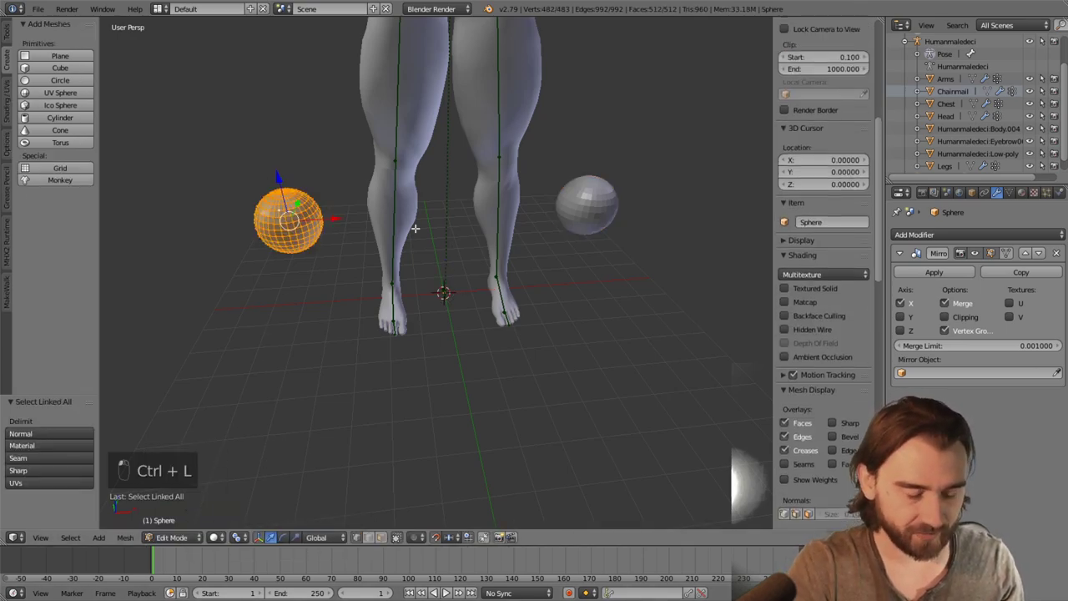
{"action": "key", "text": "a"}
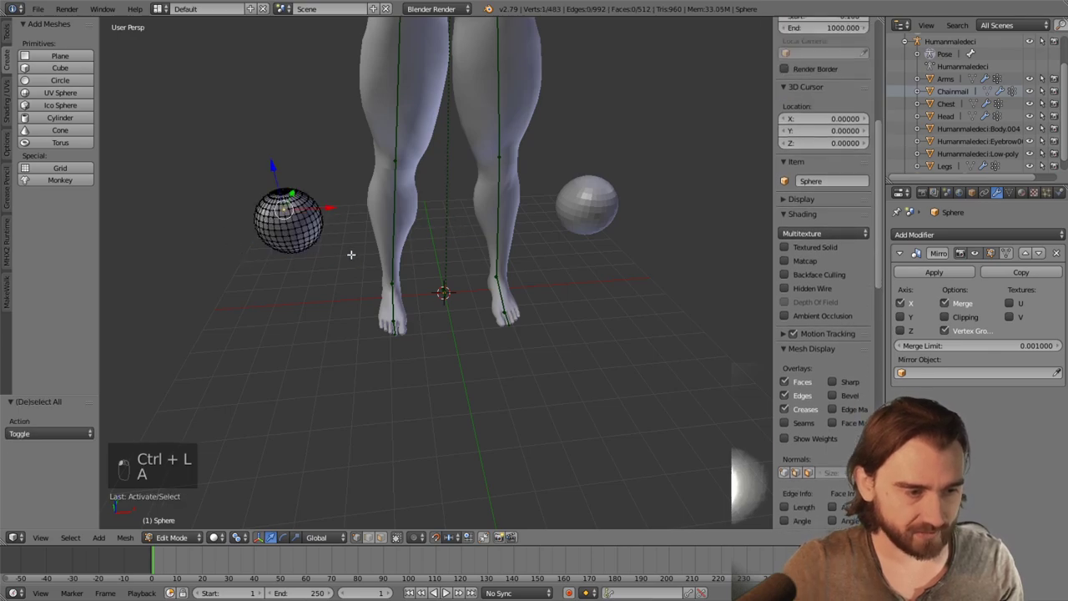
{"action": "key", "text": "ctrl+l"}
{"action": "scroll", "coordinate": [351, 253], "scroll_direction": "down", "scroll_amount": 3}
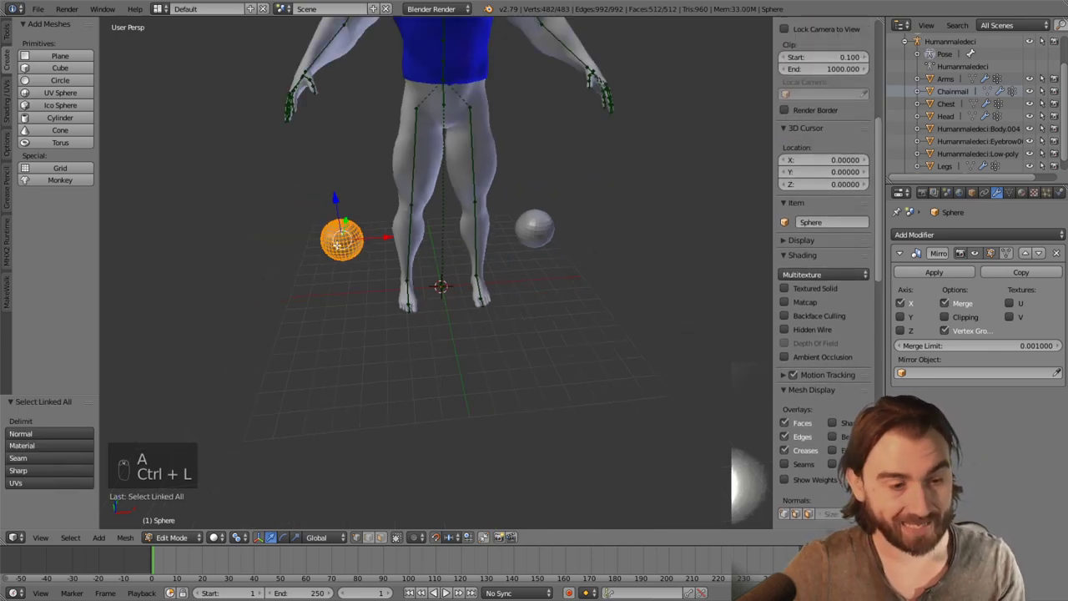
Clear the mesh selection and reselect the sphere's connected geometry starting from one of its vertices
{"action": "key", "text": "a"}
{"action": "key", "text": "a"}
{"action": "key", "text": "a"}
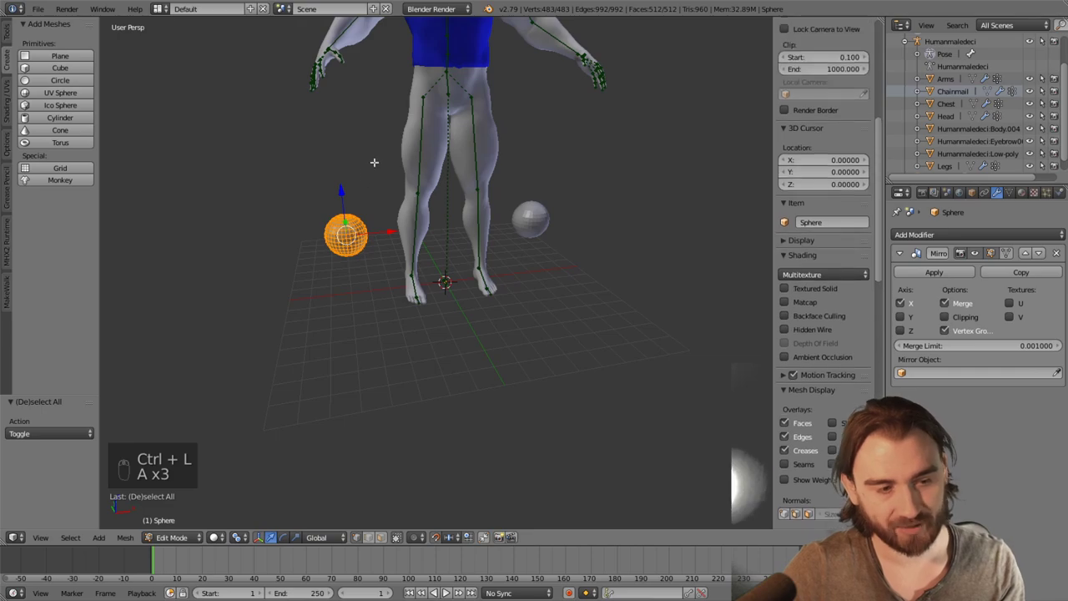
{"action": "middle_click_drag", "start_coordinate": [448, 159], "coordinate": [443, 162]}
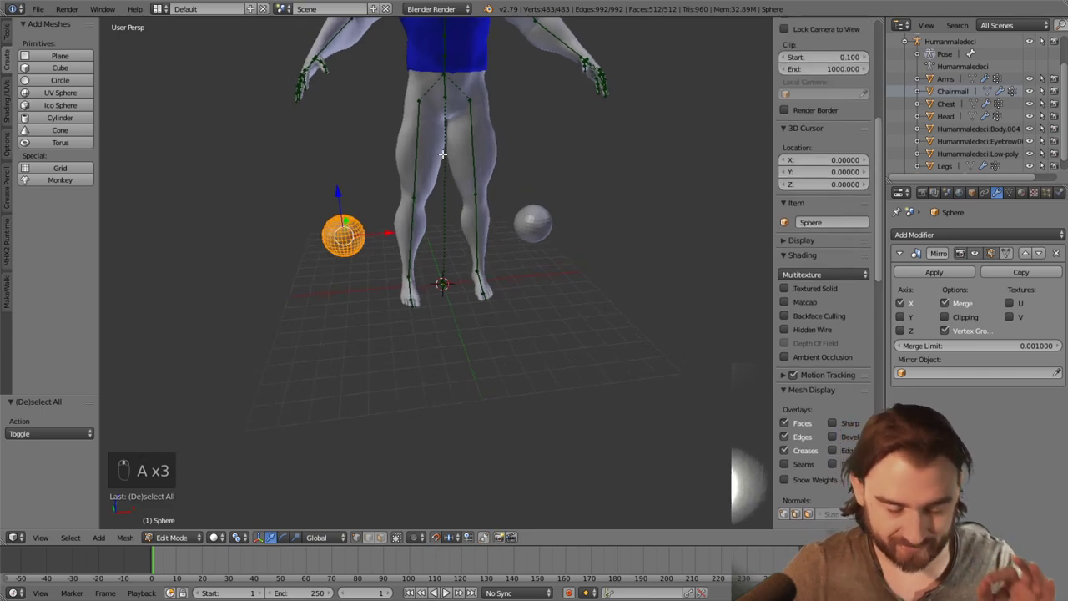
{"action": "key", "text": "a"}
{"action": "right_click", "coordinate": [351, 207]}
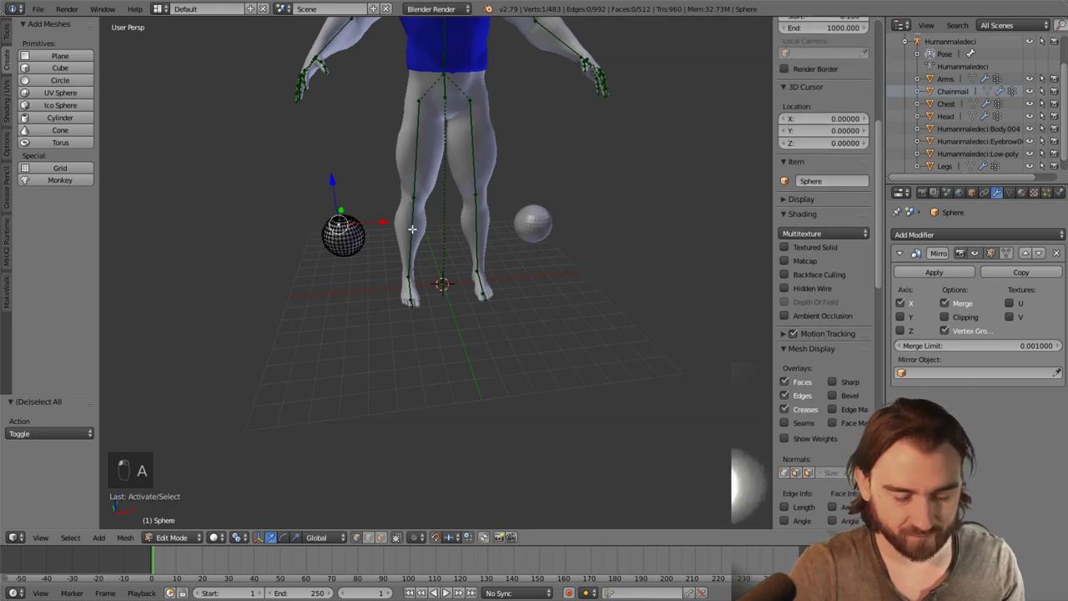
{"action": "key", "text": "ctrl+l"}
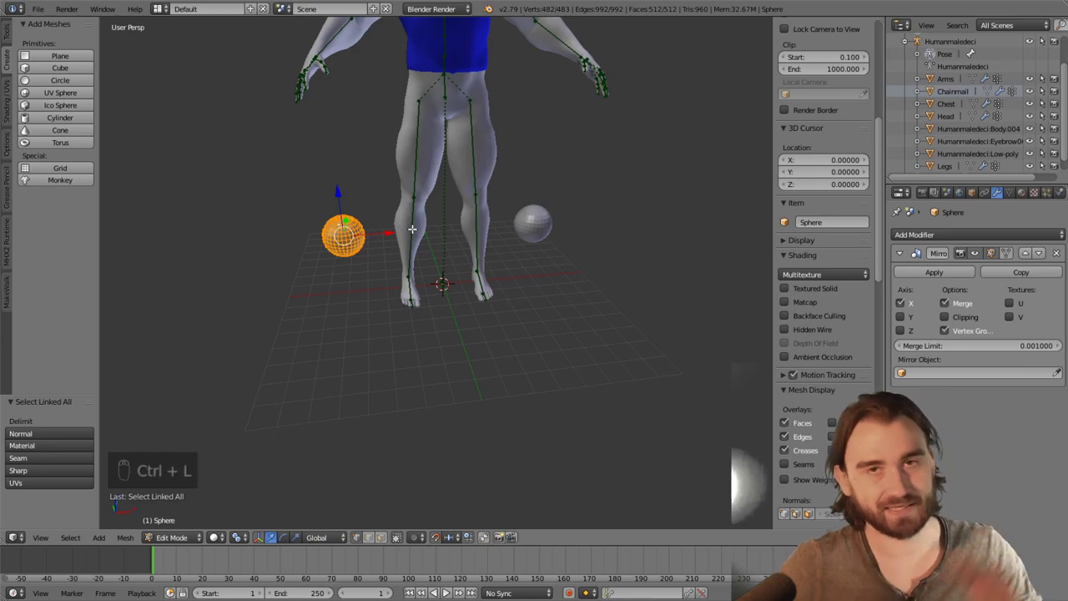
{"action": "middle_click_drag", "start_coordinate": [445, 241], "coordinate": [453, 310]}
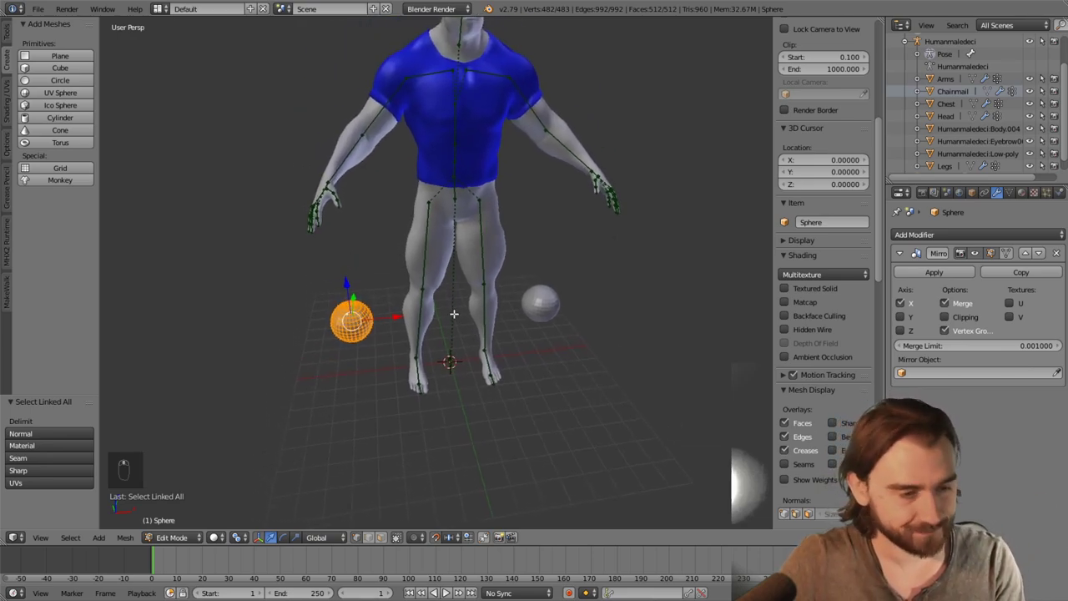
Try moving the sphere along X by about 0.925 and then by -1 to test its mirrored copy
{"action": "key", "text": "g"}
{"action": "key", "text": "x"}
{"action": "left_click", "coordinate": [424, 323]}
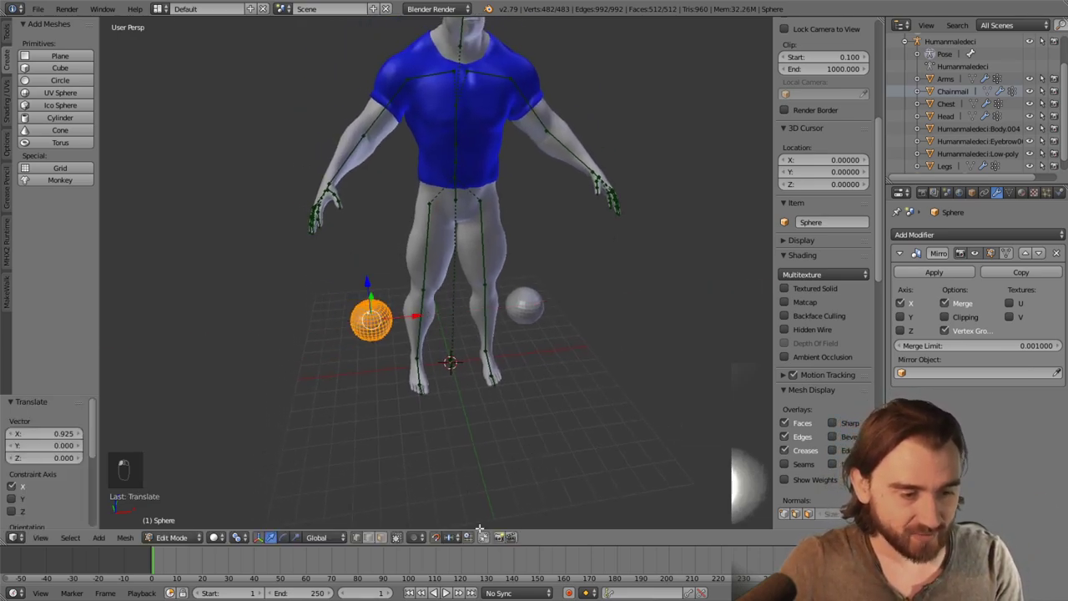
{"action": "left_click", "coordinate": [419, 317]}
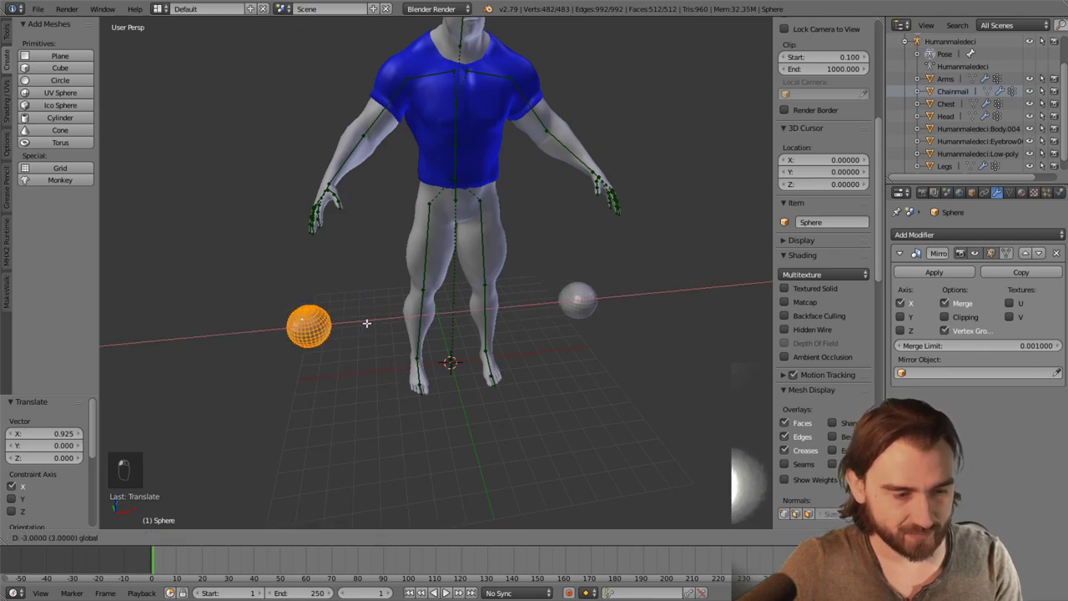
{"action": "type", "text": "-1"}
{"action": "key", "text": "Return"}
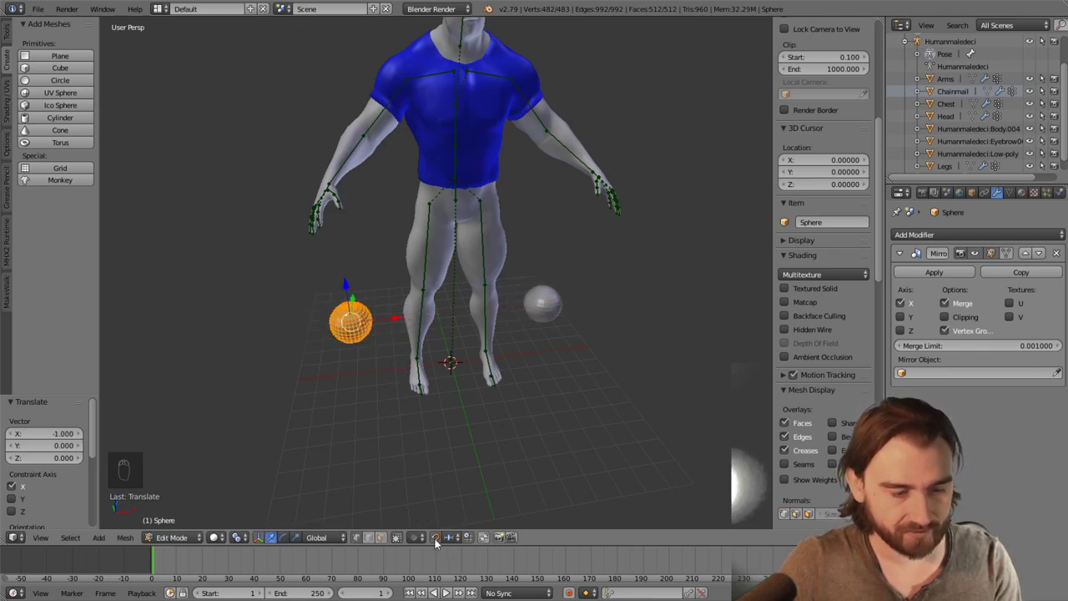
Move the sphere about 2.18 along X towards the body and raise it to shoulder height
{"action": "key", "text": "g"}
{"action": "key", "text": "x"}
{"action": "left_click_drag", "start_coordinate": [438, 315], "coordinate": [434, 313]}
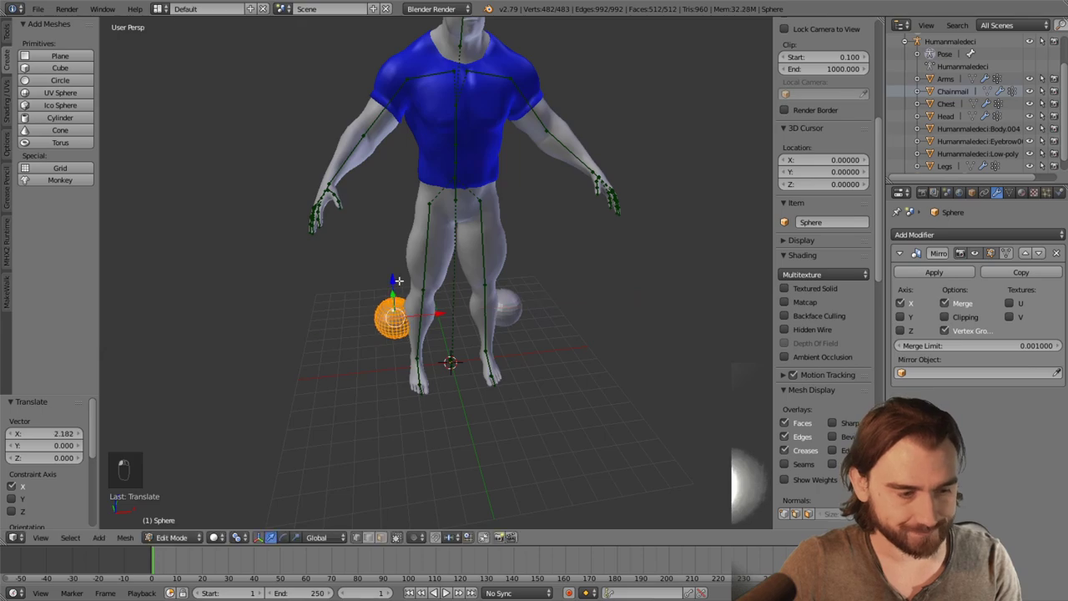
{"action": "left_click_drag", "start_coordinate": [398, 279], "coordinate": [414, 30]}
{"action": "middle_click_drag", "start_coordinate": [444, 59], "coordinate": [538, 213], "text": "shift"}
Adjust the sphere along Y, shift it about 0.71 along X and about 0.64 along Z over the shoulder
{"action": "key", "text": "g"}
{"action": "key", "text": "y"}
{"action": "left_click", "coordinate": [553, 268]}
{"action": "key", "text": "g"}
{"action": "key", "text": "x"}
{"action": "key", "text": "z"}
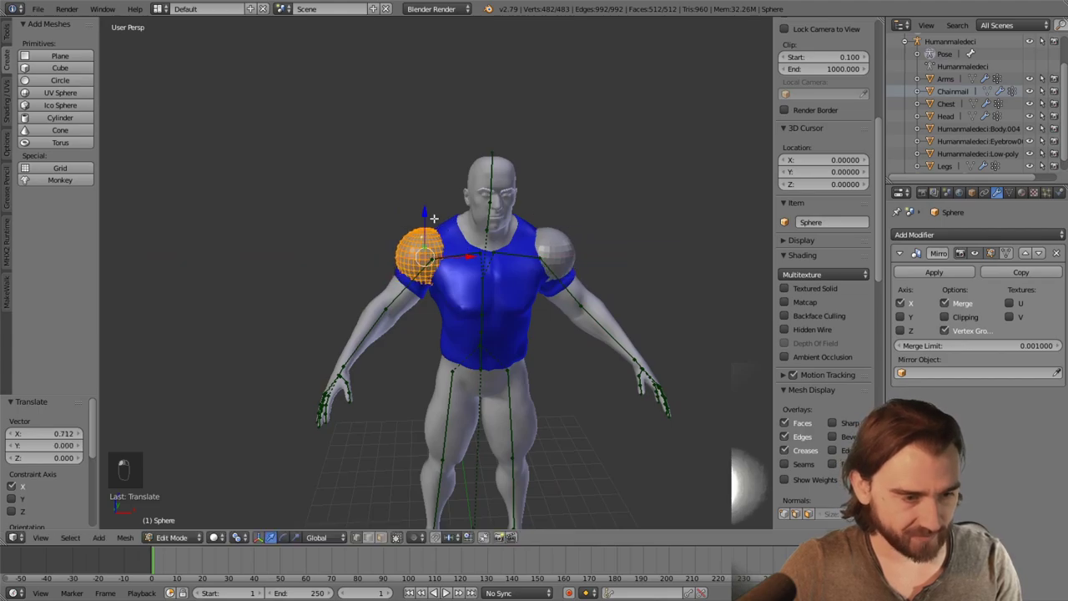
{"action": "left_click", "coordinate": [432, 191]}
Scale the sphere up by about 1.39 so it is large enough to cover the shoulder
{"action": "scroll", "coordinate": [432, 191], "scroll_direction": "up", "scroll_amount": 3}
{"action": "mouse_move", "coordinate": [432, 191]}
{"action": "middle_mouse_down"}
{"action": "mouse_move", "coordinate": [584, 243]}
{"action": "mouse_move", "coordinate": [484, 220]}
{"action": "mouse_move", "coordinate": [449, 196]}
{"action": "middle_mouse_up"}
{"action": "scroll", "coordinate": [450, 197], "scroll_direction": "up", "scroll_amount": 4}
{"action": "scroll", "coordinate": [450, 196], "scroll_direction": "down", "scroll_amount": 5}
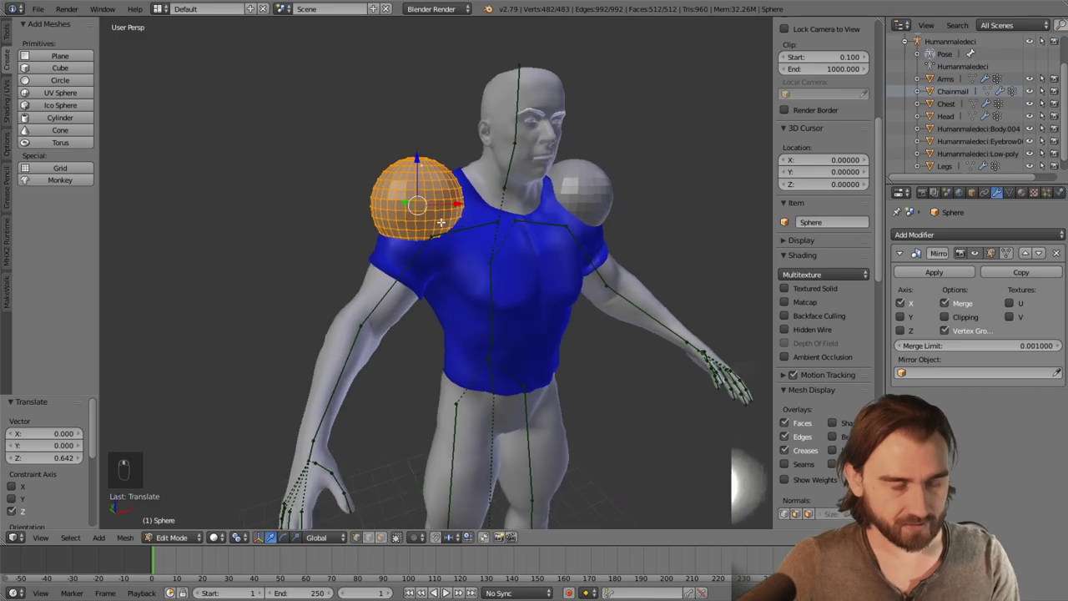
{"action": "key", "text": "s"}
{"action": "left_click", "coordinate": [448, 231]}
{"action": "middle_click_drag", "start_coordinate": [448, 230], "coordinate": [420, 196]}
In wireframe front view, box-select the half of the sphere facing the neck and delete its vertices
{"action": "key", "text": "z"}
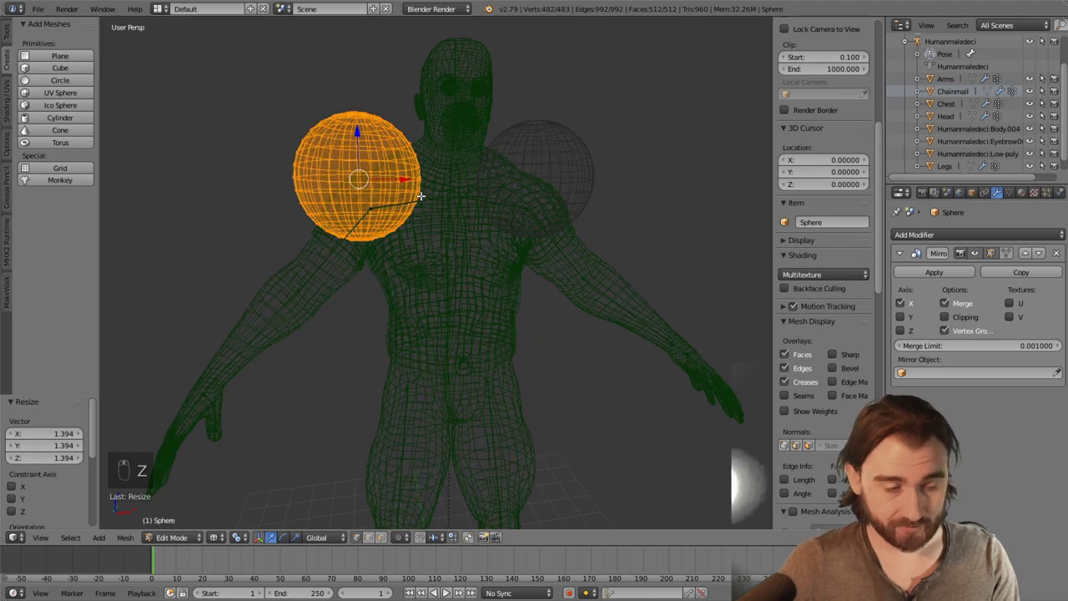
{"action": "key", "text": "KP_1"}
{"action": "scroll", "coordinate": [423, 192], "scroll_direction": "up", "scroll_amount": 4}
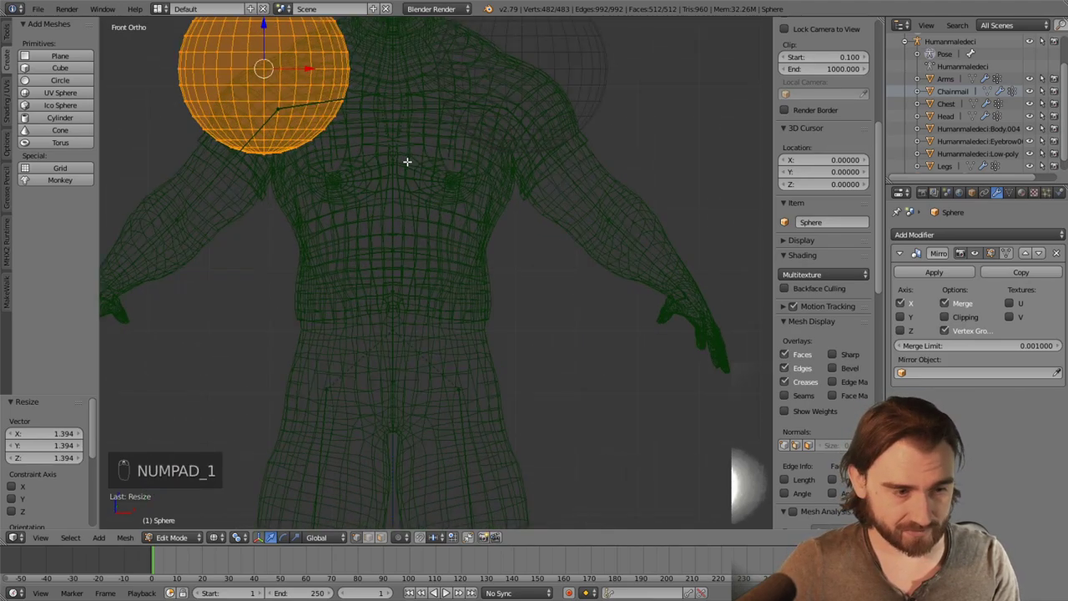
{"action": "middle_click_drag", "start_coordinate": [407, 156], "coordinate": [523, 394], "text": "shift"}
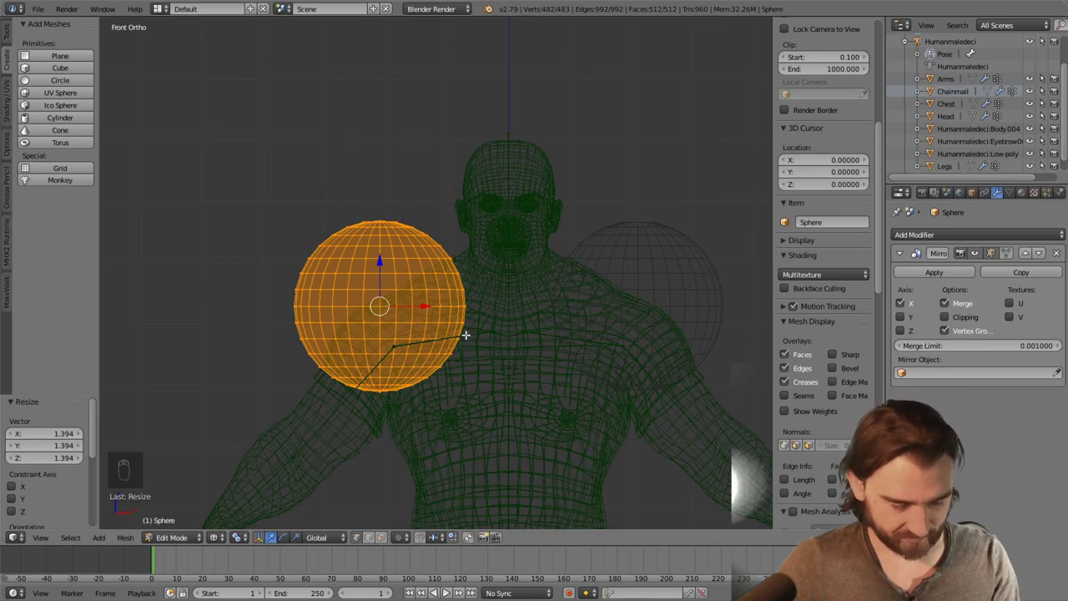
{"action": "key", "text": "a"}
{"action": "key", "text": "b"}
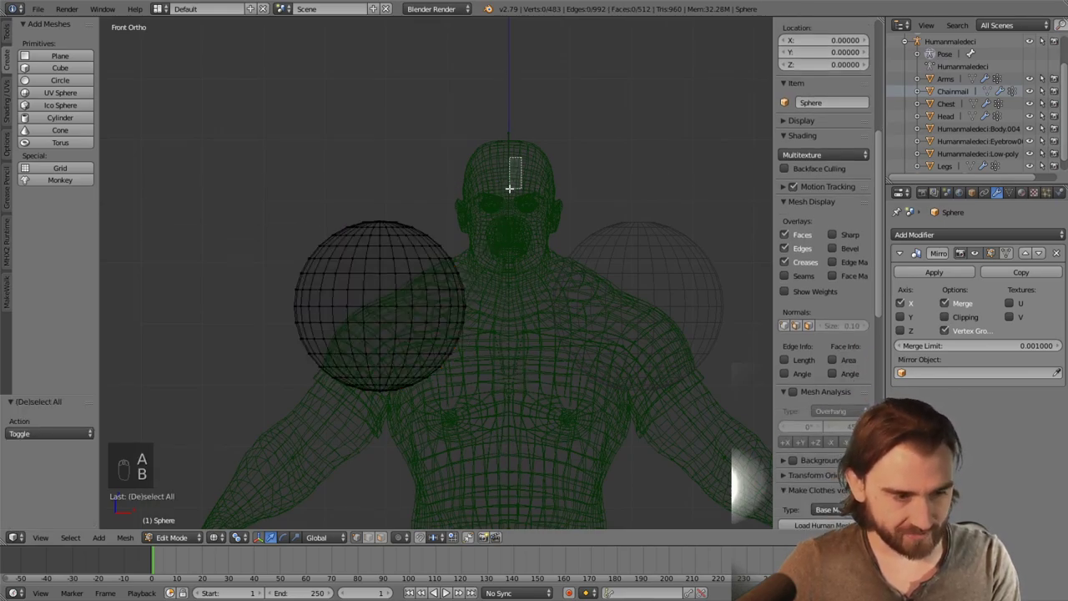
{"action": "left_click_drag", "start_coordinate": [521, 157], "coordinate": [383, 442]}
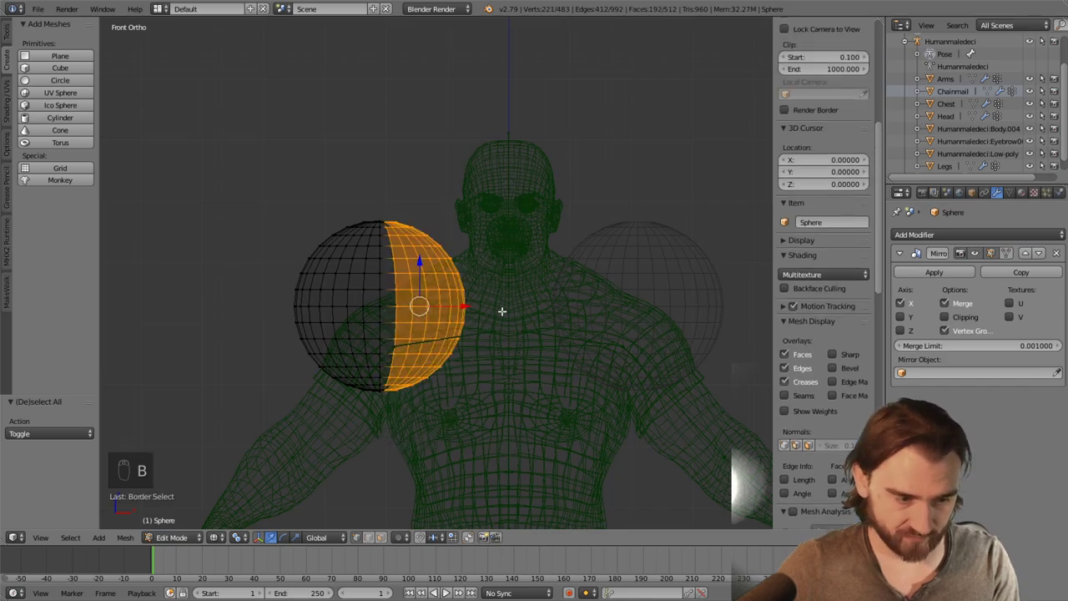
{"action": "key", "text": "x"}
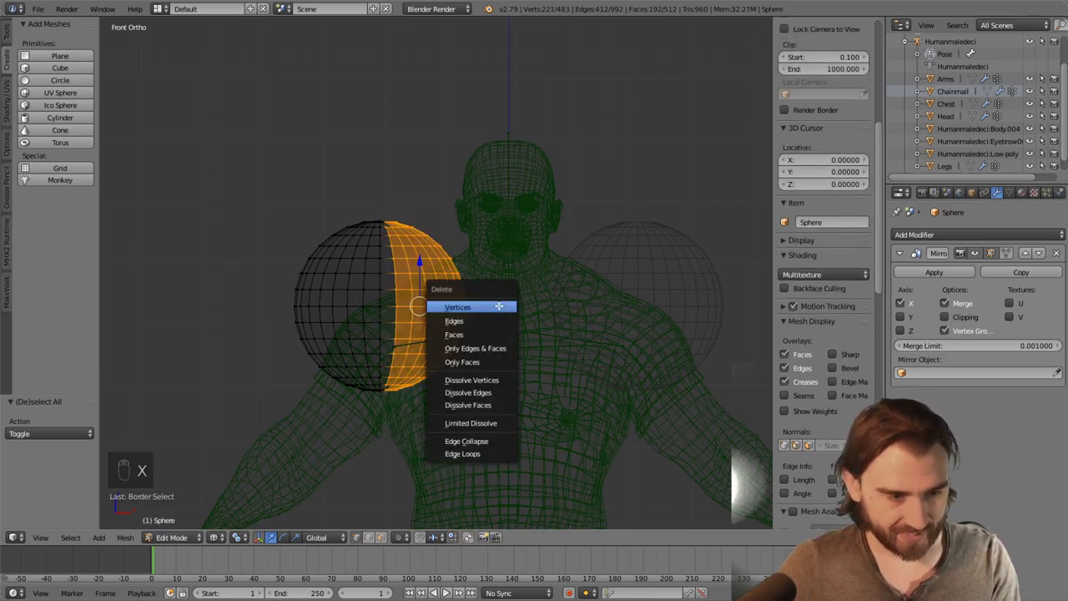
{"action": "left_click", "coordinate": [498, 307]}
Box-select the lower half of the remaining hemisphere and delete its vertices
{"action": "key", "text": "b"}
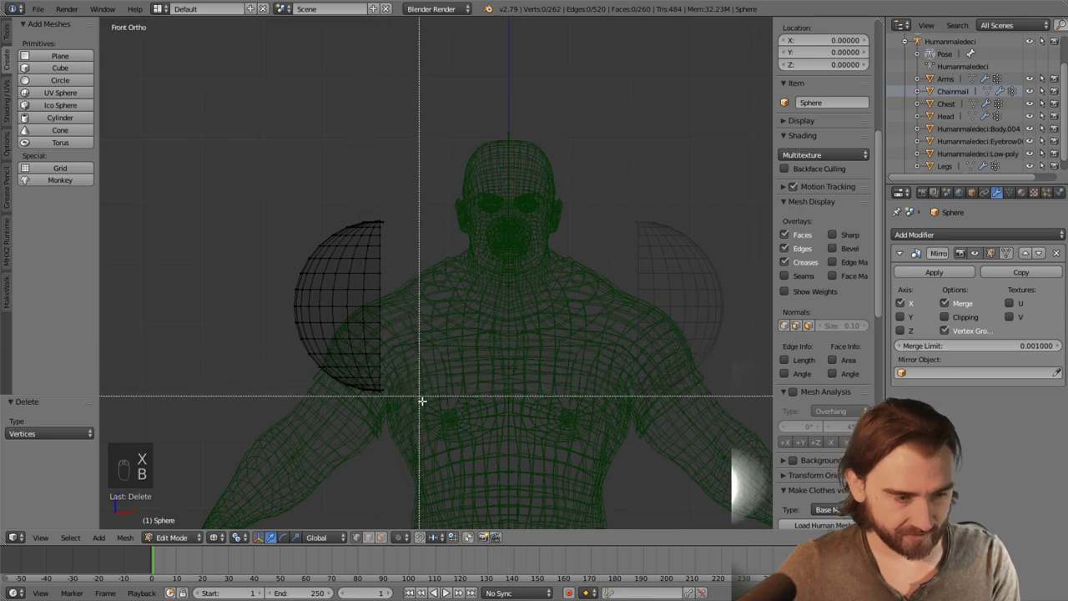
{"action": "left_click_drag", "start_coordinate": [433, 412], "coordinate": [236, 316]}
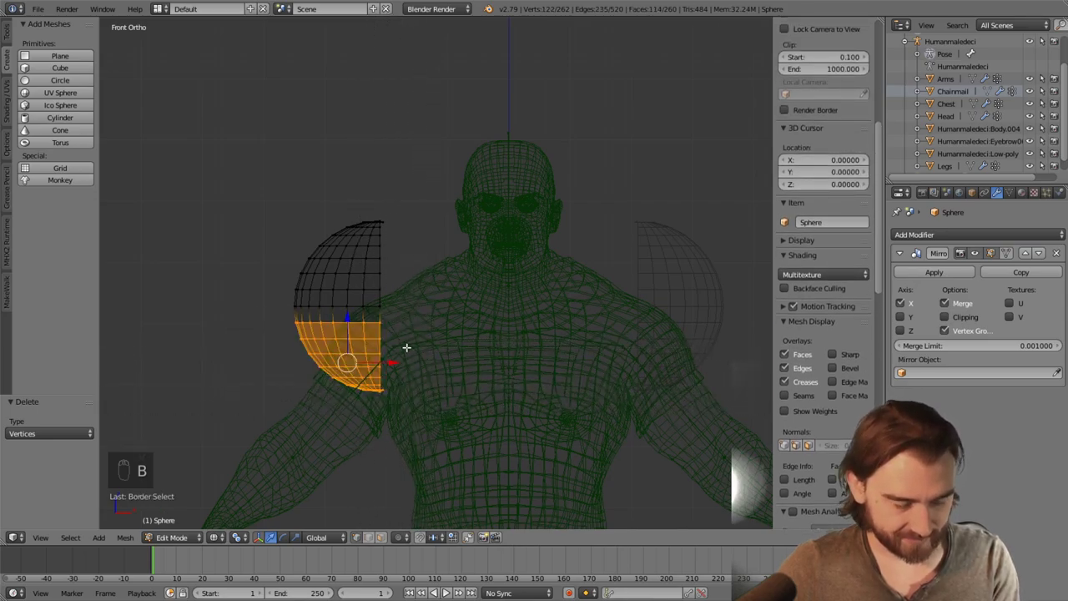
{"action": "key", "text": "x"}
{"action": "left_click", "coordinate": [403, 348]}
Return to solid shading and delete the two protruding vertices beside the dome's top pole
{"action": "mouse_move", "coordinate": [410, 241]}
{"action": "middle_mouse_down"}
{"action": "mouse_move", "coordinate": [406, 281]}
{"action": "mouse_move", "coordinate": [467, 267]}
{"action": "mouse_move", "coordinate": [510, 277]}
{"action": "mouse_move", "coordinate": [484, 232]}
{"action": "middle_mouse_up"}
{"action": "scroll", "coordinate": [415, 257], "scroll_direction": "down", "scroll_amount": 4}
{"action": "key", "text": "z"}
{"action": "scroll", "coordinate": [474, 254], "scroll_direction": "up", "scroll_amount": 2}
{"action": "right_click", "coordinate": [475, 233]}
{"action": "right_click", "coordinate": [516, 311], "text": "shift"}
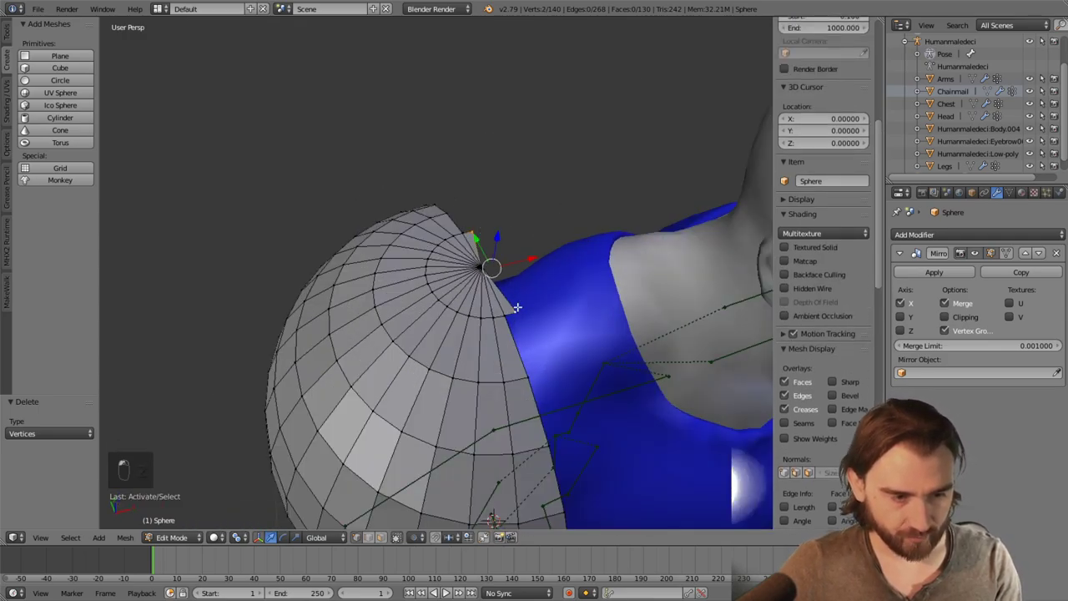
{"action": "key", "text": "x"}
{"action": "left_click", "coordinate": [521, 307]}
Select the pad's connected geometry and move it about 0.616 along X towards the neck
{"action": "middle_click_drag", "start_coordinate": [520, 307], "coordinate": [511, 268]}
{"action": "right_click", "coordinate": [437, 203]}
{"action": "key", "text": "ctrl+l"}
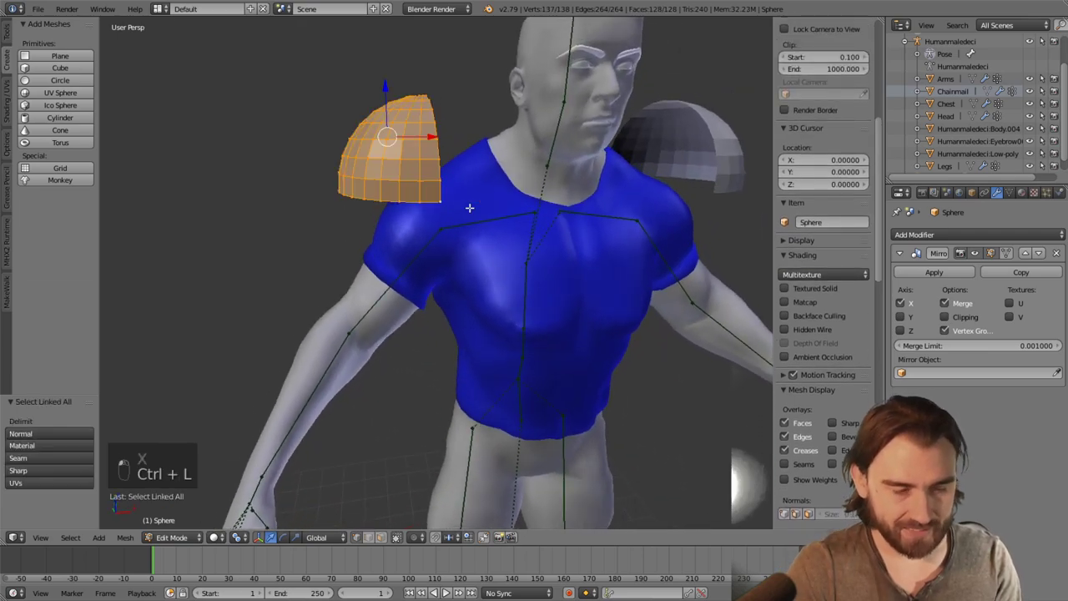
{"action": "middle_click_drag", "start_coordinate": [464, 208], "coordinate": [463, 125]}
{"action": "key", "text": "g"}
{"action": "key", "text": "x"}
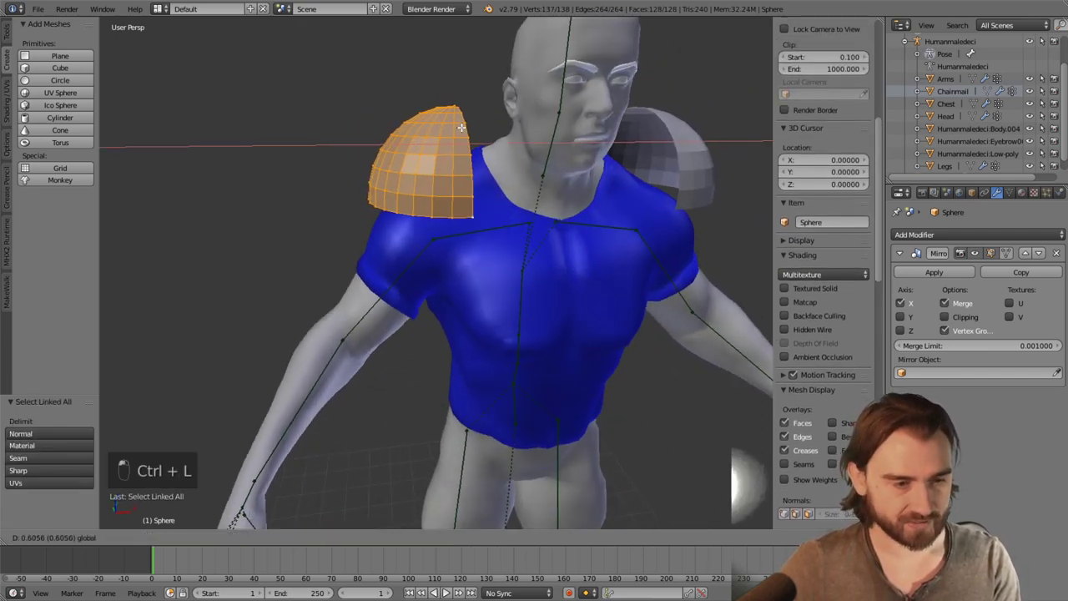
{"action": "left_click", "coordinate": [421, 95]}
Lower the pad about 0.68 along Z onto the shoulder and shift it about -0.213 along X
{"action": "key", "text": "g"}
{"action": "key", "text": "z"}
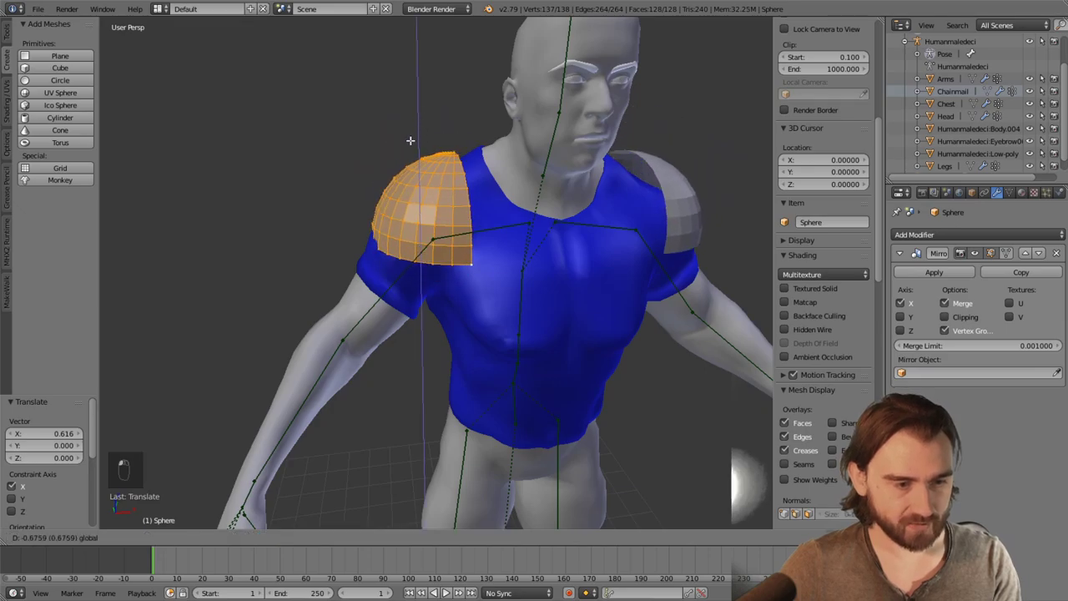
{"action": "left_click", "coordinate": [464, 190]}
{"action": "left_click_drag", "start_coordinate": [466, 191], "coordinate": [456, 189]}
{"action": "scroll", "coordinate": [467, 183], "scroll_direction": "down", "scroll_amount": 4}
{"action": "middle_click_drag", "start_coordinate": [497, 167], "coordinate": [511, 131]}
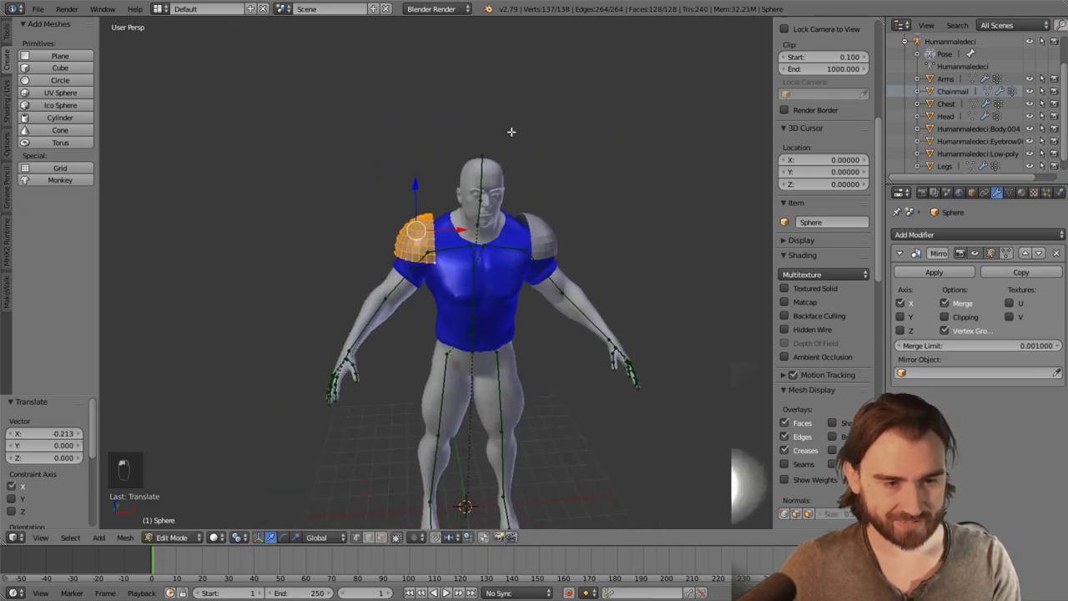
Select the open border edges around the shoulder pad using shortest-path selection between border vertices
{"action": "scroll", "coordinate": [509, 134], "scroll_direction": "up", "scroll_amount": 4}
{"action": "middle_click_drag", "start_coordinate": [457, 181], "coordinate": [480, 194], "text": "shift"}
{"action": "right_click", "coordinate": [458, 263]}
{"action": "middle_click_drag", "start_coordinate": [458, 263], "coordinate": [575, 232]}
{"action": "scroll", "coordinate": [567, 196], "scroll_direction": "up", "scroll_amount": 2}
{"action": "right_click", "coordinate": [587, 148], "text": "ctrl"}
{"action": "middle_click_drag", "start_coordinate": [589, 149], "coordinate": [507, 186]}
{"action": "scroll", "coordinate": [561, 158], "scroll_direction": "down", "scroll_amount": 3}
{"action": "right_click", "coordinate": [429, 194], "text": "ctrl"}
{"action": "middle_click_drag", "start_coordinate": [430, 193], "coordinate": [486, 198]}
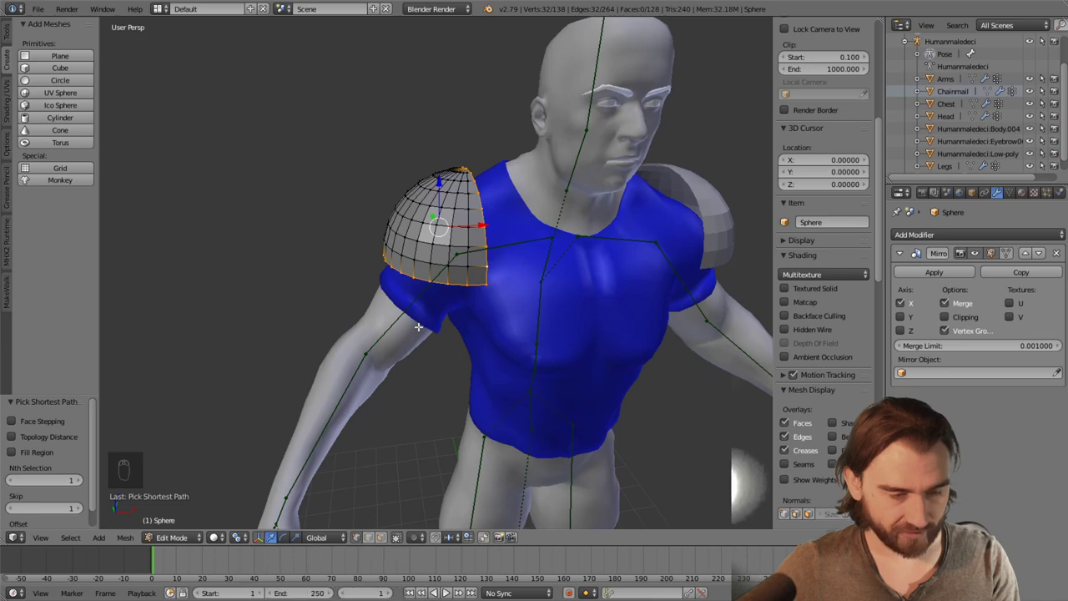
Open the pivot point choices for transforming the selected border edges
{"action": "left_click", "coordinate": [238, 539]}
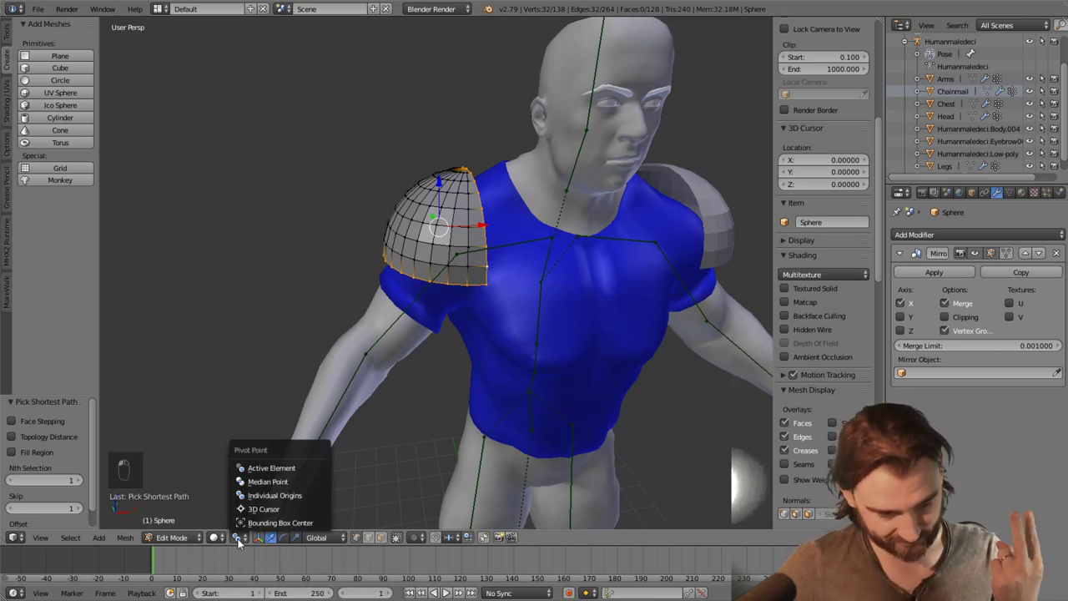
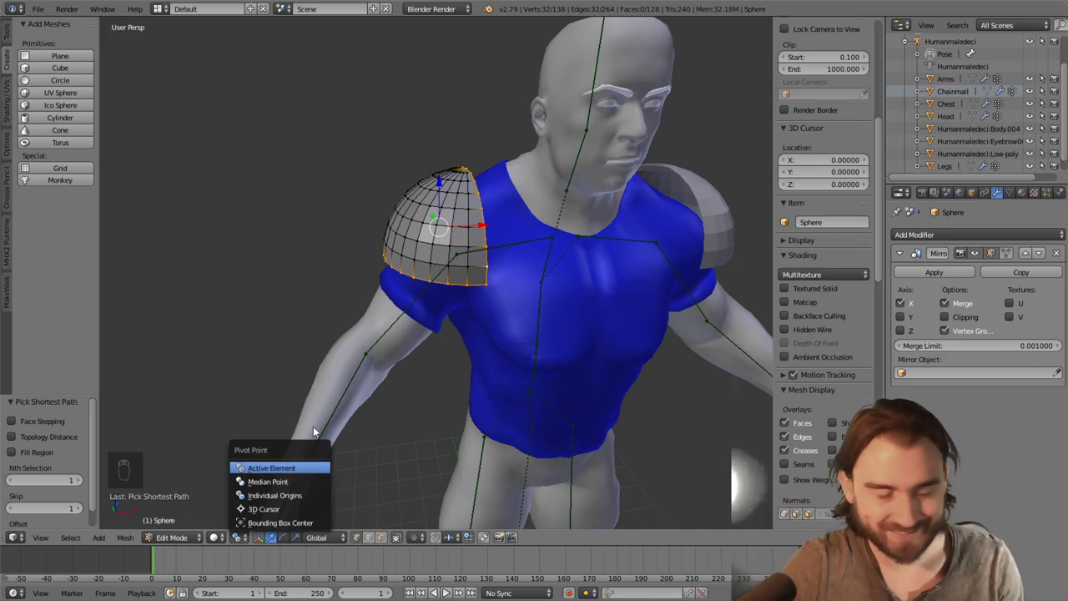
Set the pivot to Individual Origins, then extrude the pad's selected border edges and scale them about 1.474 along X
{"action": "left_click", "coordinate": [310, 495]}
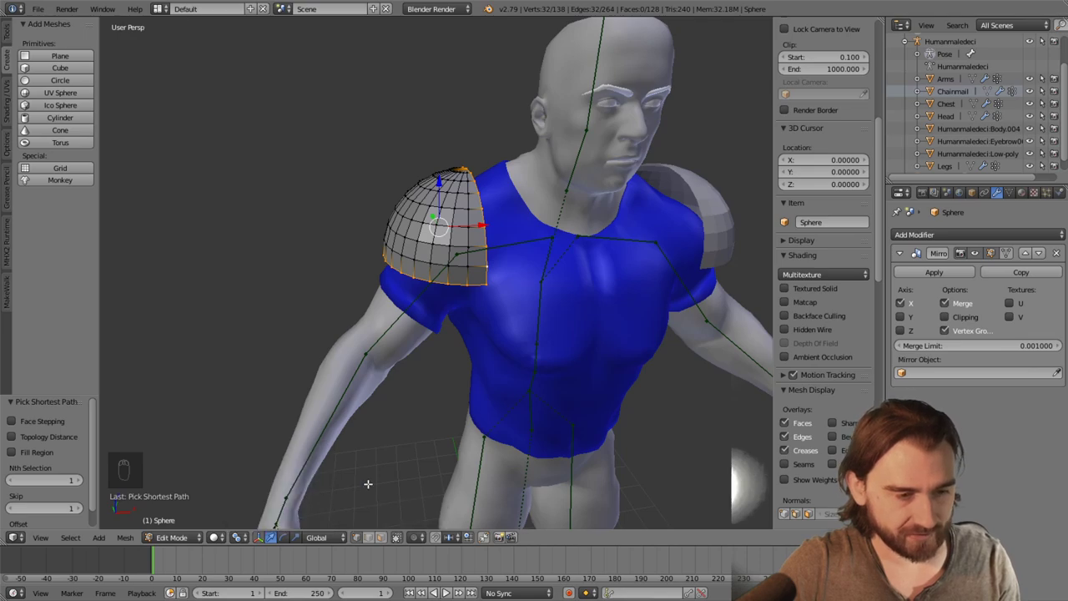
{"action": "left_click", "coordinate": [295, 538]}
{"action": "key", "text": "e"}
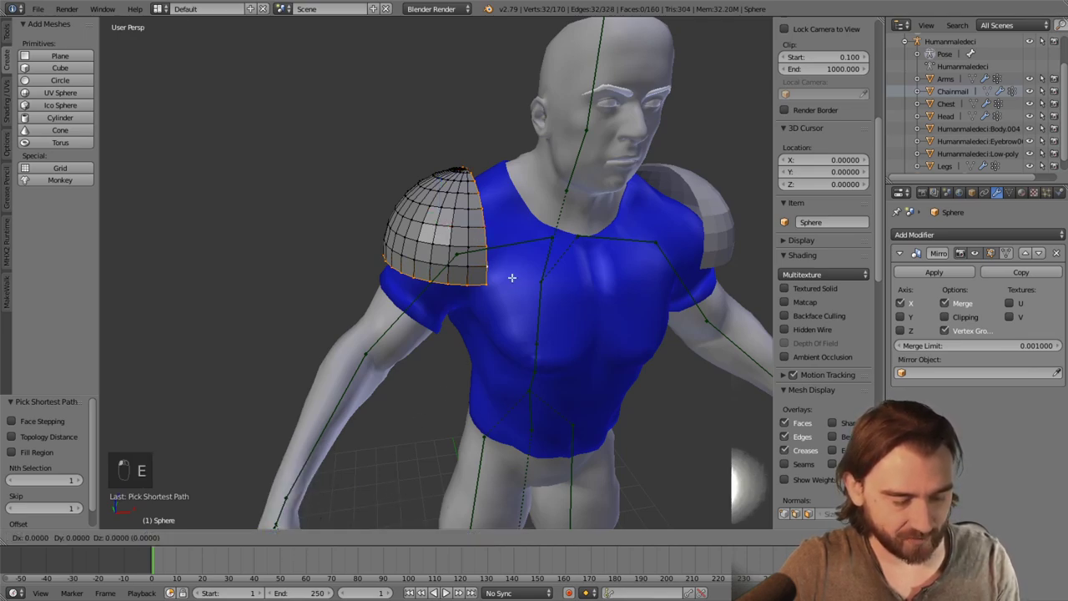
{"action": "left_click_drag", "start_coordinate": [481, 224], "coordinate": [509, 222]}
{"action": "middle_click_drag", "start_coordinate": [509, 222], "coordinate": [495, 238]}
Widen the extruded rim along Y and scale it about 1.427 along Z
{"action": "key", "text": "s"}
{"action": "key", "text": "y"}
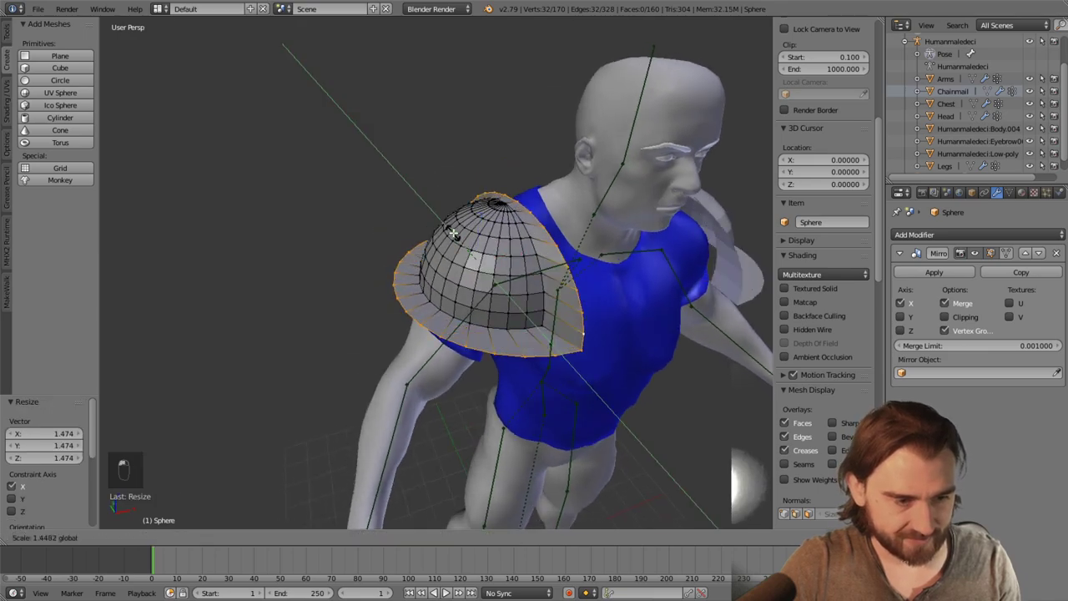
{"action": "left_click_drag", "start_coordinate": [457, 238], "coordinate": [480, 199]}
{"action": "middle_click_drag", "start_coordinate": [527, 241], "coordinate": [534, 222]}
Examine the flared shoulder pad rim from several angles and distances against the neck, chest and arm
{"action": "scroll", "coordinate": [534, 222], "scroll_direction": "down", "scroll_amount": 4}
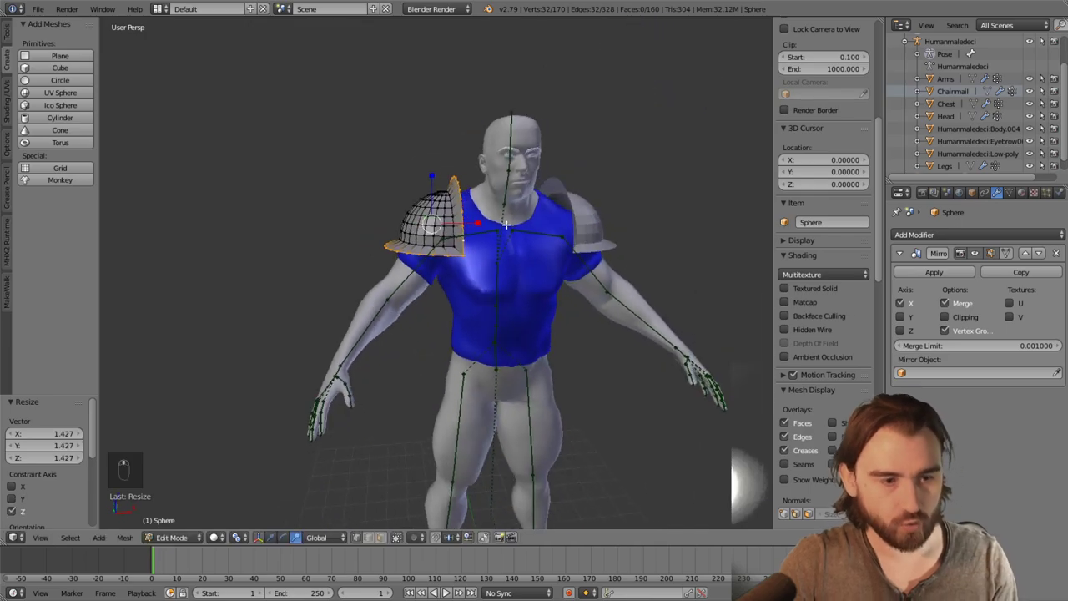
{"action": "scroll", "coordinate": [503, 260], "scroll_direction": "up", "scroll_amount": 4}
{"action": "middle_click_drag", "start_coordinate": [503, 259], "coordinate": [500, 258]}
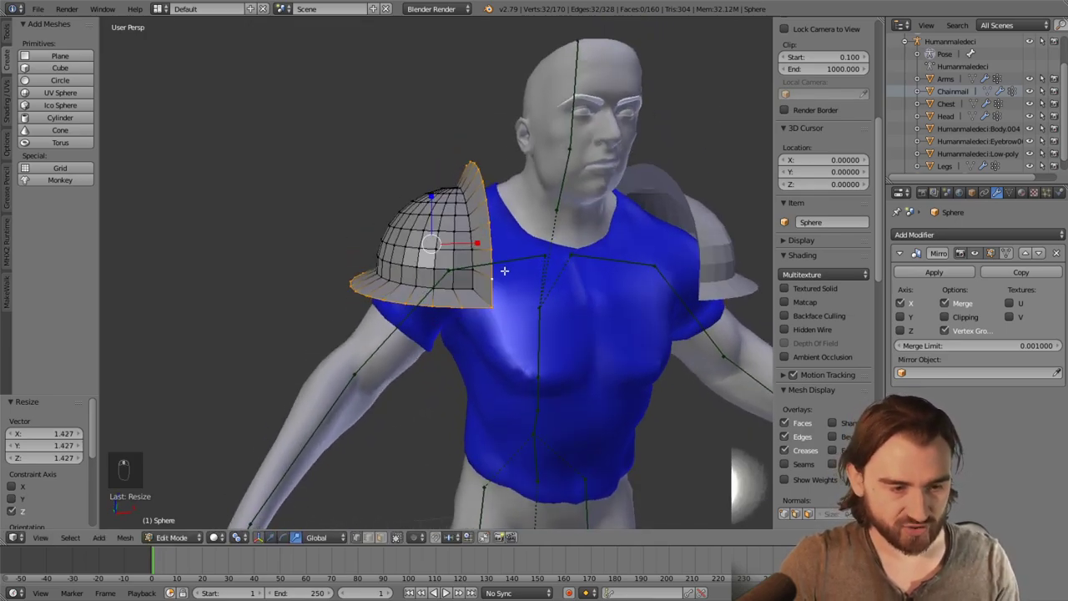
{"action": "middle_click_drag", "start_coordinate": [482, 268], "coordinate": [493, 267]}
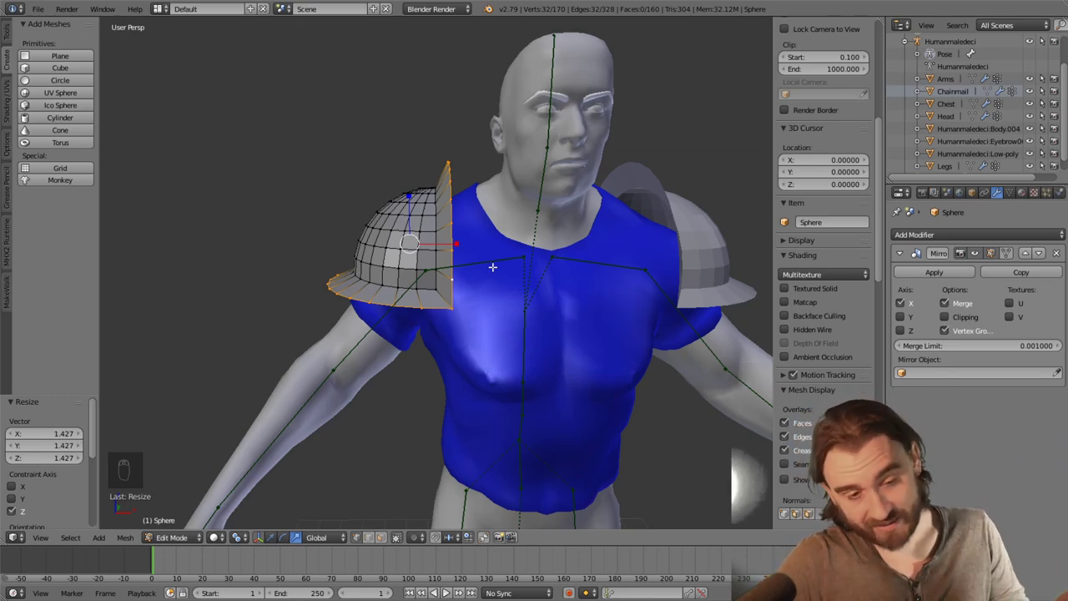
{"action": "middle_click_drag", "start_coordinate": [545, 239], "coordinate": [448, 293]}
{"action": "scroll", "coordinate": [462, 356], "scroll_direction": "up", "scroll_amount": 4}
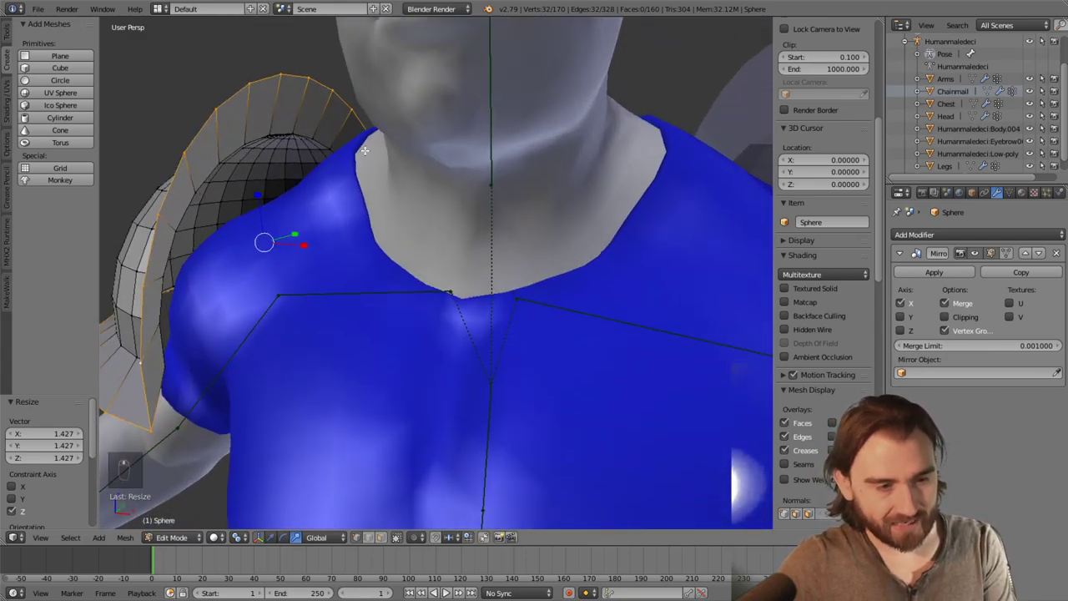
{"action": "middle_click_drag", "start_coordinate": [629, 196], "coordinate": [561, 238]}
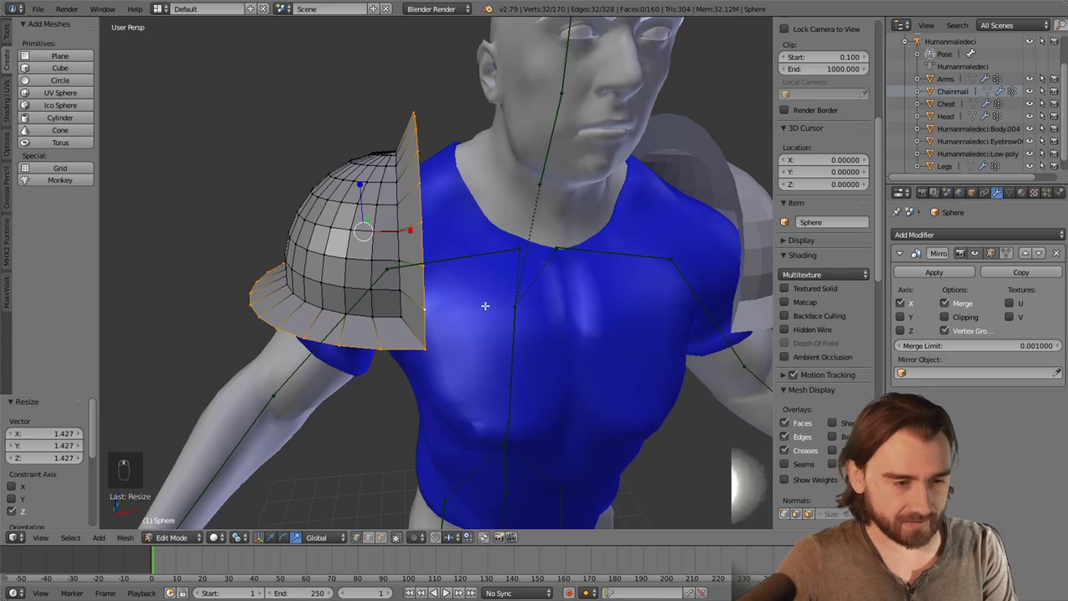
{"action": "mouse_move", "coordinate": [485, 305]}
{"action": "middle_mouse_down"}
{"action": "mouse_move", "coordinate": [594, 359]}
{"action": "mouse_move", "coordinate": [478, 295]}
{"action": "middle_mouse_up"}
{"action": "scroll", "coordinate": [479, 296], "scroll_direction": "down", "scroll_amount": 5}
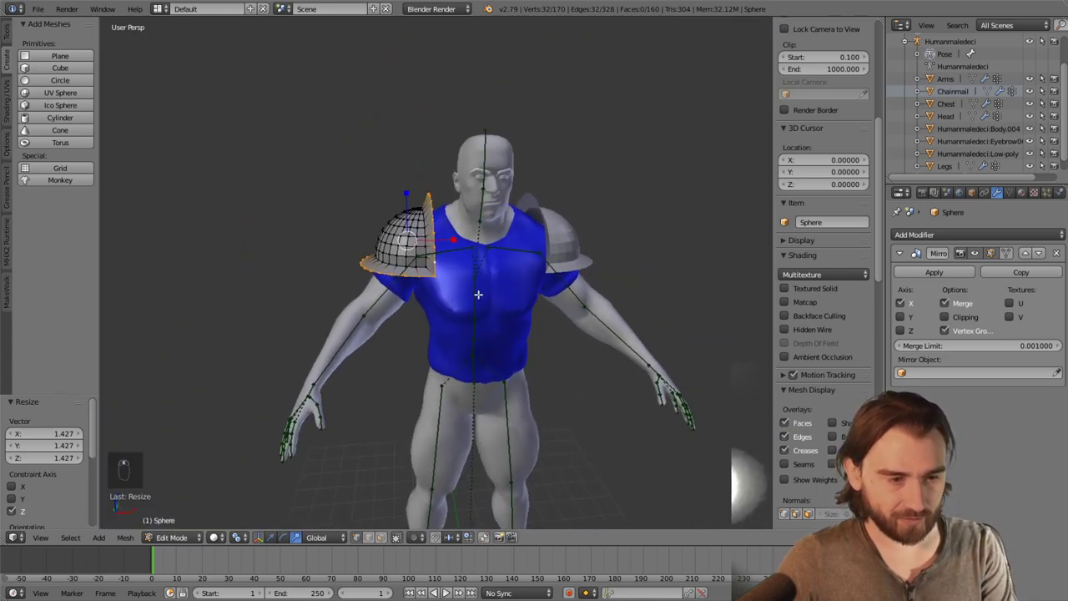
{"action": "scroll", "coordinate": [478, 295], "scroll_direction": "up", "scroll_amount": 3}
Extrude the rim's outer edges once more and scale them about 1.195 along X and 1.144 along Z
{"action": "key", "text": "e"}
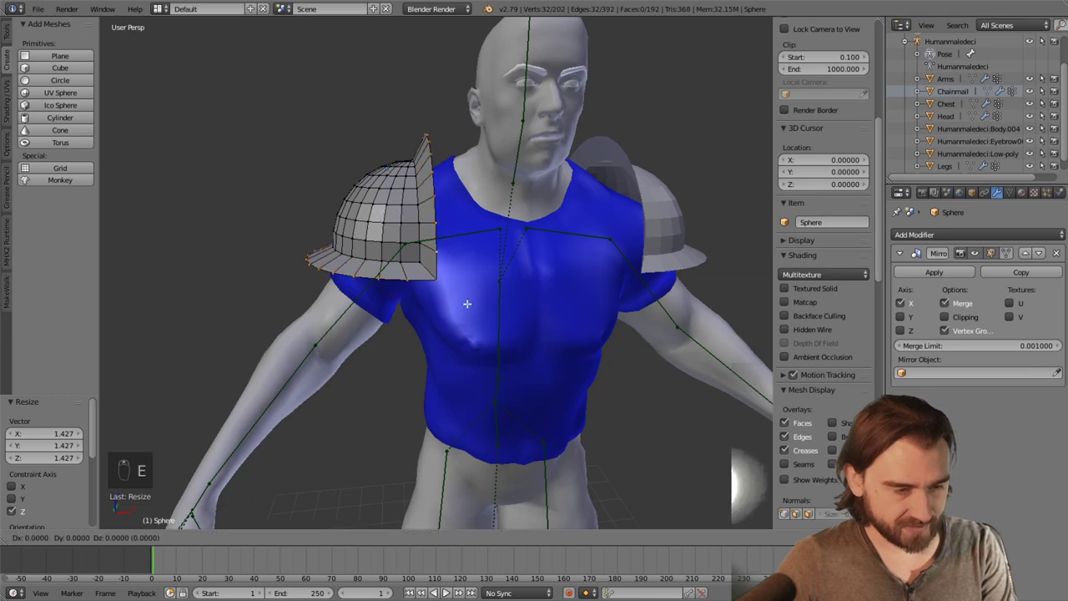
{"action": "right_click", "coordinate": [466, 286]}
{"action": "key", "text": "s"}
{"action": "left_click", "coordinate": [440, 216]}
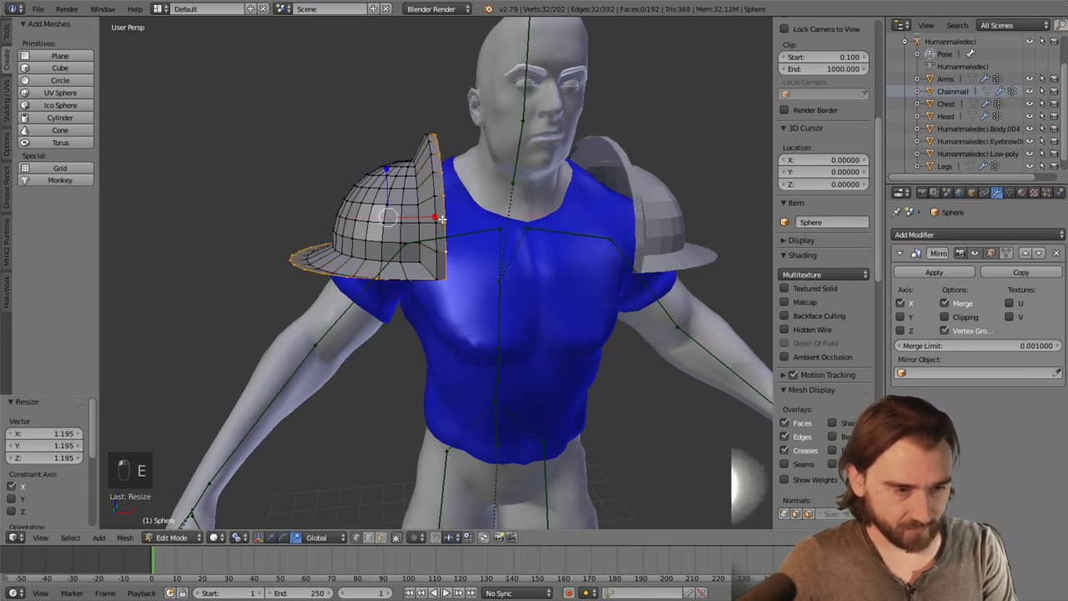
{"action": "middle_click_drag", "start_coordinate": [440, 216], "coordinate": [434, 198]}
{"action": "left_click", "coordinate": [423, 174]}
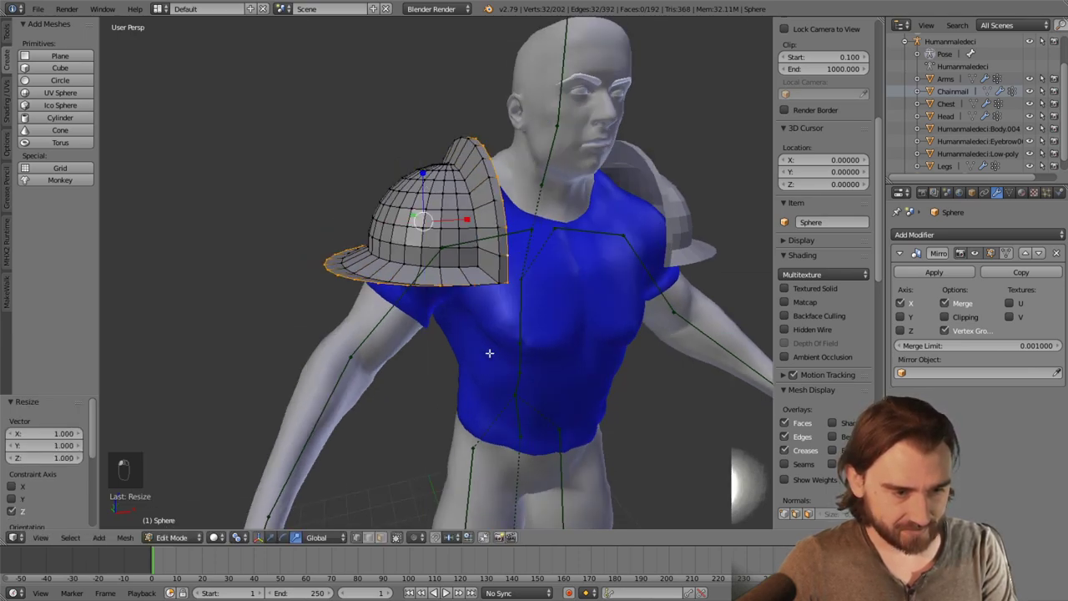
{"action": "mouse_move", "coordinate": [423, 173]}
{"action": "left_mouse_down"}
{"action": "mouse_move", "coordinate": [424, 152]}
{"action": "mouse_move", "coordinate": [424, 169]}
{"action": "left_mouse_up"}
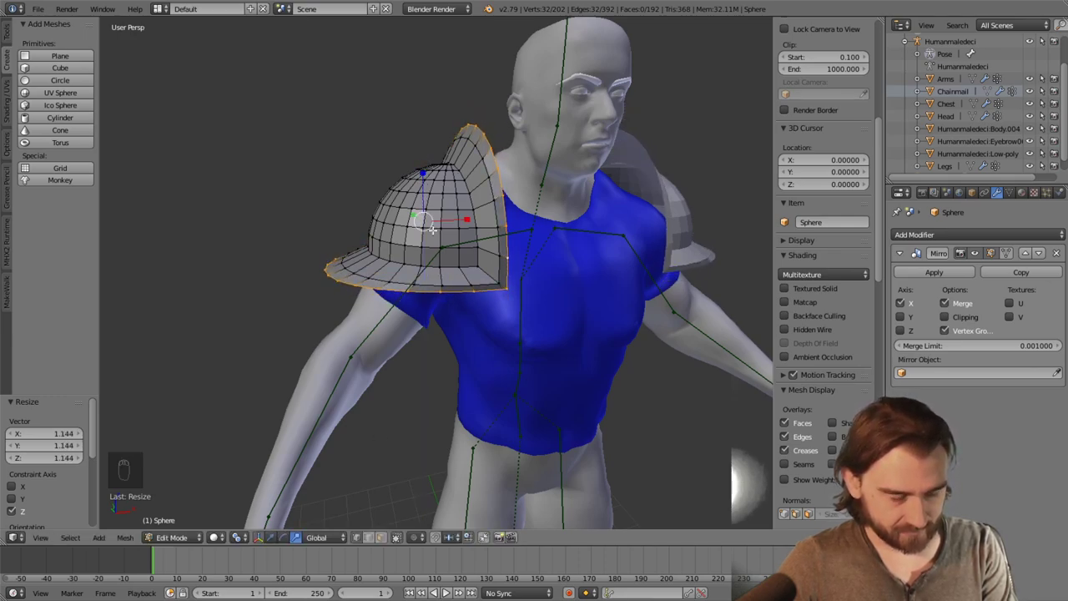
Shift the newly extruded outer rim edges about -0.045 along X
{"action": "left_click", "coordinate": [276, 536]}
{"action": "left_click_drag", "start_coordinate": [465, 218], "coordinate": [477, 220]}
{"action": "middle_click_drag", "start_coordinate": [477, 220], "coordinate": [436, 268]}
{"action": "left_click_drag", "start_coordinate": [444, 271], "coordinate": [498, 291]}
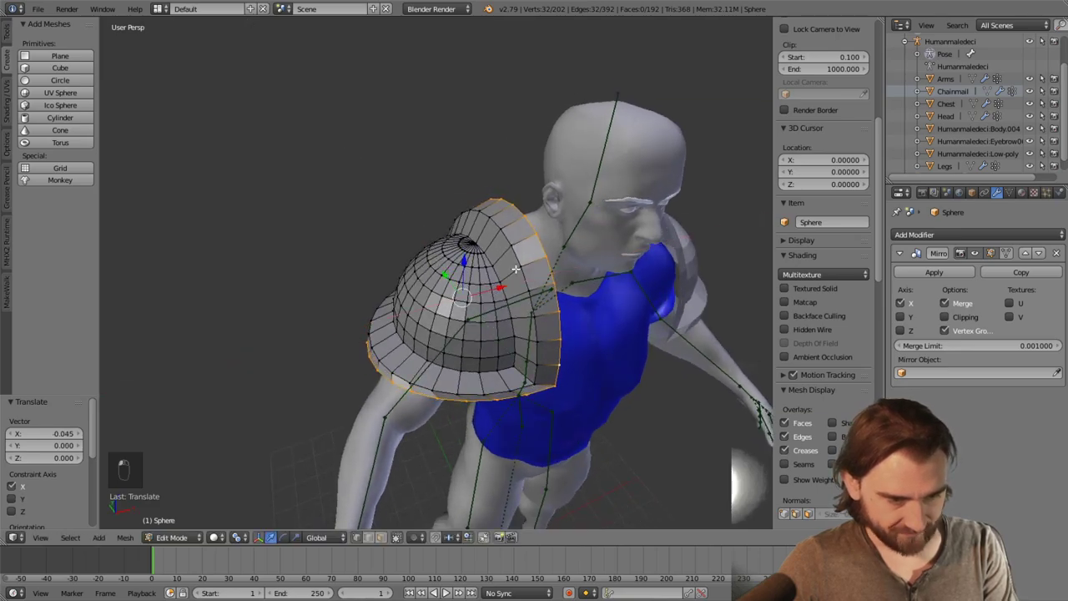
Select the rim's neck-side border edges with shortest-path selection and move them about -0.226 along X
{"action": "scroll", "coordinate": [506, 223], "scroll_direction": "up", "scroll_amount": 3}
{"action": "middle_click_drag", "start_coordinate": [534, 286], "coordinate": [575, 282]}
{"action": "right_click", "coordinate": [524, 289]}
{"action": "scroll", "coordinate": [528, 283], "scroll_direction": "up", "scroll_amount": 3}
{"action": "key", "text": "a"}
{"action": "right_click", "coordinate": [496, 307], "text": "ctrl"}
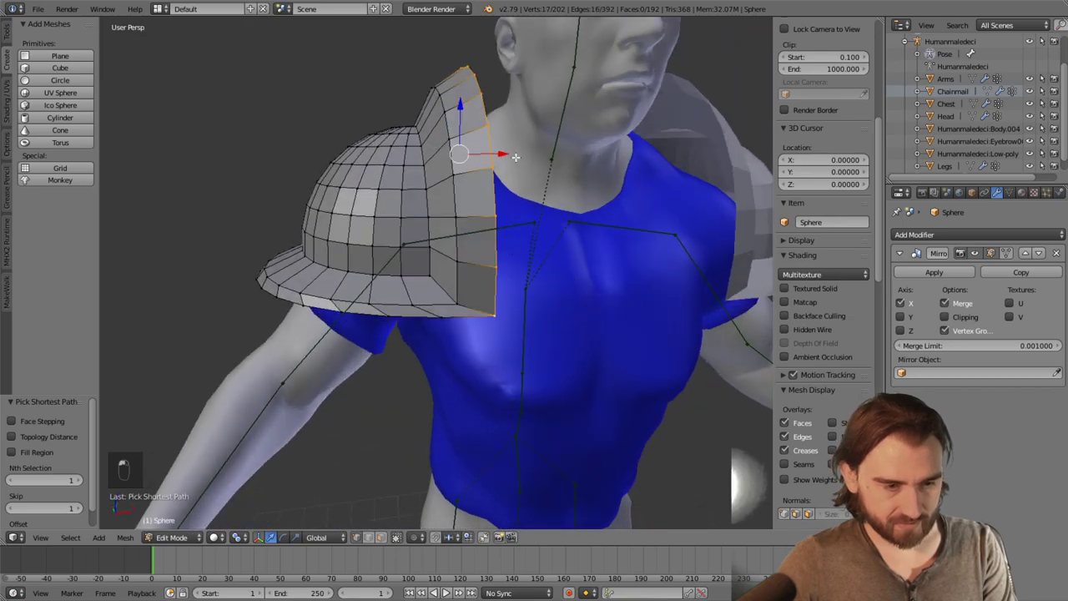
{"action": "left_click_drag", "start_coordinate": [509, 156], "coordinate": [476, 157]}
{"action": "middle_click_drag", "start_coordinate": [475, 157], "coordinate": [495, 181]}
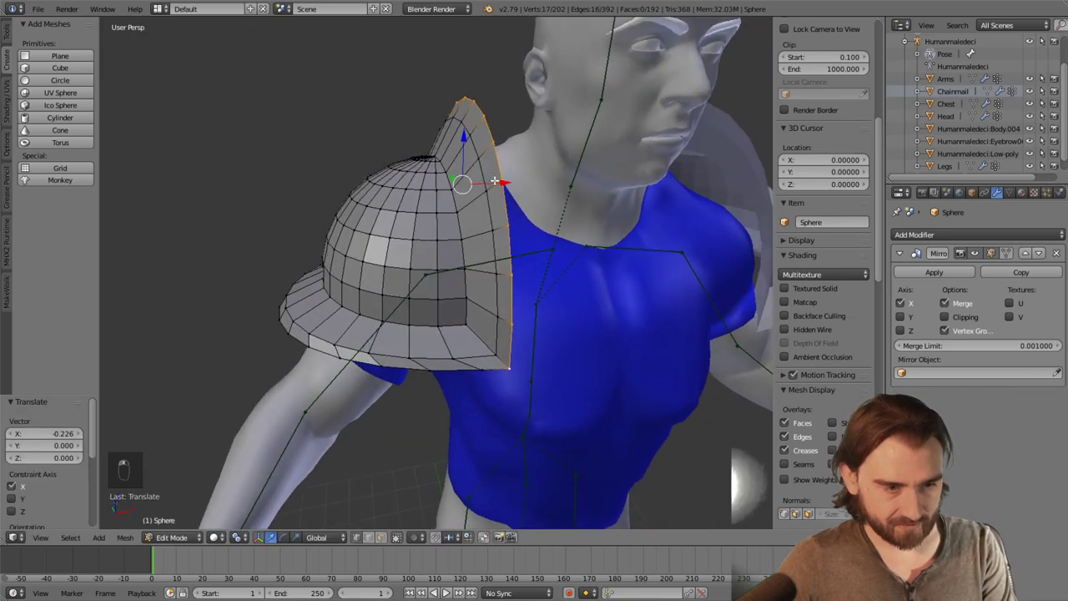
Scale the neck-side border edges along Y, first by about 0.902 and finally by about 1.218
{"action": "left_click", "coordinate": [295, 537]}
{"action": "middle_click_drag", "start_coordinate": [492, 260], "coordinate": [506, 271]}
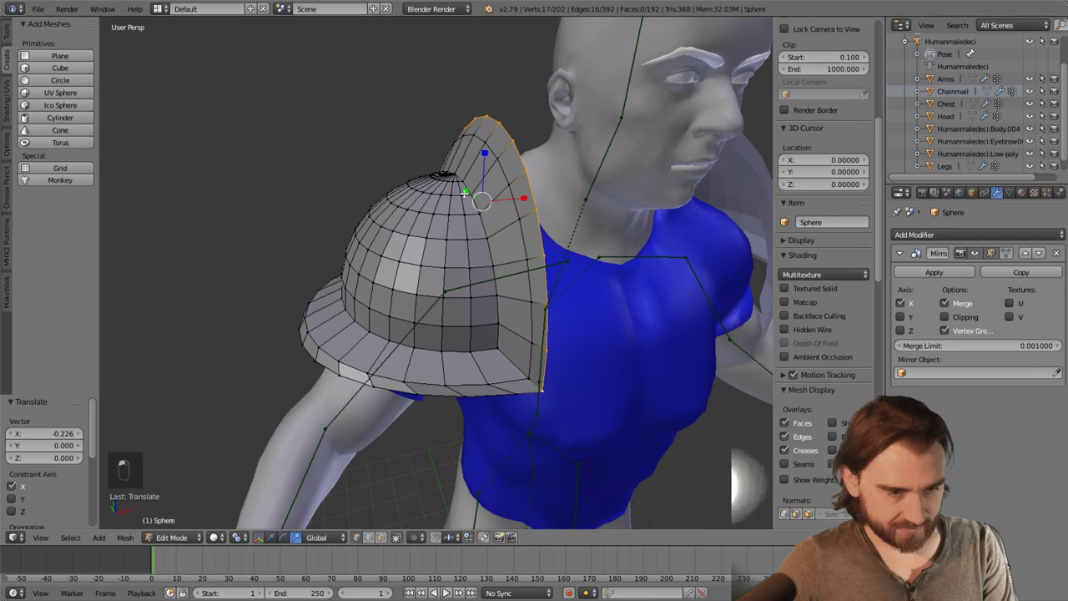
{"action": "left_click_drag", "start_coordinate": [466, 193], "coordinate": [469, 199]}
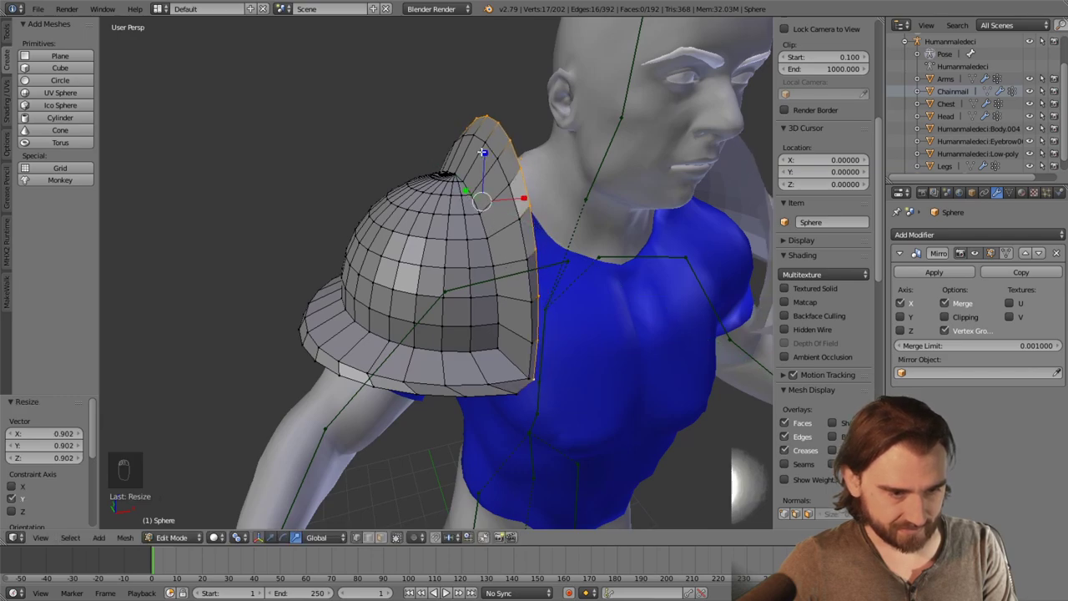
{"action": "left_click_drag", "start_coordinate": [482, 152], "coordinate": [461, 182]}
{"action": "middle_click_drag", "start_coordinate": [555, 243], "coordinate": [499, 221]}
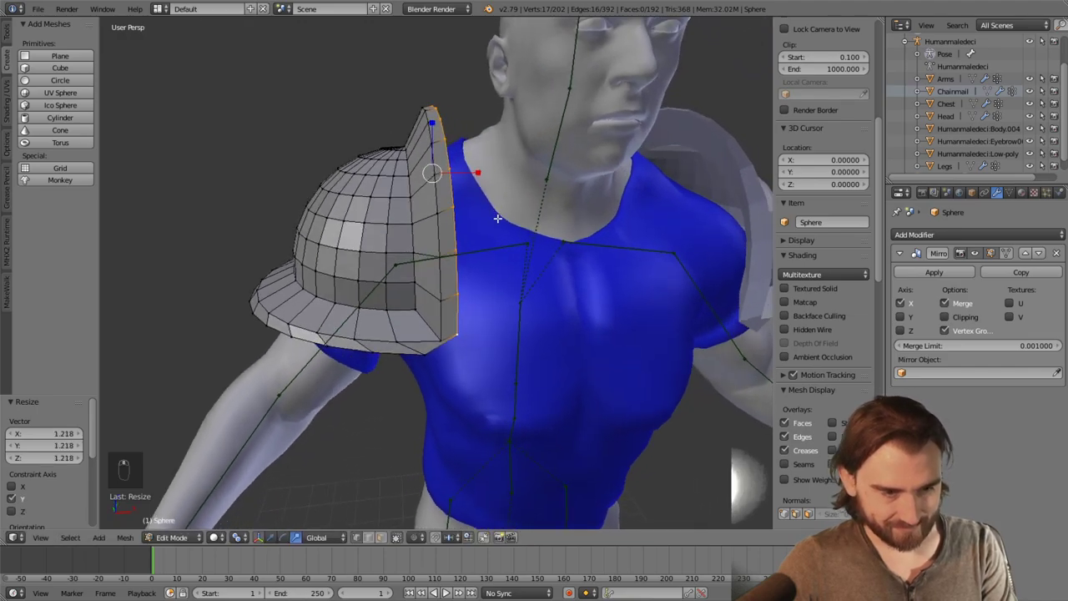
{"action": "scroll", "coordinate": [542, 267], "scroll_direction": "down", "scroll_amount": 4}
{"action": "scroll", "coordinate": [546, 271], "scroll_direction": "up", "scroll_amount": 2}
{"action": "middle_click_drag", "start_coordinate": [544, 271], "coordinate": [481, 241]}
{"action": "scroll", "coordinate": [487, 244], "scroll_direction": "up", "scroll_amount": 2}
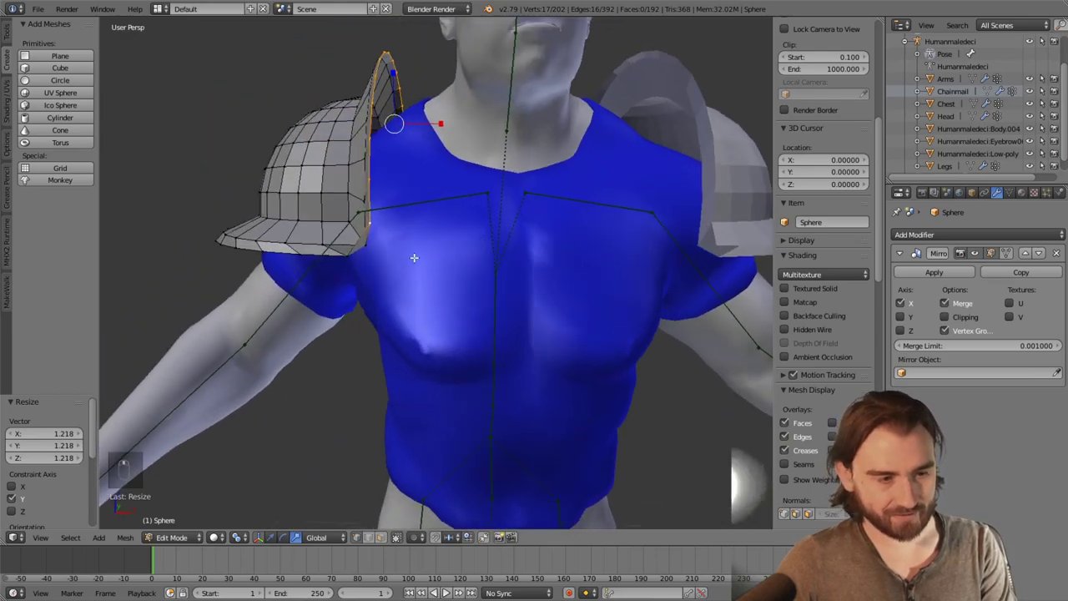
Select the two vertices of the slanted edge at the rim's front lower corner and delete that edge
{"action": "left_click", "coordinate": [269, 536]}
{"action": "scroll", "coordinate": [353, 224], "scroll_direction": "up", "scroll_amount": 2}
{"action": "right_click", "coordinate": [312, 175]}
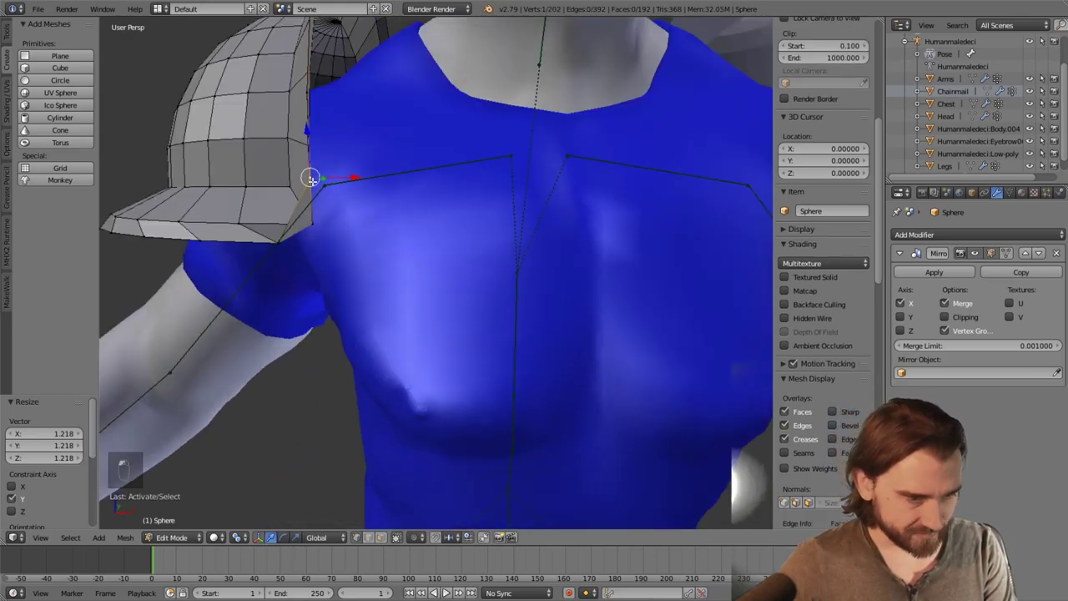
{"action": "right_click", "coordinate": [277, 243]}
{"action": "right_click", "coordinate": [310, 222]}
{"action": "right_click", "coordinate": [317, 176]}
{"action": "middle_click_drag", "start_coordinate": [316, 177], "coordinate": [387, 248]}
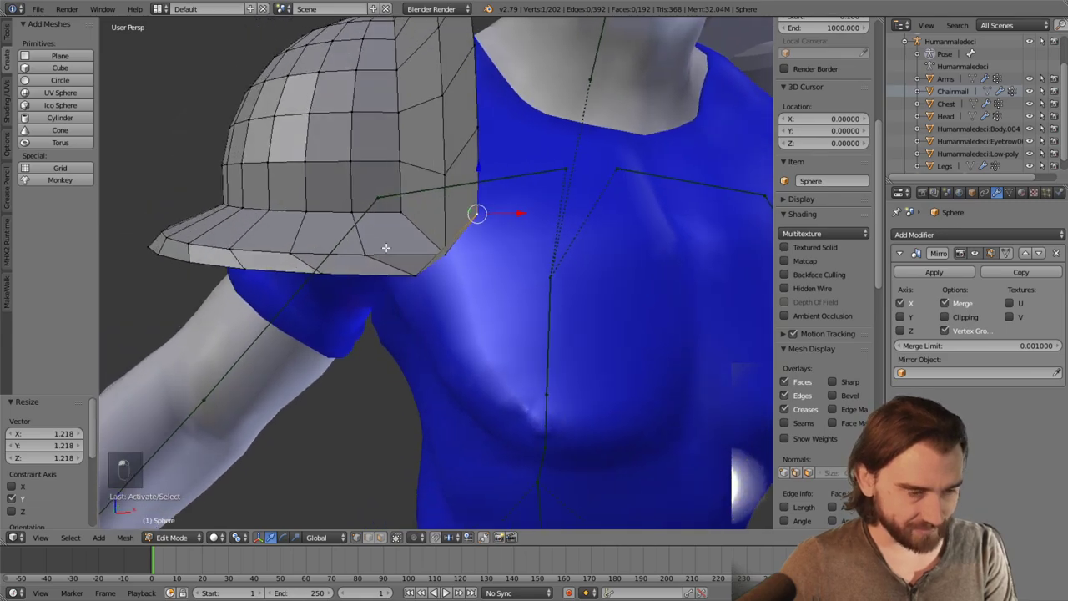
{"action": "right_click", "coordinate": [415, 278], "text": "shift"}
{"action": "key", "text": "x"}
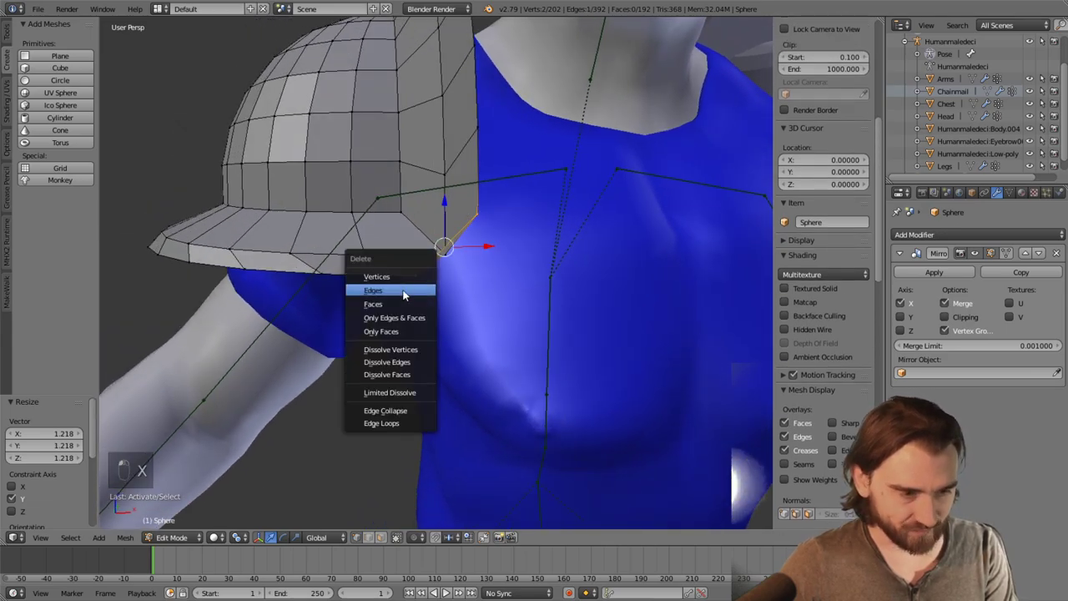
{"action": "left_click", "coordinate": [403, 295]}
Select a corner vertex beside the front opening in the rim and move it about 0.228 along Y
{"action": "middle_click_drag", "start_coordinate": [467, 267], "coordinate": [393, 280]}
{"action": "scroll", "coordinate": [454, 224], "scroll_direction": "down", "scroll_amount": 5}
{"action": "scroll", "coordinate": [337, 286], "scroll_direction": "up", "scroll_amount": 5}
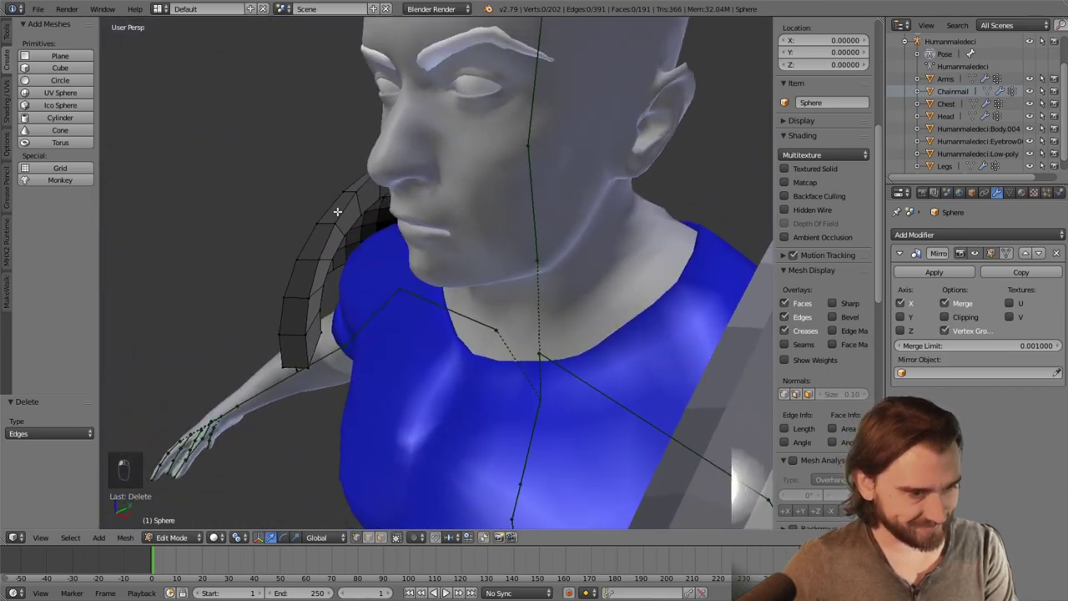
{"action": "middle_click_drag", "start_coordinate": [337, 211], "coordinate": [397, 178]}
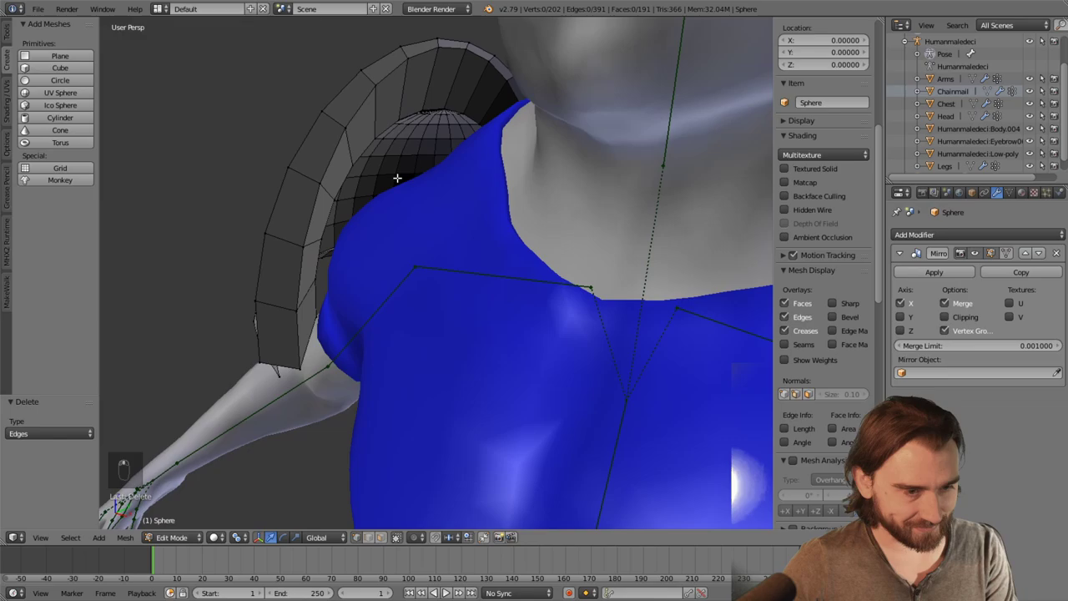
{"action": "right_click", "coordinate": [360, 71]}
{"action": "right_click", "coordinate": [260, 359], "text": "ctrl"}
{"action": "middle_click_drag", "start_coordinate": [259, 359], "coordinate": [471, 234]}
{"action": "key", "text": "g"}
{"action": "key", "text": "y"}
{"action": "left_click", "coordinate": [436, 294]}
Duplicate the outer vertex at the rim's front lower corner and move the copy about 0.274 along X towards the chest
{"action": "scroll", "coordinate": [470, 234], "scroll_direction": "up", "scroll_amount": 2}
{"action": "right_click", "coordinate": [434, 285]}
{"action": "middle_click_drag", "start_coordinate": [434, 286], "coordinate": [513, 275]}
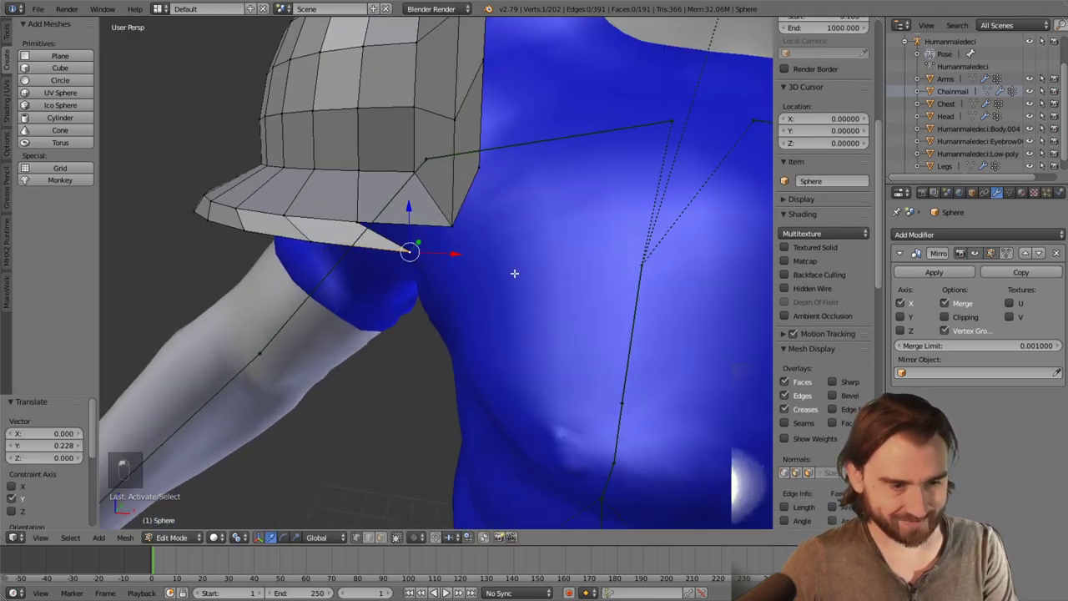
{"action": "key", "text": "shift+d"}
{"action": "right_click", "coordinate": [453, 248]}
{"action": "key", "text": "g"}
{"action": "key", "text": "x"}
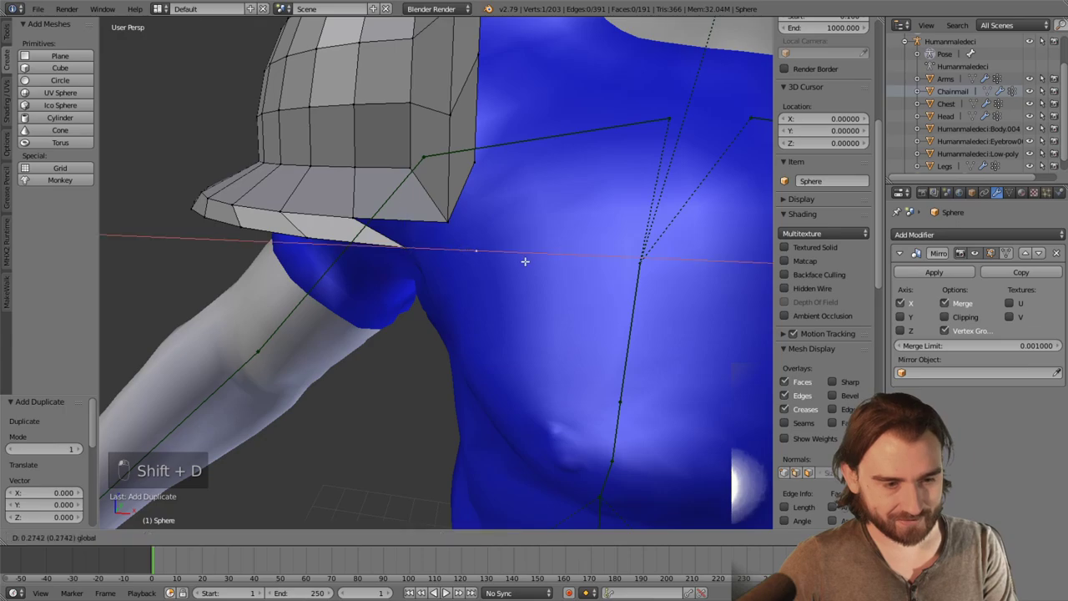
{"action": "left_click", "coordinate": [476, 248]}
Fill the gap at the rim's front corner with two faces connecting the duplicated vertex to the surrounding rim vertices
{"action": "right_click", "coordinate": [411, 250]}
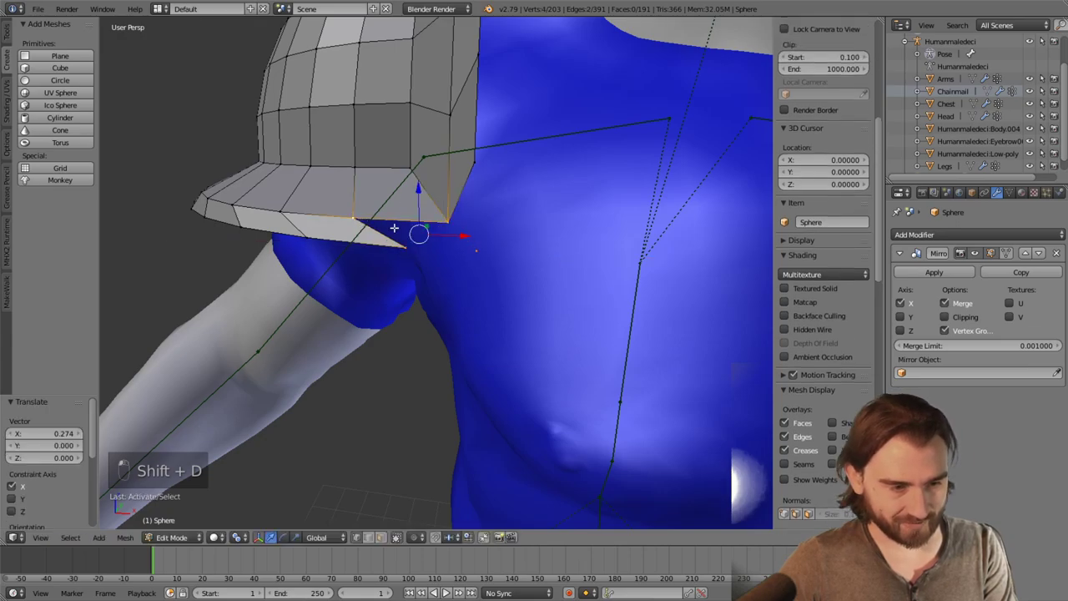
{"action": "right_click", "coordinate": [477, 248], "text": "shift"}
{"action": "key", "text": "f"}
{"action": "right_click", "coordinate": [451, 218], "text": "shift"}
{"action": "key", "text": "f"}
{"action": "scroll", "coordinate": [477, 238], "scroll_direction": "down", "scroll_amount": 2}
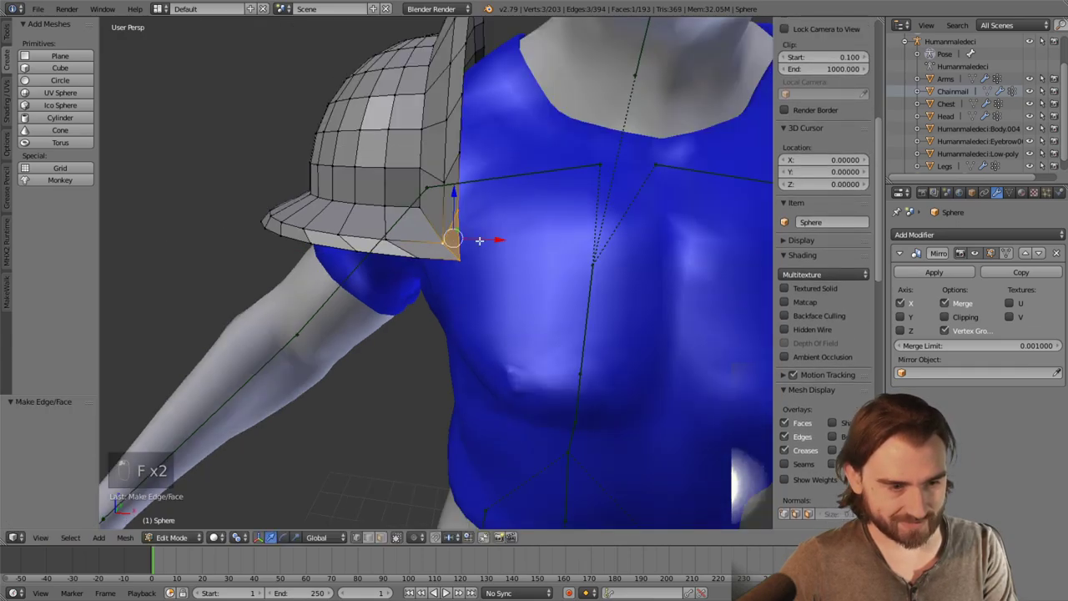
Select the corner vertex at the back lower end of the pad's rim and delete it together with its adjoining faces
{"action": "middle_click_drag", "start_coordinate": [479, 239], "coordinate": [395, 267]}
{"action": "middle_click_drag", "start_coordinate": [374, 307], "coordinate": [424, 230]}
{"action": "right_click", "coordinate": [427, 193]}
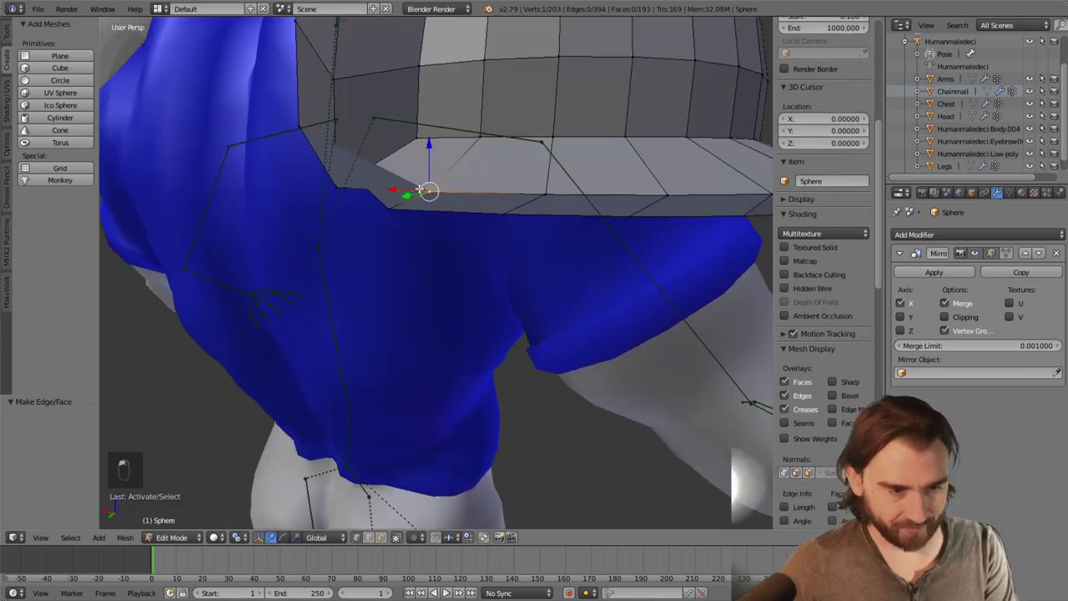
{"action": "right_click", "coordinate": [344, 187]}
{"action": "right_click", "coordinate": [299, 125]}
{"action": "right_click", "coordinate": [426, 191], "text": "shift"}
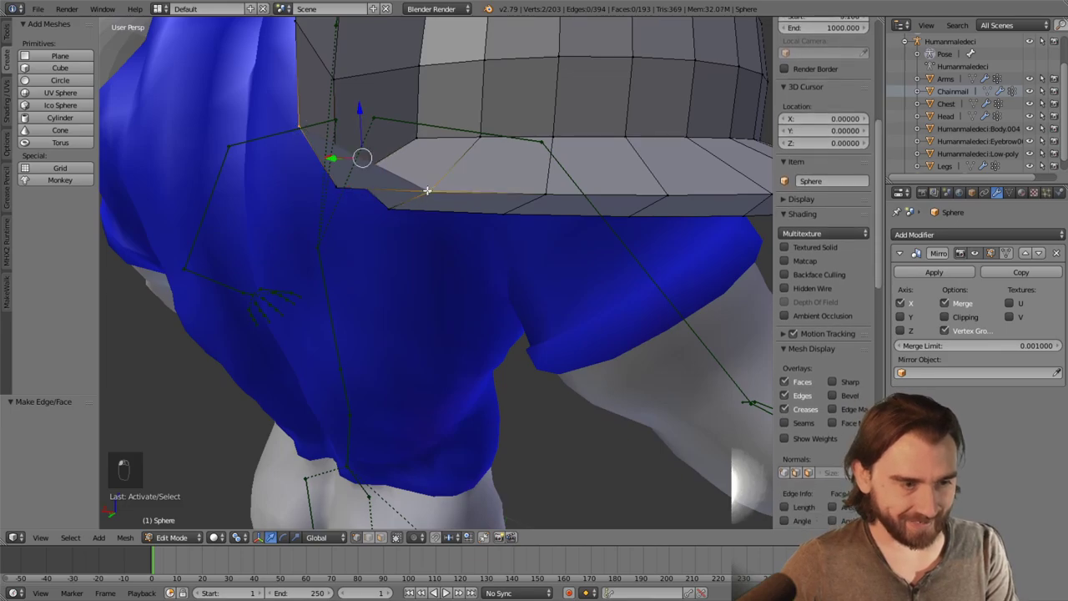
{"action": "middle_click_drag", "start_coordinate": [433, 195], "coordinate": [331, 155]}
{"action": "right_click", "coordinate": [337, 187]}
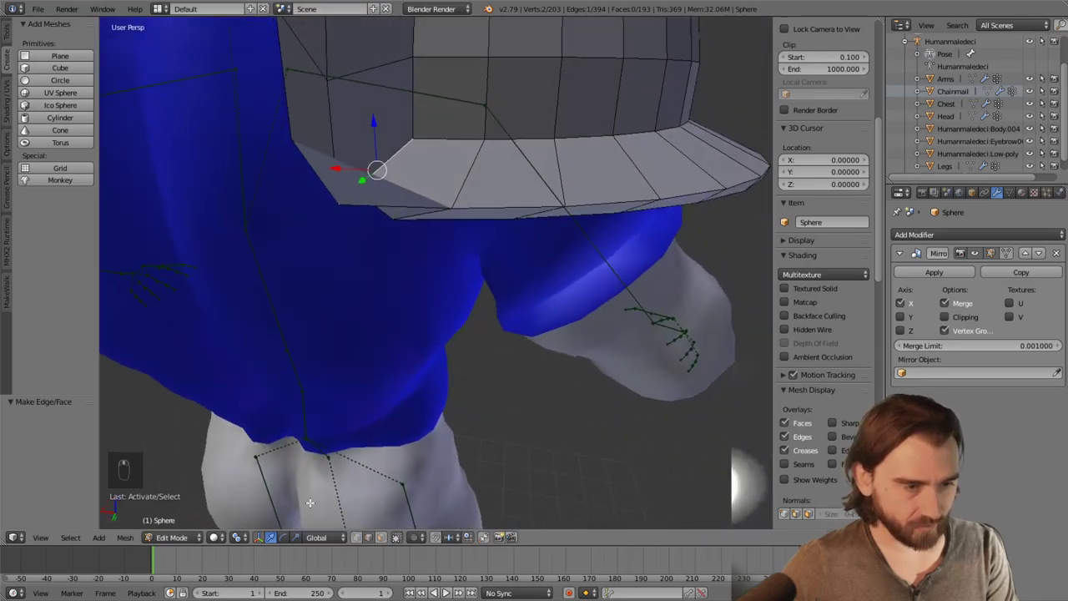
{"action": "right_click", "coordinate": [339, 204]}
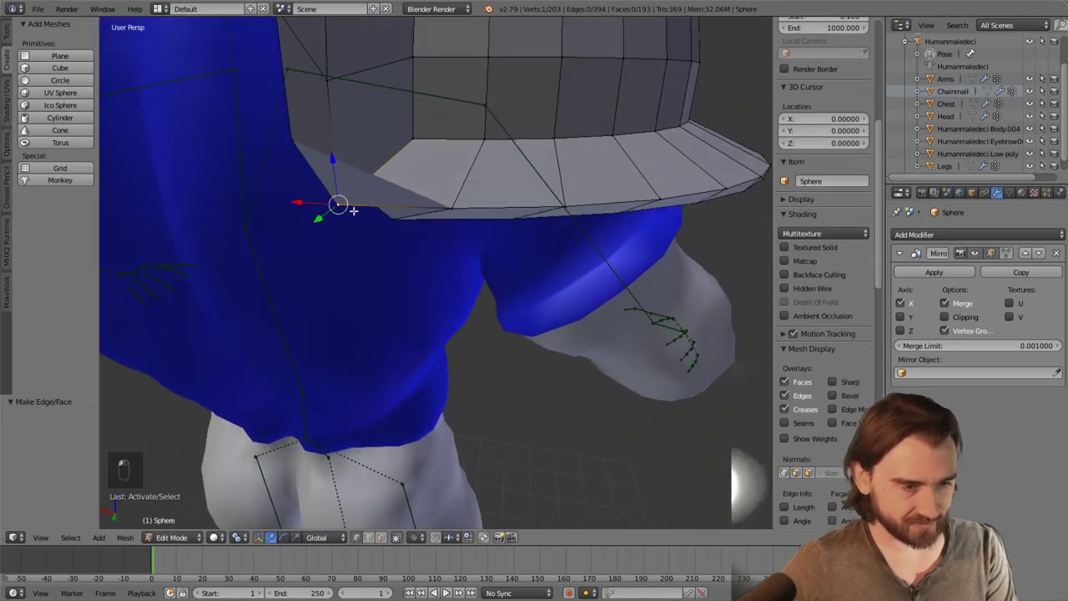
{"action": "key", "text": "x"}
{"action": "left_click", "coordinate": [350, 198]}
Duplicate the rim vertex above the open back corner and lower the copy about 0.218 along Z
{"action": "middle_click_drag", "start_coordinate": [351, 198], "coordinate": [371, 142]}
{"action": "right_click", "coordinate": [312, 90]}
{"action": "key", "text": "shift+d"}
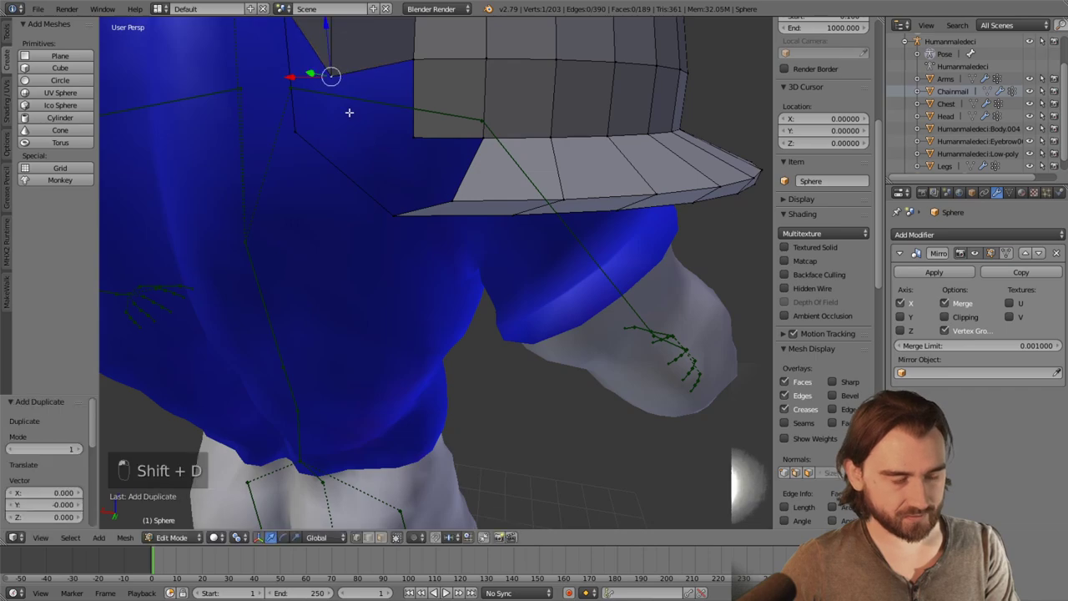
{"action": "key", "text": "z"}
{"action": "left_click", "coordinate": [336, 101]}
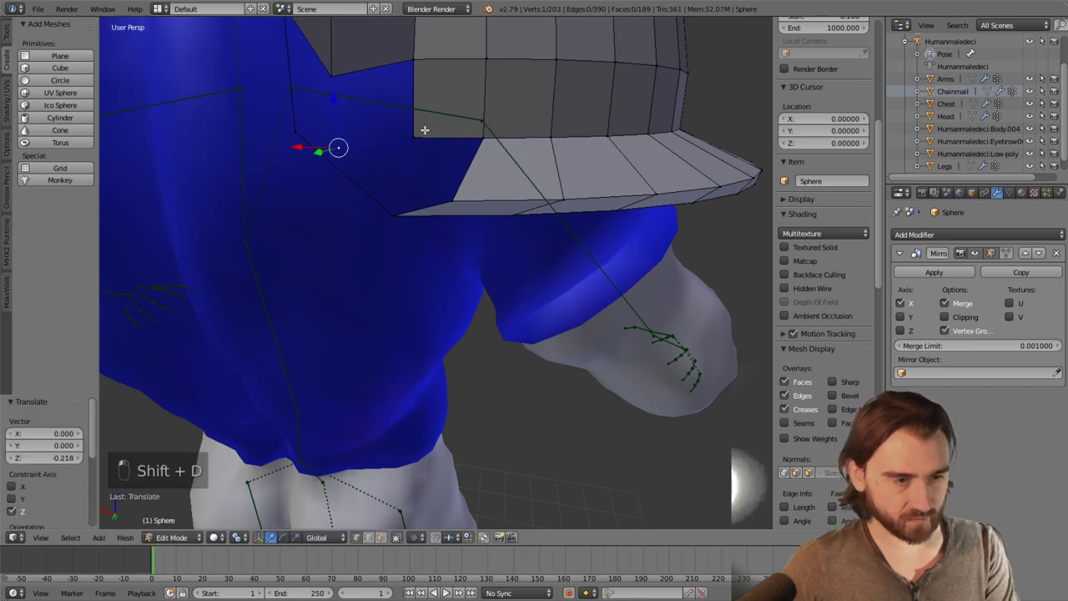
Fill the open back corner of the rim with faces joining the lowered vertex, the dome's lower edge and the bottom rim
{"action": "right_click", "coordinate": [415, 134], "text": "shift"}
{"action": "key", "text": "f"}
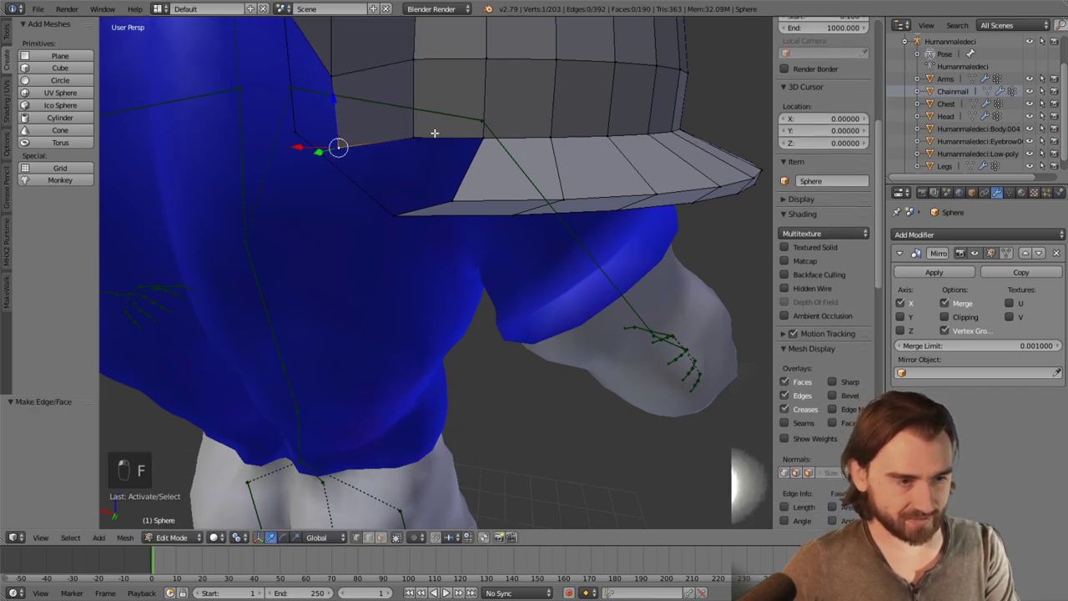
{"action": "key", "text": "f"}
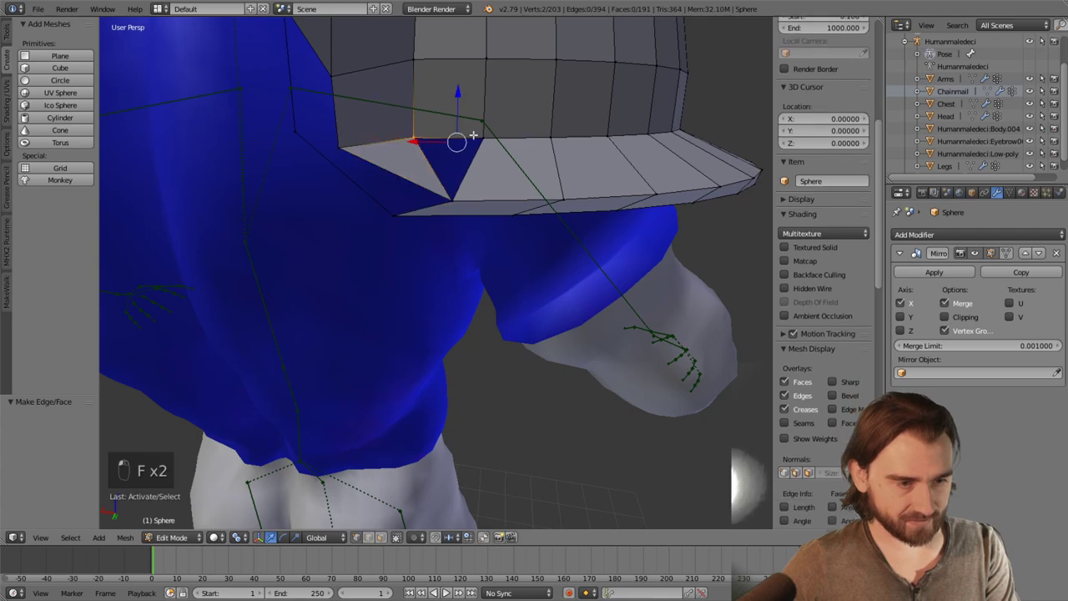
{"action": "key", "text": "a"}
{"action": "right_click", "coordinate": [413, 137]}
{"action": "right_click", "coordinate": [486, 136], "text": "shift"}
{"action": "right_click", "coordinate": [451, 202], "text": "shift"}
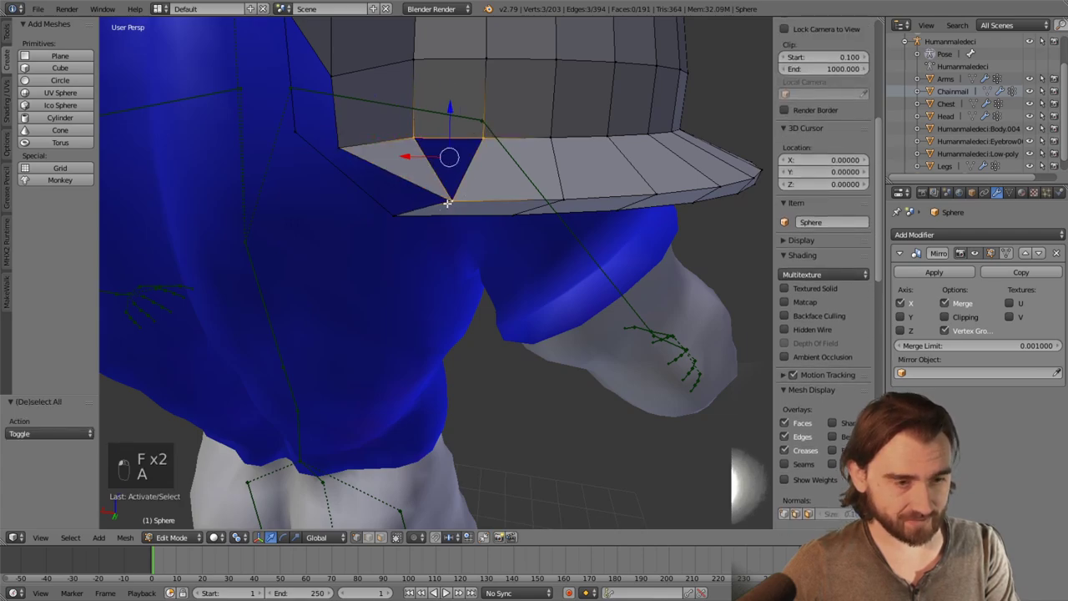
{"action": "key", "text": "f"}
Add a triangular face between the lowered vertex, the outer rim's lower end and the inner rim vertex at the back corner
{"action": "middle_click_drag", "start_coordinate": [370, 245], "coordinate": [387, 152]}
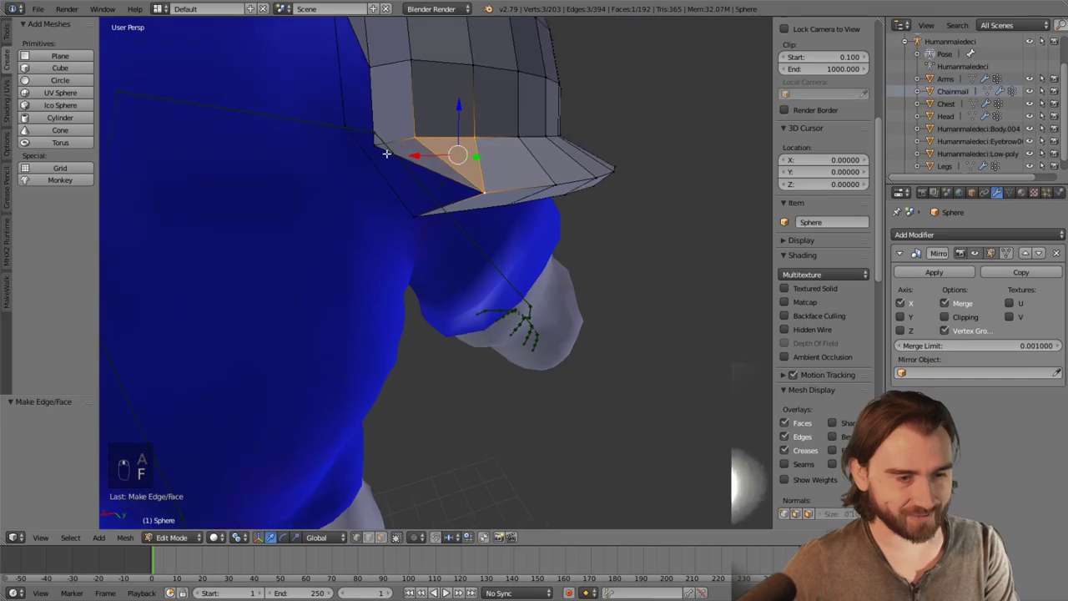
{"action": "right_click", "coordinate": [374, 147]}
{"action": "right_click", "coordinate": [416, 214], "text": "shift"}
{"action": "right_click", "coordinate": [472, 190], "text": "shift"}
{"action": "key", "text": "f"}
Move the loose outer vertex at the rim's back corner about -0.165 along Y
{"action": "middle_click_drag", "start_coordinate": [472, 188], "coordinate": [446, 157]}
{"action": "right_click", "coordinate": [308, 118]}
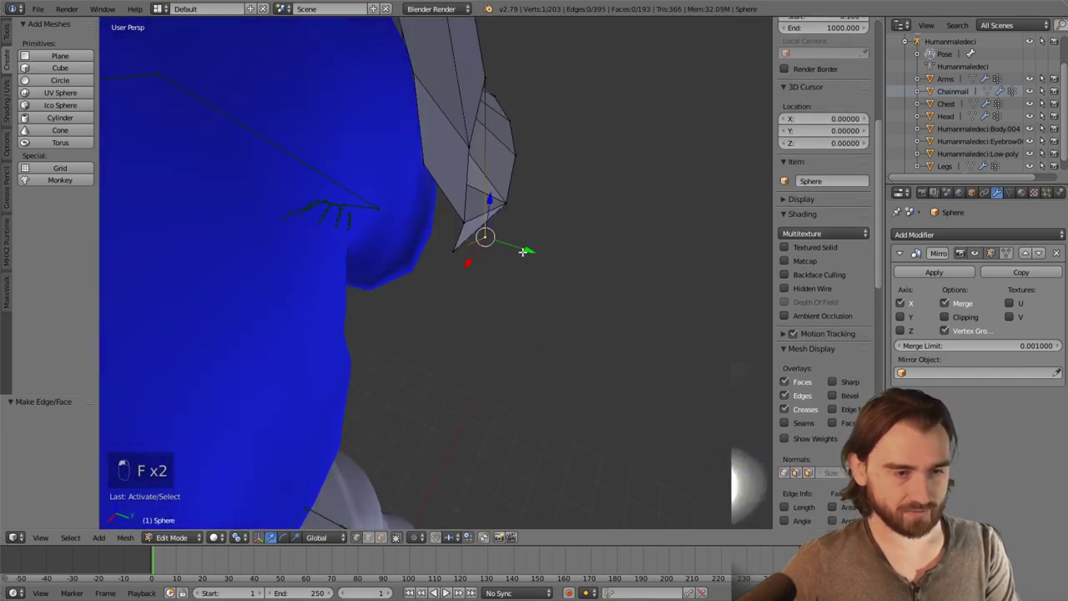
{"action": "left_click_drag", "start_coordinate": [522, 250], "coordinate": [494, 237]}
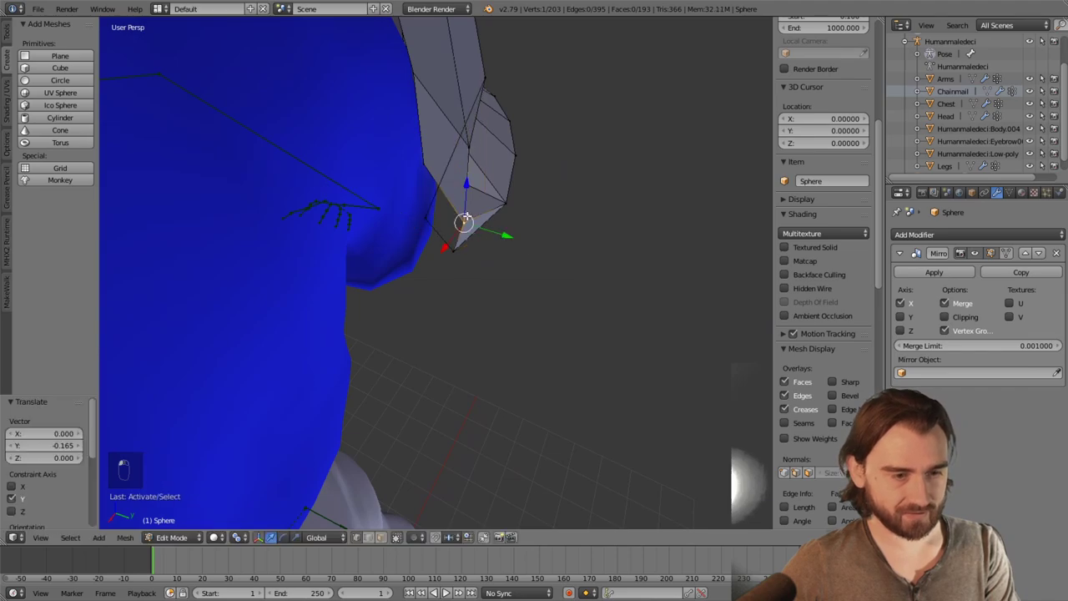
Fill two faces that connect the moved outer vertex to the neighbouring back corner rim
{"action": "key", "text": "f"}
{"action": "middle_click_drag", "start_coordinate": [425, 215], "coordinate": [401, 120]}
{"action": "right_click", "coordinate": [405, 128], "text": "shift"}
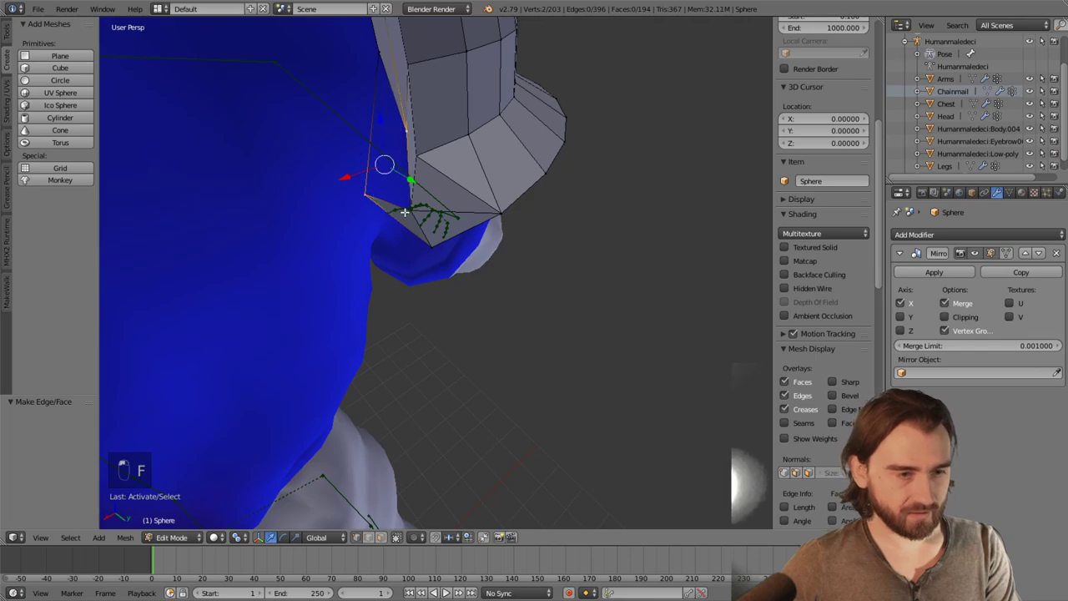
{"action": "key", "text": "f"}
{"action": "middle_click_drag", "start_coordinate": [404, 212], "coordinate": [437, 219]}
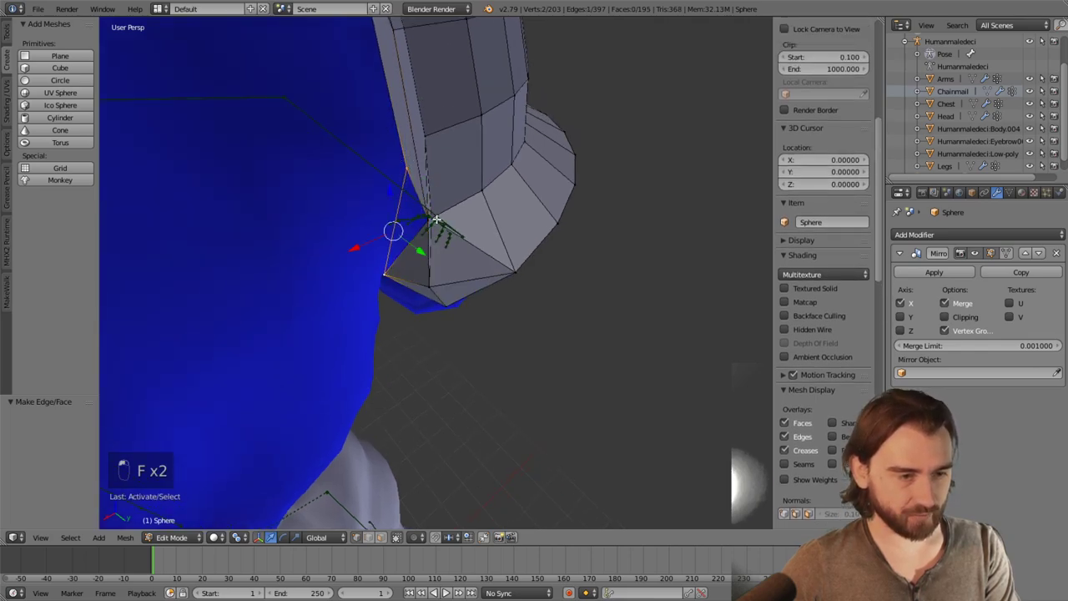
Reselect the vertices around the gap remaining above the back corner and close it with a face
{"action": "key", "text": "f"}
{"action": "key", "text": "ctrl+z"}
{"action": "key", "text": "a"}
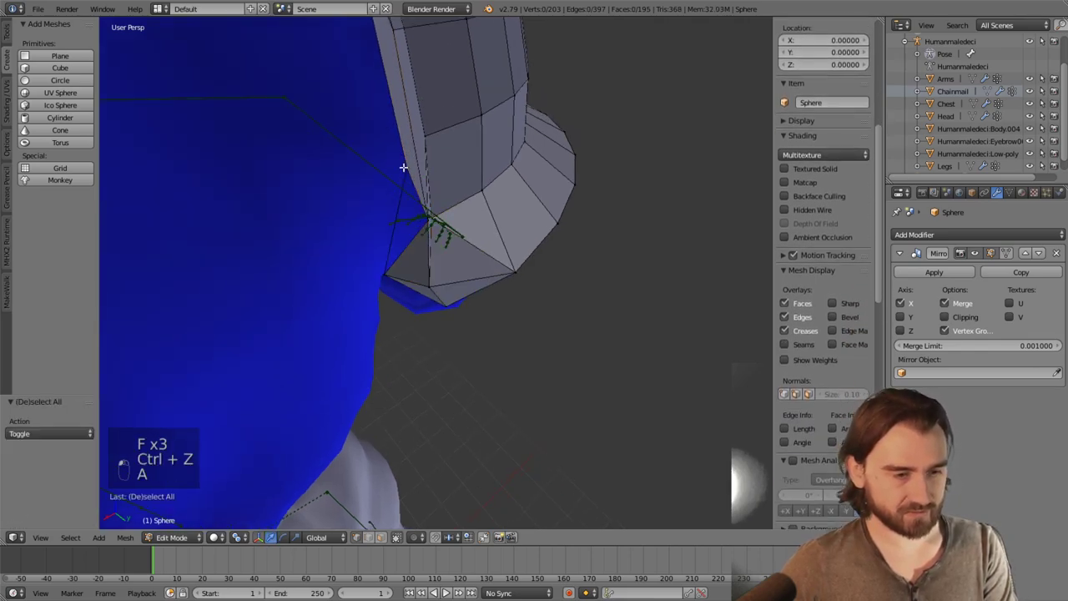
{"action": "right_click", "coordinate": [404, 166]}
{"action": "right_click", "coordinate": [388, 269], "text": "shift"}
{"action": "middle_click_drag", "start_coordinate": [424, 214], "coordinate": [518, 240]}
{"action": "right_click", "coordinate": [427, 194], "text": "shift"}
{"action": "key", "text": "f"}
Select a path of four outer-edge vertices on the back of the upright rim and move them about -0.102 along Y
{"action": "right_click", "coordinate": [521, 242]}
{"action": "left_click", "coordinate": [427, 77], "text": "ctrl"}
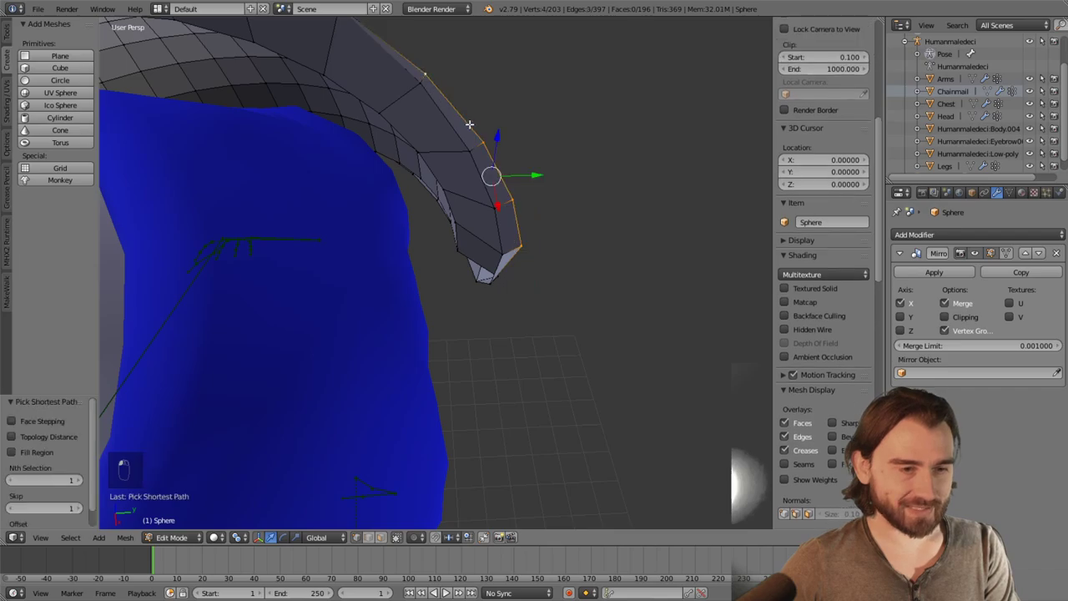
{"action": "middle_click_drag", "start_coordinate": [463, 122], "coordinate": [497, 155]}
{"action": "left_click_drag", "start_coordinate": [505, 170], "coordinate": [490, 173]}
{"action": "left_click", "coordinate": [477, 176]}
Examine the shoulder pad's rim and filled corners from several angles and distances
{"action": "middle_click_drag", "start_coordinate": [477, 177], "coordinate": [579, 148]}
{"action": "scroll", "coordinate": [500, 152], "scroll_direction": "down", "scroll_amount": 5}
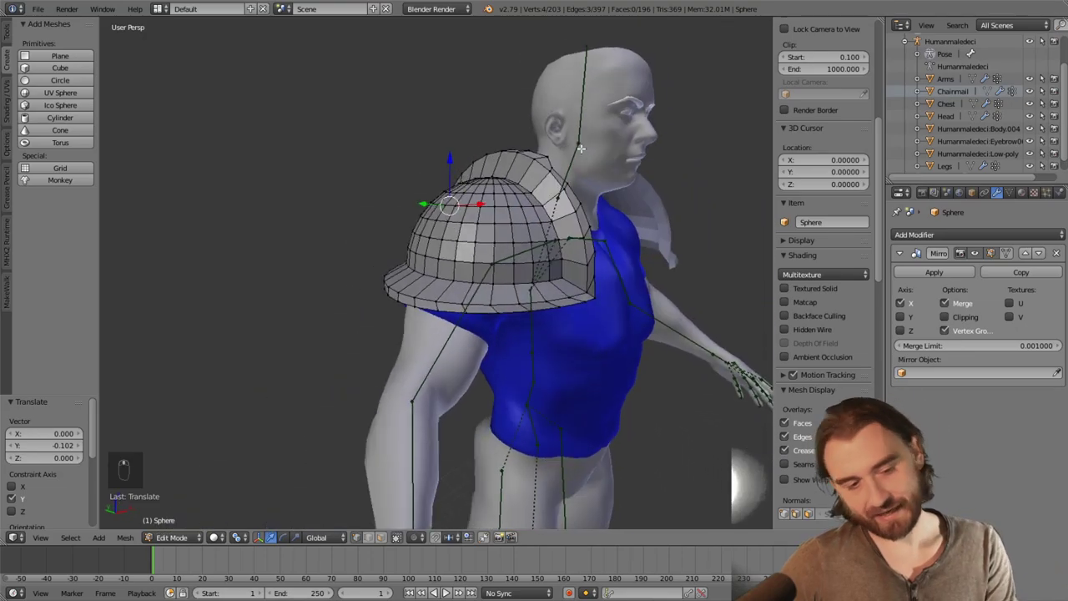
{"action": "scroll", "coordinate": [571, 163], "scroll_direction": "up", "scroll_amount": 3}
{"action": "middle_click_drag", "start_coordinate": [533, 243], "coordinate": [459, 310]}
{"action": "scroll", "coordinate": [470, 250], "scroll_direction": "up", "scroll_amount": 4}
{"action": "scroll", "coordinate": [469, 250], "scroll_direction": "down", "scroll_amount": 5}
{"action": "scroll", "coordinate": [458, 310], "scroll_direction": "up", "scroll_amount": 5}
{"action": "scroll", "coordinate": [458, 306], "scroll_direction": "up", "scroll_amount": 2}
{"action": "scroll", "coordinate": [457, 300], "scroll_direction": "down", "scroll_amount": 4}
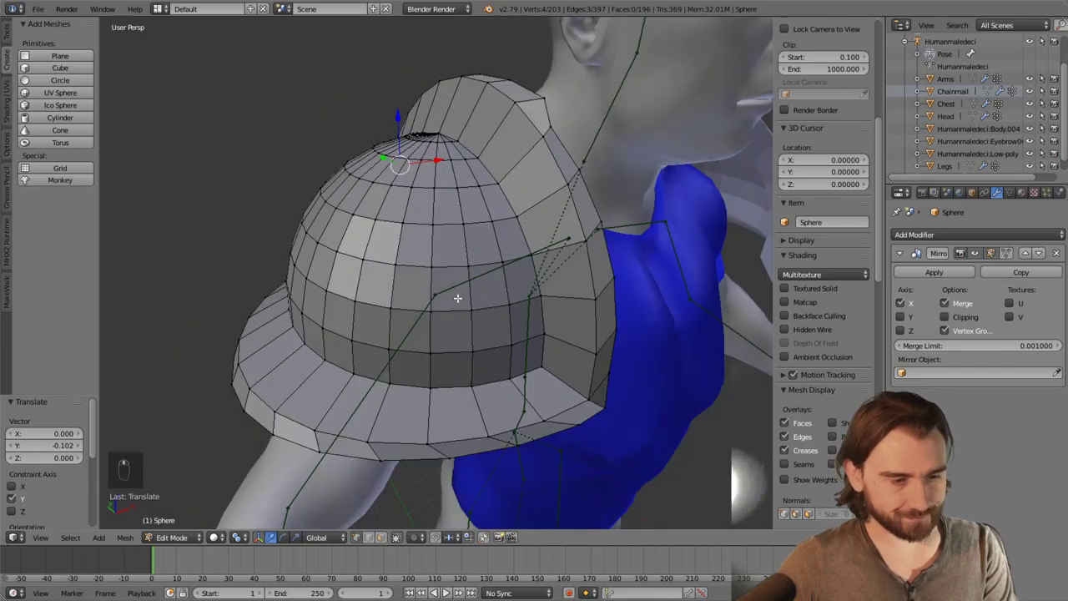
In face select mode, select the dome's lowest band of faces and the band along its inner edge beside the upright rim
{"action": "left_click", "coordinate": [382, 537]}
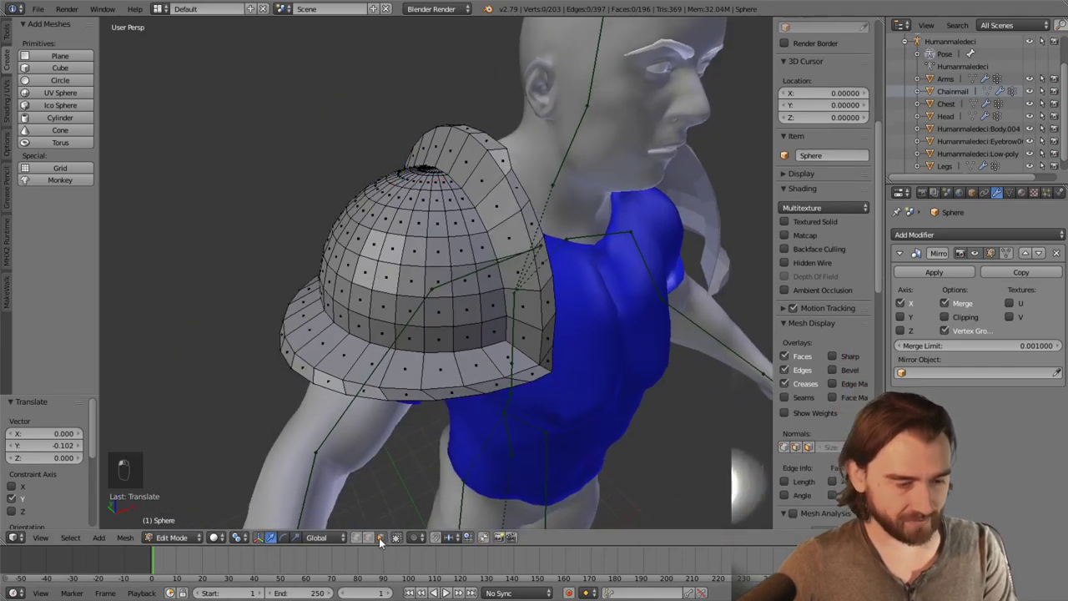
{"action": "right_click", "coordinate": [487, 329]}
{"action": "middle_click_drag", "start_coordinate": [488, 328], "coordinate": [668, 330]}
{"action": "right_click", "coordinate": [447, 281], "text": "ctrl"}
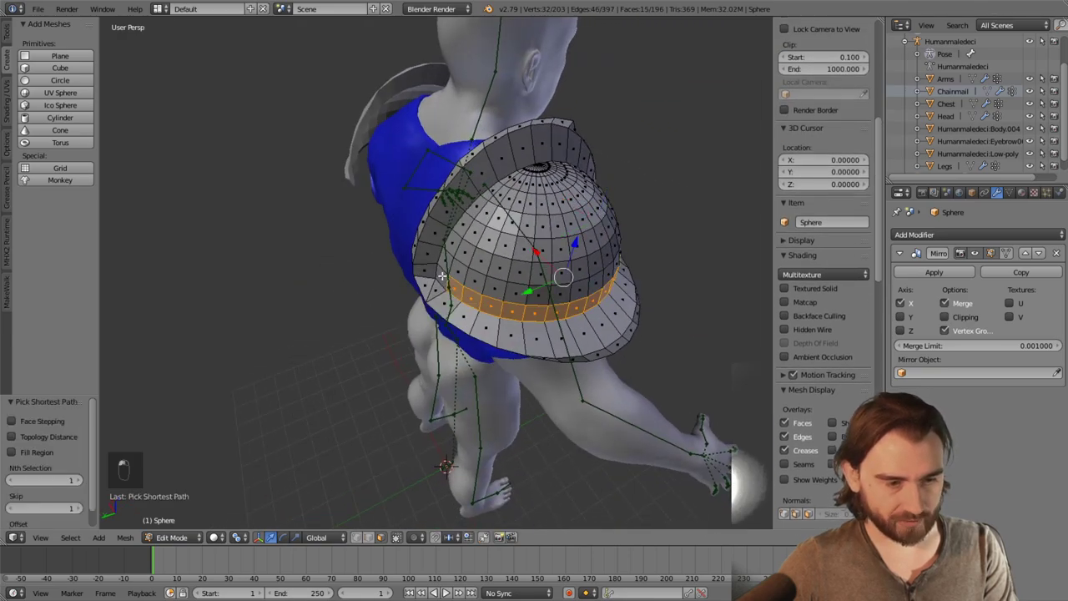
{"action": "middle_click_drag", "start_coordinate": [442, 275], "coordinate": [372, 250]}
{"action": "right_click", "coordinate": [513, 318], "text": "ctrl"}
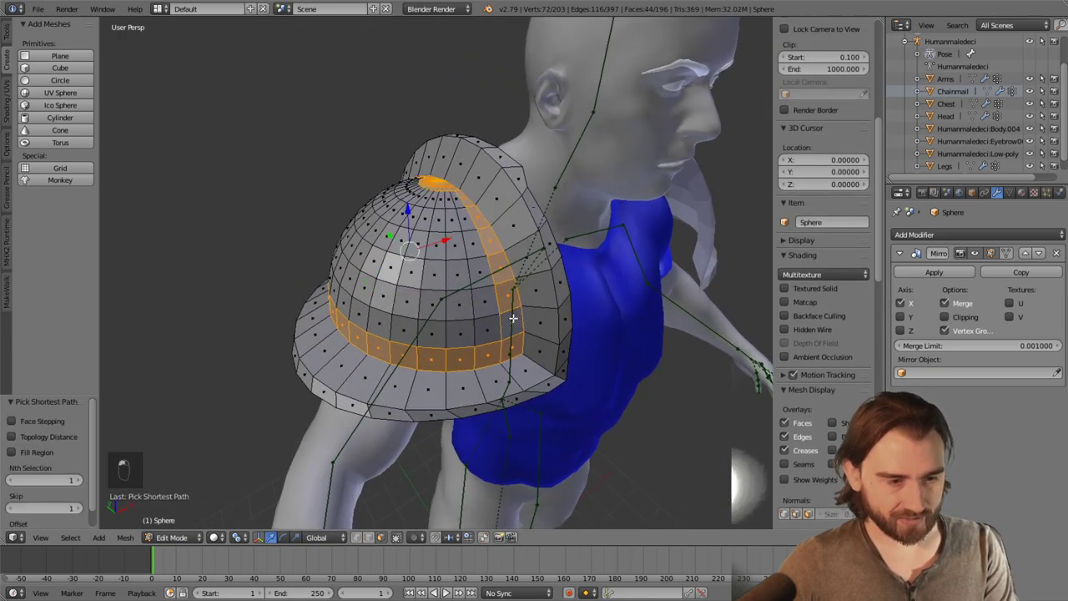
{"action": "middle_click_drag", "start_coordinate": [463, 269], "coordinate": [531, 301]}
{"action": "key", "text": "z"}
{"action": "right_click", "coordinate": [602, 291], "text": "ctrl"}
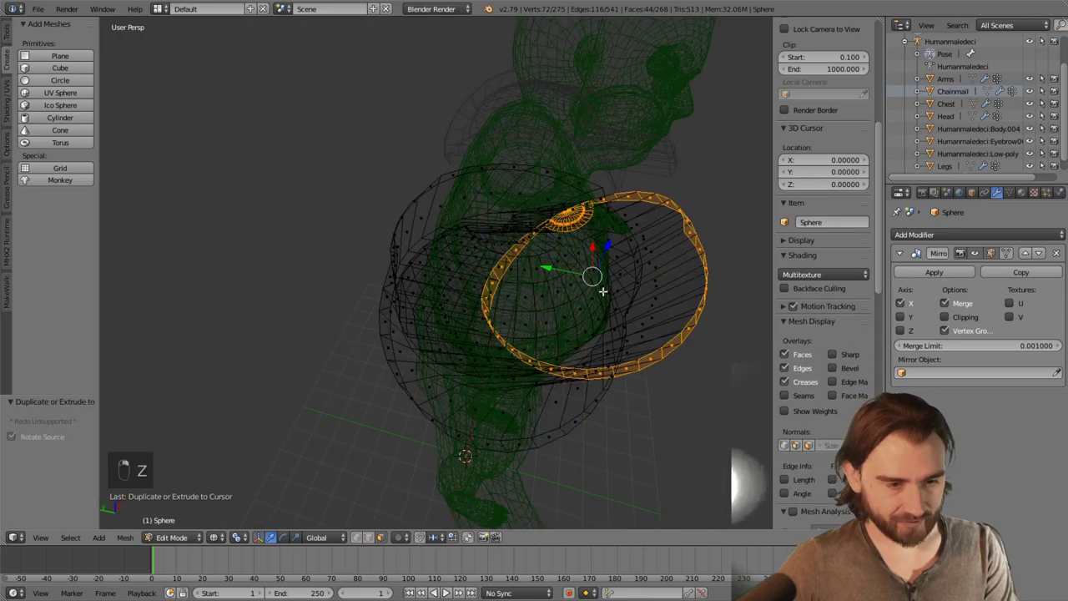
{"action": "key", "text": "ctrl+z"}
{"action": "key", "text": "z"}
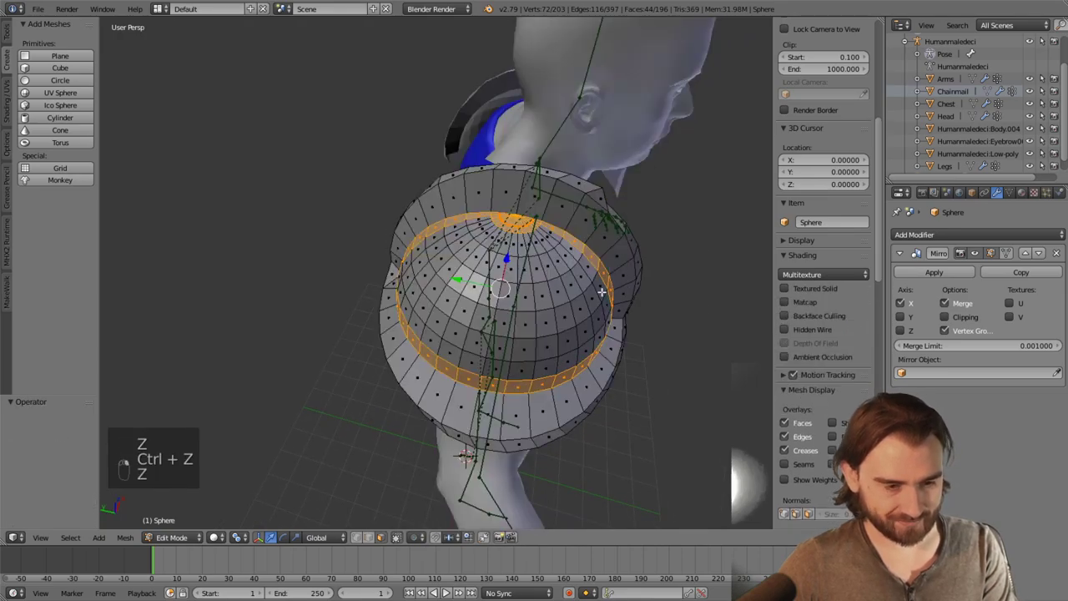
{"action": "mouse_move", "coordinate": [602, 292]}
{"action": "left_mouse_down", "text": "ctrl"}
{"action": "mouse_move", "coordinate": [472, 225]}
{"action": "mouse_move", "coordinate": [388, 292]}
{"action": "mouse_move", "coordinate": [404, 290]}
{"action": "left_mouse_up", "text": "ctrl"}
{"action": "key", "text": "ctrl+z"}
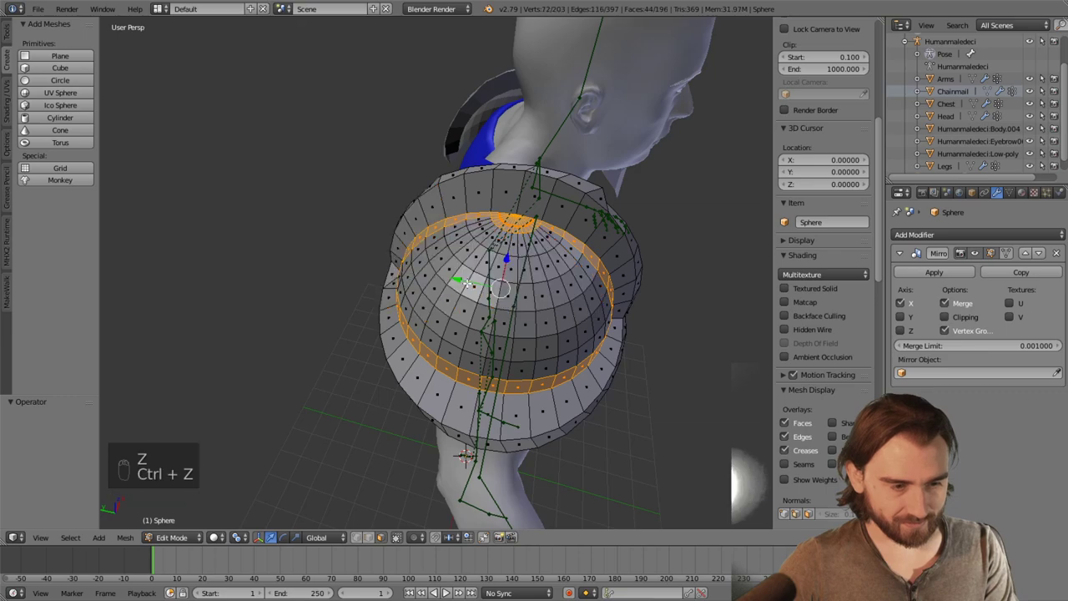
Extend the selection with lasso selections until every face of the dome inside the rim is included
{"action": "mouse_move", "coordinate": [564, 258]}
{"action": "left_mouse_down", "text": "ctrl"}
{"action": "mouse_move", "coordinate": [417, 346]}
{"action": "mouse_move", "coordinate": [577, 257]}
{"action": "left_mouse_up", "text": "ctrl"}
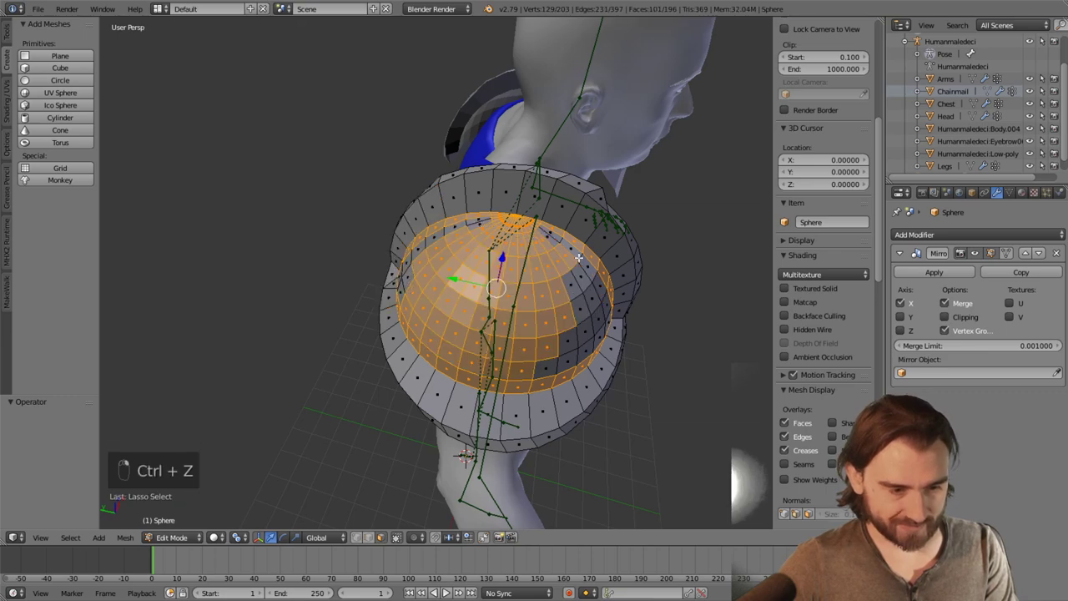
{"action": "mouse_move", "coordinate": [508, 283]}
{"action": "left_mouse_down", "text": "ctrl"}
{"action": "mouse_move", "coordinate": [568, 367]}
{"action": "mouse_move", "coordinate": [610, 335]}
{"action": "left_mouse_up", "text": "ctrl"}
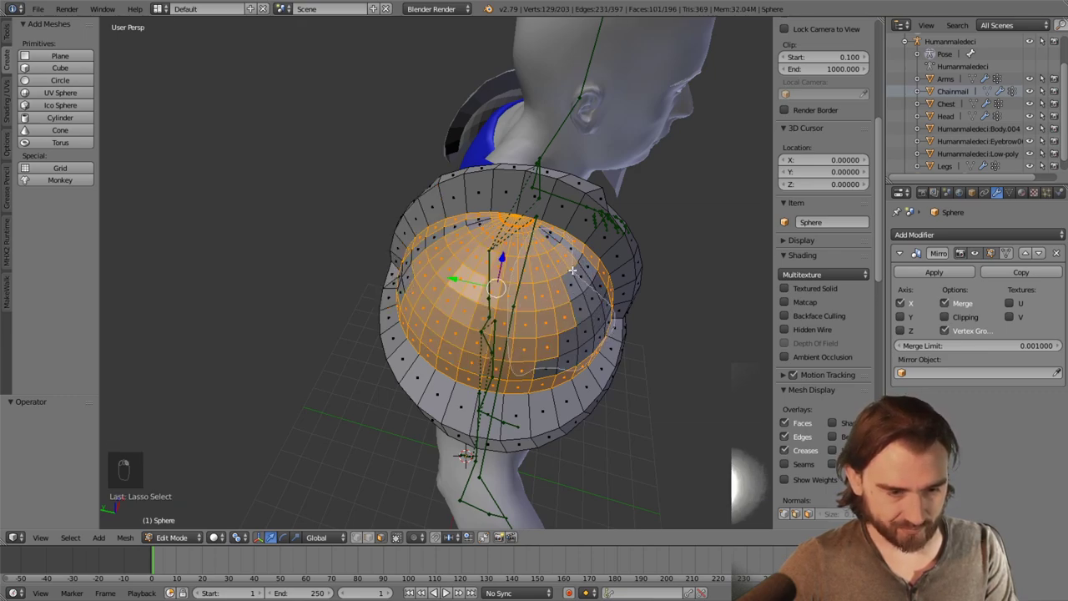
{"action": "mouse_move", "coordinate": [573, 269]}
{"action": "left_mouse_down", "text": "ctrl"}
{"action": "mouse_move", "coordinate": [612, 308]}
{"action": "mouse_move", "coordinate": [588, 278]}
{"action": "left_mouse_up", "text": "ctrl"}
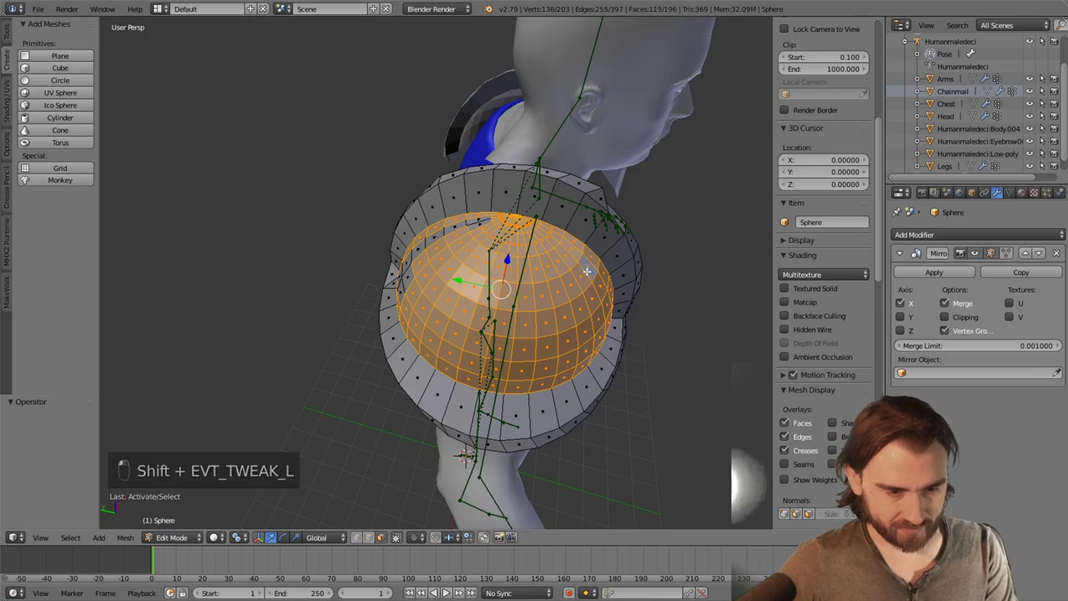
{"action": "middle_click_drag", "start_coordinate": [586, 271], "coordinate": [526, 208]}
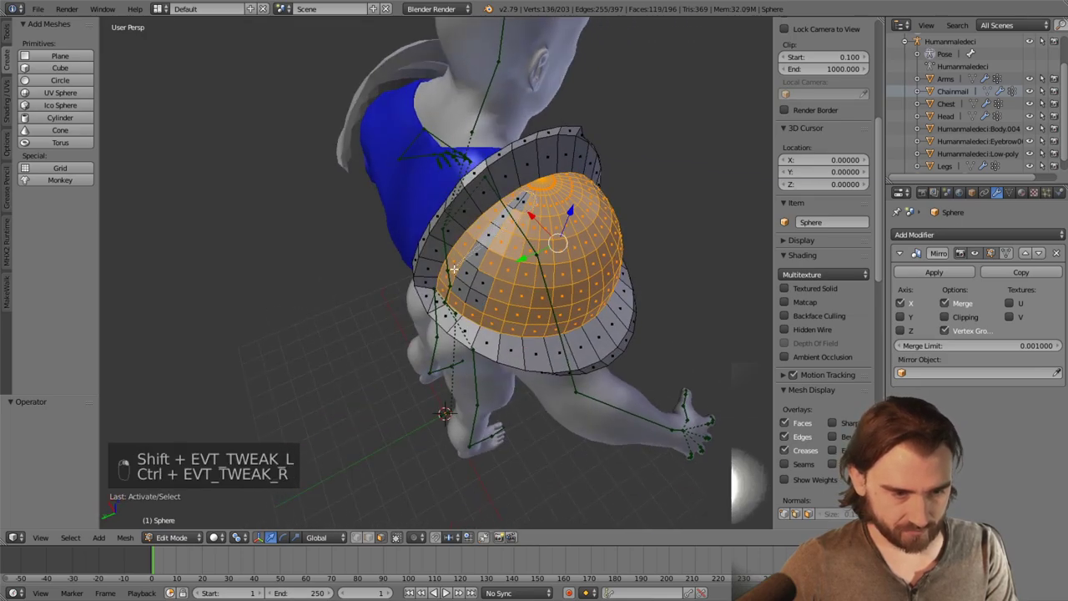
{"action": "right_click_drag", "start_coordinate": [500, 301], "coordinate": [507, 317], "text": "ctrl"}
{"action": "mouse_move", "coordinate": [510, 327]}
{"action": "middle_mouse_down"}
{"action": "mouse_move", "coordinate": [582, 253]}
{"action": "mouse_move", "coordinate": [498, 320]}
{"action": "middle_mouse_up"}
{"action": "left_click", "coordinate": [451, 311], "text": "shift"}
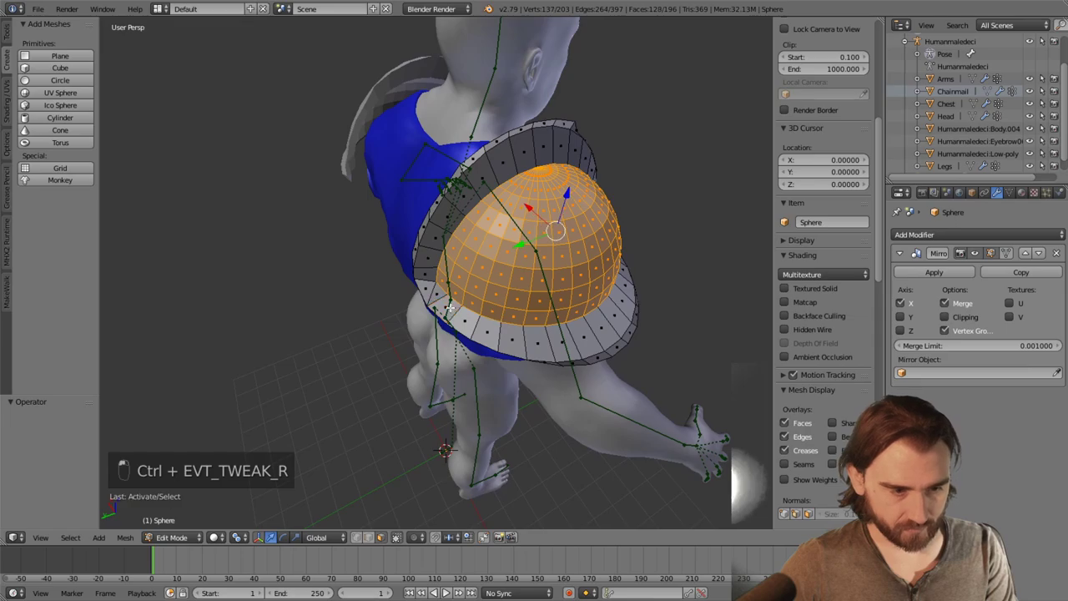
Apply smooth shading to the selected dome faces, leaving the rim flat
{"action": "mouse_move", "coordinate": [592, 307]}
{"action": "middle_mouse_down"}
{"action": "mouse_move", "coordinate": [455, 250]}
{"action": "mouse_move", "coordinate": [438, 280]}
{"action": "middle_mouse_up"}
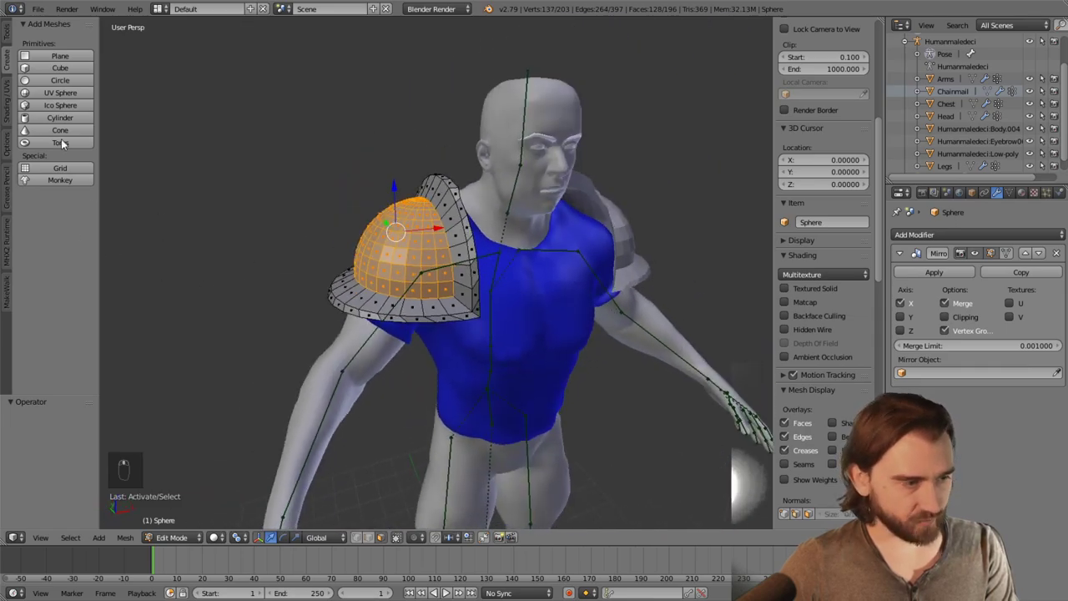
{"action": "left_click", "coordinate": [7, 93]}
{"action": "left_click", "coordinate": [31, 58]}
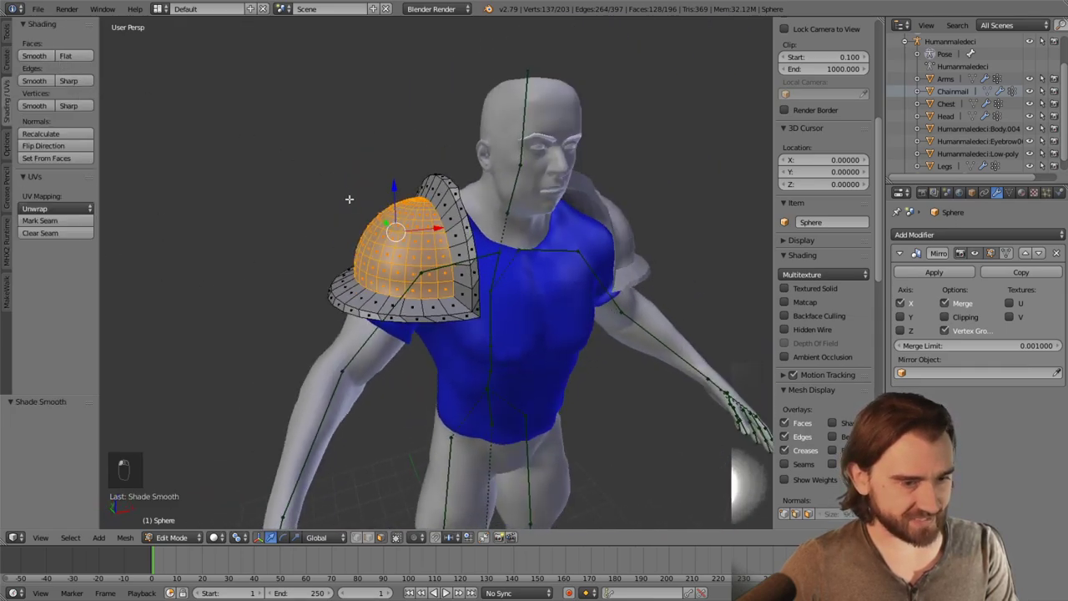
Examine the smooth-shaded domes against their flat rims on both shoulder pads from the front, side and above
{"action": "scroll", "coordinate": [390, 242], "scroll_direction": "up", "scroll_amount": 2}
{"action": "left_click", "coordinate": [431, 328]}
{"action": "scroll", "coordinate": [508, 249], "scroll_direction": "down", "scroll_amount": 1}
{"action": "middle_click_drag", "start_coordinate": [454, 310], "coordinate": [414, 250]}
{"action": "scroll", "coordinate": [508, 250], "scroll_direction": "down", "scroll_amount": 5}
{"action": "scroll", "coordinate": [414, 250], "scroll_direction": "up", "scroll_amount": 5}
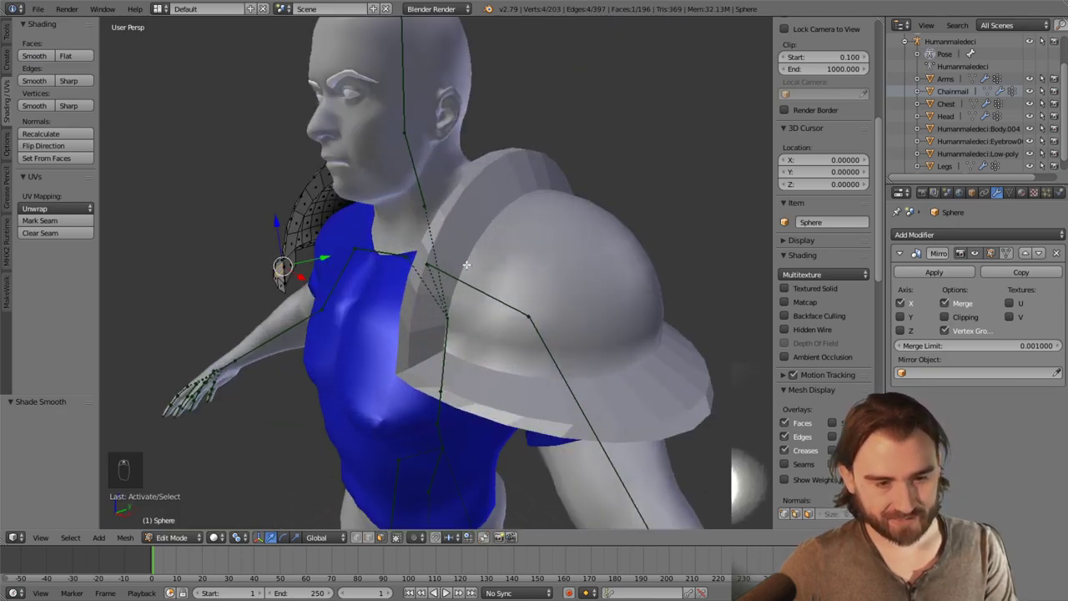
{"action": "middle_click_drag", "start_coordinate": [562, 230], "coordinate": [592, 225]}
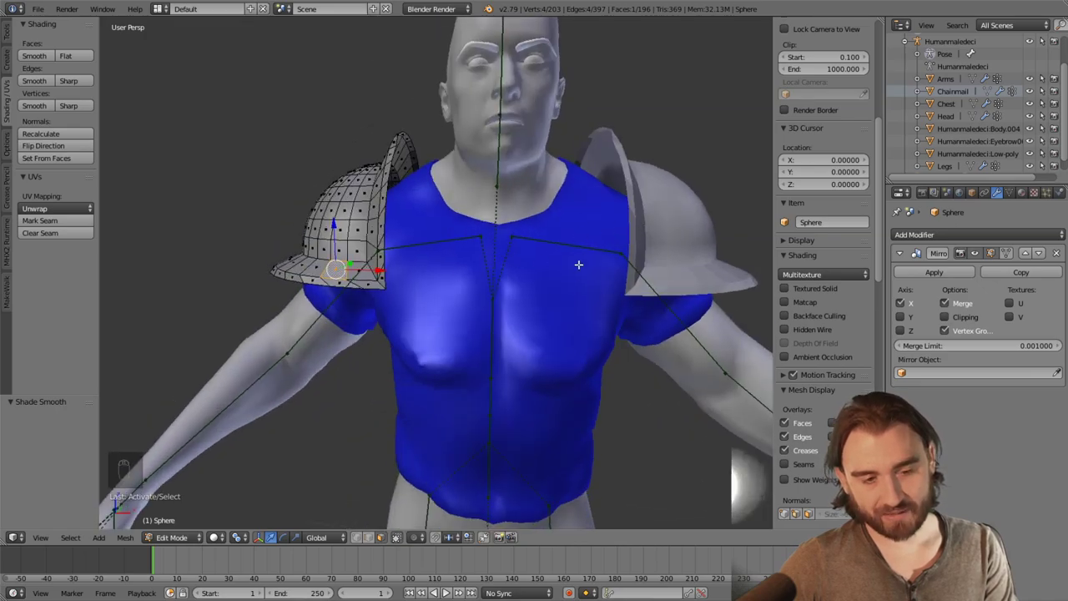
{"action": "middle_click_drag", "start_coordinate": [579, 265], "coordinate": [630, 247]}
{"action": "middle_click_drag", "start_coordinate": [404, 246], "coordinate": [492, 183]}
{"action": "middle_click_drag", "start_coordinate": [421, 197], "coordinate": [482, 252]}
{"action": "scroll", "coordinate": [443, 234], "scroll_direction": "up", "scroll_amount": 5}
{"action": "scroll", "coordinate": [454, 256], "scroll_direction": "down", "scroll_amount": 2}
{"action": "scroll", "coordinate": [454, 255], "scroll_direction": "up", "scroll_amount": 3}
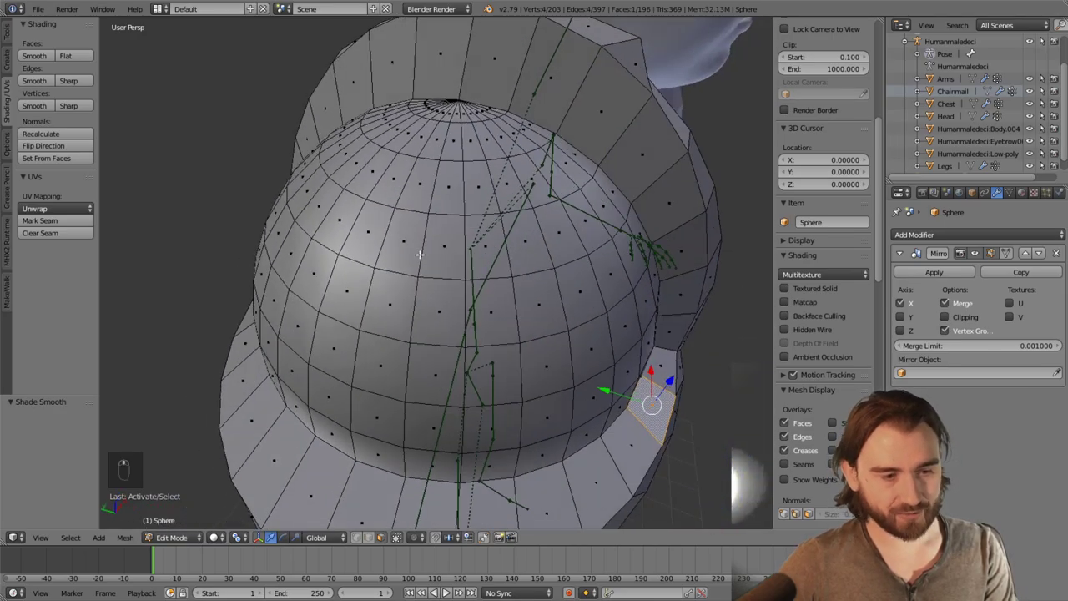
Select a block of four adjacent faces on the upper outer dome and subdivide it twice
{"action": "right_click", "coordinate": [409, 248]}
{"action": "scroll", "coordinate": [382, 307], "scroll_direction": "down", "scroll_amount": 6}
{"action": "middle_click_drag", "start_coordinate": [382, 306], "coordinate": [422, 243]}
{"action": "scroll", "coordinate": [432, 234], "scroll_direction": "up", "scroll_amount": 4}
{"action": "left_click", "coordinate": [8, 60]}
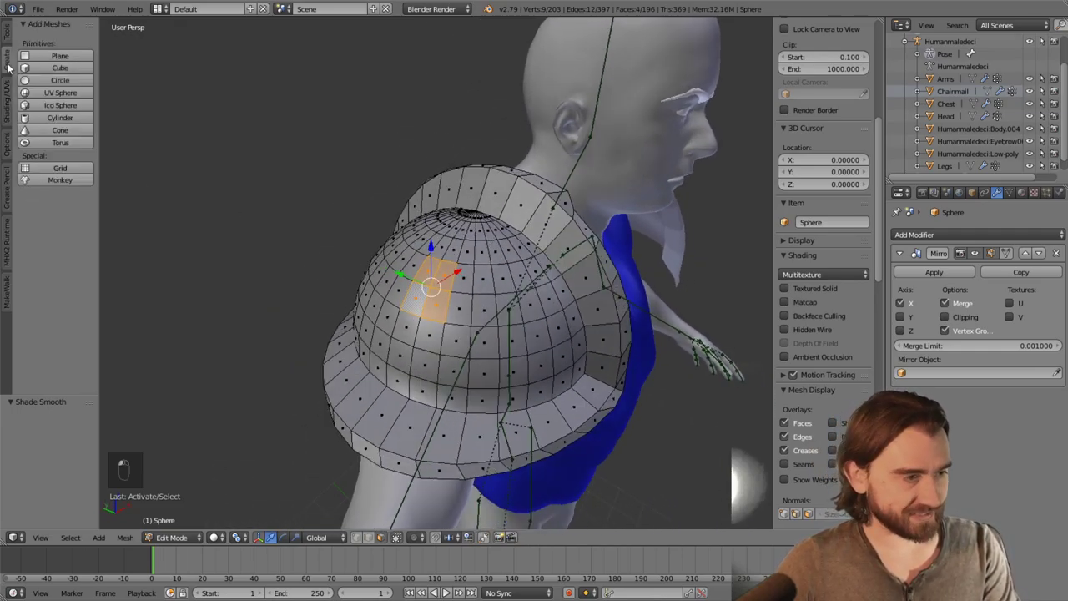
{"action": "left_click", "coordinate": [8, 100]}
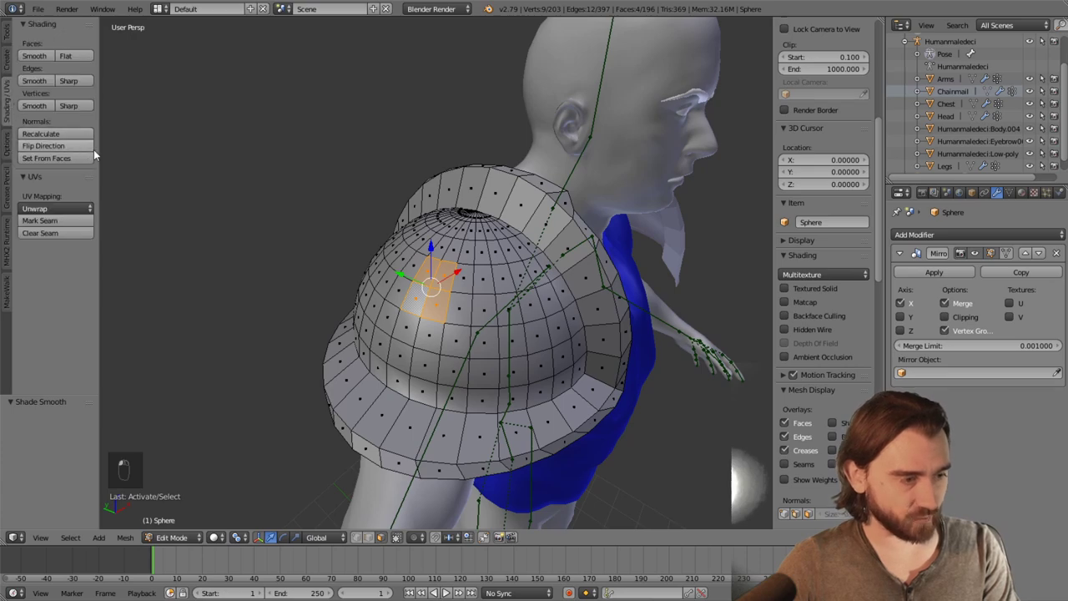
{"action": "left_click", "coordinate": [7, 33]}
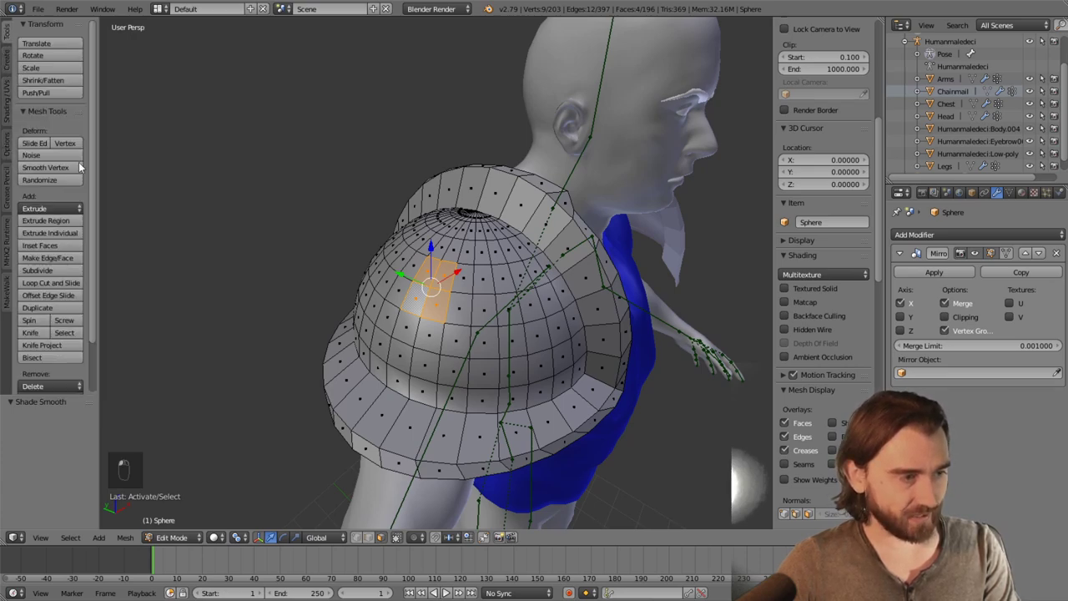
{"action": "left_click", "coordinate": [54, 274]}
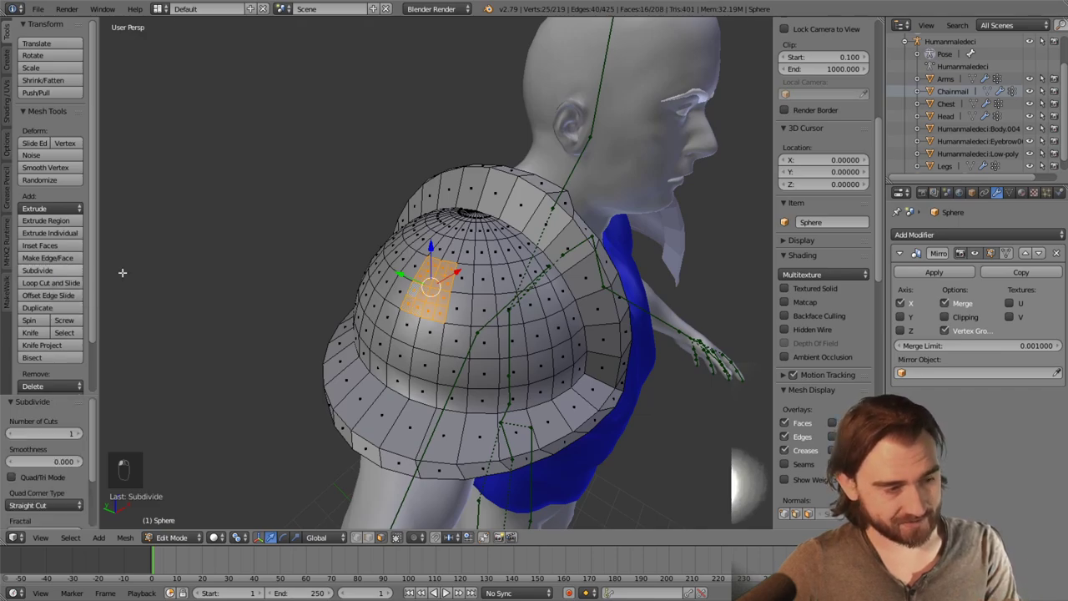
{"action": "scroll", "coordinate": [386, 290], "scroll_direction": "up", "scroll_amount": 1}
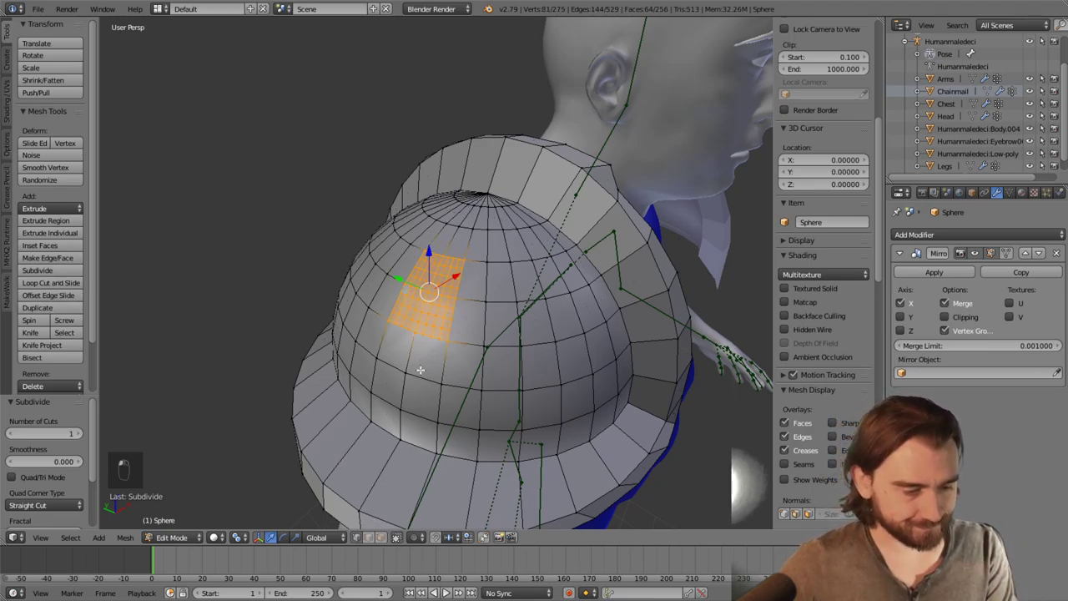
Deselect all but the active centre vertex of the subdivided dome patch and set the transform orientation to Normal
{"action": "key", "text": "a"}
{"action": "middle_click_drag", "start_coordinate": [549, 472], "coordinate": [467, 467]}
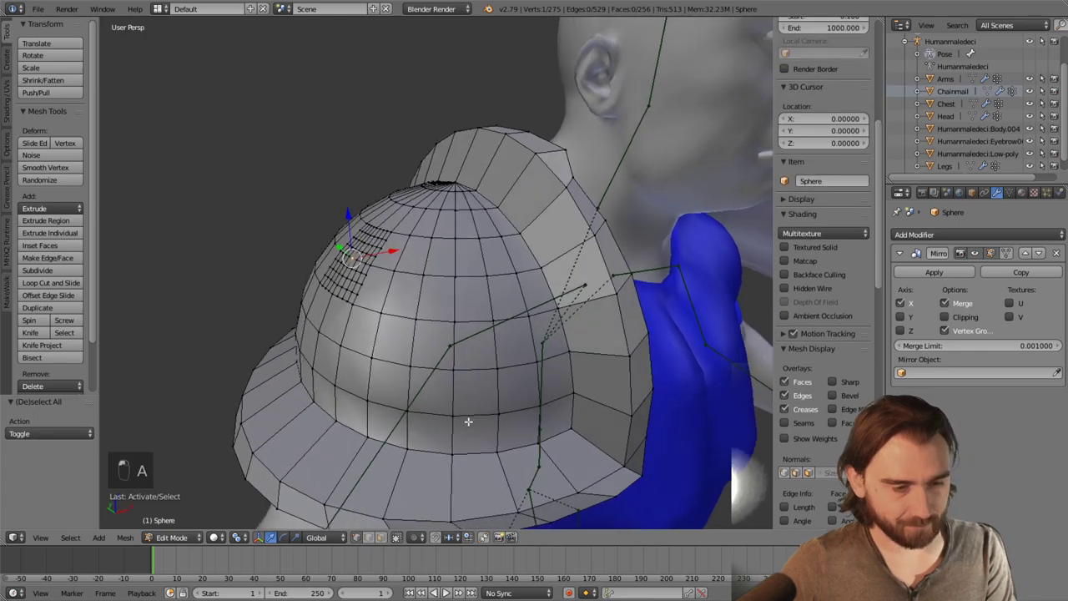
{"action": "left_click", "coordinate": [316, 537]}
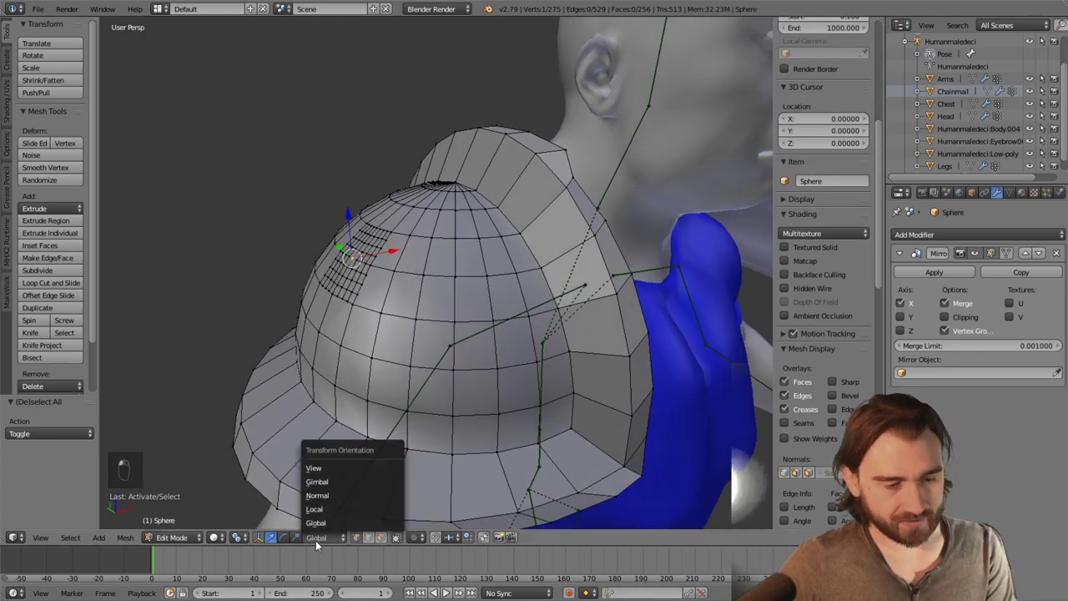
{"action": "left_click", "coordinate": [334, 496]}
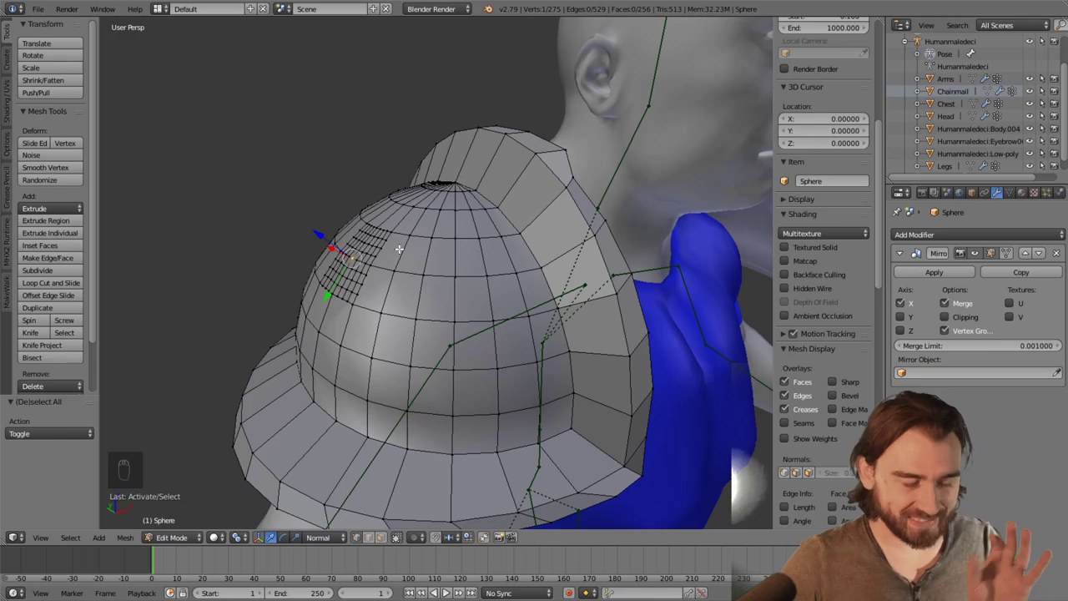
Turn on proportional editing with the Enable option instead of Connected
{"action": "scroll", "coordinate": [399, 248], "scroll_direction": "down", "scroll_amount": 8}
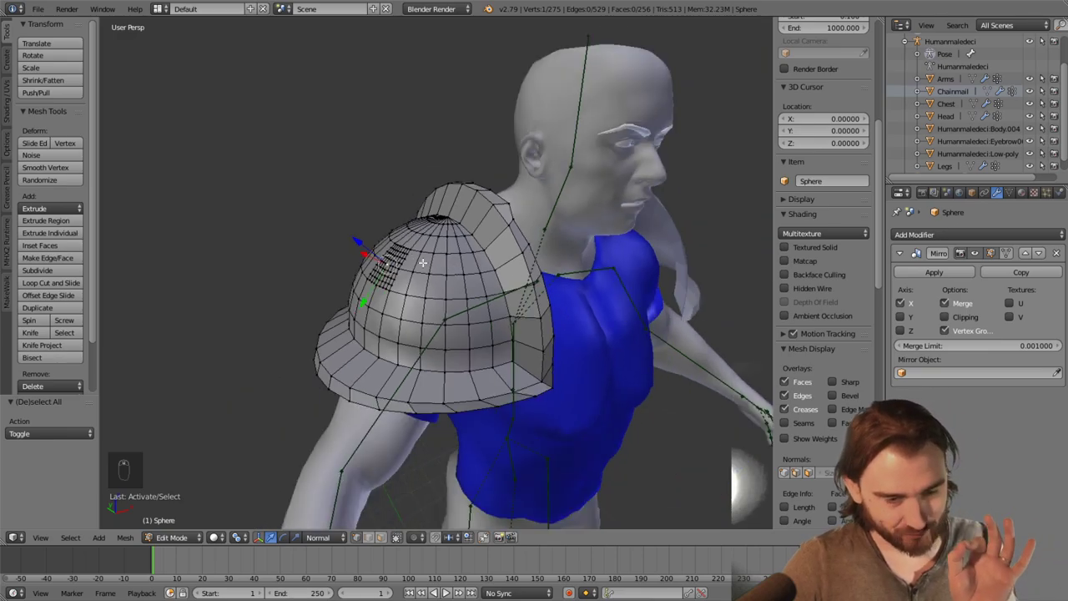
{"action": "middle_click_drag", "start_coordinate": [399, 249], "coordinate": [468, 312]}
{"action": "scroll", "coordinate": [448, 418], "scroll_direction": "up", "scroll_amount": 5}
{"action": "scroll", "coordinate": [424, 267], "scroll_direction": "up", "scroll_amount": 4}
{"action": "scroll", "coordinate": [415, 245], "scroll_direction": "up", "scroll_amount": 2}
{"action": "left_click", "coordinate": [419, 537]}
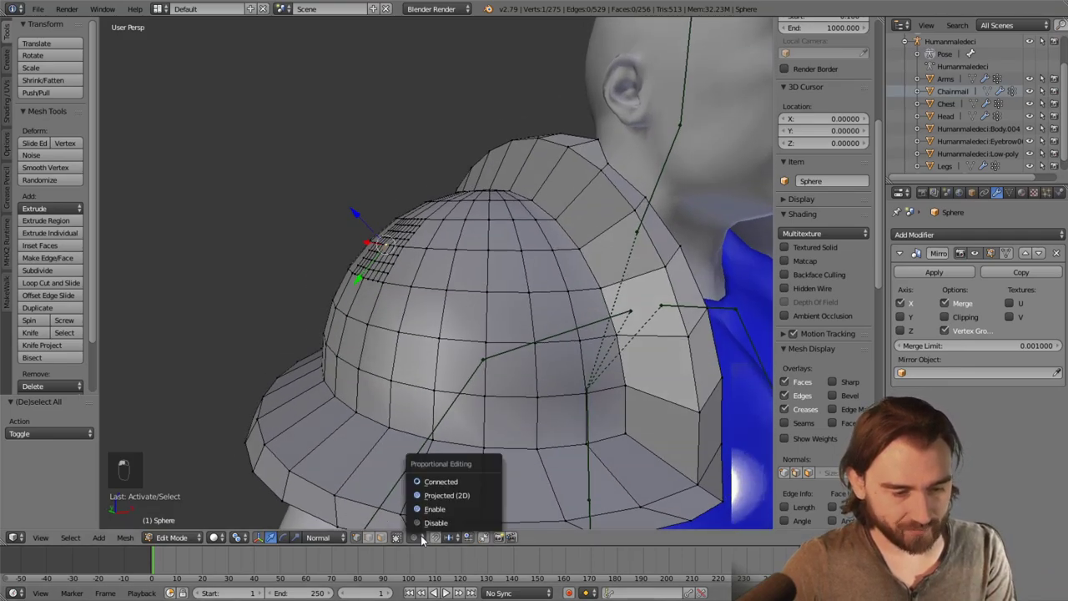
{"action": "left_click", "coordinate": [441, 481]}
{"action": "middle_click_drag", "start_coordinate": [442, 481], "coordinate": [446, 451]}
{"action": "scroll", "coordinate": [447, 450], "scroll_direction": "down", "scroll_amount": 3}
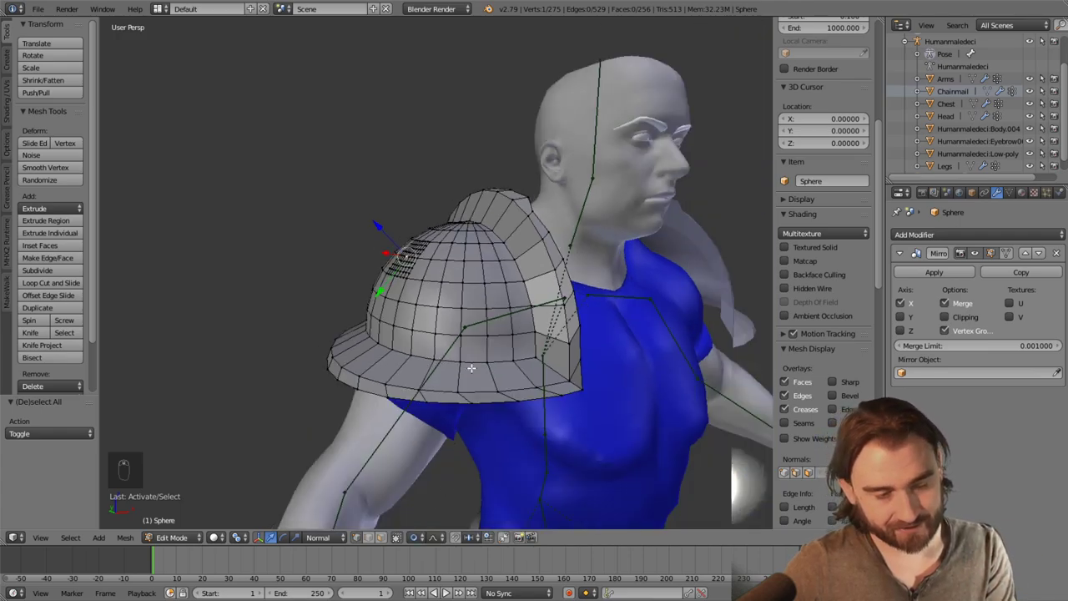
{"action": "middle_click_drag", "start_coordinate": [472, 368], "coordinate": [459, 333]}
{"action": "scroll", "coordinate": [456, 308], "scroll_direction": "up", "scroll_amount": 2}
{"action": "middle_click_drag", "start_coordinate": [450, 298], "coordinate": [454, 360]}
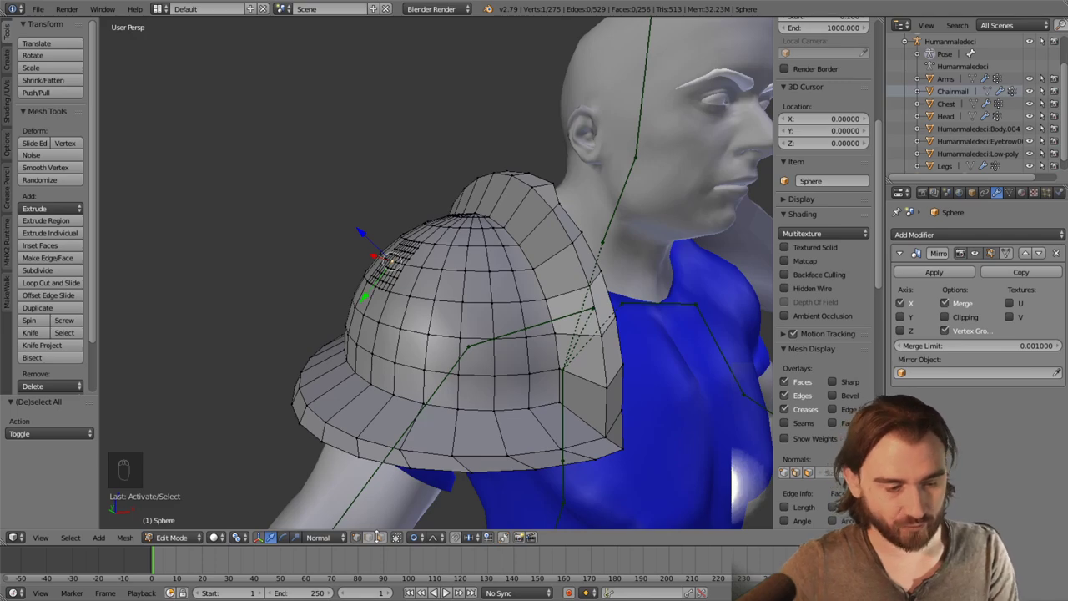
{"action": "left_click", "coordinate": [416, 536]}
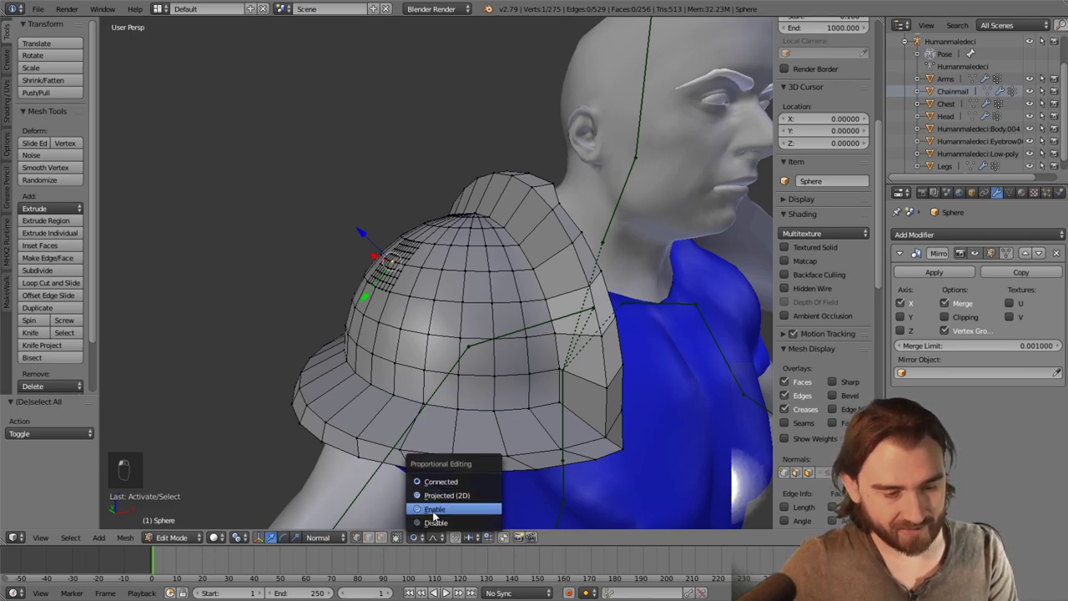
{"action": "left_click", "coordinate": [433, 509]}
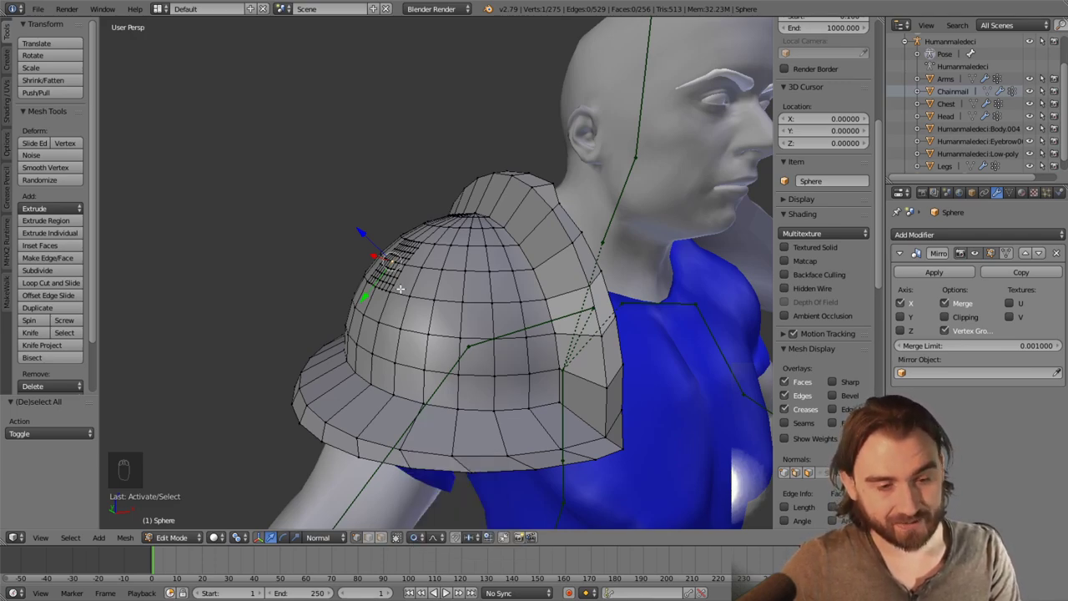
Try to pull the patch's centre vertex into a spike along Z by 0.872 with a proportional size of 0.26
{"action": "scroll", "coordinate": [382, 230], "scroll_direction": "up", "scroll_amount": 4}
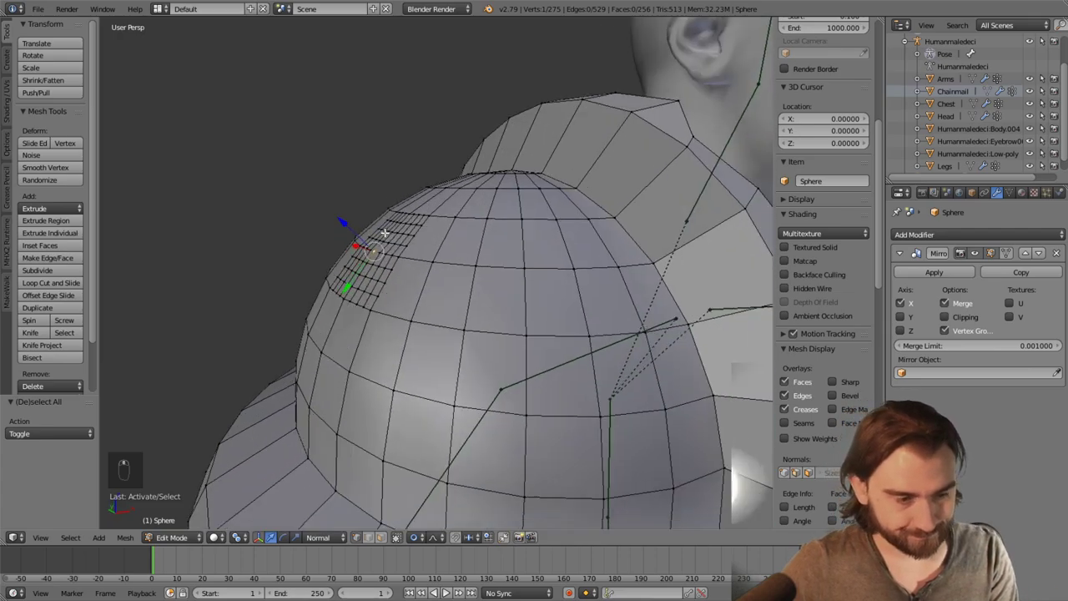
{"action": "key", "text": "g"}
{"action": "key", "text": "z"}
{"action": "key", "text": "z"}
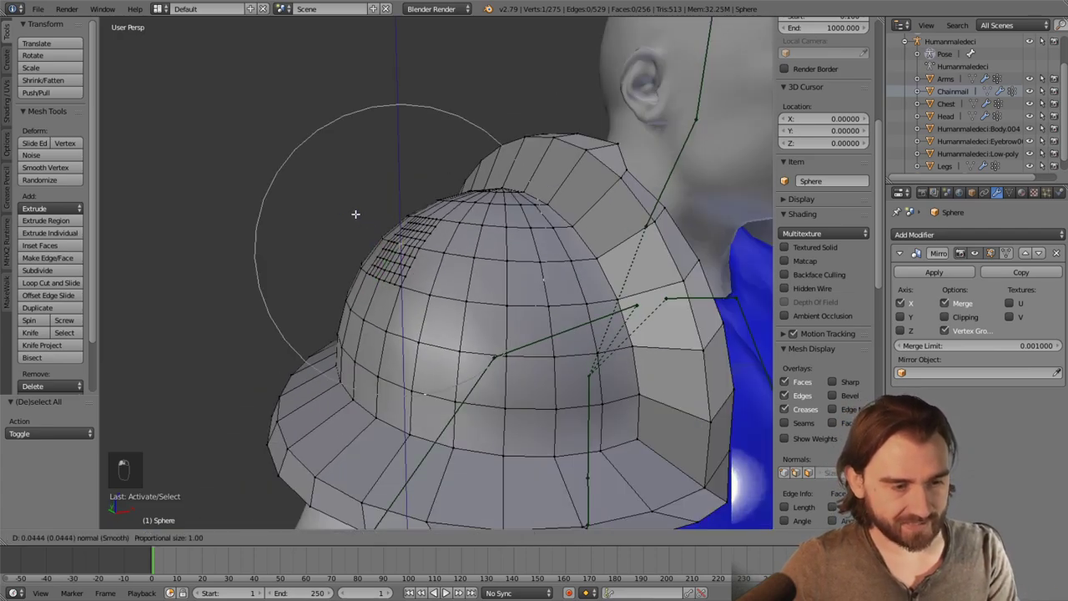
{"action": "scroll", "coordinate": [354, 215], "scroll_direction": "up", "scroll_amount": 3}
{"action": "scroll", "coordinate": [354, 216], "scroll_direction": "up", "scroll_amount": 6}
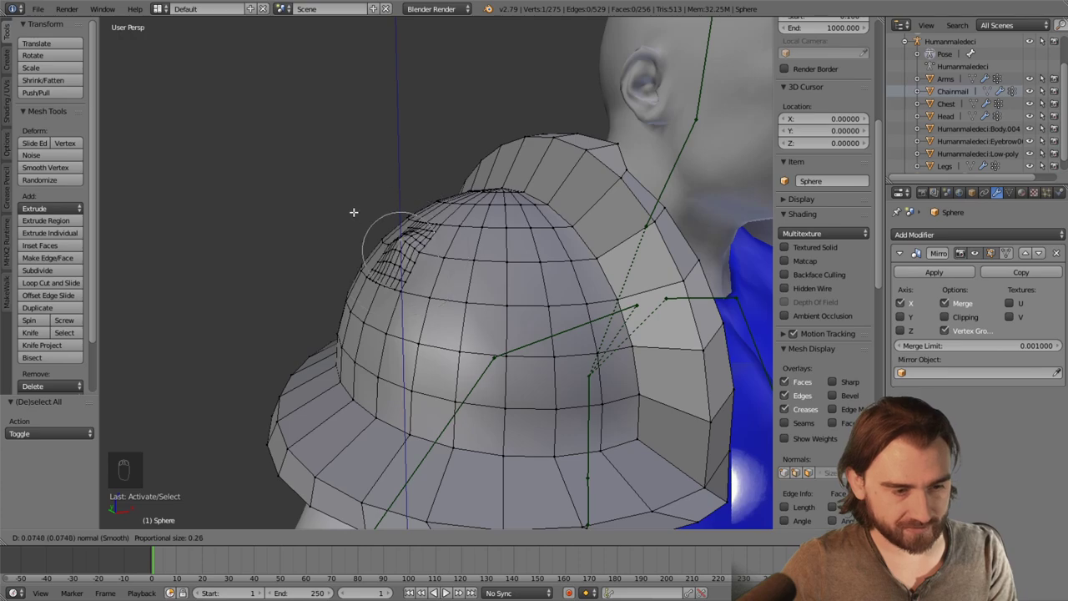
{"action": "scroll", "coordinate": [300, 97], "scroll_direction": "up", "scroll_amount": 5}
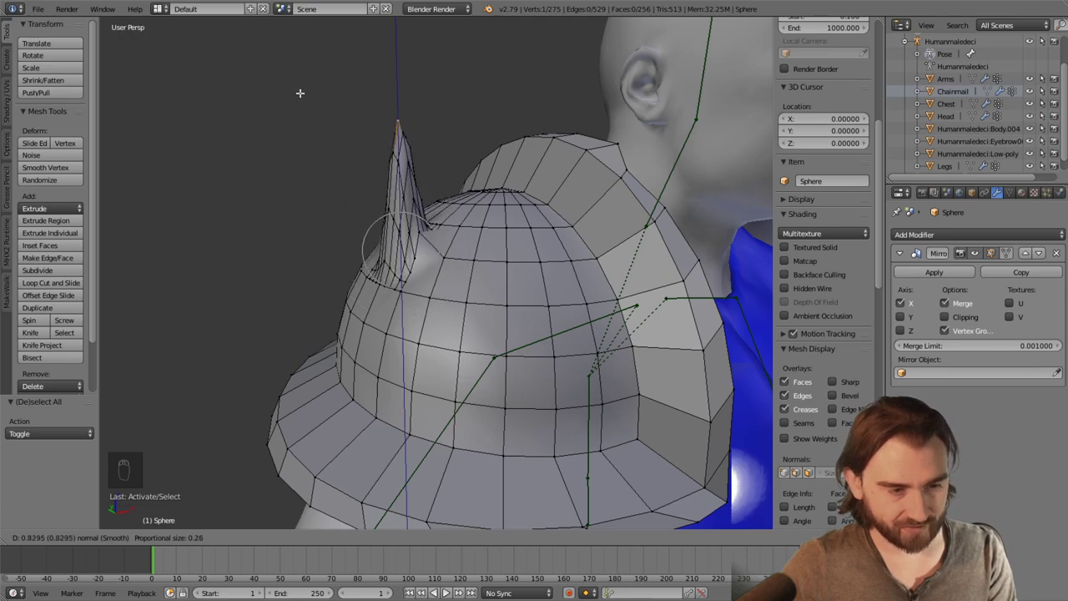
{"action": "left_click", "coordinate": [296, 84]}
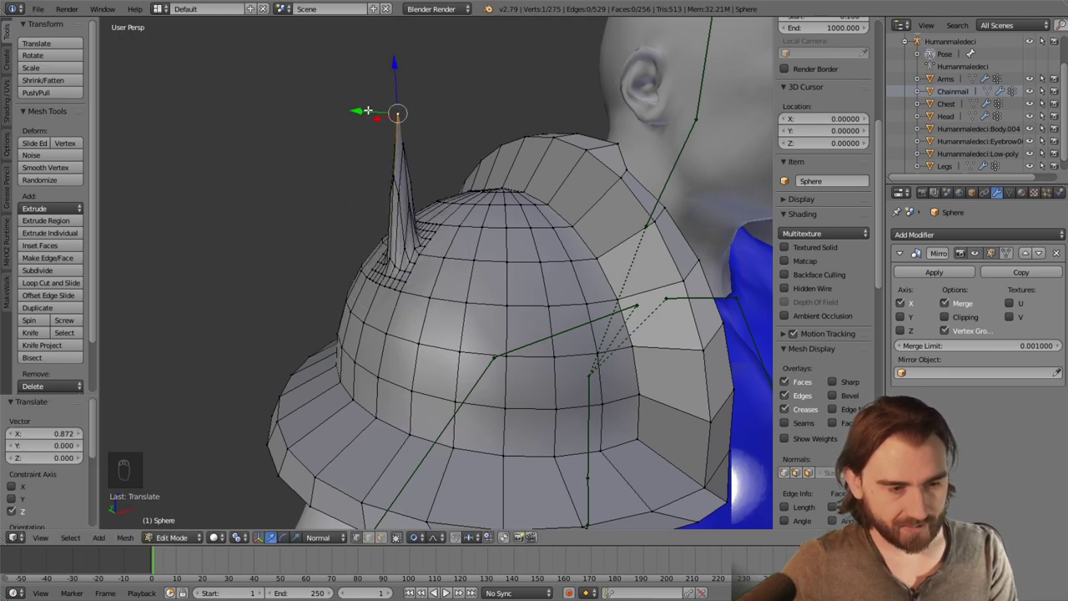
Try to bend the spike's tip outward along the normal orientation's Y axis with a proportional size of 1.00
{"action": "middle_click_drag", "start_coordinate": [399, 136], "coordinate": [457, 171]}
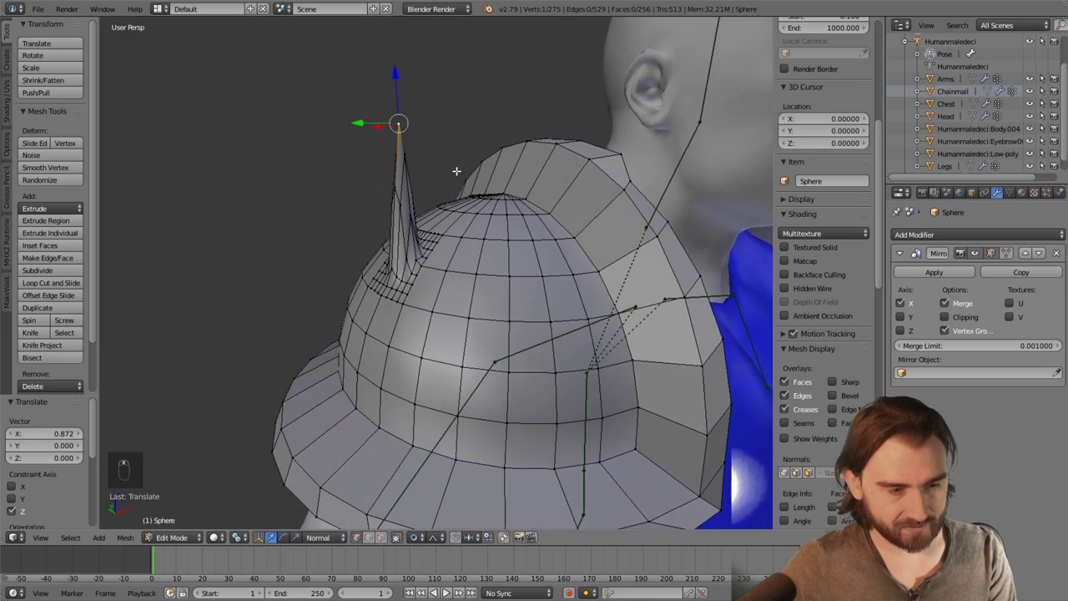
{"action": "key", "text": "g"}
{"action": "key", "text": "z"}
{"action": "key", "text": "z"}
{"action": "scroll", "coordinate": [348, 111], "scroll_direction": "down", "scroll_amount": 10}
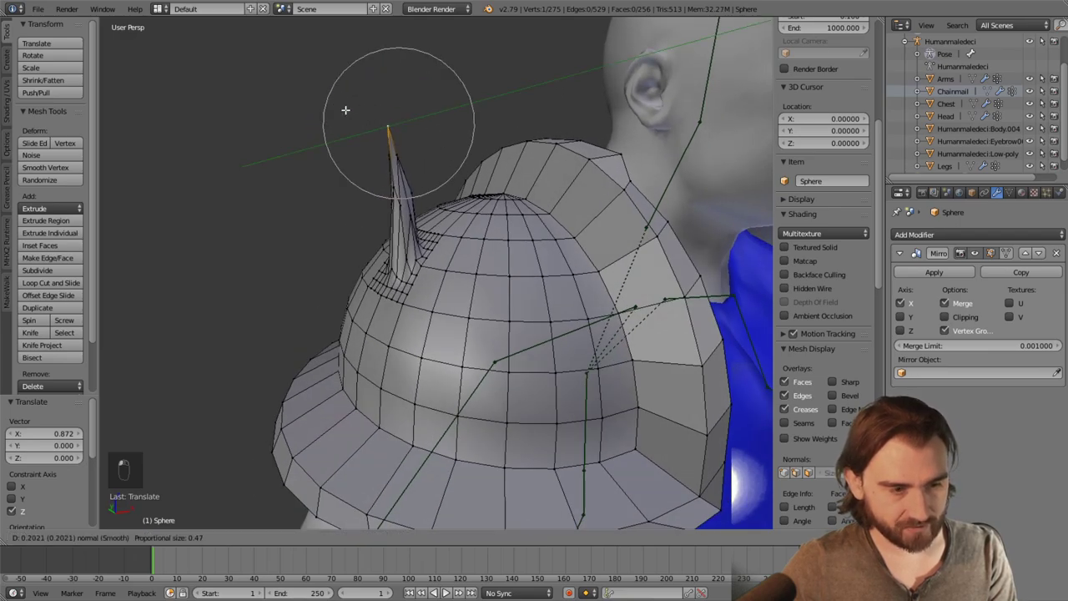
{"action": "scroll", "coordinate": [317, 112], "scroll_direction": "down", "scroll_amount": 5}
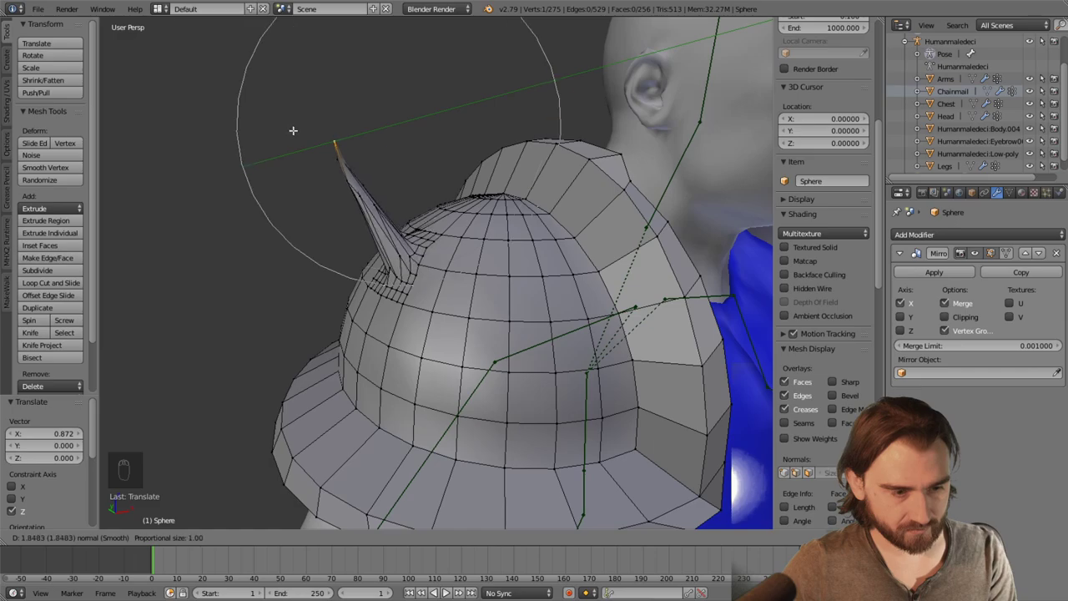
{"action": "left_click", "coordinate": [334, 143]}
Undo the spike's bend and the pull that formed it, restoring the flat subdivided patch
{"action": "key", "text": "ctrl+z"}
{"action": "key", "text": "ctrl+z"}
{"action": "key", "text": "ctrl+z"}
{"action": "middle_click_drag", "start_coordinate": [440, 233], "coordinate": [301, 200]}
{"action": "left_click_drag", "start_coordinate": [301, 200], "coordinate": [204, 70]}
{"action": "scroll", "coordinate": [261, 170], "scroll_direction": "up", "scroll_amount": 11}
{"action": "key", "text": "ctrl+z"}
Set the pivot to Median Point and pull the patch's centre vertex outward along its normal into a spike with proportional size 0.39
{"action": "middle_click_drag", "start_coordinate": [367, 185], "coordinate": [391, 391]}
{"action": "left_click", "coordinate": [240, 538]}
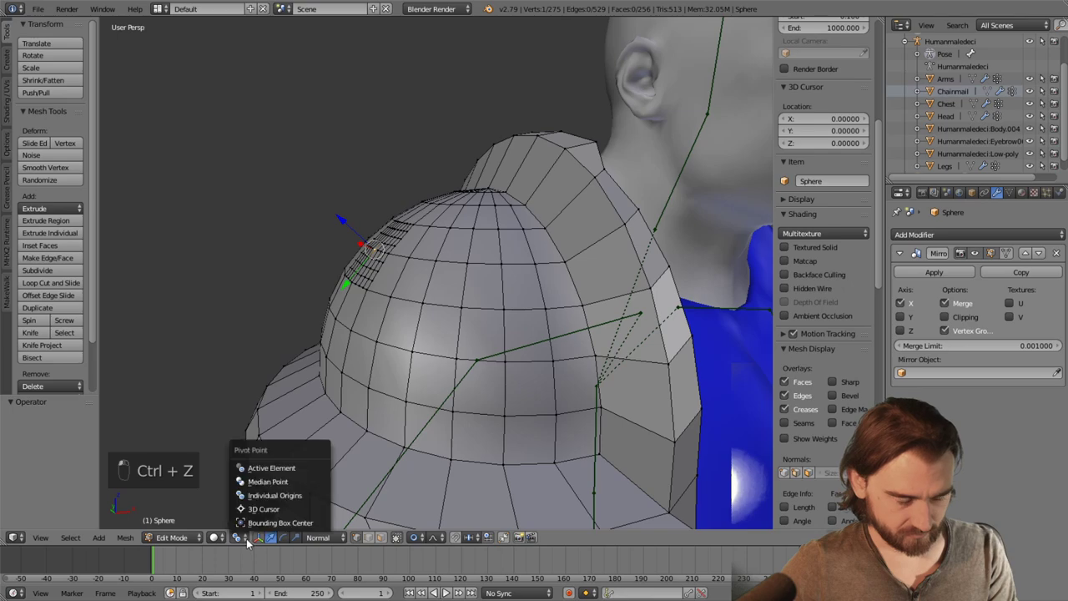
{"action": "left_click", "coordinate": [273, 483]}
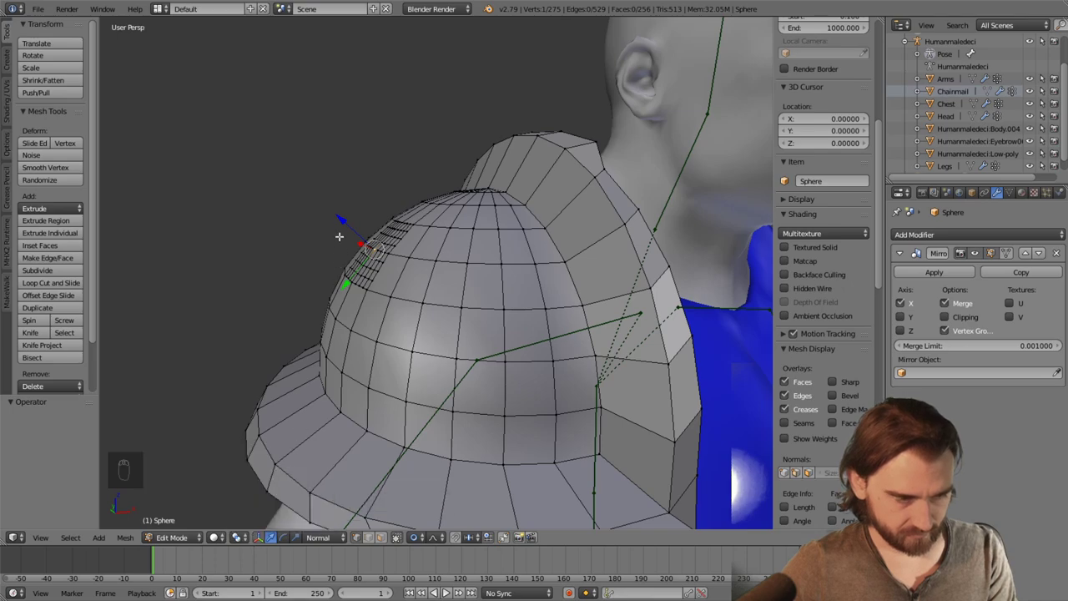
{"action": "middle_click_drag", "start_coordinate": [361, 212], "coordinate": [321, 238]}
{"action": "left_click_drag", "start_coordinate": [321, 238], "coordinate": [308, 224]}
{"action": "scroll", "coordinate": [276, 206], "scroll_direction": "up", "scroll_amount": 8}
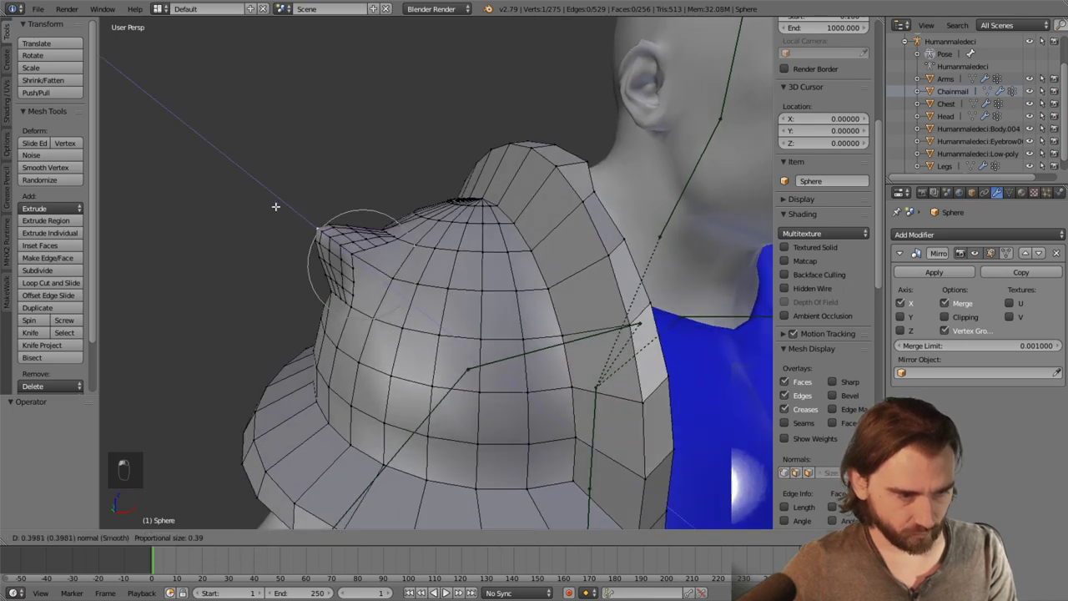
{"action": "left_click_drag", "start_coordinate": [232, 192], "coordinate": [207, 175]}
Switch to Object Mode and examine the spikes on both mirrored shoulder pads from several angles
{"action": "middle_click_drag", "start_coordinate": [207, 175], "coordinate": [374, 197]}
{"action": "left_click_drag", "start_coordinate": [184, 113], "coordinate": [209, 132]}
{"action": "scroll", "coordinate": [206, 126], "scroll_direction": "down", "scroll_amount": 9}
{"action": "key", "text": "z"}
{"action": "key", "text": "z"}
{"action": "middle_click_drag", "start_coordinate": [358, 203], "coordinate": [387, 228]}
{"action": "left_click", "coordinate": [171, 537]}
{"action": "left_click", "coordinate": [189, 515]}
{"action": "middle_click_drag", "start_coordinate": [448, 297], "coordinate": [395, 269]}
{"action": "scroll", "coordinate": [397, 268], "scroll_direction": "down", "scroll_amount": 3}
{"action": "middle_click_drag", "start_coordinate": [526, 250], "coordinate": [421, 335]}
{"action": "scroll", "coordinate": [445, 251], "scroll_direction": "up", "scroll_amount": 3}
Return to Edit Mode and select the outer rim's edge path around the shoulder pad with shortest-path picks
{"action": "left_click", "coordinate": [182, 536]}
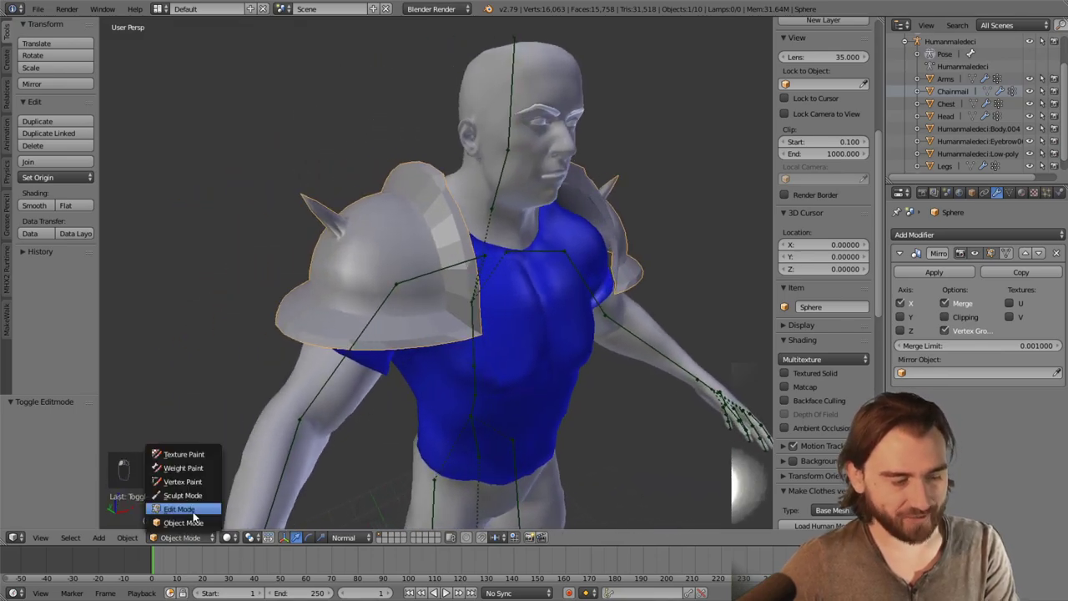
{"action": "left_click", "coordinate": [179, 508]}
{"action": "middle_click_drag", "start_coordinate": [433, 273], "coordinate": [421, 269]}
{"action": "scroll", "coordinate": [417, 267], "scroll_direction": "up", "scroll_amount": 2}
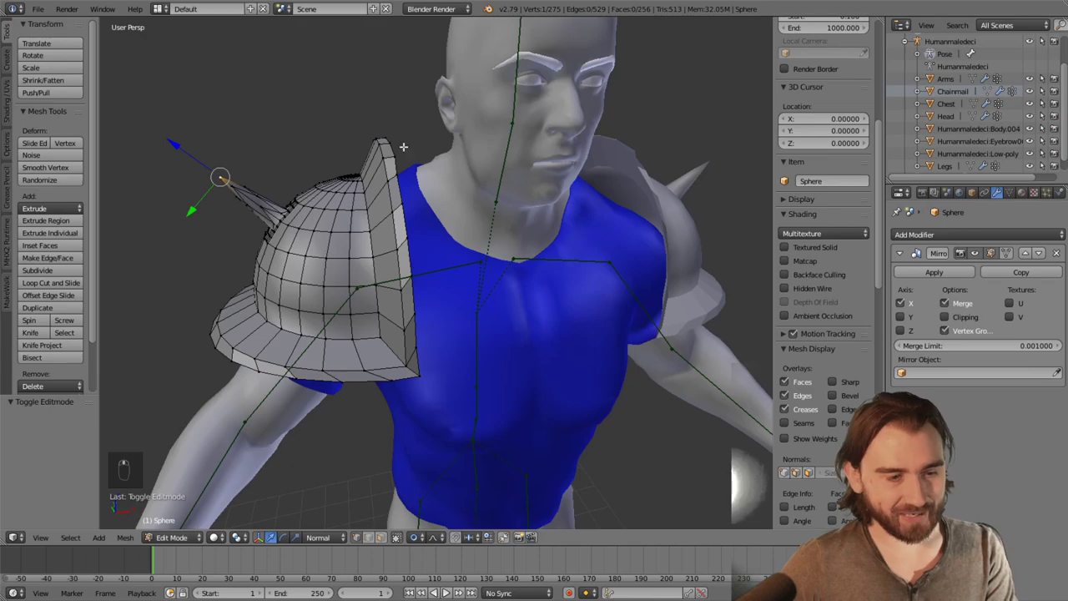
{"action": "right_click", "coordinate": [422, 379], "text": "ctrl"}
{"action": "middle_click_drag", "start_coordinate": [422, 379], "coordinate": [339, 309]}
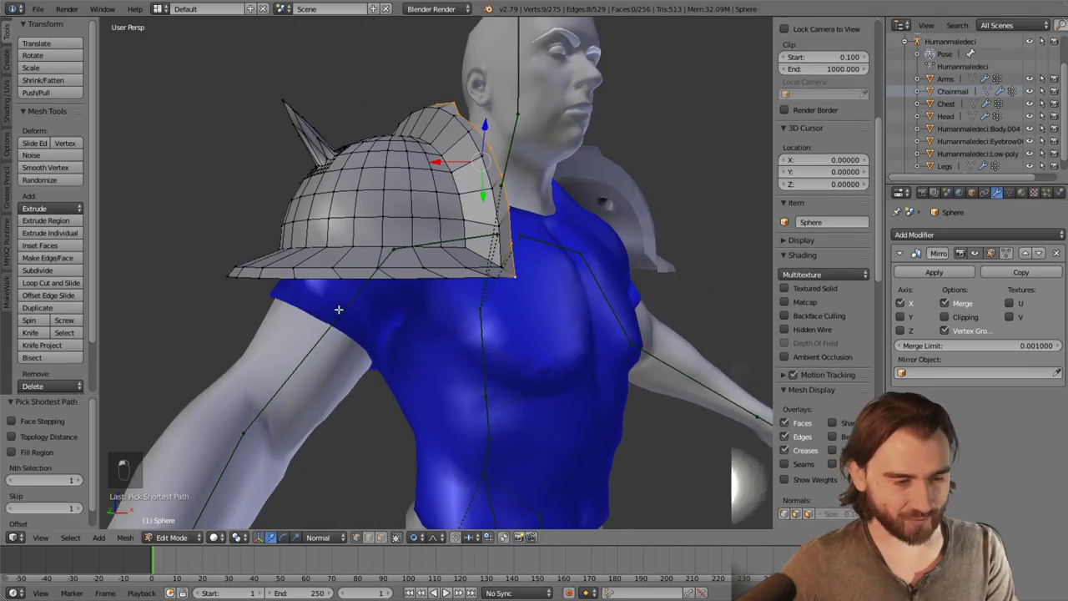
{"action": "right_click", "coordinate": [290, 277], "text": "ctrl"}
{"action": "middle_click_drag", "start_coordinate": [291, 277], "coordinate": [506, 213]}
{"action": "right_click", "coordinate": [517, 259], "text": "ctrl"}
{"action": "right_click", "coordinate": [506, 213], "text": "ctrl"}
Duplicate the selected rim edges and scale the copy to 0.573 inside the shoulder pad
{"action": "middle_click_drag", "start_coordinate": [487, 231], "coordinate": [459, 125]}
{"action": "key", "text": "shift+d"}
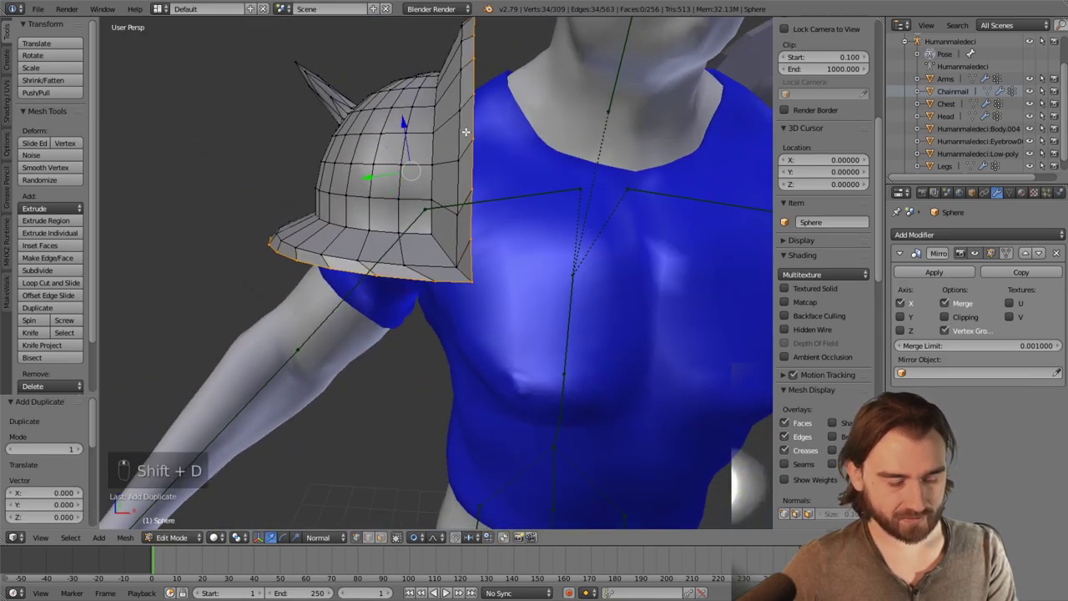
{"action": "key", "text": "s"}
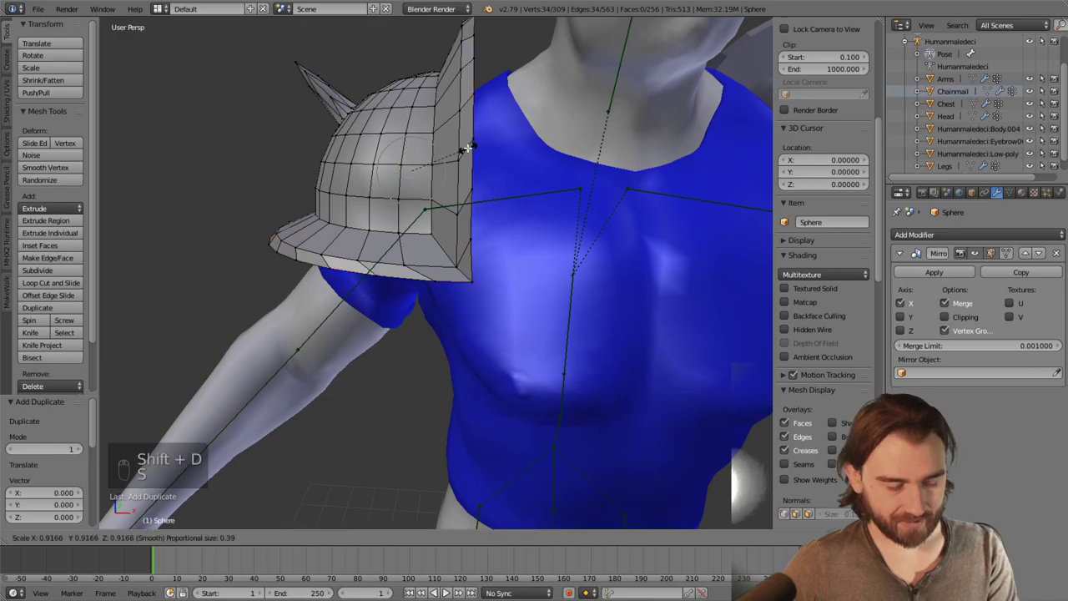
{"action": "left_click", "coordinate": [448, 161]}
Add the outer rim's edge from the front corner over to the back corner to the duplicated loop's selection
{"action": "middle_click_drag", "start_coordinate": [448, 160], "coordinate": [475, 159]}
{"action": "scroll", "coordinate": [476, 215], "scroll_direction": "down", "scroll_amount": 3}
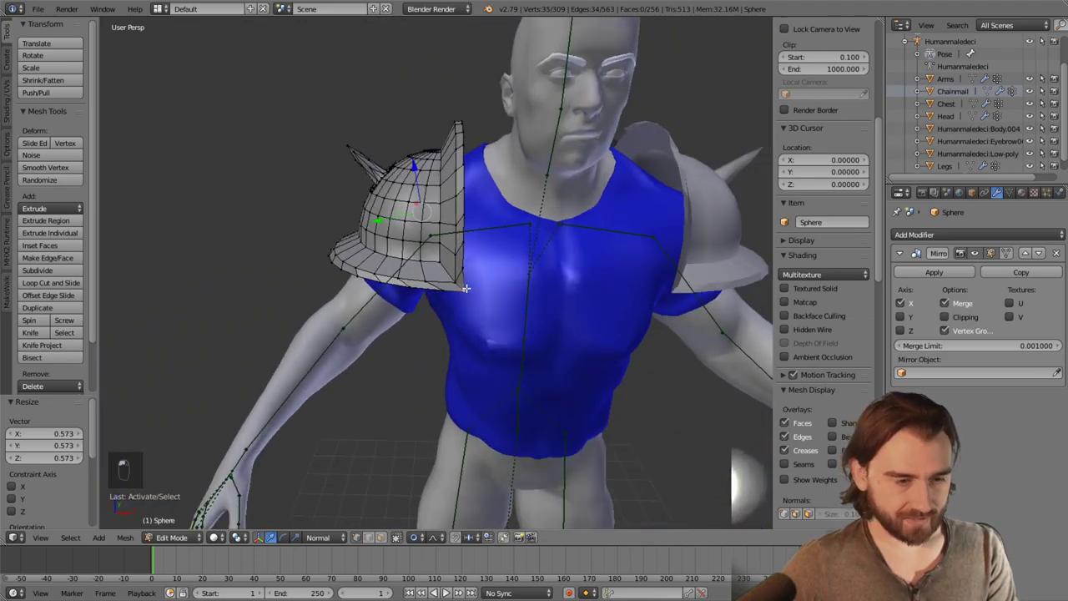
{"action": "middle_click_drag", "start_coordinate": [465, 287], "coordinate": [269, 250]}
{"action": "scroll", "coordinate": [461, 287], "scroll_direction": "up", "scroll_amount": 2}
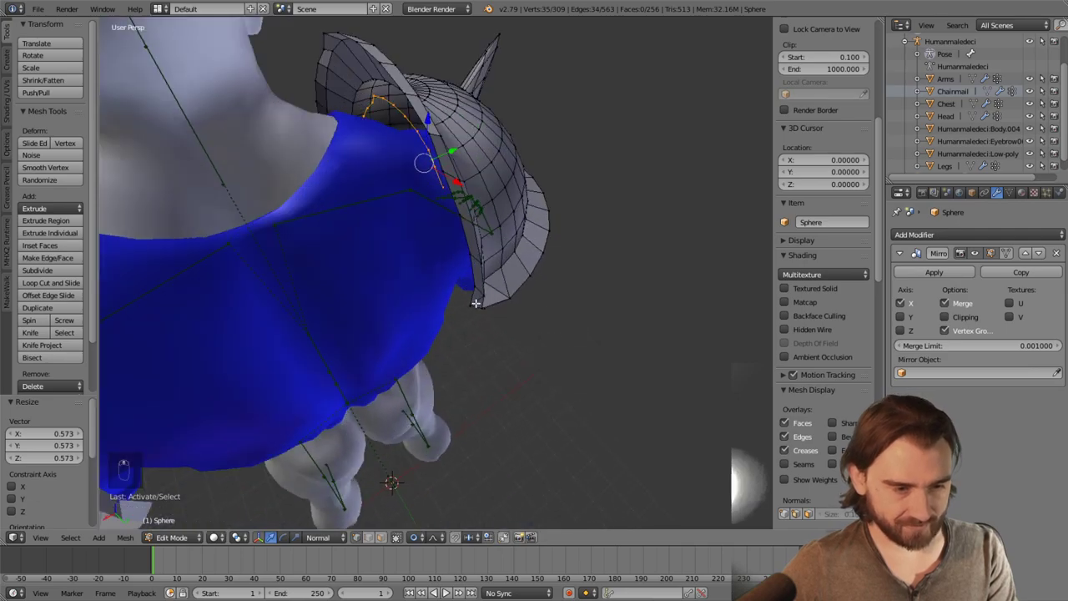
{"action": "right_click", "coordinate": [473, 304], "text": "ctrl"}
{"action": "middle_click_drag", "start_coordinate": [473, 304], "coordinate": [525, 260]}
{"action": "key", "text": "ctrl+z"}
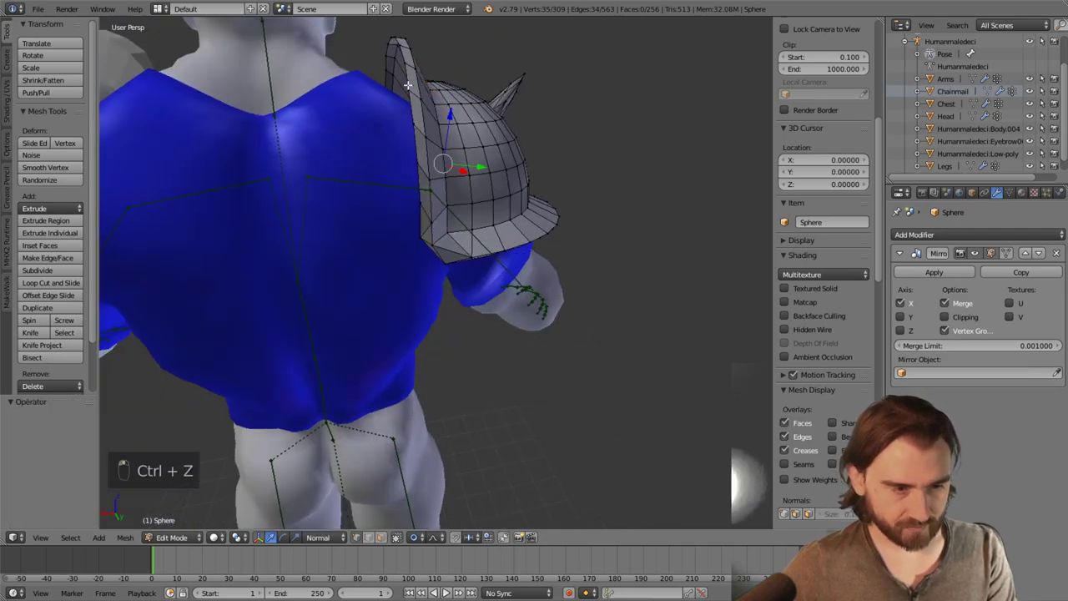
{"action": "right_click", "coordinate": [438, 226], "text": "ctrl"}
{"action": "right_click", "coordinate": [418, 237], "text": "ctrl"}
{"action": "middle_click_drag", "start_coordinate": [419, 236], "coordinate": [421, 195]}
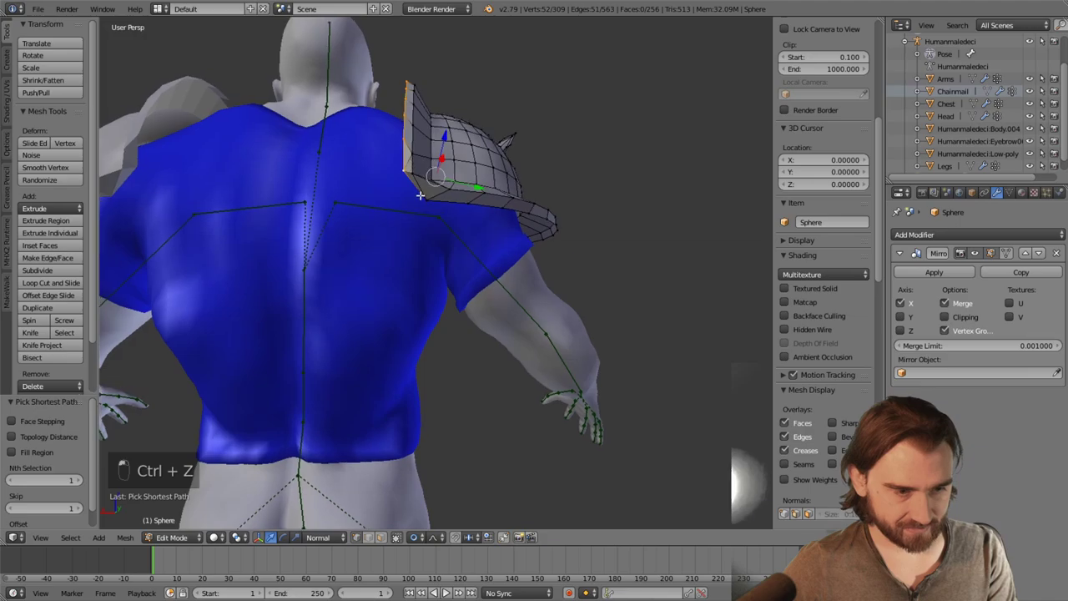
Complete the outer rim selection and bridge it to the scaled inner loop with Bridge Edge Loops
{"action": "middle_click_drag", "start_coordinate": [645, 208], "coordinate": [493, 233]}
{"action": "right_click", "coordinate": [496, 236], "text": "ctrl"}
{"action": "middle_click_drag", "start_coordinate": [567, 238], "coordinate": [368, 214]}
{"action": "key", "text": "w"}
{"action": "left_click", "coordinate": [524, 253]}
Switch to wireframe and select the upper arc of the inner loop with a shortest-path pick
{"action": "scroll", "coordinate": [429, 183], "scroll_direction": "up", "scroll_amount": 3}
{"action": "right_click", "coordinate": [252, 379]}
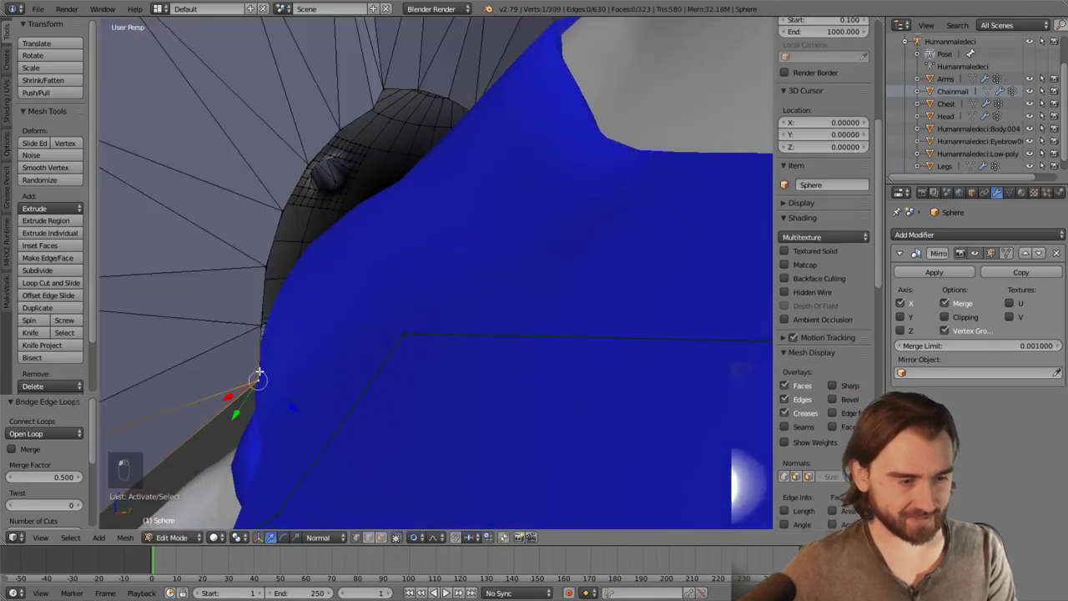
{"action": "mouse_move", "coordinate": [251, 379]}
{"action": "middle_mouse_down"}
{"action": "mouse_move", "coordinate": [334, 255]}
{"action": "mouse_move", "coordinate": [358, 257]}
{"action": "mouse_move", "coordinate": [286, 305]}
{"action": "mouse_move", "coordinate": [417, 262]}
{"action": "mouse_move", "coordinate": [505, 276]}
{"action": "middle_mouse_up"}
{"action": "key", "text": "z"}
{"action": "middle_click_drag", "start_coordinate": [593, 357], "coordinate": [534, 289]}
{"action": "right_click", "coordinate": [526, 269], "text": "ctrl"}
{"action": "scroll", "coordinate": [326, 291], "scroll_direction": "up", "scroll_amount": 3}
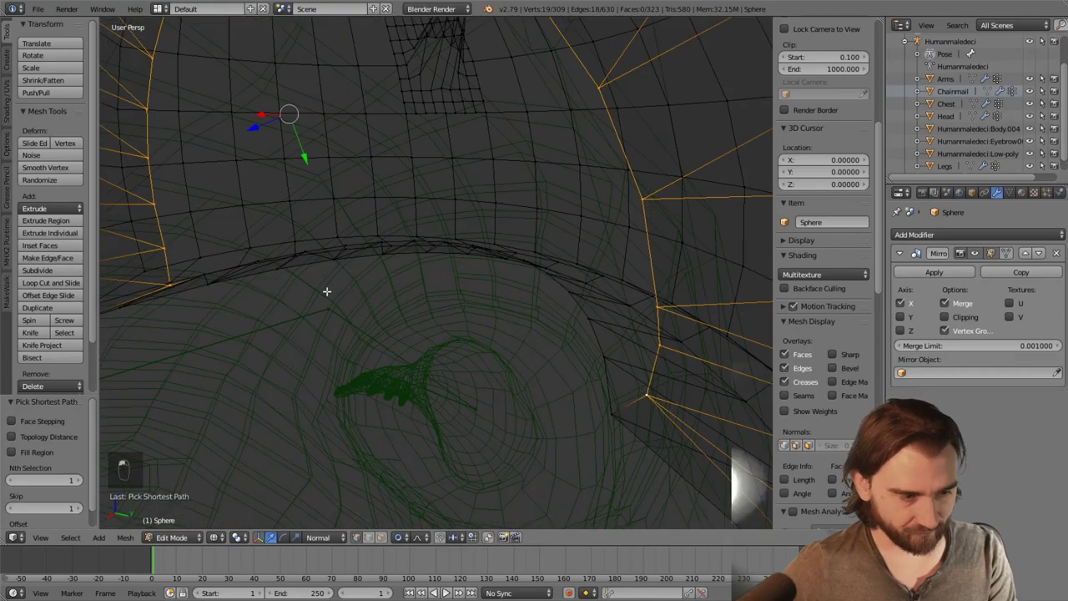
Add the lower arc of the inner loop to the selection and bridge the two arcs with Bridge Edge Loops
{"action": "middle_click_drag", "start_coordinate": [173, 280], "coordinate": [289, 329]}
{"action": "key", "text": "ctrl+z"}
{"action": "key", "text": "ctrl+z"}
{"action": "middle_click_drag", "start_coordinate": [198, 298], "coordinate": [297, 282]}
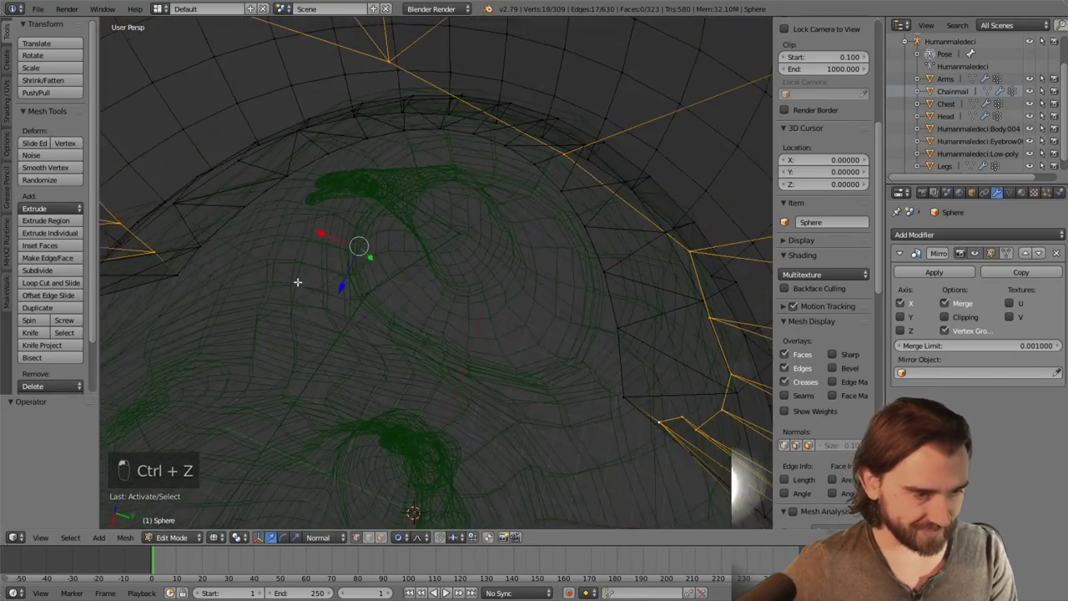
{"action": "middle_click_drag", "start_coordinate": [242, 200], "coordinate": [411, 233]}
{"action": "right_click", "coordinate": [494, 217], "text": "ctrl"}
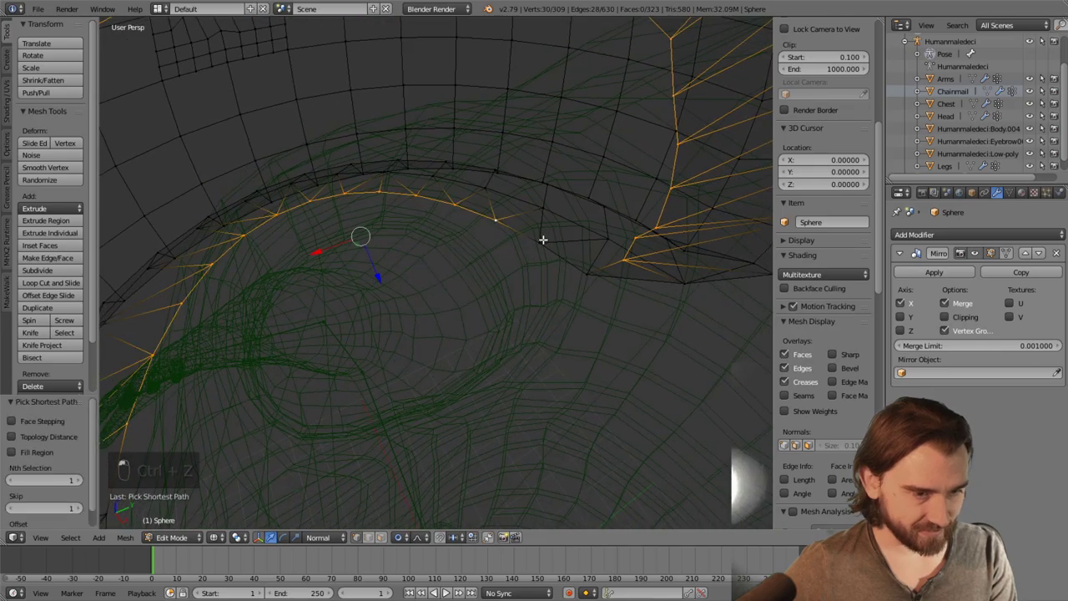
{"action": "right_click", "coordinate": [544, 240], "text": "ctrl"}
{"action": "middle_click_drag", "start_coordinate": [544, 241], "coordinate": [455, 249]}
{"action": "key", "text": "w"}
{"action": "left_click", "coordinate": [480, 255]}
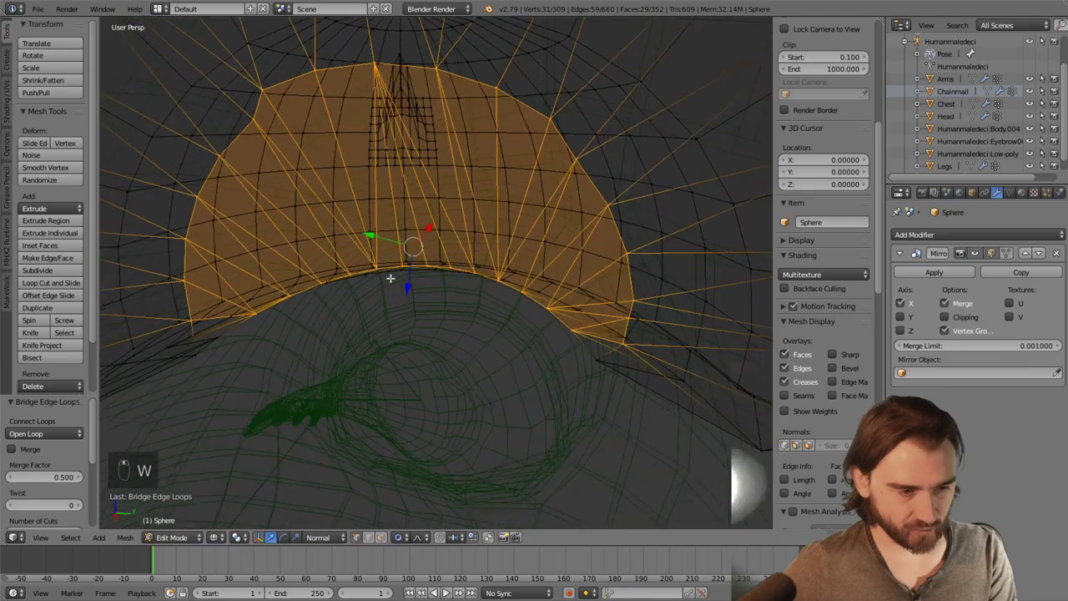
Select the three vertices around the open triangle at one lower corner of the pad's underside and fill it with a face
{"action": "middle_click_drag", "start_coordinate": [389, 277], "coordinate": [463, 274], "text": "shift"}
{"action": "scroll", "coordinate": [400, 278], "scroll_direction": "up", "scroll_amount": 3}
{"action": "middle_click_drag", "start_coordinate": [341, 281], "coordinate": [384, 338], "text": "shift"}
{"action": "right_click", "coordinate": [276, 292]}
{"action": "right_click", "coordinate": [274, 345], "text": "shift"}
{"action": "scroll", "coordinate": [386, 309], "scroll_direction": "up", "scroll_amount": 2}
{"action": "key", "text": "a"}
{"action": "right_click", "coordinate": [472, 325]}
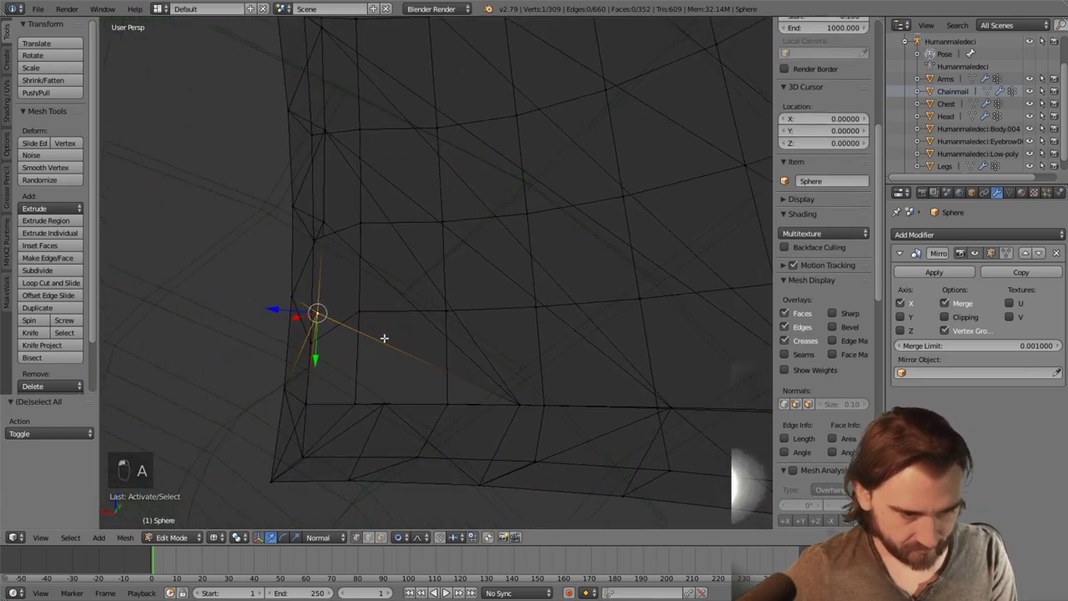
{"action": "right_click", "coordinate": [305, 404], "text": "shift"}
{"action": "right_click", "coordinate": [520, 400], "text": "shift"}
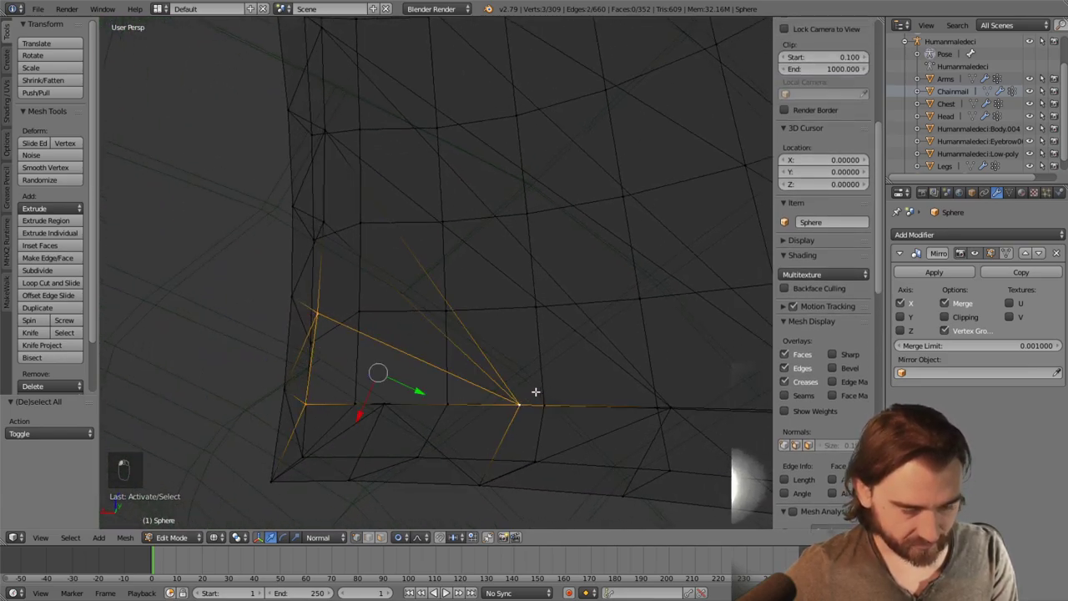
{"action": "key", "text": "f"}
Fill the matching triangular gap at the opposite corner of the underside with a face and clear the selection
{"action": "middle_click_drag", "start_coordinate": [535, 392], "coordinate": [478, 308]}
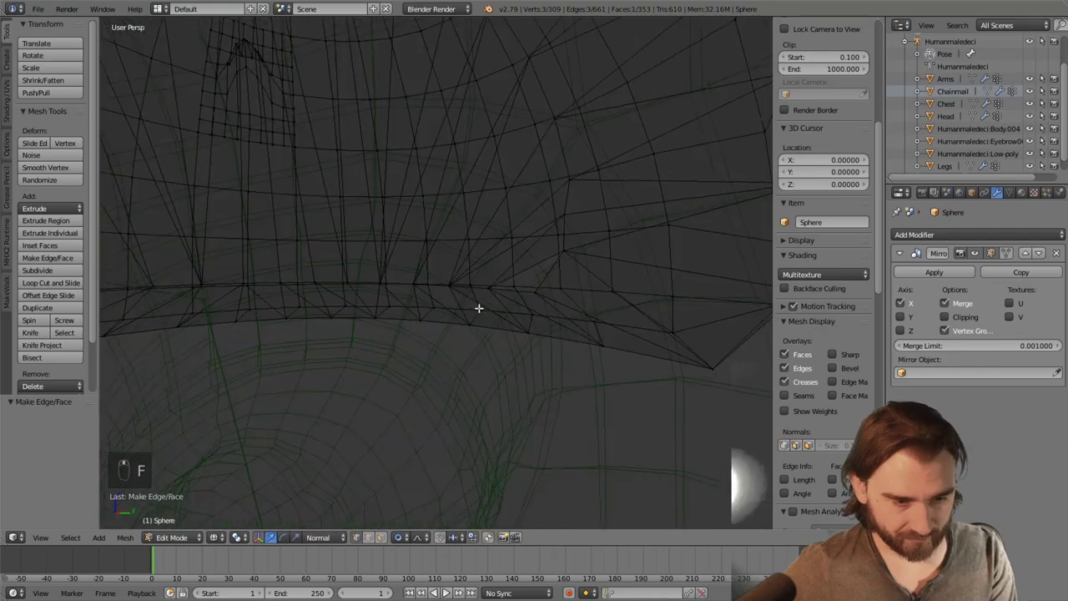
{"action": "right_click", "coordinate": [490, 288]}
{"action": "right_click", "coordinate": [562, 252], "text": "shift"}
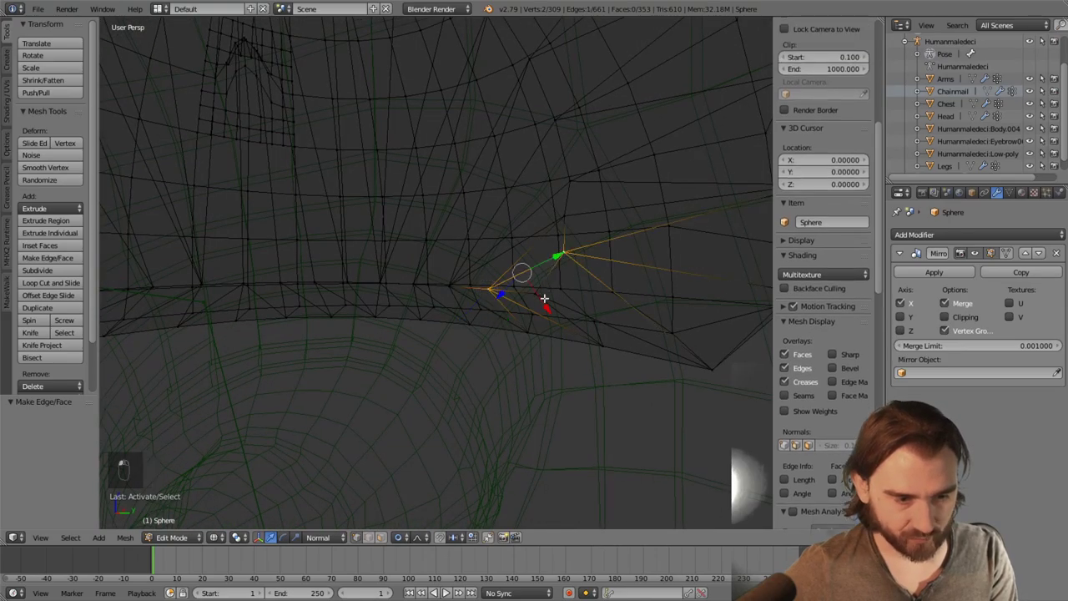
{"action": "middle_click_drag", "start_coordinate": [544, 298], "coordinate": [425, 323]}
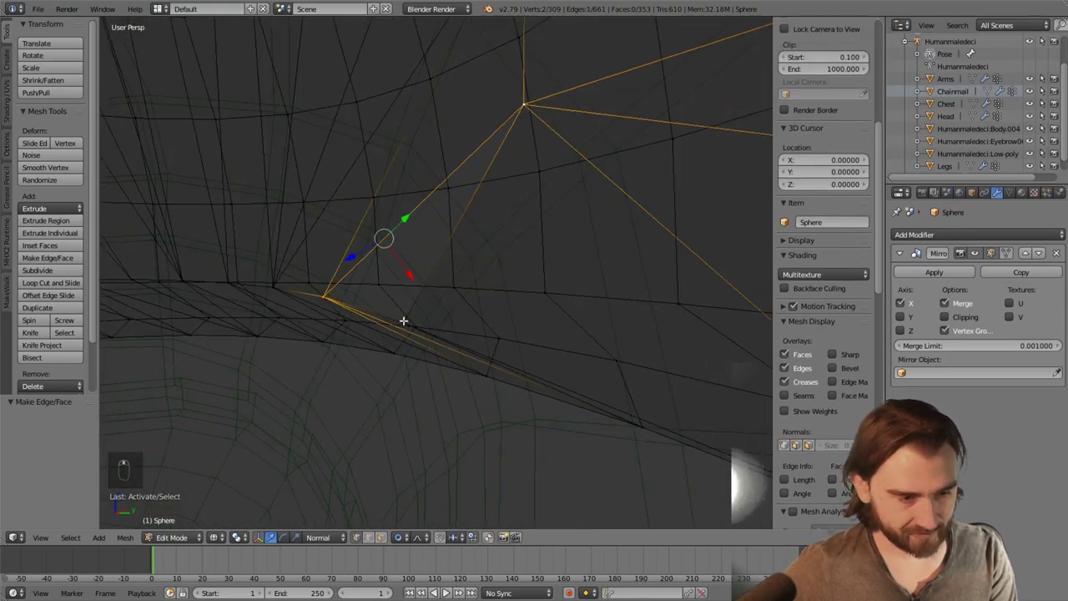
{"action": "right_click", "coordinate": [404, 320], "text": "shift"}
{"action": "scroll", "coordinate": [457, 307], "scroll_direction": "down", "scroll_amount": 5}
{"action": "key", "text": "a"}
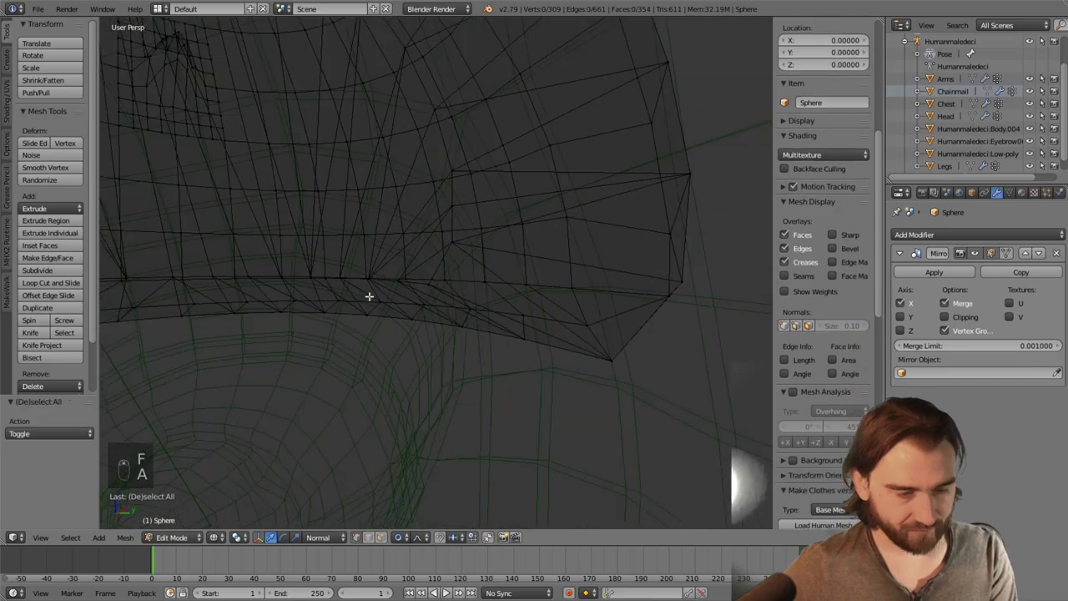
Return to solid shading, select the outermost vertex of the flared rim and set the transform orientation to Global
{"action": "mouse_move", "coordinate": [369, 298]}
{"action": "middle_mouse_down"}
{"action": "mouse_move", "coordinate": [428, 315]}
{"action": "mouse_move", "coordinate": [467, 204]}
{"action": "mouse_move", "coordinate": [441, 179]}
{"action": "mouse_move", "coordinate": [430, 351]}
{"action": "mouse_move", "coordinate": [443, 298]}
{"action": "middle_mouse_up"}
{"action": "key", "text": "z"}
{"action": "scroll", "coordinate": [442, 305], "scroll_direction": "down", "scroll_amount": 6}
{"action": "middle_click_drag", "start_coordinate": [431, 226], "coordinate": [413, 309]}
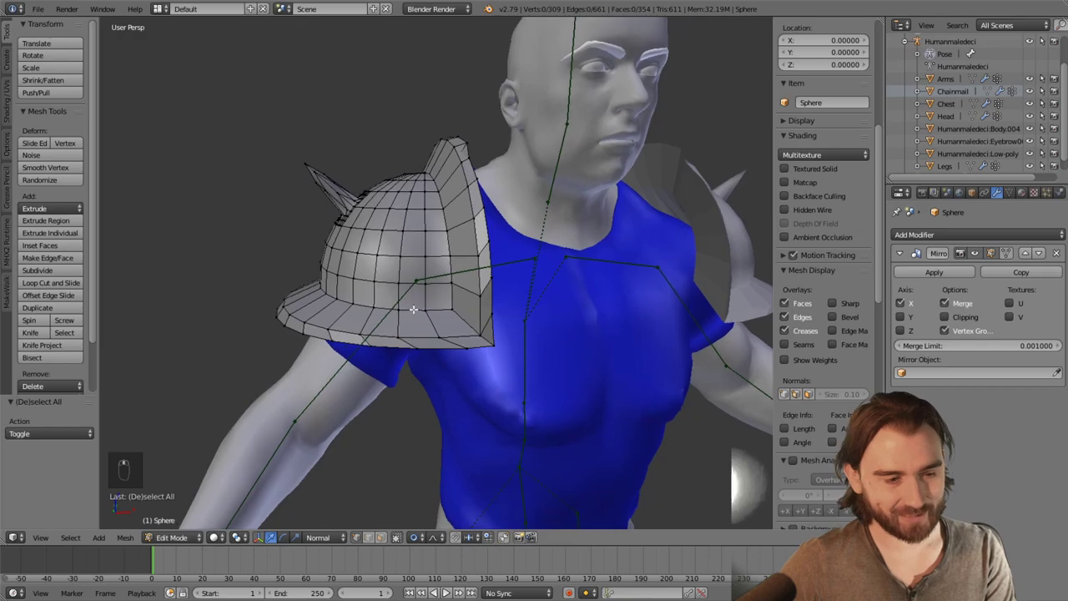
{"action": "right_click", "coordinate": [277, 312]}
{"action": "middle_click_drag", "start_coordinate": [276, 312], "coordinate": [332, 343]}
{"action": "left_click", "coordinate": [313, 543]}
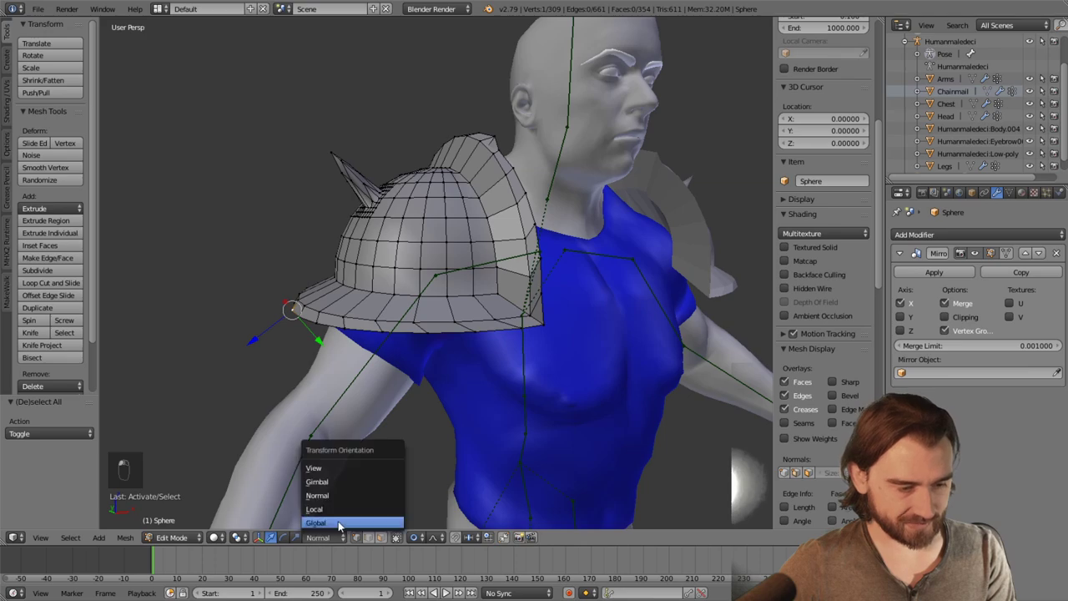
{"action": "left_click", "coordinate": [321, 526]}
{"action": "left_click", "coordinate": [239, 537]}
{"action": "left_click", "coordinate": [262, 509]}
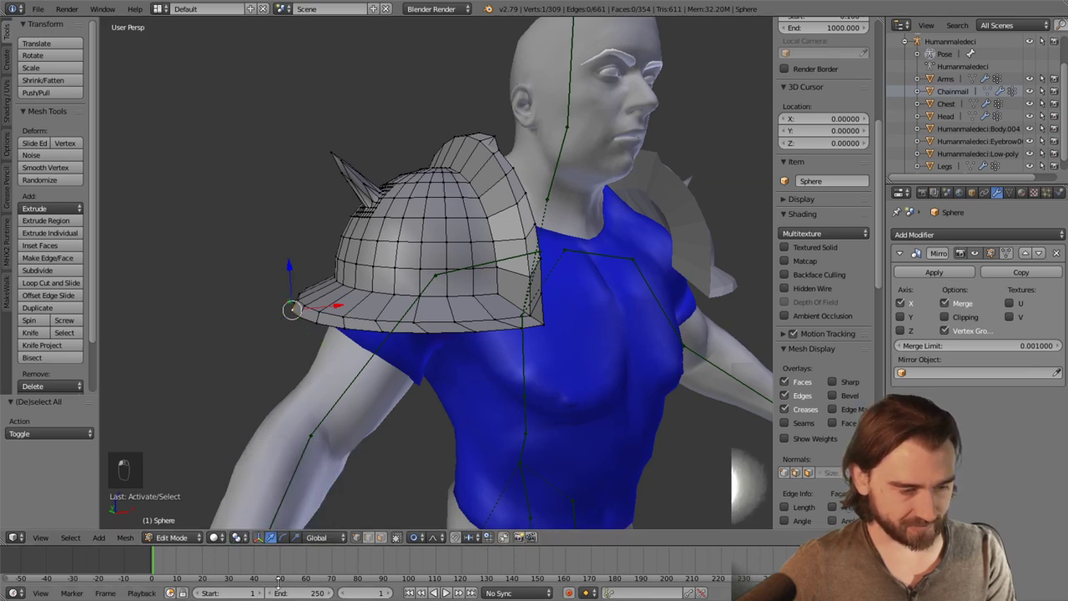
With proportional editing, raise the outer rim vertex 0.523 along Z and shift it 0.168 along X
{"action": "key", "text": "g"}
{"action": "key", "text": "z"}
{"action": "scroll", "coordinate": [289, 260], "scroll_direction": "down", "scroll_amount": 20}
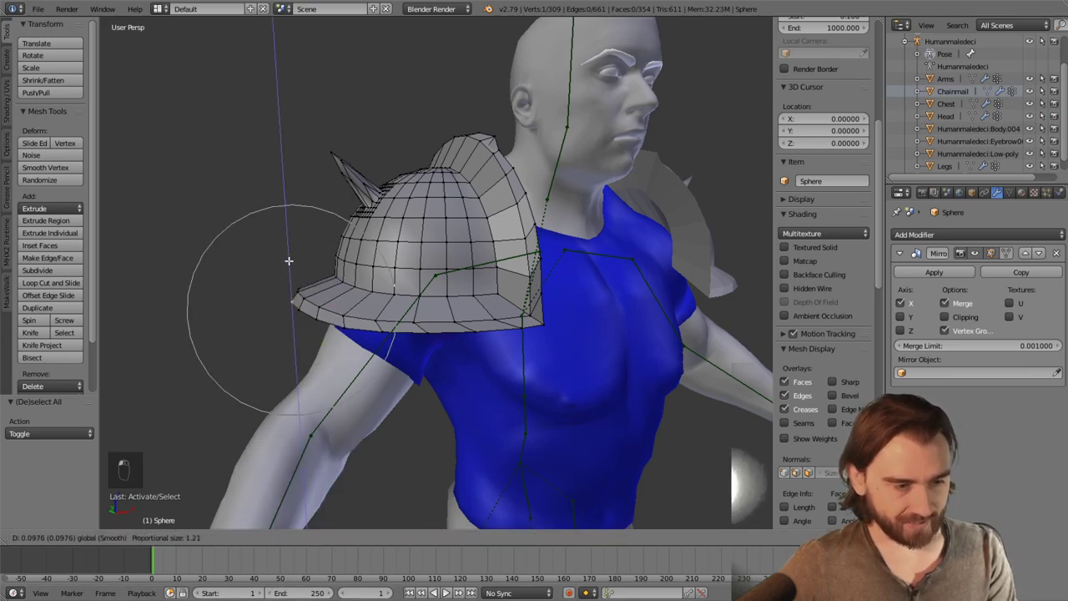
{"action": "left_click", "coordinate": [310, 223]}
{"action": "key", "text": "g"}
{"action": "key", "text": "x"}
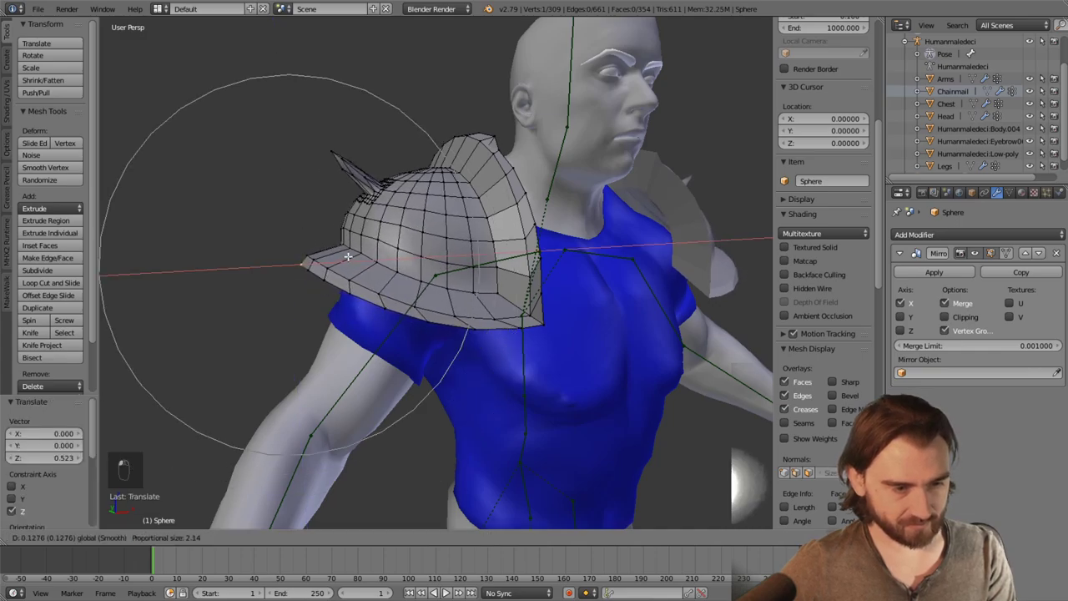
{"action": "left_click", "coordinate": [355, 252]}
Select the top vertex of the inner collar rim, move it -0.190 along X and raise it about 0.35 along Z with proportional falloff
{"action": "middle_click_drag", "start_coordinate": [521, 149], "coordinate": [466, 171]}
{"action": "scroll", "coordinate": [466, 171], "scroll_direction": "up", "scroll_amount": 2}
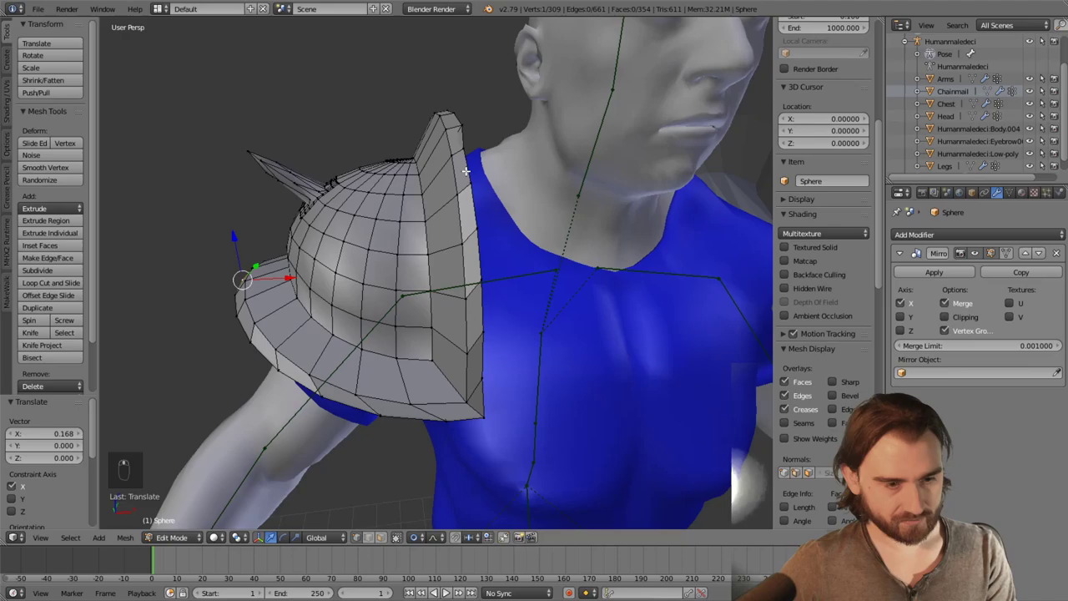
{"action": "right_click", "coordinate": [464, 117]}
{"action": "middle_click_drag", "start_coordinate": [464, 116], "coordinate": [449, 188]}
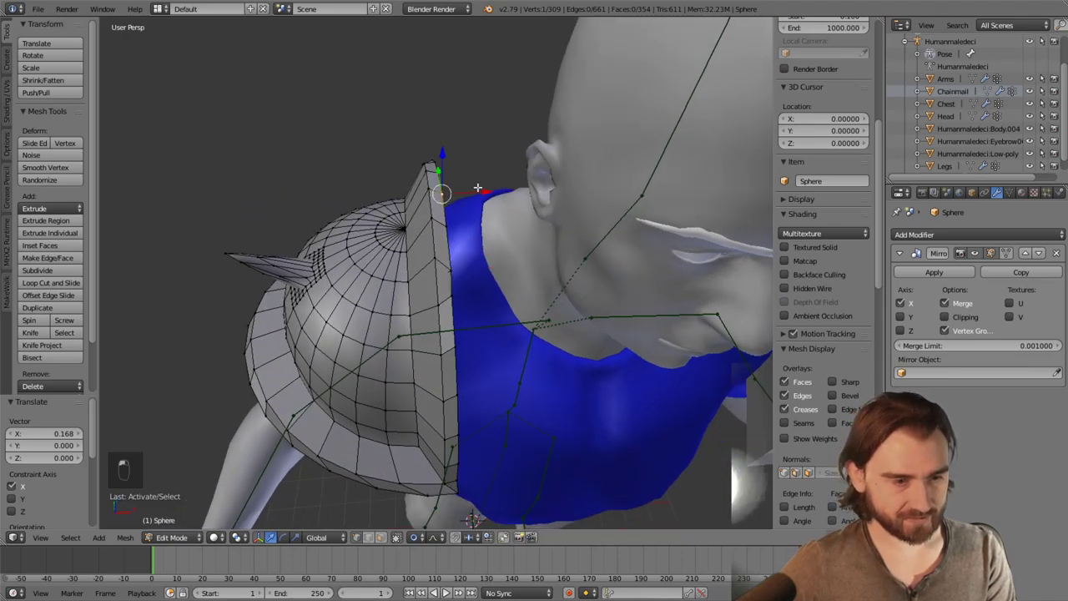
{"action": "left_click_drag", "start_coordinate": [478, 188], "coordinate": [458, 189]}
{"action": "middle_click_drag", "start_coordinate": [458, 189], "coordinate": [453, 134]}
{"action": "scroll", "coordinate": [453, 133], "scroll_direction": "down", "scroll_amount": 4}
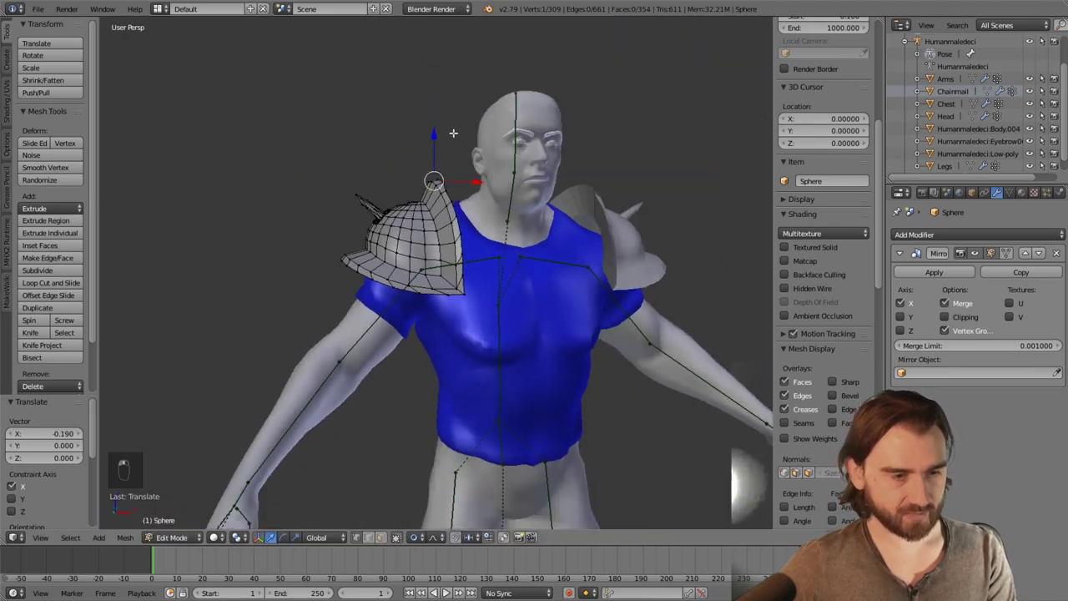
{"action": "key", "text": "g"}
{"action": "key", "text": "z"}
{"action": "scroll", "coordinate": [429, 121], "scroll_direction": "down", "scroll_amount": 2}
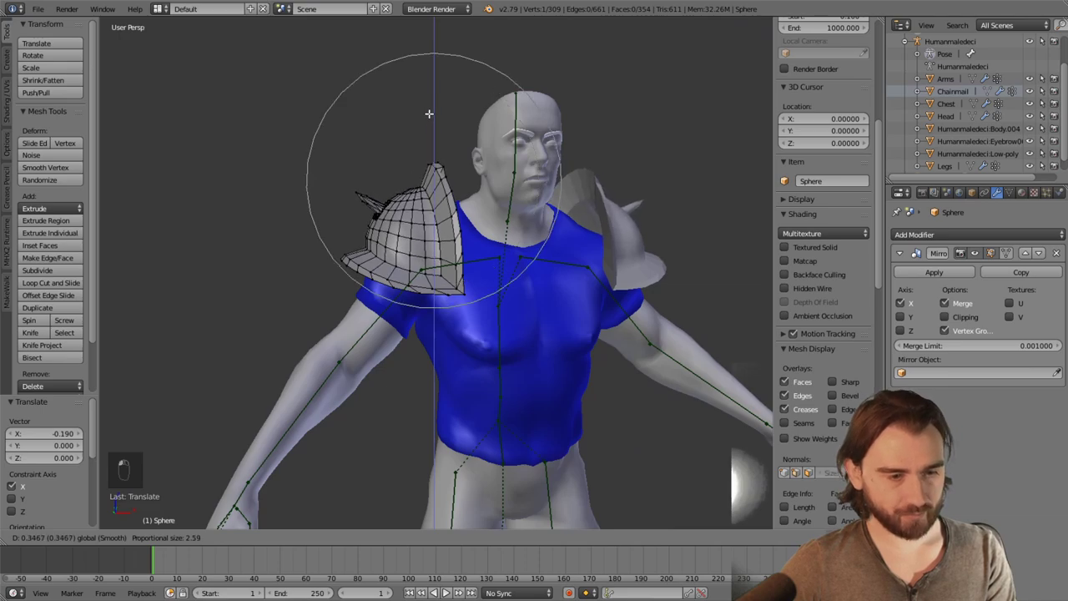
{"action": "left_click", "coordinate": [428, 113]}
Select the entire linked shoulder pad and move it 0.206 along X toward the neck
{"action": "middle_click_drag", "start_coordinate": [429, 113], "coordinate": [582, 167]}
{"action": "key", "text": "ctrl+l"}
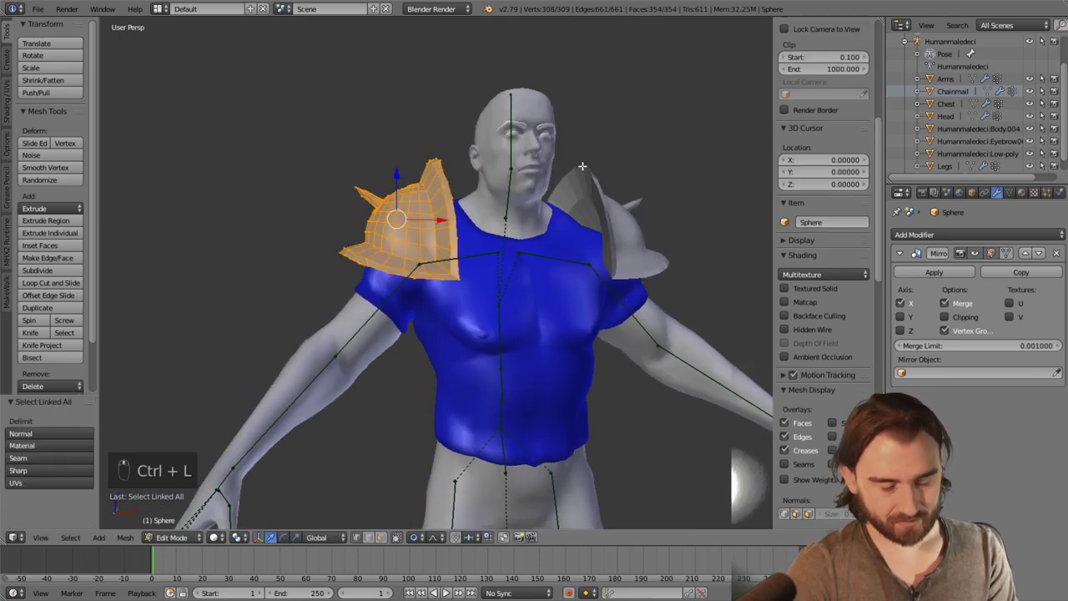
{"action": "key", "text": "g"}
{"action": "key", "text": "x"}
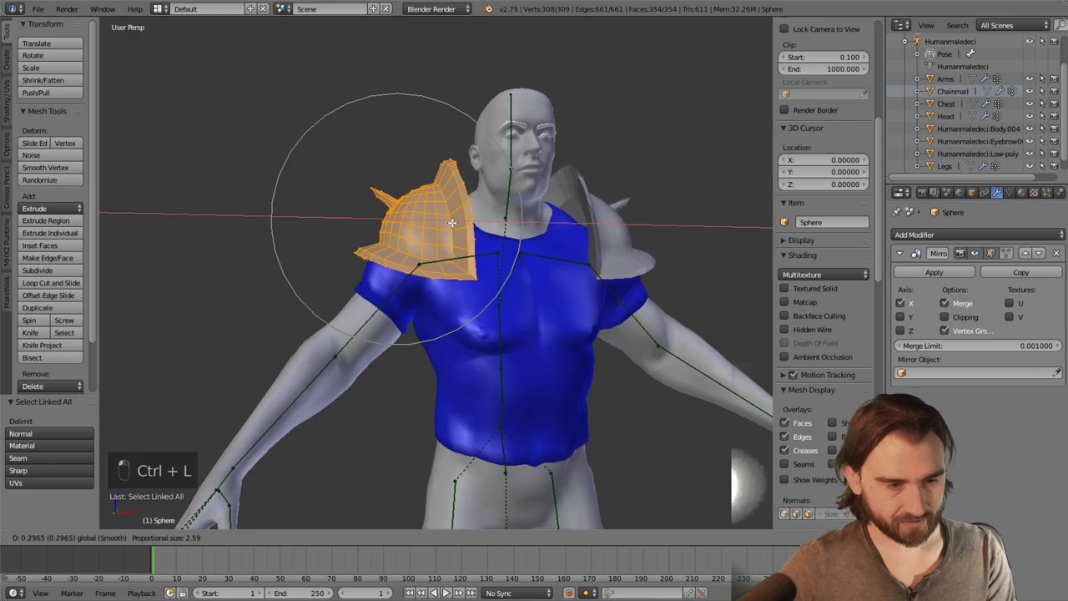
{"action": "left_click", "coordinate": [461, 226]}
Rotate the whole shoulder pad slightly around the Y axis and clear the selection
{"action": "left_click", "coordinate": [283, 536]}
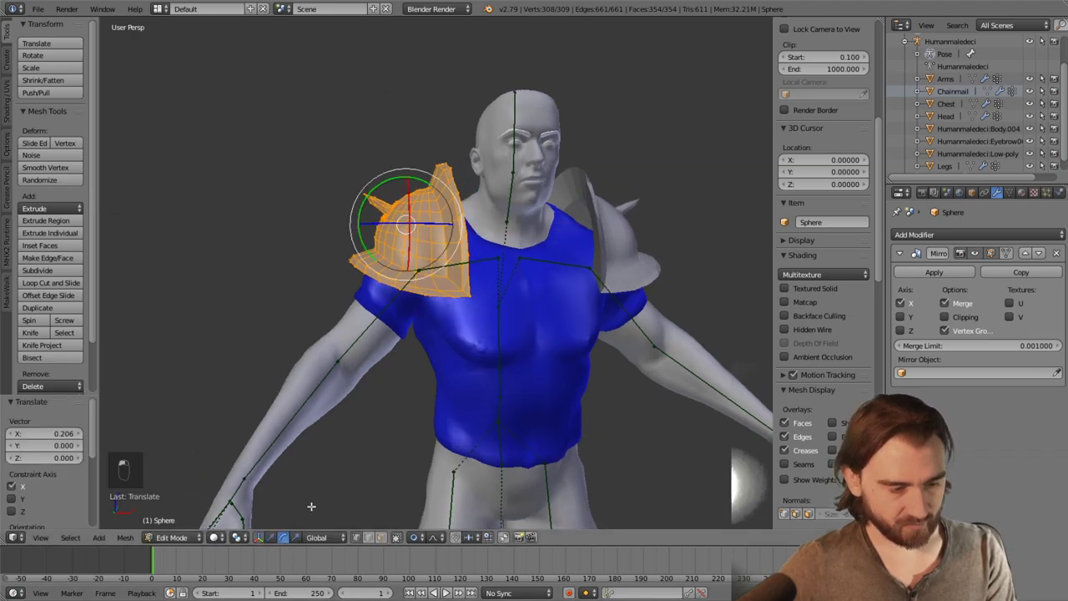
{"action": "left_click_drag", "start_coordinate": [382, 180], "coordinate": [391, 181]}
{"action": "mouse_move", "coordinate": [592, 243]}
{"action": "middle_mouse_down"}
{"action": "mouse_move", "coordinate": [549, 242]}
{"action": "mouse_move", "coordinate": [453, 294]}
{"action": "mouse_move", "coordinate": [590, 258]}
{"action": "mouse_move", "coordinate": [608, 167]}
{"action": "mouse_move", "coordinate": [662, 259]}
{"action": "mouse_move", "coordinate": [582, 231]}
{"action": "middle_mouse_up"}
{"action": "key", "text": "a"}
{"action": "mouse_move", "coordinate": [576, 274]}
{"action": "middle_mouse_down"}
{"action": "mouse_move", "coordinate": [558, 241]}
{"action": "mouse_move", "coordinate": [578, 294]}
{"action": "middle_mouse_up"}
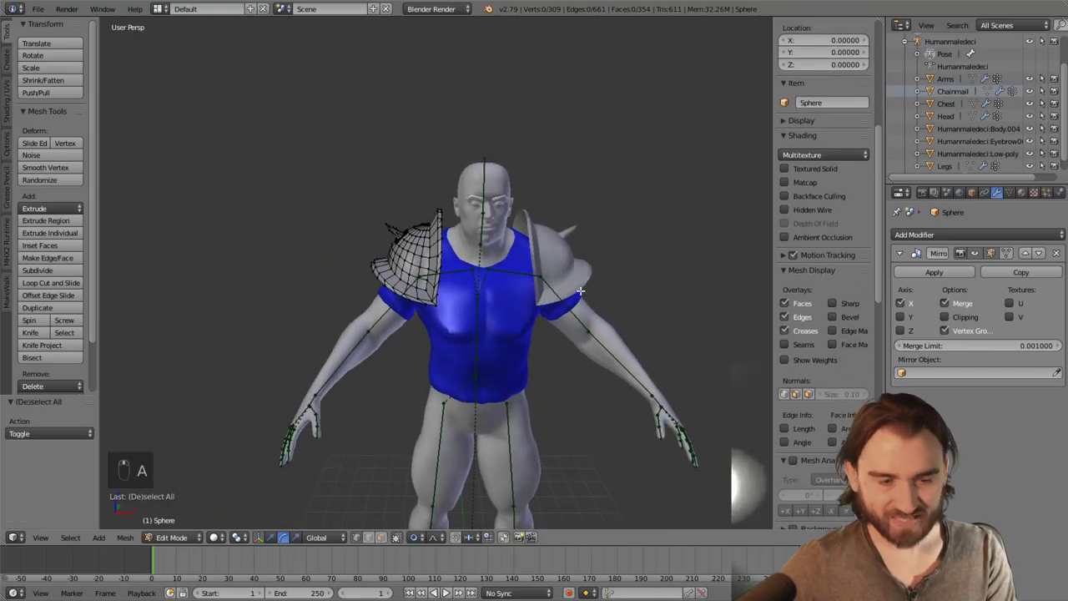
Select all linked geometry of the shoulder pad and scale it up slightly, then clear the selection
{"action": "scroll", "coordinate": [580, 290], "scroll_direction": "up", "scroll_amount": 3}
{"action": "right_click", "coordinate": [407, 278]}
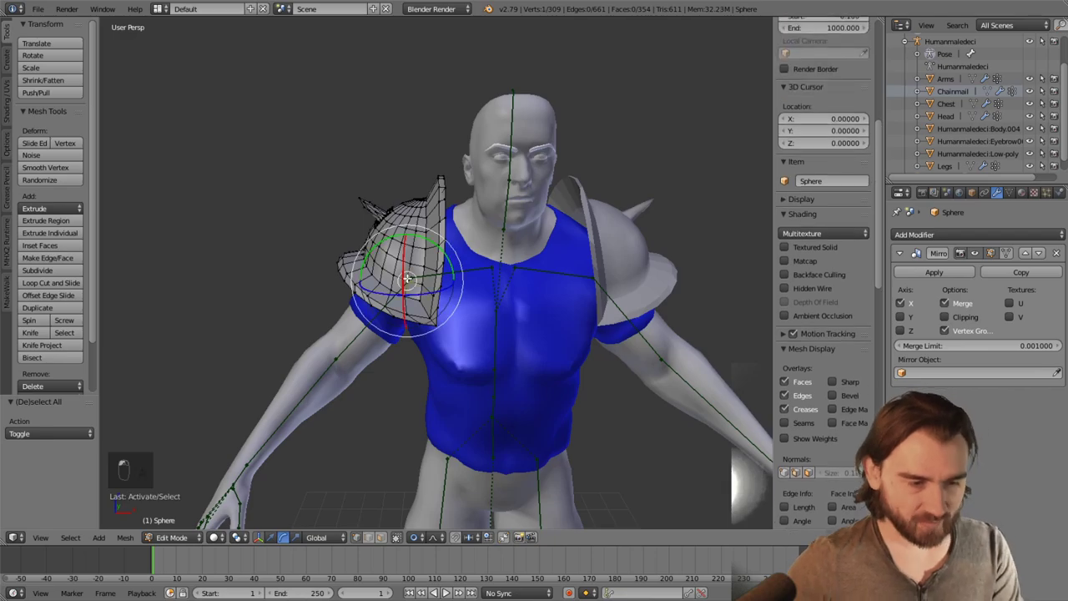
{"action": "key", "text": "ctrl+l"}
{"action": "key", "text": "s"}
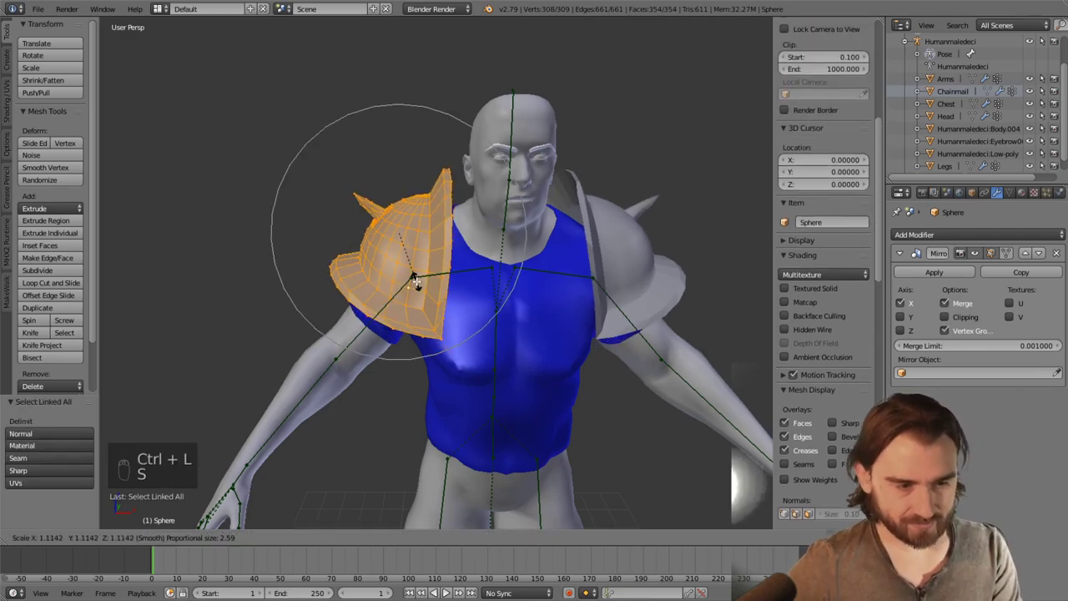
{"action": "left_click", "coordinate": [567, 320]}
{"action": "scroll", "coordinate": [559, 305], "scroll_direction": "down", "scroll_amount": 5}
{"action": "middle_click_drag", "start_coordinate": [555, 298], "coordinate": [408, 205]}
{"action": "scroll", "coordinate": [541, 306], "scroll_direction": "up", "scroll_amount": 5}
{"action": "key", "text": "a"}
Examine how the enlarged shoulder pads fit around the neck, chest and arms from several angles
{"action": "scroll", "coordinate": [583, 240], "scroll_direction": "down", "scroll_amount": 3}
{"action": "scroll", "coordinate": [465, 267], "scroll_direction": "up", "scroll_amount": 4}
{"action": "right_click", "coordinate": [392, 156]}
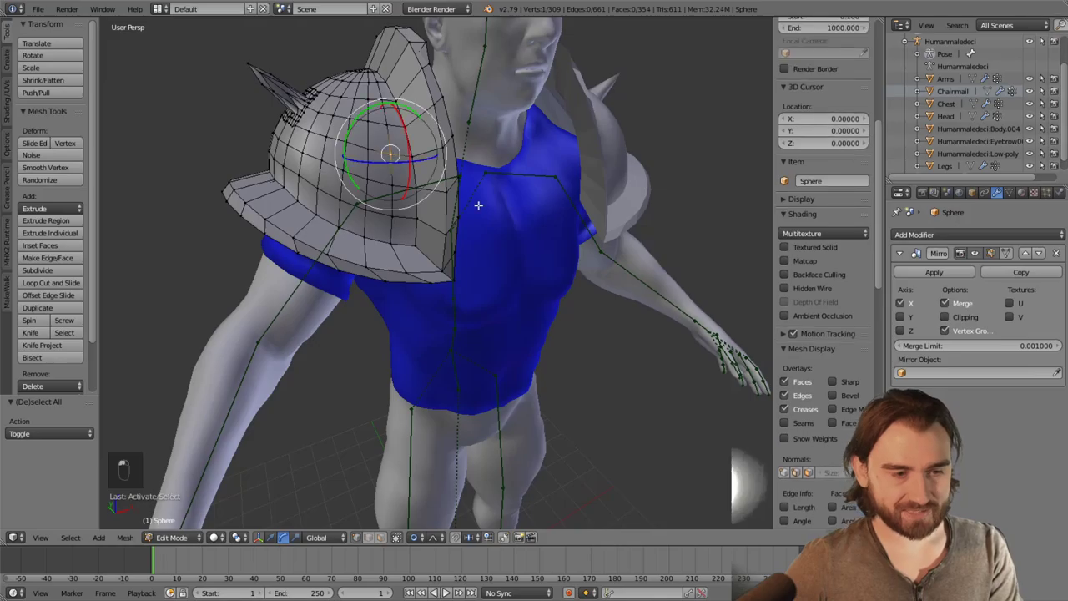
{"action": "scroll", "coordinate": [477, 205], "scroll_direction": "down", "scroll_amount": 3}
{"action": "middle_click_drag", "start_coordinate": [477, 205], "coordinate": [380, 201]}
{"action": "scroll", "coordinate": [426, 201], "scroll_direction": "up", "scroll_amount": 4}
{"action": "scroll", "coordinate": [380, 201], "scroll_direction": "down", "scroll_amount": 5}
{"action": "scroll", "coordinate": [499, 216], "scroll_direction": "up", "scroll_amount": 2}
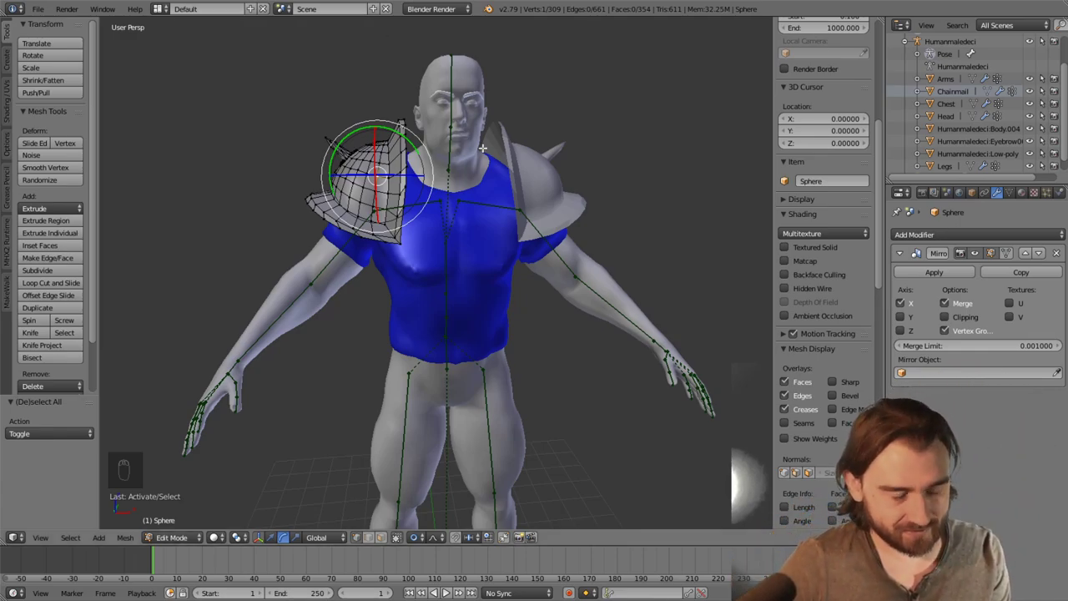
{"action": "middle_click_drag", "start_coordinate": [482, 148], "coordinate": [467, 223]}
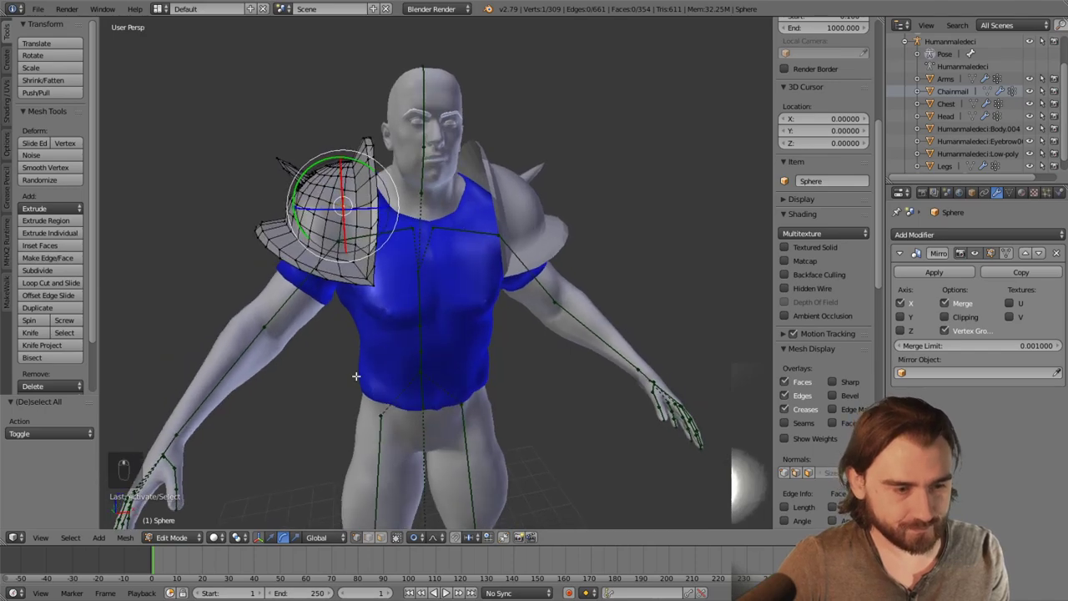
Return to Object Mode and duplicate the shoulder pads object in place
{"action": "left_click", "coordinate": [165, 538]}
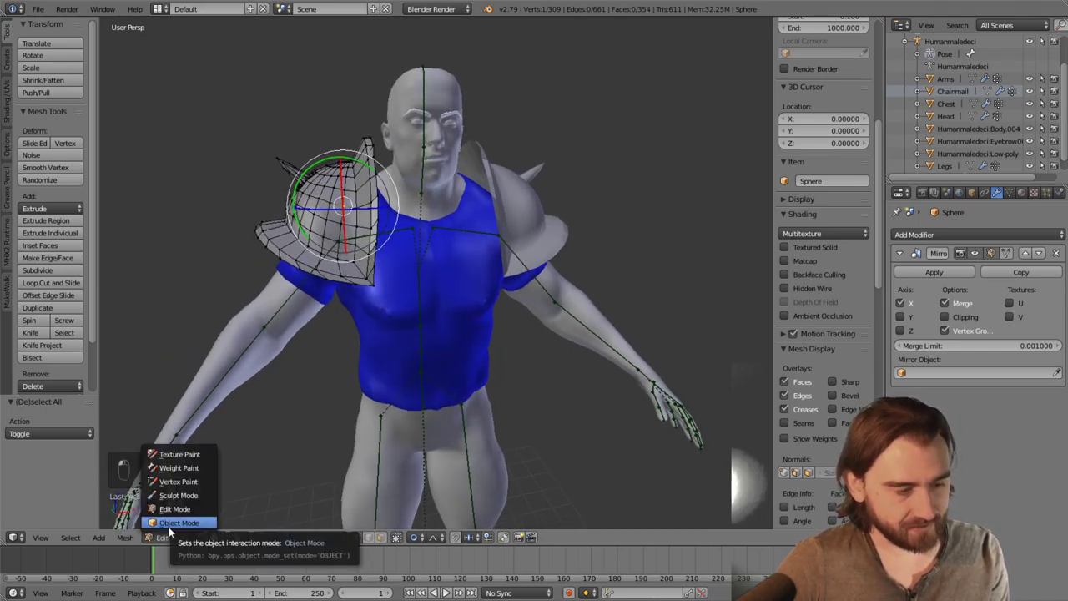
{"action": "left_click", "coordinate": [179, 522]}
{"action": "middle_click_drag", "start_coordinate": [441, 241], "coordinate": [499, 263]}
{"action": "scroll", "coordinate": [492, 279], "scroll_direction": "down", "scroll_amount": 3}
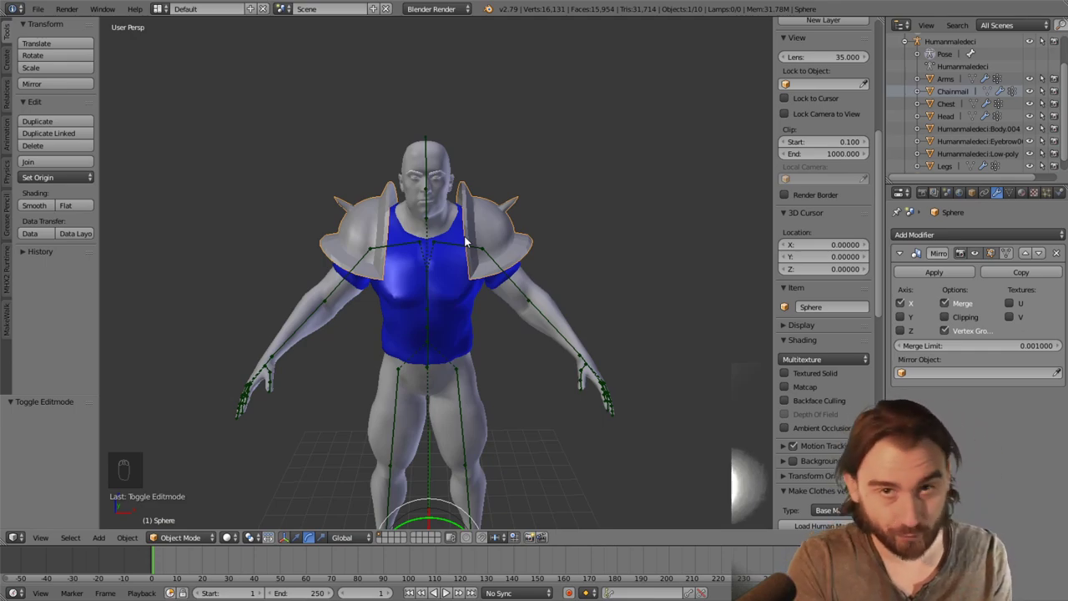
{"action": "scroll", "coordinate": [463, 230], "scroll_direction": "up", "scroll_amount": 6}
{"action": "scroll", "coordinate": [519, 260], "scroll_direction": "down", "scroll_amount": 2}
{"action": "middle_click_drag", "start_coordinate": [460, 215], "coordinate": [417, 239]}
{"action": "scroll", "coordinate": [452, 266], "scroll_direction": "down", "scroll_amount": 4}
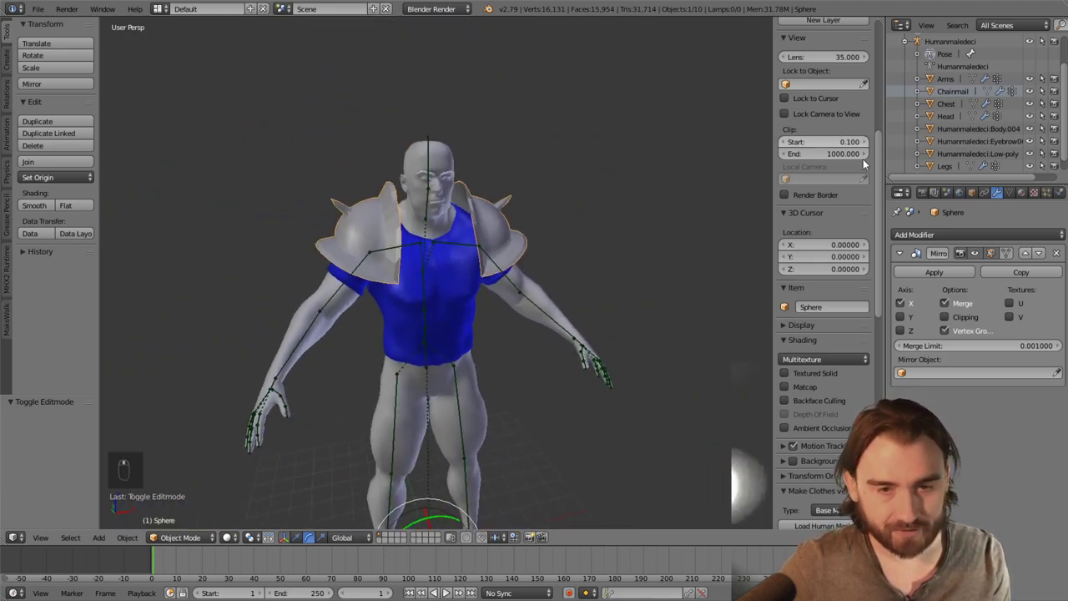
{"action": "scroll", "coordinate": [986, 134], "scroll_direction": "down", "scroll_amount": 1}
{"action": "scroll", "coordinate": [571, 221], "scroll_direction": "up", "scroll_amount": 1}
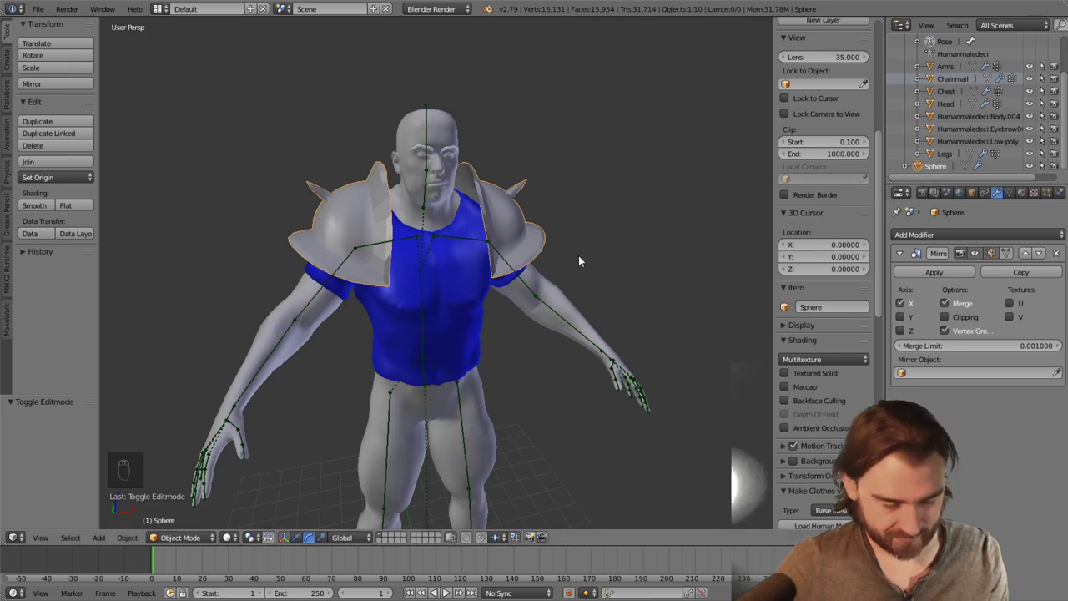
{"action": "key", "text": "shift+d"}
{"action": "right_click", "coordinate": [579, 261]}
{"action": "scroll", "coordinate": [926, 158], "scroll_direction": "down", "scroll_amount": 1}
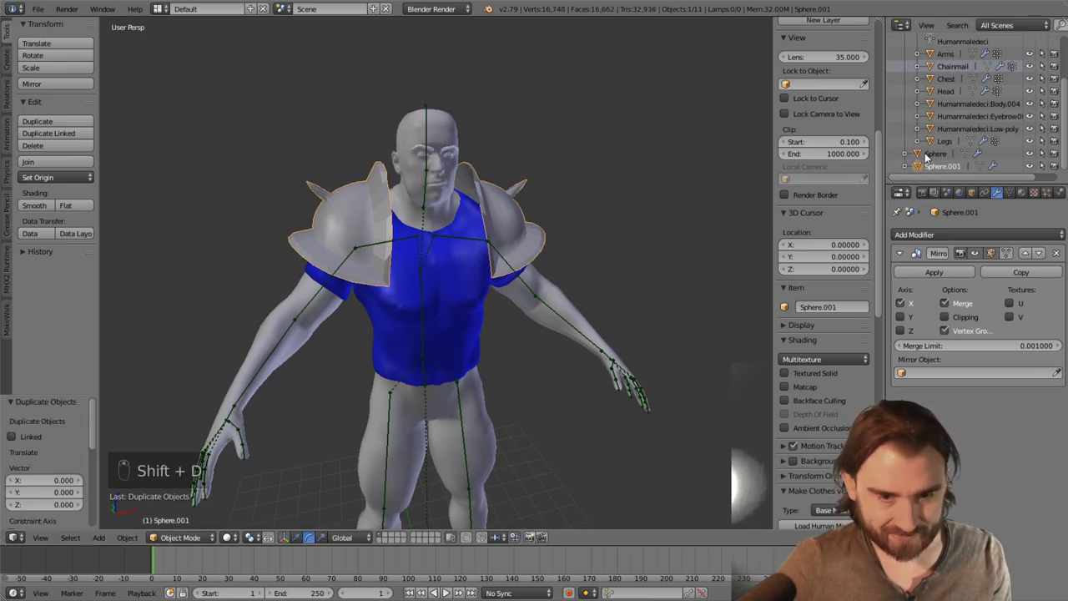
Rename the original Sphere object as Shoulderpads_low
{"action": "right_click", "coordinate": [930, 156]}
{"action": "left_click", "coordinate": [946, 158]}
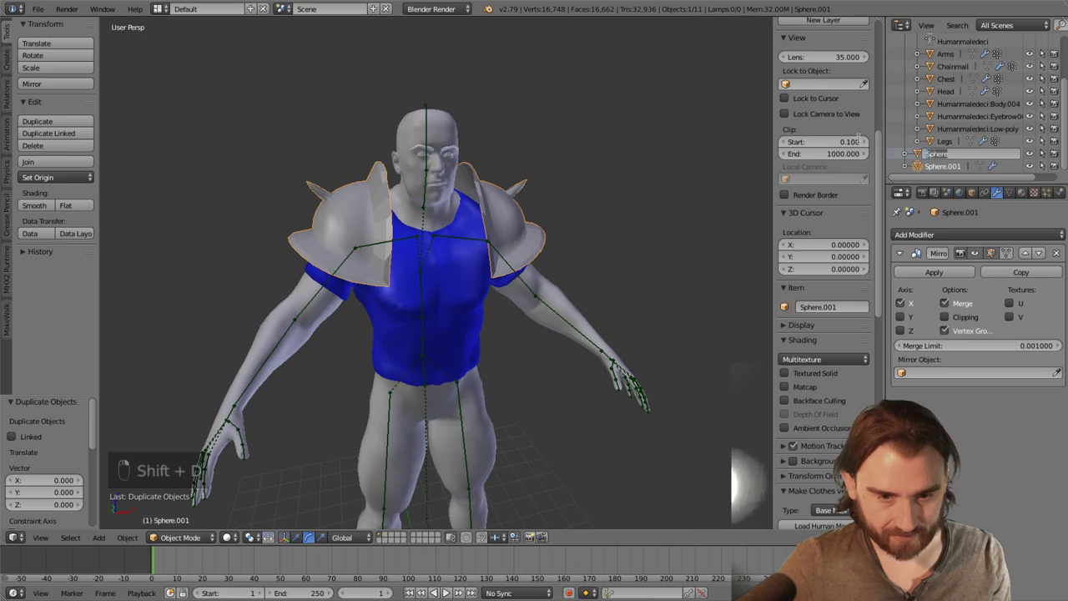
{"action": "type", "text": "Sh"}
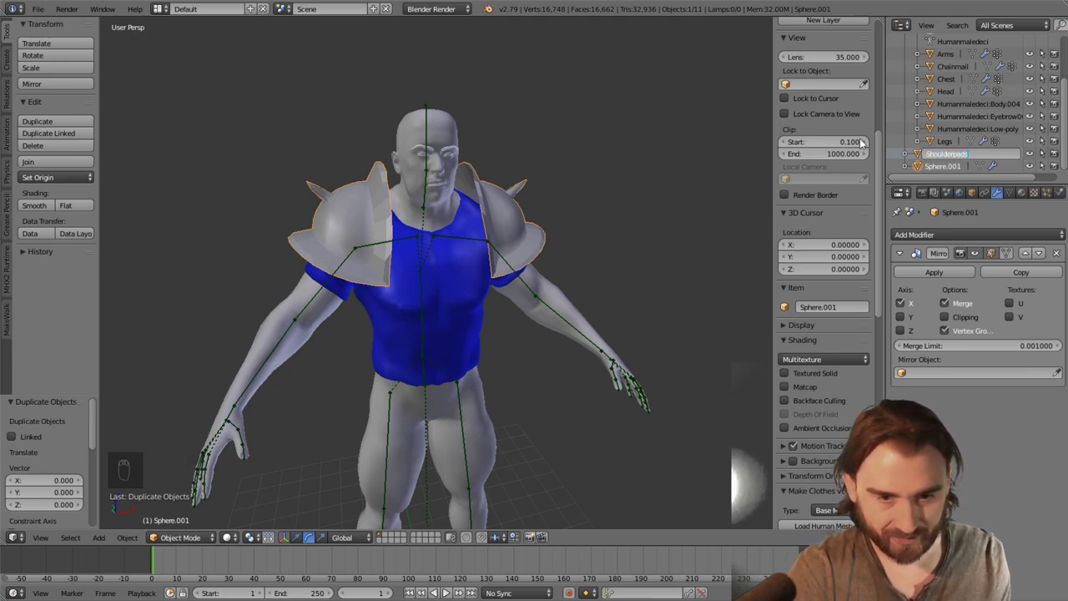
{"action": "key", "text": "Return"}
{"action": "right_click", "coordinate": [947, 157]}
{"action": "left_click", "coordinate": [947, 157]}
{"action": "left_click", "coordinate": [976, 154]}
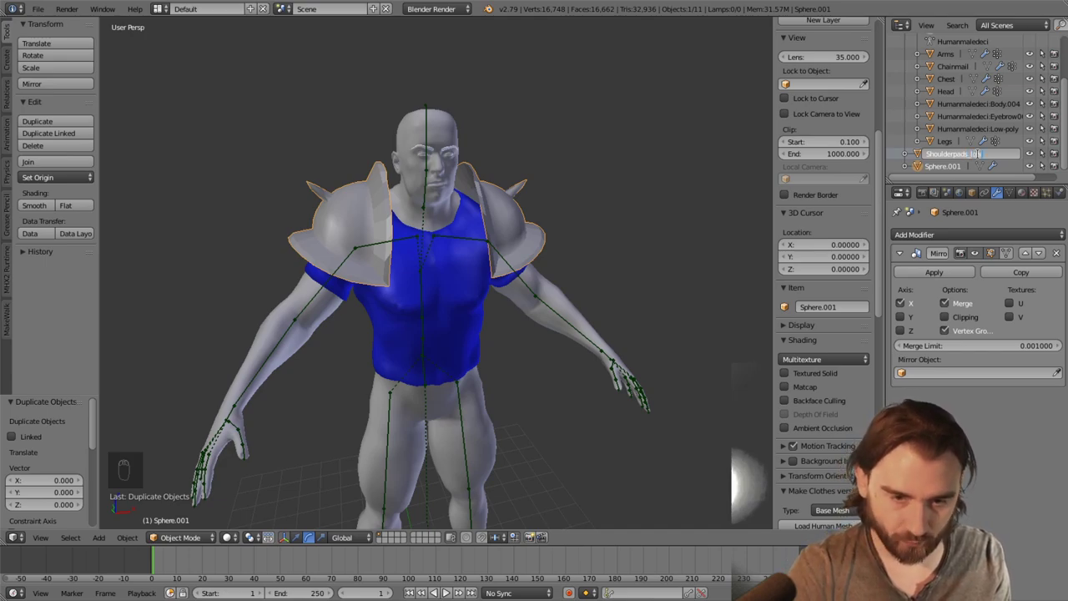
{"action": "type", "text": "_low"}
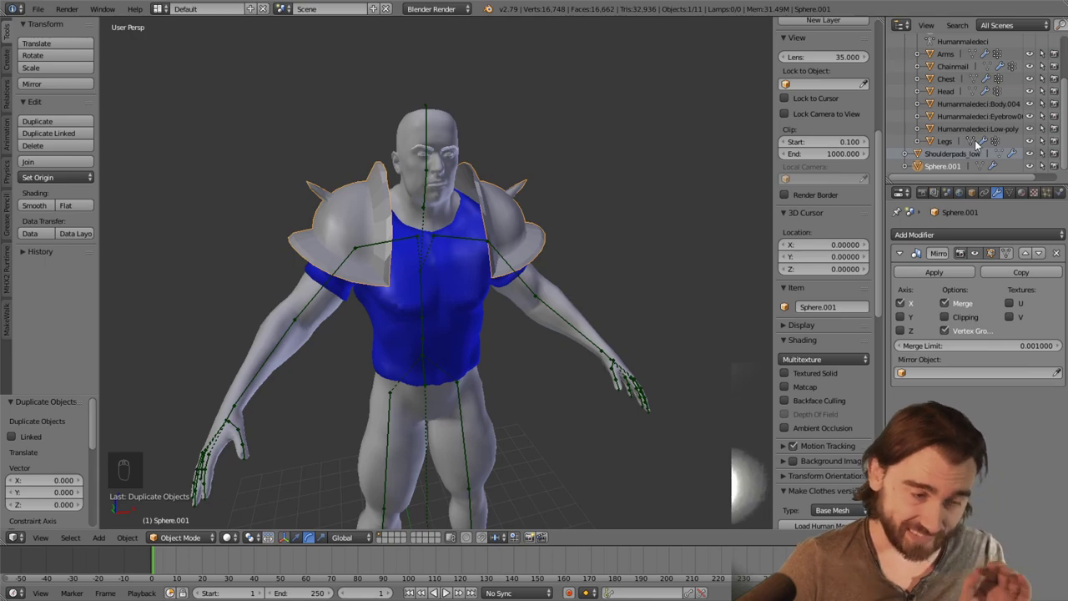
Rename the duplicated Sphere.001 object as Shoulderpads_high
{"action": "right_click", "coordinate": [936, 167]}
{"action": "left_click", "coordinate": [936, 168]}
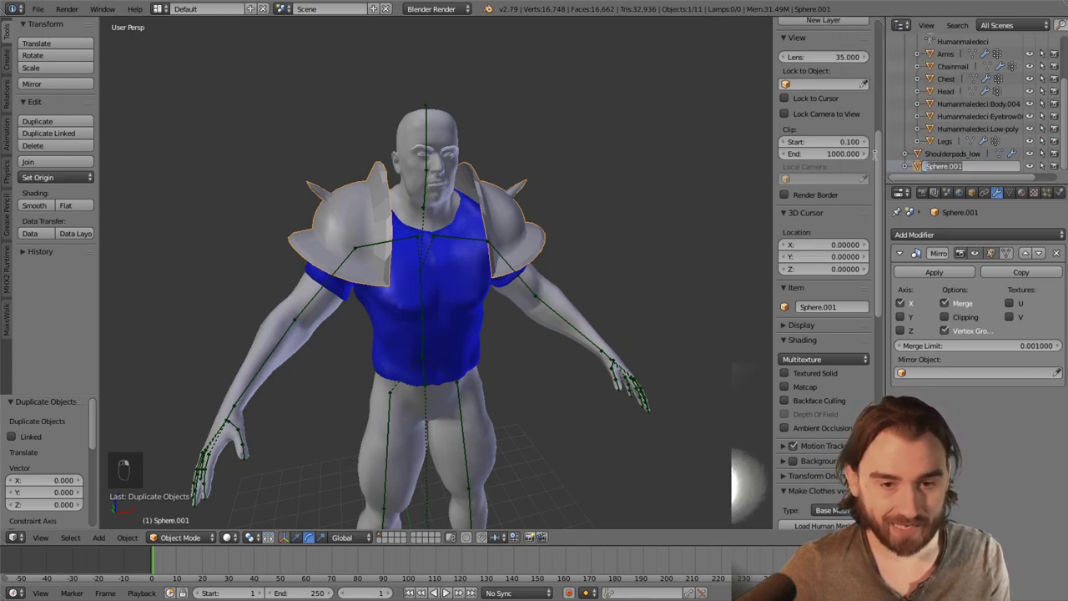
{"action": "type", "text": "Shoulderpads_"}
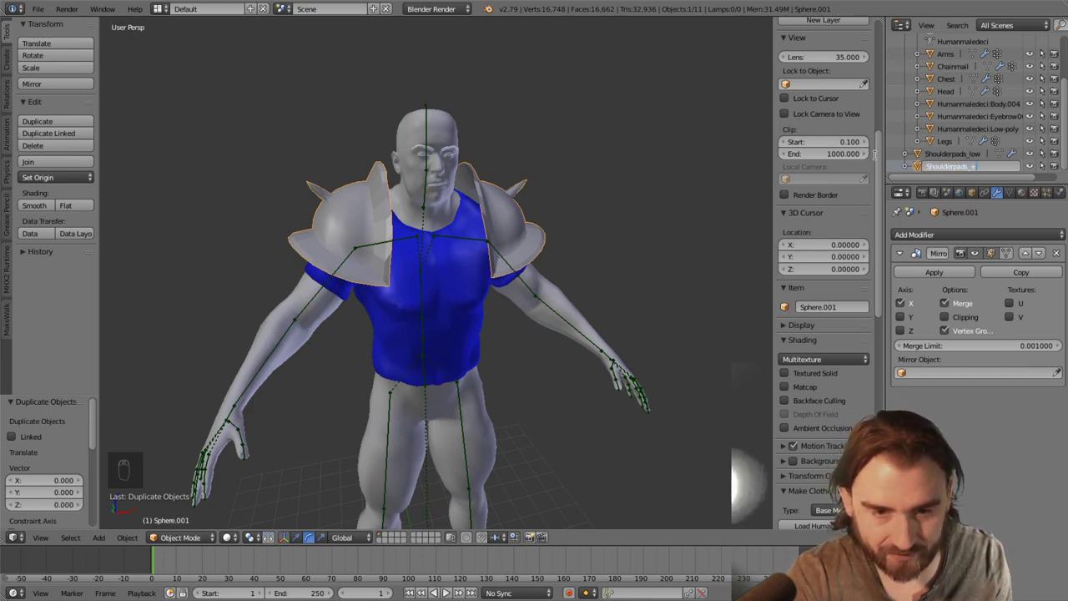
{"action": "type", "text": "high"}
{"action": "key", "text": "Return"}
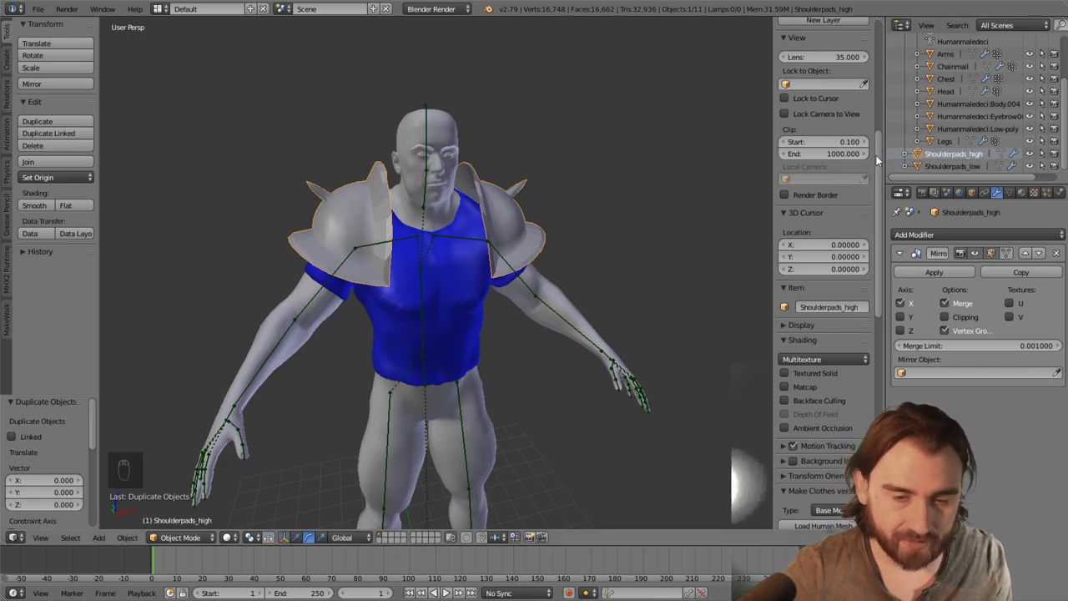
{"action": "middle_click_drag", "start_coordinate": [761, 161], "coordinate": [563, 184]}
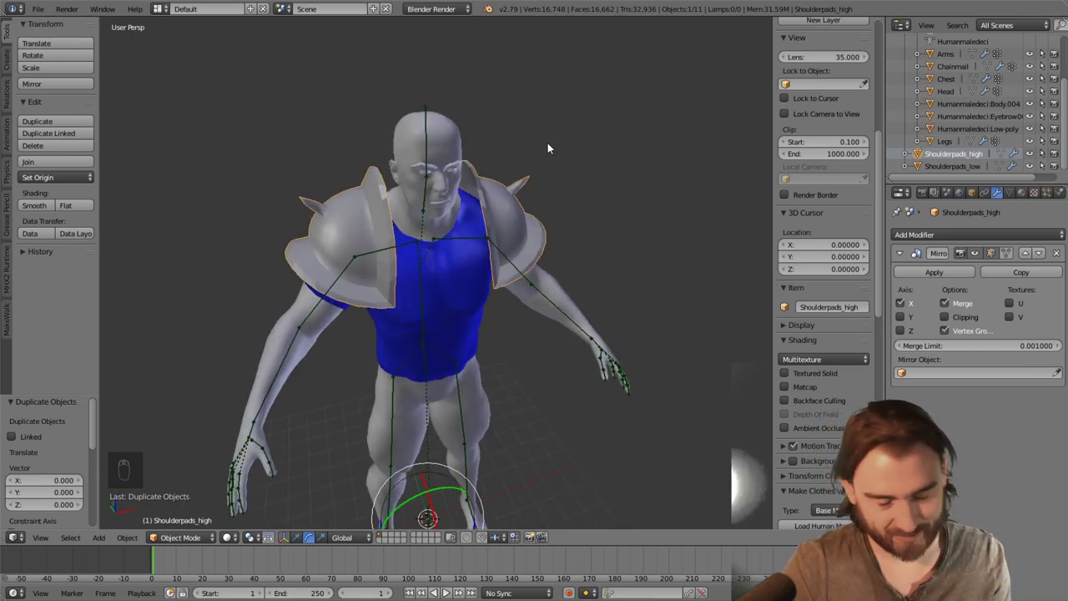
{"action": "middle_click_drag", "start_coordinate": [547, 143], "coordinate": [472, 220]}
{"action": "left_click", "coordinate": [192, 537]}
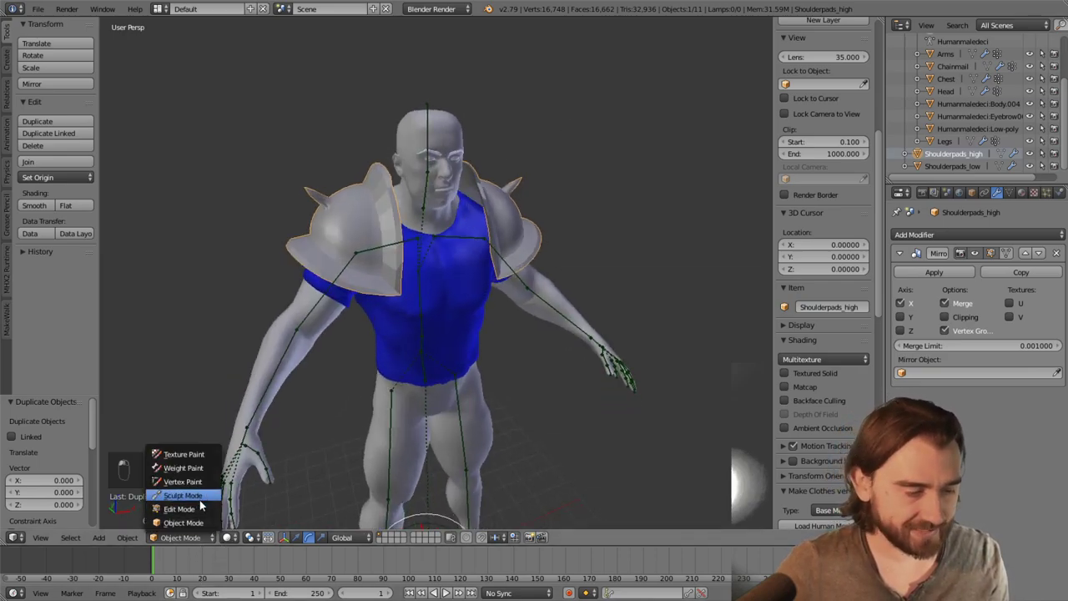
{"action": "left_click", "coordinate": [199, 524]}
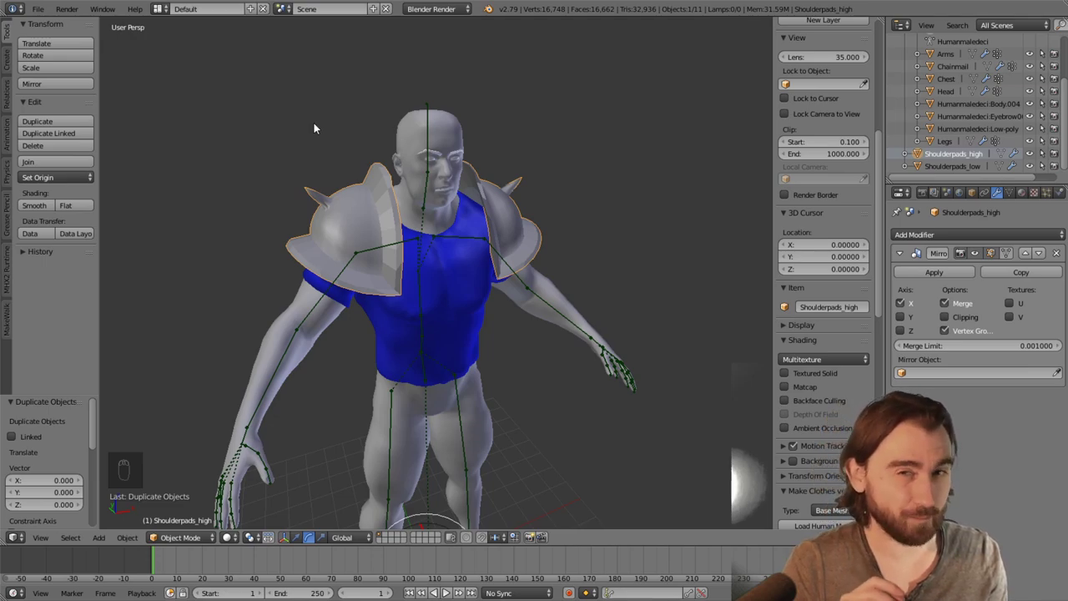
{"action": "mouse_move", "coordinate": [398, 138]}
{"action": "middle_mouse_down"}
{"action": "mouse_move", "coordinate": [389, 134]}
{"action": "mouse_move", "coordinate": [393, 153]}
{"action": "middle_mouse_up"}
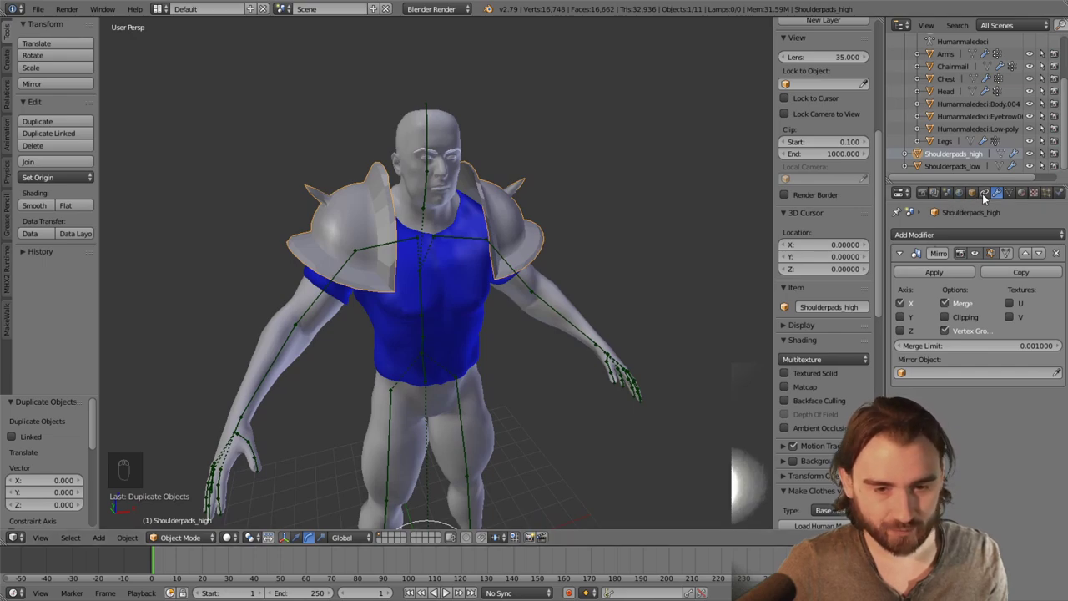
Add a Solidify modifier to Shoulderpads_high and apply it to the mesh
{"action": "left_click", "coordinate": [925, 235]}
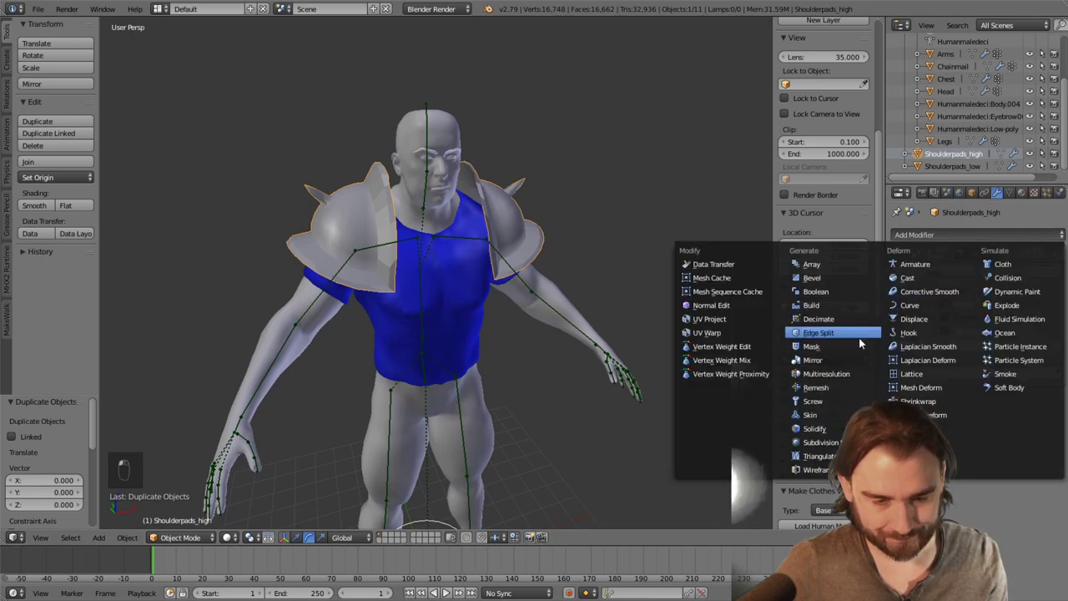
{"action": "left_click", "coordinate": [826, 428]}
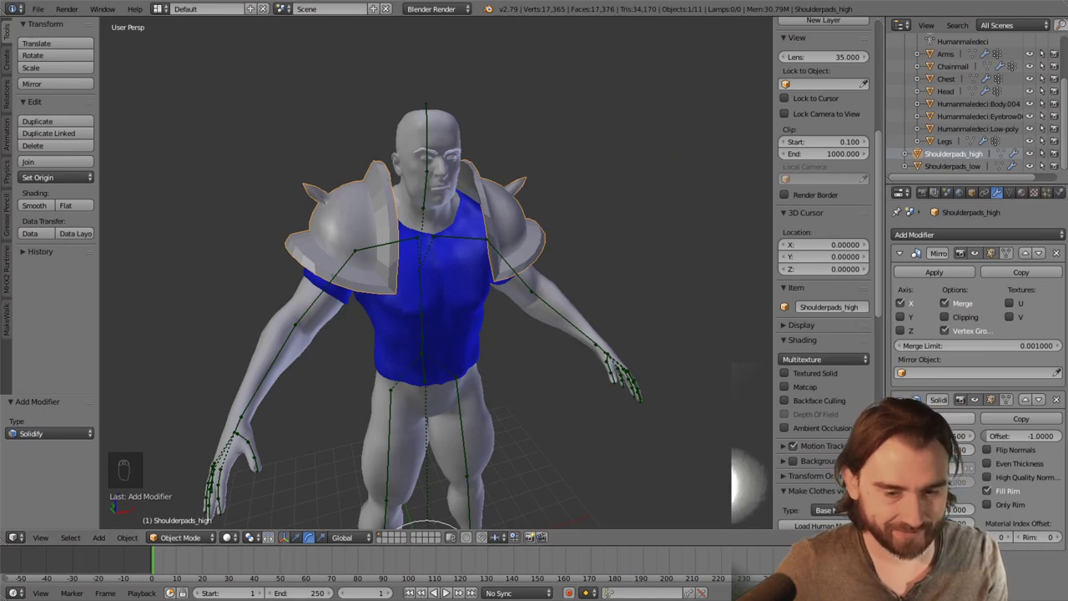
{"action": "left_click", "coordinate": [933, 417]}
{"action": "middle_click_drag", "start_coordinate": [525, 286], "coordinate": [625, 337]}
Start appending from a library .blend file and browse to the personal user folder under C:\Users
{"action": "left_click", "coordinate": [37, 8]}
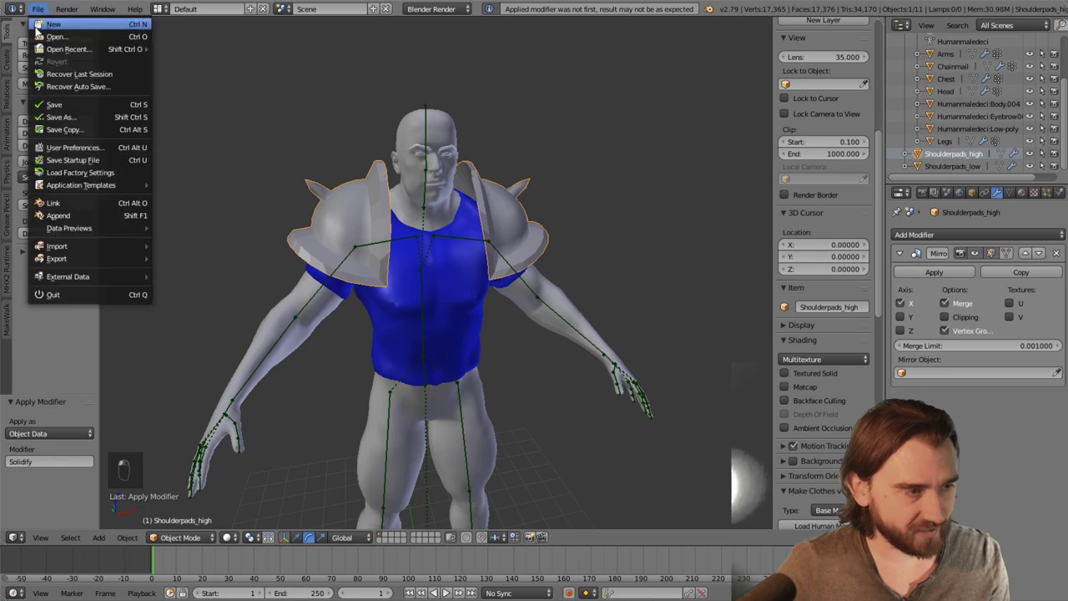
{"action": "left_click", "coordinate": [87, 216]}
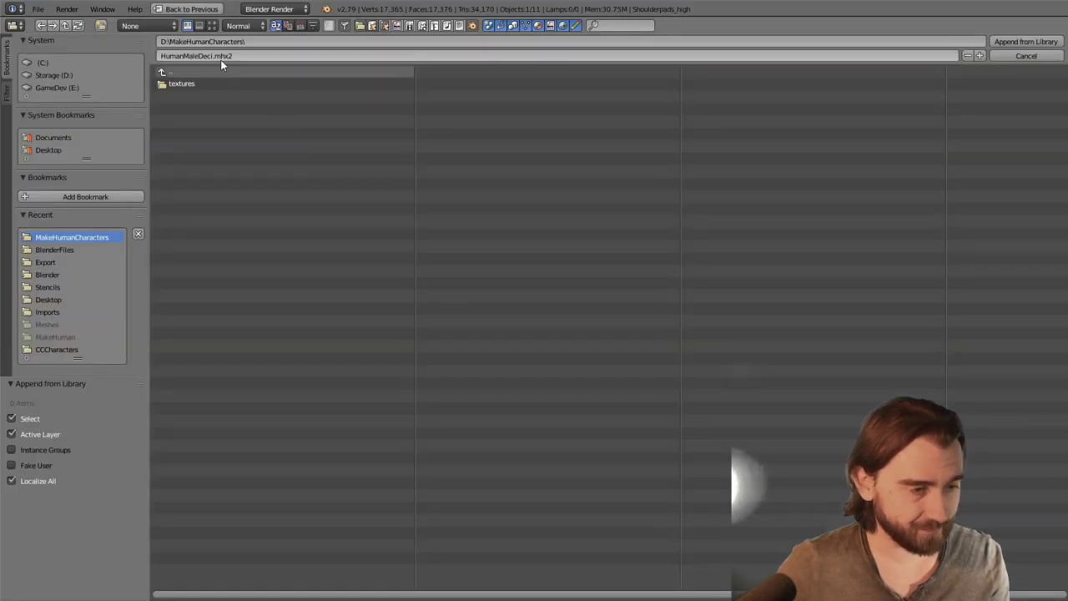
{"action": "left_click", "coordinate": [63, 63]}
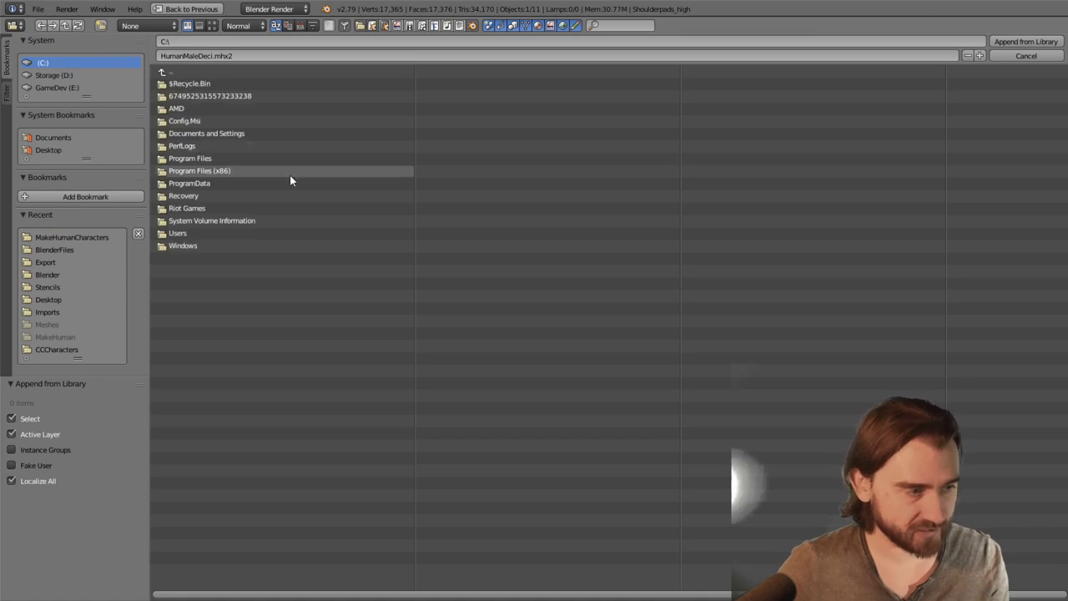
{"action": "left_click", "coordinate": [217, 232]}
{"action": "left_click", "coordinate": [198, 84]}
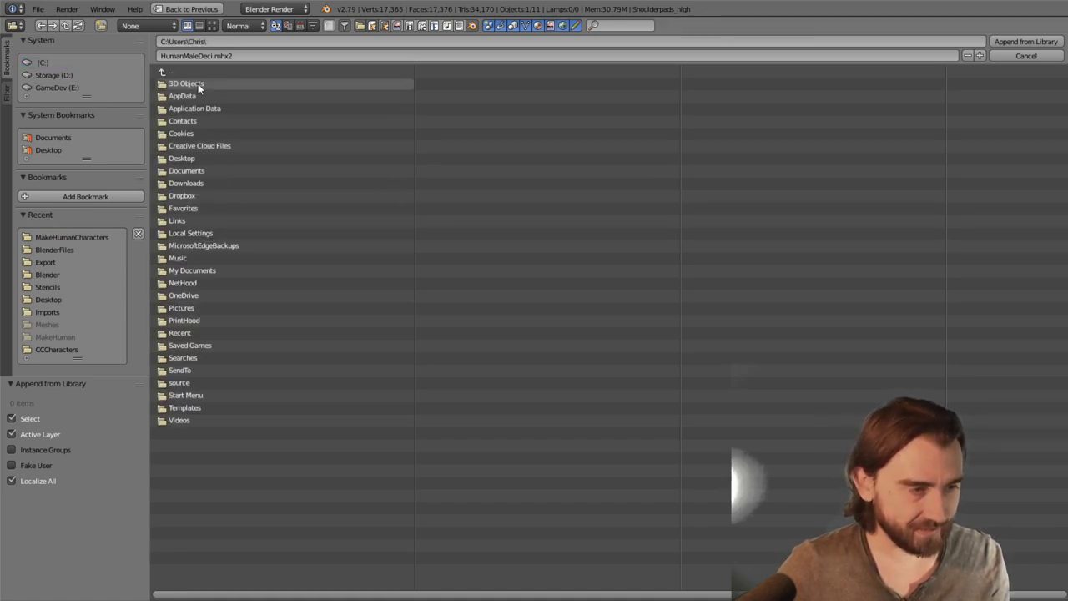
{"action": "left_click", "coordinate": [220, 108]}
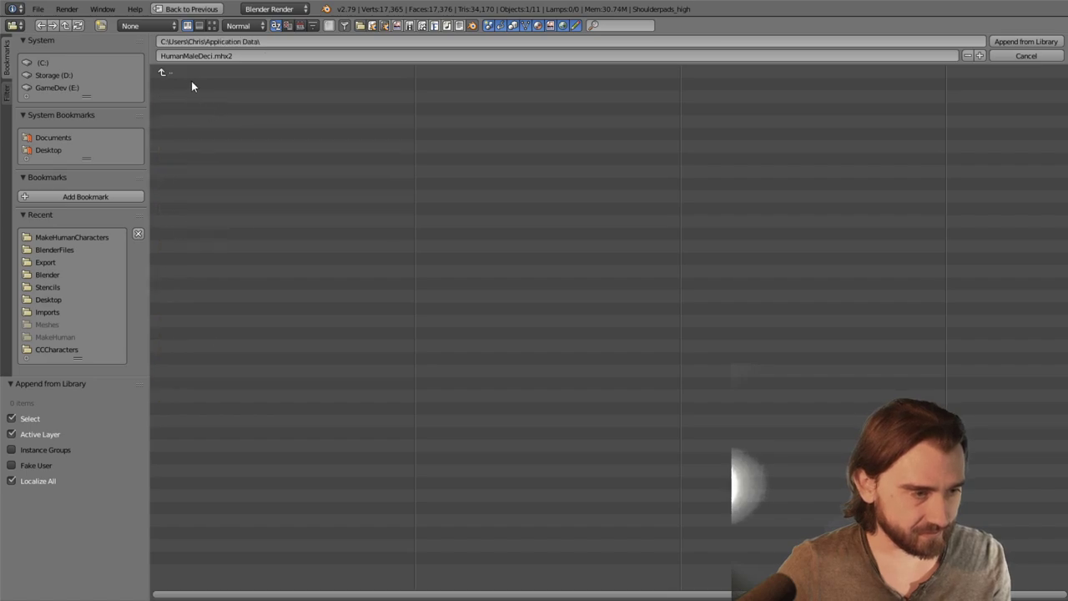
{"action": "left_click", "coordinate": [175, 73]}
Browse through AppData\Roaming\Blender Foundation\Blender\2.79 to its config folder
{"action": "left_click", "coordinate": [190, 96]}
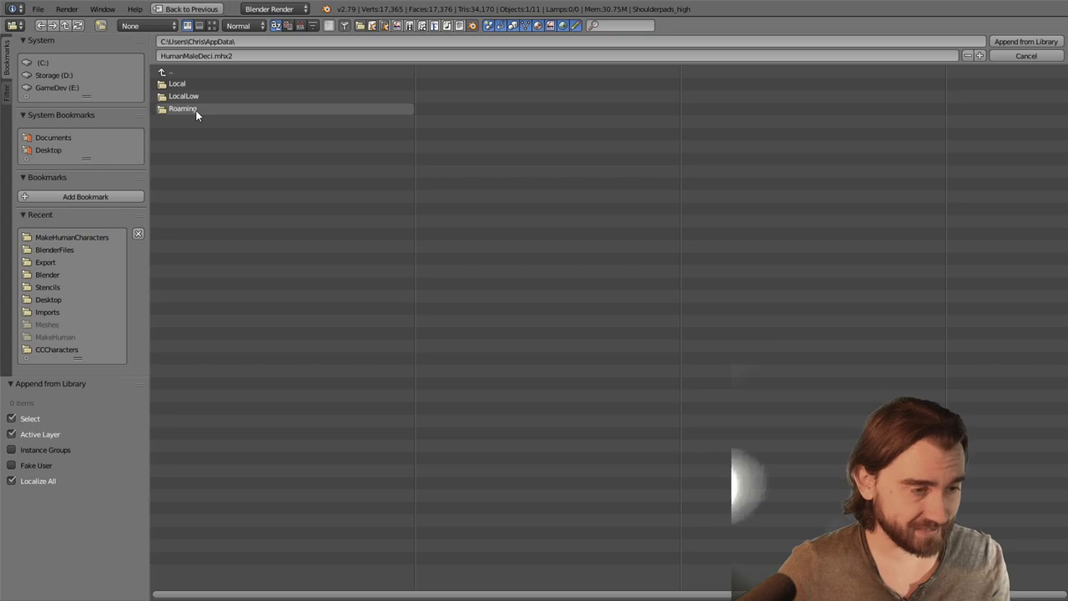
{"action": "left_click", "coordinate": [197, 112]}
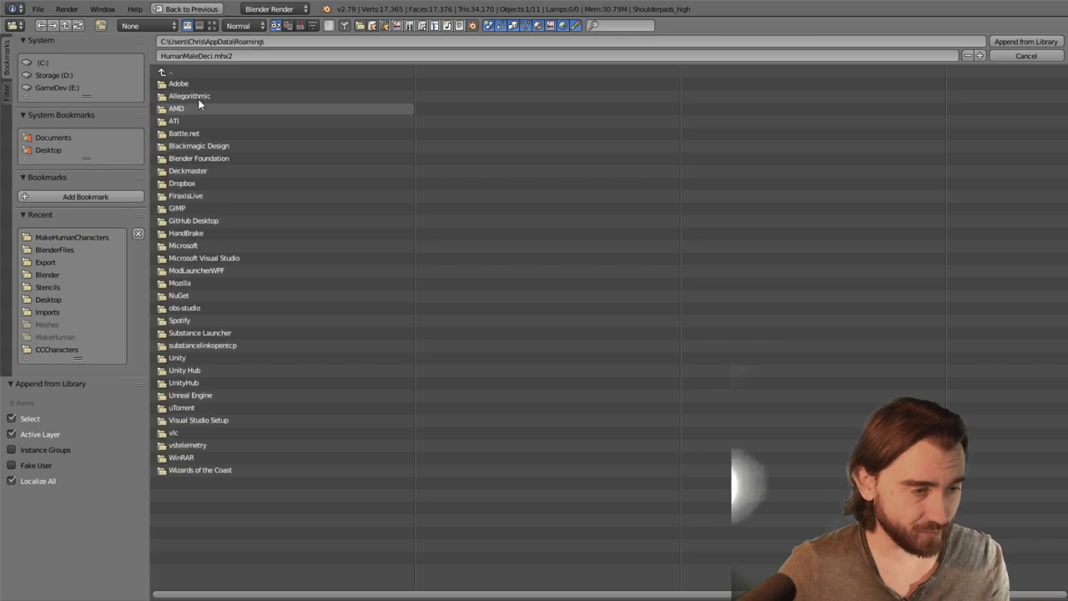
{"action": "left_click", "coordinate": [209, 158]}
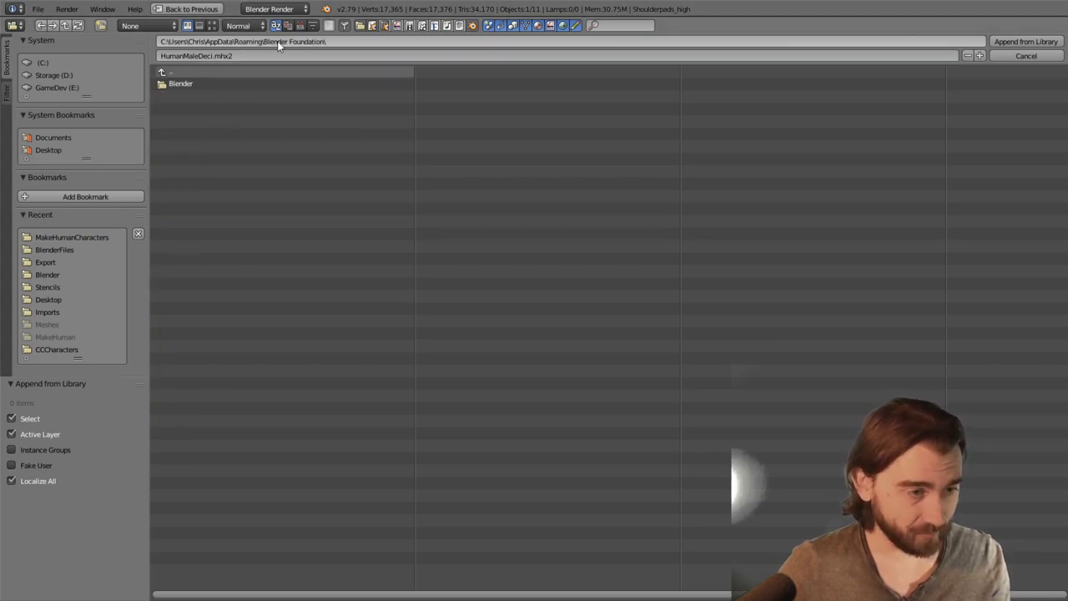
{"action": "left_click", "coordinate": [192, 84]}
{"action": "left_click", "coordinate": [198, 83]}
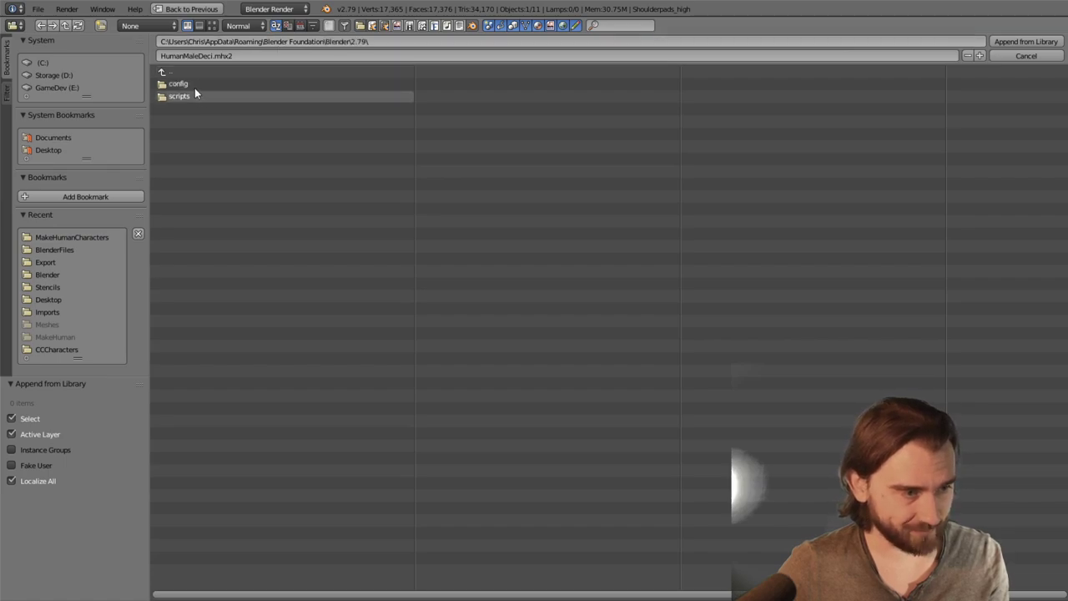
{"action": "left_click", "coordinate": [197, 85]}
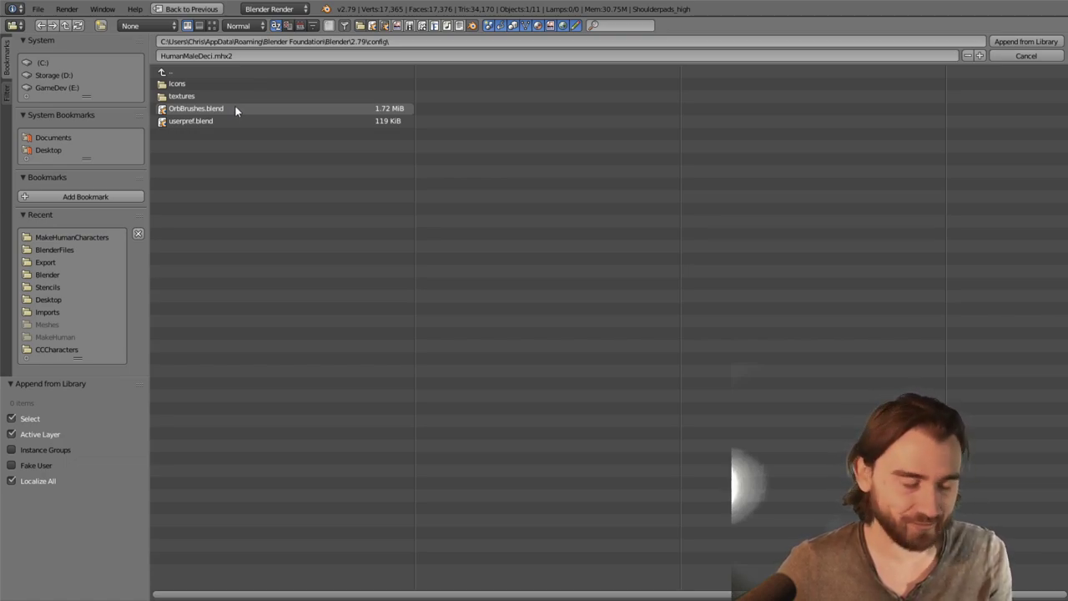
Append all the Orb brushes, from Orb_ClayTubes_Smooth through Orb_Flatten_EdgeProtect, from the Brush folder of OrbBrushes.blend
{"action": "left_click", "coordinate": [235, 106]}
{"action": "left_click", "coordinate": [215, 79]}
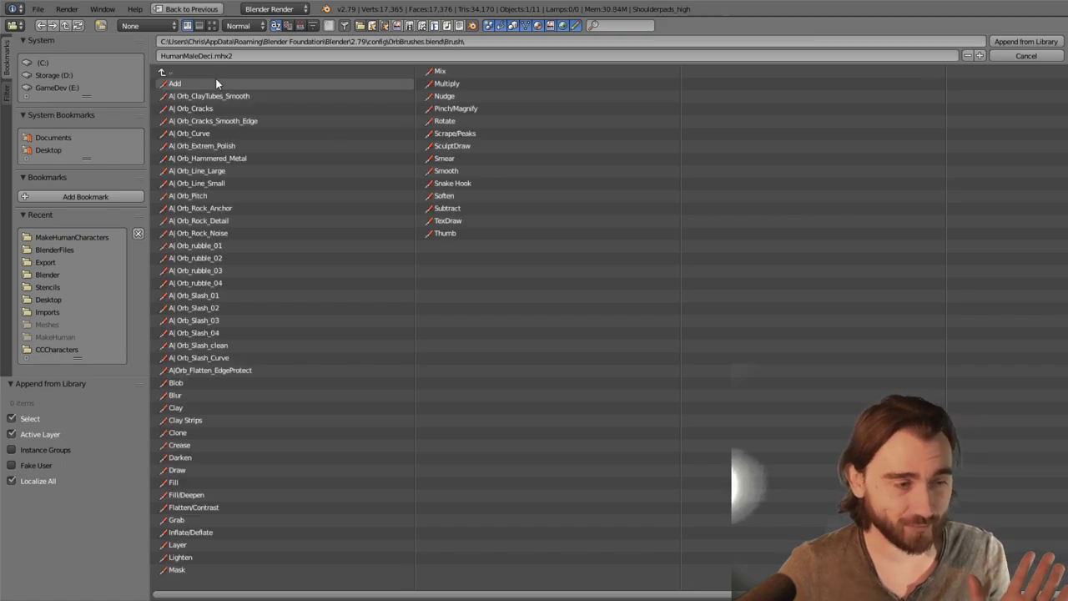
{"action": "left_click", "coordinate": [257, 94]}
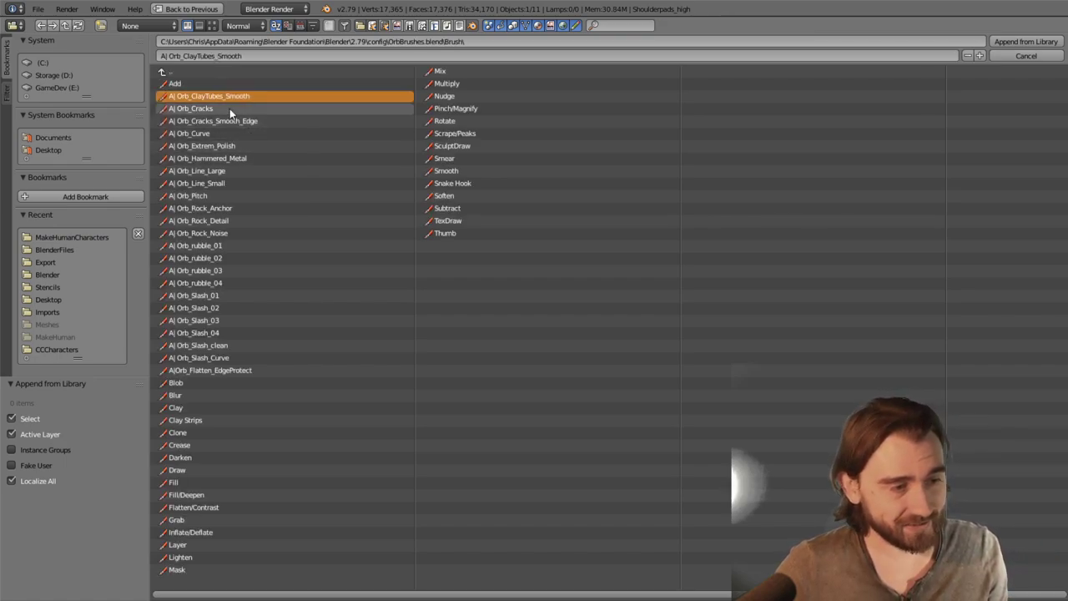
{"action": "mouse_move", "coordinate": [229, 109]}
{"action": "left_mouse_down"}
{"action": "mouse_move", "coordinate": [198, 234]}
{"action": "mouse_move", "coordinate": [194, 304]}
{"action": "mouse_move", "coordinate": [209, 372]}
{"action": "left_mouse_up"}
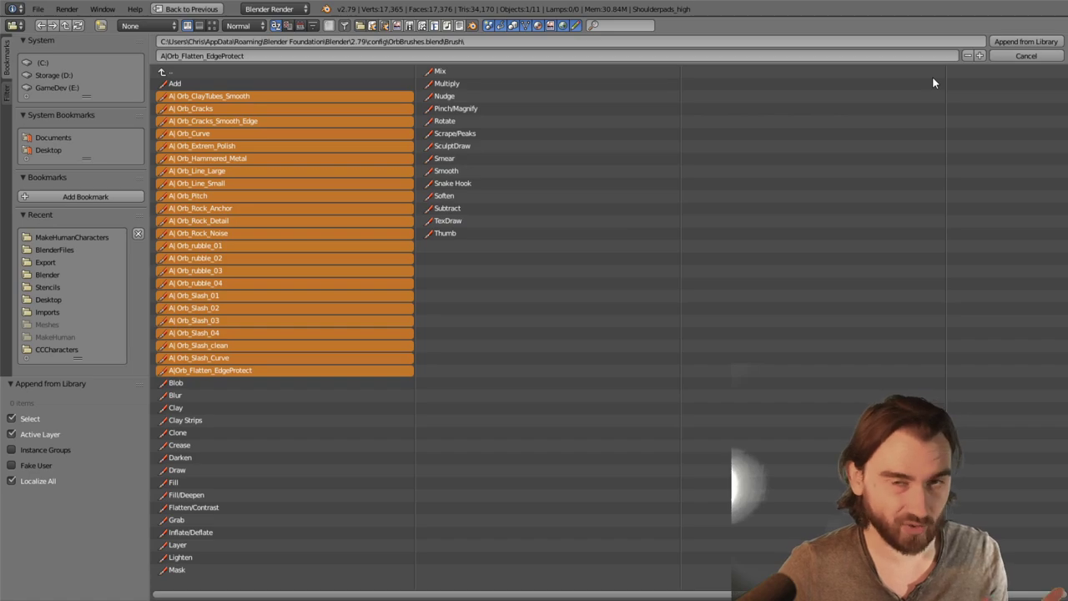
{"action": "left_click", "coordinate": [1025, 41]}
Select the Shoulderpads_high object and switch it to Sculpt Mode
{"action": "middle_click_drag", "start_coordinate": [632, 240], "coordinate": [540, 238]}
{"action": "scroll", "coordinate": [539, 238], "scroll_direction": "up", "scroll_amount": 2}
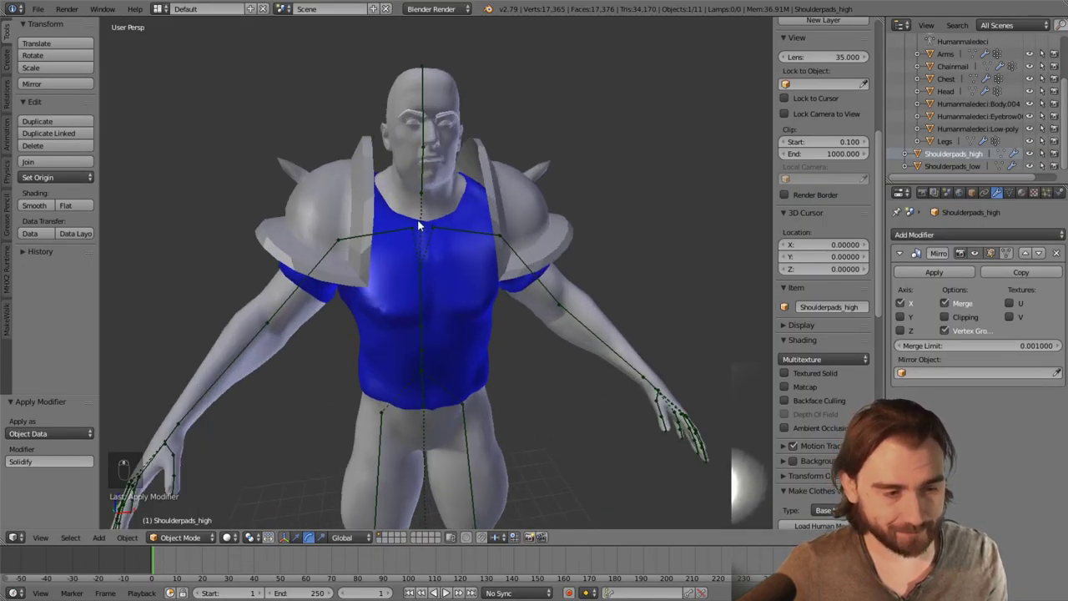
{"action": "middle_click_drag", "start_coordinate": [419, 226], "coordinate": [384, 246]}
{"action": "right_click", "coordinate": [302, 189]}
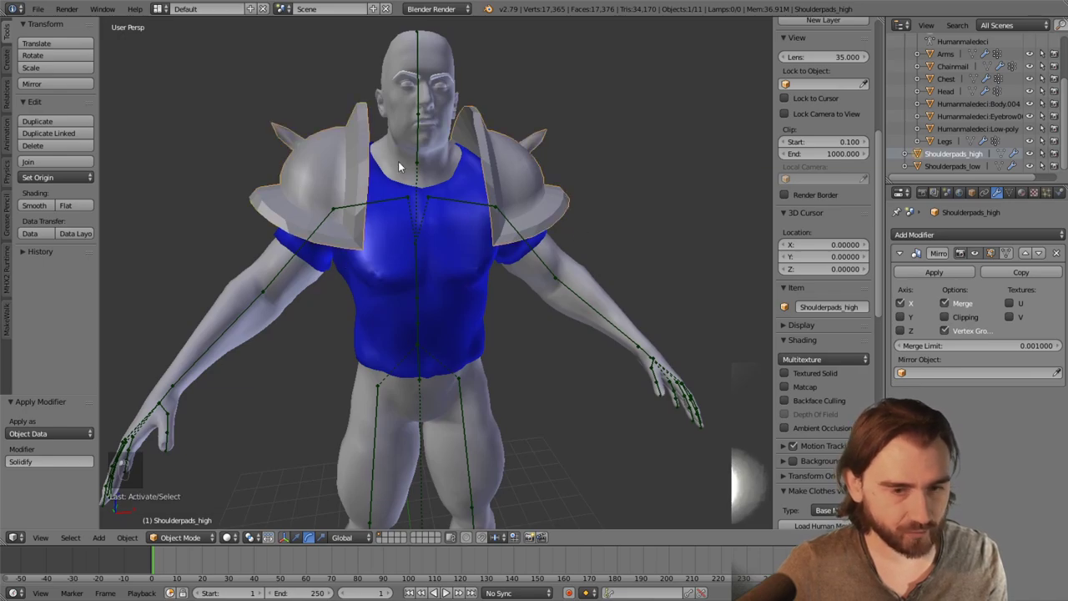
{"action": "middle_click_drag", "start_coordinate": [398, 161], "coordinate": [394, 438]}
{"action": "left_click", "coordinate": [196, 537]}
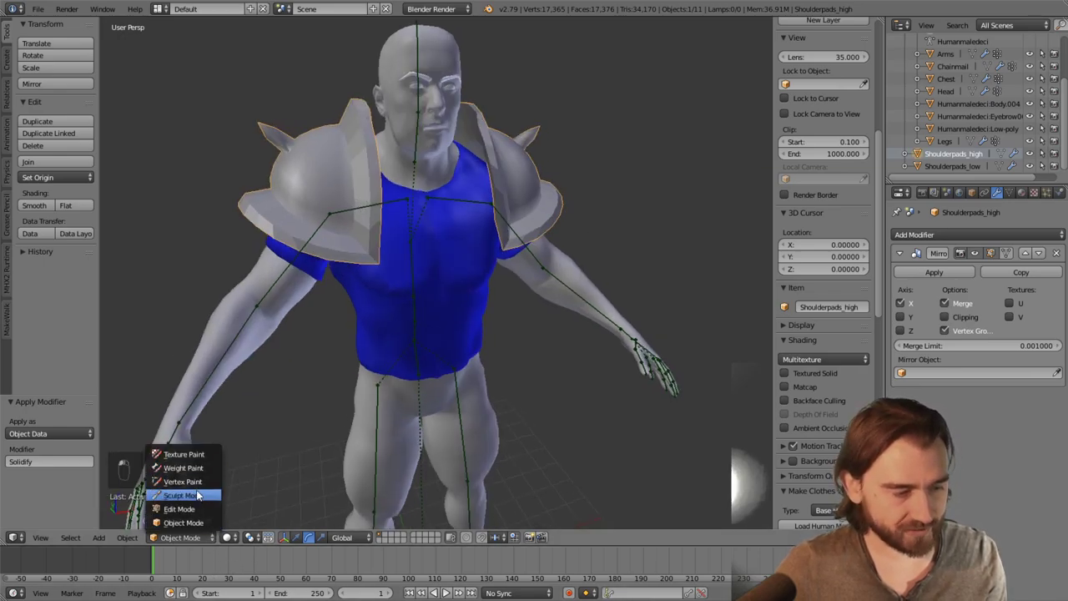
{"action": "left_click", "coordinate": [197, 496]}
{"action": "middle_click_drag", "start_coordinate": [257, 456], "coordinate": [291, 98]}
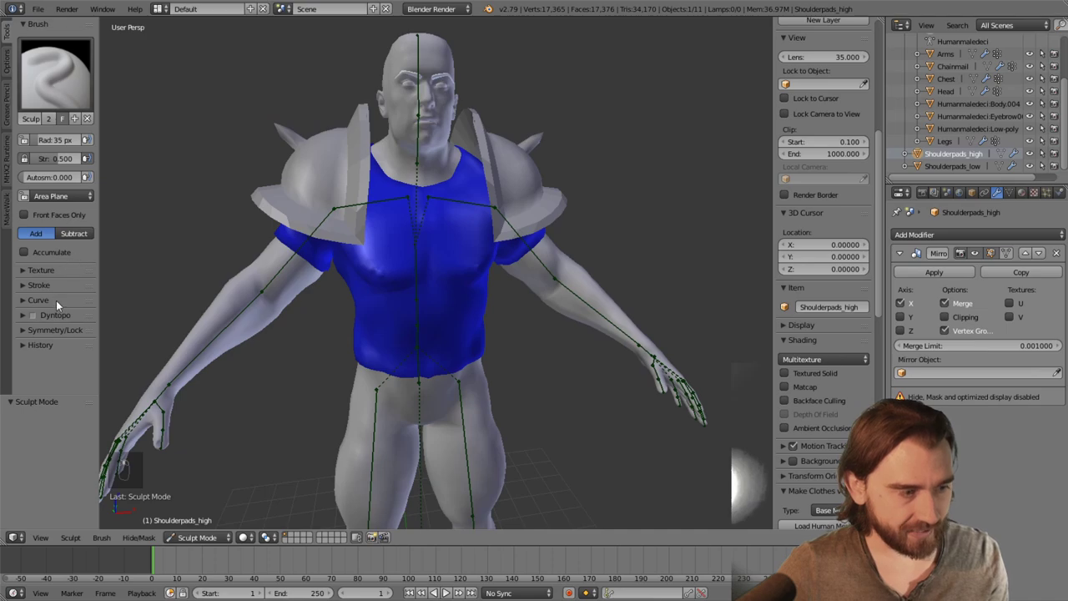
Enable Dyntopo for the shoulder pads with the Subdivide Edges refine method and a 3 px detail size
{"action": "left_click", "coordinate": [22, 316]}
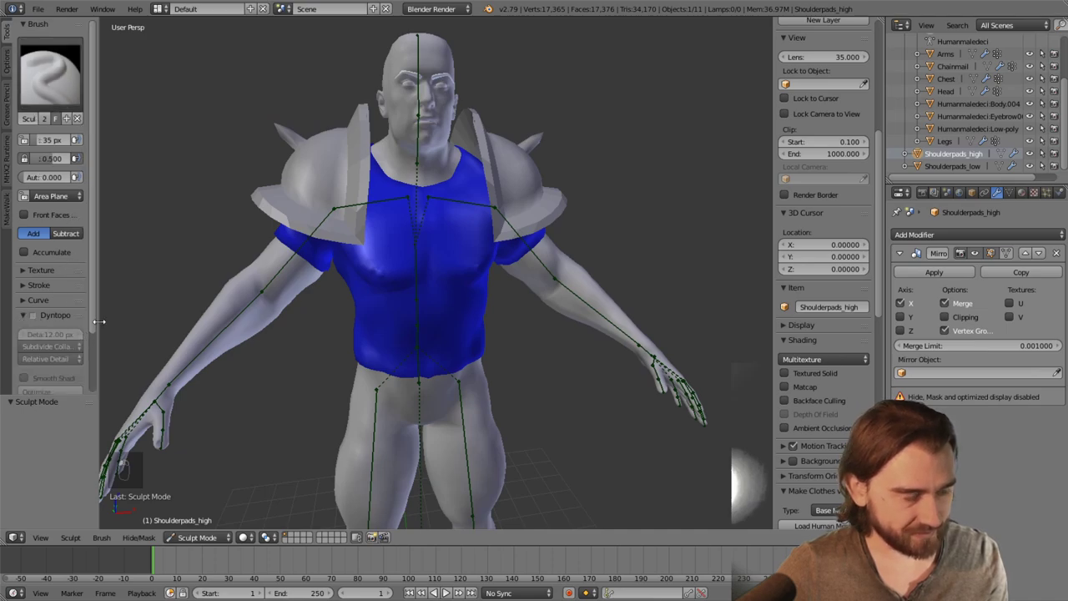
{"action": "left_click_drag", "start_coordinate": [97, 322], "coordinate": [188, 321]}
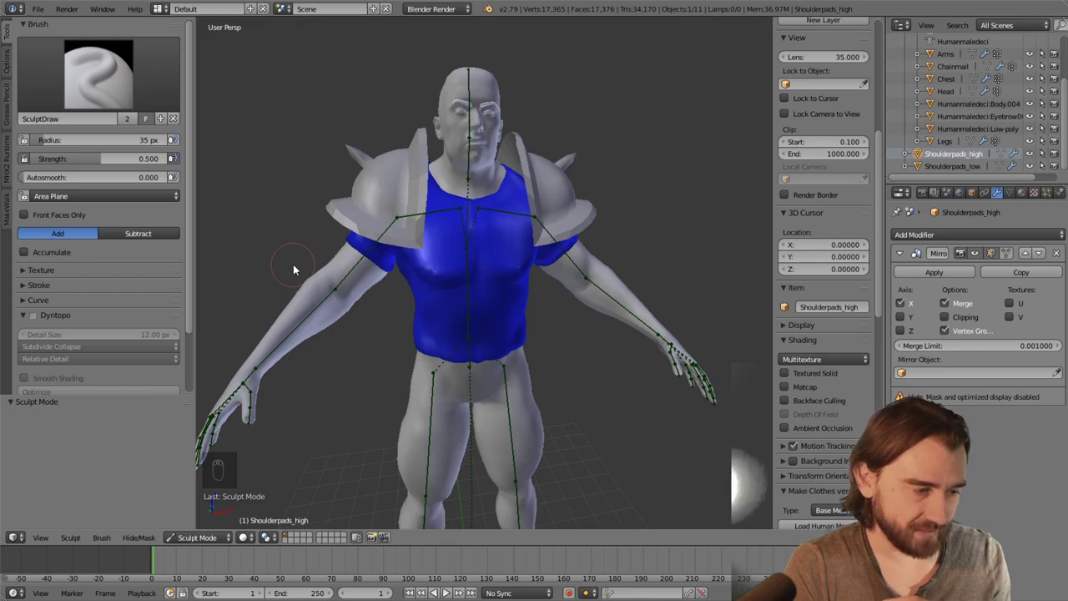
{"action": "left_click", "coordinate": [32, 315]}
{"action": "left_click", "coordinate": [49, 349]}
{"action": "left_click", "coordinate": [75, 347]}
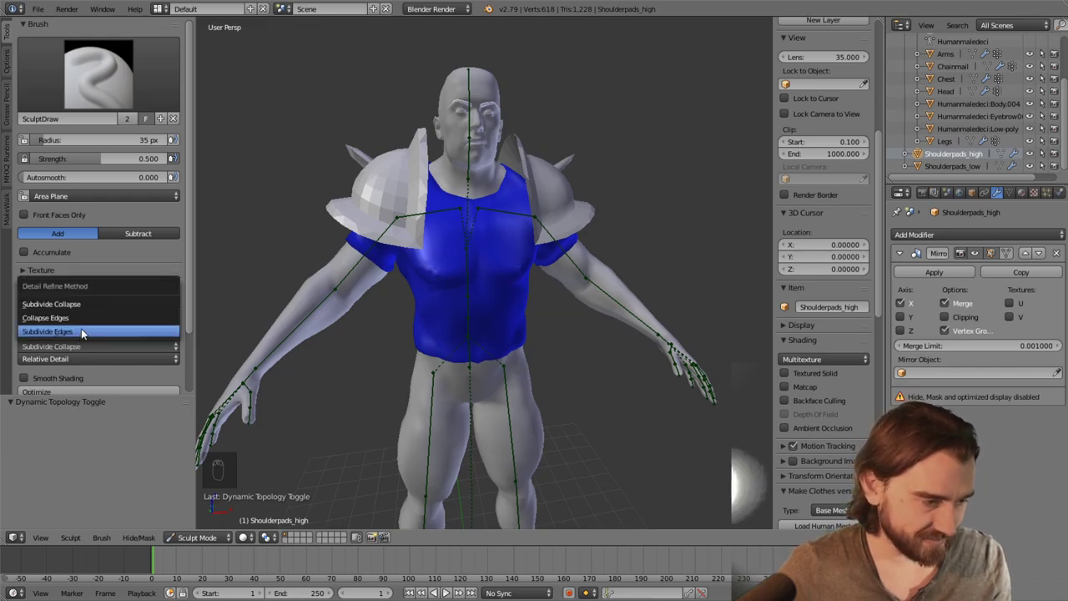
{"action": "left_click", "coordinate": [81, 330]}
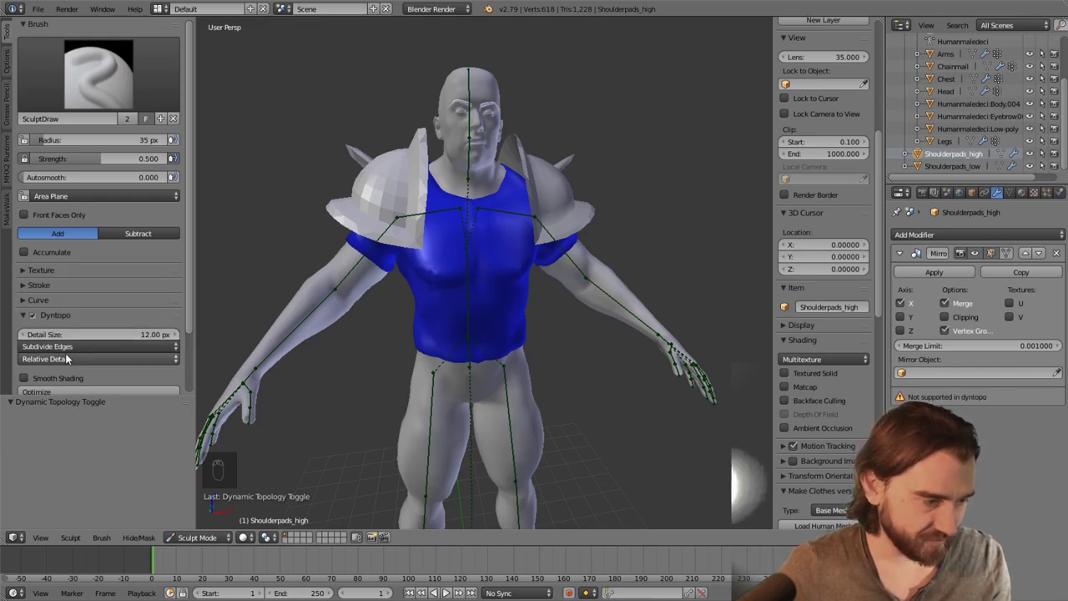
{"action": "left_click", "coordinate": [114, 333]}
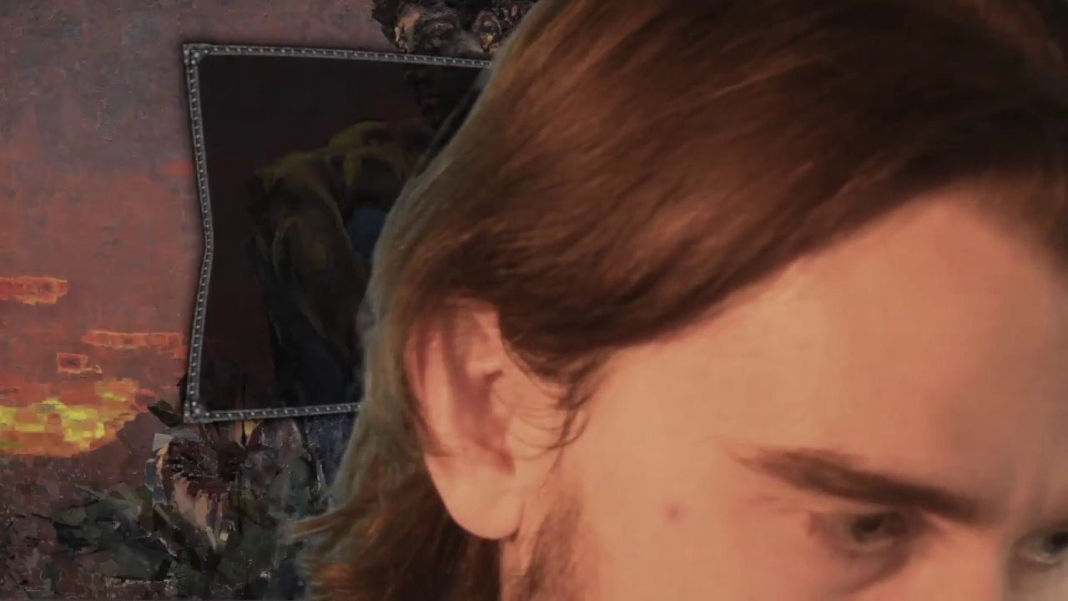
{"action": "type", "text": "3"}
{"action": "key", "text": "Return"}
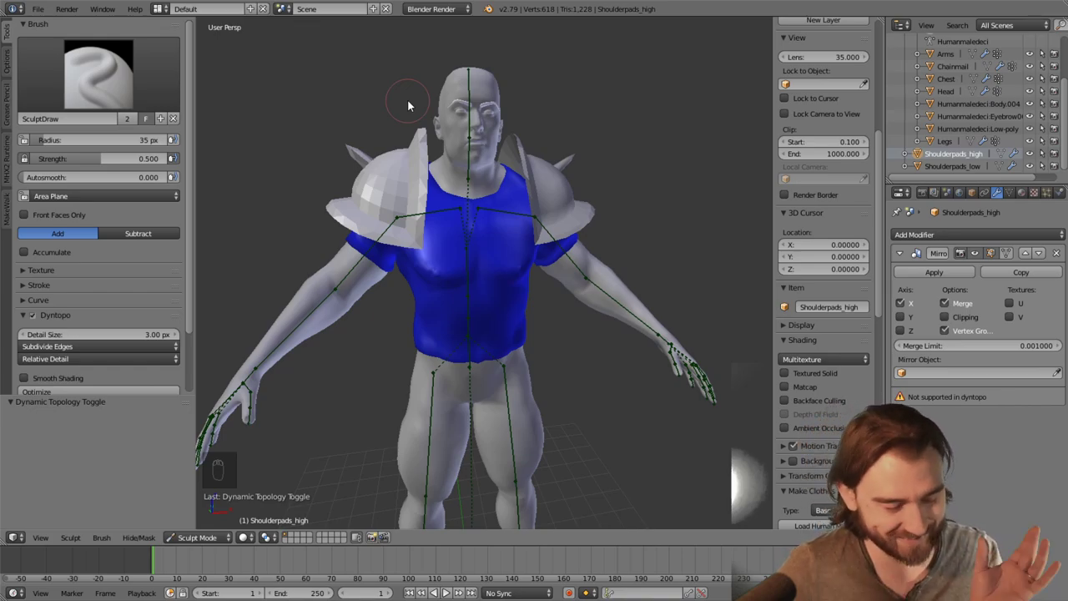
Choose the Orb_Flatten_EdgeProtect brush for sculpting the shoulder pad rim above the upper arm
{"action": "scroll", "coordinate": [449, 111], "scroll_direction": "up", "scroll_amount": 2}
{"action": "scroll", "coordinate": [449, 111], "scroll_direction": "up", "scroll_amount": 2}
{"action": "mouse_move", "coordinate": [432, 114]}
{"action": "middle_mouse_down"}
{"action": "mouse_move", "coordinate": [443, 137]}
{"action": "mouse_move", "coordinate": [508, 178]}
{"action": "mouse_move", "coordinate": [480, 142]}
{"action": "mouse_move", "coordinate": [499, 218]}
{"action": "mouse_move", "coordinate": [545, 258]}
{"action": "mouse_move", "coordinate": [534, 188]}
{"action": "middle_mouse_up"}
{"action": "scroll", "coordinate": [470, 153], "scroll_direction": "up", "scroll_amount": 2}
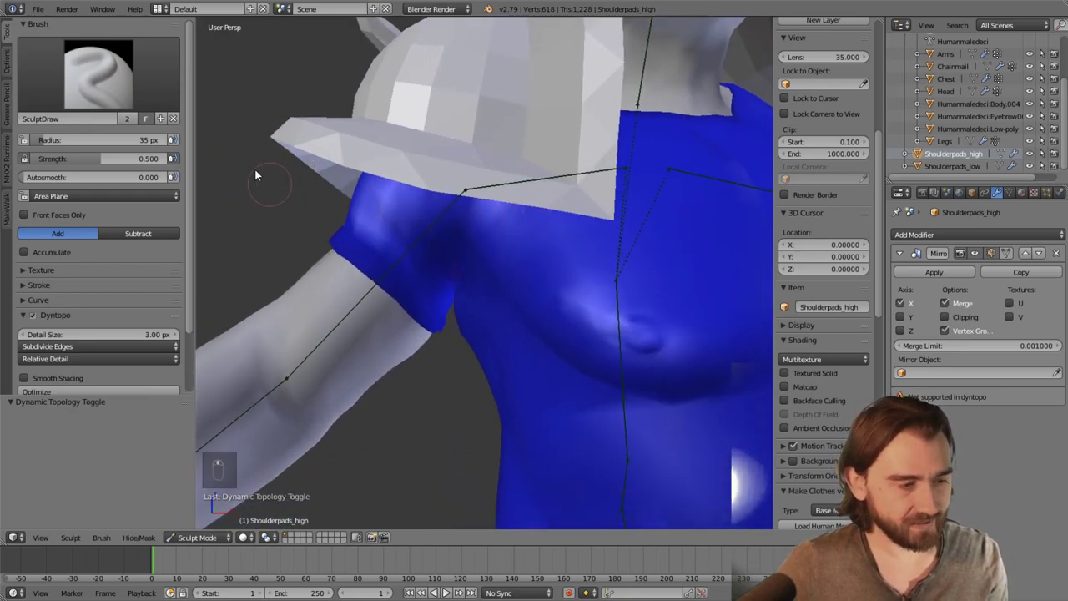
{"action": "left_click", "coordinate": [125, 82]}
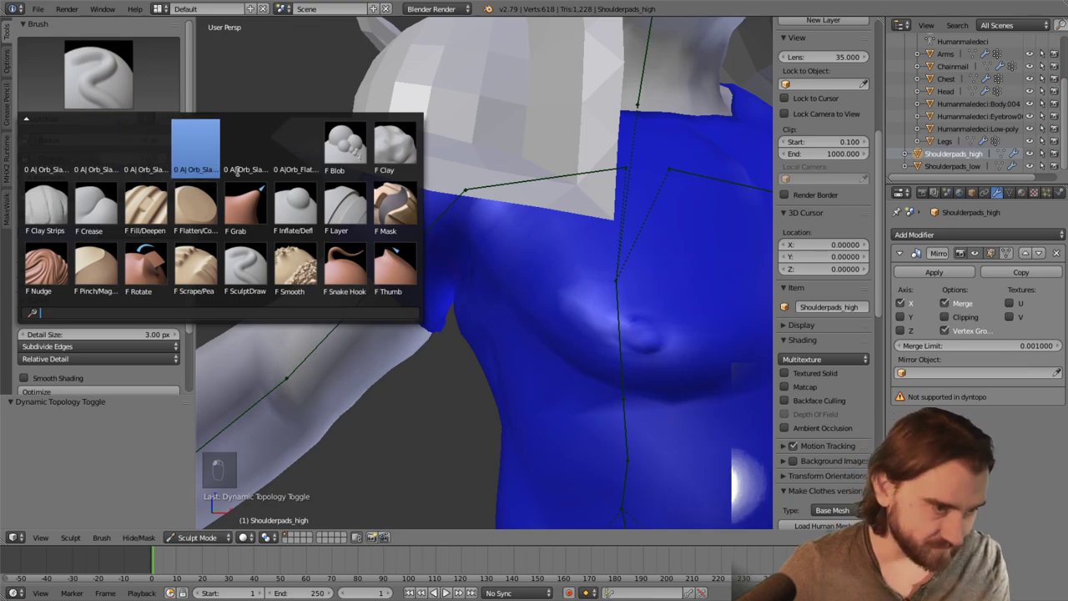
{"action": "left_click", "coordinate": [301, 143]}
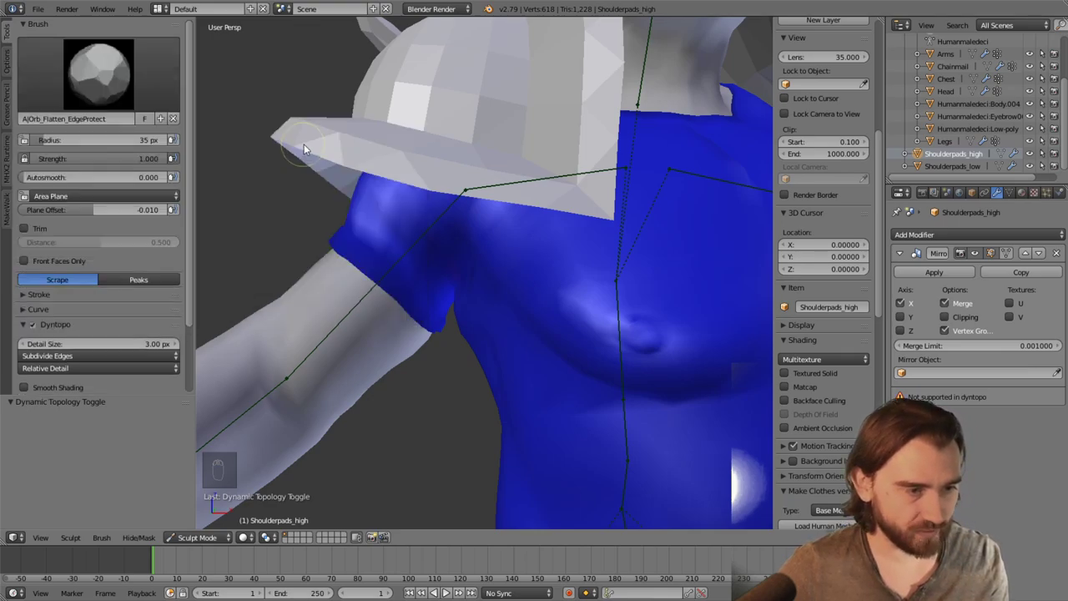
Reduce the brush strength to 0.697 and flatten the lower front edge of the shoulder pad rim, starting at the corner near the neck
{"action": "mouse_move", "coordinate": [304, 143]}
{"action": "middle_mouse_down"}
{"action": "mouse_move", "coordinate": [491, 126]}
{"action": "mouse_move", "coordinate": [488, 187]}
{"action": "mouse_move", "coordinate": [503, 217]}
{"action": "middle_mouse_up"}
{"action": "scroll", "coordinate": [515, 190], "scroll_direction": "up", "scroll_amount": 3}
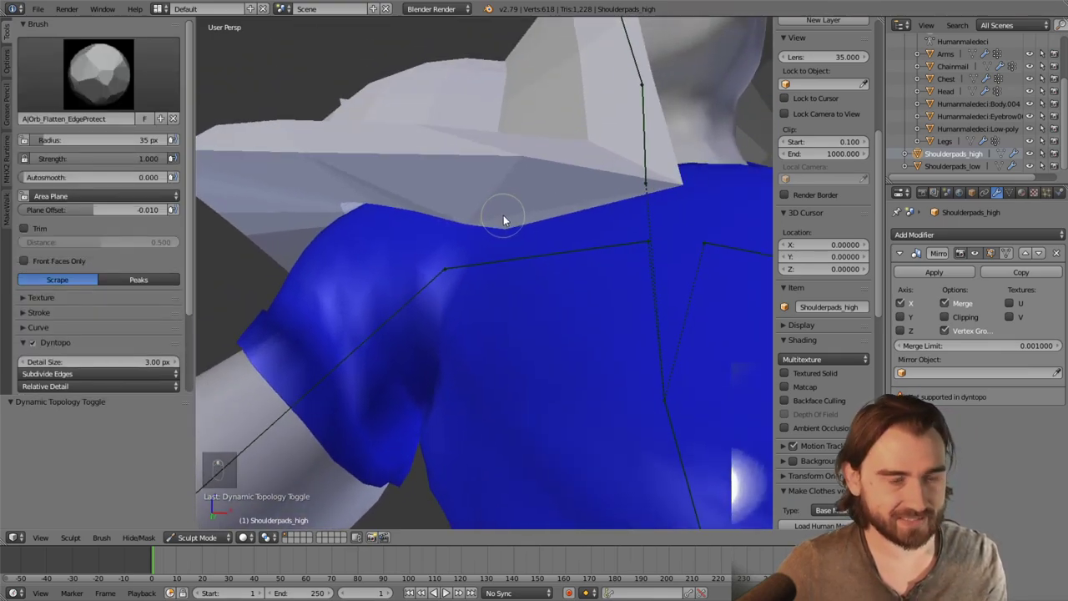
{"action": "left_click_drag", "start_coordinate": [679, 179], "coordinate": [565, 171]}
{"action": "key", "text": "ctrl+z"}
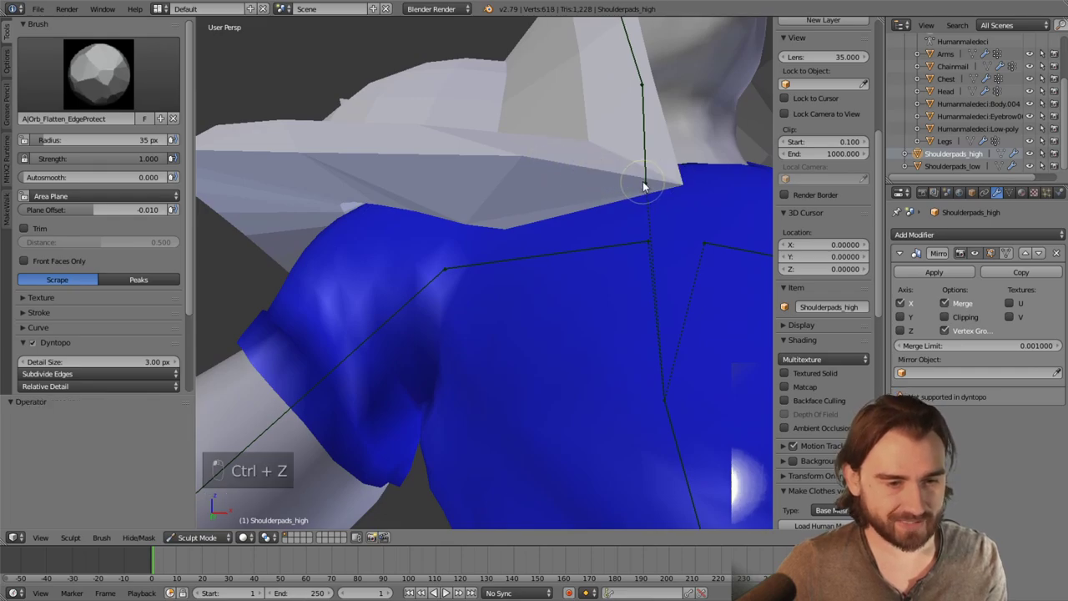
{"action": "left_click_drag", "start_coordinate": [150, 159], "coordinate": [106, 159]}
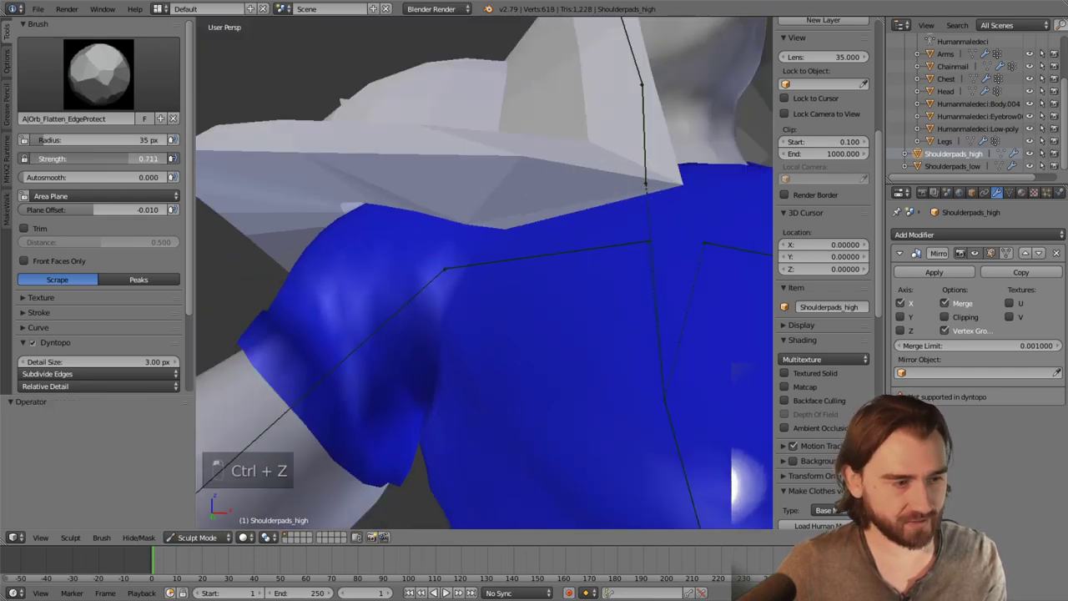
{"action": "mouse_move", "coordinate": [668, 181]}
{"action": "middle_mouse_down"}
{"action": "mouse_move", "coordinate": [629, 195]}
{"action": "mouse_move", "coordinate": [596, 188]}
{"action": "middle_mouse_up"}
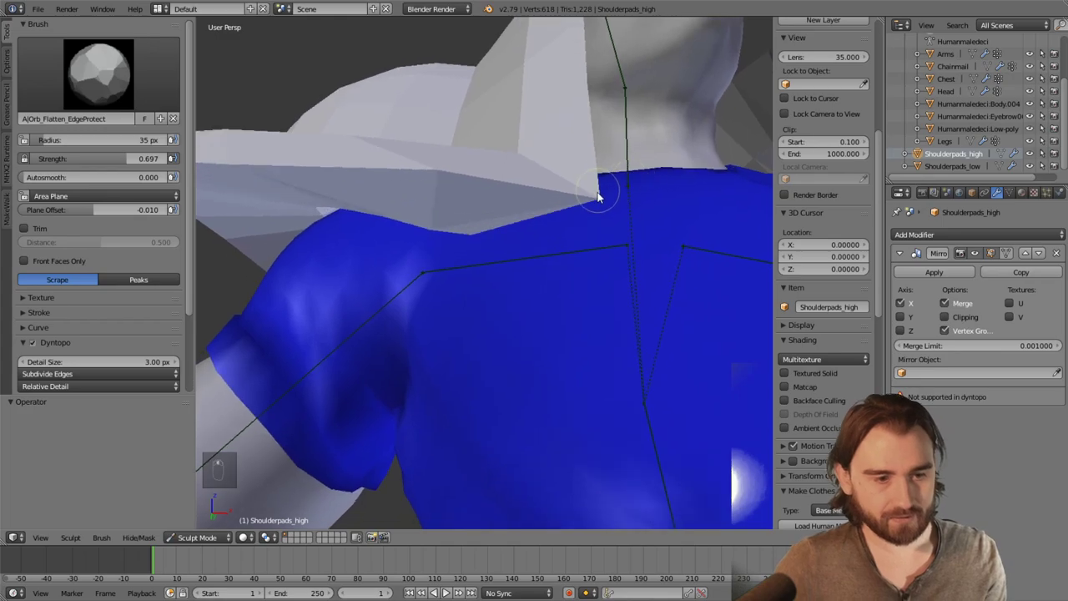
{"action": "left_click_drag", "start_coordinate": [597, 189], "coordinate": [521, 194]}
{"action": "left_click_drag", "start_coordinate": [420, 174], "coordinate": [309, 166]}
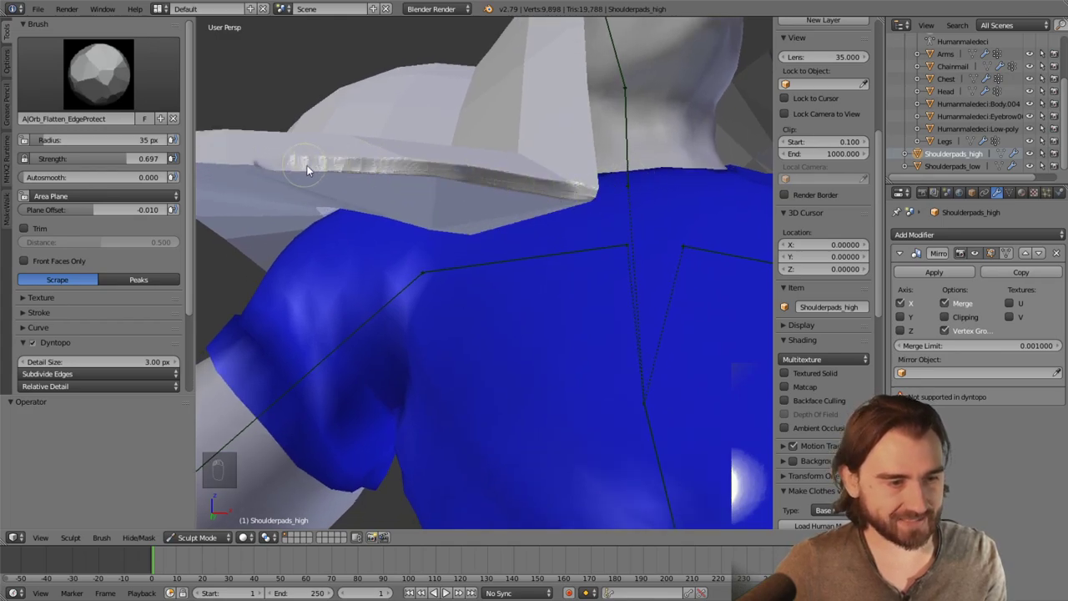
Try to extend the flattened front rim edge outward above the sleeve, then undo the strokes
{"action": "middle_click_drag", "start_coordinate": [309, 167], "coordinate": [477, 198], "text": "shift"}
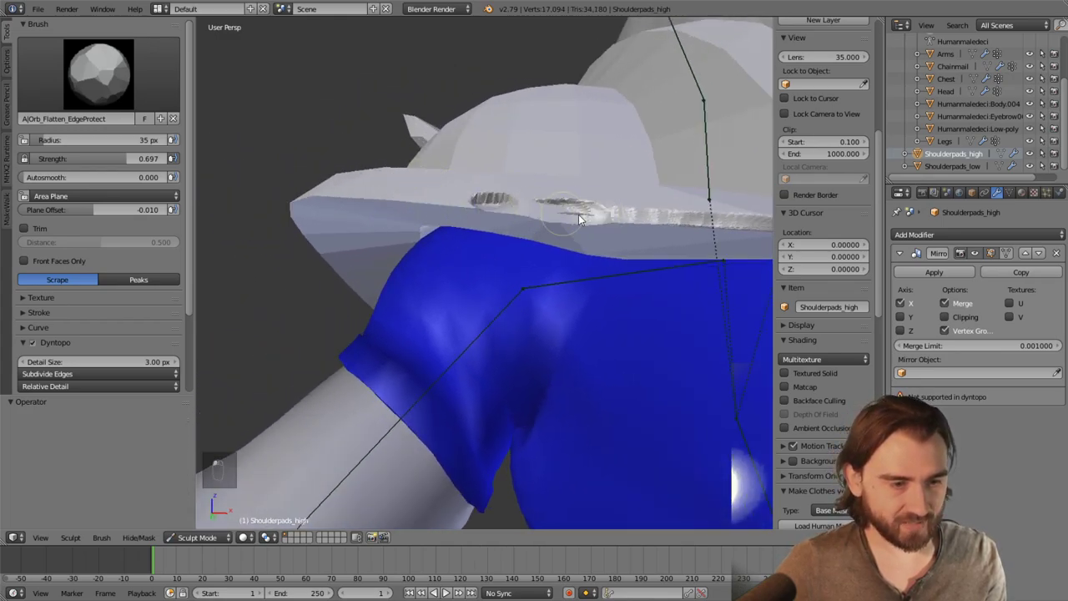
{"action": "middle_click_drag", "start_coordinate": [572, 210], "coordinate": [540, 175]}
{"action": "key", "text": "ctrl+z"}
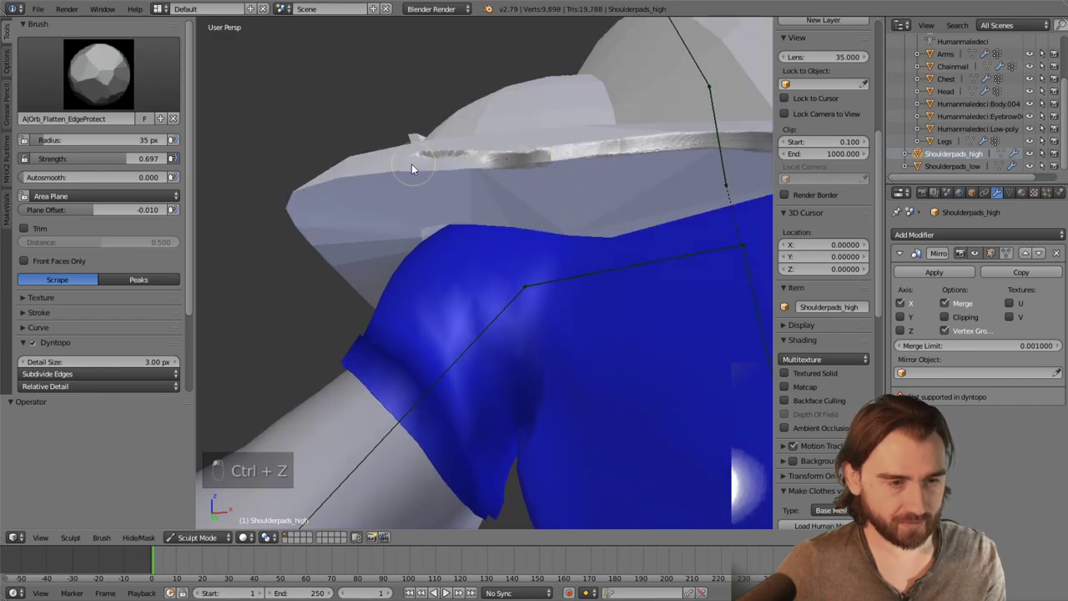
{"action": "mouse_move", "coordinate": [411, 169]}
{"action": "middle_mouse_down"}
{"action": "mouse_move", "coordinate": [476, 131]}
{"action": "mouse_move", "coordinate": [555, 108]}
{"action": "mouse_move", "coordinate": [556, 158]}
{"action": "mouse_move", "coordinate": [565, 151]}
{"action": "middle_mouse_up"}
{"action": "key", "text": "ctrl+z"}
Flatten the front edge of the shoulder pad rim outward from the chest side to above the sleeve
{"action": "left_click_drag", "start_coordinate": [556, 181], "coordinate": [465, 199]}
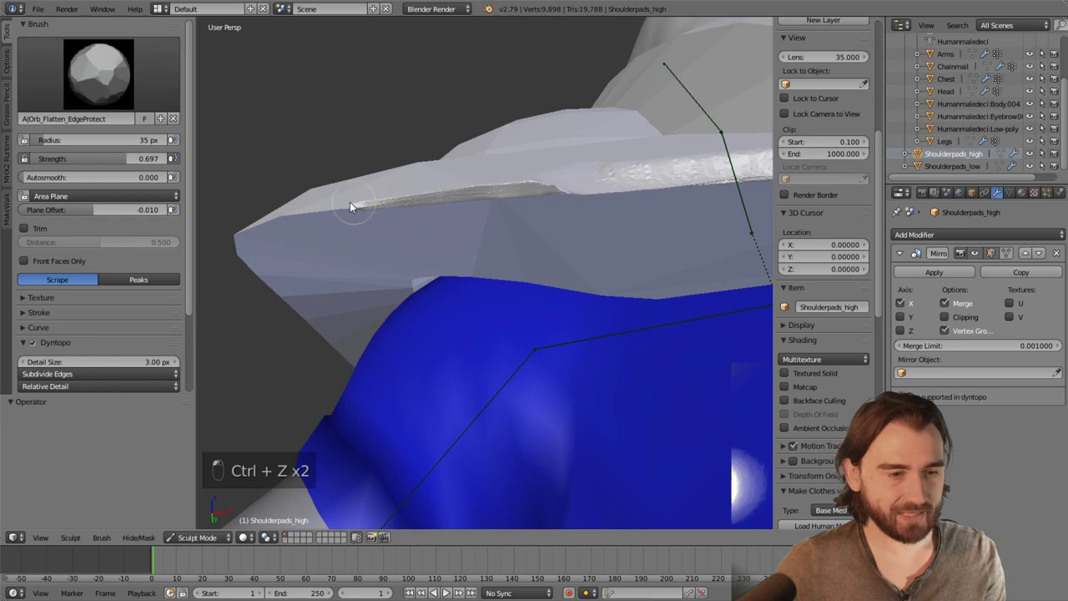
{"action": "mouse_move", "coordinate": [279, 211]}
{"action": "left_mouse_down"}
{"action": "mouse_move", "coordinate": [562, 183]}
{"action": "mouse_move", "coordinate": [275, 214]}
{"action": "left_mouse_up"}
{"action": "mouse_move", "coordinate": [275, 214]}
{"action": "middle_mouse_down"}
{"action": "mouse_move", "coordinate": [357, 219]}
{"action": "mouse_move", "coordinate": [544, 198]}
{"action": "middle_mouse_up"}
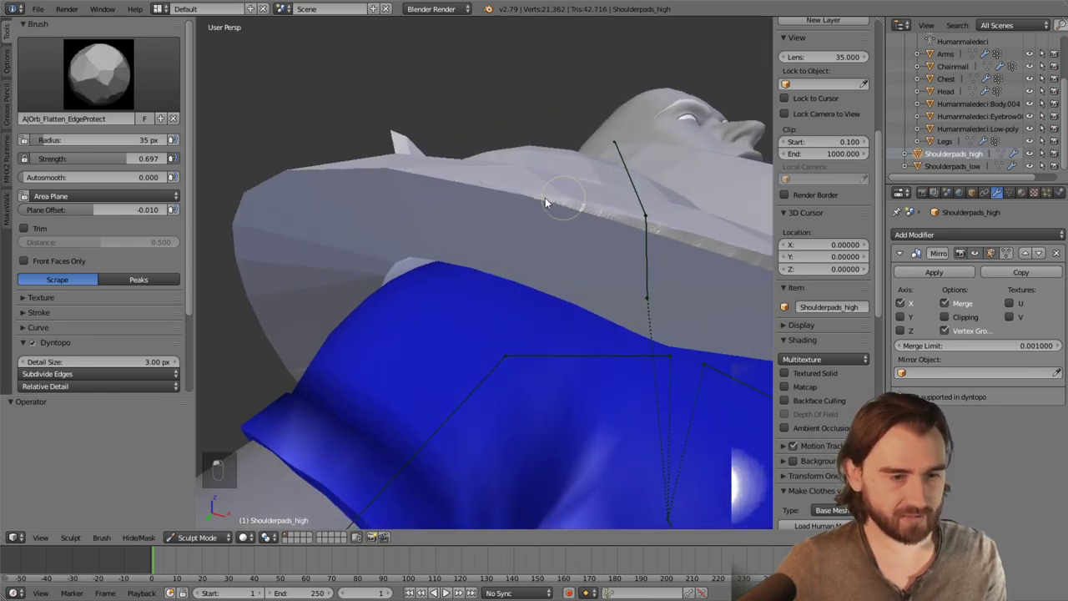
{"action": "left_click_drag", "start_coordinate": [545, 198], "coordinate": [357, 170]}
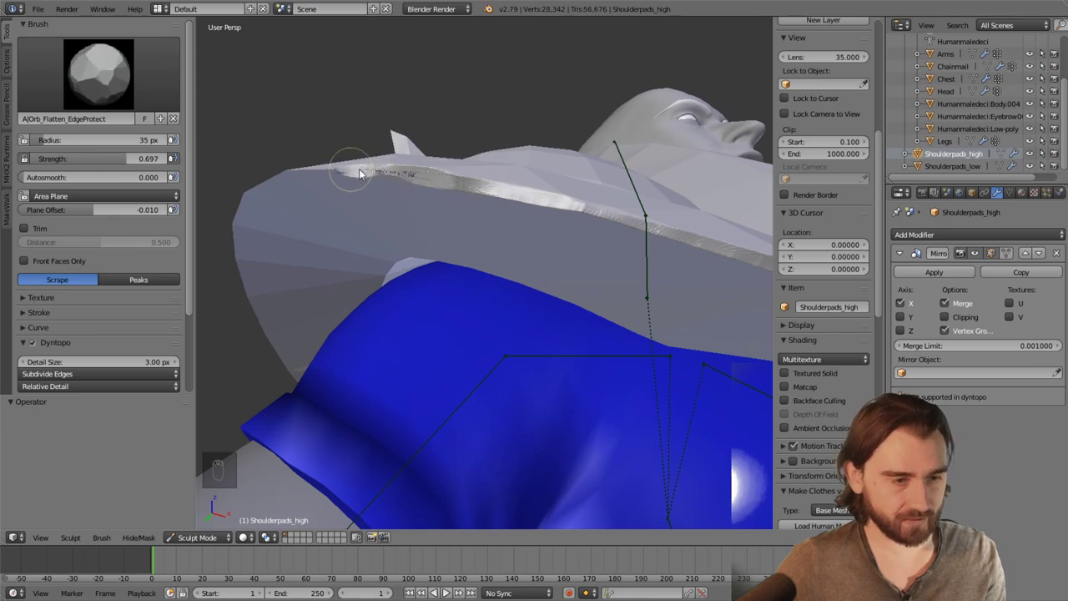
Flatten the rim's lower edge around the outer side of the shoulder pad above the upper arm
{"action": "middle_click_drag", "start_coordinate": [357, 171], "coordinate": [432, 192]}
{"action": "left_click_drag", "start_coordinate": [561, 212], "coordinate": [494, 192]}
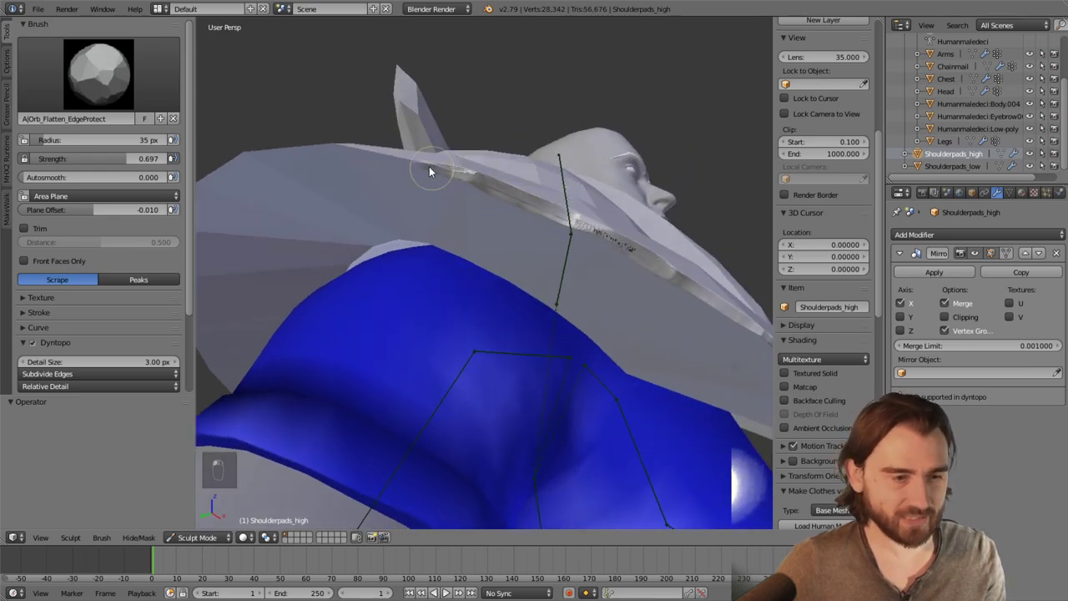
{"action": "left_click_drag", "start_coordinate": [463, 173], "coordinate": [620, 243]}
{"action": "mouse_move", "coordinate": [407, 158]}
{"action": "middle_mouse_down"}
{"action": "mouse_move", "coordinate": [453, 214]}
{"action": "mouse_move", "coordinate": [465, 203]}
{"action": "middle_mouse_up"}
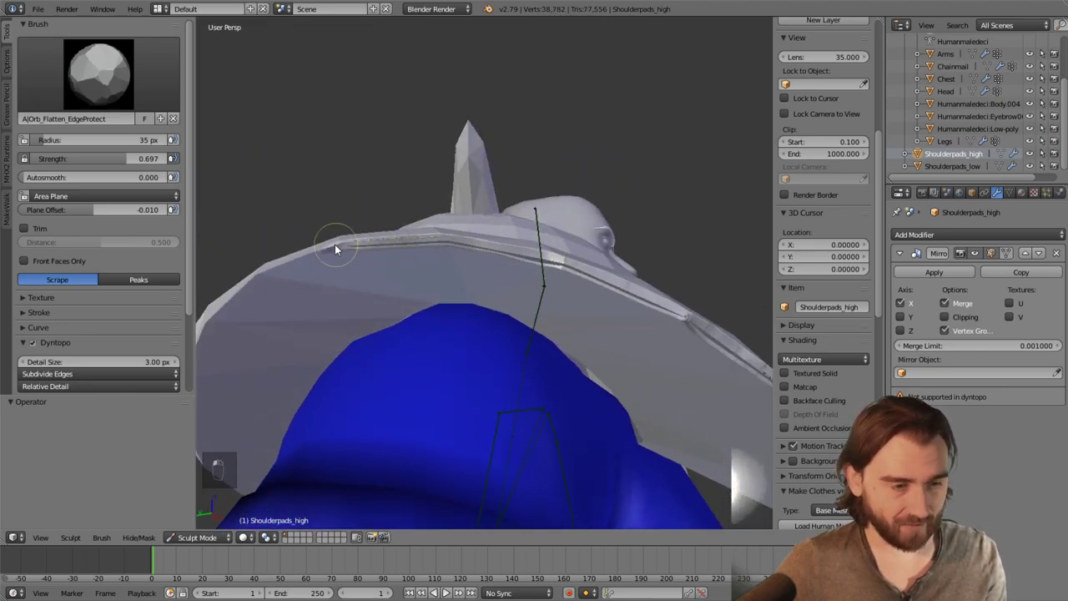
{"action": "middle_click_drag", "start_coordinate": [243, 310], "coordinate": [439, 279]}
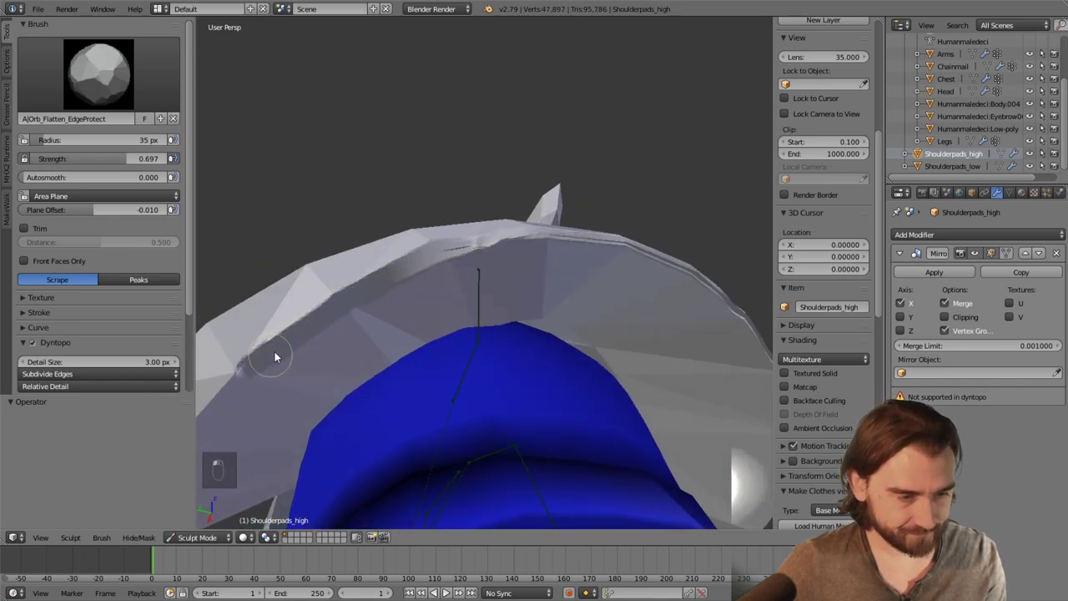
Flatten the underside edge of the rim around the rear of the shoulder pad to its back corner
{"action": "left_click_drag", "start_coordinate": [274, 351], "coordinate": [405, 259]}
{"action": "mouse_move", "coordinate": [405, 259]}
{"action": "middle_mouse_down"}
{"action": "mouse_move", "coordinate": [381, 317]}
{"action": "mouse_move", "coordinate": [482, 145]}
{"action": "middle_mouse_up"}
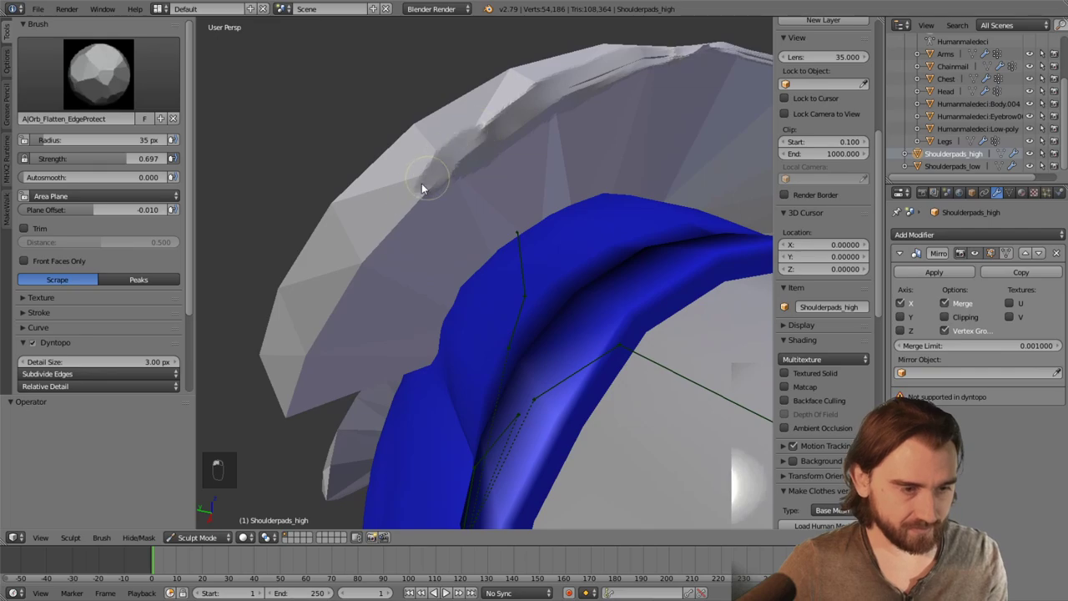
{"action": "mouse_move", "coordinate": [423, 186]}
{"action": "left_mouse_down"}
{"action": "mouse_move", "coordinate": [341, 278]}
{"action": "mouse_move", "coordinate": [305, 365]}
{"action": "left_mouse_up"}
{"action": "mouse_move", "coordinate": [304, 362]}
{"action": "middle_mouse_down"}
{"action": "mouse_move", "coordinate": [313, 346]}
{"action": "mouse_move", "coordinate": [374, 331]}
{"action": "middle_mouse_up"}
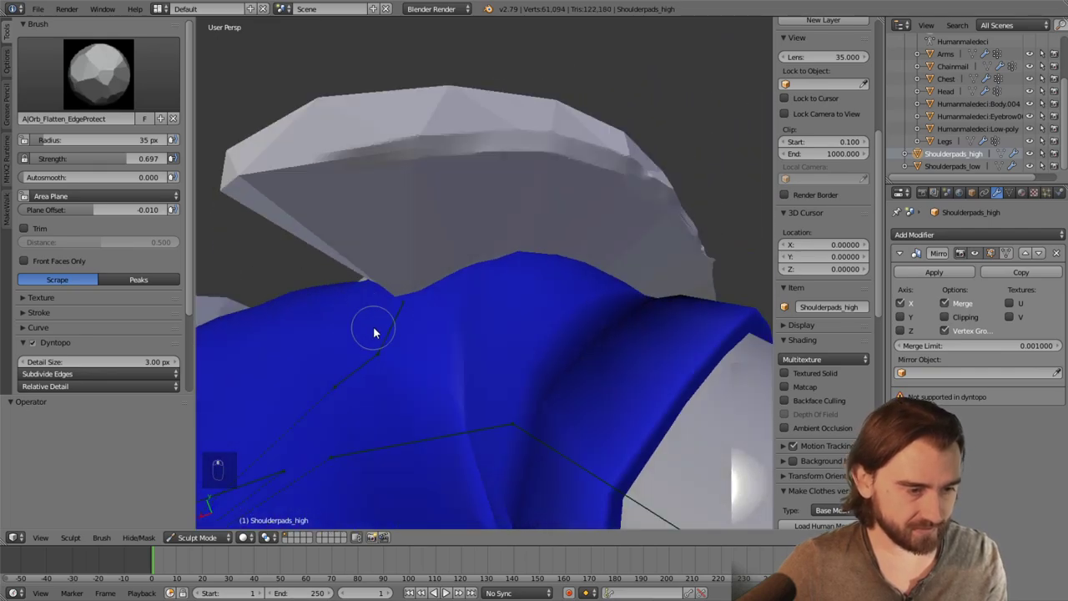
{"action": "left_click_drag", "start_coordinate": [413, 147], "coordinate": [233, 183]}
{"action": "mouse_move", "coordinate": [233, 182]}
{"action": "middle_mouse_down"}
{"action": "mouse_move", "coordinate": [298, 186]}
{"action": "mouse_move", "coordinate": [384, 233]}
{"action": "mouse_move", "coordinate": [432, 231]}
{"action": "mouse_move", "coordinate": [548, 257]}
{"action": "middle_mouse_up"}
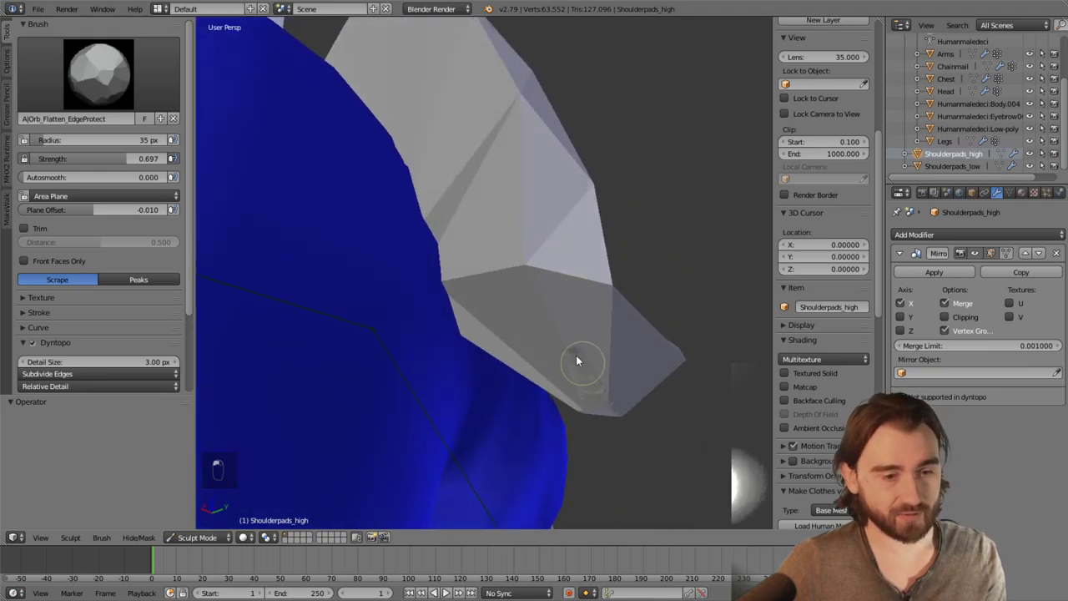
Flatten the back edge of the shoulder pad rim from the rear corner up along the shirt
{"action": "left_click_drag", "start_coordinate": [541, 90], "coordinate": [544, 87]}
{"action": "middle_click_drag", "start_coordinate": [544, 87], "coordinate": [482, 316]}
{"action": "left_click_drag", "start_coordinate": [479, 266], "coordinate": [439, 111]}
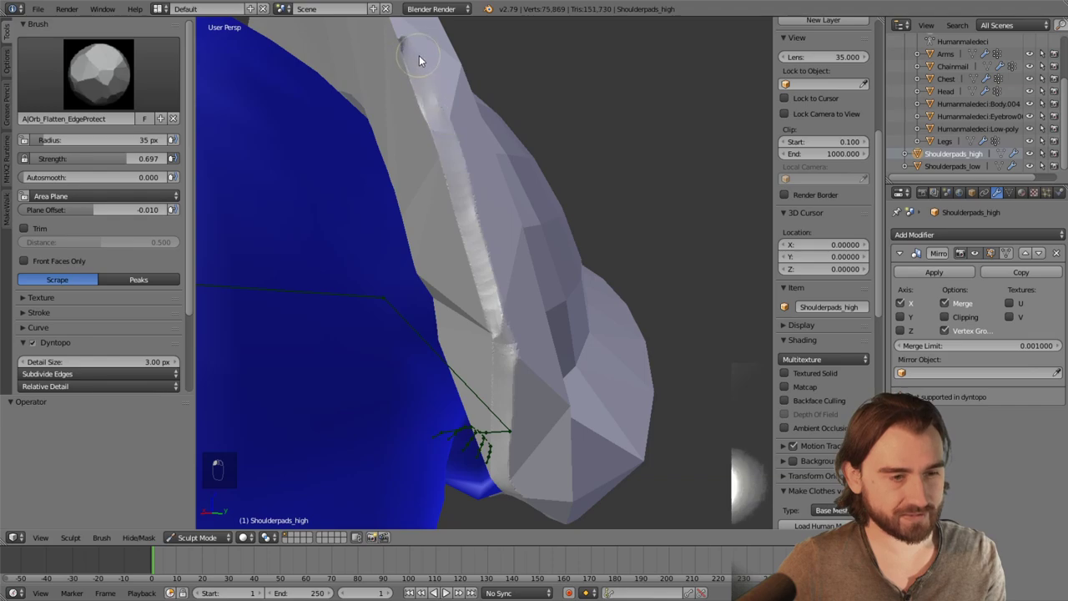
{"action": "middle_click_drag", "start_coordinate": [418, 55], "coordinate": [434, 172]}
Flatten the inner rim edge where it arches up from the back toward the neck
{"action": "left_click_drag", "start_coordinate": [443, 326], "coordinate": [351, 67]}
{"action": "middle_click_drag", "start_coordinate": [351, 67], "coordinate": [449, 203]}
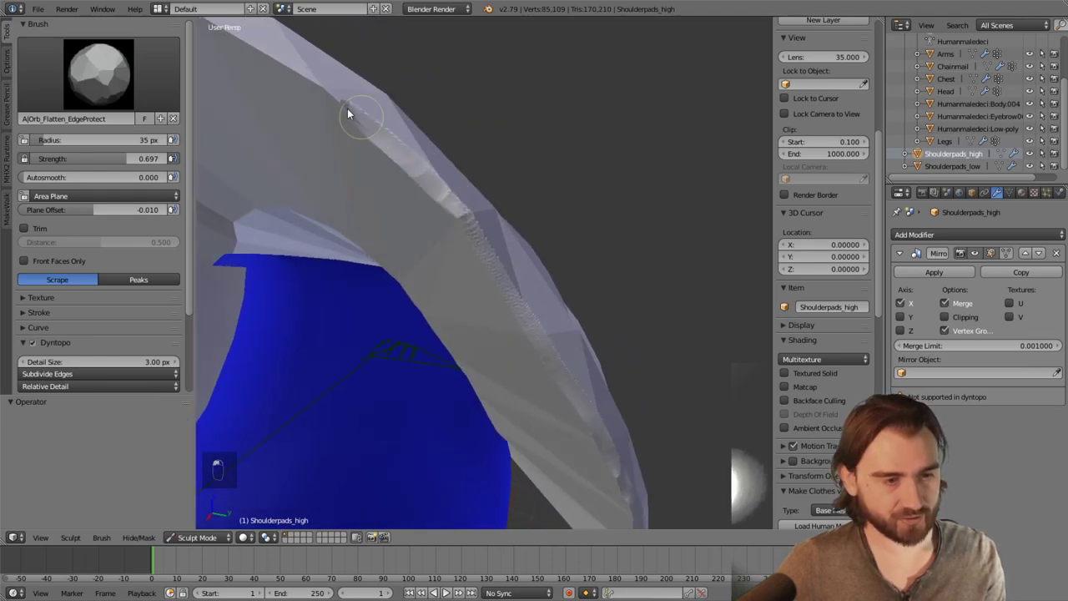
{"action": "middle_click_drag", "start_coordinate": [280, 61], "coordinate": [401, 232]}
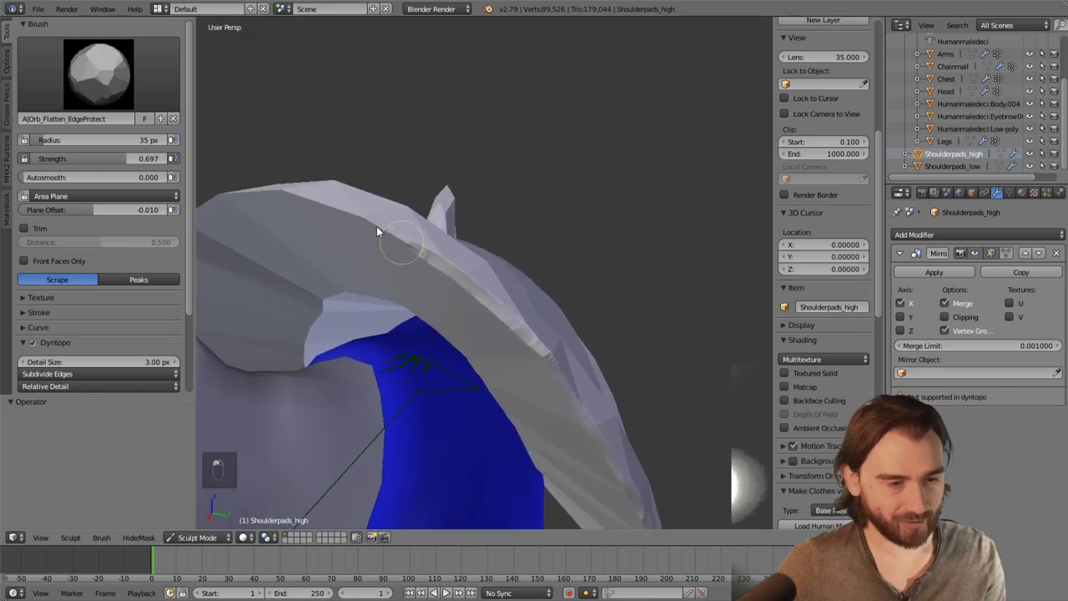
{"action": "left_click_drag", "start_coordinate": [377, 230], "coordinate": [285, 205]}
Try to flatten the top of the inner rim edge beside the neck, then undo the strokes
{"action": "middle_click_drag", "start_coordinate": [235, 198], "coordinate": [538, 234]}
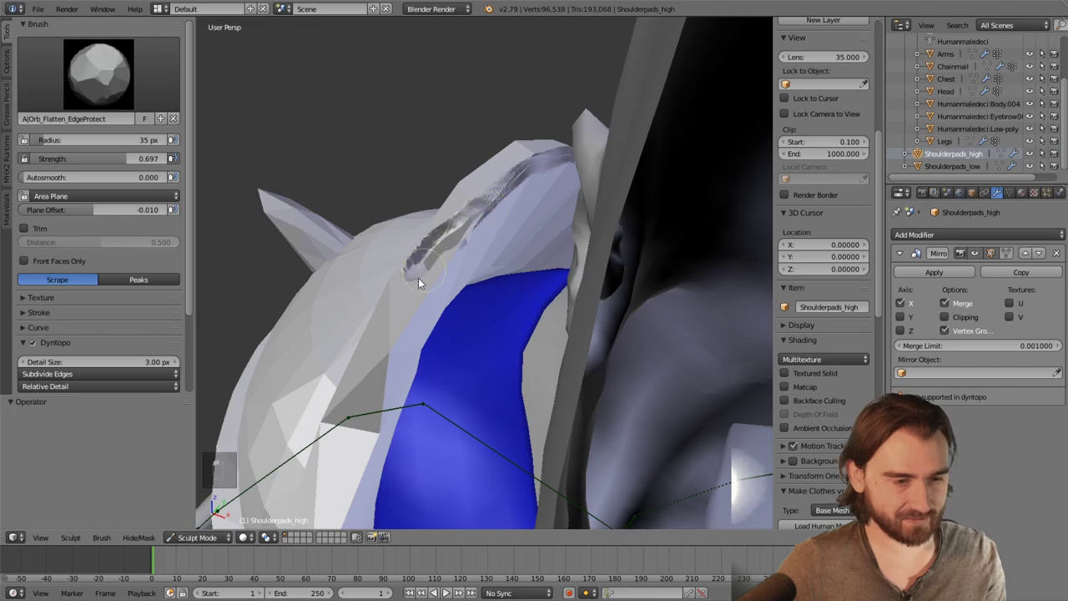
{"action": "left_click_drag", "start_coordinate": [418, 282], "coordinate": [495, 281]}
{"action": "mouse_move", "coordinate": [495, 281]}
{"action": "middle_mouse_down"}
{"action": "mouse_move", "coordinate": [556, 310]}
{"action": "mouse_move", "coordinate": [555, 275]}
{"action": "mouse_move", "coordinate": [505, 226]}
{"action": "mouse_move", "coordinate": [506, 208]}
{"action": "middle_mouse_up"}
{"action": "key", "text": "ctrl+z"}
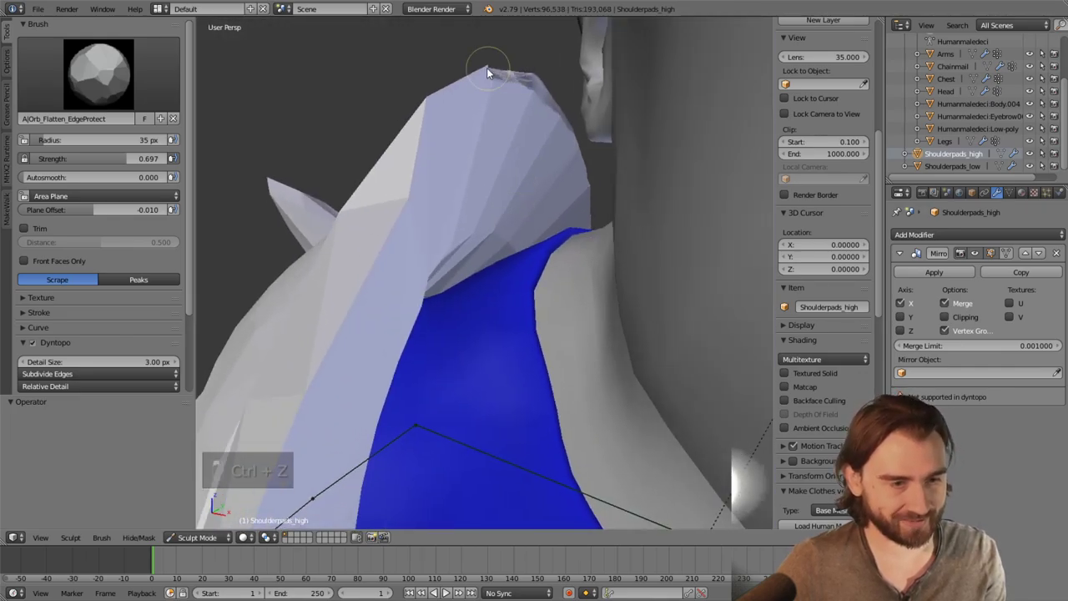
{"action": "left_click_drag", "start_coordinate": [487, 68], "coordinate": [451, 92]}
{"action": "left_click_drag", "start_coordinate": [402, 171], "coordinate": [386, 197]}
{"action": "mouse_move", "coordinate": [400, 200]}
{"action": "middle_mouse_down"}
{"action": "mouse_move", "coordinate": [465, 198]}
{"action": "mouse_move", "coordinate": [463, 184]}
{"action": "middle_mouse_up"}
{"action": "middle_click_drag", "start_coordinate": [415, 53], "coordinate": [433, 124]}
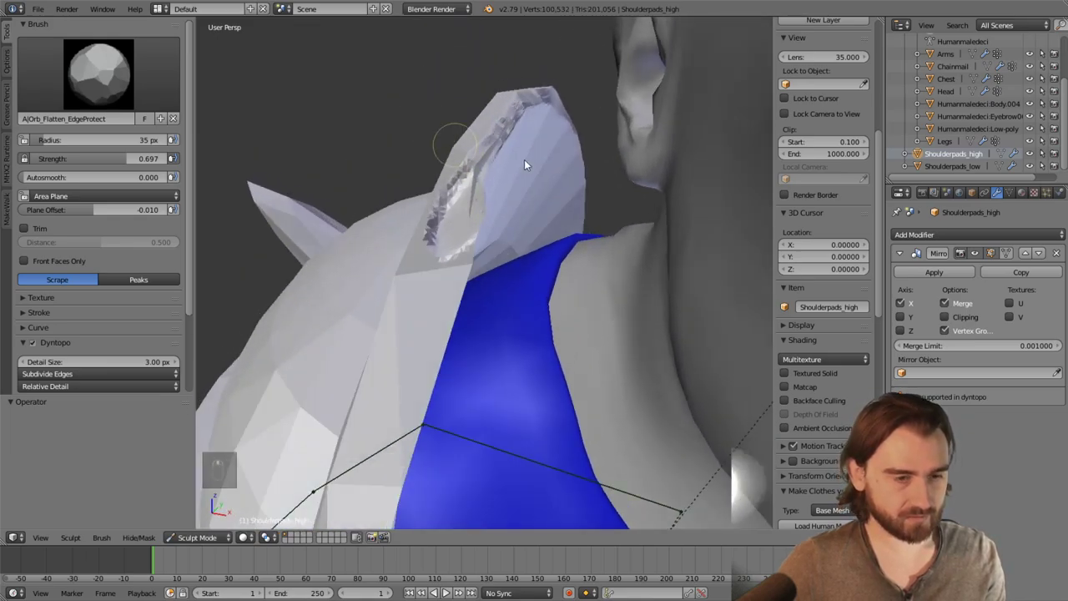
{"action": "key", "text": "ctrl+z"}
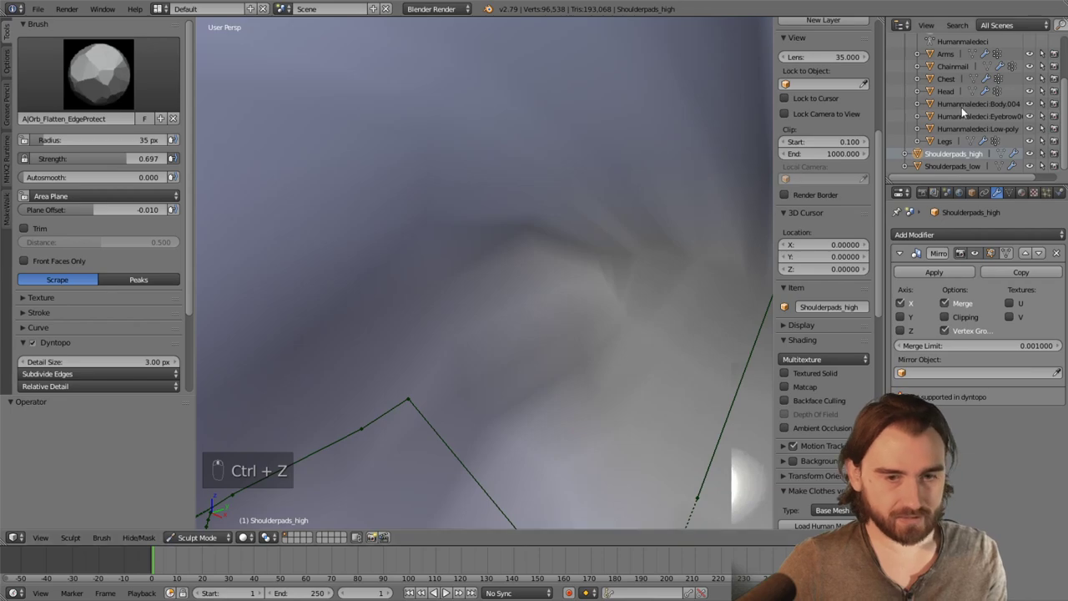
Hide the Head object and flatten the neck-side edge of the shoulder pad rim over its top toward the front
{"action": "scroll", "coordinate": [381, 164], "scroll_direction": "down", "scroll_amount": 5}
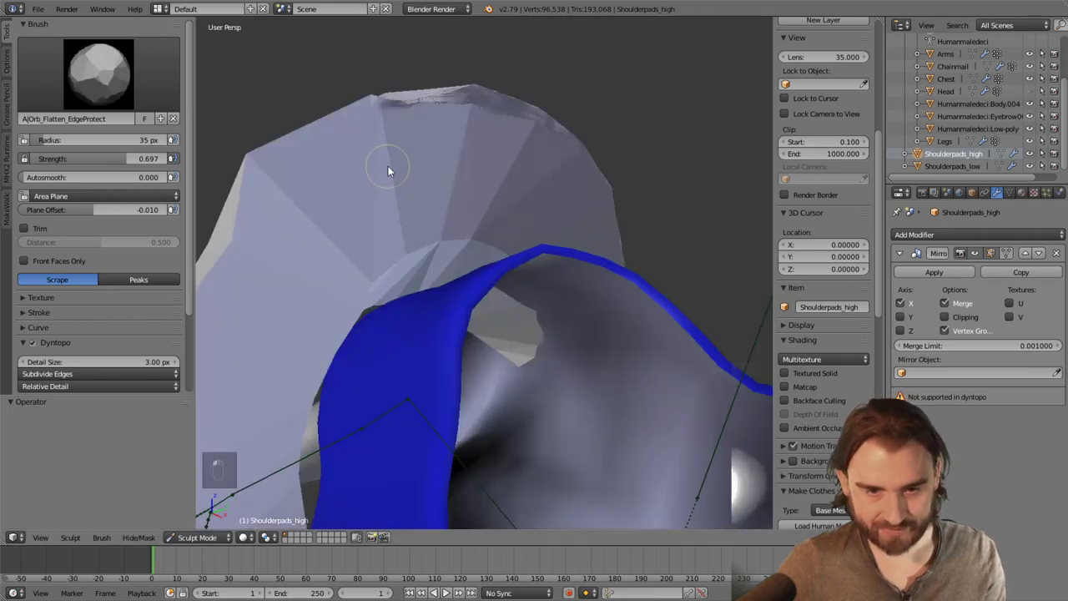
{"action": "middle_click_drag", "start_coordinate": [495, 181], "coordinate": [435, 200]}
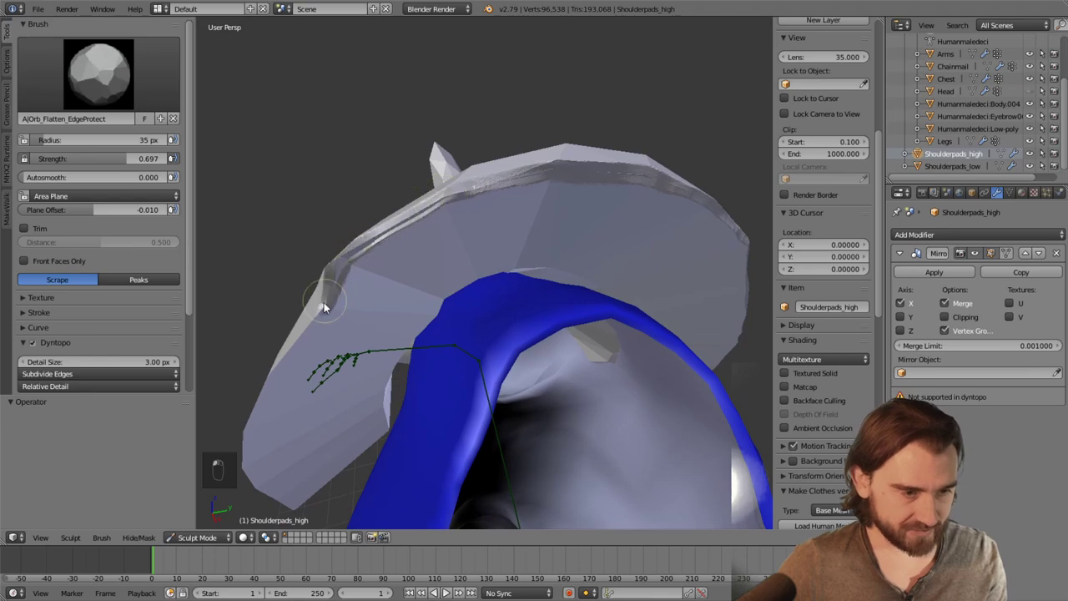
{"action": "left_click_drag", "start_coordinate": [323, 302], "coordinate": [379, 293]}
{"action": "middle_click_drag", "start_coordinate": [379, 293], "coordinate": [551, 114]}
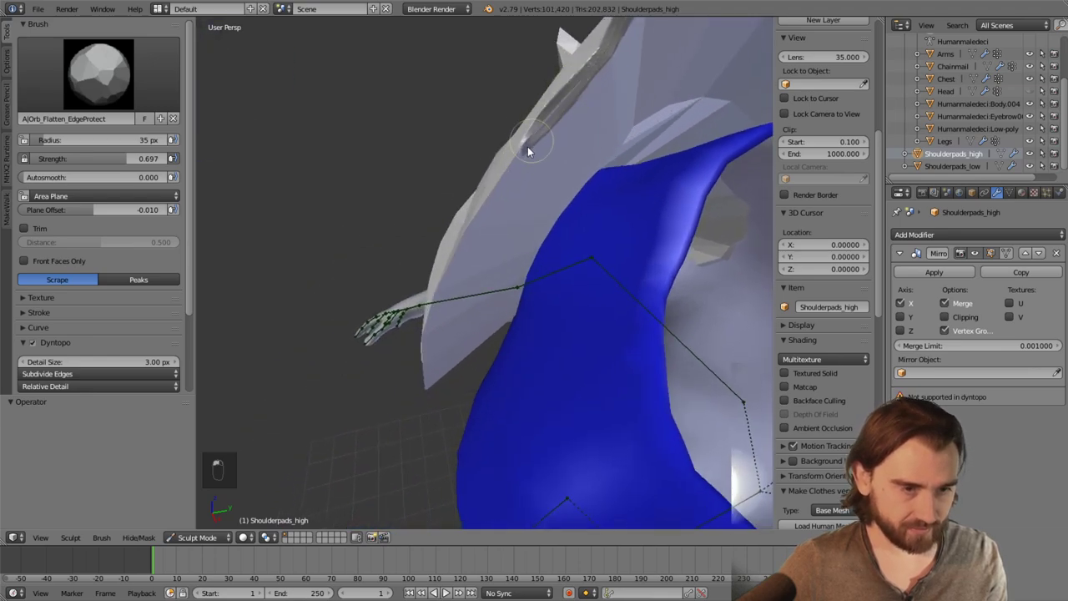
{"action": "left_click_drag", "start_coordinate": [498, 182], "coordinate": [503, 175]}
{"action": "mouse_move", "coordinate": [503, 175]}
{"action": "middle_mouse_down"}
{"action": "mouse_move", "coordinate": [538, 167]}
{"action": "mouse_move", "coordinate": [484, 169]}
{"action": "mouse_move", "coordinate": [487, 182]}
{"action": "middle_mouse_up"}
{"action": "scroll", "coordinate": [510, 165], "scroll_direction": "up", "scroll_amount": 3}
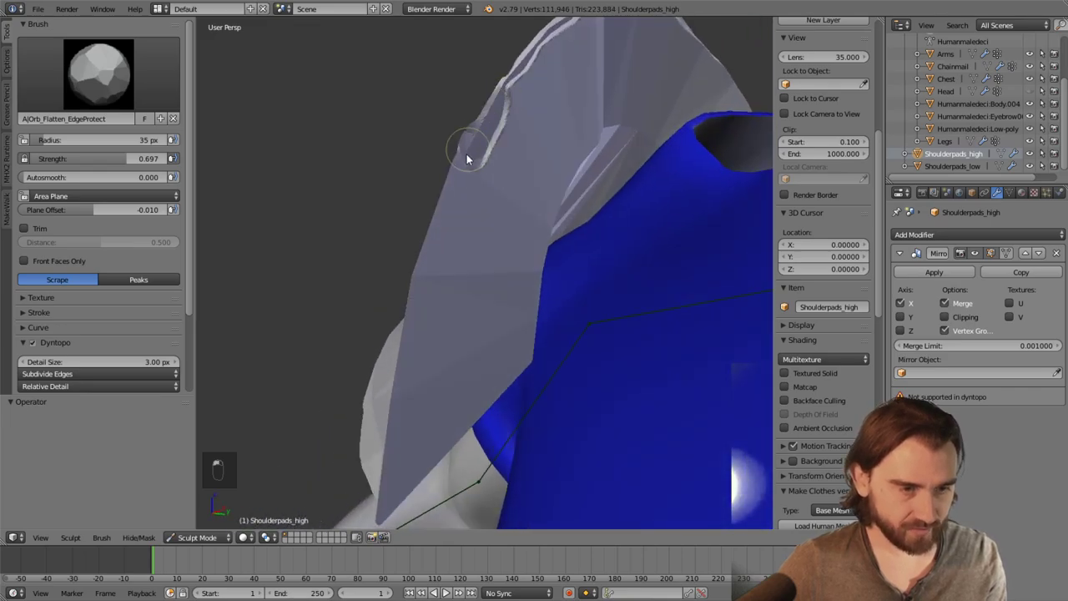
Try to flatten the inner rim edge downward along the front of the shoulder, then undo the stroke
{"action": "mouse_move", "coordinate": [466, 153]}
{"action": "left_mouse_down"}
{"action": "mouse_move", "coordinate": [436, 202]}
{"action": "mouse_move", "coordinate": [430, 251]}
{"action": "left_mouse_up"}
{"action": "middle_click_drag", "start_coordinate": [430, 250], "coordinate": [521, 230]}
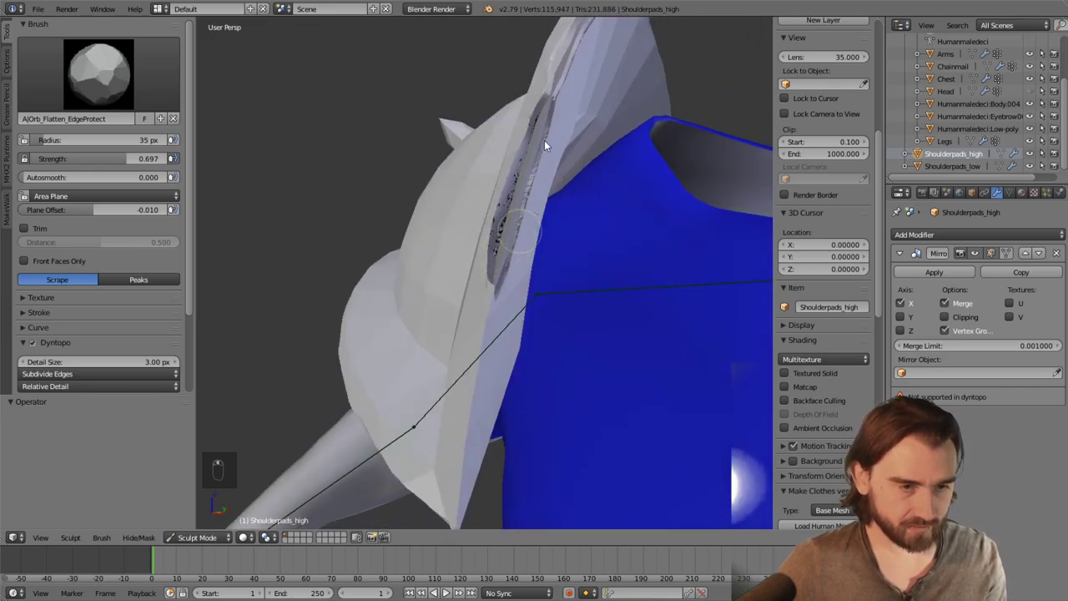
{"action": "key", "text": "ctrl+z"}
Flatten the inner rim edge down the front of the shoulder pad to its pointed front corner
{"action": "scroll", "coordinate": [557, 108], "scroll_direction": "up", "scroll_amount": 1}
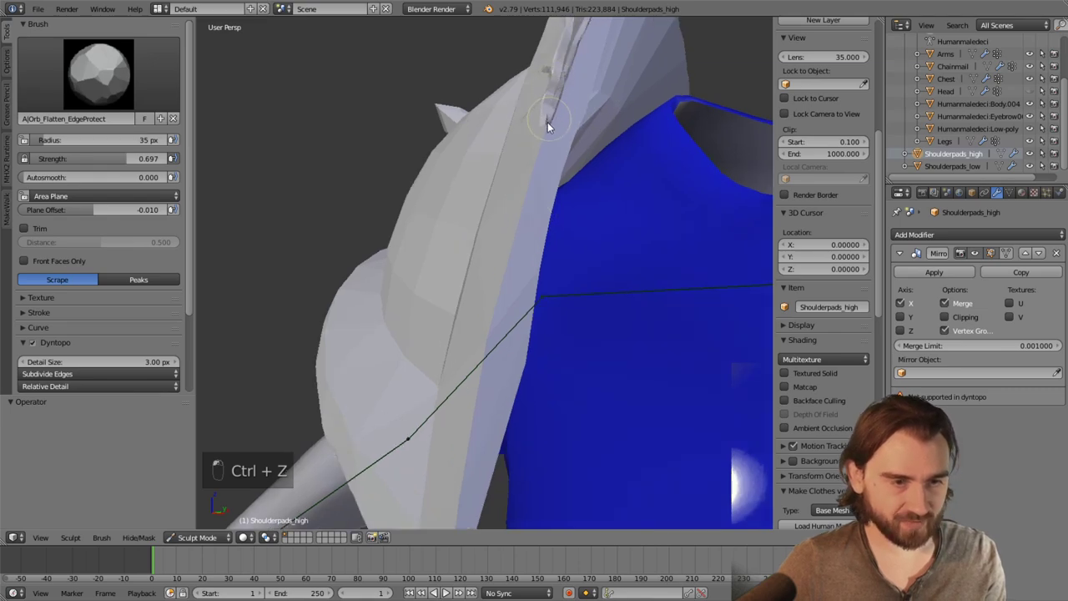
{"action": "left_click_drag", "start_coordinate": [518, 204], "coordinate": [498, 287]}
{"action": "mouse_move", "coordinate": [498, 287]}
{"action": "middle_mouse_down"}
{"action": "mouse_move", "coordinate": [501, 160]}
{"action": "mouse_move", "coordinate": [485, 118]}
{"action": "middle_mouse_up"}
{"action": "left_click_drag", "start_coordinate": [486, 118], "coordinate": [447, 365]}
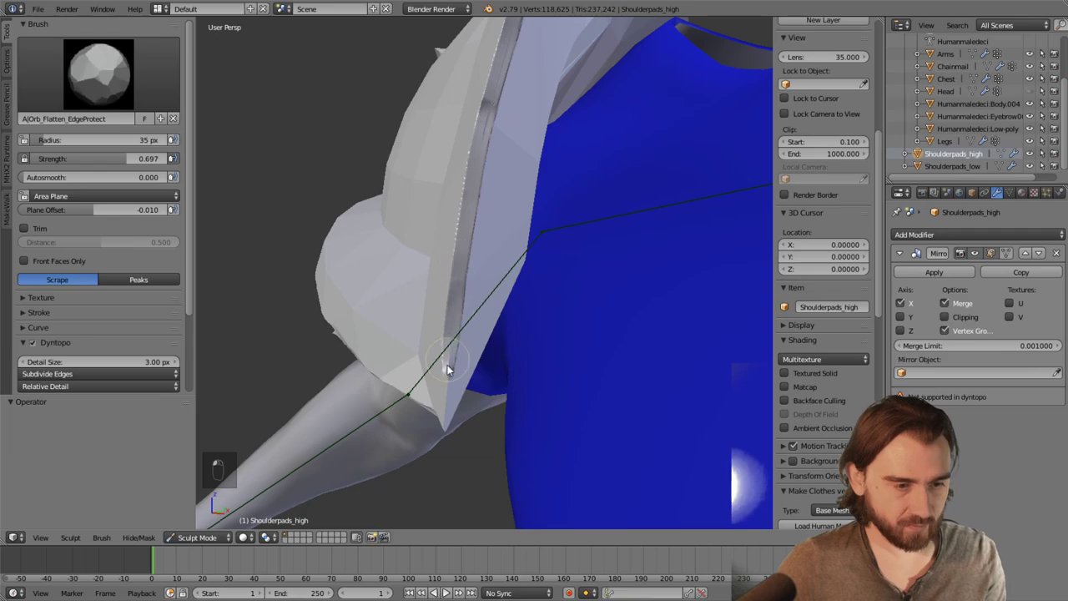
{"action": "scroll", "coordinate": [442, 427], "scroll_direction": "down", "scroll_amount": 3}
{"action": "middle_click_drag", "start_coordinate": [442, 426], "coordinate": [478, 336]}
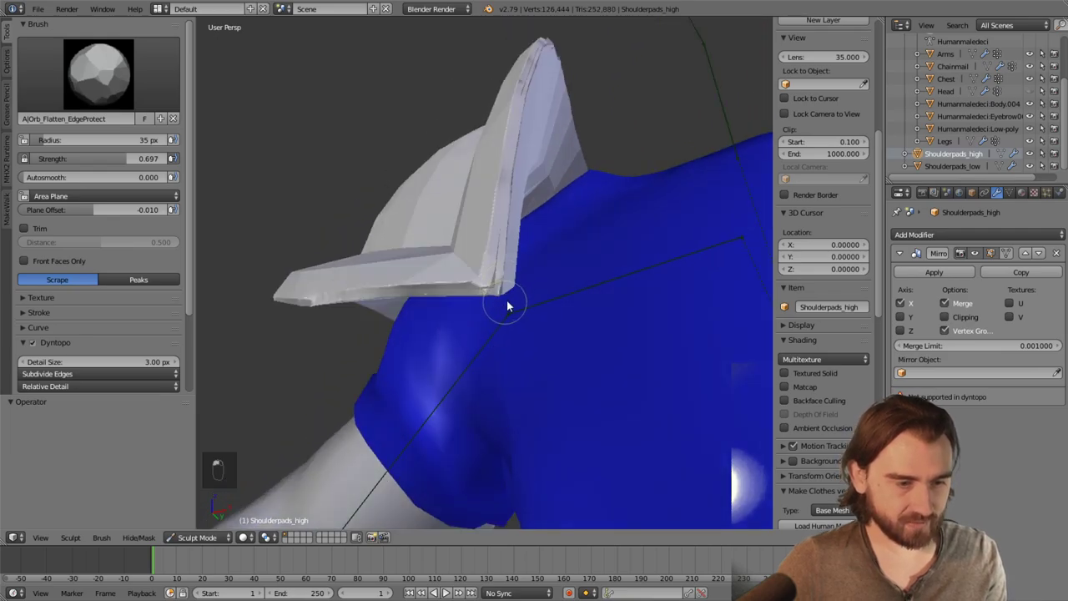
Try to flatten the outward-facing side of the rim at the front corner, then undo the stroke
{"action": "scroll", "coordinate": [553, 309], "scroll_direction": "up", "scroll_amount": 3}
{"action": "middle_click_drag", "start_coordinate": [506, 301], "coordinate": [495, 348]}
{"action": "scroll", "coordinate": [554, 313], "scroll_direction": "down", "scroll_amount": 2}
{"action": "scroll", "coordinate": [568, 322], "scroll_direction": "down", "scroll_amount": 3}
{"action": "scroll", "coordinate": [472, 310], "scroll_direction": "up", "scroll_amount": 2}
{"action": "scroll", "coordinate": [609, 286], "scroll_direction": "up", "scroll_amount": 4}
{"action": "scroll", "coordinate": [610, 283], "scroll_direction": "down", "scroll_amount": 5}
{"action": "scroll", "coordinate": [444, 311], "scroll_direction": "up", "scroll_amount": 3}
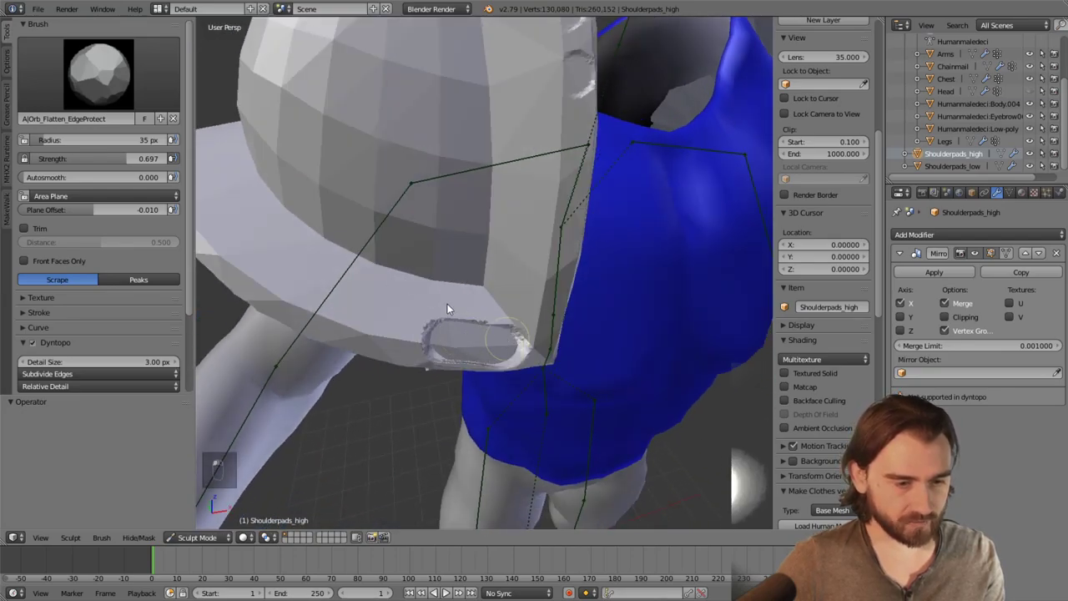
{"action": "key", "text": "ctrl+z"}
Set the flatten brush strength to 0.365 and flatten the lower front edge of the shoulder pad rim near its corner
{"action": "left_click_drag", "start_coordinate": [154, 159], "coordinate": [104, 159]}
{"action": "scroll", "coordinate": [509, 332], "scroll_direction": "up", "scroll_amount": 2}
{"action": "mouse_move", "coordinate": [510, 332]}
{"action": "middle_mouse_down", "text": "shift"}
{"action": "mouse_move", "coordinate": [511, 279]}
{"action": "mouse_move", "coordinate": [514, 327]}
{"action": "middle_mouse_up", "text": "shift"}
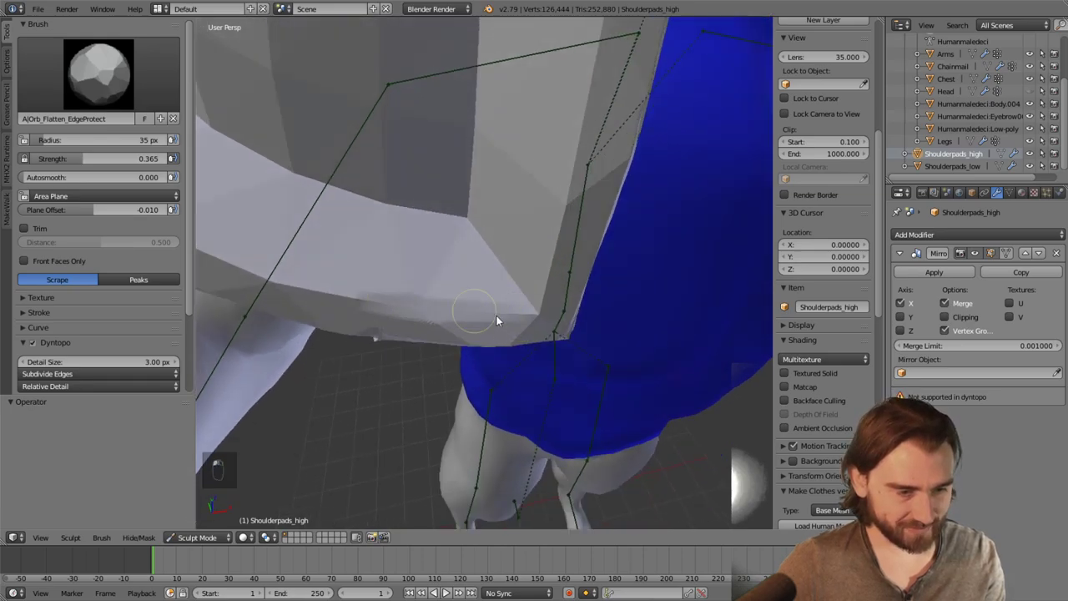
{"action": "middle_click_drag", "start_coordinate": [377, 305], "coordinate": [362, 267]}
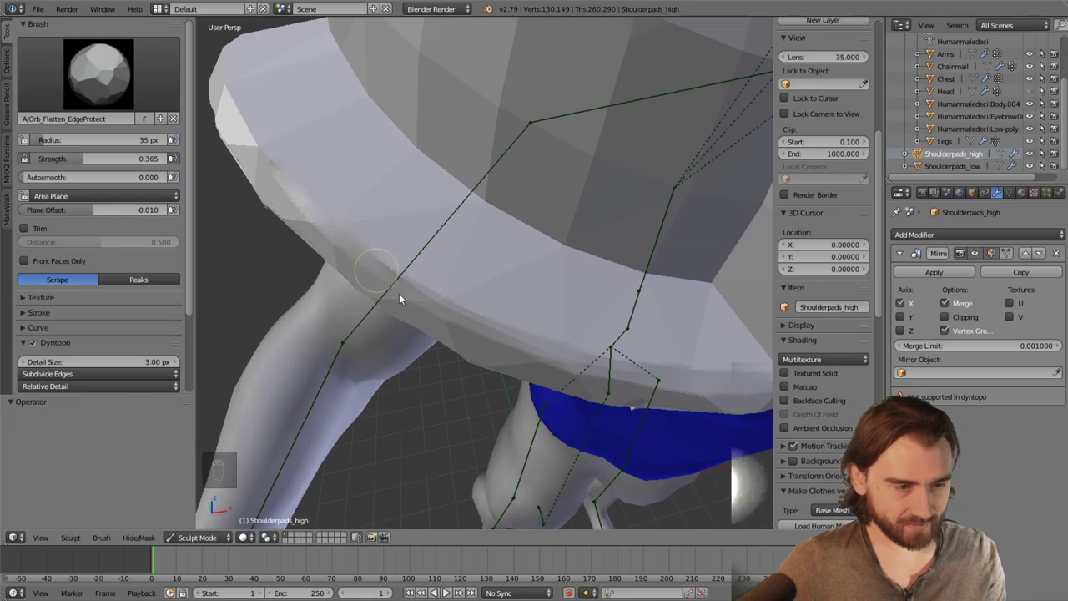
Flatten the lower outer edge of the shoulder pad rim around the arm side toward the back
{"action": "middle_click_drag", "start_coordinate": [374, 258], "coordinate": [494, 254]}
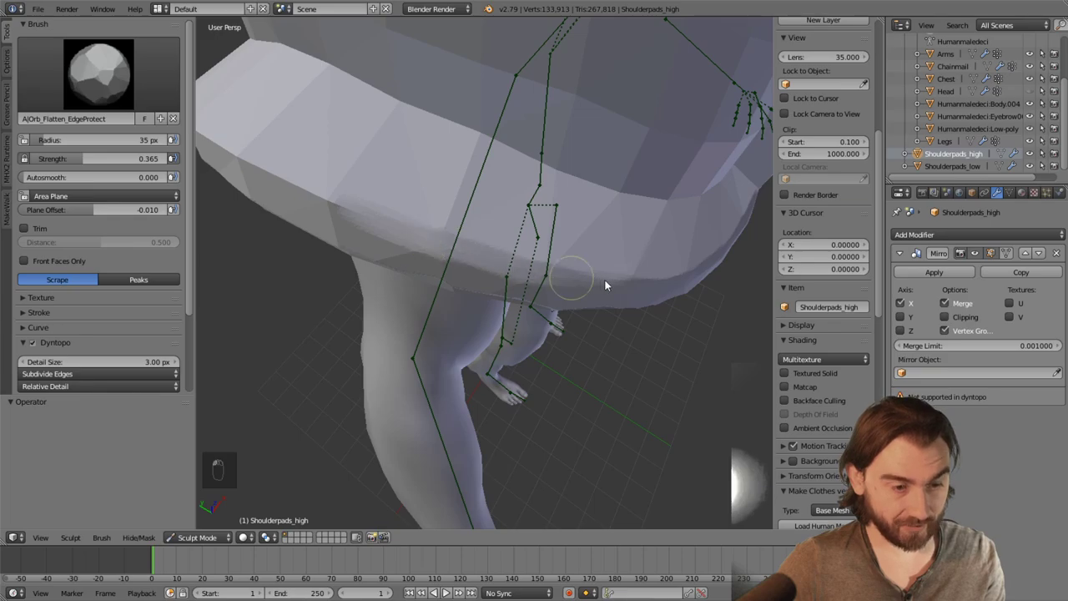
{"action": "middle_click_drag", "start_coordinate": [604, 279], "coordinate": [571, 242]}
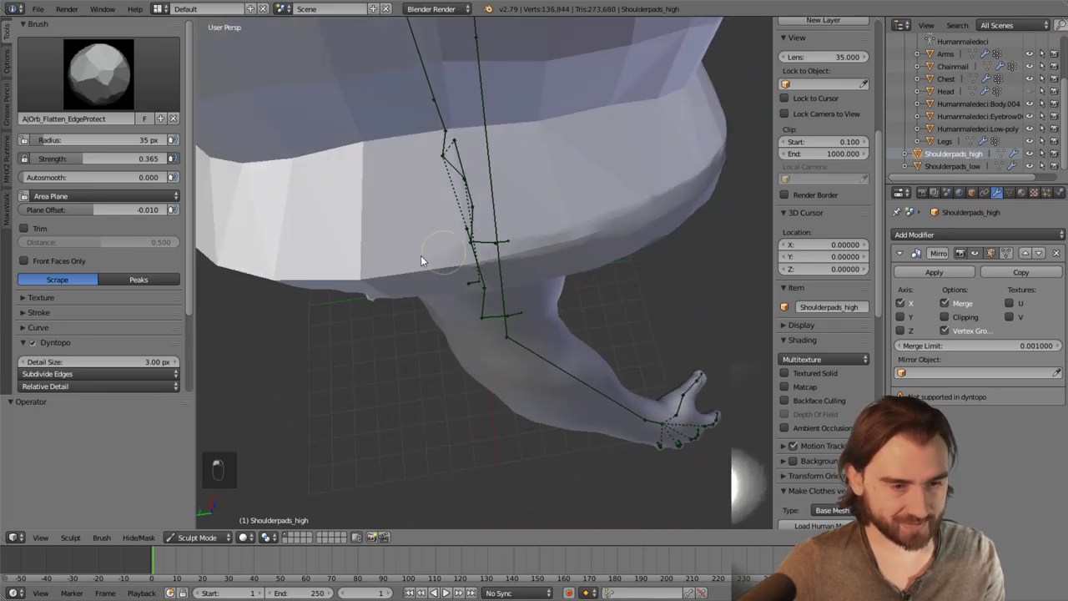
{"action": "middle_click_drag", "start_coordinate": [399, 249], "coordinate": [533, 158]}
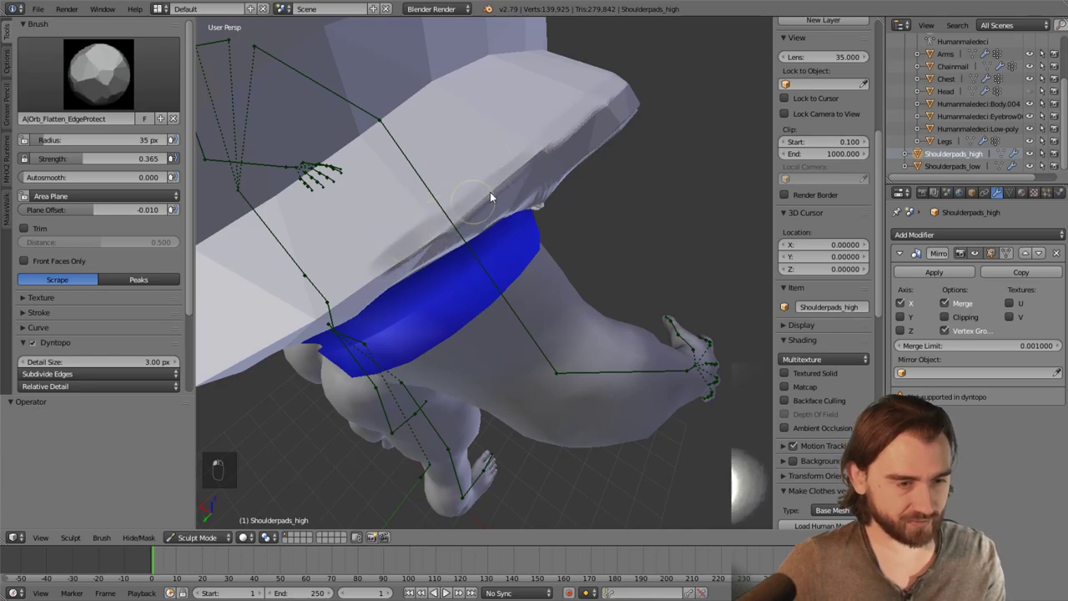
{"action": "middle_click_drag", "start_coordinate": [369, 239], "coordinate": [657, 213]}
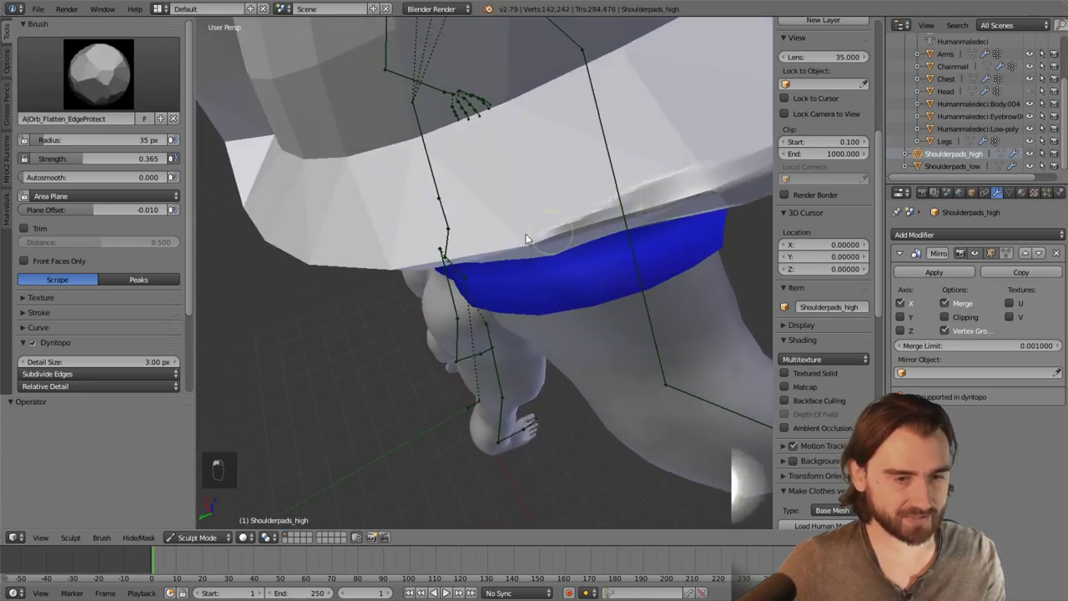
{"action": "middle_click_drag", "start_coordinate": [269, 234], "coordinate": [565, 164]}
Flatten the outward-facing edge of the upright neck-side rim from the front corner up toward its peak
{"action": "scroll", "coordinate": [542, 238], "scroll_direction": "up", "scroll_amount": 2}
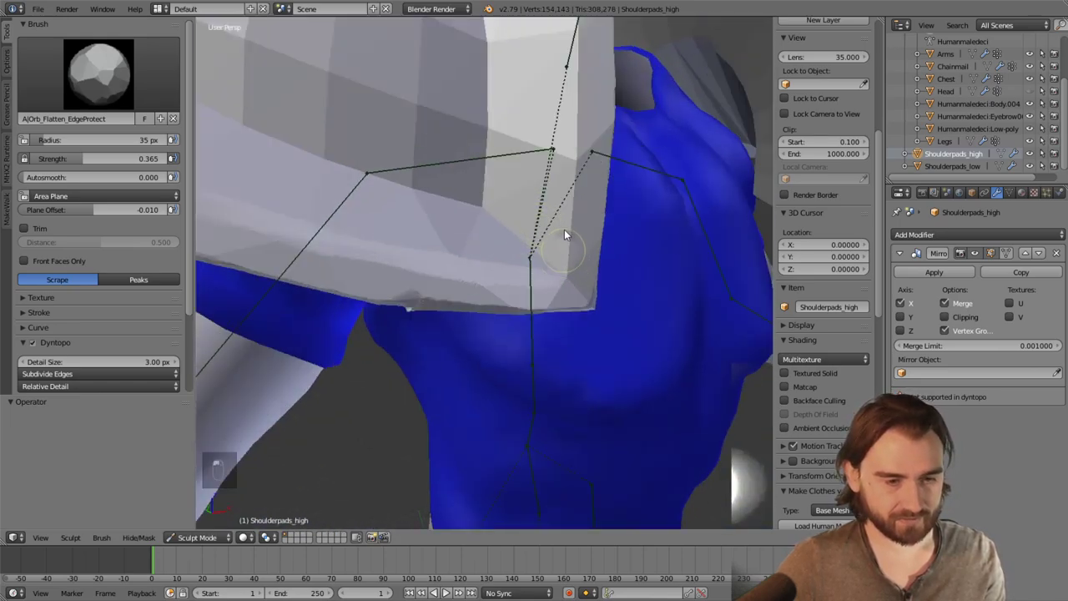
{"action": "middle_click_drag", "start_coordinate": [582, 79], "coordinate": [571, 427]}
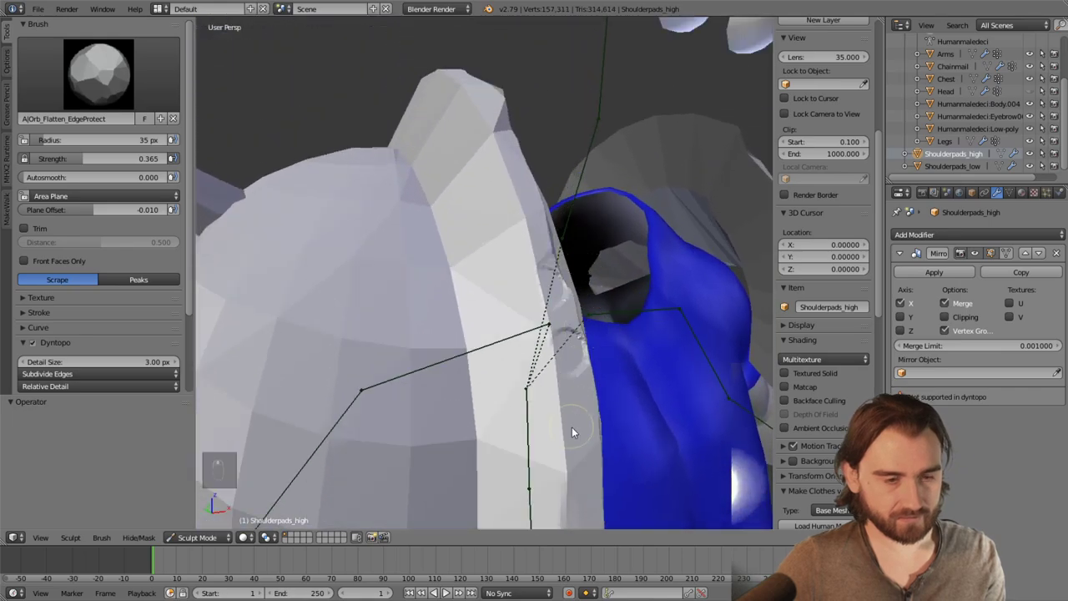
{"action": "mouse_move", "coordinate": [559, 445]}
{"action": "left_mouse_down"}
{"action": "mouse_move", "coordinate": [534, 231]}
{"action": "mouse_move", "coordinate": [563, 330]}
{"action": "mouse_move", "coordinate": [574, 325]}
{"action": "left_mouse_up"}
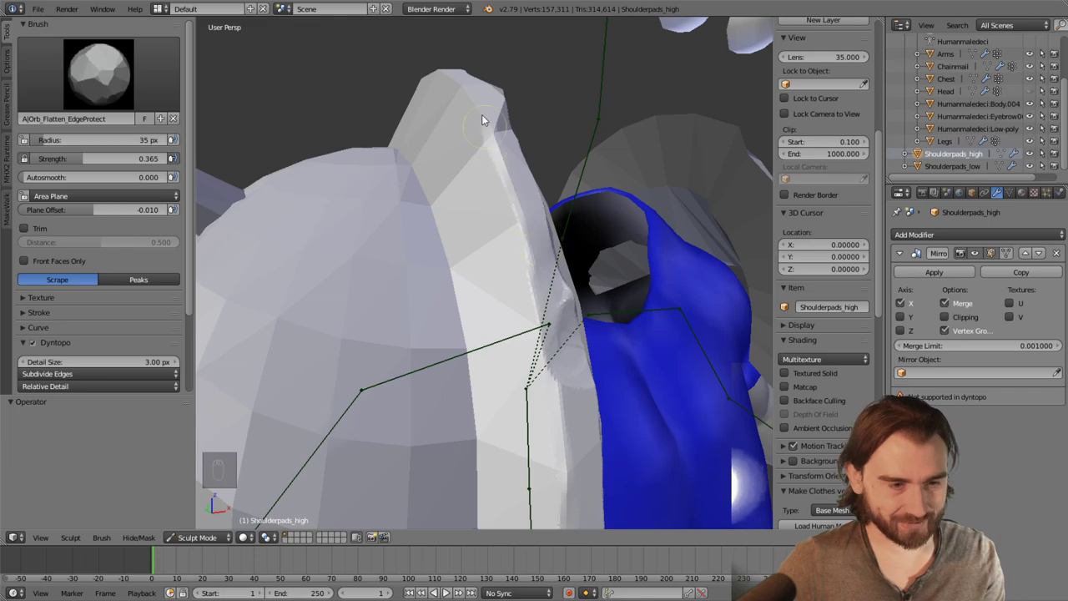
{"action": "middle_click_drag", "start_coordinate": [482, 114], "coordinate": [675, 350]}
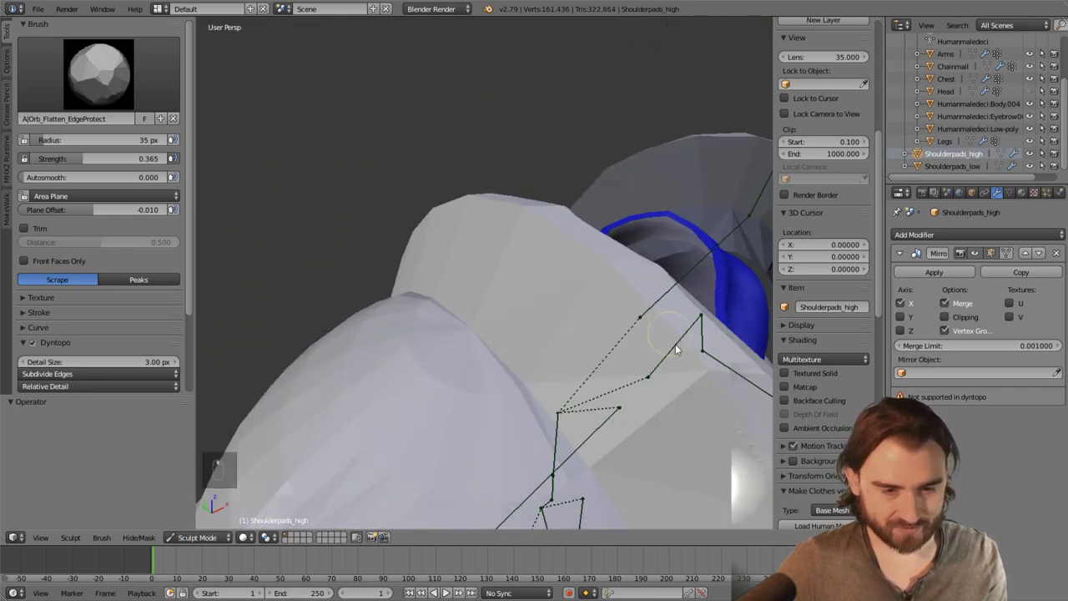
{"action": "middle_click_drag", "start_coordinate": [728, 429], "coordinate": [573, 257]}
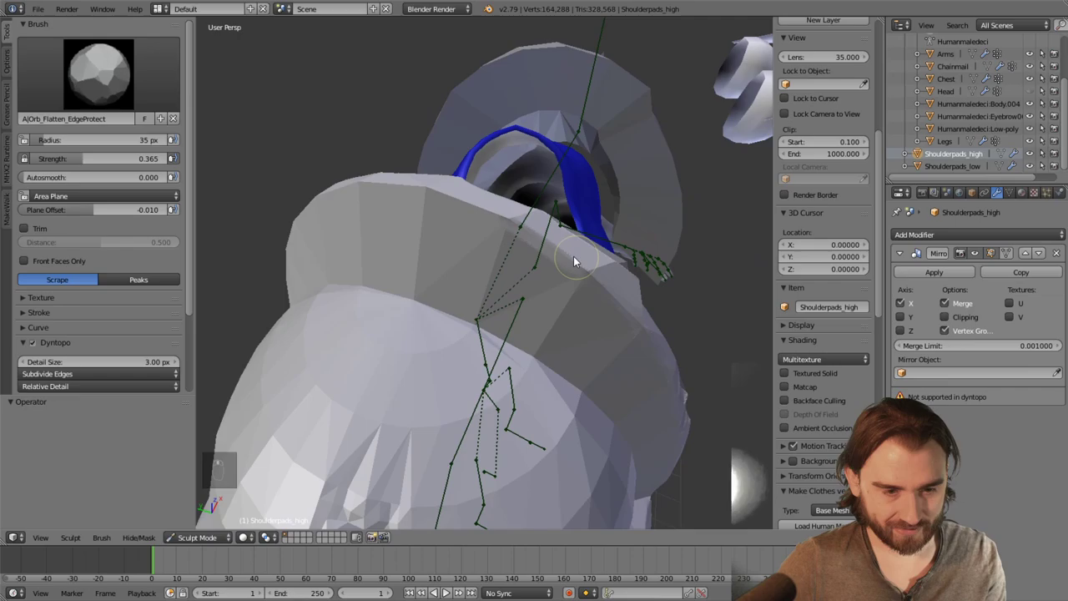
Flatten the upright rim's outward-facing edge across its top and down the back of the shoulder pad
{"action": "left_click", "coordinate": [382, 188]}
{"action": "middle_click_drag", "start_coordinate": [383, 186], "coordinate": [490, 175]}
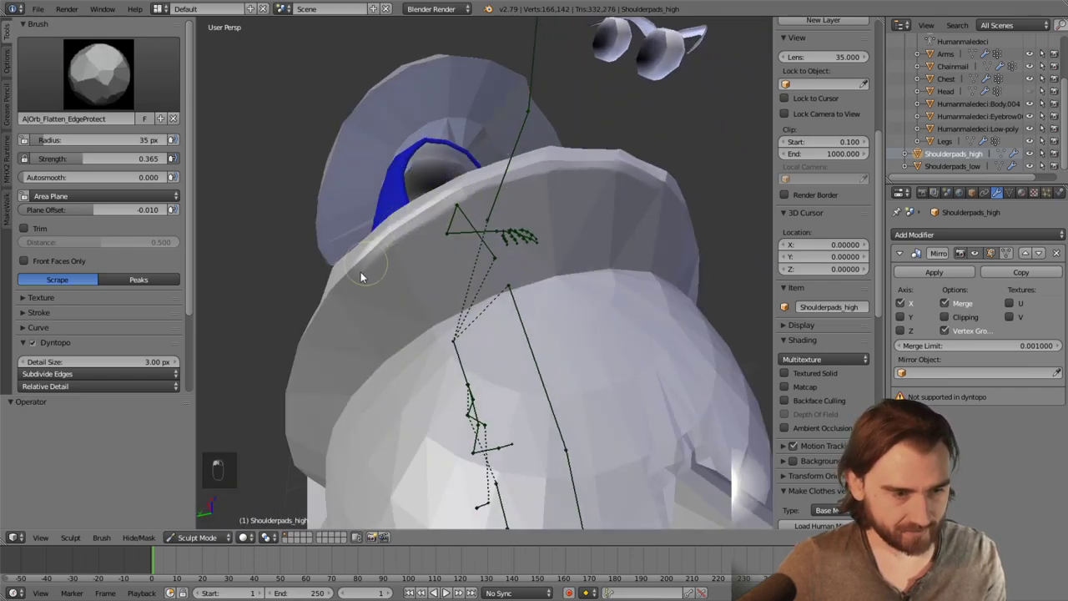
{"action": "left_click_drag", "start_coordinate": [360, 272], "coordinate": [309, 322]}
{"action": "mouse_move", "coordinate": [310, 322]}
{"action": "middle_mouse_down"}
{"action": "mouse_move", "coordinate": [406, 247]}
{"action": "mouse_move", "coordinate": [429, 183]}
{"action": "middle_mouse_up"}
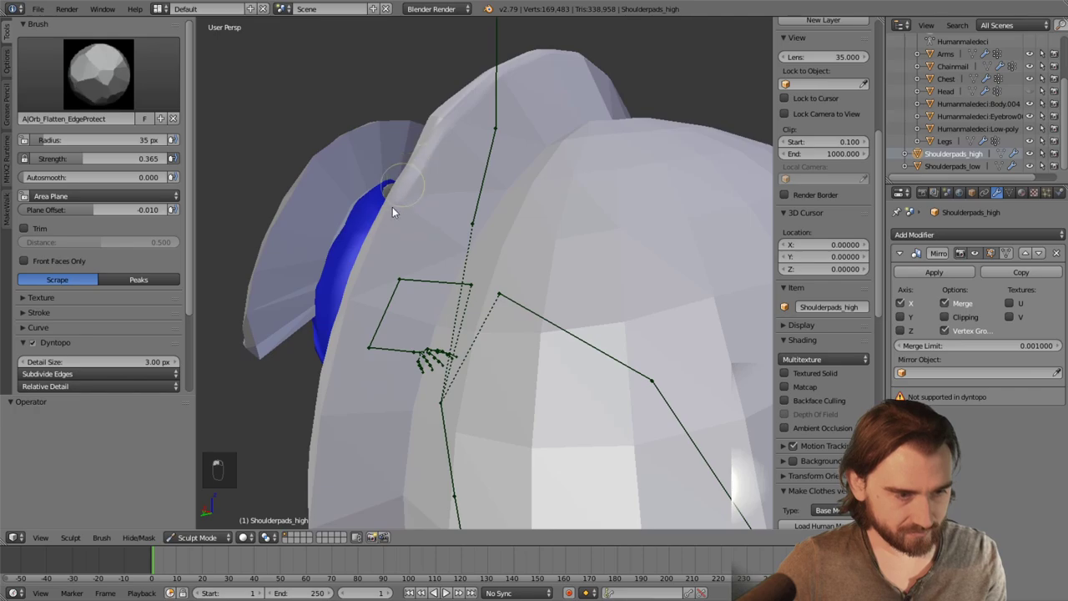
{"action": "left_click_drag", "start_coordinate": [390, 205], "coordinate": [328, 407]}
{"action": "mouse_move", "coordinate": [328, 407]}
{"action": "middle_mouse_down"}
{"action": "mouse_move", "coordinate": [383, 264]}
{"action": "mouse_move", "coordinate": [391, 216]}
{"action": "middle_mouse_up"}
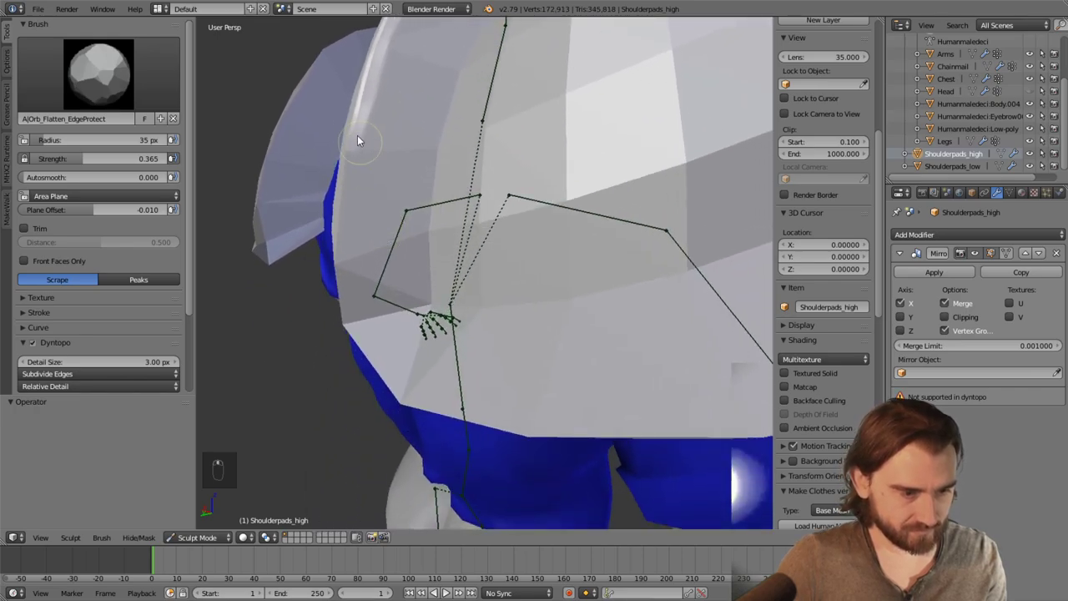
{"action": "left_click_drag", "start_coordinate": [338, 198], "coordinate": [344, 274]}
{"action": "left_click_drag", "start_coordinate": [351, 314], "coordinate": [354, 324]}
{"action": "scroll", "coordinate": [359, 321], "scroll_direction": "down", "scroll_amount": 4}
{"action": "mouse_move", "coordinate": [375, 310]}
{"action": "middle_mouse_down"}
{"action": "mouse_move", "coordinate": [482, 264]}
{"action": "mouse_move", "coordinate": [411, 226]}
{"action": "mouse_move", "coordinate": [424, 209]}
{"action": "mouse_move", "coordinate": [474, 195]}
{"action": "mouse_move", "coordinate": [472, 222]}
{"action": "mouse_move", "coordinate": [369, 203]}
{"action": "middle_mouse_up"}
{"action": "left_click", "coordinate": [109, 74]}
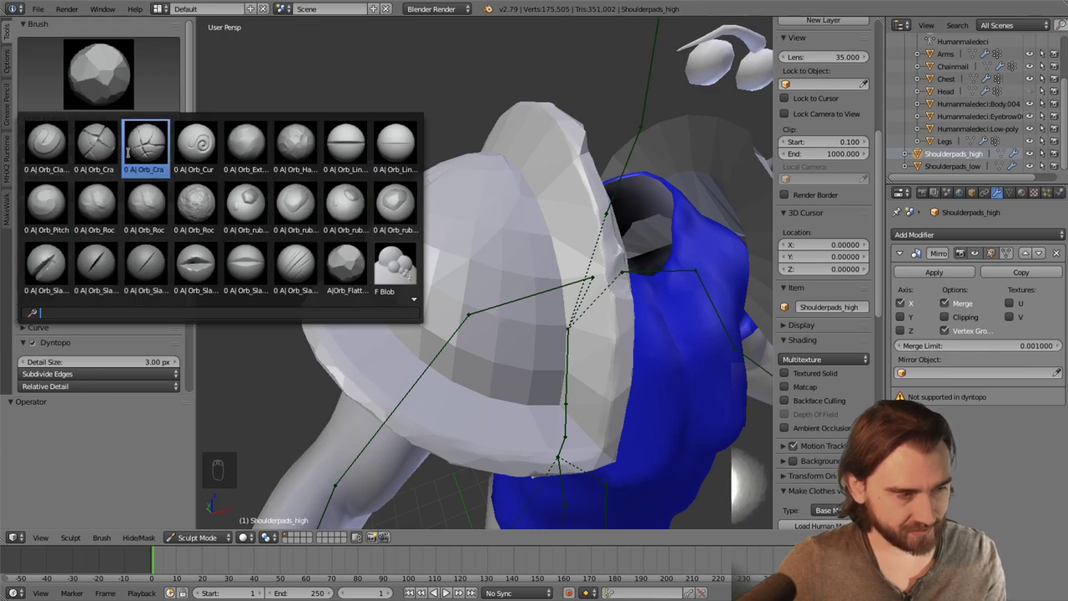
{"action": "left_click", "coordinate": [46, 250]}
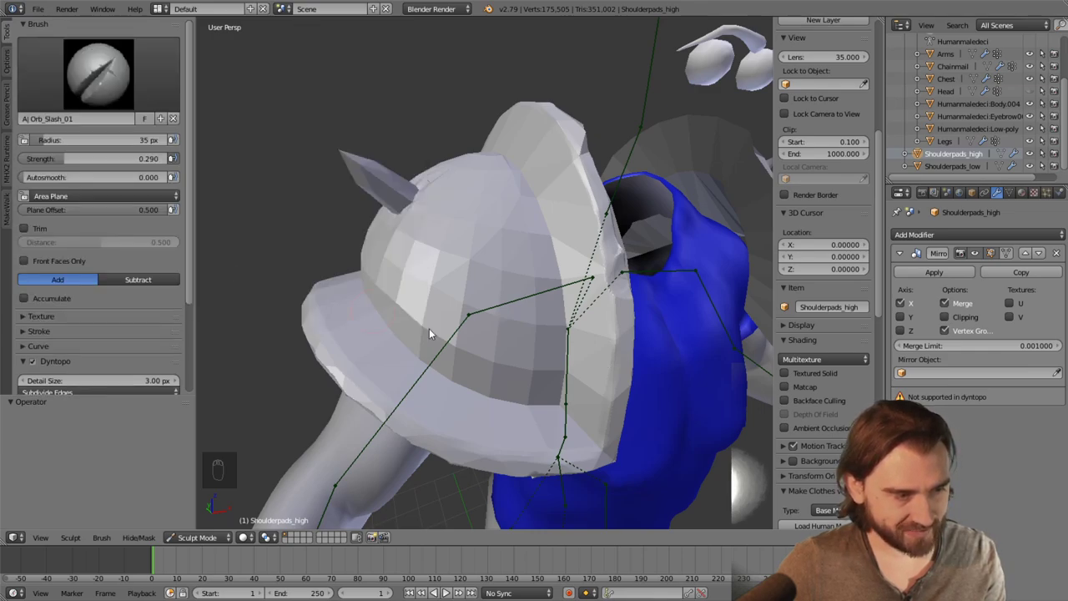
{"action": "mouse_move", "coordinate": [429, 328]}
{"action": "middle_mouse_down"}
{"action": "mouse_move", "coordinate": [465, 326]}
{"action": "mouse_move", "coordinate": [475, 276]}
{"action": "mouse_move", "coordinate": [451, 272]}
{"action": "middle_mouse_up"}
Switch to the Clay brush and set its strength to 0.102
{"action": "left_click", "coordinate": [97, 74]}
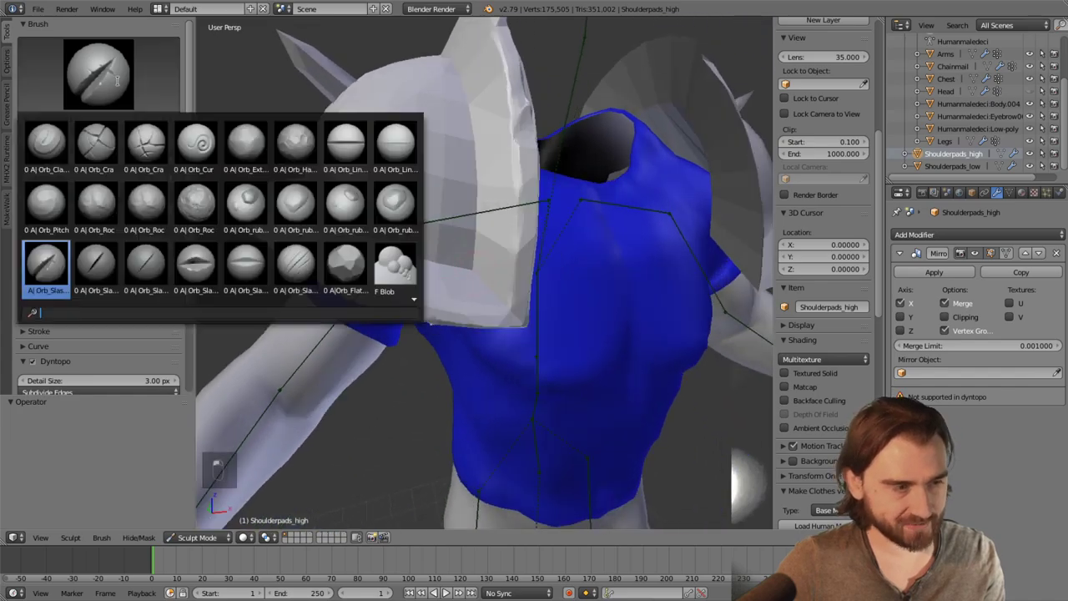
{"action": "left_click", "coordinate": [192, 257]}
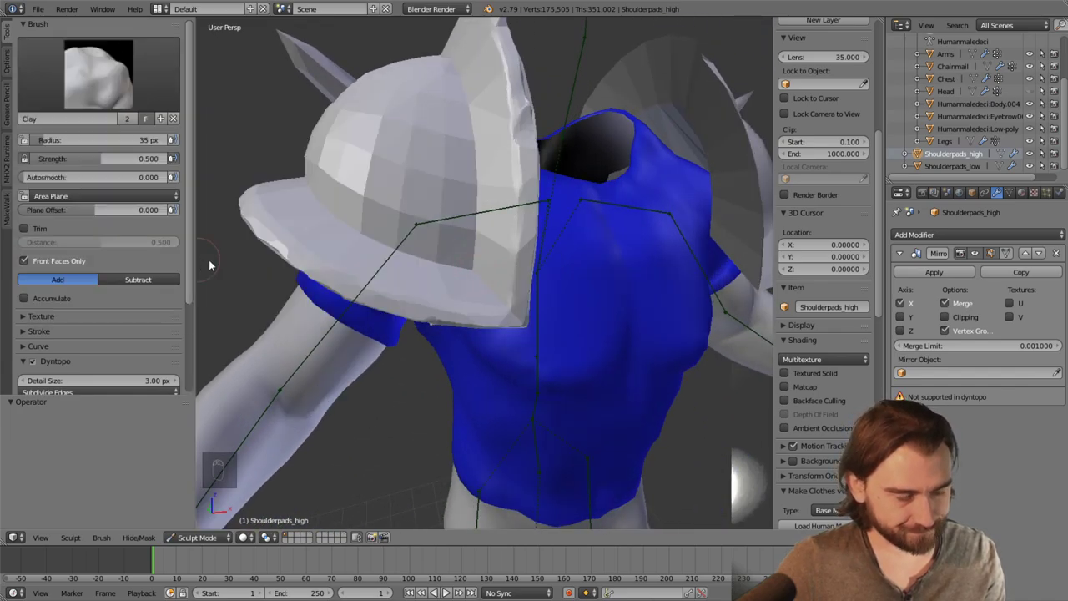
{"action": "middle_click_drag", "start_coordinate": [264, 152], "coordinate": [443, 216]}
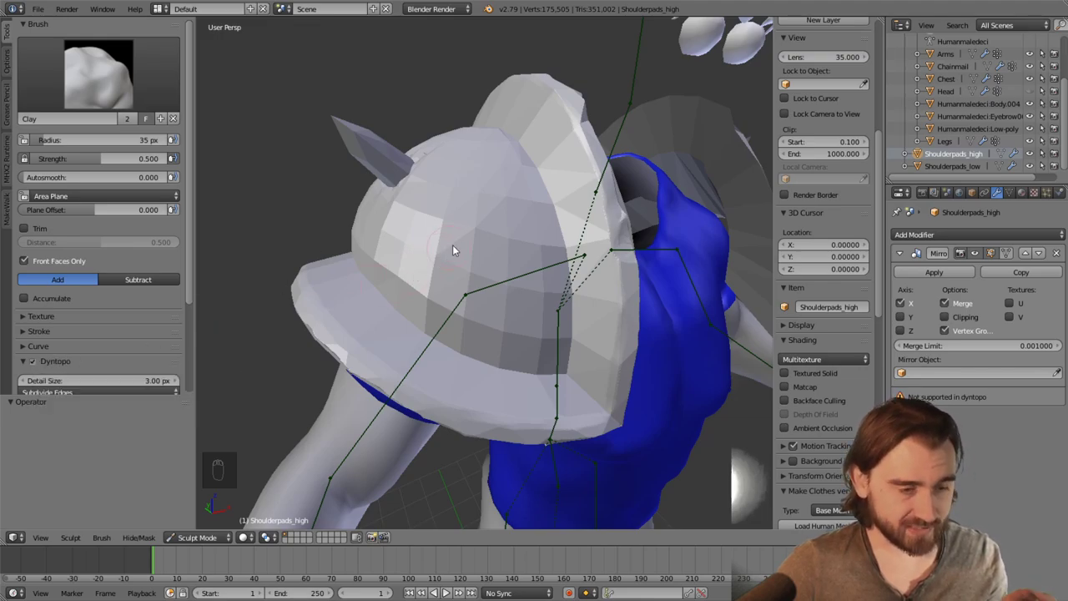
{"action": "mouse_move", "coordinate": [478, 270]}
{"action": "middle_mouse_down"}
{"action": "mouse_move", "coordinate": [477, 288]}
{"action": "mouse_move", "coordinate": [499, 264]}
{"action": "mouse_move", "coordinate": [463, 261]}
{"action": "middle_mouse_up"}
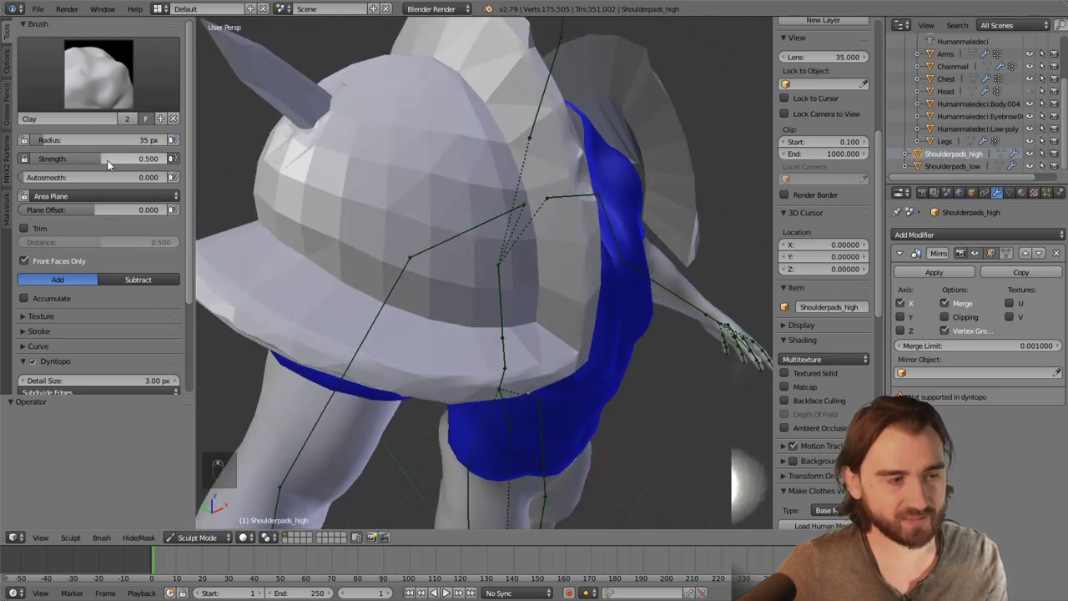
{"action": "left_click_drag", "start_coordinate": [100, 158], "coordinate": [41, 158]}
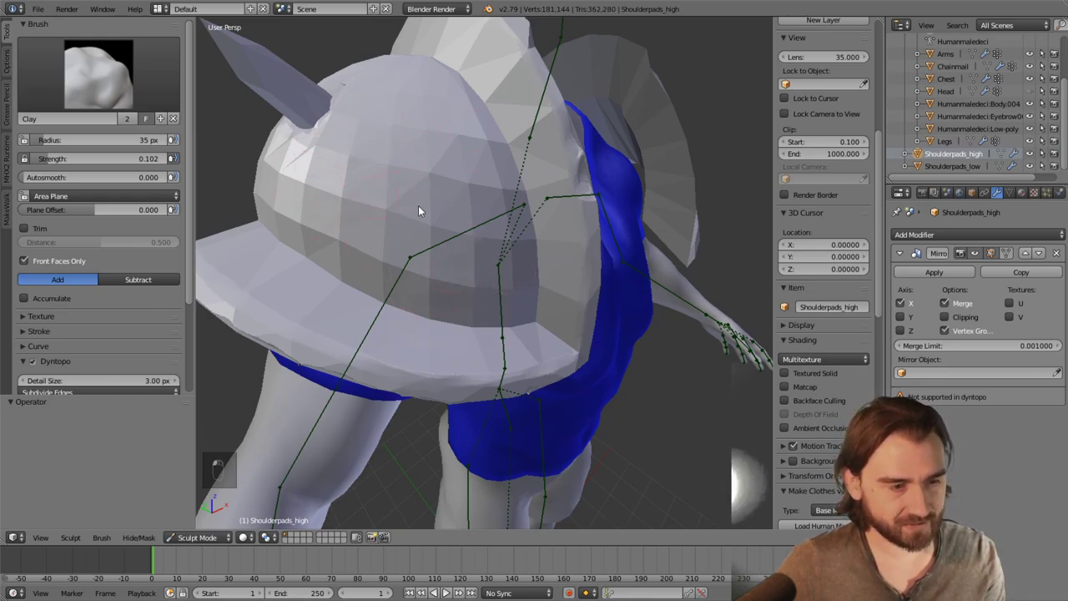
Soften the facets on the front of the shoulder pad dome, alternating between the Clay and Smooth brushes
{"action": "key", "text": "s"}
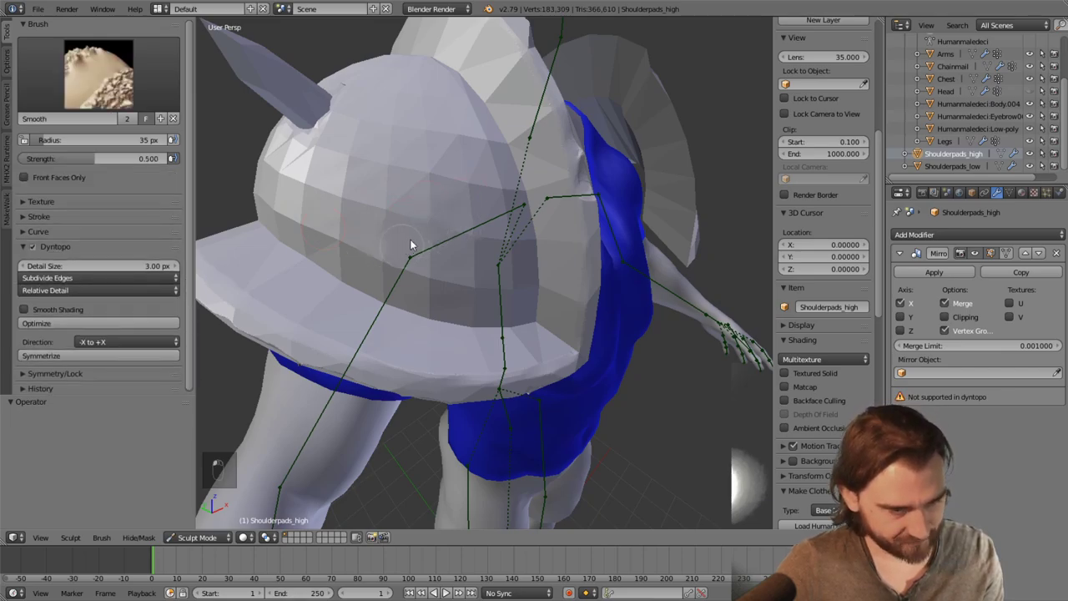
{"action": "key", "text": "c"}
{"action": "key", "text": "s"}
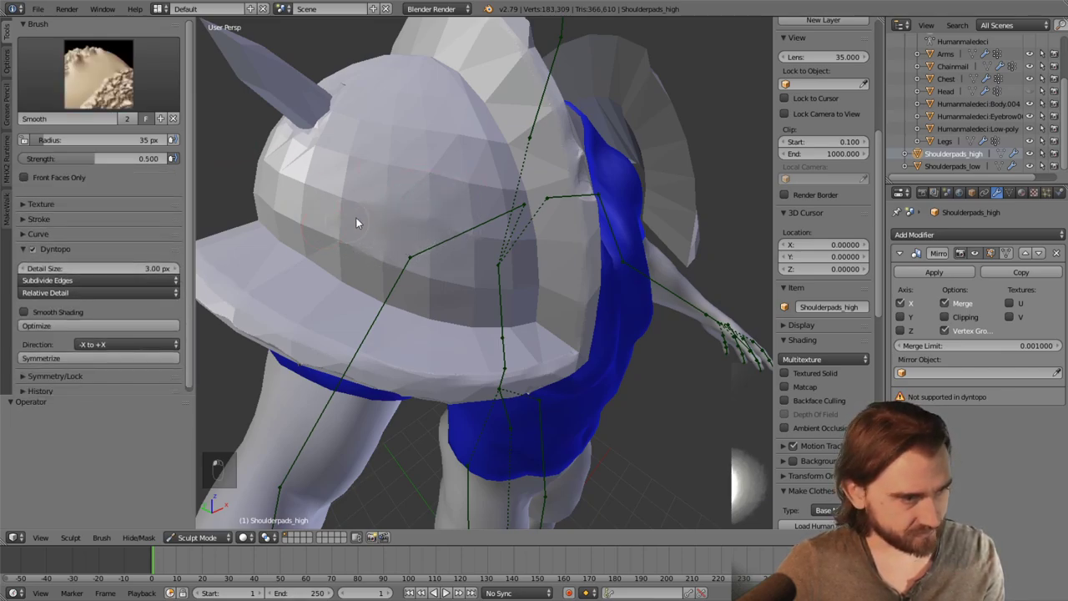
{"action": "key", "text": "c"}
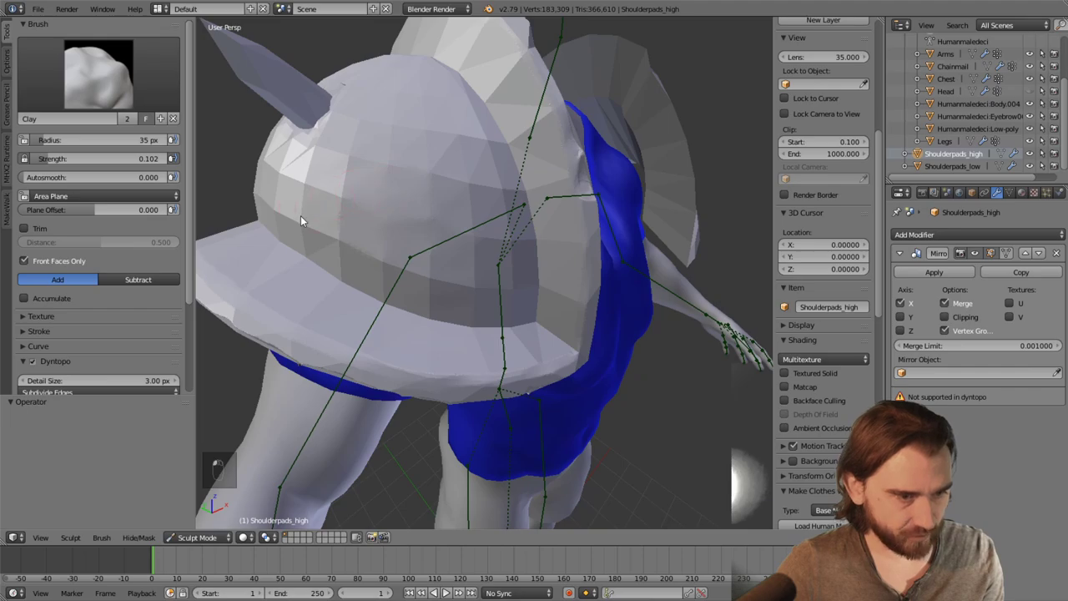
{"action": "key", "text": "s"}
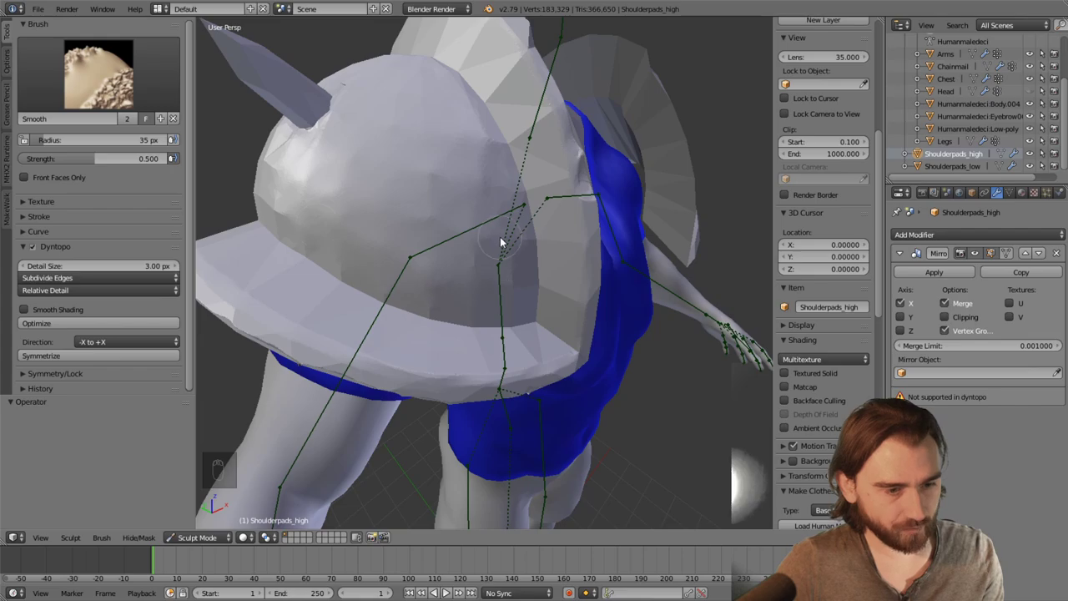
Smooth the crease where the front of the dome meets the lower rim
{"action": "left_click_drag", "start_coordinate": [476, 325], "coordinate": [518, 333]}
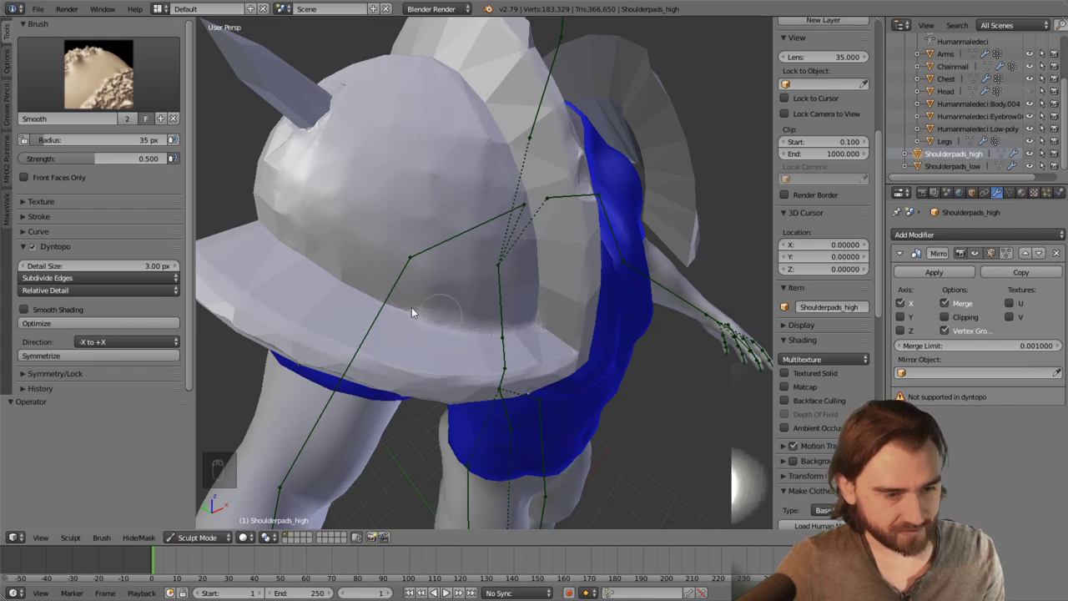
{"action": "key", "text": "c"}
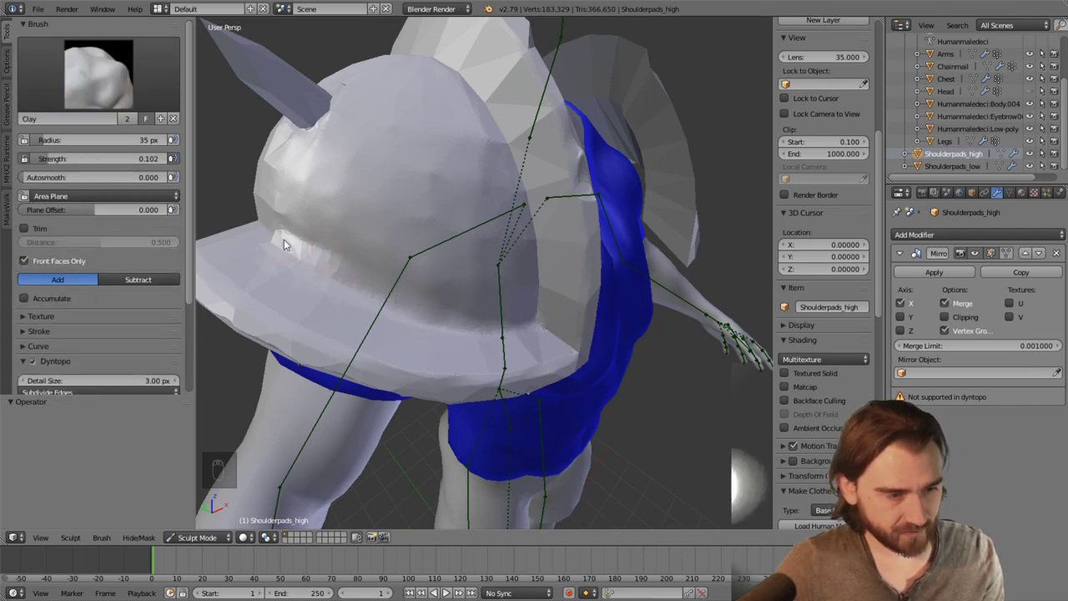
{"action": "middle_click_drag", "start_coordinate": [284, 239], "coordinate": [409, 259]}
Try to soften the facets on the dome's outer and rear side with the Smooth and Clay brushes, then undo the strokes
{"action": "key", "text": "s"}
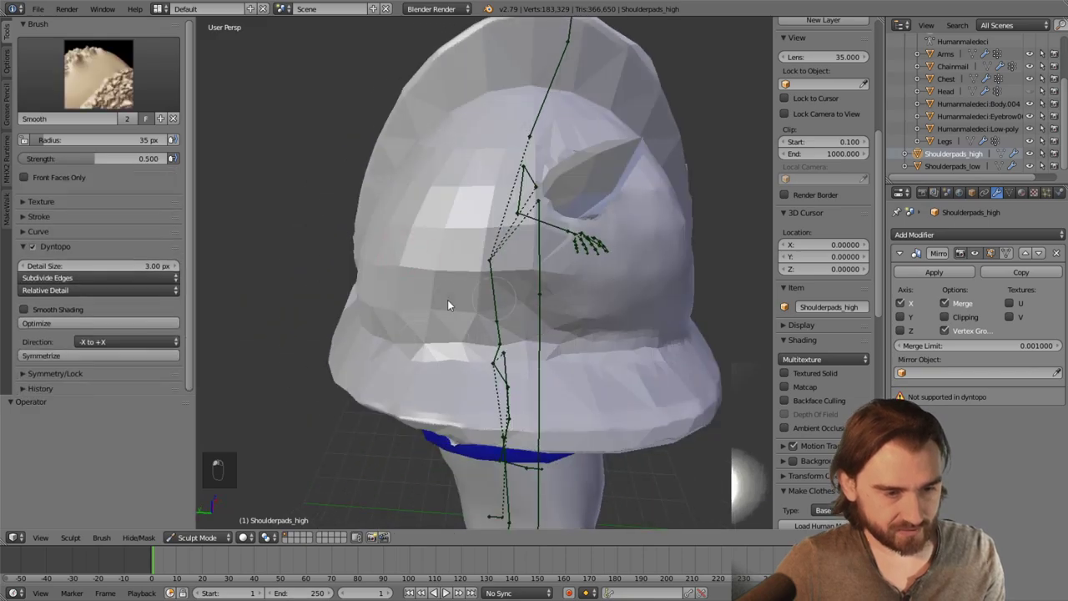
{"action": "left_click_drag", "start_coordinate": [447, 305], "coordinate": [552, 259]}
{"action": "key", "text": "c"}
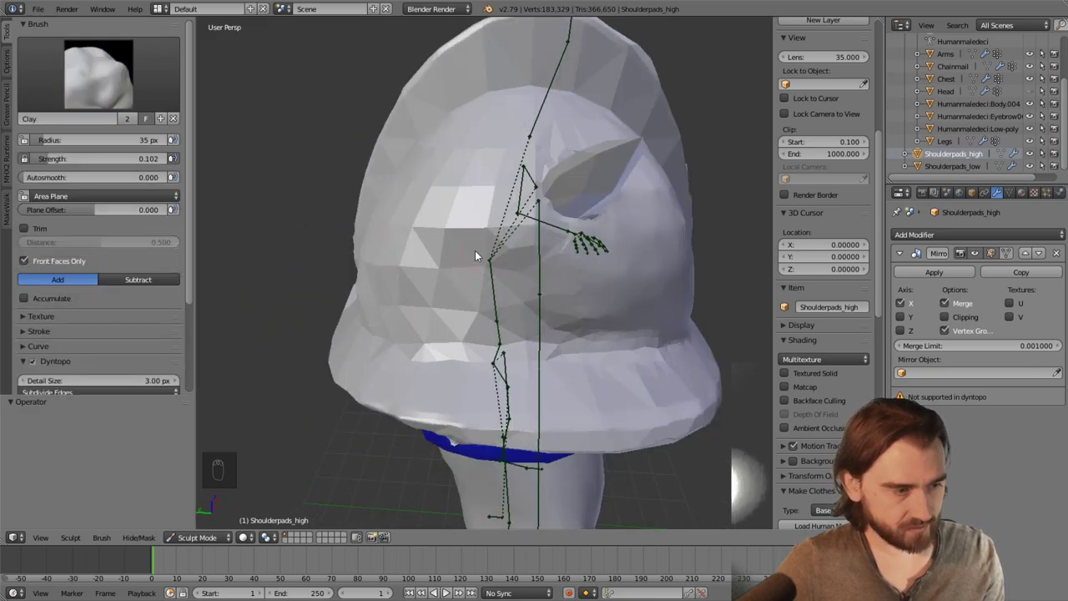
{"action": "left_click_drag", "start_coordinate": [463, 215], "coordinate": [422, 255]}
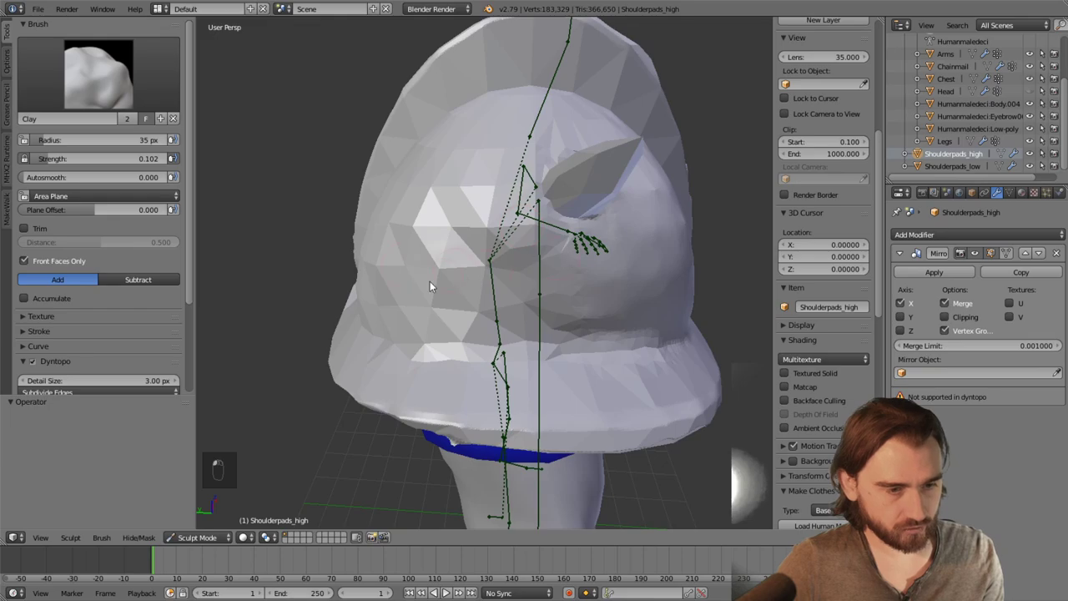
{"action": "mouse_move", "coordinate": [580, 288]}
{"action": "middle_mouse_down"}
{"action": "mouse_move", "coordinate": [540, 260]}
{"action": "mouse_move", "coordinate": [513, 262]}
{"action": "mouse_move", "coordinate": [606, 276]}
{"action": "mouse_move", "coordinate": [582, 267]}
{"action": "middle_mouse_up"}
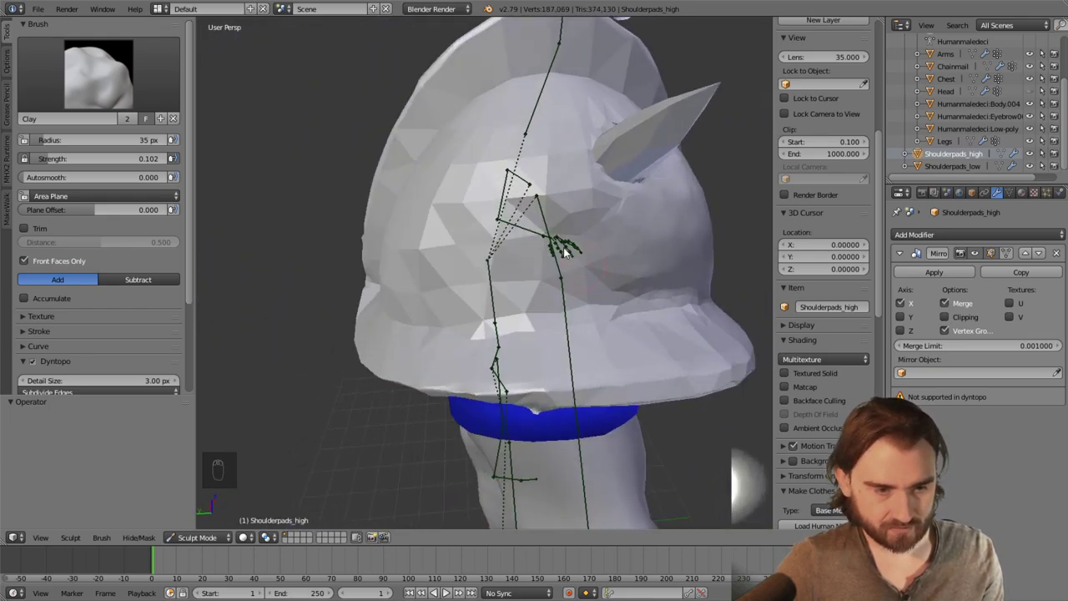
{"action": "key", "text": "ctrl+z"}
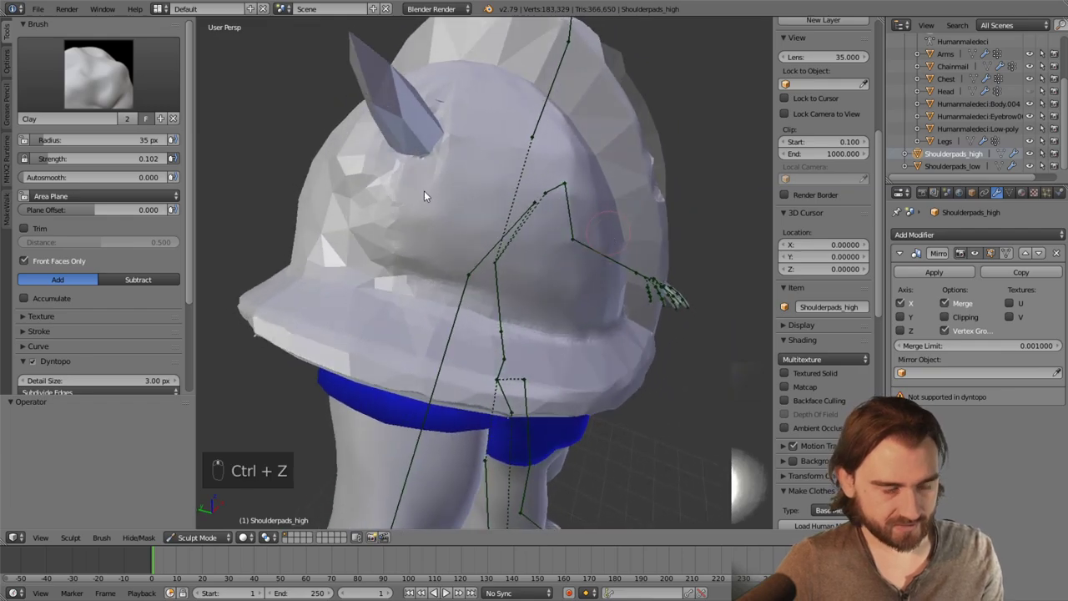
{"action": "key", "text": "ctrl+z"}
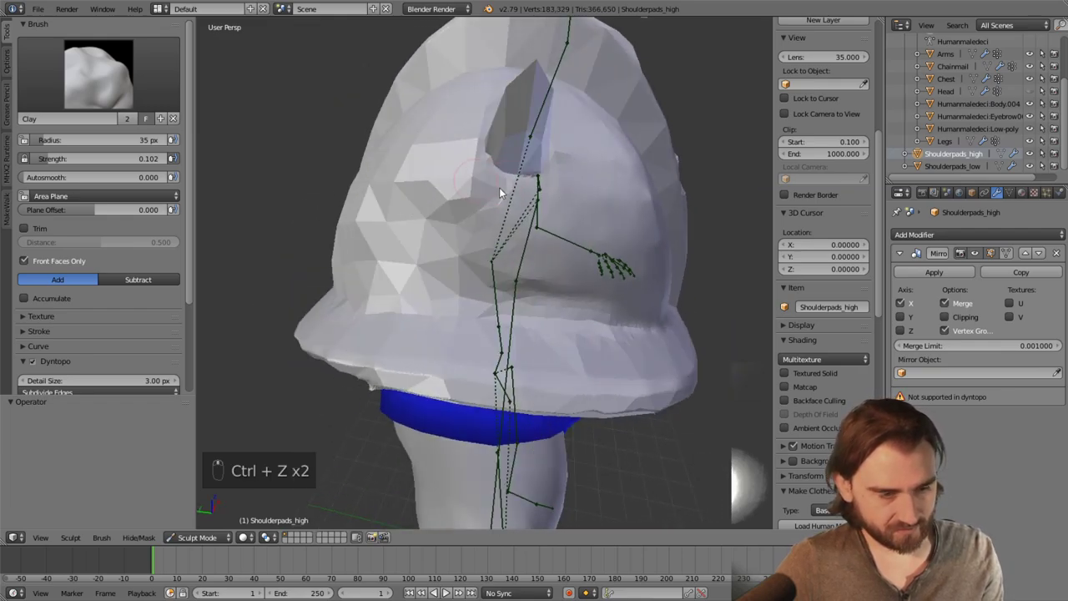
{"action": "key", "text": "ctrl+z"}
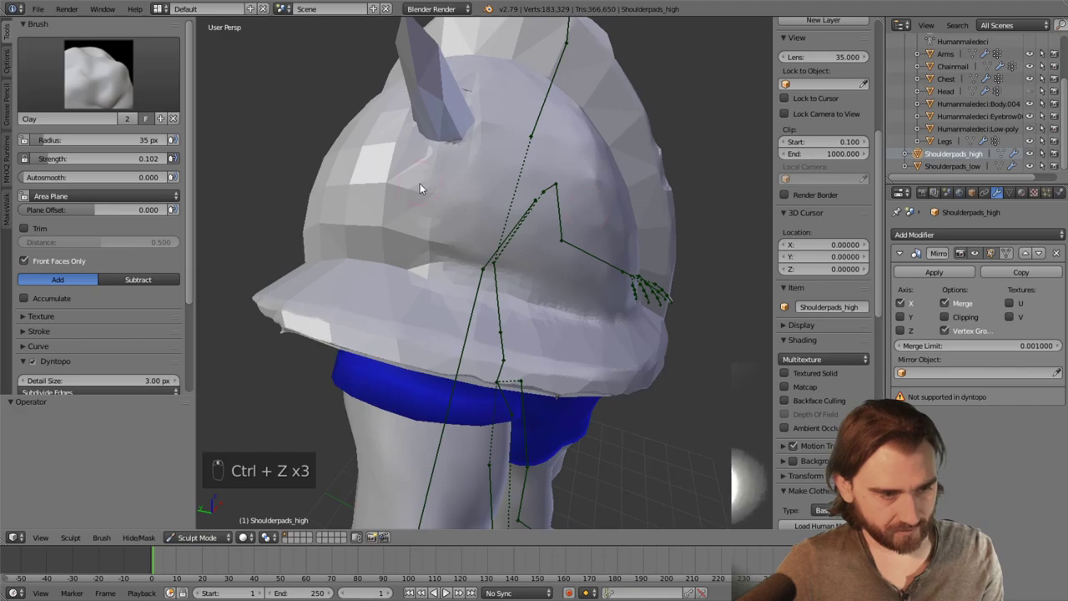
Refine the faceted surface across the shoulder pad dome's outer, rear and upper sides with Clay brush strokes
{"action": "left_click_drag", "start_coordinate": [418, 185], "coordinate": [424, 185]}
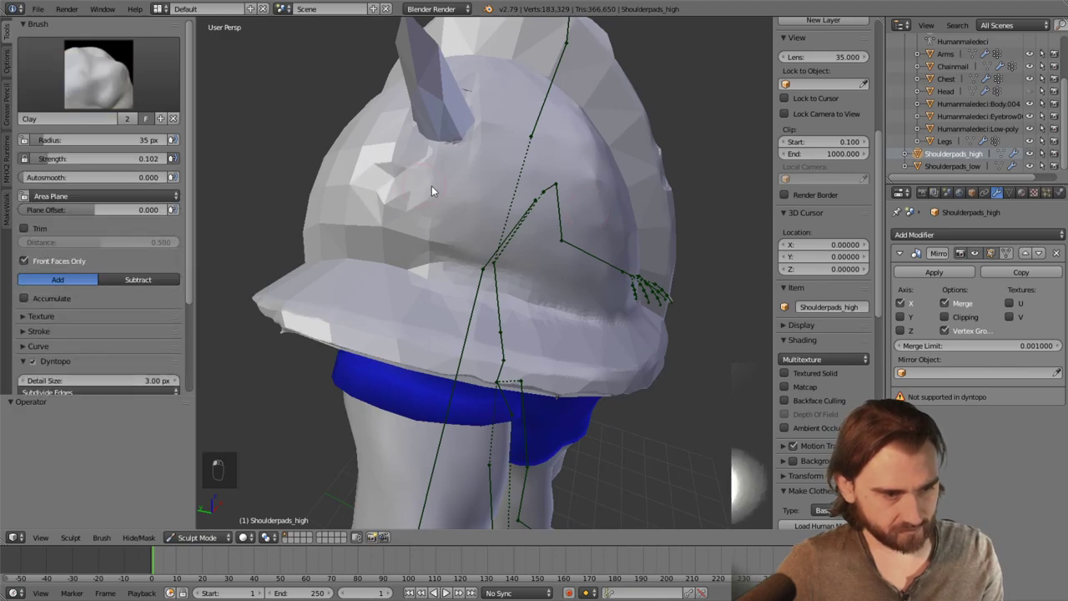
{"action": "key", "text": "ctrl+z"}
{"action": "middle_click_drag", "start_coordinate": [429, 191], "coordinate": [511, 210]}
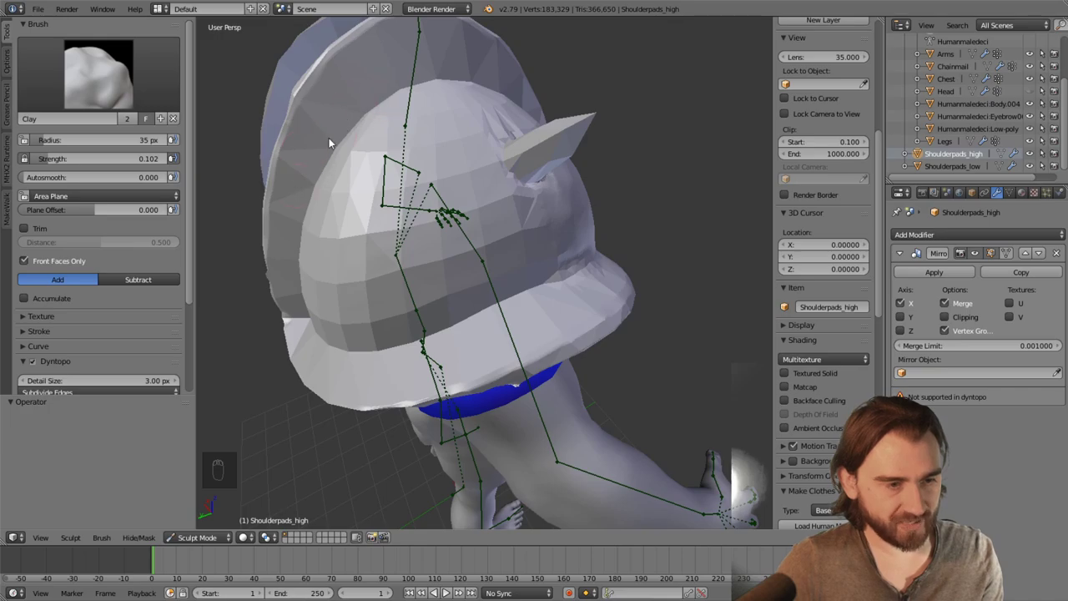
{"action": "middle_click_drag", "start_coordinate": [313, 283], "coordinate": [519, 235]}
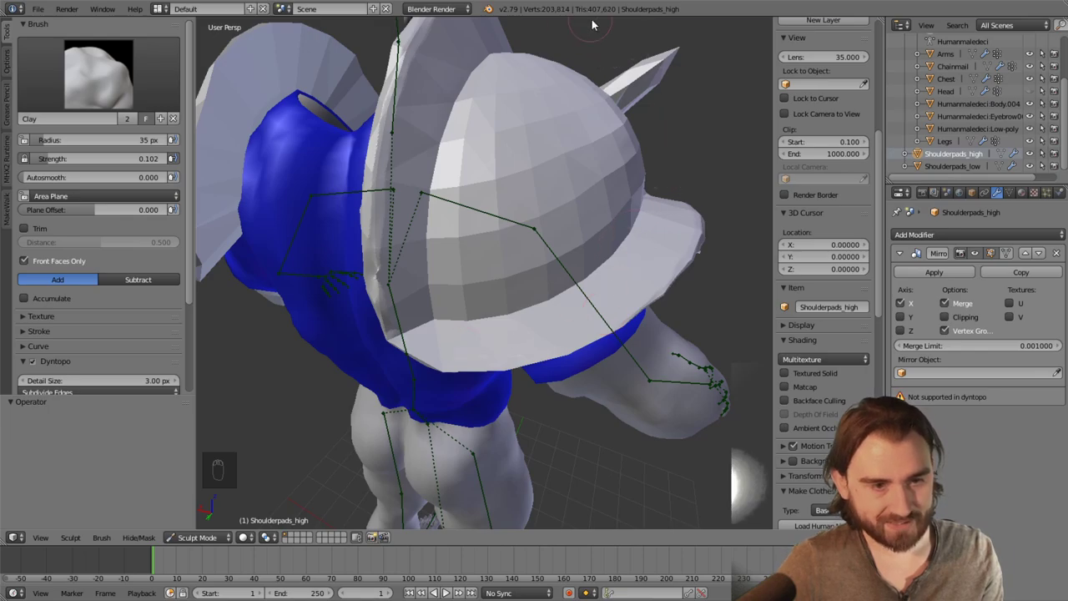
{"action": "middle_click_drag", "start_coordinate": [593, 25], "coordinate": [593, 50]}
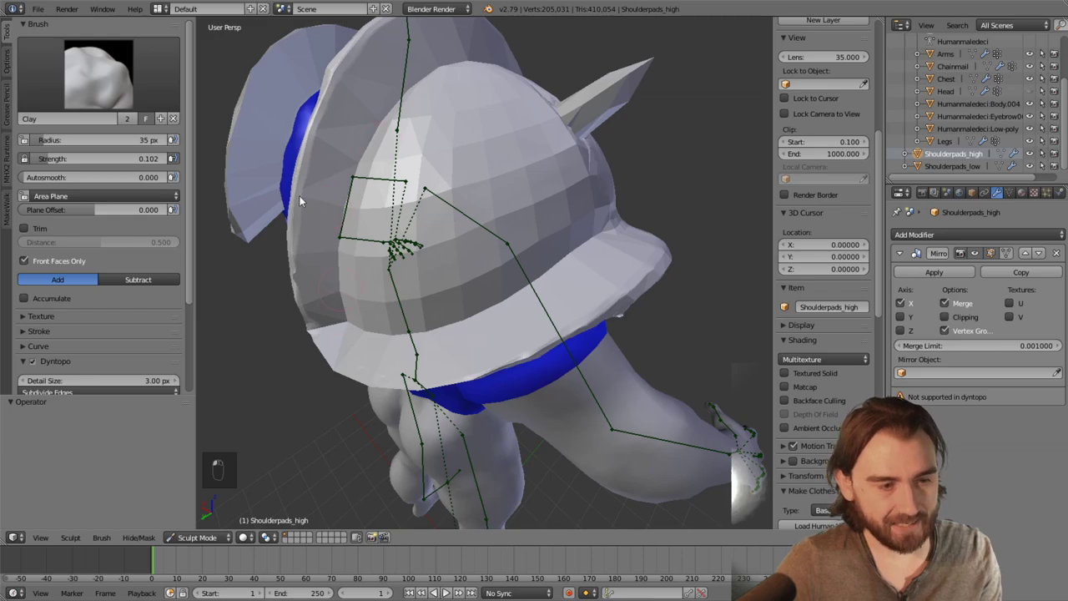
{"action": "middle_click_drag", "start_coordinate": [454, 76], "coordinate": [475, 131]}
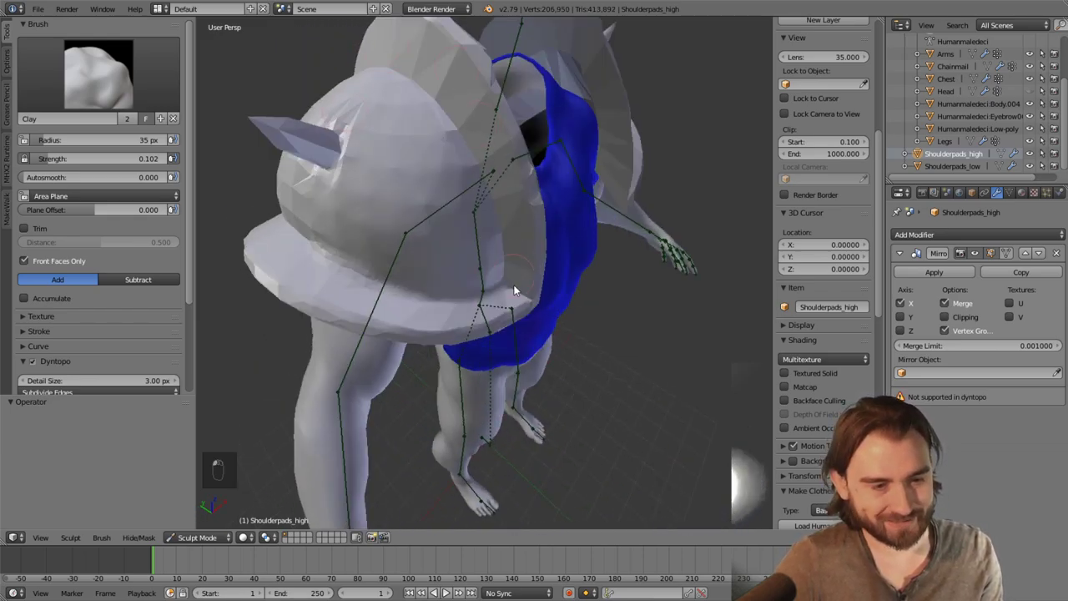
{"action": "mouse_move", "coordinate": [469, 191]}
{"action": "middle_mouse_down"}
{"action": "mouse_move", "coordinate": [443, 179]}
{"action": "mouse_move", "coordinate": [392, 213]}
{"action": "middle_mouse_up"}
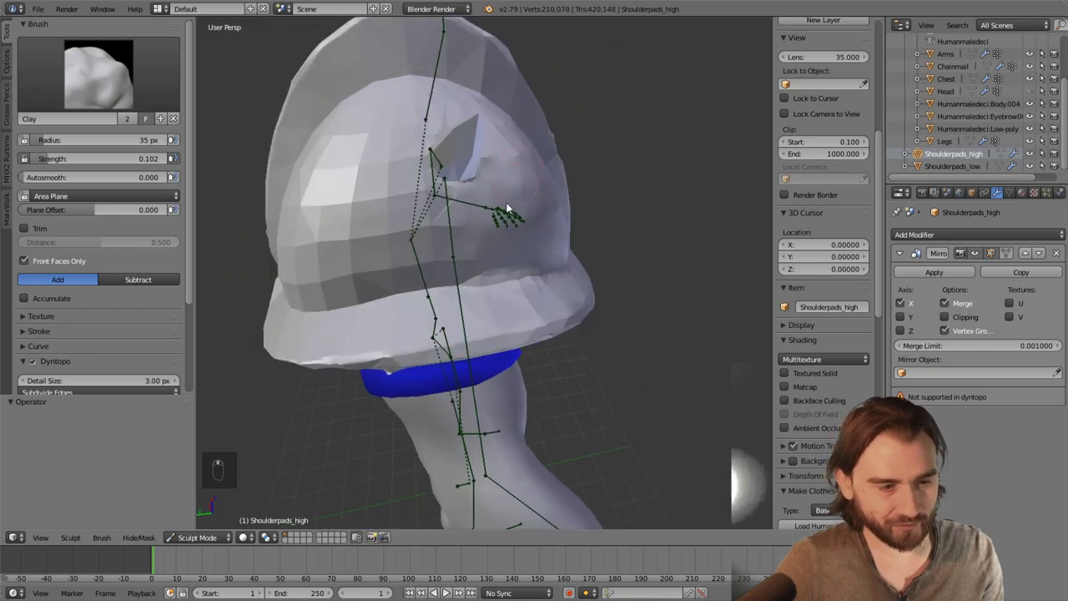
Even out the facets around the whole dome, from its outer and rear sides to the top and front, with the Smooth brush
{"action": "key", "text": "s"}
{"action": "left_click_drag", "start_coordinate": [456, 225], "coordinate": [457, 286], "text": "shift"}
{"action": "middle_click_drag", "start_coordinate": [296, 237], "coordinate": [429, 231]}
{"action": "key", "text": "s"}
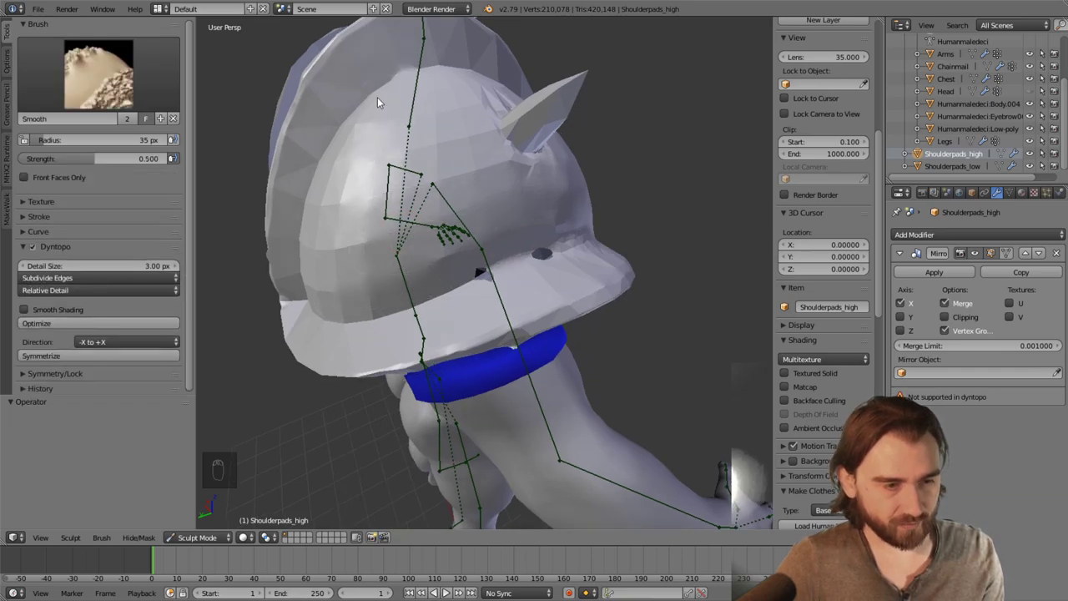
{"action": "middle_click_drag", "start_coordinate": [313, 281], "coordinate": [569, 247]}
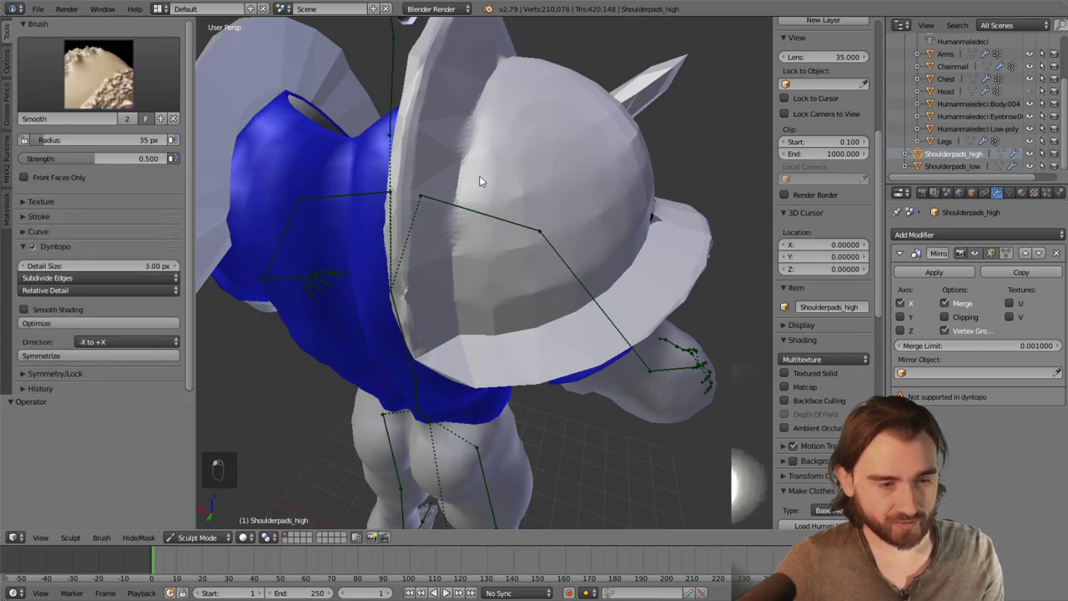
{"action": "mouse_move", "coordinate": [517, 327]}
{"action": "left_mouse_down"}
{"action": "mouse_move", "coordinate": [460, 297]}
{"action": "mouse_move", "coordinate": [460, 146]}
{"action": "left_mouse_up"}
{"action": "middle_click_drag", "start_coordinate": [486, 163], "coordinate": [395, 267]}
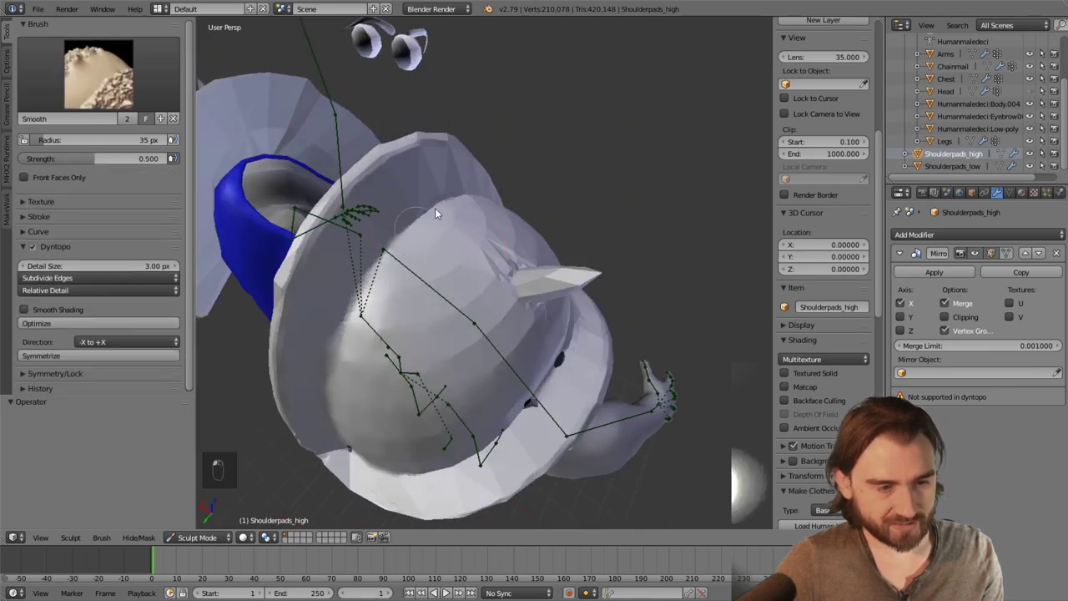
{"action": "middle_click_drag", "start_coordinate": [512, 221], "coordinate": [383, 237]}
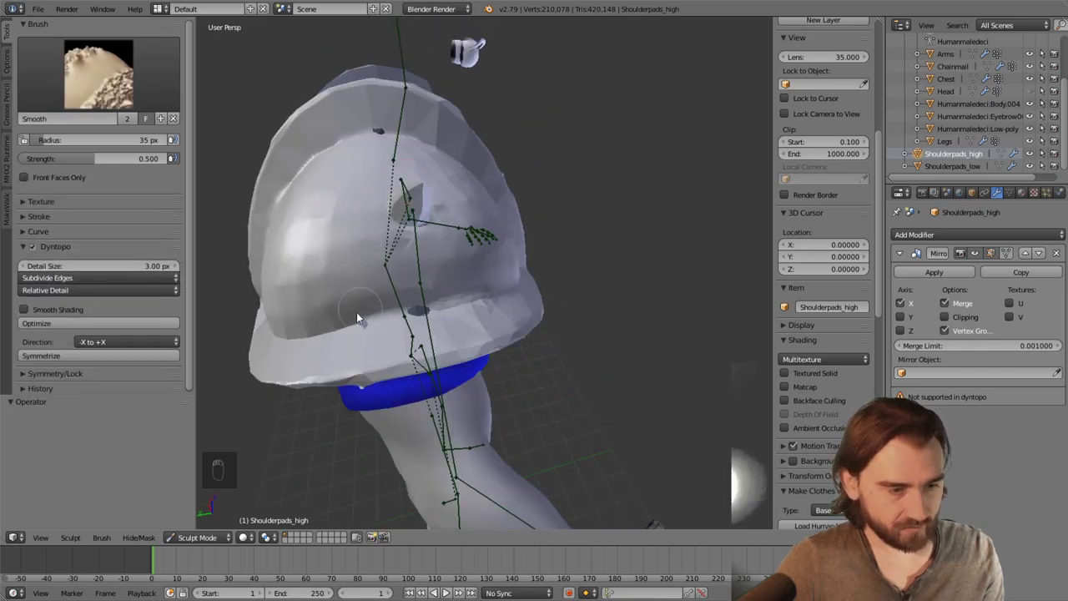
{"action": "middle_click_drag", "start_coordinate": [437, 201], "coordinate": [369, 193]}
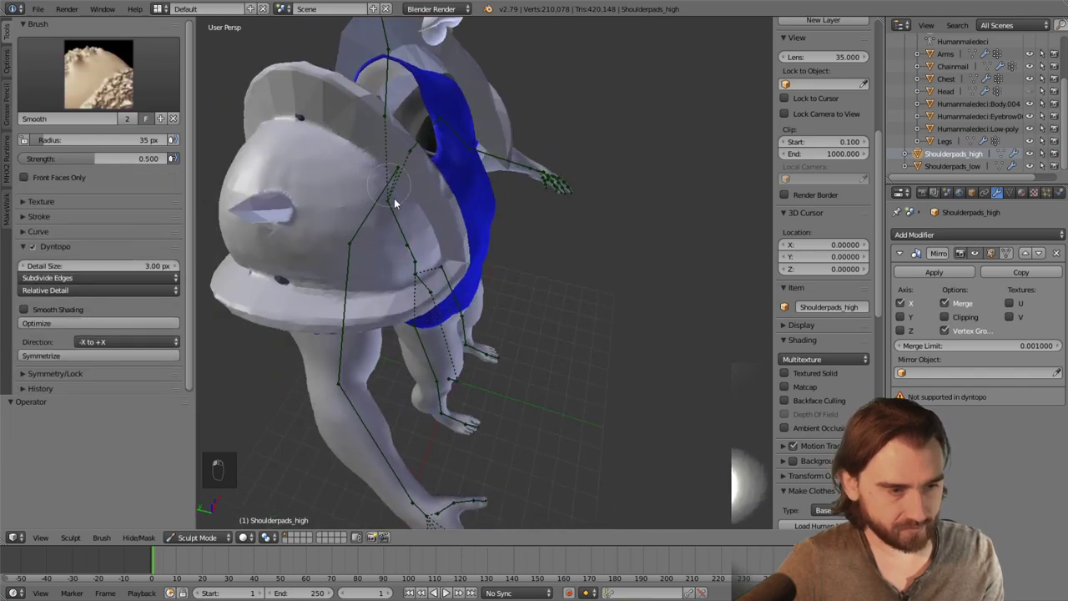
Build up and soften the seam where the dome meets the lower rim and upright flange, alternating between the Clay and Smooth brushes
{"action": "key", "text": "c"}
{"action": "middle_click_drag", "start_coordinate": [428, 232], "coordinate": [384, 181]}
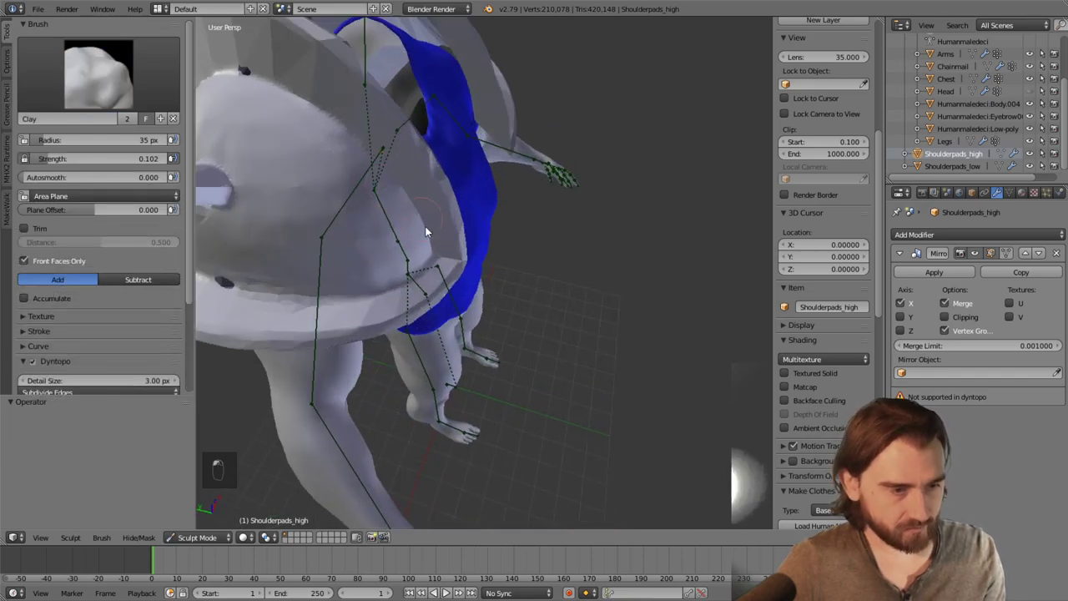
{"action": "mouse_move", "coordinate": [424, 226]}
{"action": "middle_mouse_down"}
{"action": "mouse_move", "coordinate": [378, 168]}
{"action": "mouse_move", "coordinate": [454, 122]}
{"action": "mouse_move", "coordinate": [423, 172]}
{"action": "mouse_move", "coordinate": [482, 182]}
{"action": "mouse_move", "coordinate": [551, 268]}
{"action": "mouse_move", "coordinate": [640, 241]}
{"action": "mouse_move", "coordinate": [409, 372]}
{"action": "middle_mouse_up"}
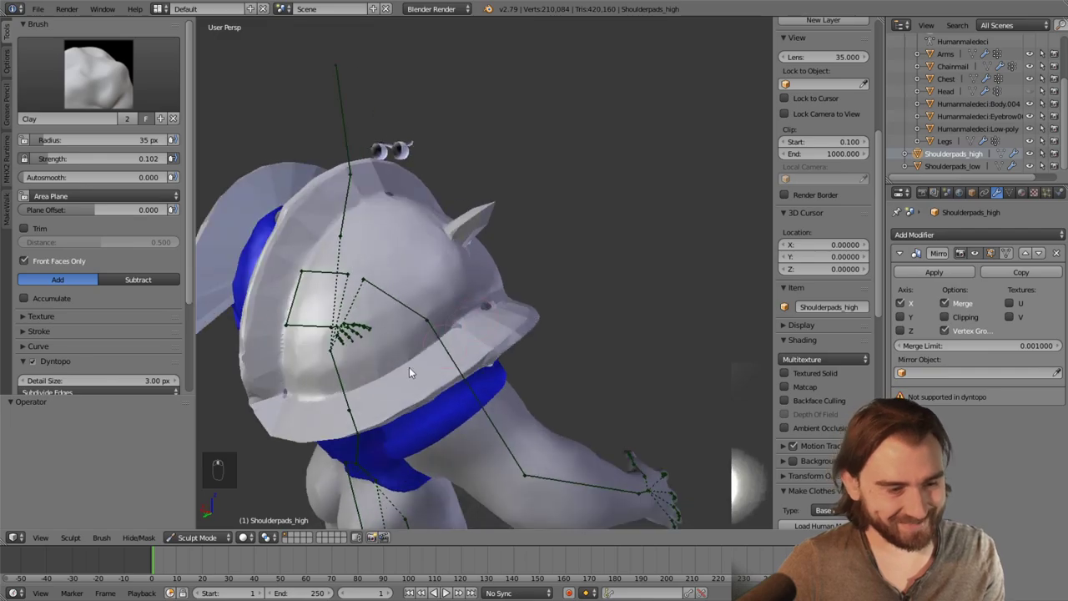
{"action": "key", "text": "s"}
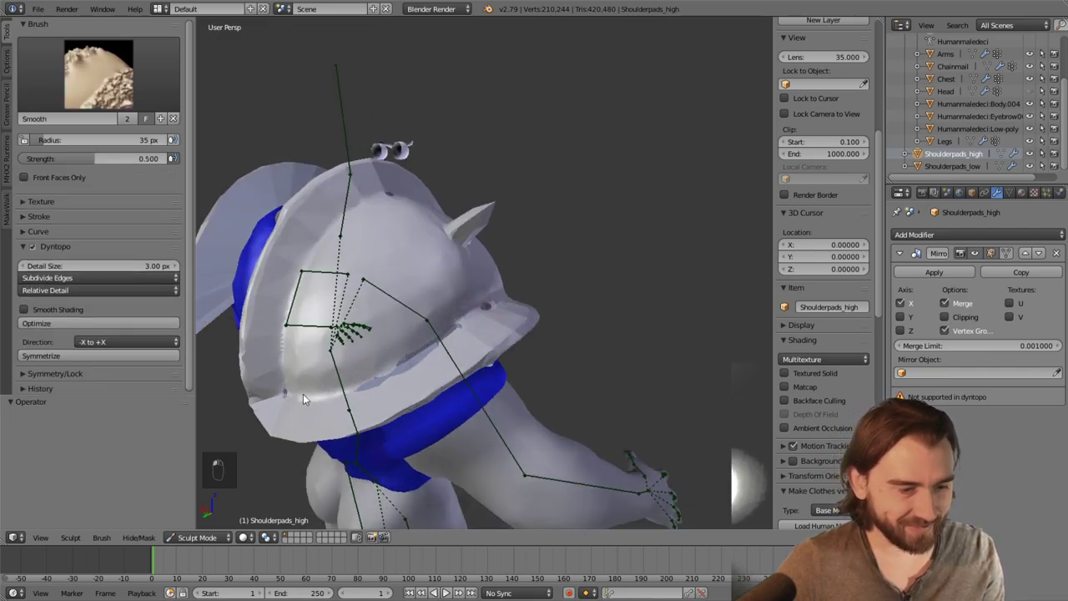
{"action": "key", "text": "c"}
{"action": "mouse_move", "coordinate": [304, 319]}
{"action": "middle_mouse_down"}
{"action": "mouse_move", "coordinate": [286, 298]}
{"action": "mouse_move", "coordinate": [379, 236]}
{"action": "mouse_move", "coordinate": [411, 156]}
{"action": "middle_mouse_up"}
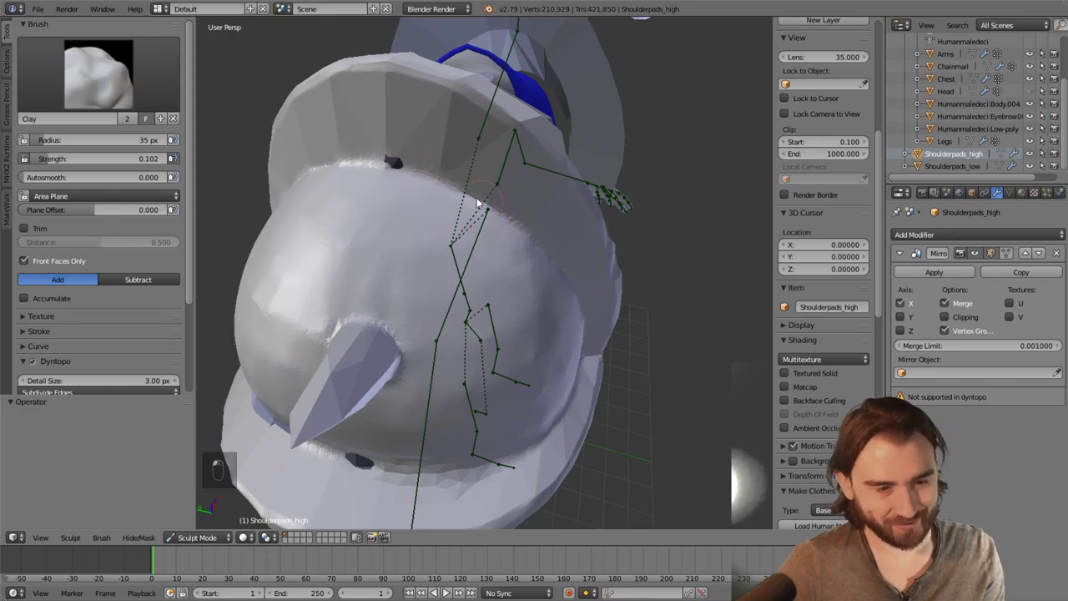
{"action": "key", "text": "s"}
{"action": "key", "text": "c"}
{"action": "mouse_move", "coordinate": [489, 214]}
{"action": "middle_mouse_down"}
{"action": "mouse_move", "coordinate": [486, 180]}
{"action": "mouse_move", "coordinate": [424, 242]}
{"action": "mouse_move", "coordinate": [389, 309]}
{"action": "mouse_move", "coordinate": [427, 329]}
{"action": "mouse_move", "coordinate": [398, 300]}
{"action": "mouse_move", "coordinate": [495, 355]}
{"action": "mouse_move", "coordinate": [503, 247]}
{"action": "mouse_move", "coordinate": [457, 276]}
{"action": "mouse_move", "coordinate": [467, 284]}
{"action": "mouse_move", "coordinate": [434, 284]}
{"action": "middle_mouse_up"}
Switch the sculpting brush to A| Orb_Slash_04
{"action": "left_click", "coordinate": [98, 73]}
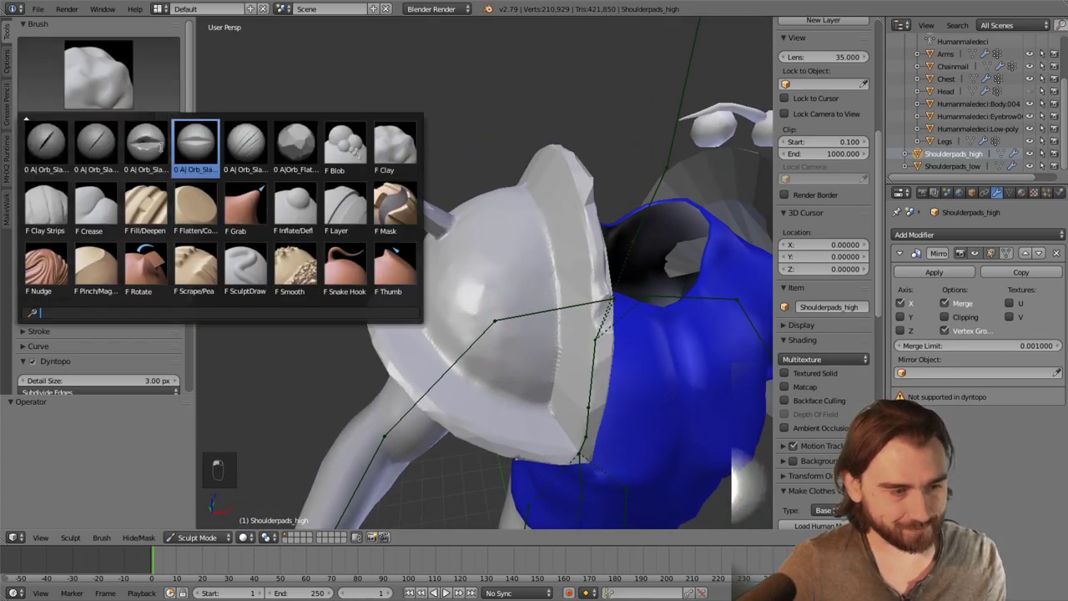
{"action": "scroll", "coordinate": [243, 147], "scroll_direction": "up", "scroll_amount": 5}
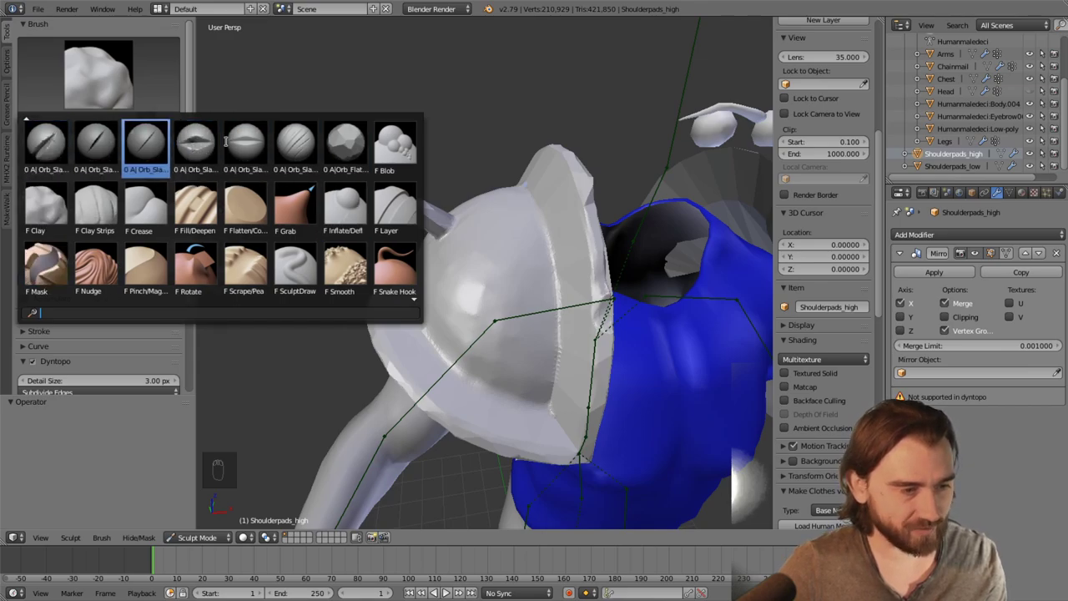
{"action": "scroll", "coordinate": [226, 142], "scroll_direction": "up", "scroll_amount": 5}
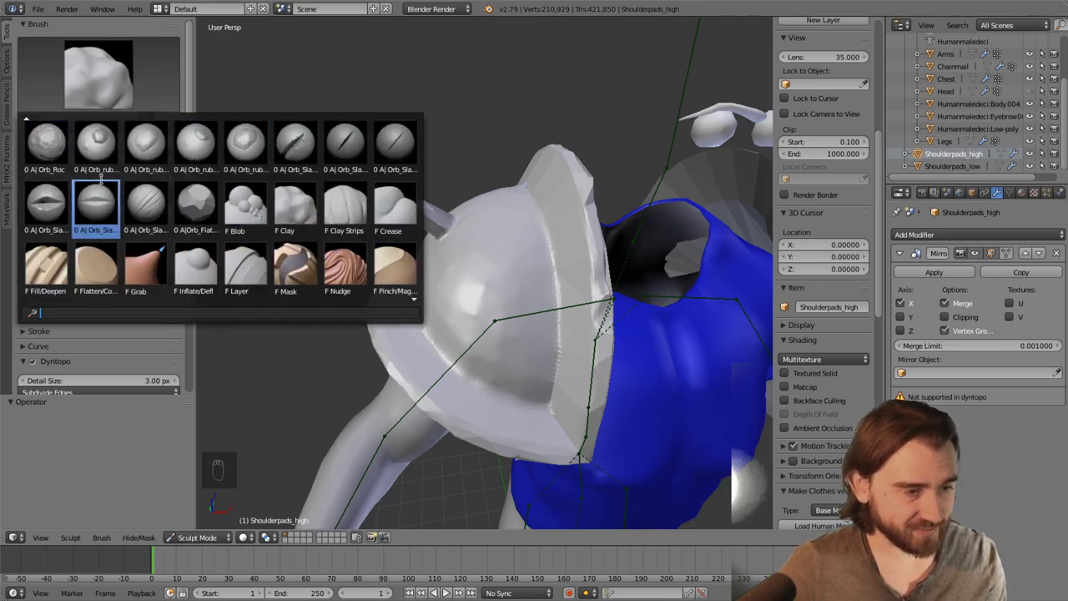
{"action": "left_click", "coordinate": [46, 203]}
{"action": "mouse_move", "coordinate": [425, 273]}
{"action": "middle_mouse_down"}
{"action": "mouse_move", "coordinate": [467, 239]}
{"action": "mouse_move", "coordinate": [456, 236]}
{"action": "mouse_move", "coordinate": [438, 279]}
{"action": "middle_mouse_up"}
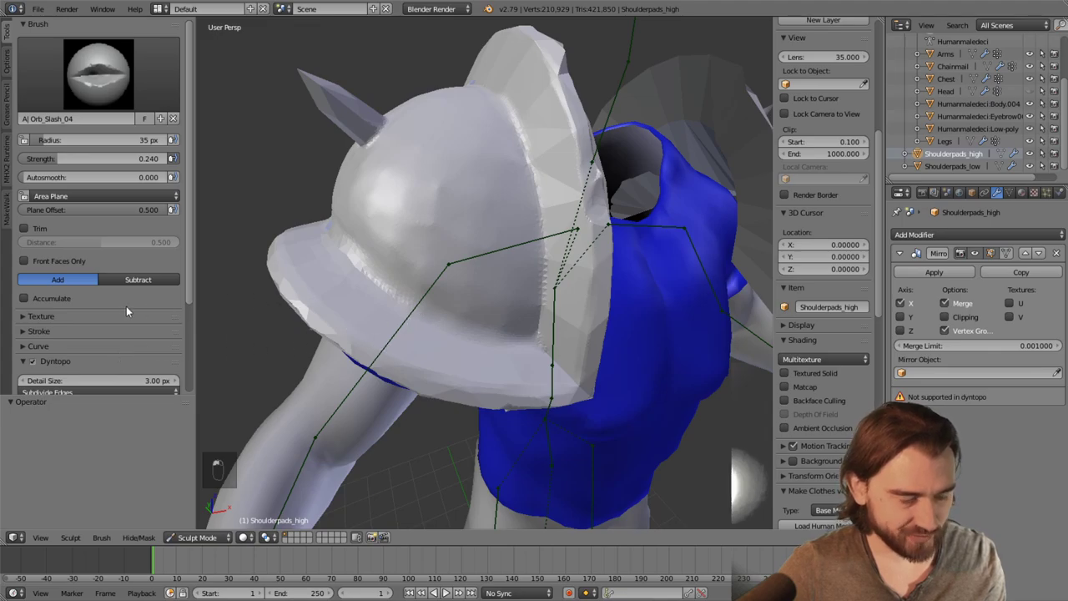
Turn off Dyntopo for the high-poly shoulder pads
{"action": "left_click", "coordinate": [33, 361]}
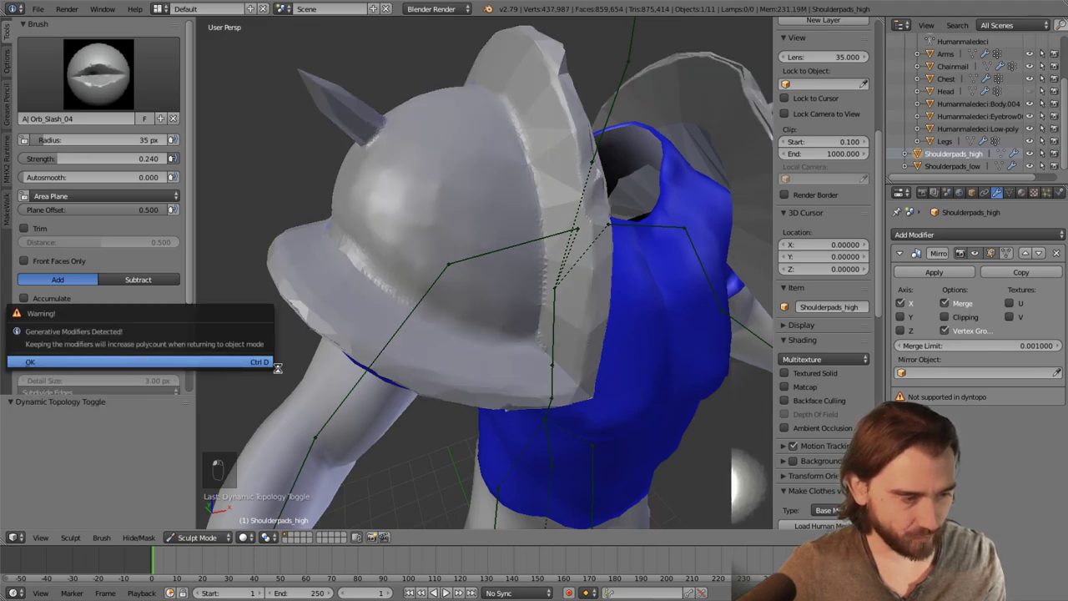
{"action": "left_click", "coordinate": [140, 361]}
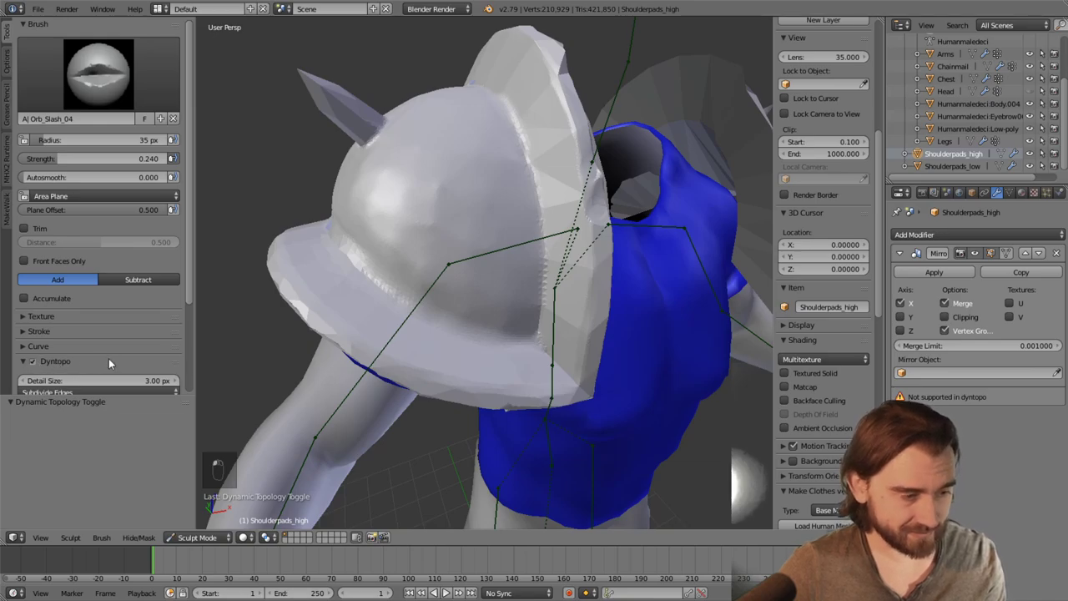
{"action": "left_click", "coordinate": [32, 363]}
{"action": "left_click", "coordinate": [33, 363]}
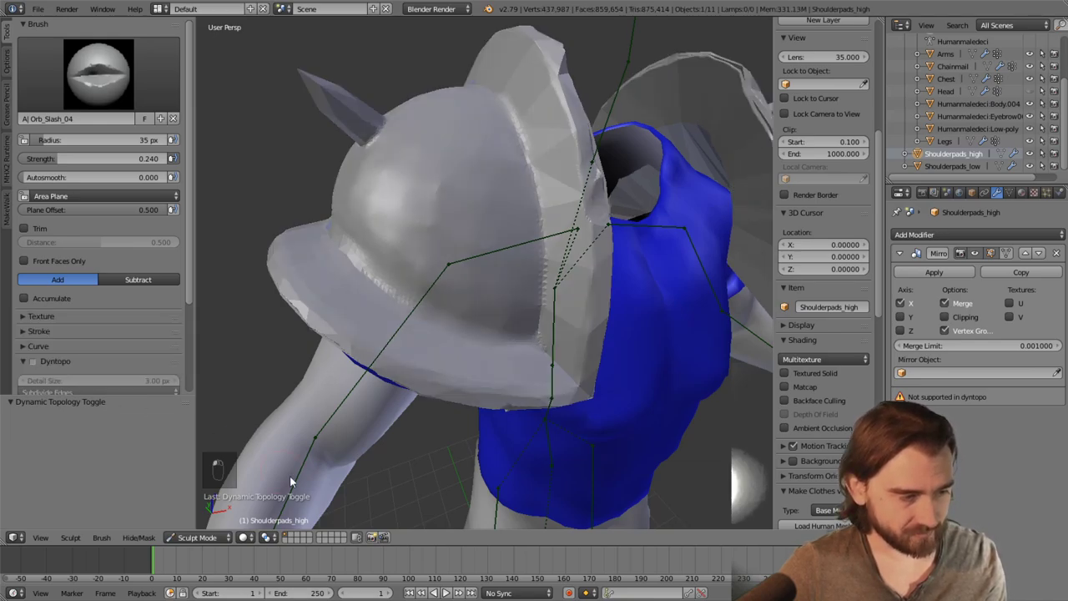
Try a small slash on the front of the dome, then undo it
{"action": "scroll", "coordinate": [480, 298], "scroll_direction": "up", "scroll_amount": 4}
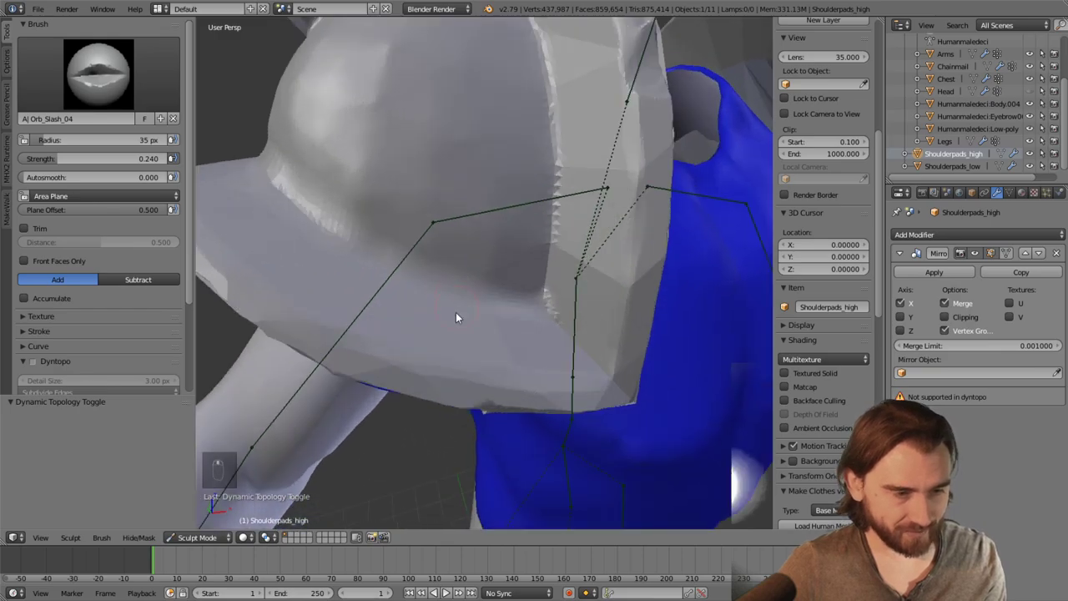
{"action": "scroll", "coordinate": [419, 337], "scroll_direction": "down", "scroll_amount": 2}
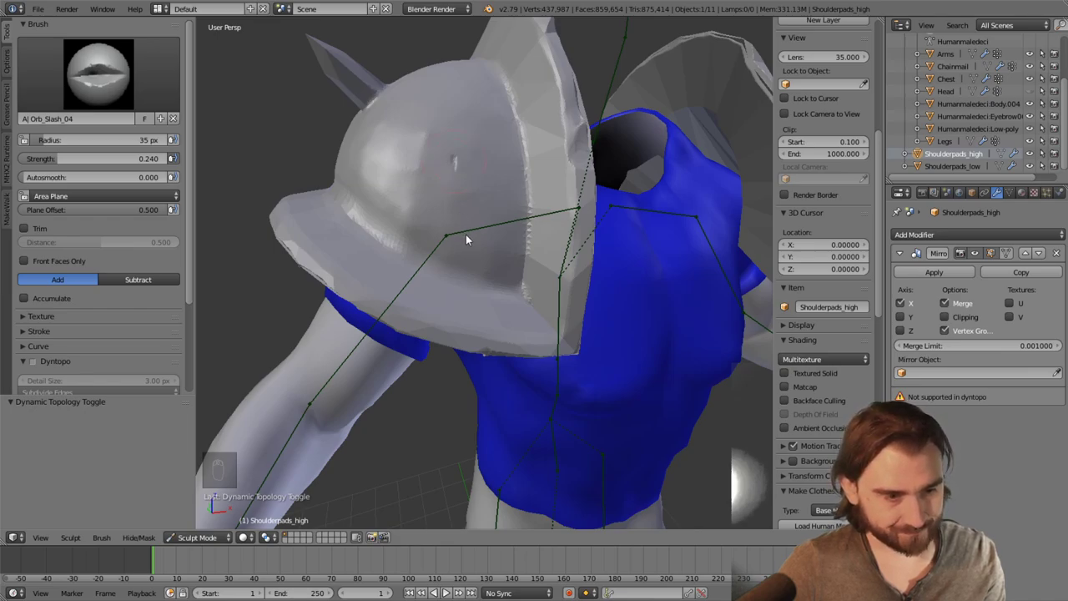
{"action": "key", "text": "ctrl+z"}
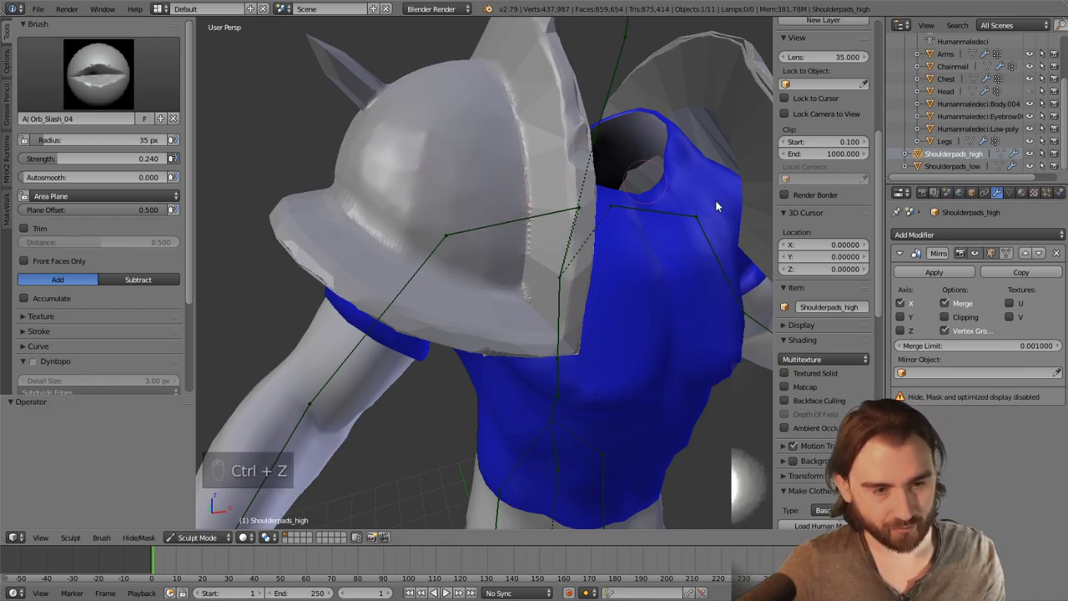
Remove the Mirror modifier from Shoulderpads_high
{"action": "left_click", "coordinate": [1056, 253]}
{"action": "middle_click_drag", "start_coordinate": [461, 208], "coordinate": [608, 218]}
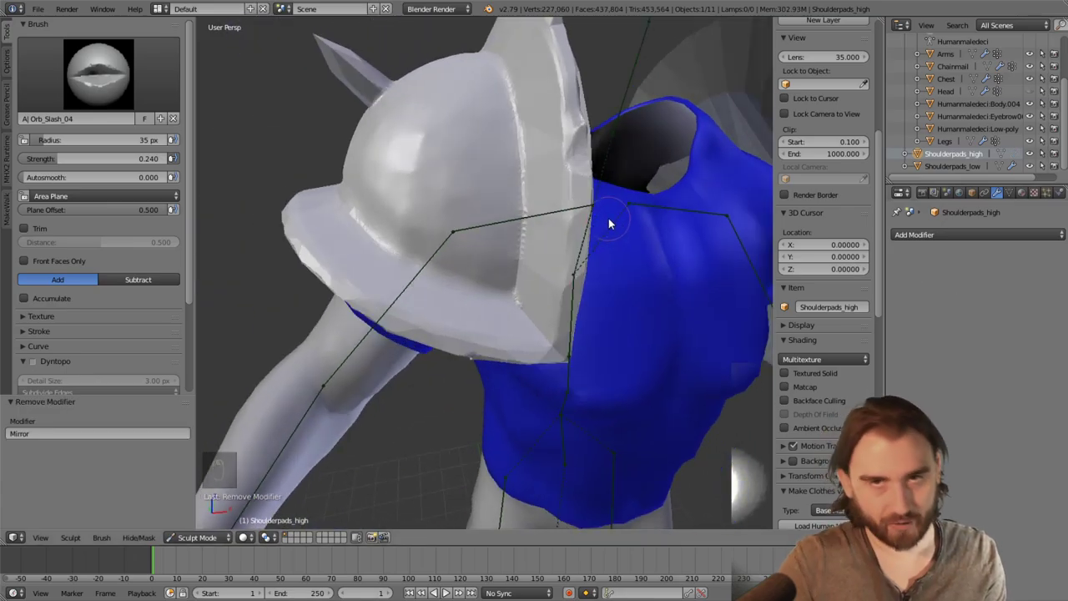
{"action": "middle_click_drag", "start_coordinate": [487, 226], "coordinate": [524, 171]}
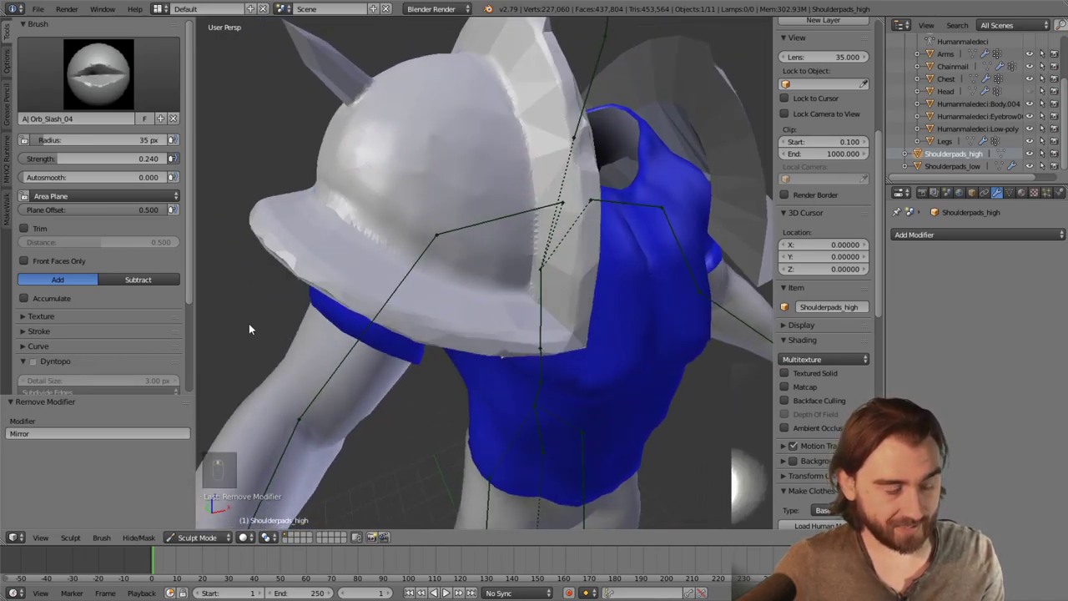
Try slash strokes on the dome and lower rim, then undo them
{"action": "middle_click_drag", "start_coordinate": [248, 325], "coordinate": [466, 174]}
{"action": "mouse_move", "coordinate": [449, 183]}
{"action": "left_mouse_down"}
{"action": "mouse_move", "coordinate": [516, 348]}
{"action": "mouse_move", "coordinate": [483, 297]}
{"action": "left_mouse_up"}
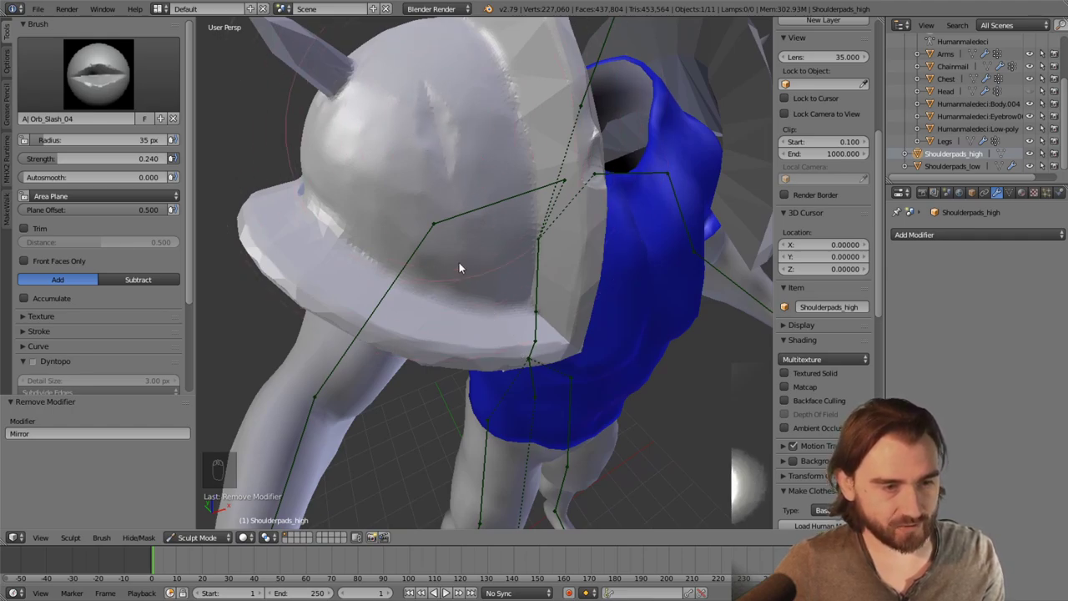
{"action": "key", "text": "ctrl+z"}
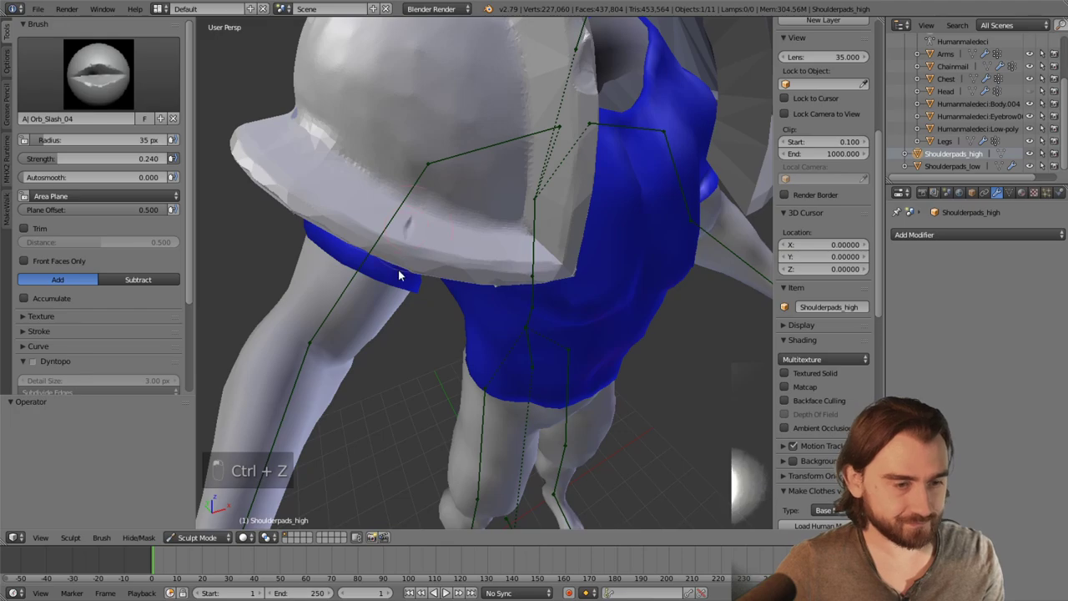
{"action": "key", "text": "ctrl+z"}
Carve short battle-worn slashes into the lower rim, dome and upright flange with the A| Orb_Slash_04 brush
{"action": "middle_click_drag", "start_coordinate": [412, 278], "coordinate": [498, 250]}
{"action": "middle_click_drag", "start_coordinate": [496, 298], "coordinate": [355, 294]}
{"action": "middle_click_drag", "start_coordinate": [287, 294], "coordinate": [421, 287]}
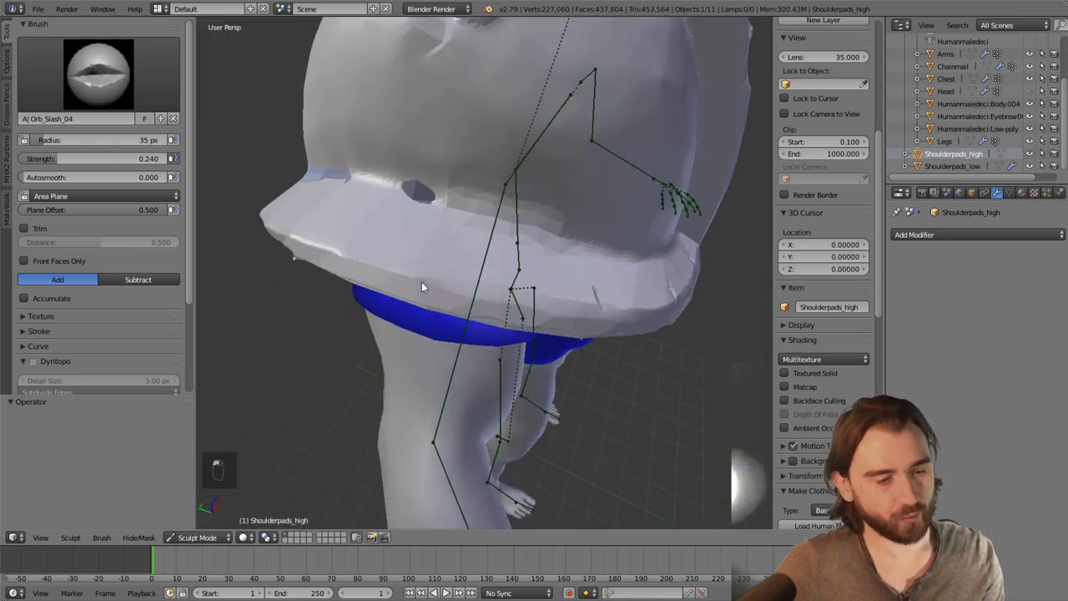
{"action": "middle_click_drag", "start_coordinate": [556, 314], "coordinate": [462, 242]}
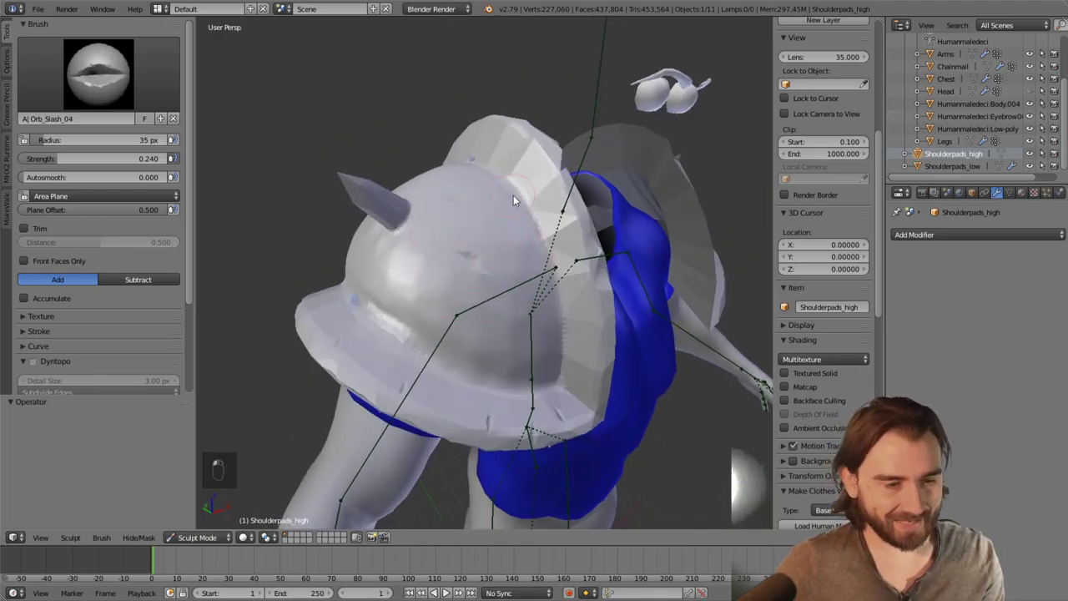
{"action": "scroll", "coordinate": [572, 327], "scroll_direction": "down", "scroll_amount": 5}
{"action": "middle_click_drag", "start_coordinate": [572, 326], "coordinate": [428, 299]}
{"action": "scroll", "coordinate": [534, 266], "scroll_direction": "up", "scroll_amount": 6}
{"action": "scroll", "coordinate": [544, 252], "scroll_direction": "down", "scroll_amount": 3}
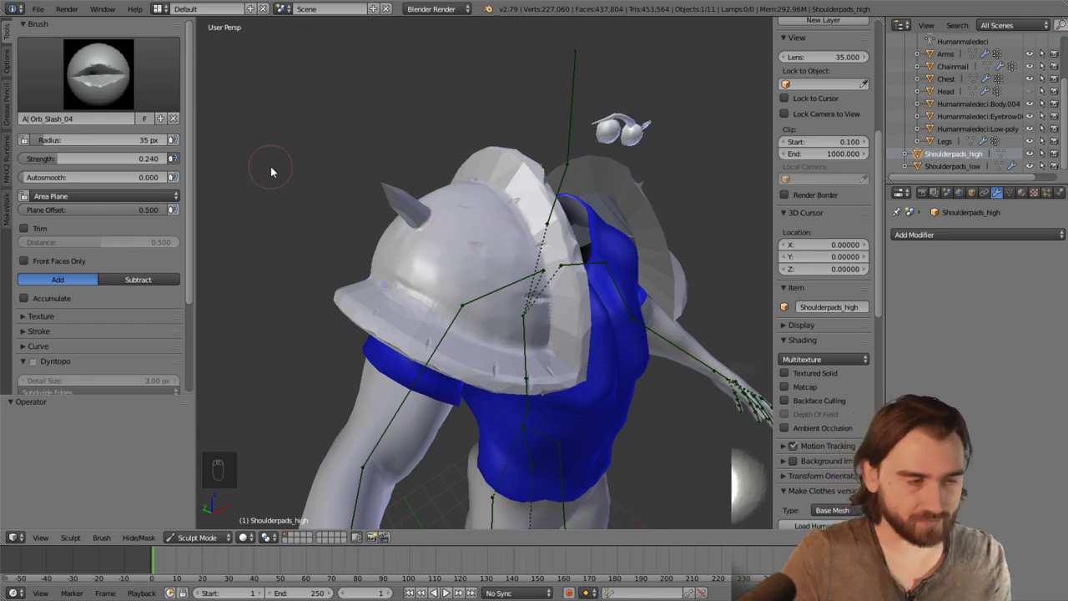
Switch to the A| Orb_rubble_02 brush and try a round dent on the front of the dome, then undo it
{"action": "left_click", "coordinate": [98, 74]}
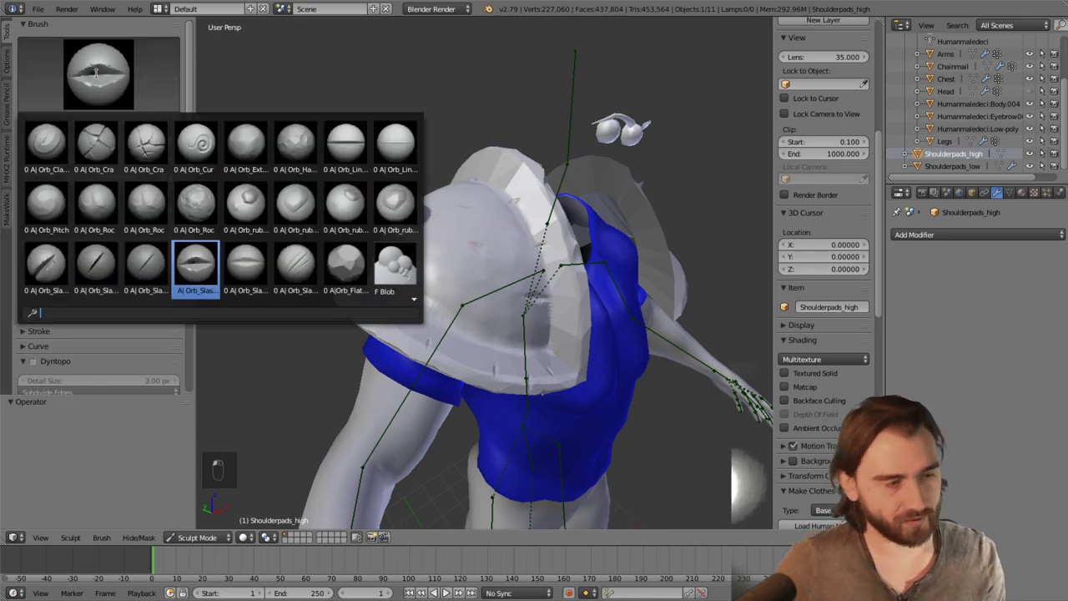
{"action": "left_click", "coordinate": [382, 212]}
{"action": "middle_click_drag", "start_coordinate": [320, 212], "coordinate": [519, 265]}
{"action": "left_click_drag", "start_coordinate": [472, 293], "coordinate": [475, 302]}
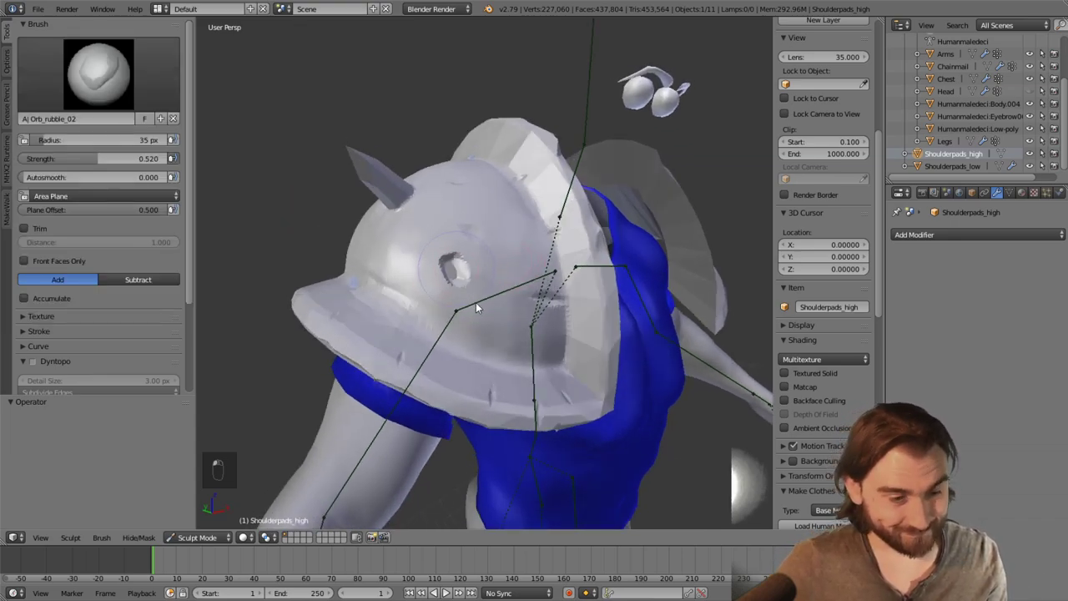
{"action": "key", "text": "ctrl+z"}
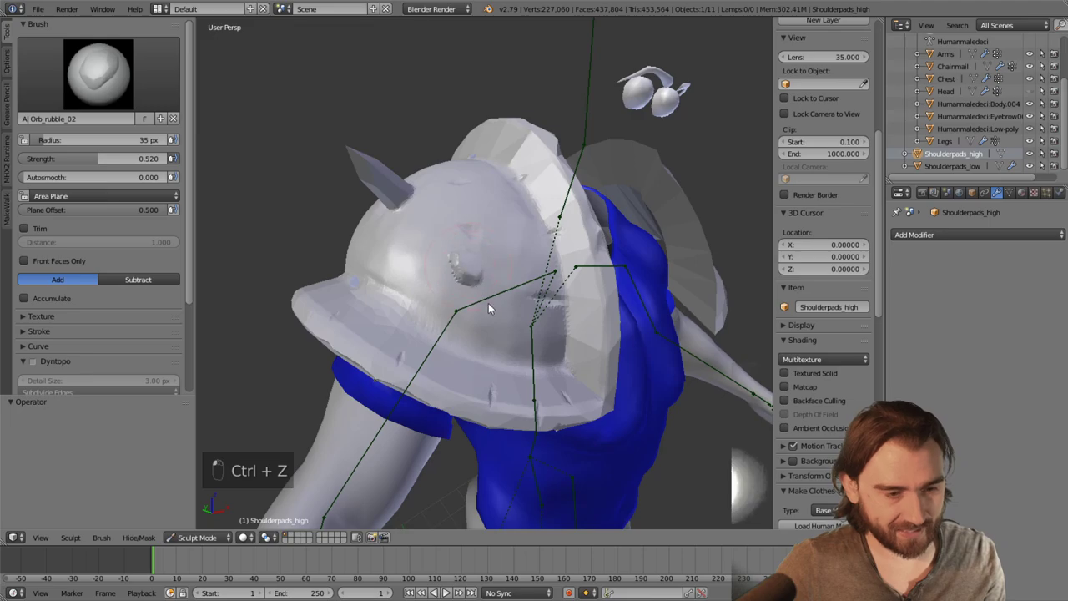
Undo the last dome dent and chip the lower corner where the upright flange meets the rim with the A| Orb_rubble_02 brush
{"action": "key", "text": "ctrl+z"}
{"action": "middle_click_drag", "start_coordinate": [607, 336], "coordinate": [459, 253]}
{"action": "scroll", "coordinate": [504, 269], "scroll_direction": "up", "scroll_amount": 3}
{"action": "scroll", "coordinate": [453, 252], "scroll_direction": "down", "scroll_amount": 2}
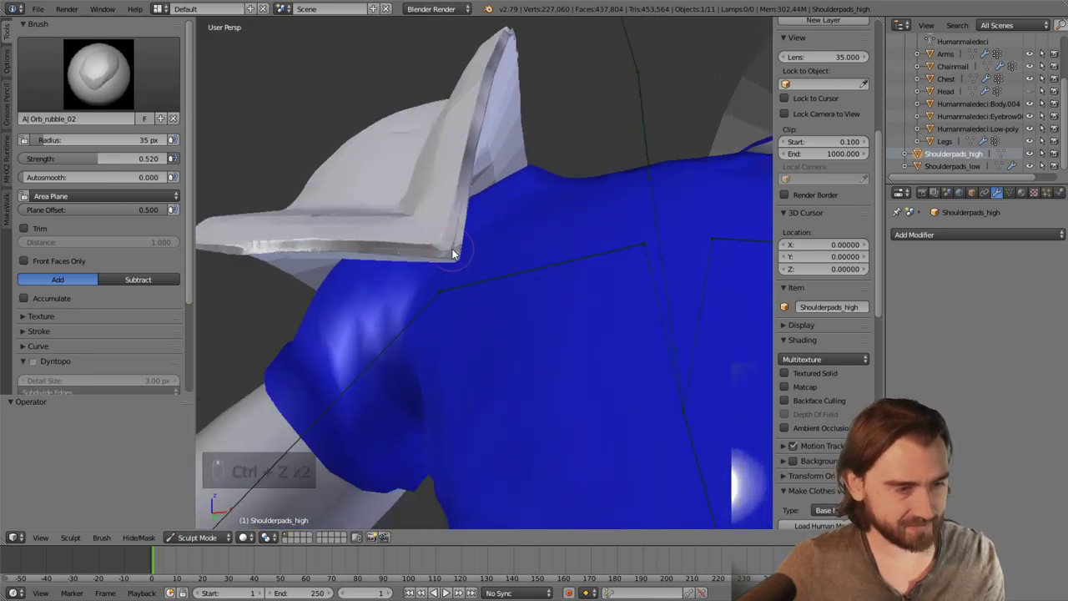
{"action": "left_click_drag", "start_coordinate": [458, 249], "coordinate": [463, 259]}
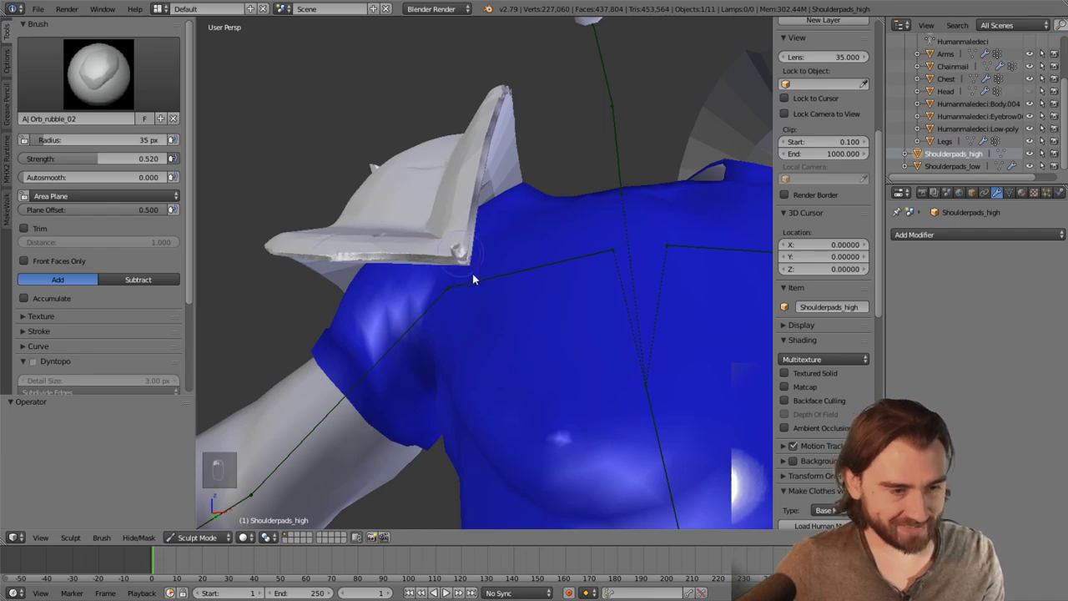
{"action": "middle_click_drag", "start_coordinate": [469, 262], "coordinate": [413, 319]}
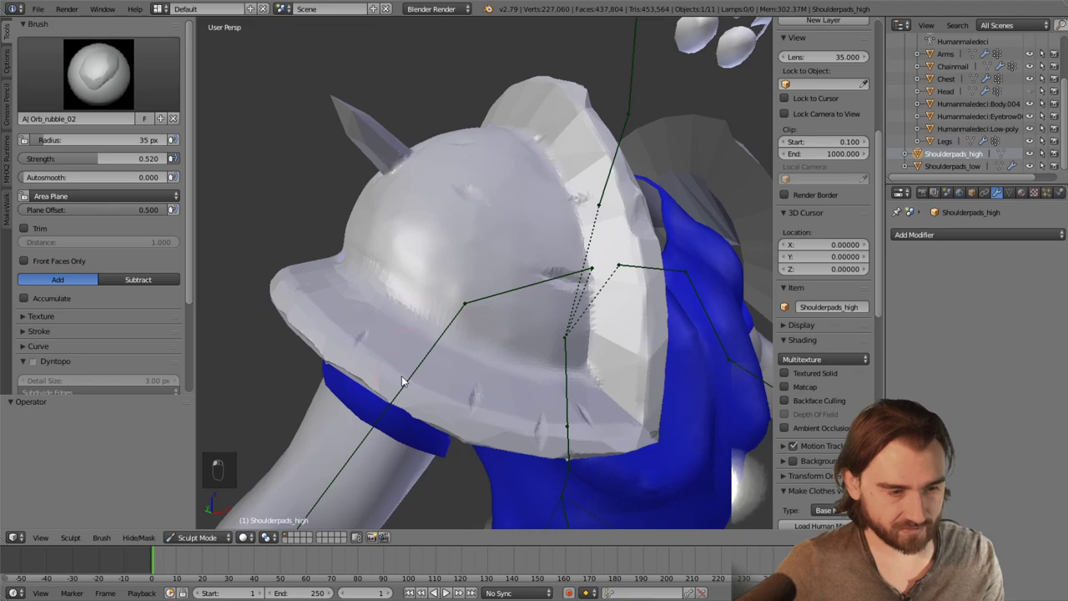
{"action": "scroll", "coordinate": [492, 361], "scroll_direction": "down", "scroll_amount": 4}
{"action": "scroll", "coordinate": [512, 359], "scroll_direction": "up", "scroll_amount": 4}
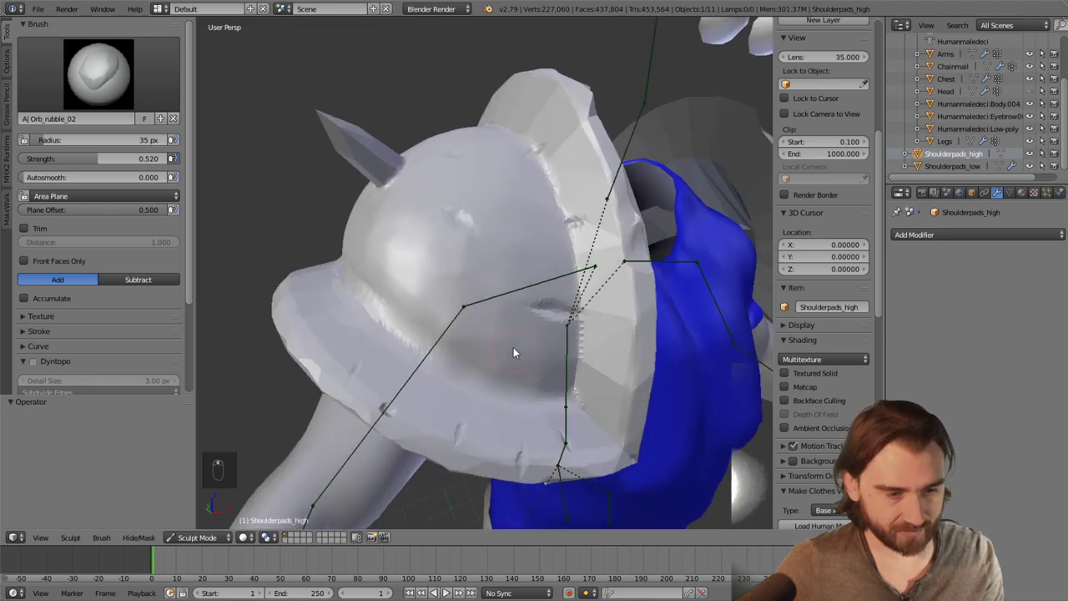
{"action": "scroll", "coordinate": [516, 341], "scroll_direction": "down", "scroll_amount": 3}
{"action": "middle_click_drag", "start_coordinate": [526, 326], "coordinate": [492, 327]}
Return Shoulderpads_high to Object Mode, add a Mirror modifier on the X axis and apply it
{"action": "left_click", "coordinate": [197, 536]}
{"action": "left_click", "coordinate": [200, 519]}
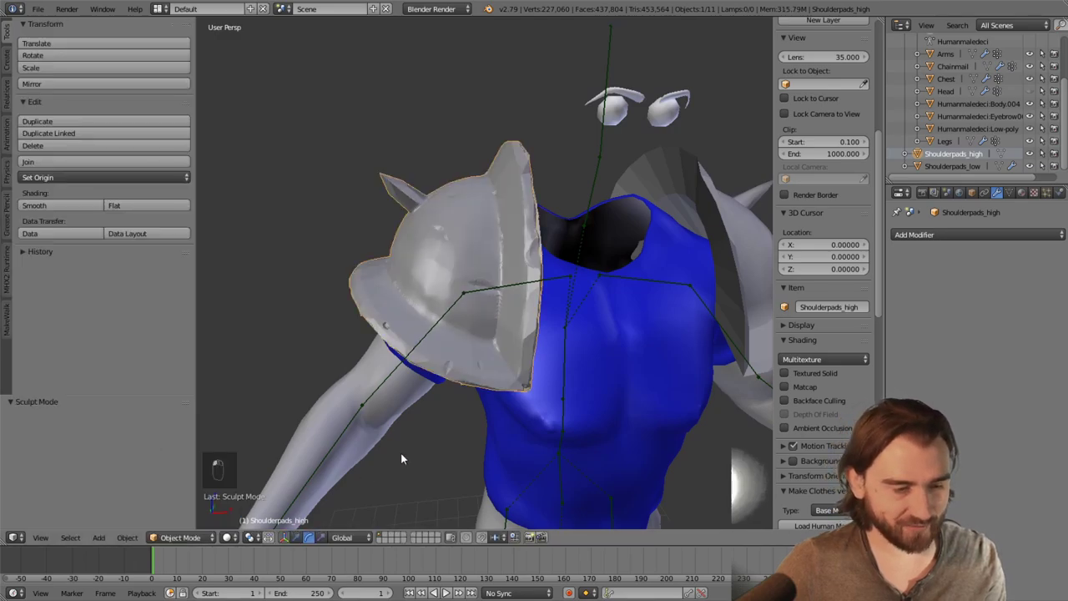
{"action": "middle_click_drag", "start_coordinate": [400, 453], "coordinate": [520, 317]}
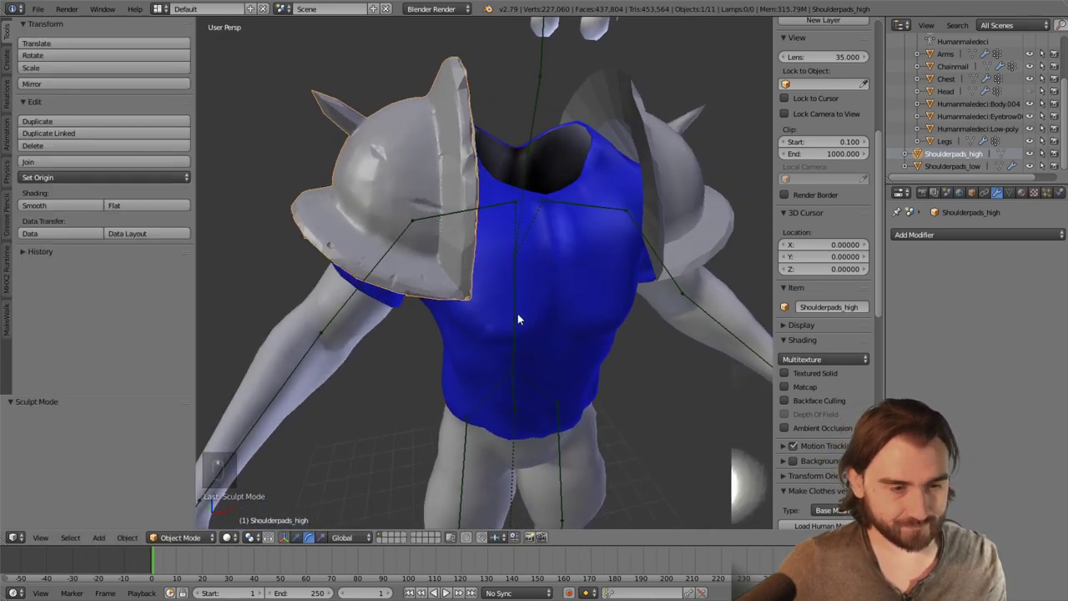
{"action": "left_click", "coordinate": [956, 235]}
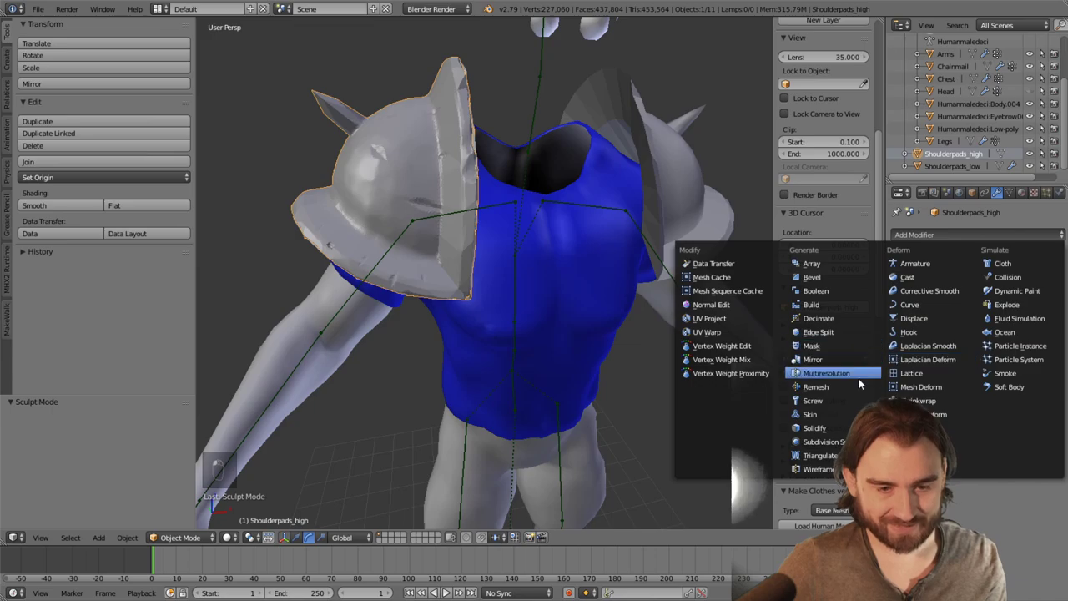
{"action": "left_click", "coordinate": [813, 359]}
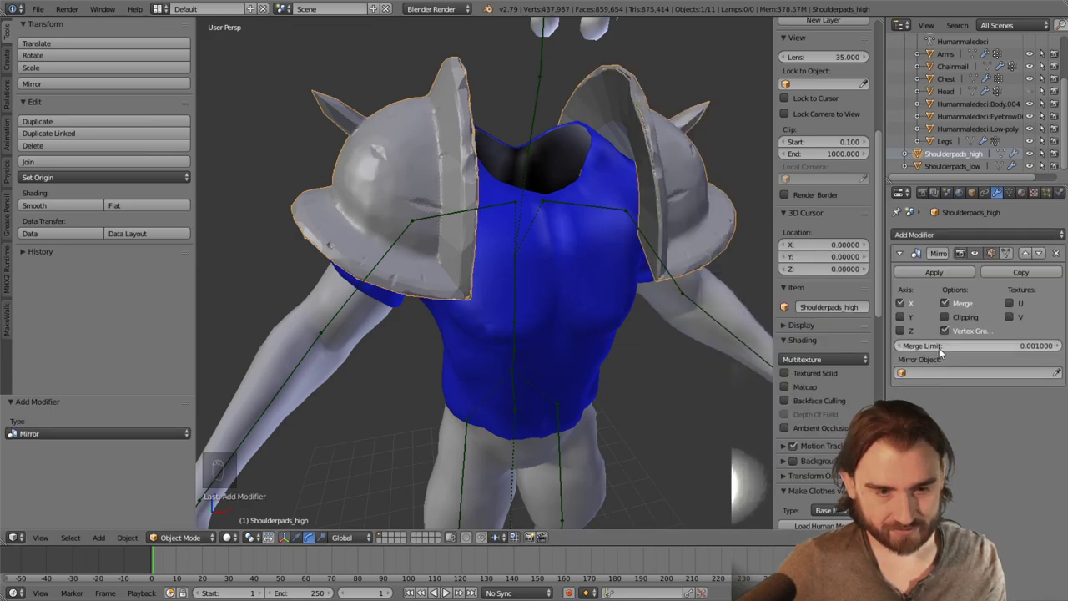
{"action": "left_click", "coordinate": [928, 272]}
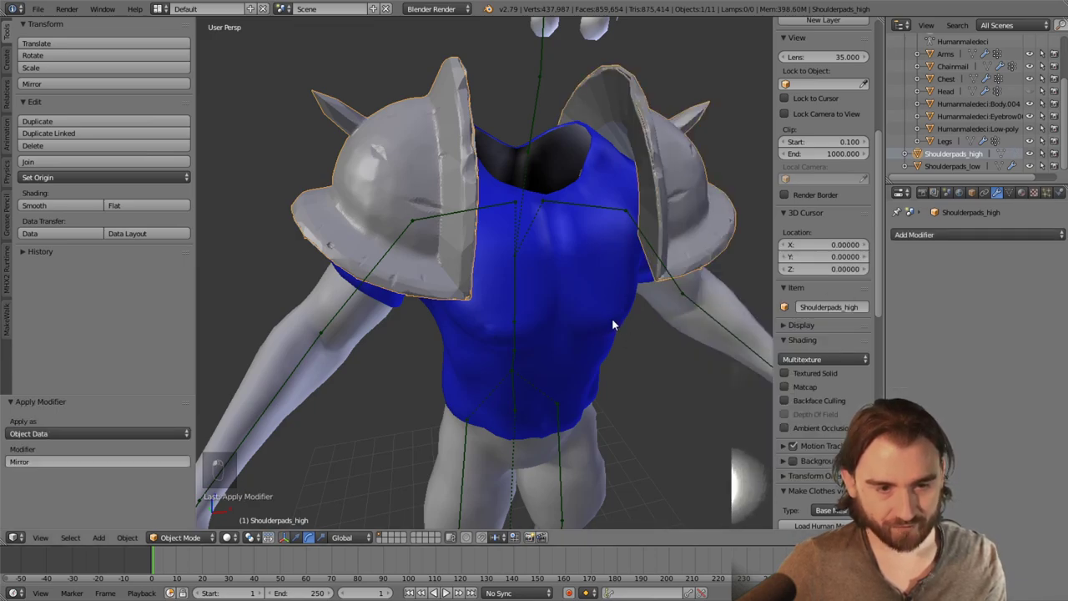
Hide Shoulderpads_high, select Shoulderpads_low and apply its Mirror modifier
{"action": "left_click", "coordinate": [1030, 154]}
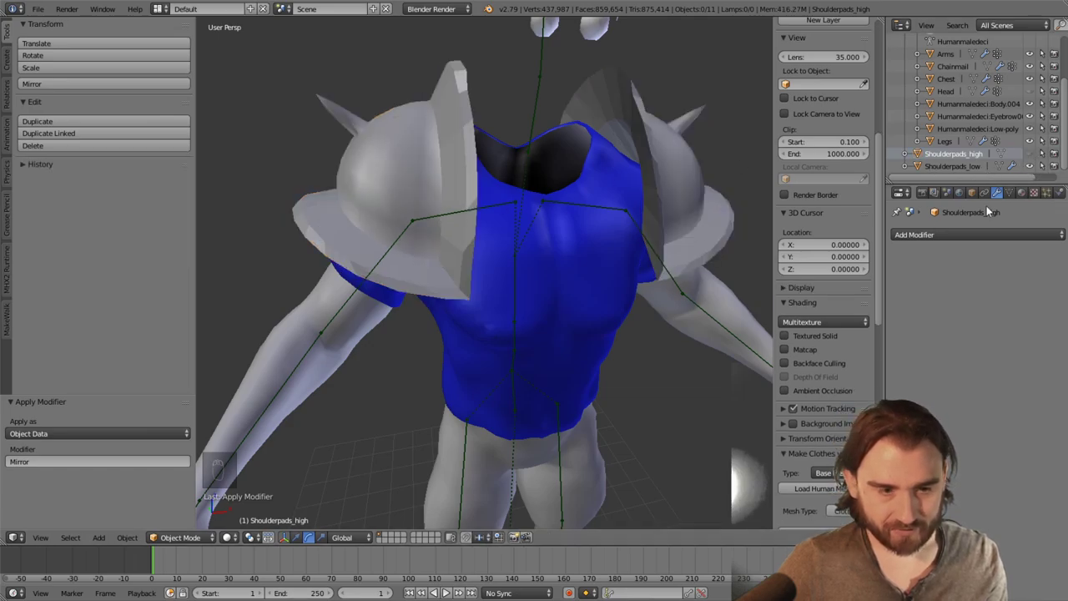
{"action": "left_click", "coordinate": [952, 166]}
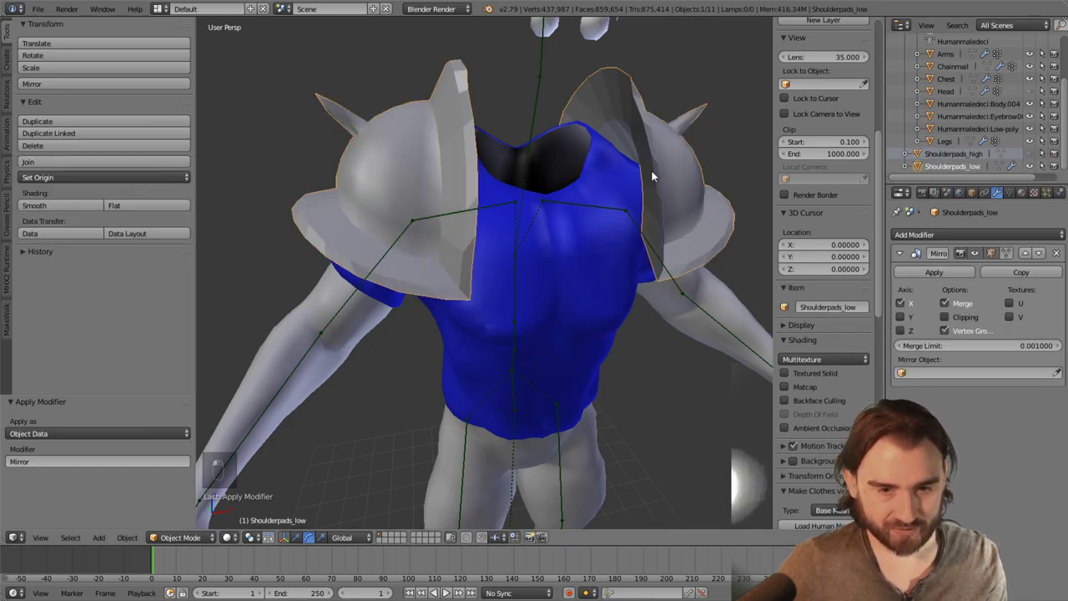
{"action": "left_click", "coordinate": [180, 537]}
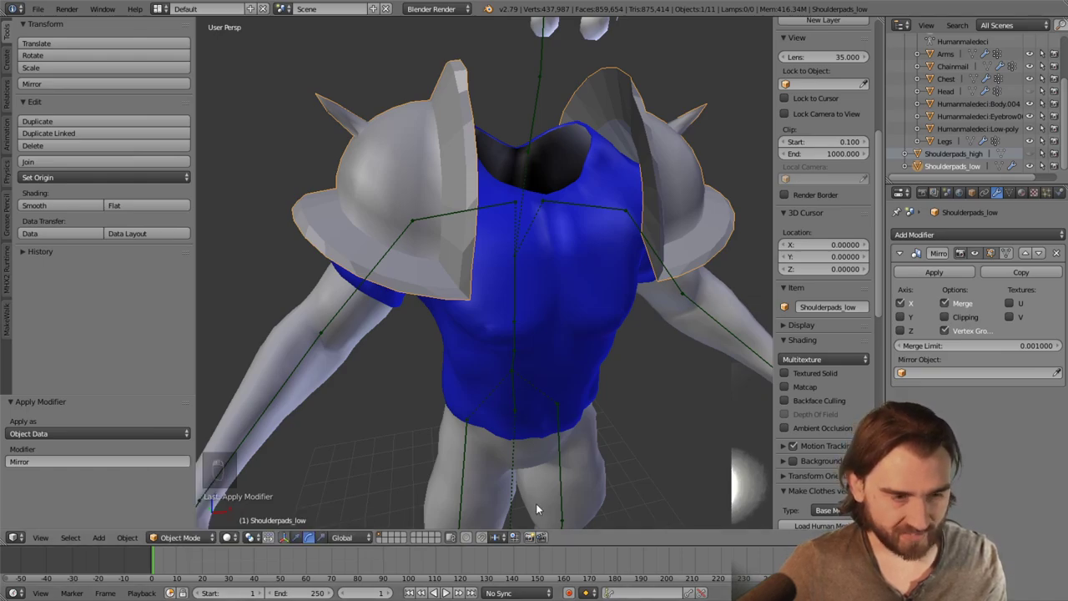
{"action": "left_click", "coordinate": [948, 272]}
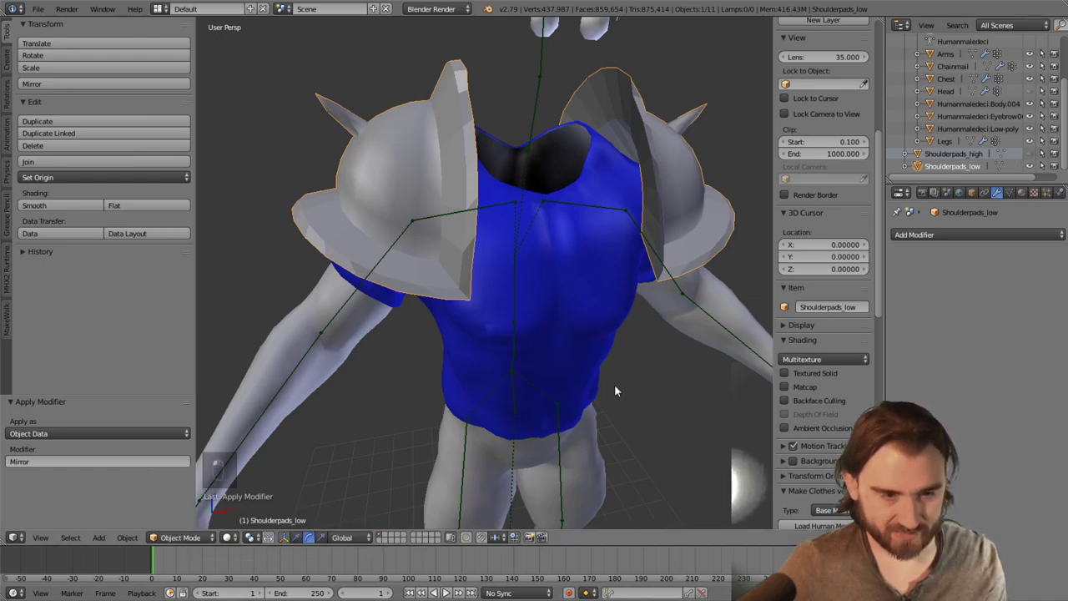
In Edit Mode on Shoulderpads_low, select a single vertex on the character's right pad, show the translate manipulator and disable proportional editing
{"action": "left_click", "coordinate": [182, 537]}
{"action": "left_click", "coordinate": [179, 509]}
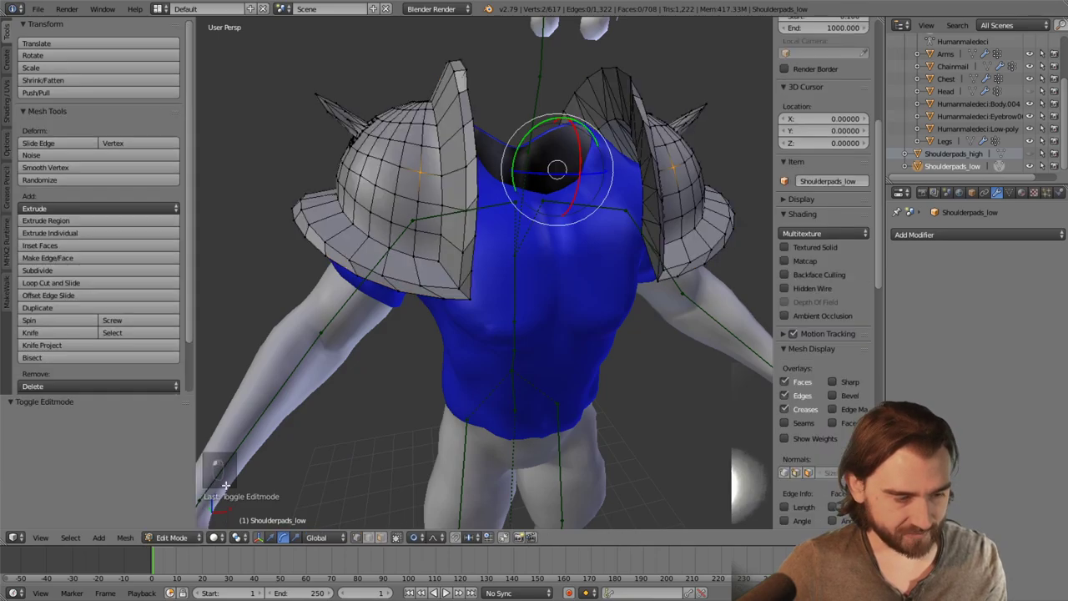
{"action": "key", "text": "a"}
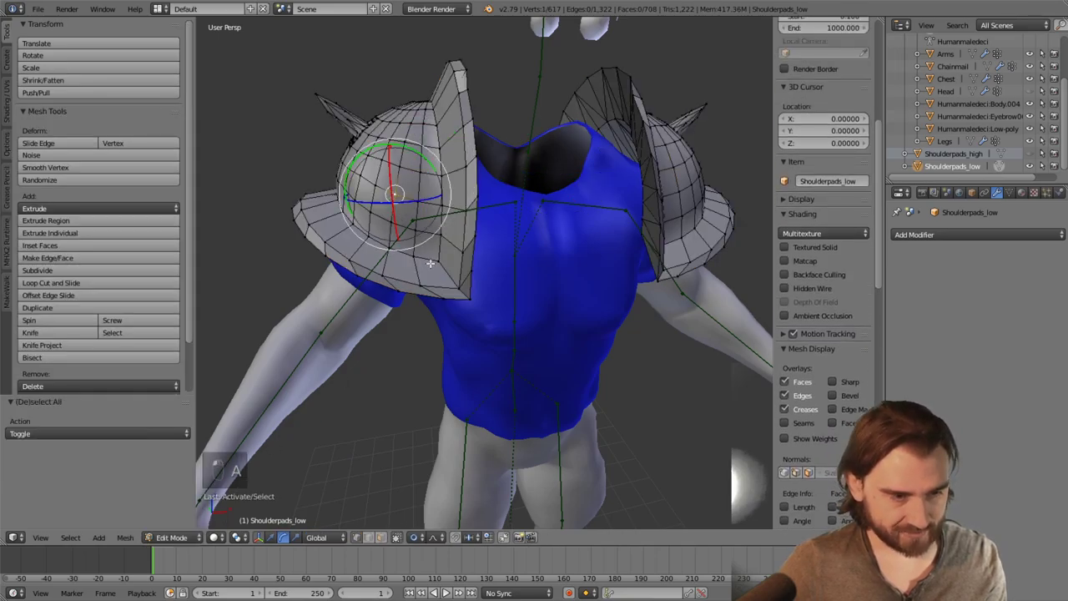
{"action": "left_click", "coordinate": [272, 539]}
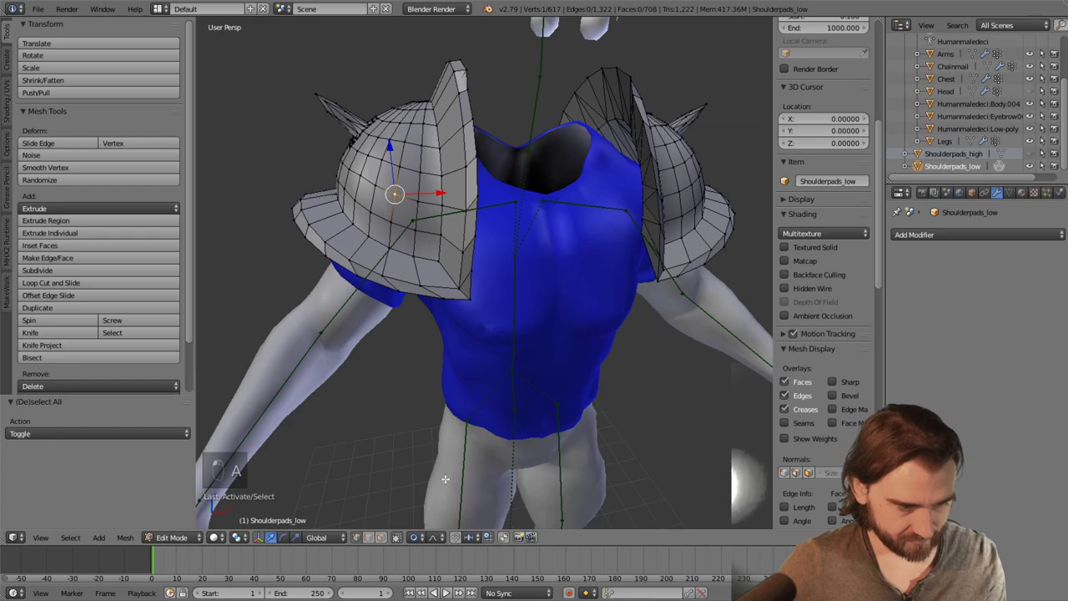
{"action": "left_click", "coordinate": [419, 539]}
{"action": "left_click", "coordinate": [427, 523]}
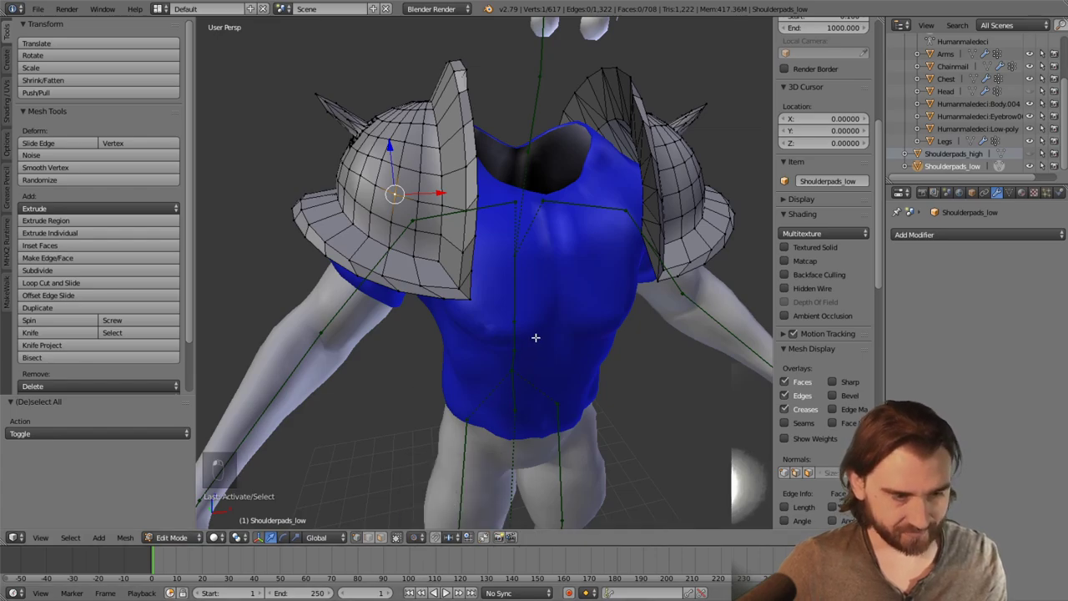
Select all geometry linked to that vertex, separate the right pad into its own object and return to Object Mode
{"action": "key", "text": "ctrl+l"}
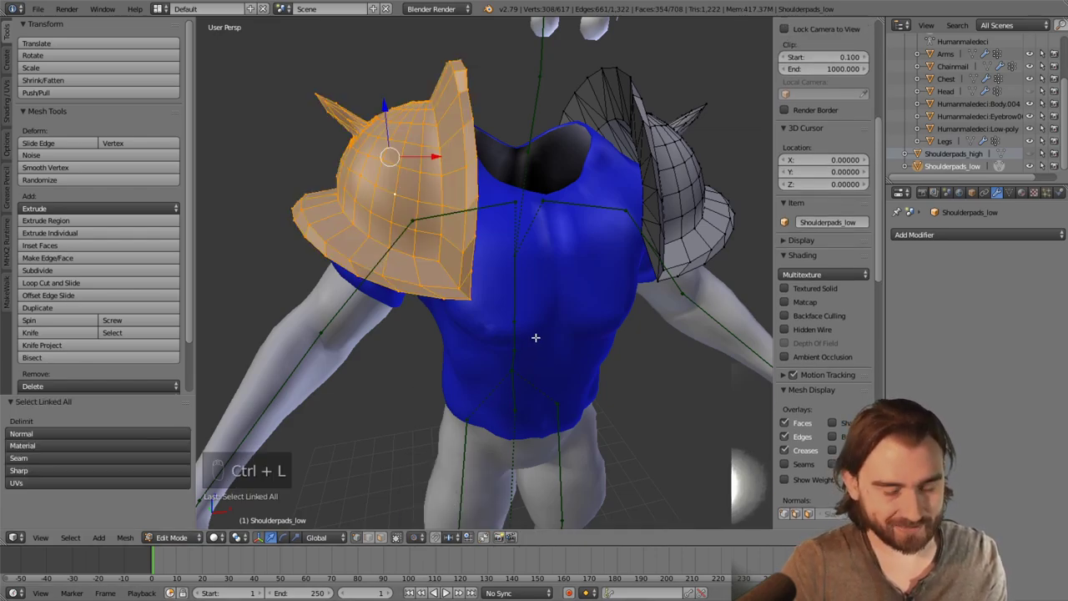
{"action": "key", "text": "p"}
{"action": "left_click", "coordinate": [503, 338]}
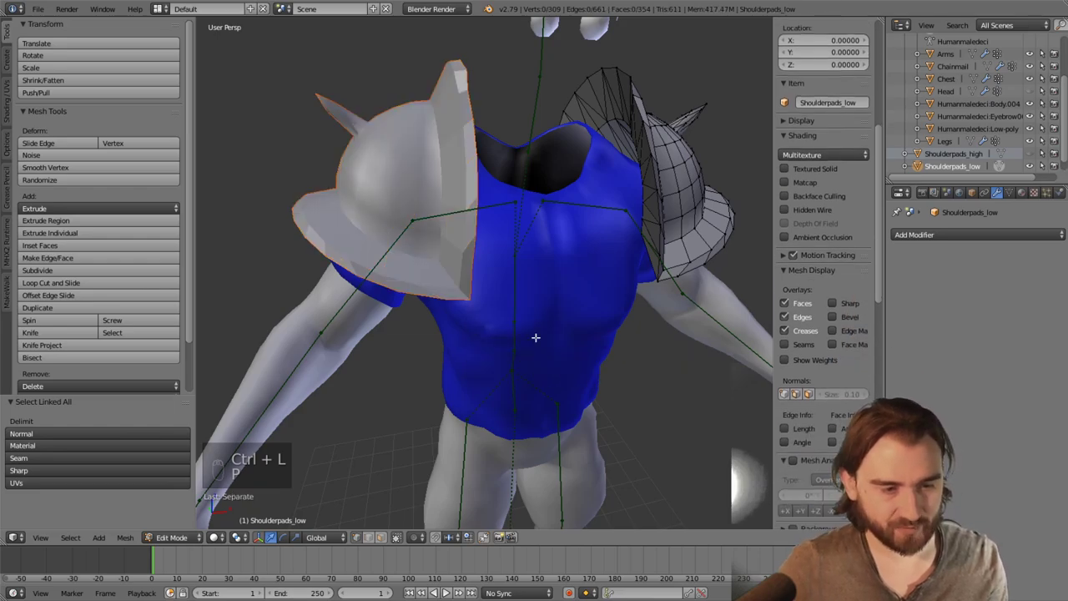
{"action": "left_click", "coordinate": [197, 536]}
{"action": "left_click", "coordinate": [200, 526]}
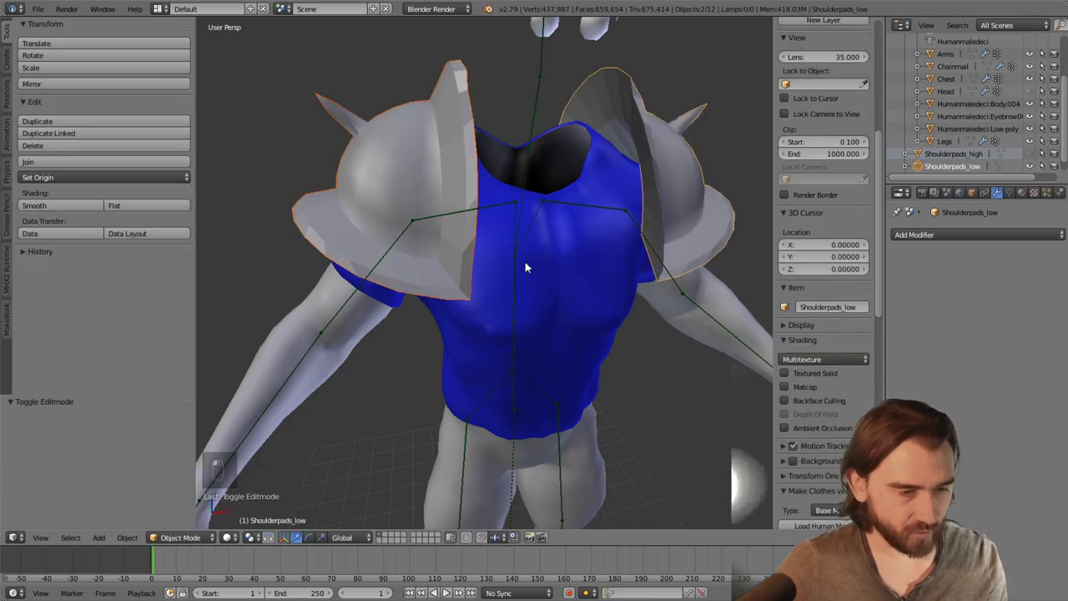
Select the separated right shoulder pad, add the armature's clavicle_r bone in Pose Mode as active, and open the Set Parent To options
{"action": "middle_click_drag", "start_coordinate": [524, 265], "coordinate": [442, 170]}
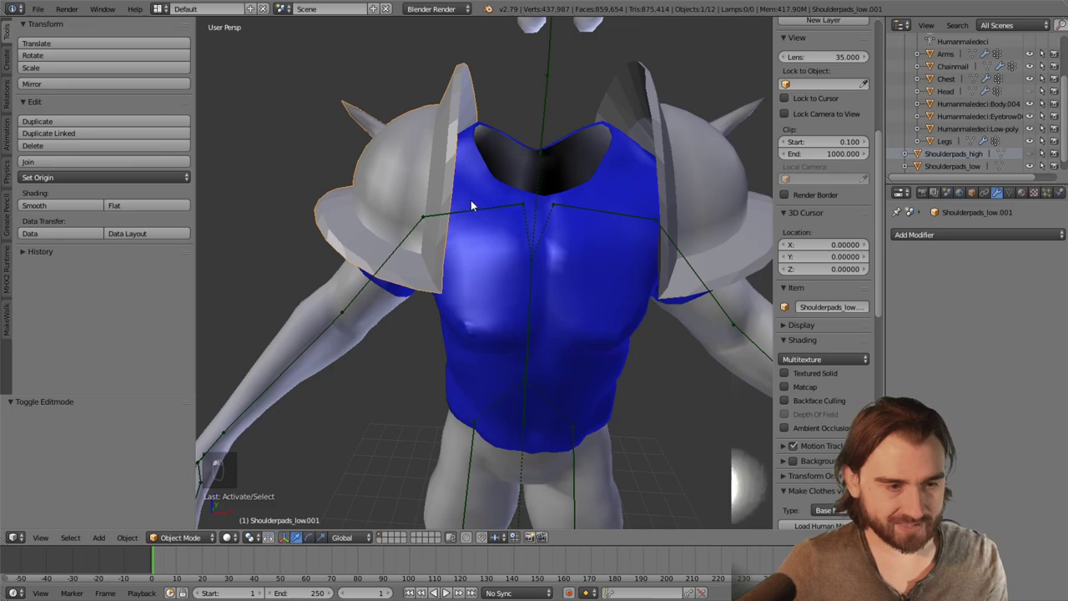
{"action": "mouse_move", "coordinate": [470, 201]}
{"action": "middle_mouse_down"}
{"action": "mouse_move", "coordinate": [479, 192]}
{"action": "mouse_move", "coordinate": [463, 181]}
{"action": "middle_mouse_up"}
{"action": "middle_click_drag", "start_coordinate": [508, 213], "coordinate": [471, 215]}
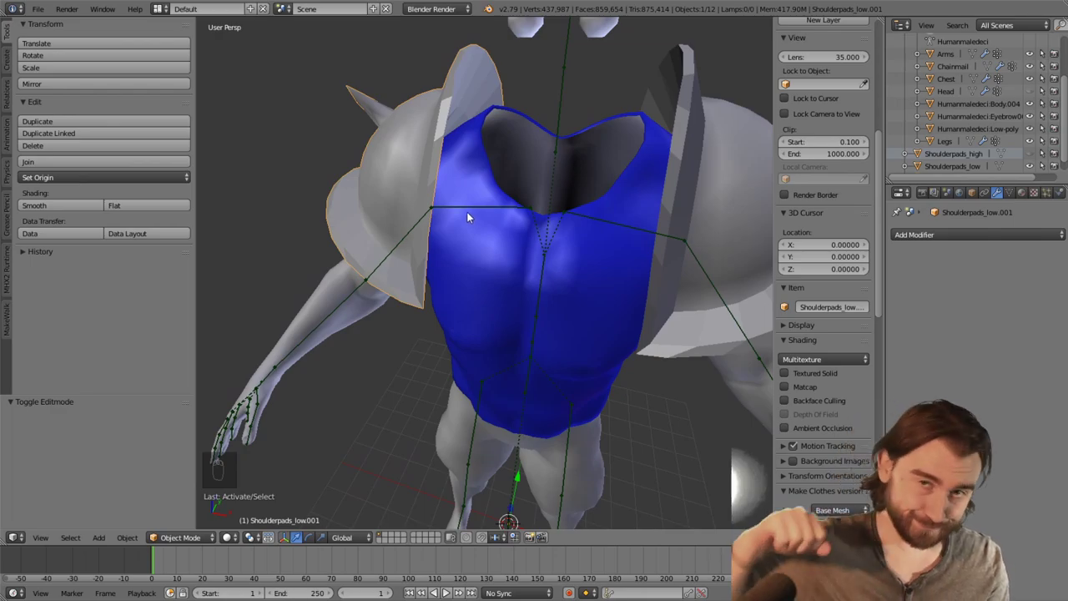
{"action": "right_click", "coordinate": [468, 212]}
{"action": "key", "text": "ctrl+Tab"}
{"action": "middle_click_drag", "start_coordinate": [471, 210], "coordinate": [386, 167]}
{"action": "key", "text": "a"}
{"action": "right_click", "coordinate": [482, 214]}
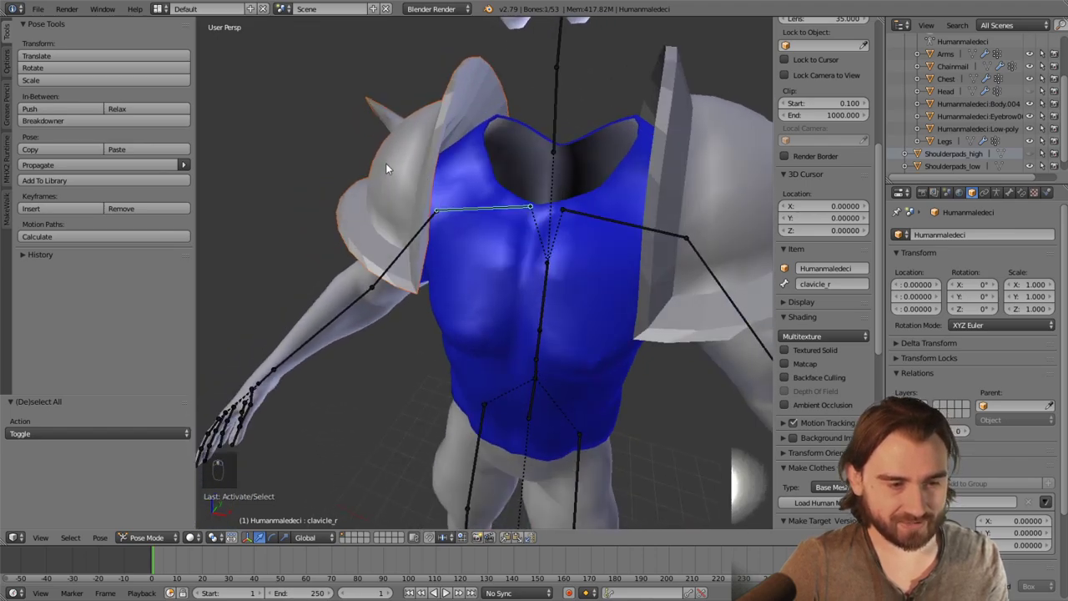
{"action": "middle_click_drag", "start_coordinate": [466, 208], "coordinate": [506, 208]}
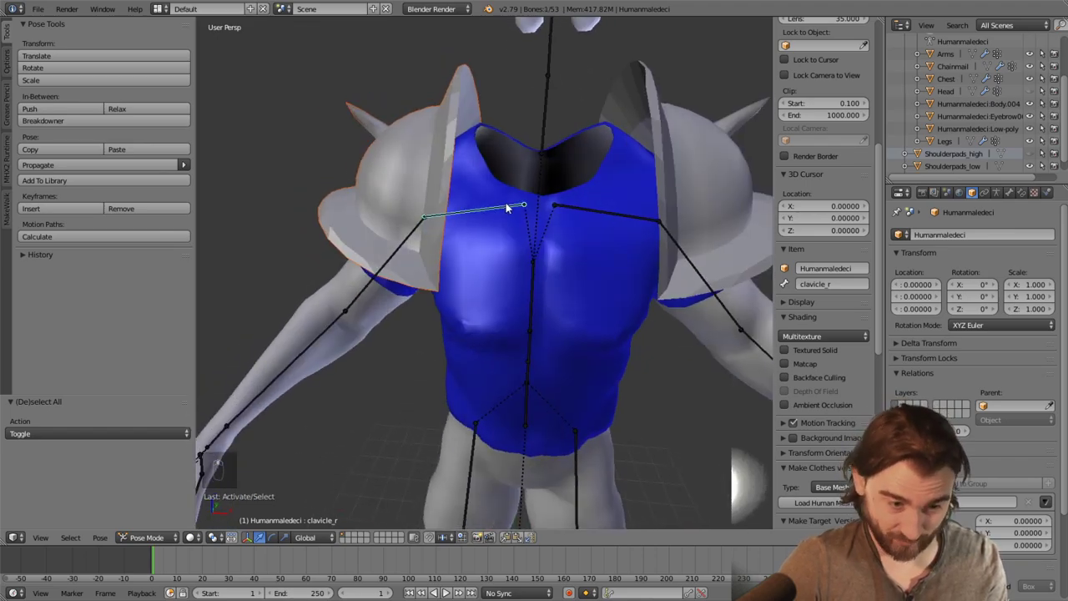
{"action": "key", "text": "ctrl+p"}
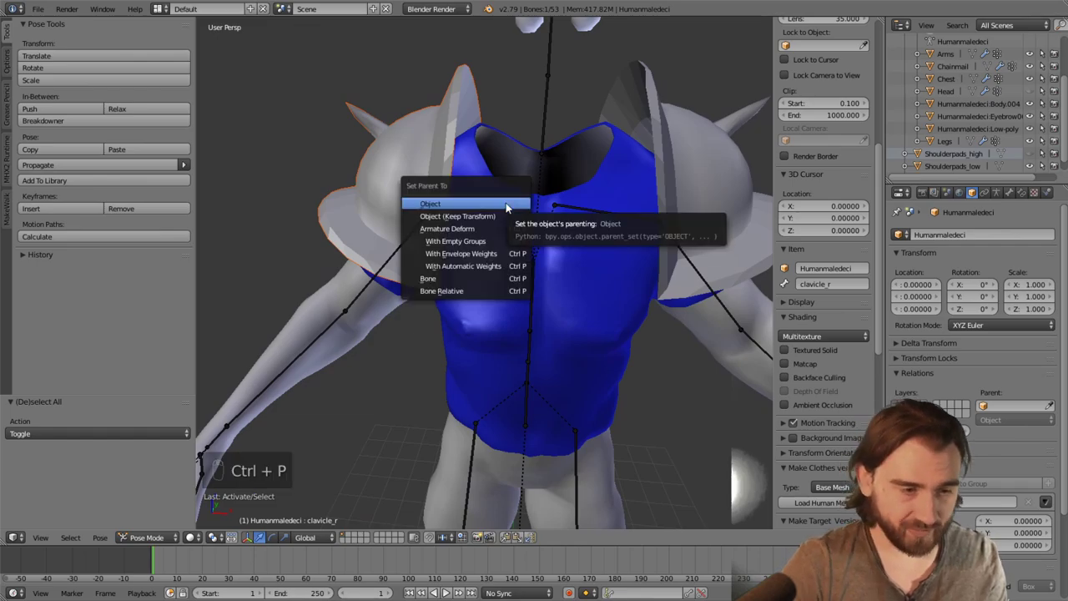
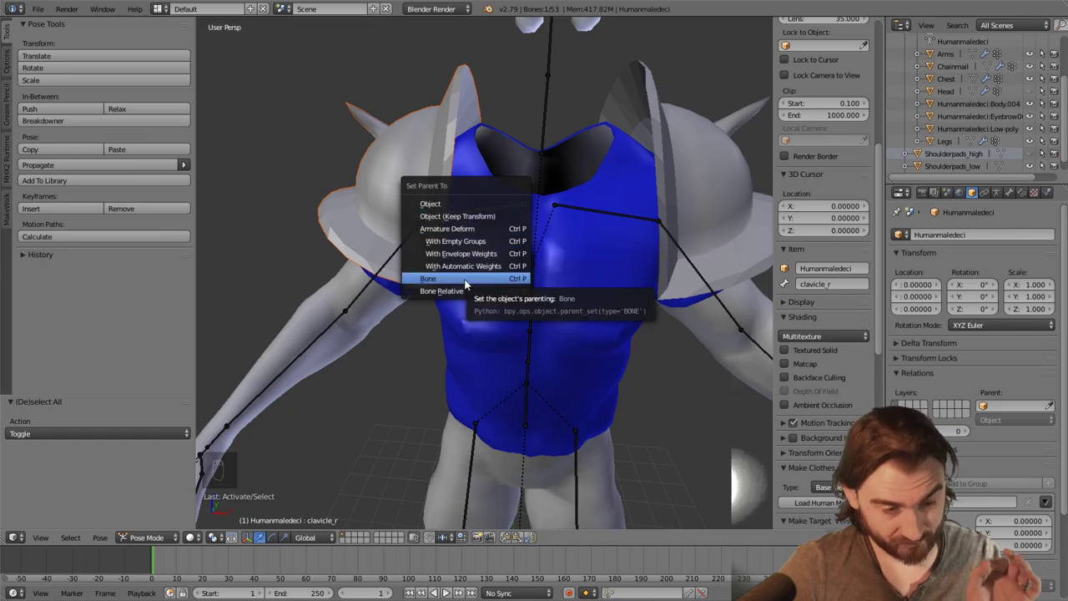
Parent the separated low-poly pad on the character's right shoulder to the clavicle_r bone with the Bone option
{"action": "left_click", "coordinate": [434, 278]}
{"action": "mouse_move", "coordinate": [496, 256]}
{"action": "middle_mouse_down"}
{"action": "mouse_move", "coordinate": [516, 246]}
{"action": "mouse_move", "coordinate": [507, 251]}
{"action": "middle_mouse_up"}
{"action": "scroll", "coordinate": [507, 251], "scroll_direction": "down", "scroll_amount": 1}
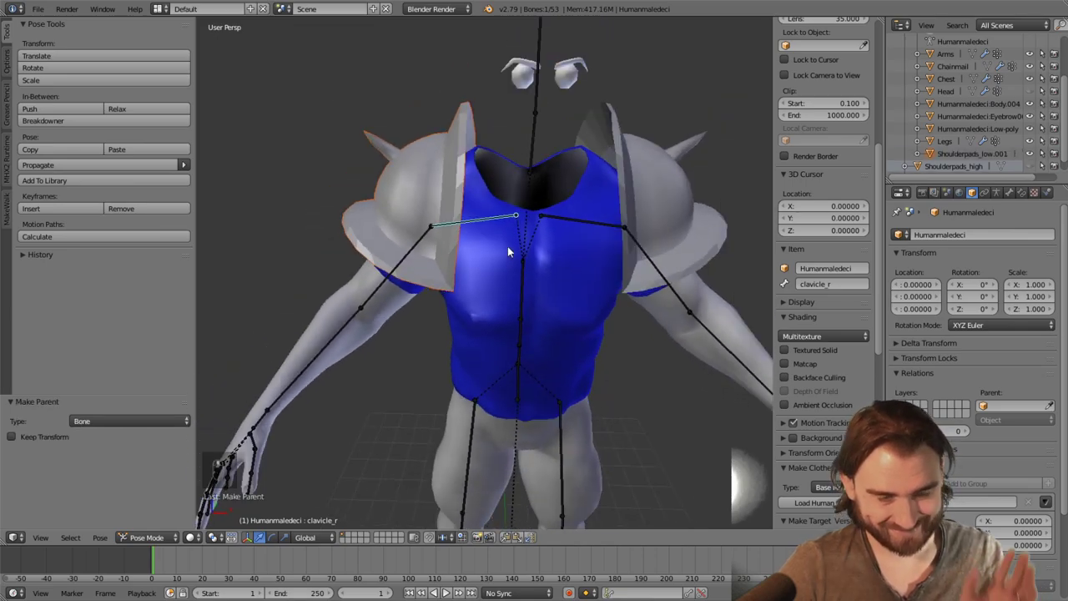
{"action": "middle_click_drag", "start_coordinate": [513, 203], "coordinate": [567, 194]}
{"action": "scroll", "coordinate": [968, 142], "scroll_direction": "up", "scroll_amount": 3}
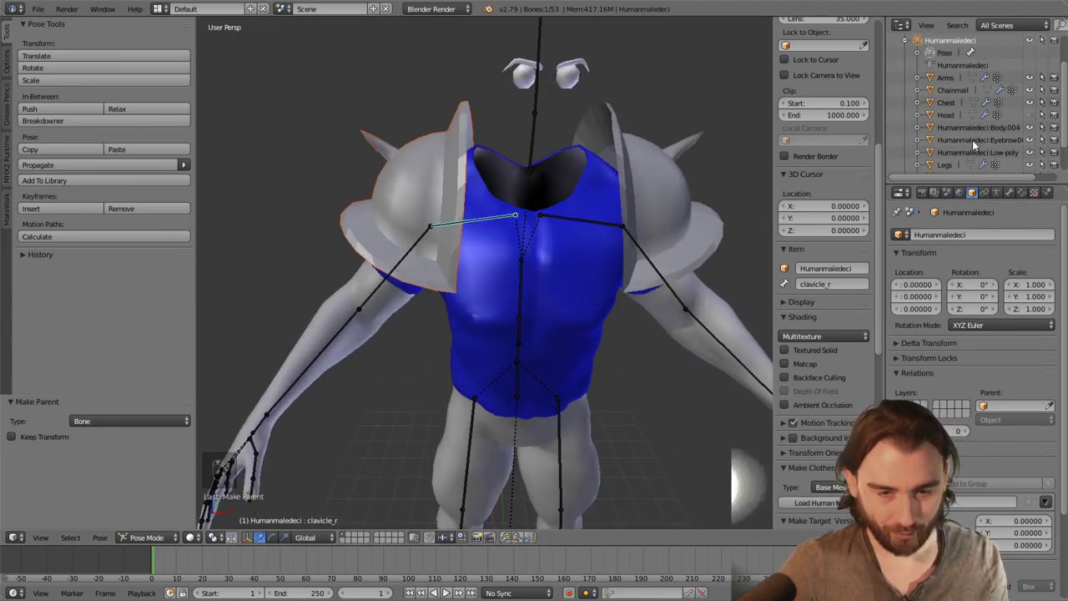
Select Shoulderpads_low, make the armature's clavicle_l bone active and parent the pad to it with the Bone option
{"action": "scroll", "coordinate": [946, 146], "scroll_direction": "down", "scroll_amount": 4}
{"action": "left_click", "coordinate": [951, 166]}
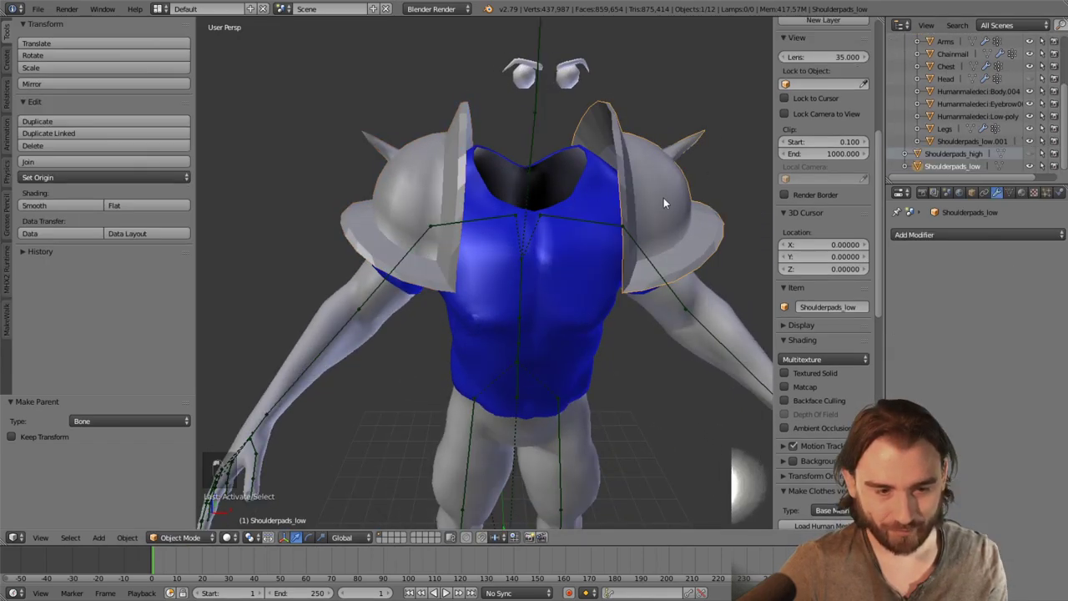
{"action": "right_click", "coordinate": [582, 221], "text": "shift"}
{"action": "key", "text": "a"}
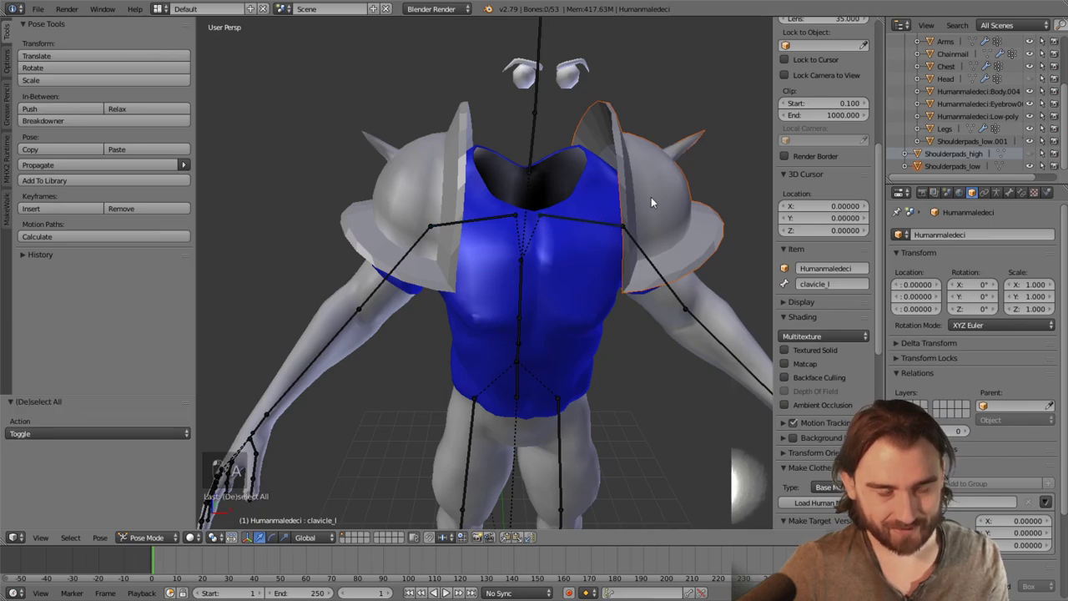
{"action": "key", "text": "a"}
{"action": "key", "text": "a"}
{"action": "right_click", "coordinate": [566, 222]}
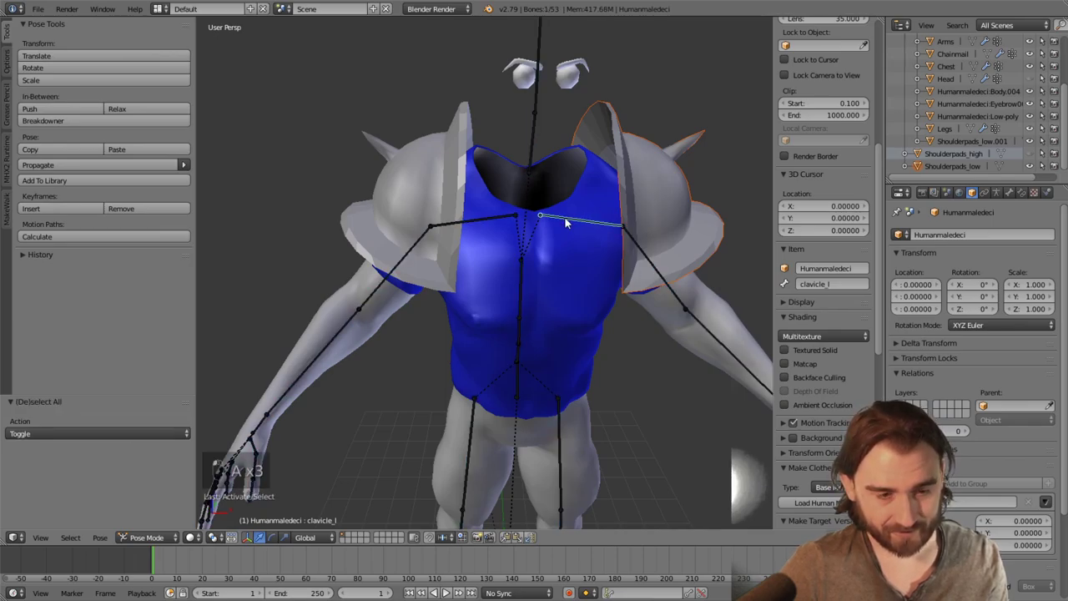
{"action": "key", "text": "ctrl+p"}
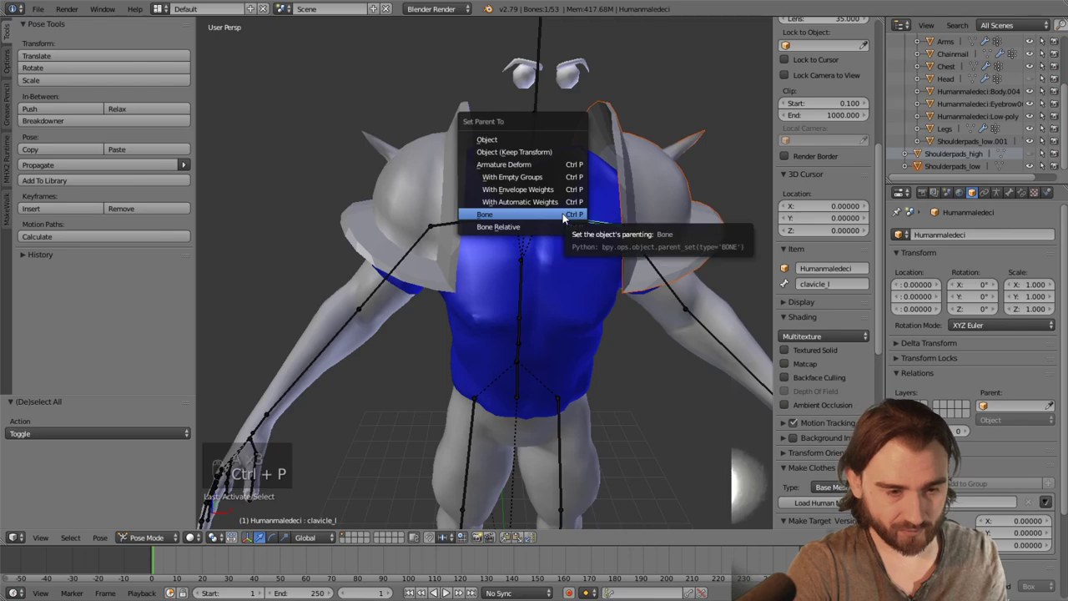
{"action": "left_click", "coordinate": [563, 215]}
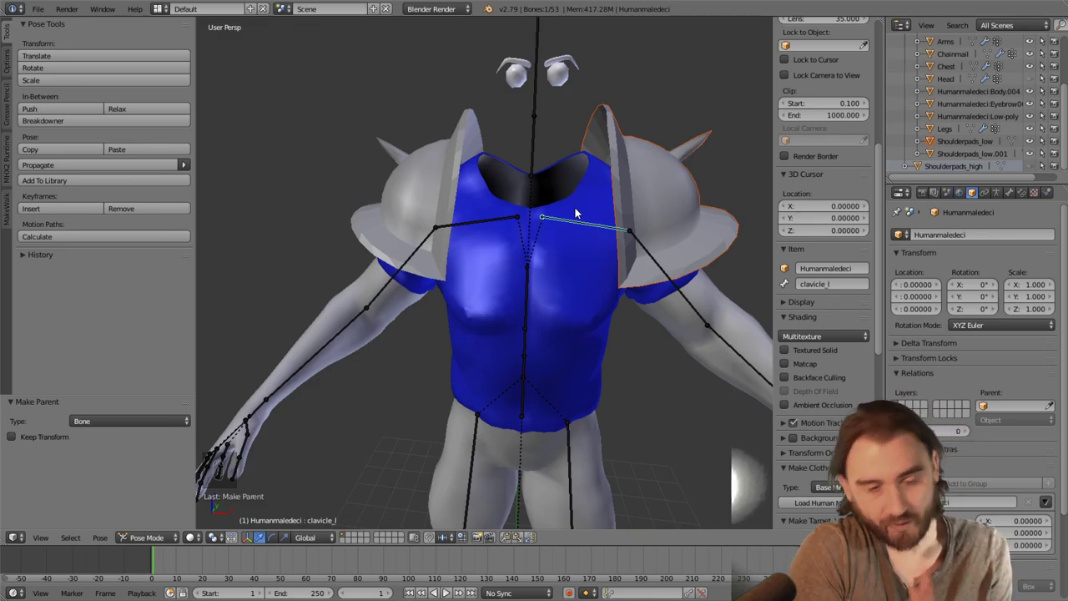
Unhide Shoulderpads_high, expand its outliner entry and select the high-poly pads as the active object
{"action": "middle_click_drag", "start_coordinate": [576, 214], "coordinate": [517, 247]}
{"action": "scroll", "coordinate": [495, 212], "scroll_direction": "down", "scroll_amount": 2}
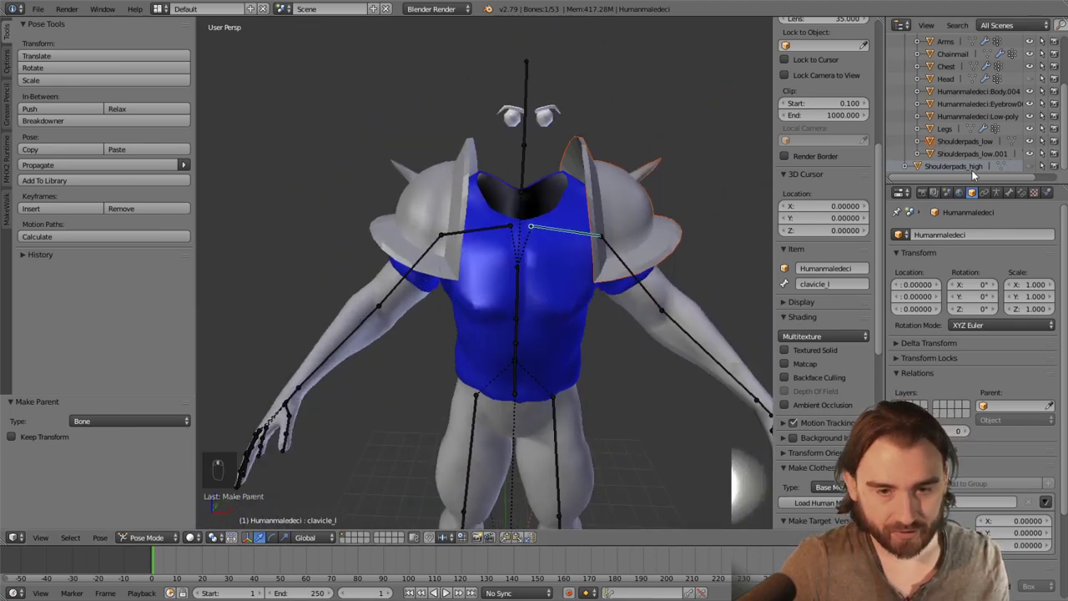
{"action": "left_click", "coordinate": [1030, 166]}
{"action": "left_click", "coordinate": [906, 167]}
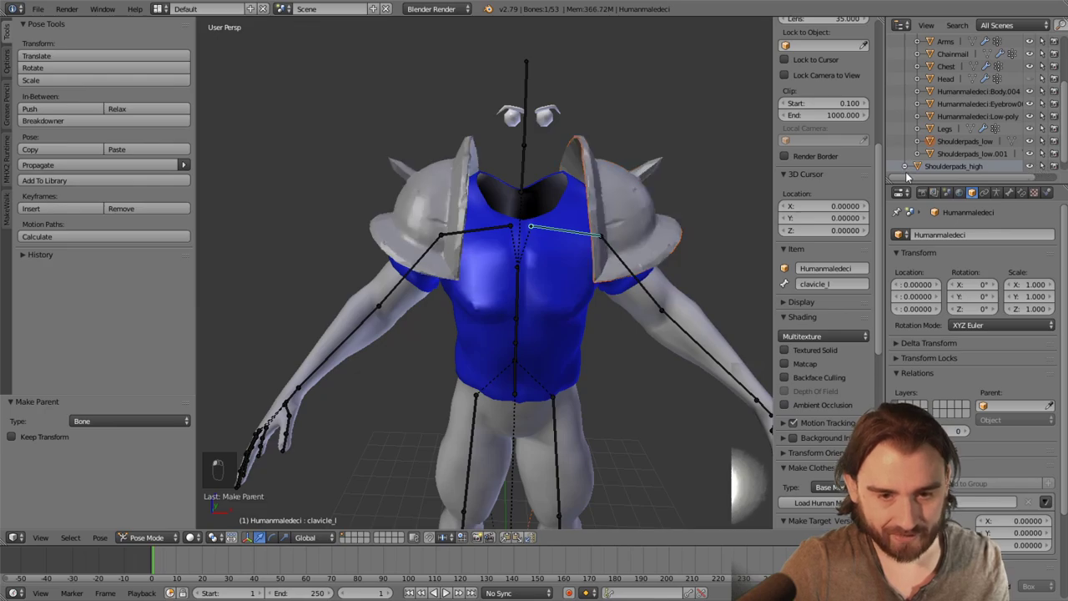
{"action": "scroll", "coordinate": [964, 160], "scroll_direction": "down", "scroll_amount": 1}
{"action": "scroll", "coordinate": [575, 242], "scroll_direction": "up", "scroll_amount": 3}
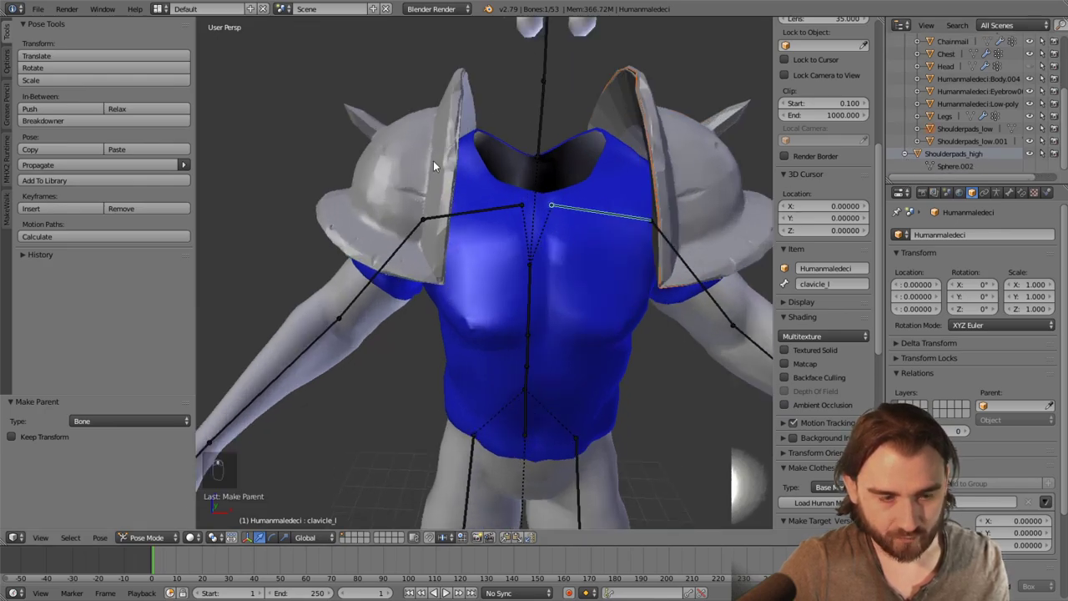
{"action": "right_click", "coordinate": [433, 160]}
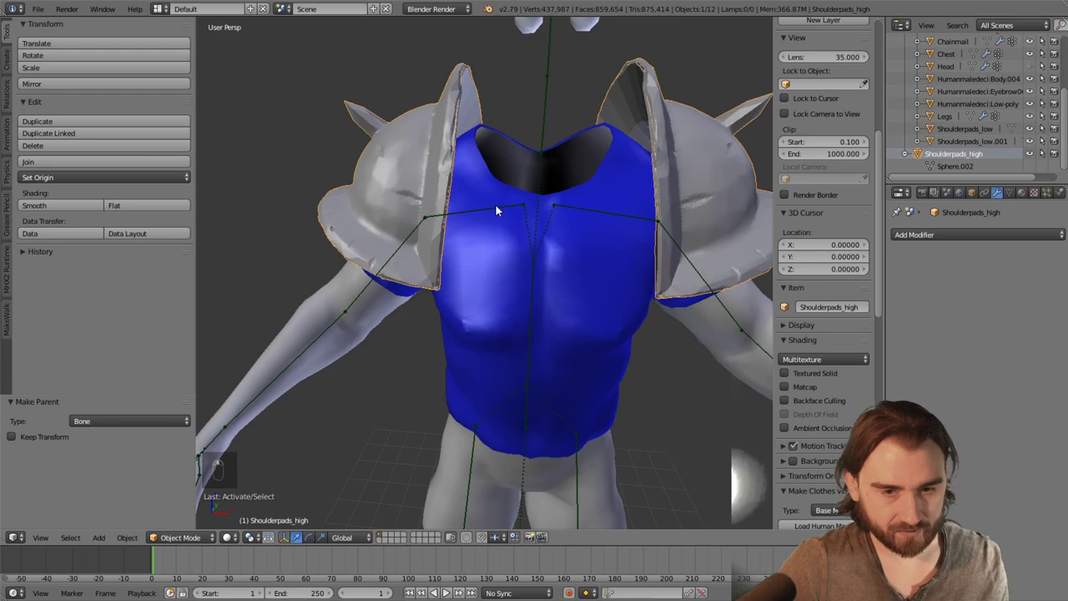
In Edit Mode on Shoulderpads_high, switch to wireframe and border-select all geometry of the pad on the character's right shoulder
{"action": "left_click", "coordinate": [198, 538]}
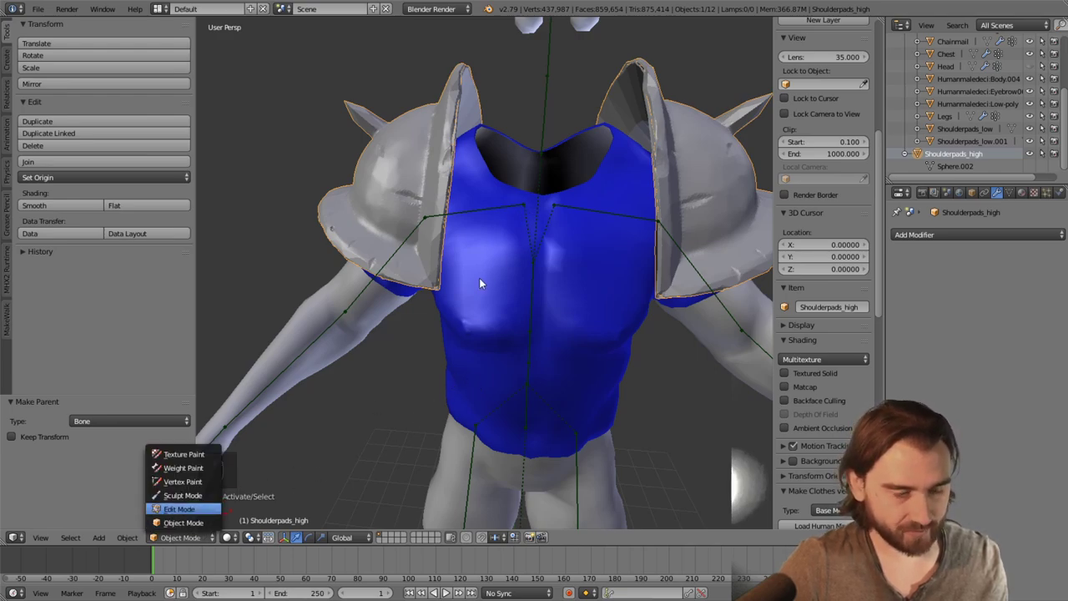
{"action": "key", "text": "Tab"}
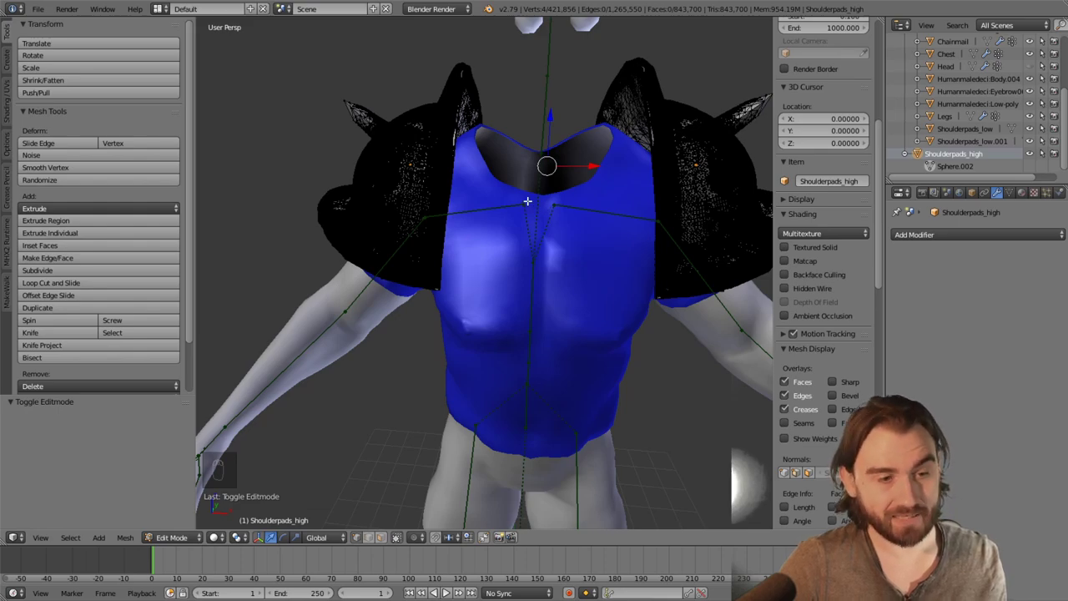
{"action": "key", "text": "z"}
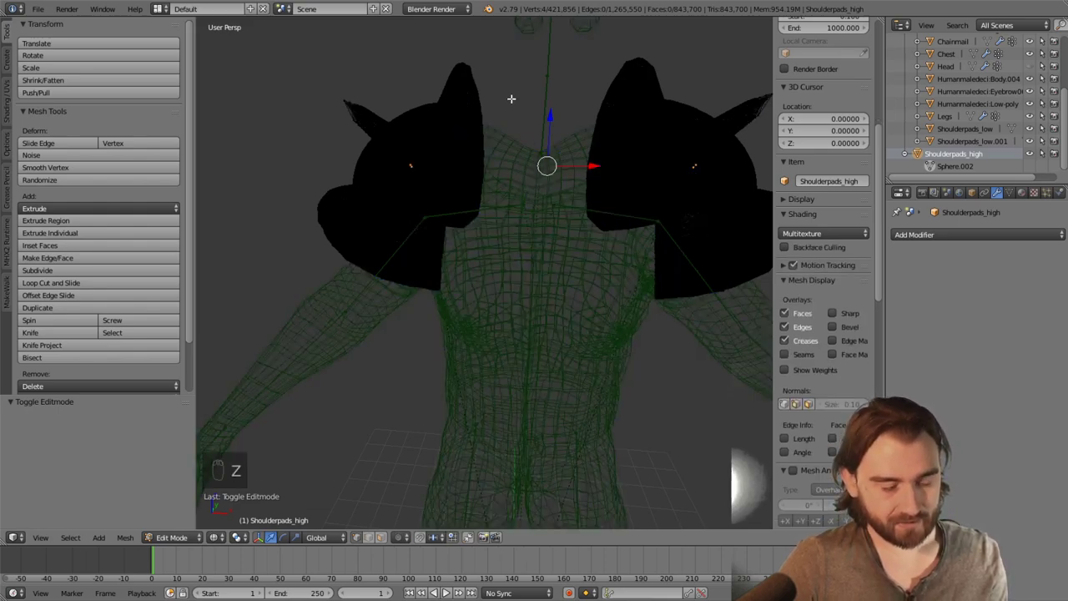
{"action": "key", "text": "b"}
{"action": "left_click_drag", "start_coordinate": [524, 43], "coordinate": [444, 138]}
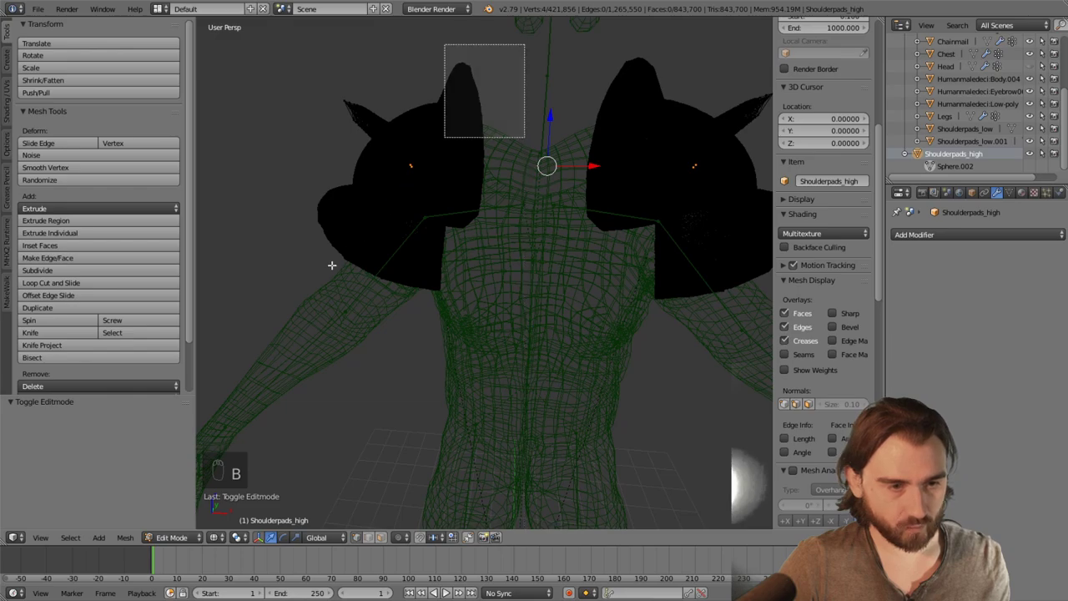
{"action": "left_click_drag", "start_coordinate": [332, 265], "coordinate": [284, 349]}
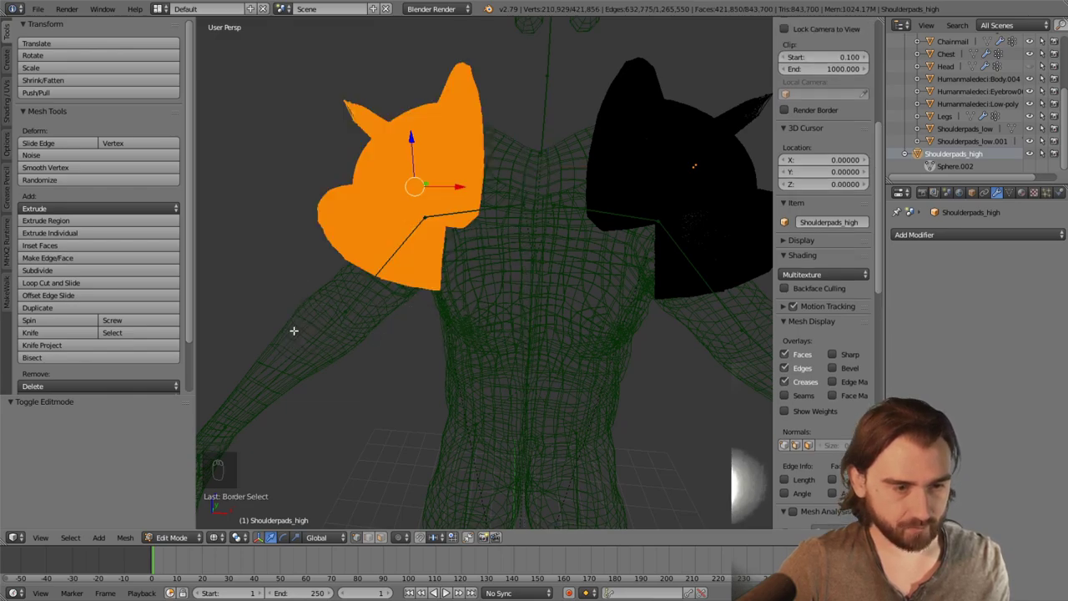
Separate the selected high-poly pad into its own object, return to Object Mode and restore solid shading
{"action": "key", "text": "p"}
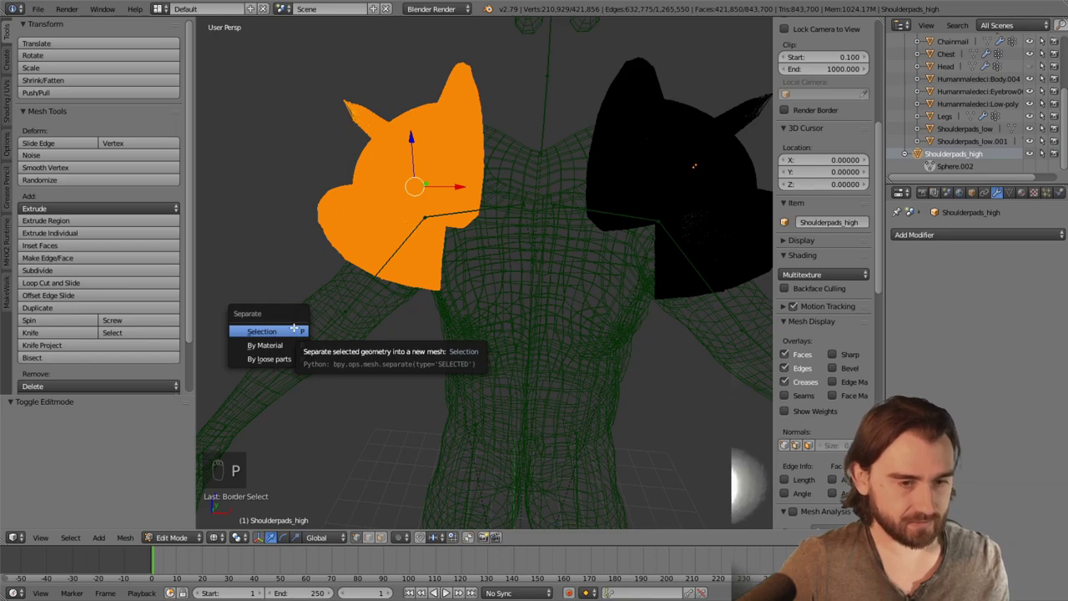
{"action": "key", "text": "Return"}
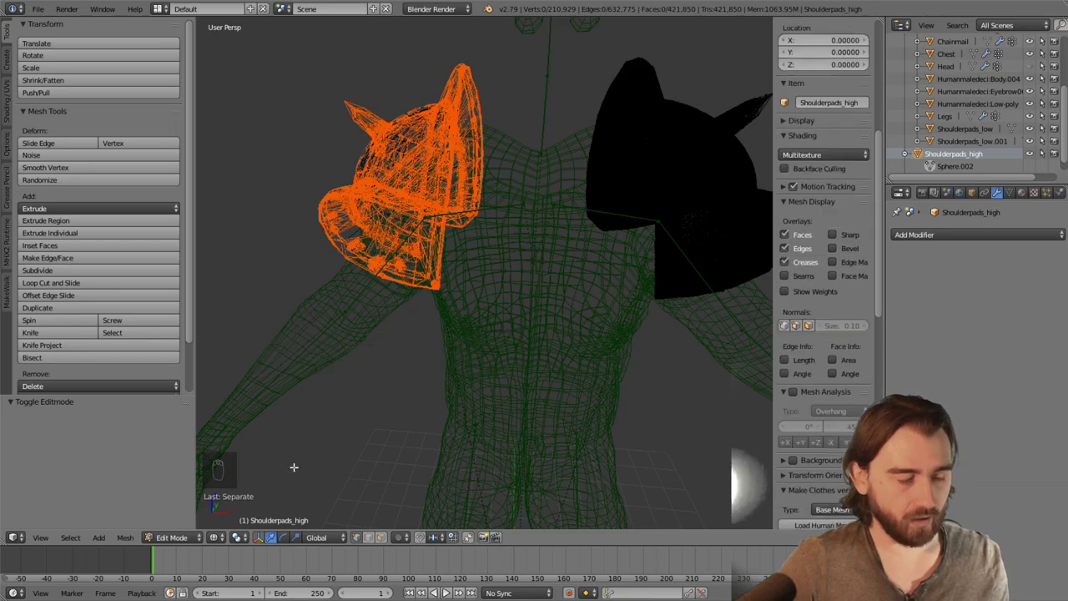
{"action": "left_click", "coordinate": [173, 537]}
{"action": "left_click", "coordinate": [178, 523]}
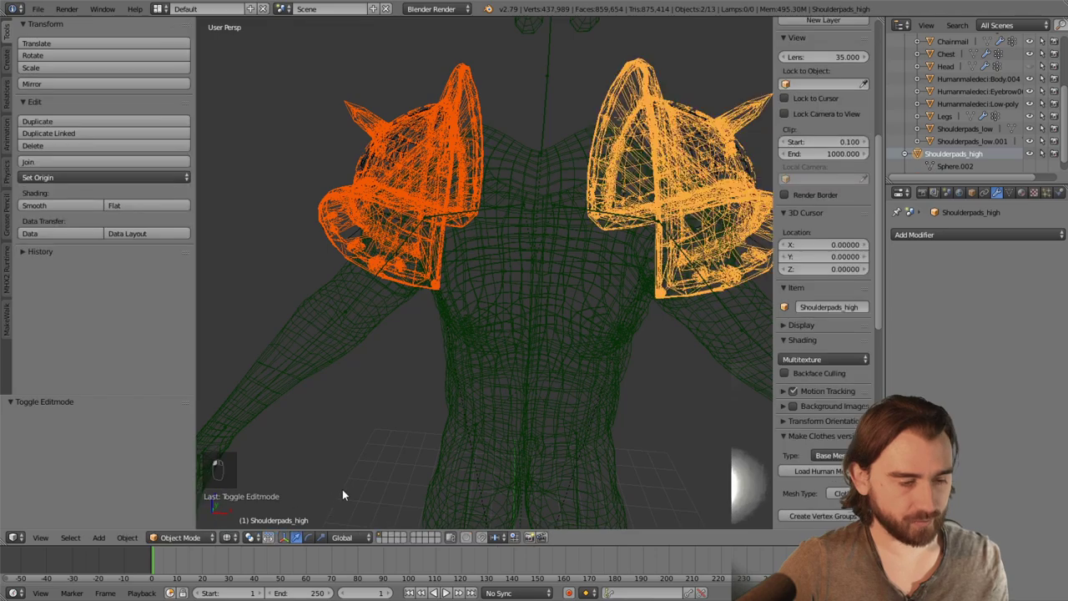
{"action": "key", "text": "z"}
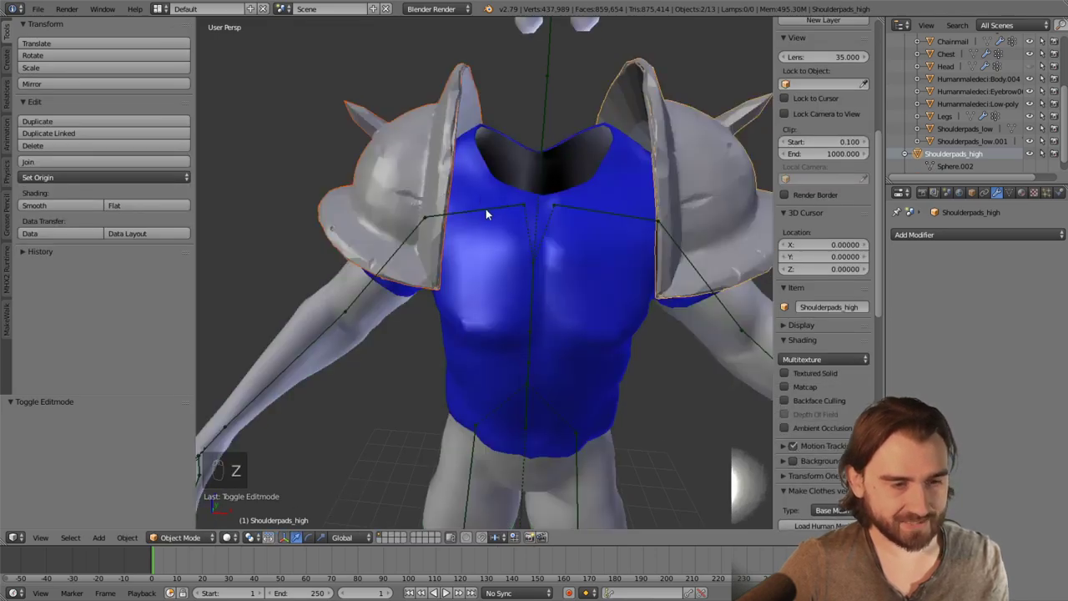
Select only the separated high-poly pad, make the clavicle_r bone active and parent the pad to it with the Bone option
{"action": "key", "text": "a"}
{"action": "right_click", "coordinate": [415, 156]}
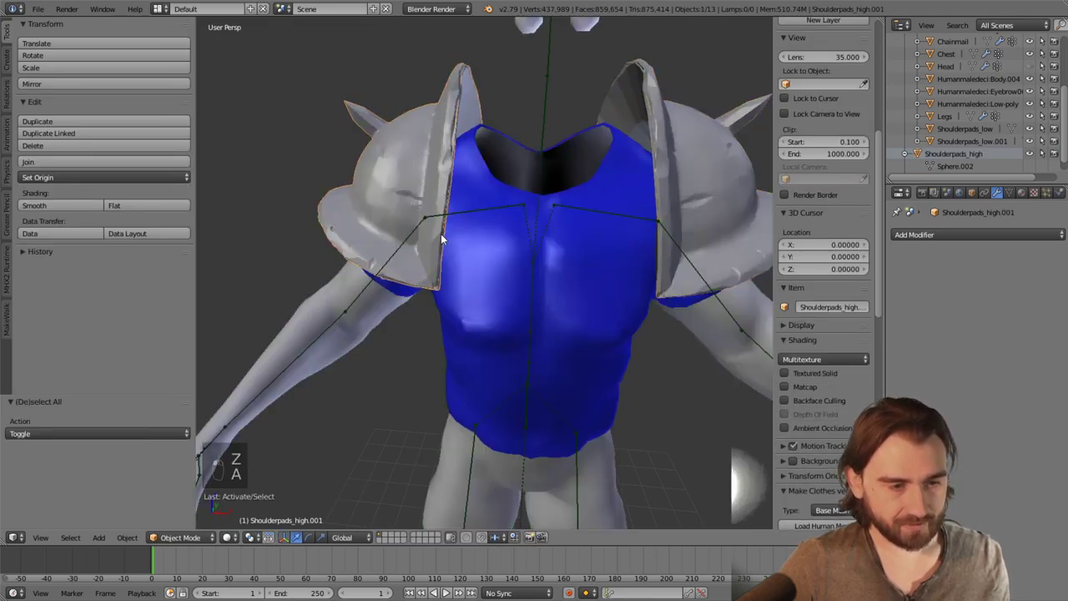
{"action": "right_click", "coordinate": [493, 209], "text": "shift"}
{"action": "key", "text": "a"}
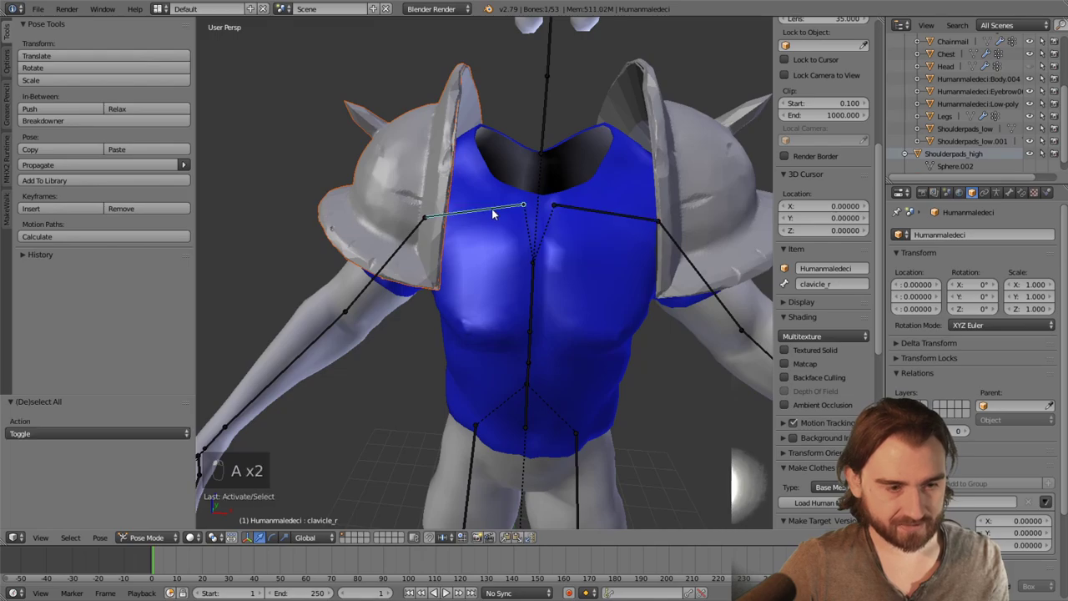
{"action": "right_click", "coordinate": [492, 213]}
{"action": "key", "text": "ctrl+p"}
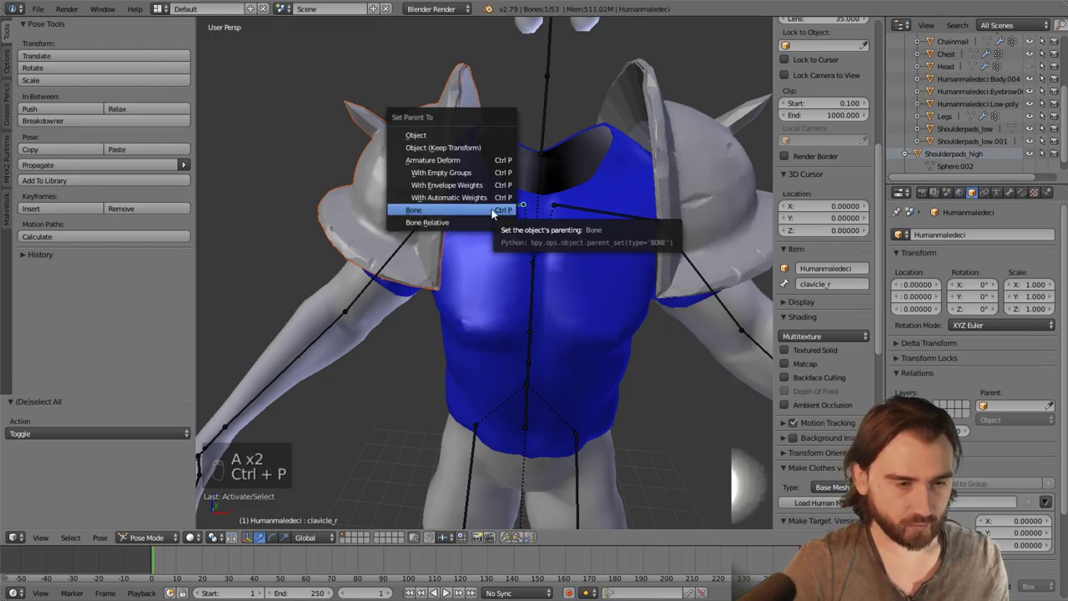
{"action": "left_click", "coordinate": [493, 211]}
Select the remaining Shoulderpads_high pad, make the clavicle_l bone active and parent the pad to it with the Bone option
{"action": "right_click", "coordinate": [680, 157]}
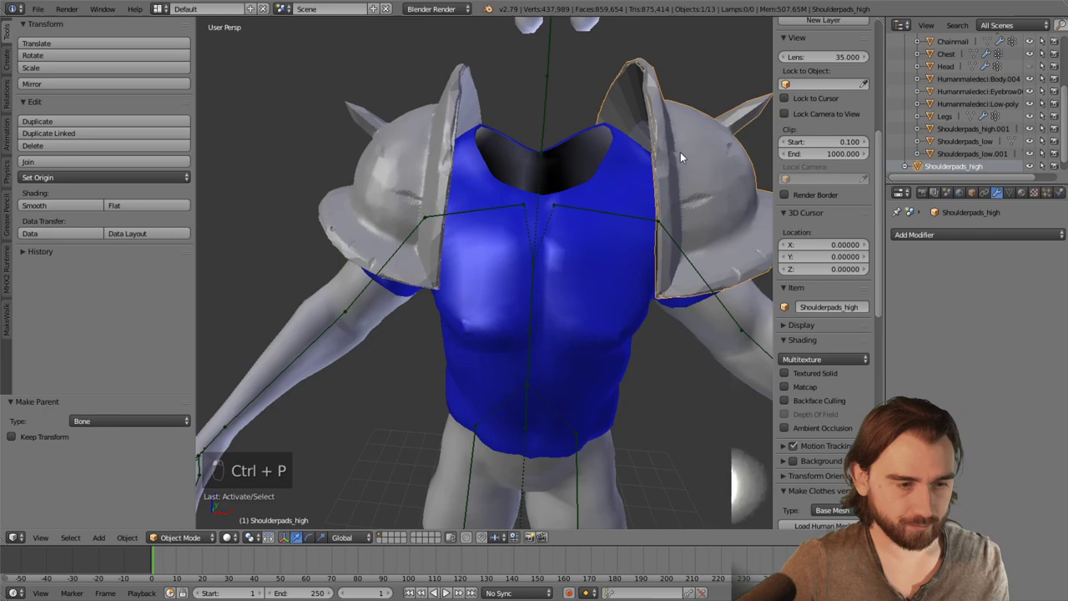
{"action": "right_click", "coordinate": [608, 214]}
{"action": "key", "text": "a"}
{"action": "right_click", "coordinate": [615, 215]}
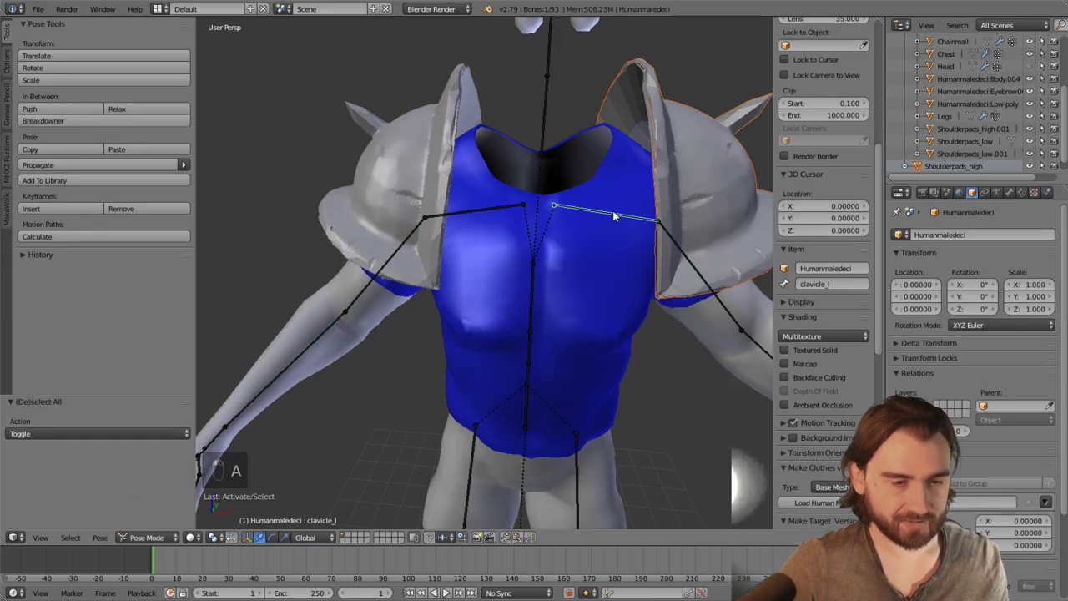
{"action": "key", "text": "ctrl+p"}
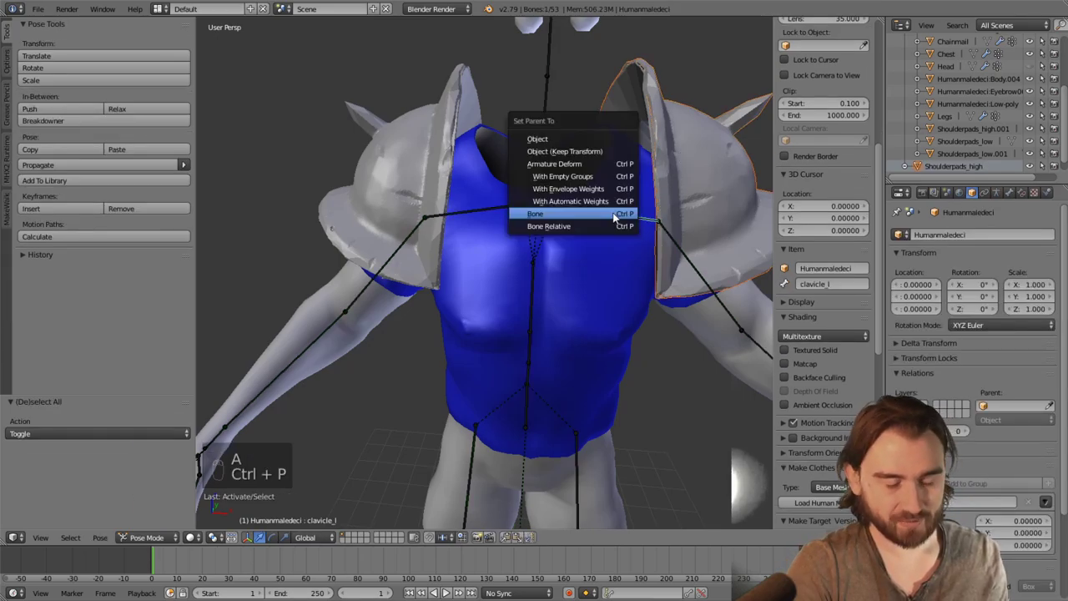
{"action": "left_click", "coordinate": [615, 214]}
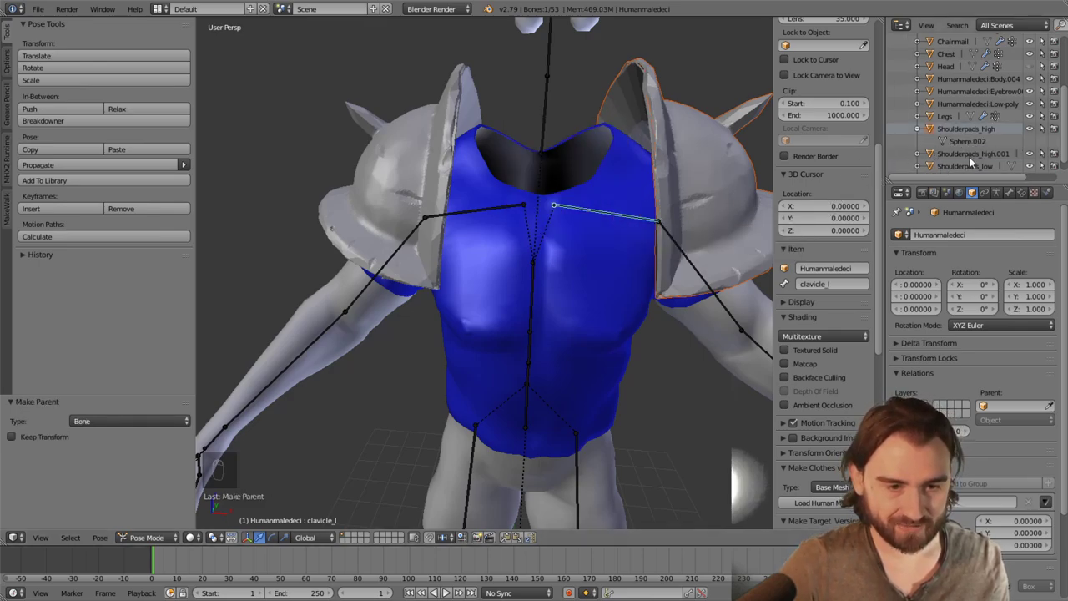
Rename the Shoulderpads_high object in the outliner to ShoulderpadsRight_high
{"action": "right_click", "coordinate": [969, 128]}
{"action": "left_click", "coordinate": [941, 157]}
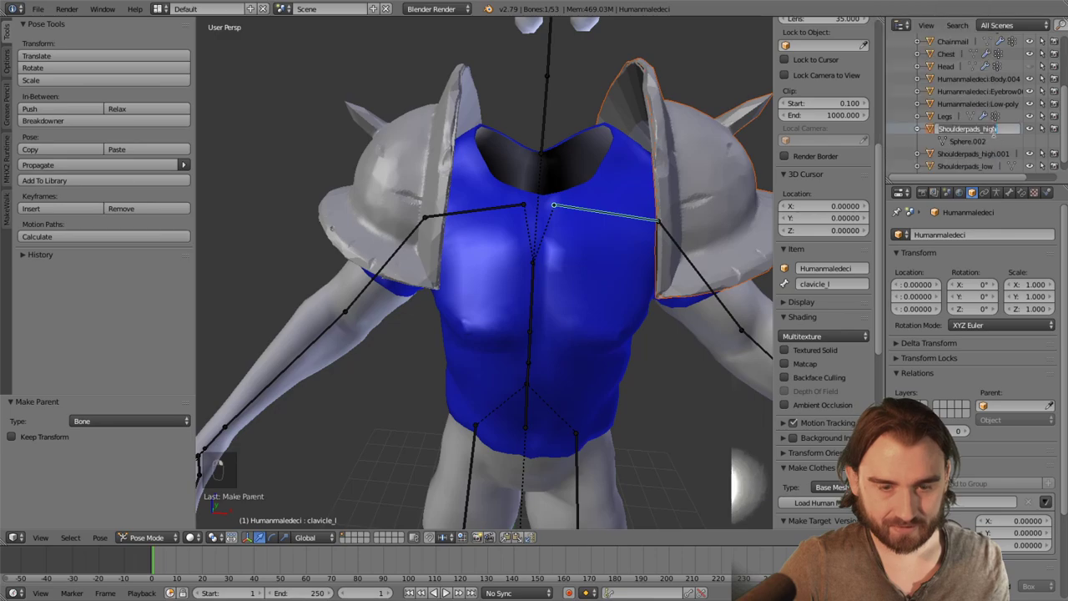
{"action": "left_click", "coordinate": [1003, 129]}
{"action": "key", "text": "Left"}
{"action": "key", "text": "Left"}
{"action": "key", "text": "Left"}
{"action": "key", "text": "Left"}
{"action": "key", "text": "Left"}
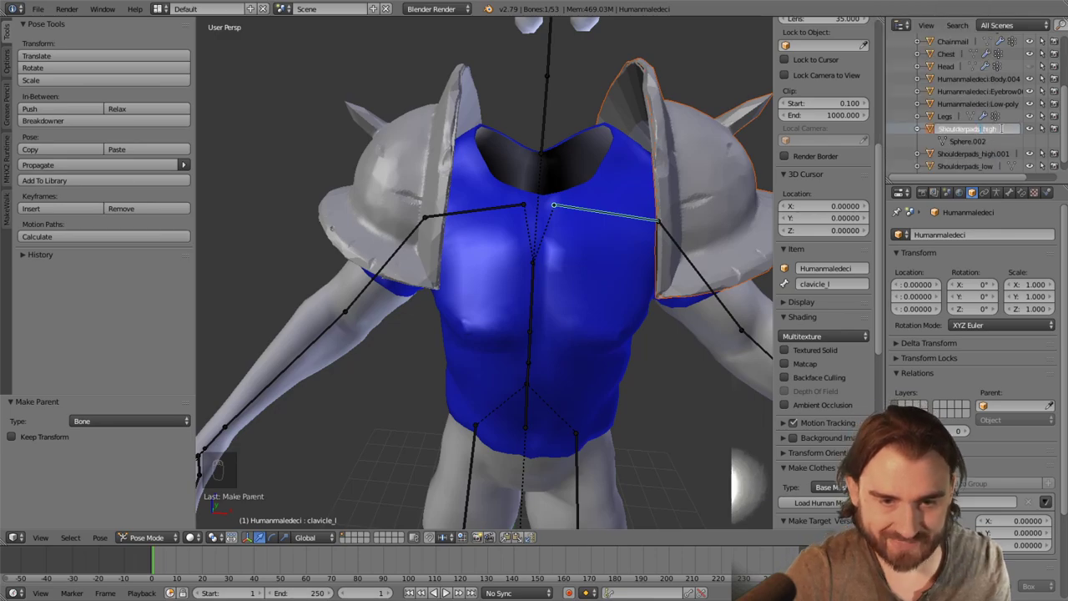
{"action": "type", "text": "Right"}
{"action": "key", "text": "Return"}
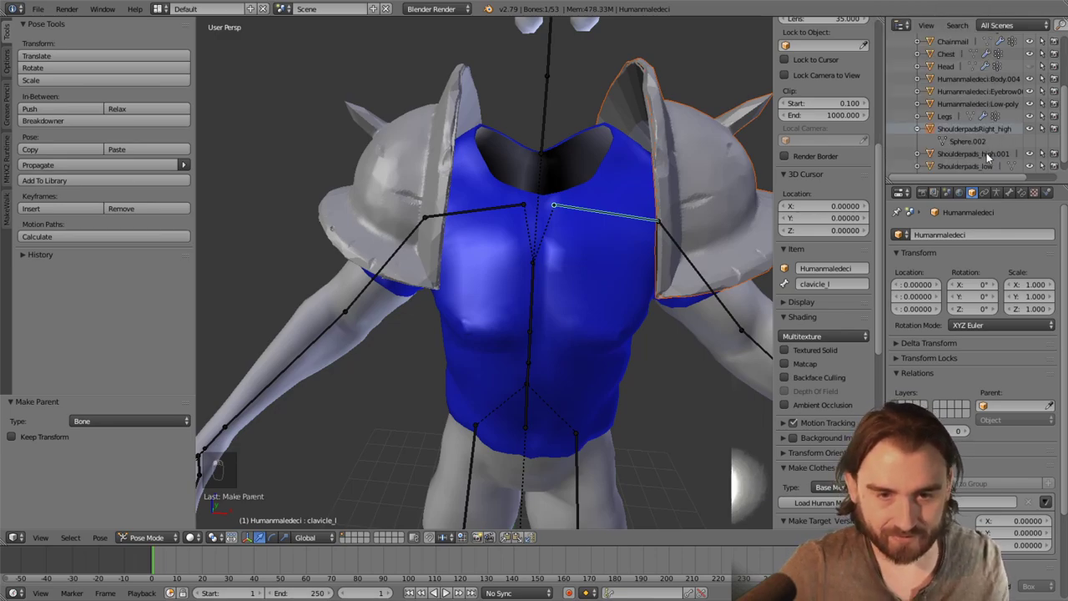
Rename the Shoulderpads_high.001 object in the outliner to ShoulderpadsLeft_high
{"action": "left_click", "coordinate": [986, 154]}
{"action": "right_click", "coordinate": [987, 157]}
{"action": "left_click", "coordinate": [965, 157]}
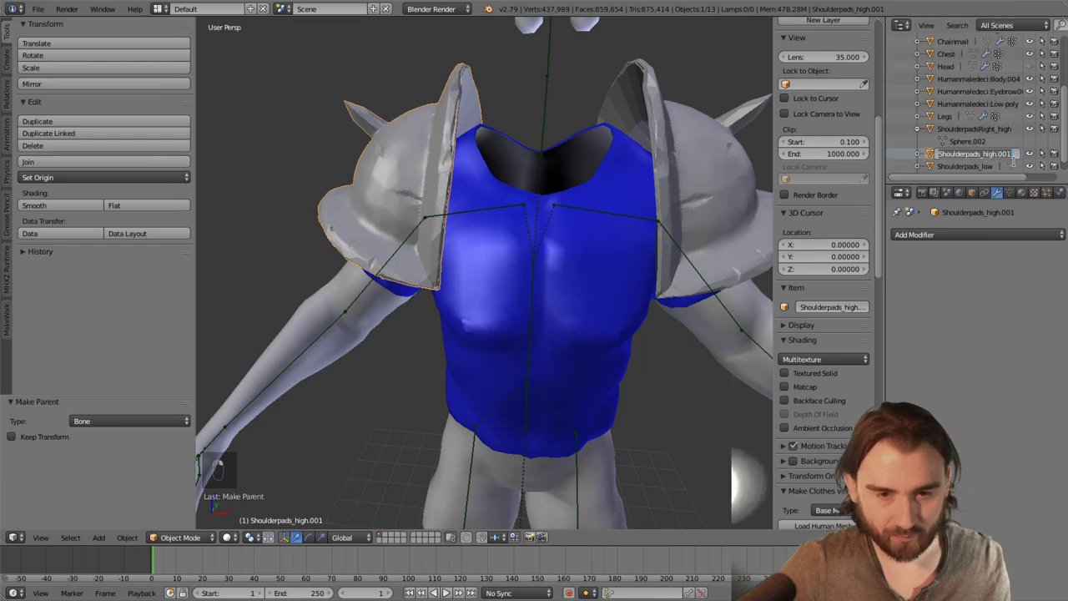
{"action": "left_click", "coordinate": [994, 154]}
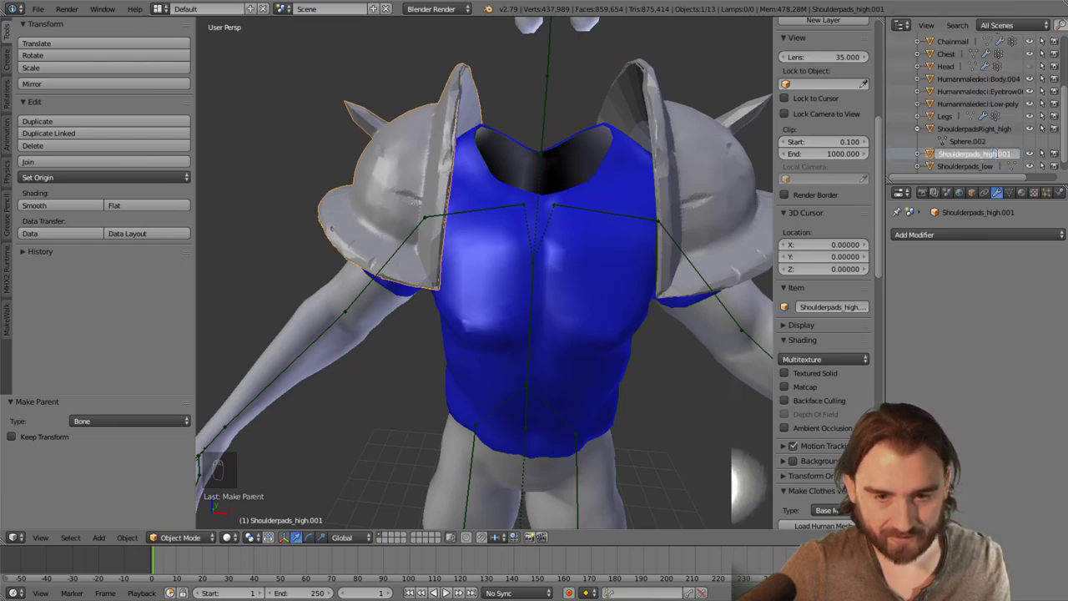
{"action": "key", "text": "Left"}
{"action": "key", "text": "Left"}
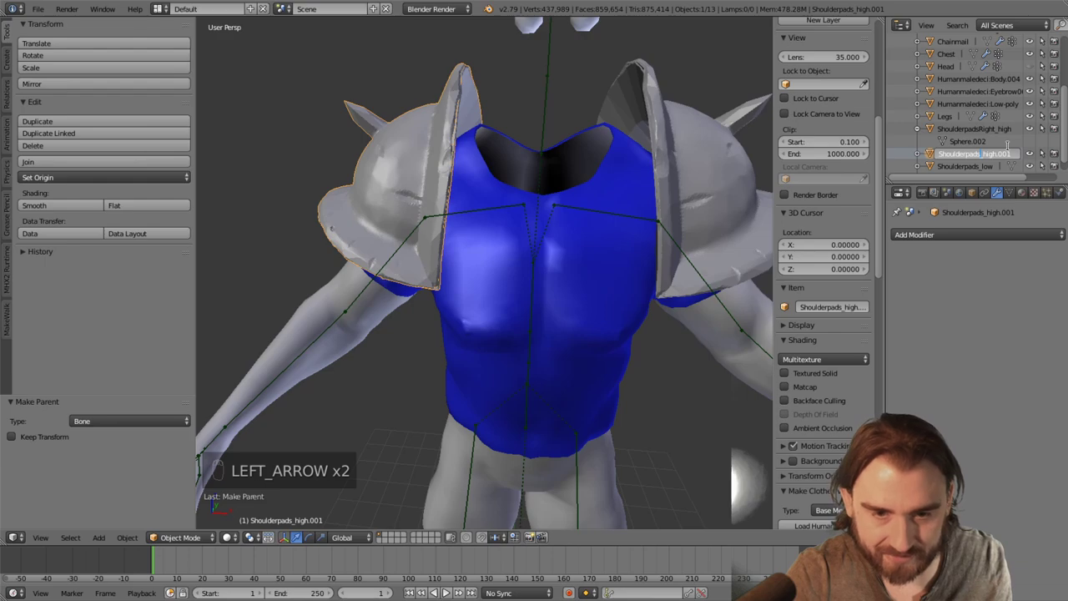
{"action": "type", "text": "Left"}
{"action": "key", "text": "Right"}
{"action": "key", "text": "Right"}
{"action": "key", "text": "Right"}
{"action": "key", "text": "Right"}
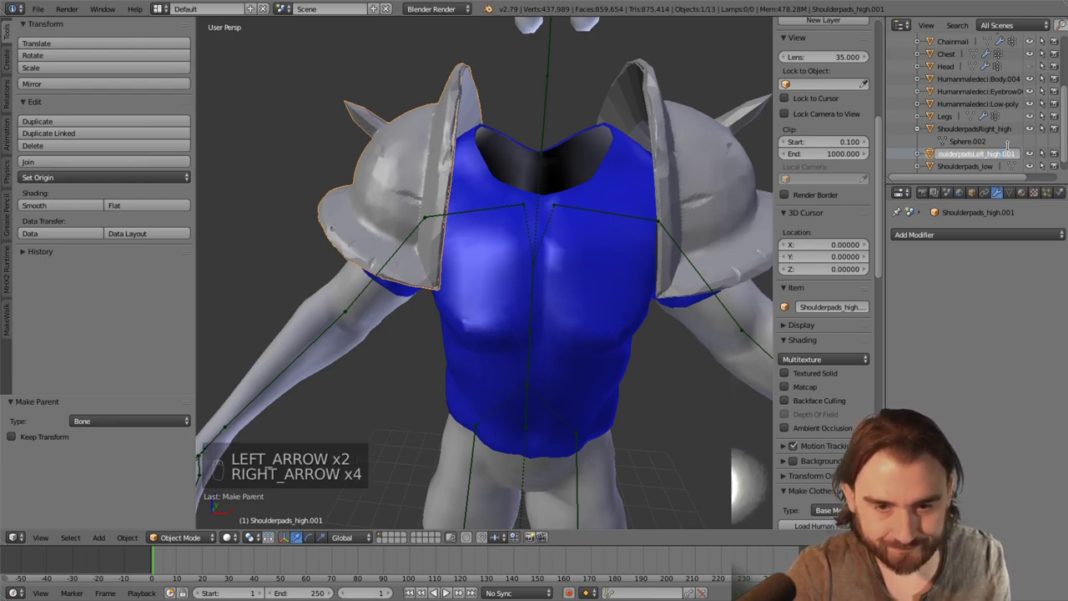
{"action": "key", "text": "shift+Right"}
{"action": "key", "text": "shift+Right"}
{"action": "key", "text": "shift+Right"}
{"action": "key", "text": "BackSpace"}
{"action": "key", "text": "Return"}
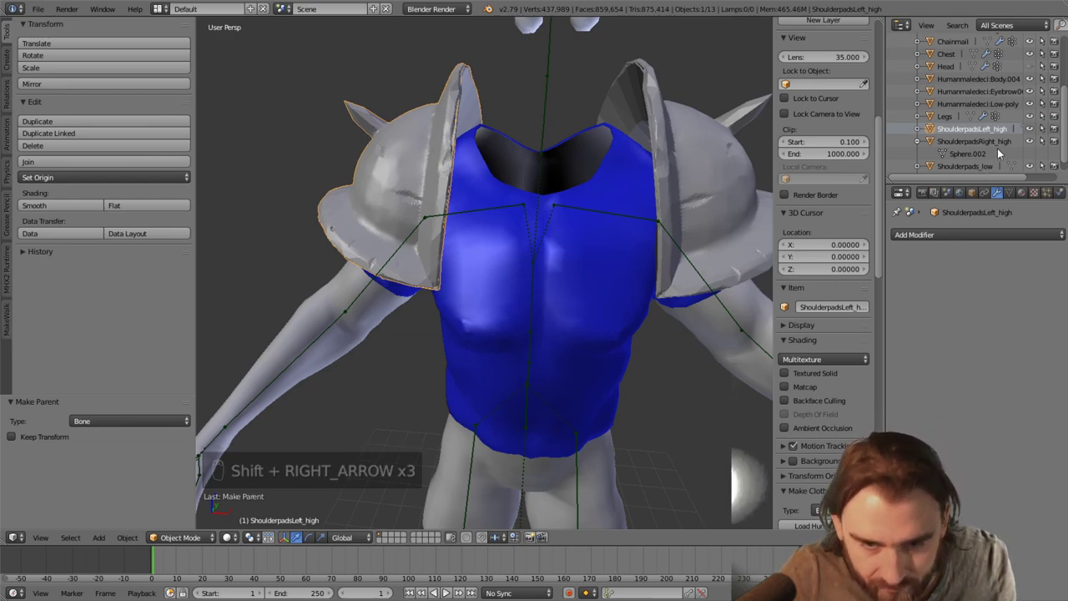
Select the Shoulderpads_low object and hide both ShoulderpadsLeft_high and ShoulderpadsRight_high in the outliner
{"action": "scroll", "coordinate": [1001, 147], "scroll_direction": "down", "scroll_amount": 1}
{"action": "left_click", "coordinate": [983, 153]}
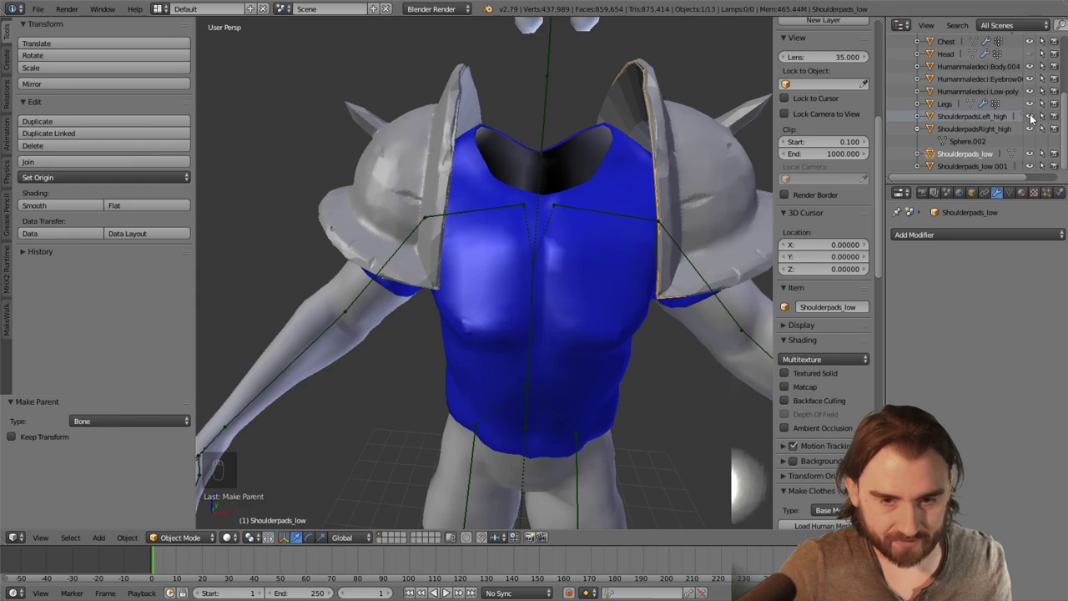
{"action": "left_click", "coordinate": [1030, 117]}
{"action": "left_click", "coordinate": [1030, 128]}
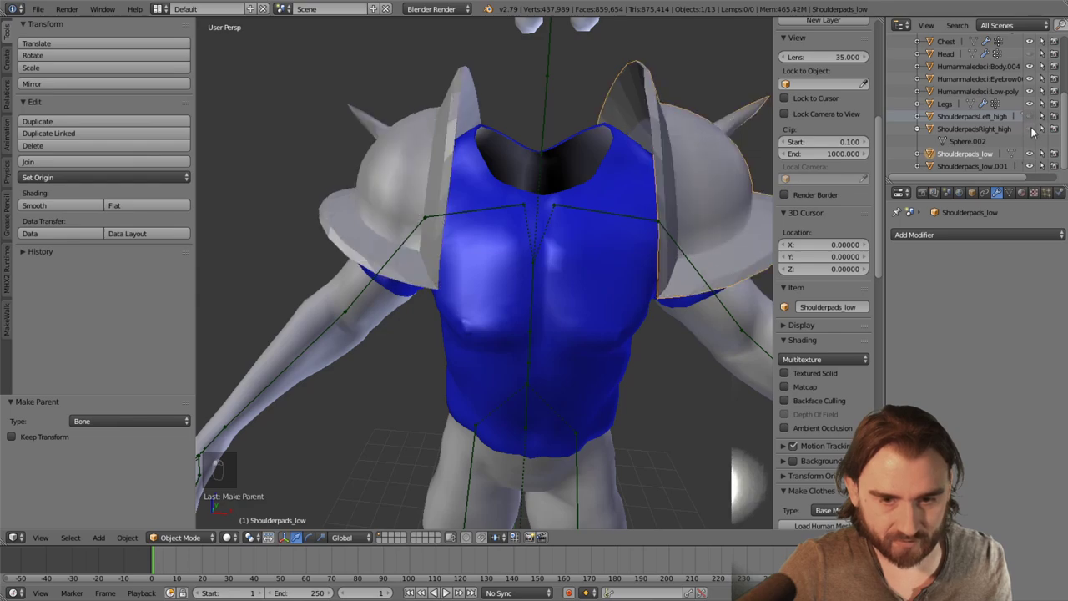
{"action": "right_click", "coordinate": [950, 156]}
{"action": "left_click", "coordinate": [955, 156]}
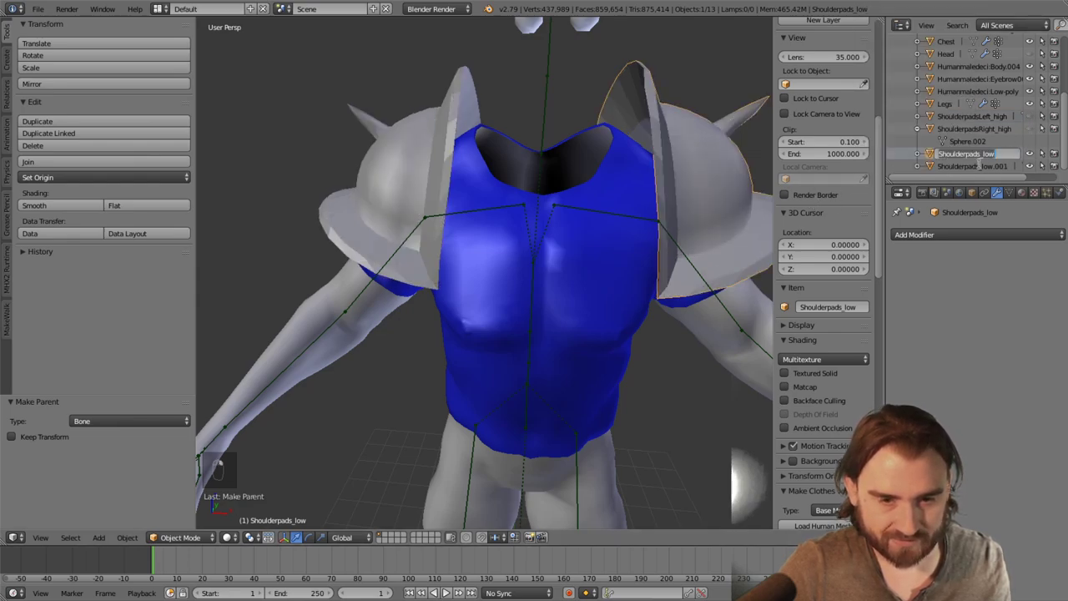
{"action": "left_click", "coordinate": [980, 154]}
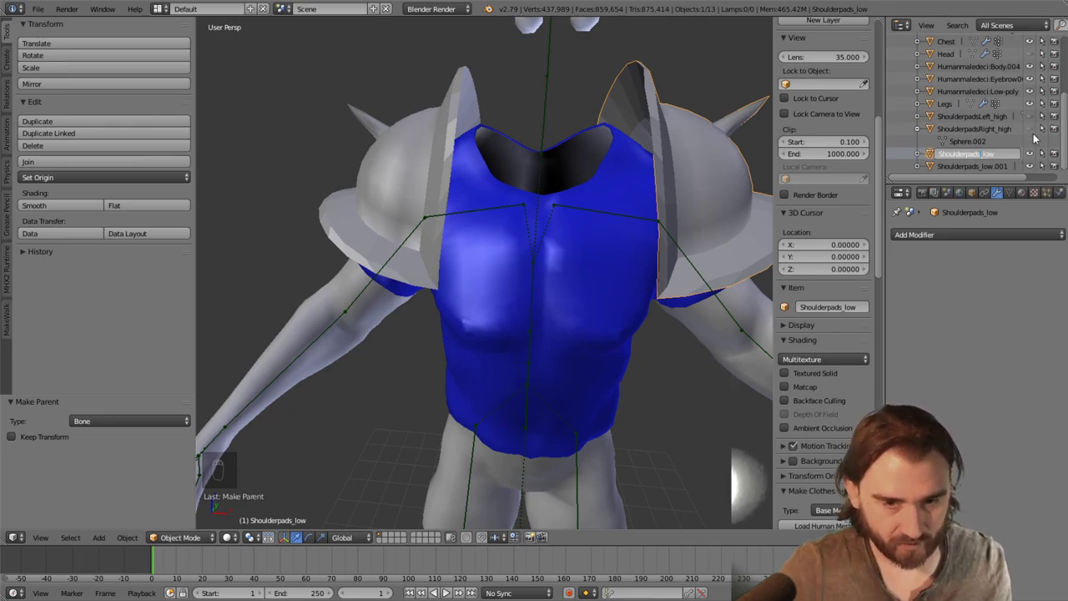
Toggle the visibility of both high-poly shoulder pads on and off to compare them with the selected low-poly pad
{"action": "left_click", "coordinate": [1031, 131]}
{"action": "left_click", "coordinate": [1030, 129]}
{"action": "left_click", "coordinate": [1031, 117]}
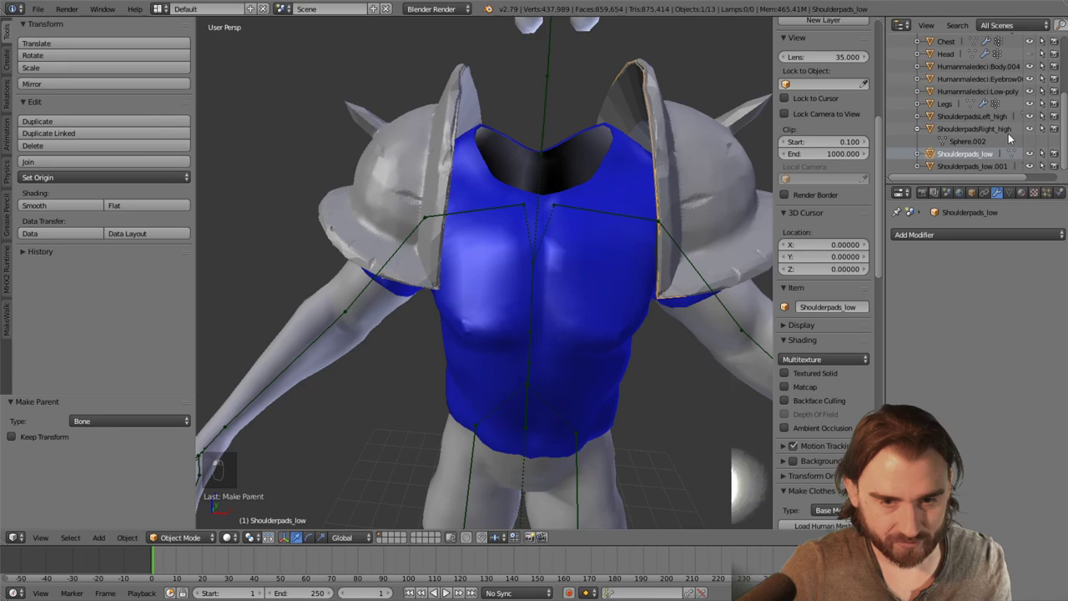
{"action": "left_click", "coordinate": [1030, 129]}
{"action": "left_click", "coordinate": [1032, 128]}
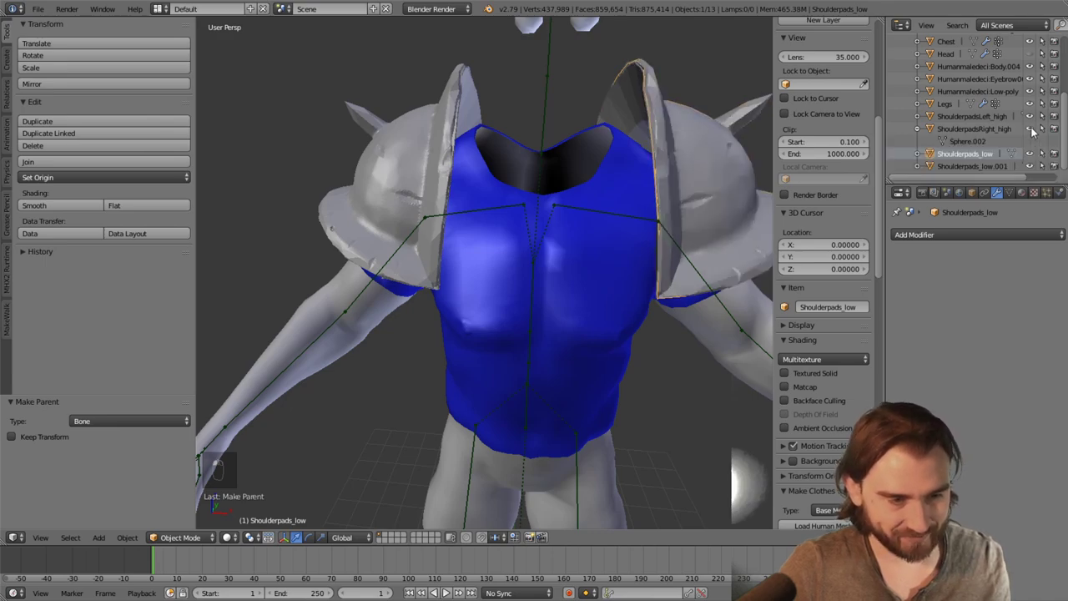
{"action": "left_click", "coordinate": [1031, 128]}
{"action": "left_click", "coordinate": [1031, 129]}
{"action": "left_click", "coordinate": [1031, 128]}
{"action": "left_click", "coordinate": [1029, 118]}
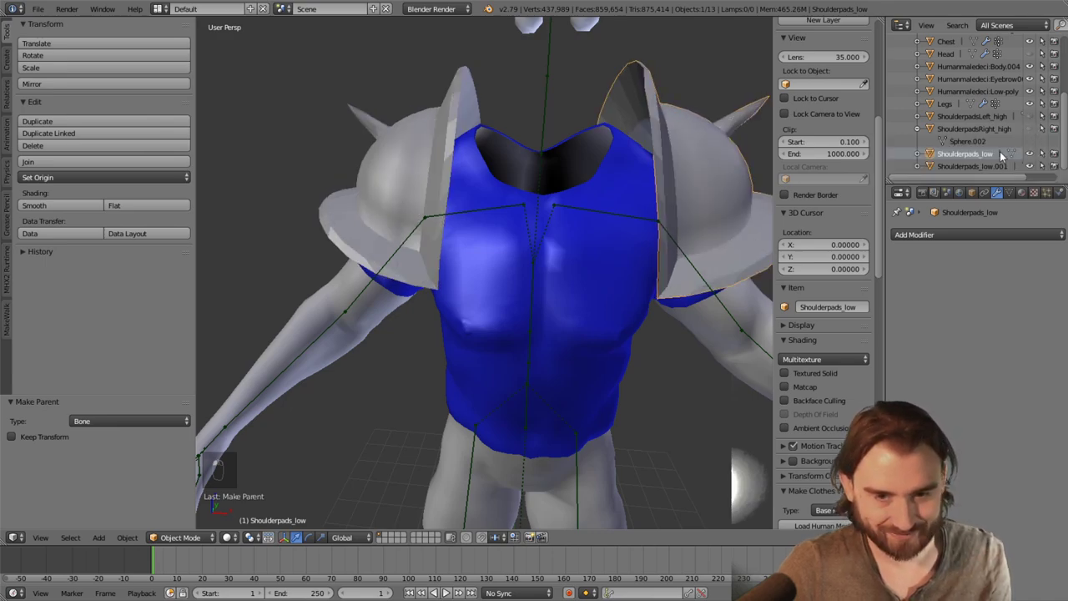
Rename the Shoulderpads_low object in the outliner to ShoulderpadsRight_low
{"action": "left_click", "coordinate": [1027, 154]}
{"action": "right_click", "coordinate": [967, 155]}
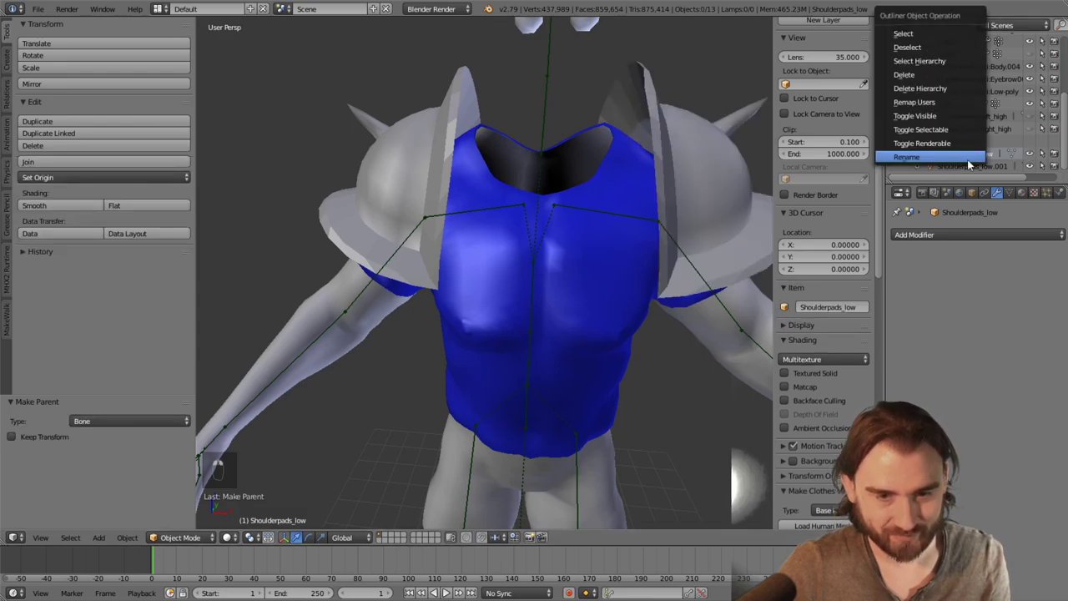
{"action": "left_click", "coordinate": [967, 160]}
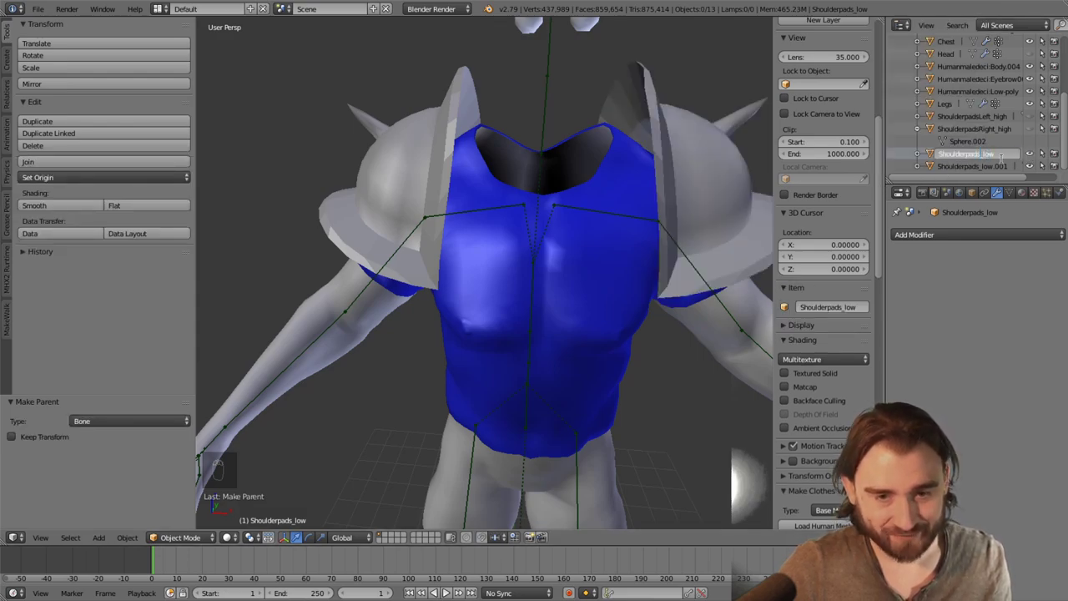
{"action": "key", "text": "Left"}
{"action": "key", "text": "Left"}
{"action": "key", "text": "Left"}
{"action": "key", "text": "Left"}
{"action": "type", "text": "Right"}
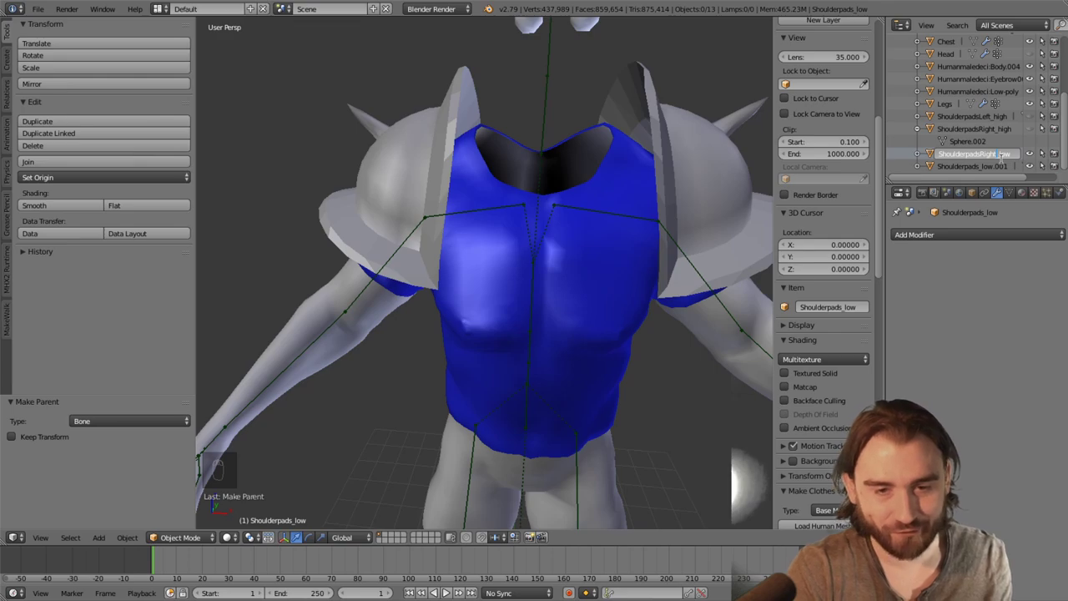
{"action": "key", "text": "Return"}
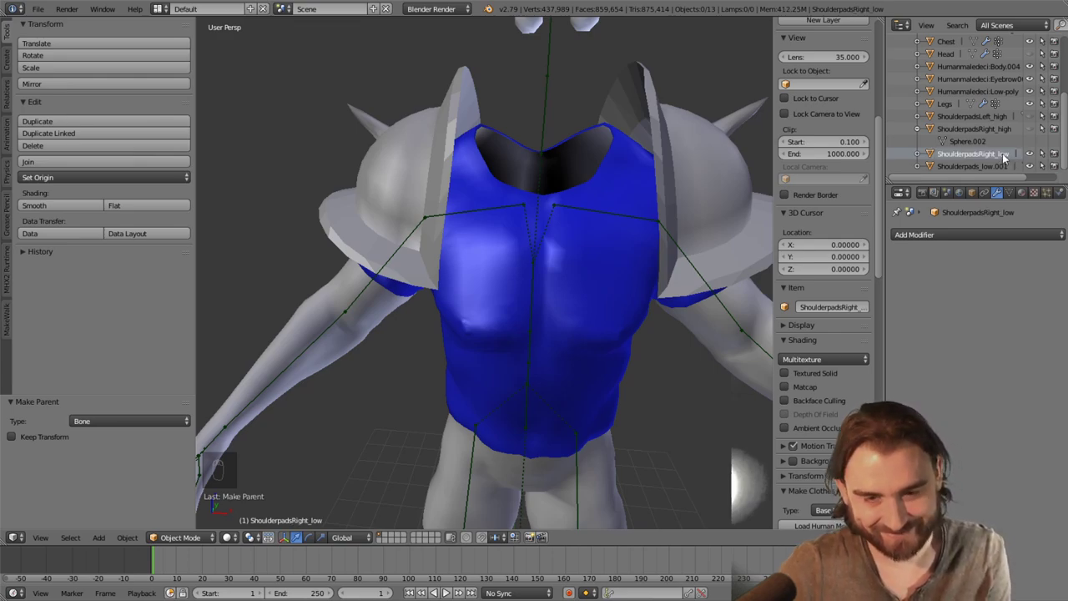
Rename the Shoulderpads_low.001 object in the outliner to ShoulderpadsLeft_low
{"action": "left_click", "coordinate": [985, 167]}
{"action": "right_click", "coordinate": [985, 167]}
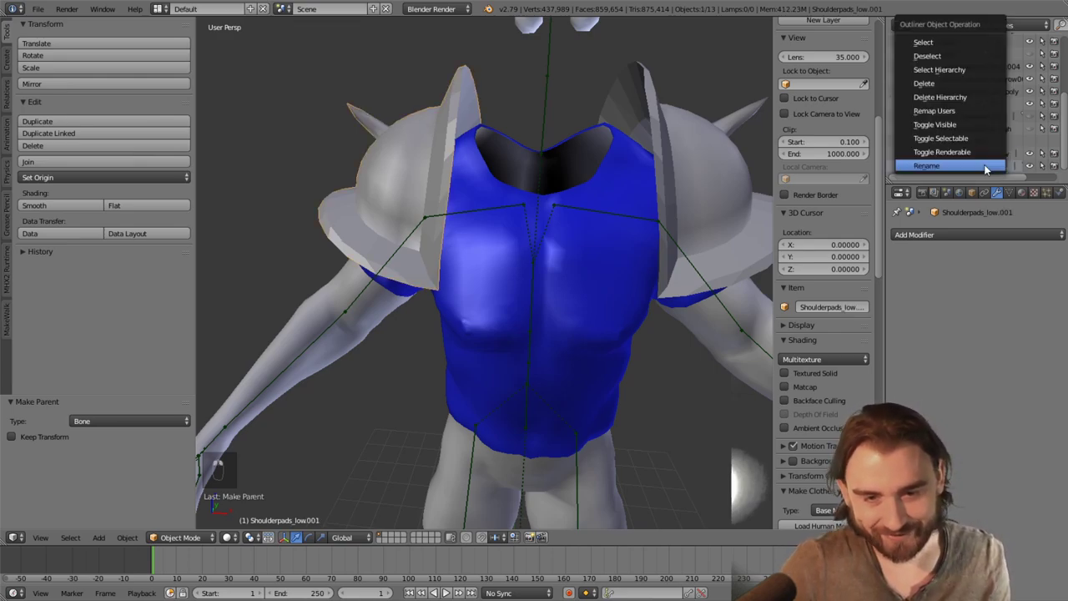
{"action": "left_click", "coordinate": [986, 167]}
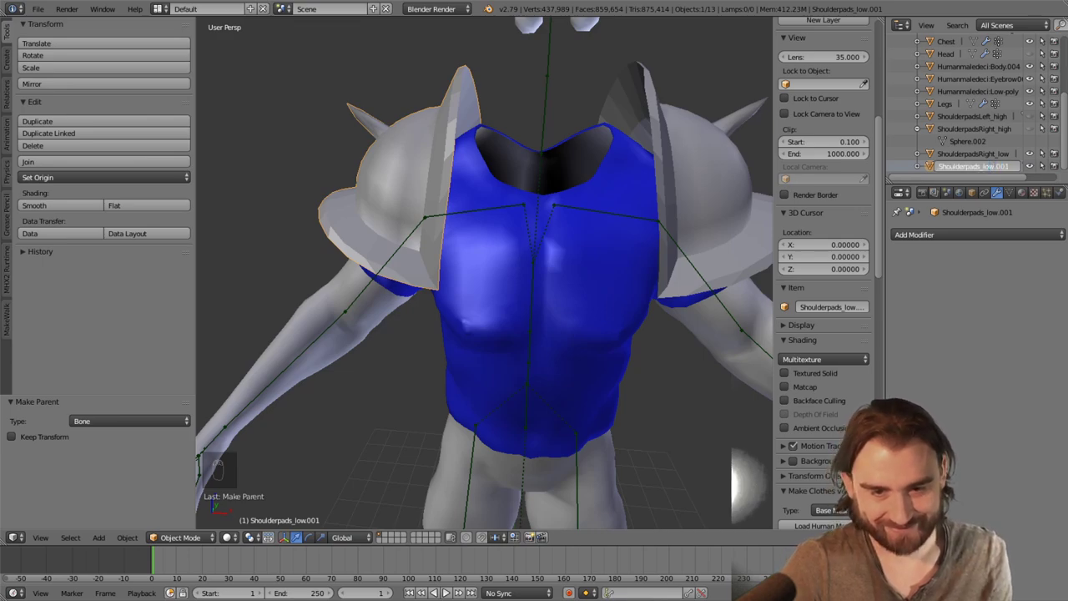
{"action": "key", "text": "shift+Left"}
{"action": "key", "text": "shift+Left"}
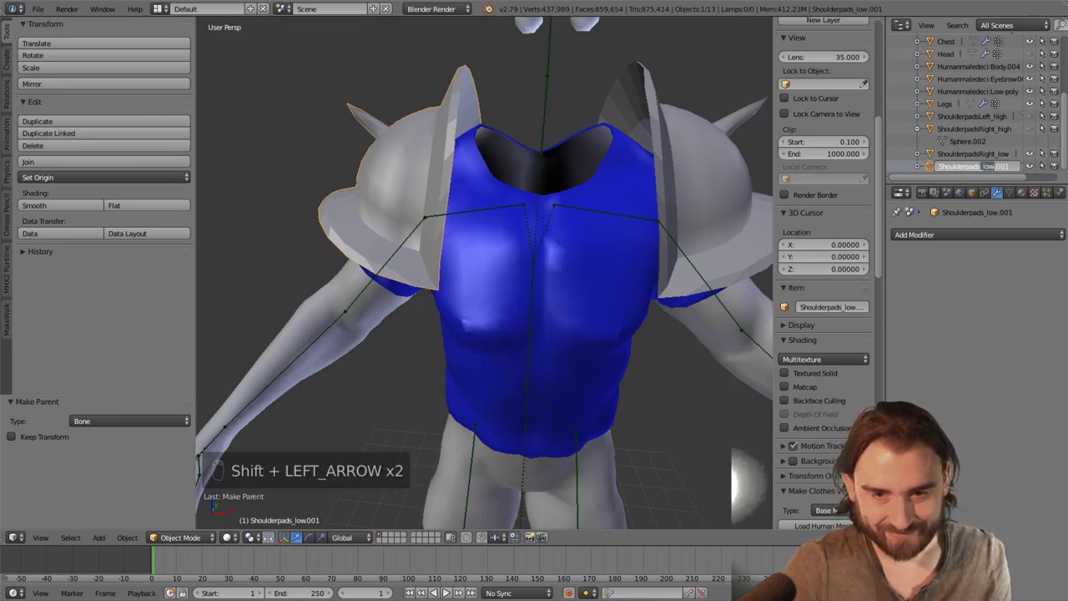
{"action": "type", "text": "Left"}
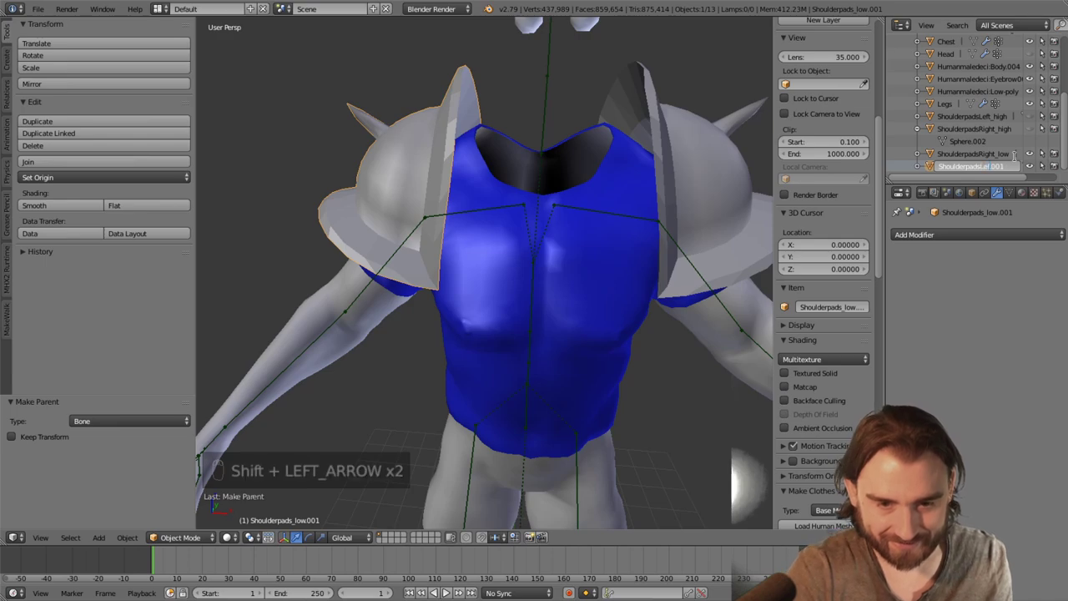
{"action": "key", "text": "shift+Right"}
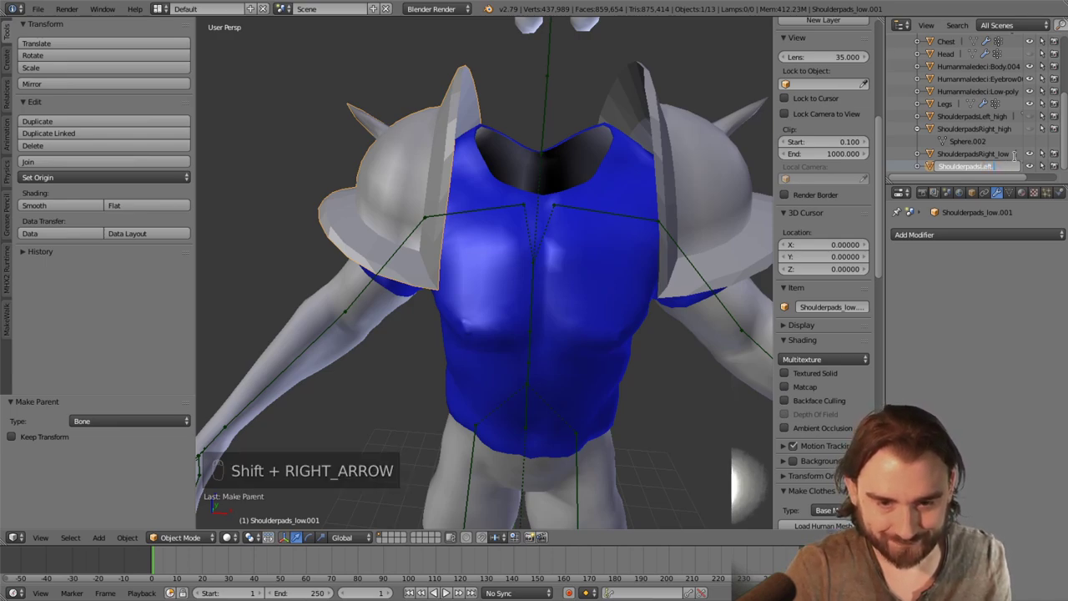
{"action": "key", "text": "BackSpace"}
{"action": "type", "text": "_low"}
{"action": "key", "text": "Return"}
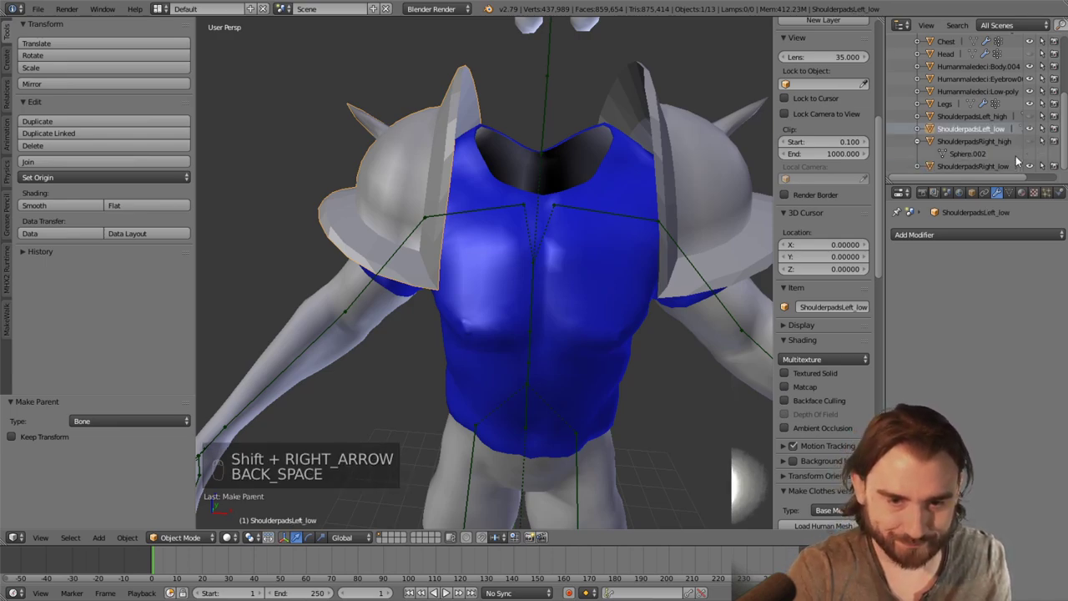
Make the hidden Head object visible again on the character
{"action": "scroll", "coordinate": [544, 113], "scroll_direction": "down", "scroll_amount": 4}
{"action": "middle_click_drag", "start_coordinate": [544, 112], "coordinate": [581, 172]}
{"action": "scroll", "coordinate": [581, 172], "scroll_direction": "up", "scroll_amount": 1}
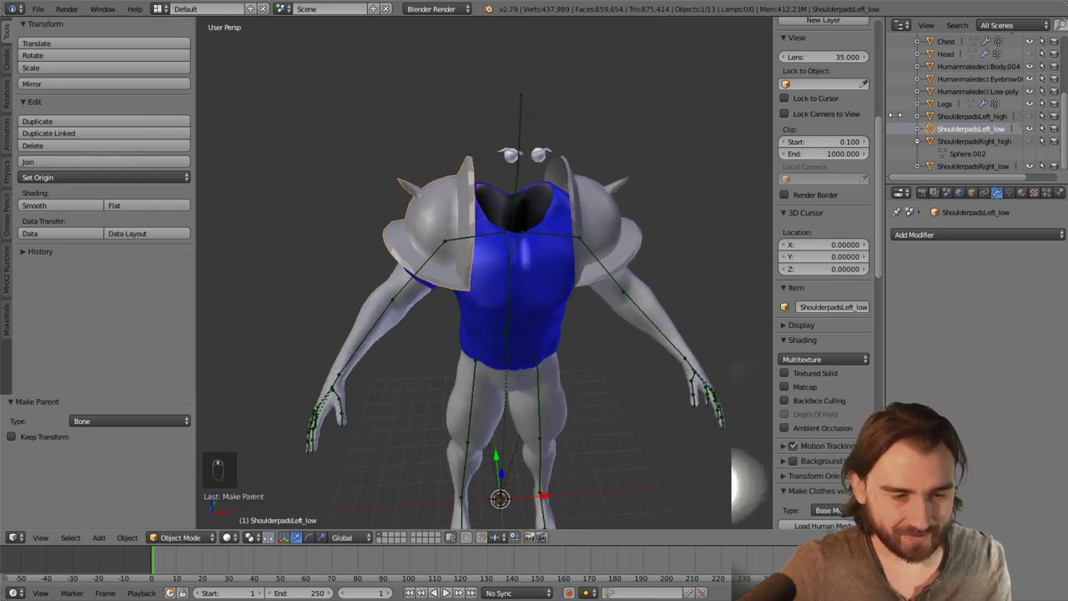
{"action": "scroll", "coordinate": [961, 90], "scroll_direction": "up", "scroll_amount": 2}
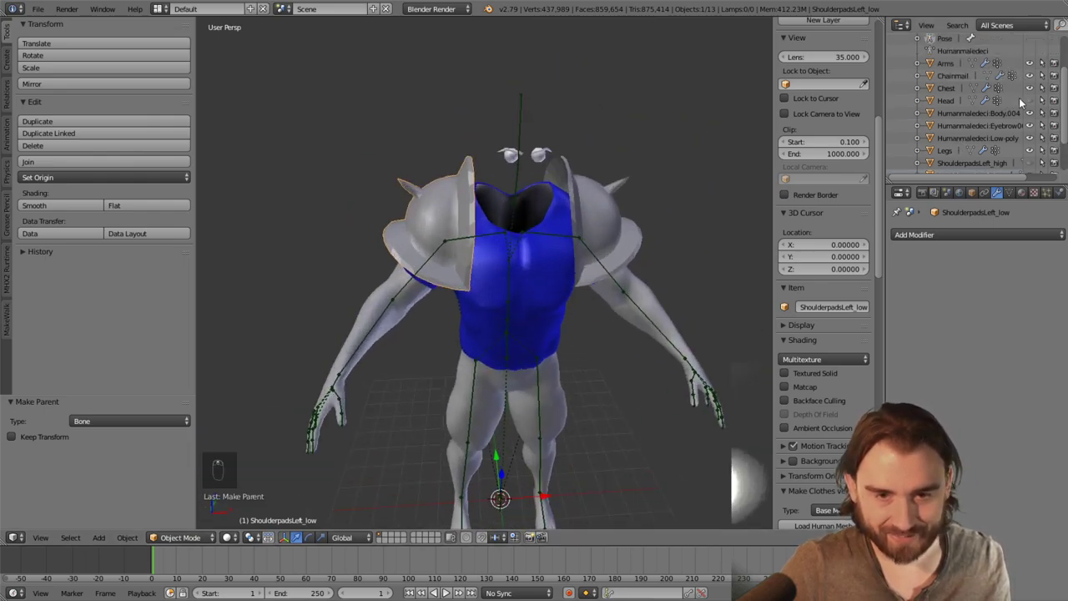
{"action": "left_click", "coordinate": [1028, 101]}
{"action": "scroll", "coordinate": [490, 251], "scroll_direction": "up", "scroll_amount": 3}
Select the Chainmail shirt in the viewport and hide the Chest body section underneath it
{"action": "scroll", "coordinate": [490, 250], "scroll_direction": "down", "scroll_amount": 3}
{"action": "middle_click_drag", "start_coordinate": [553, 300], "coordinate": [557, 230]}
{"action": "right_click", "coordinate": [507, 194]}
{"action": "scroll", "coordinate": [516, 175], "scroll_direction": "up", "scroll_amount": 2}
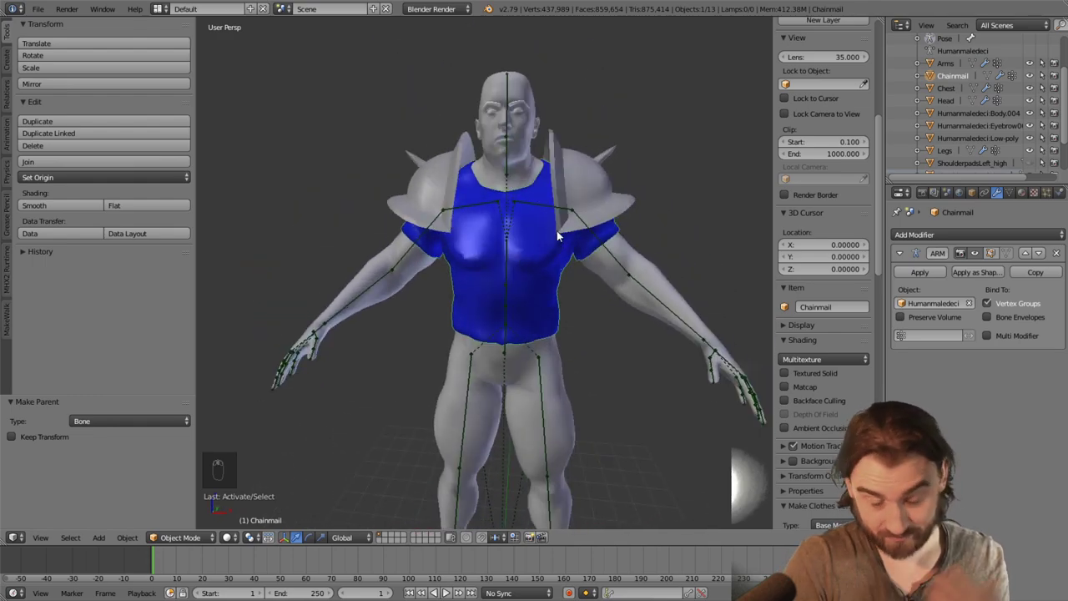
{"action": "left_click", "coordinate": [1030, 89]}
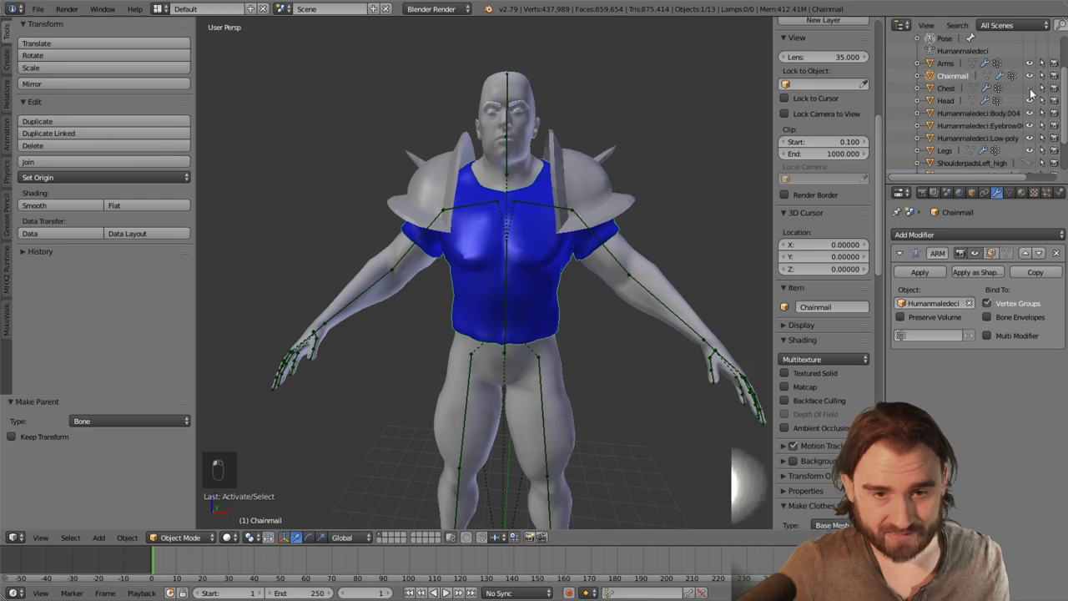
Examine the assembled character with its head, chainmail shirt and low-poly shoulder pads from several angles and distances
{"action": "mouse_move", "coordinate": [622, 220]}
{"action": "middle_mouse_down"}
{"action": "mouse_move", "coordinate": [605, 214]}
{"action": "mouse_move", "coordinate": [628, 219]}
{"action": "middle_mouse_up"}
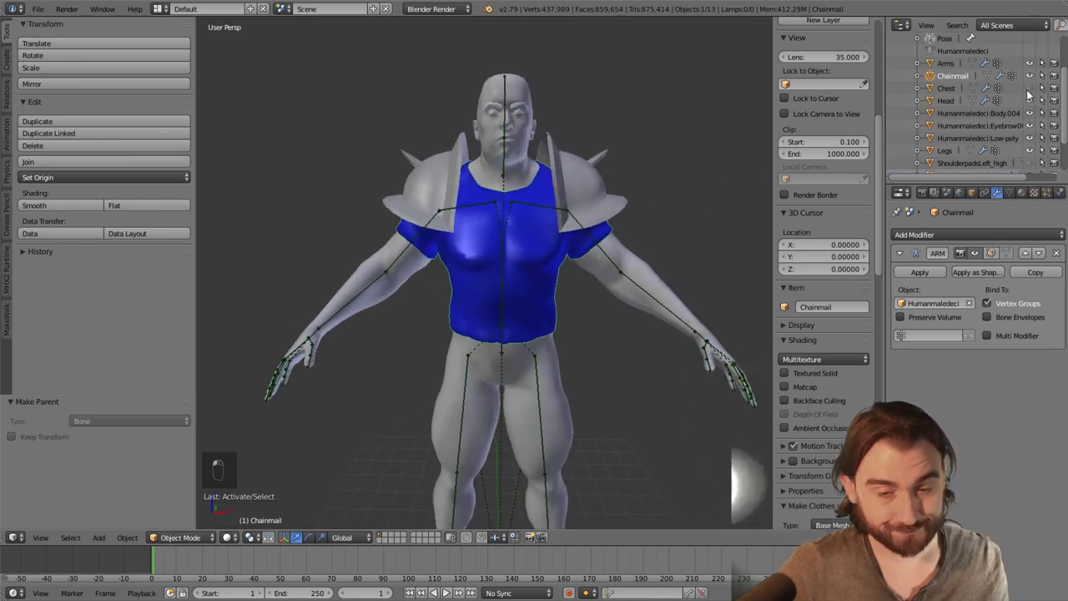
{"action": "middle_click_drag", "start_coordinate": [417, 202], "coordinate": [570, 181]}
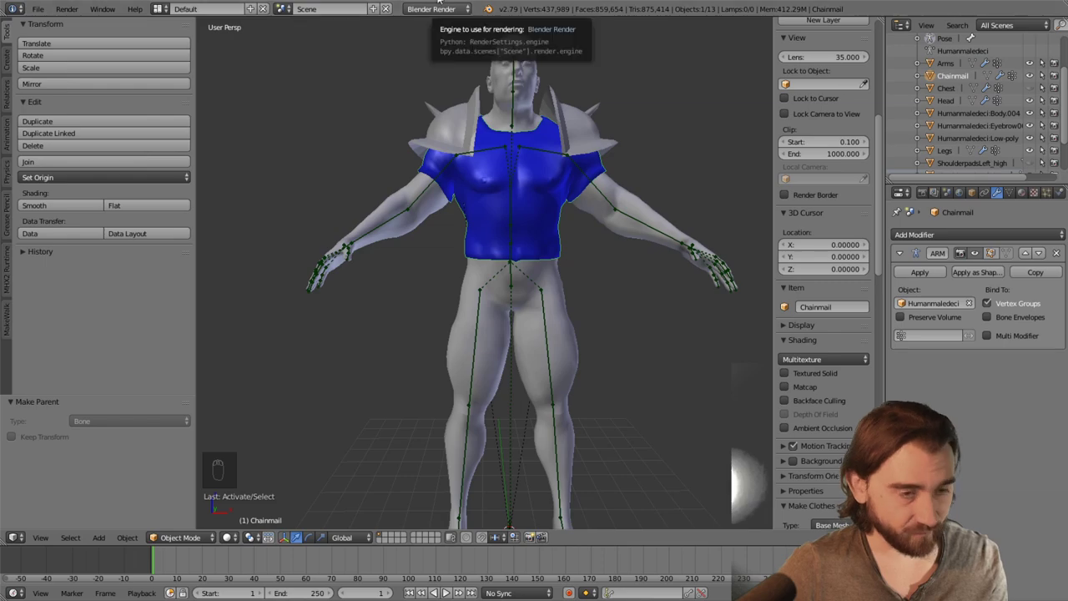
{"action": "scroll", "coordinate": [612, 196], "scroll_direction": "up", "scroll_amount": 2}
{"action": "scroll", "coordinate": [613, 196], "scroll_direction": "down", "scroll_amount": 3}
{"action": "middle_click_drag", "start_coordinate": [612, 196], "coordinate": [545, 248], "text": "shift"}
{"action": "scroll", "coordinate": [561, 232], "scroll_direction": "up", "scroll_amount": 3}
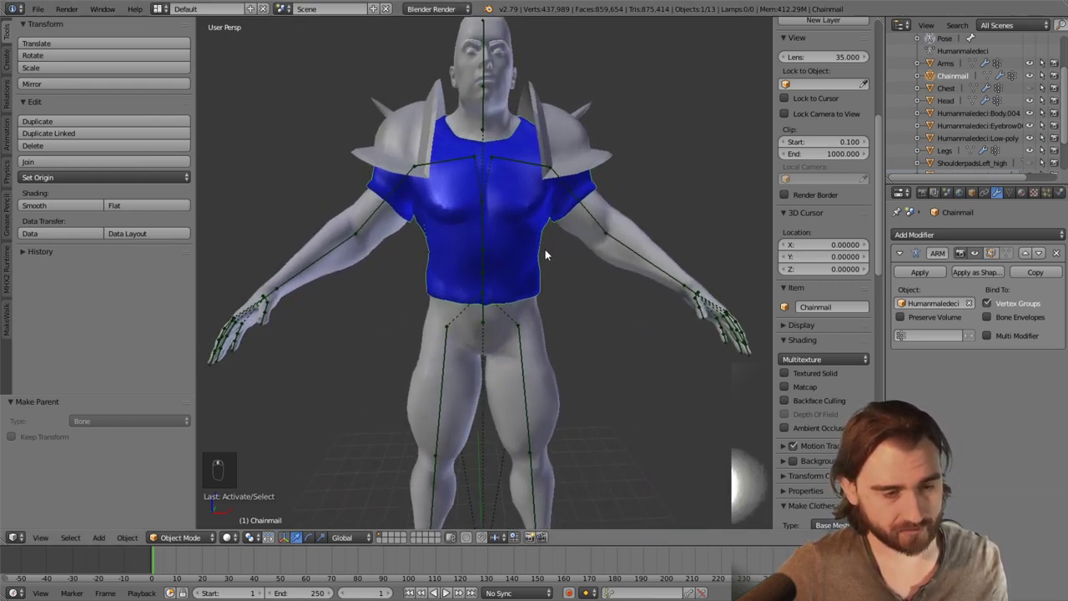
{"action": "scroll", "coordinate": [544, 248], "scroll_direction": "down", "scroll_amount": 2}
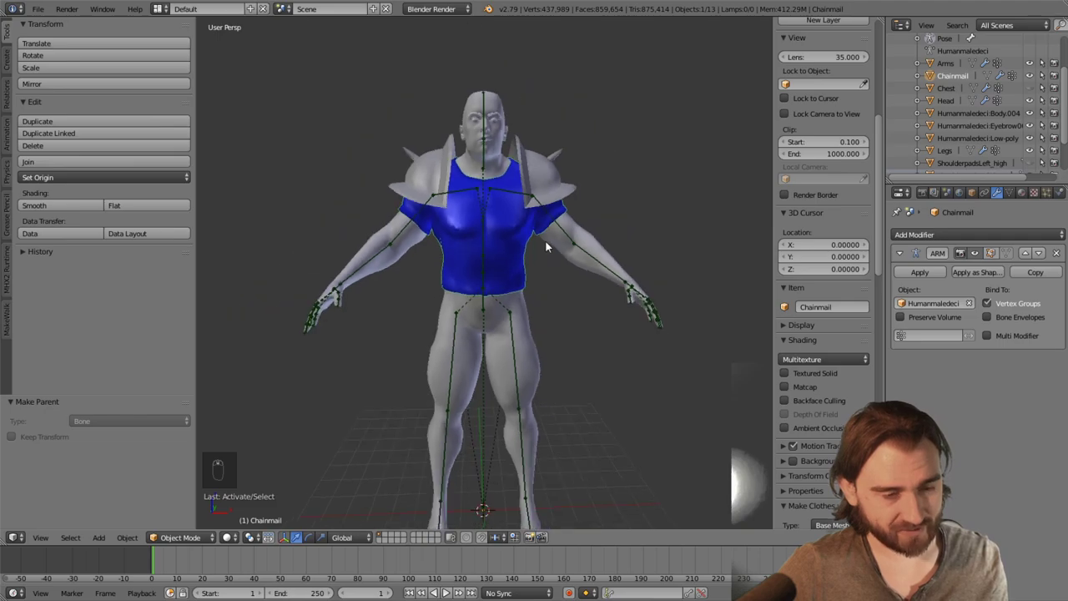
{"action": "scroll", "coordinate": [546, 239], "scroll_direction": "down", "scroll_amount": 1}
{"action": "scroll", "coordinate": [545, 238], "scroll_direction": "up", "scroll_amount": 3}
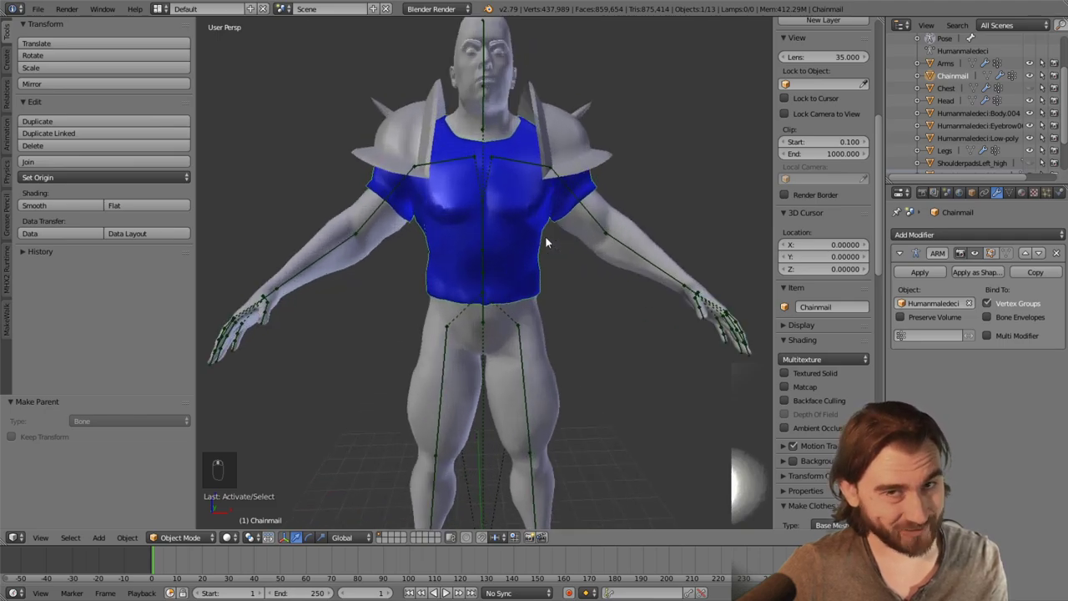
{"action": "mouse_move", "coordinate": [546, 239]}
{"action": "middle_mouse_down"}
{"action": "mouse_move", "coordinate": [553, 272]}
{"action": "mouse_move", "coordinate": [545, 258]}
{"action": "middle_mouse_up"}
{"action": "scroll", "coordinate": [546, 258], "scroll_direction": "down", "scroll_amount": 2}
{"action": "middle_click_drag", "start_coordinate": [547, 292], "coordinate": [463, 135]}
{"action": "middle_click_drag", "start_coordinate": [435, 209], "coordinate": [430, 326]}
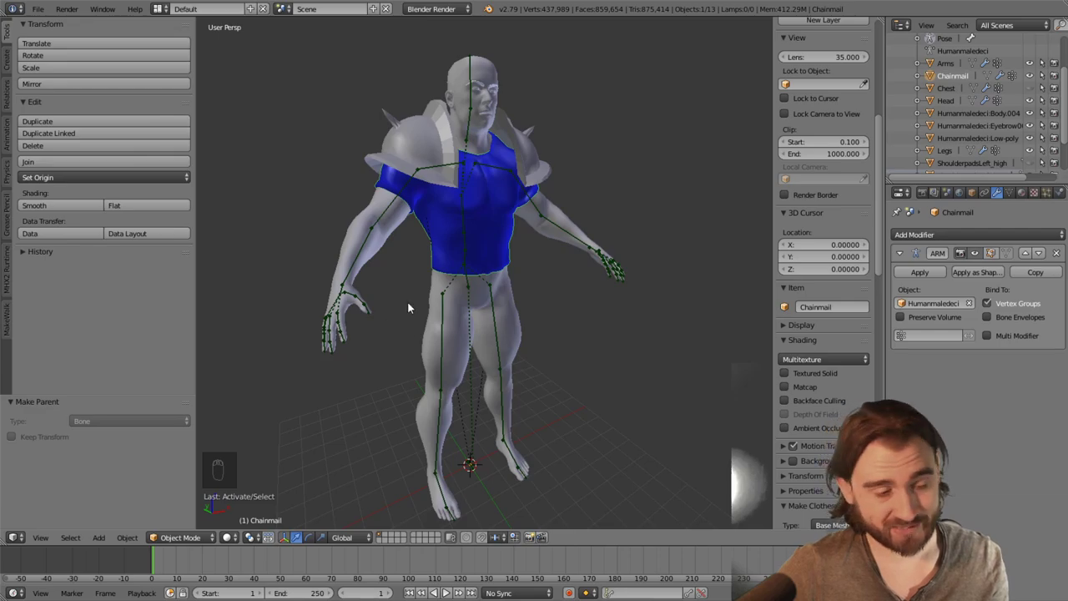
{"action": "scroll", "coordinate": [407, 301], "scroll_direction": "up", "scroll_amount": 6}
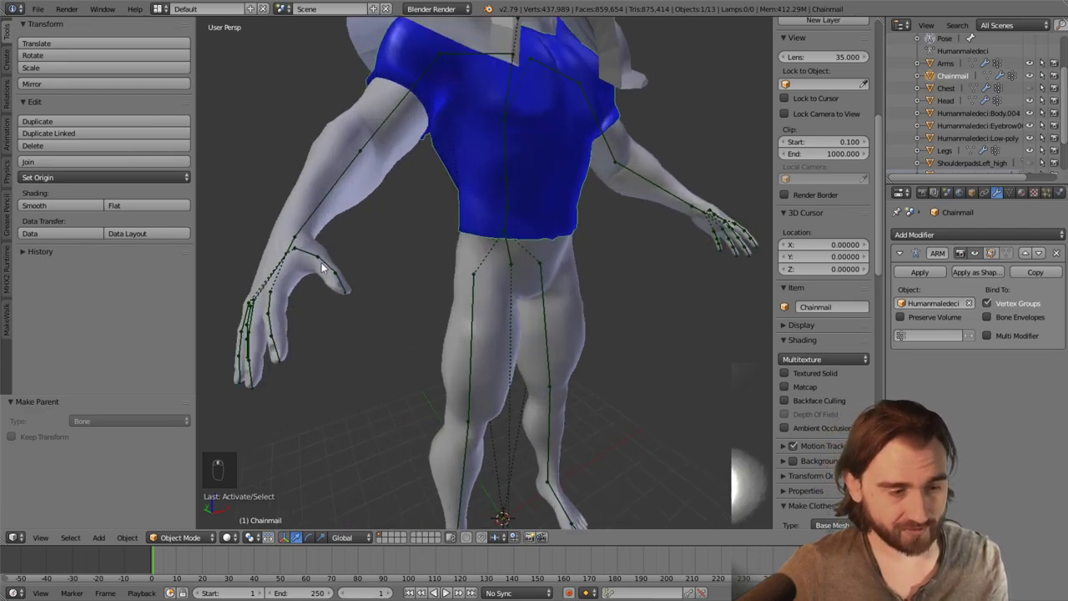
{"action": "middle_click_drag", "start_coordinate": [285, 264], "coordinate": [549, 292]}
{"action": "scroll", "coordinate": [528, 238], "scroll_direction": "down", "scroll_amount": 2}
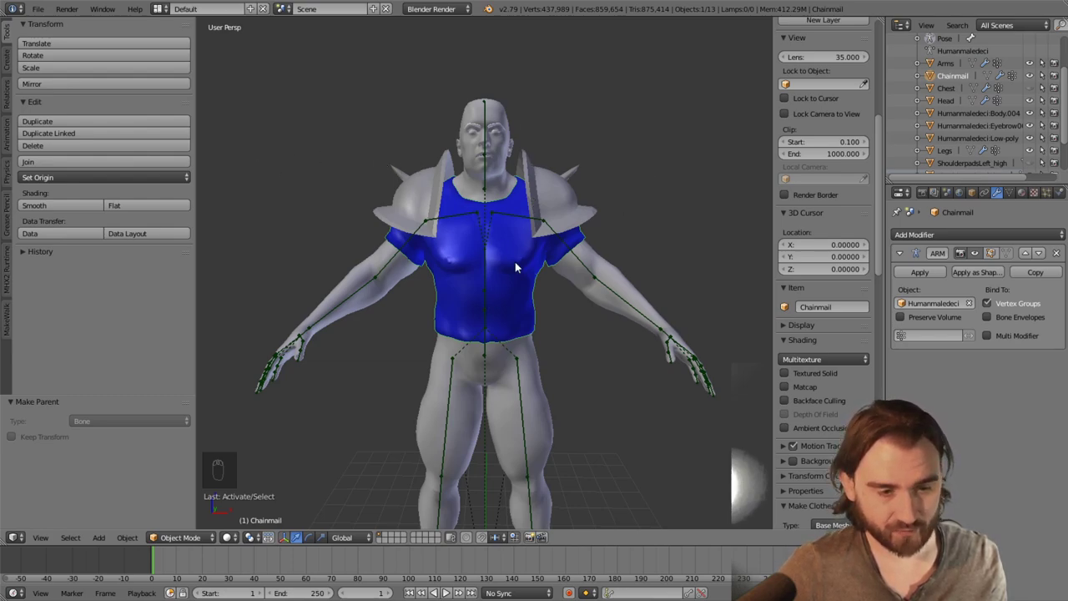
Start an FBX export of the character and choose D:\BlenderFiles as the destination folder
{"action": "key", "text": "a"}
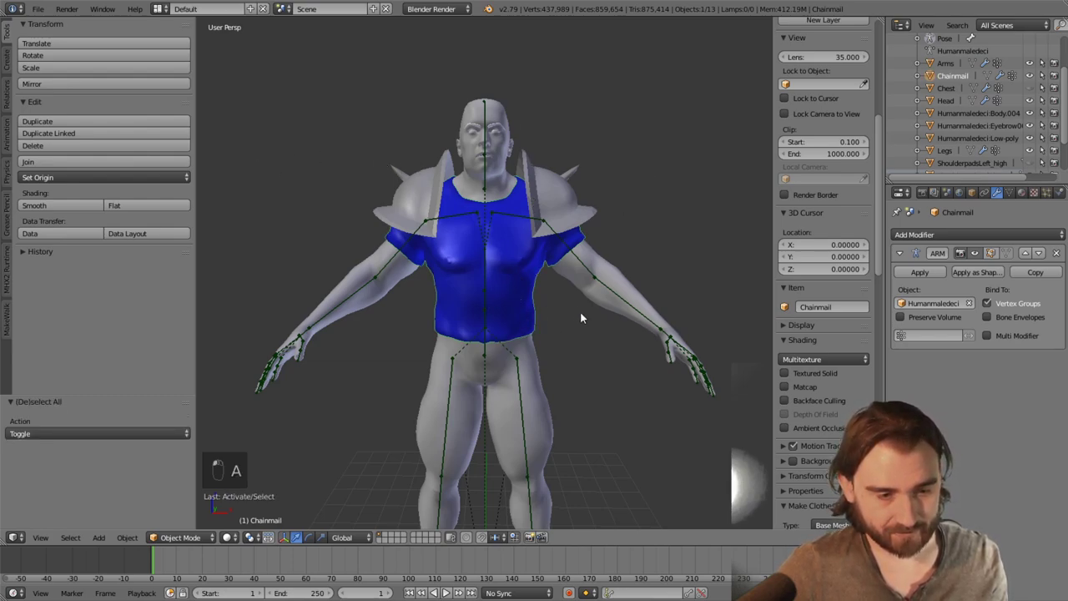
{"action": "left_click", "coordinate": [38, 8]}
{"action": "mouse_move", "coordinate": [86, 261]}
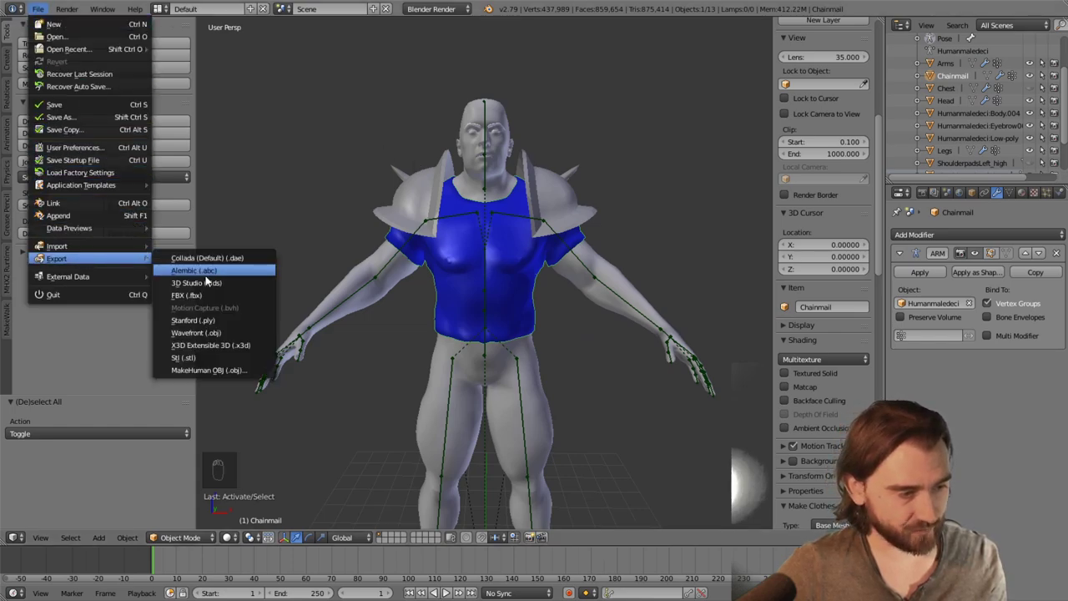
{"action": "left_click", "coordinate": [199, 296]}
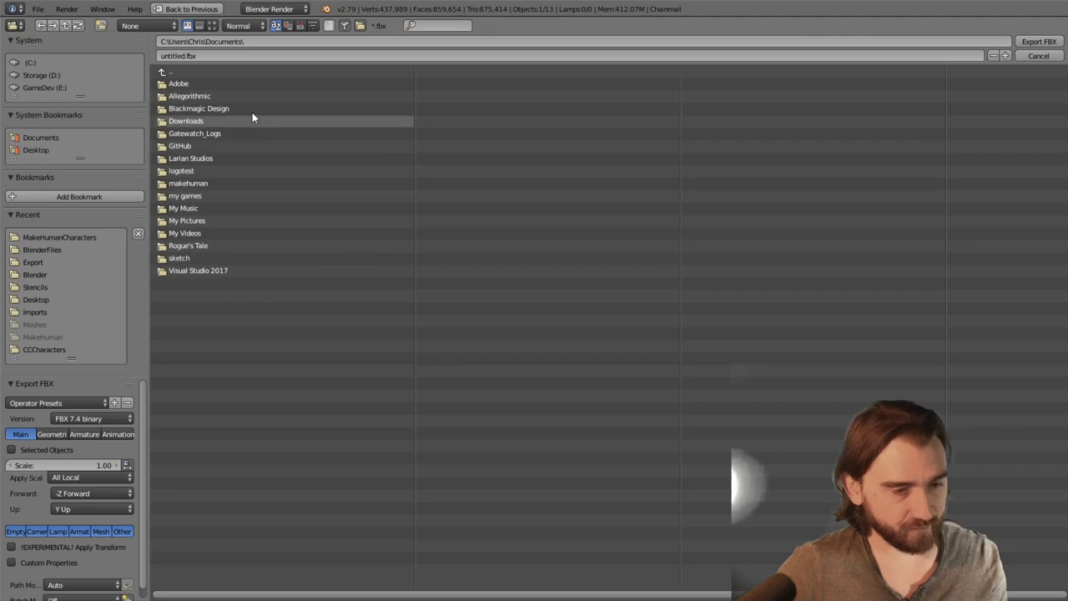
{"action": "left_click", "coordinate": [50, 75]}
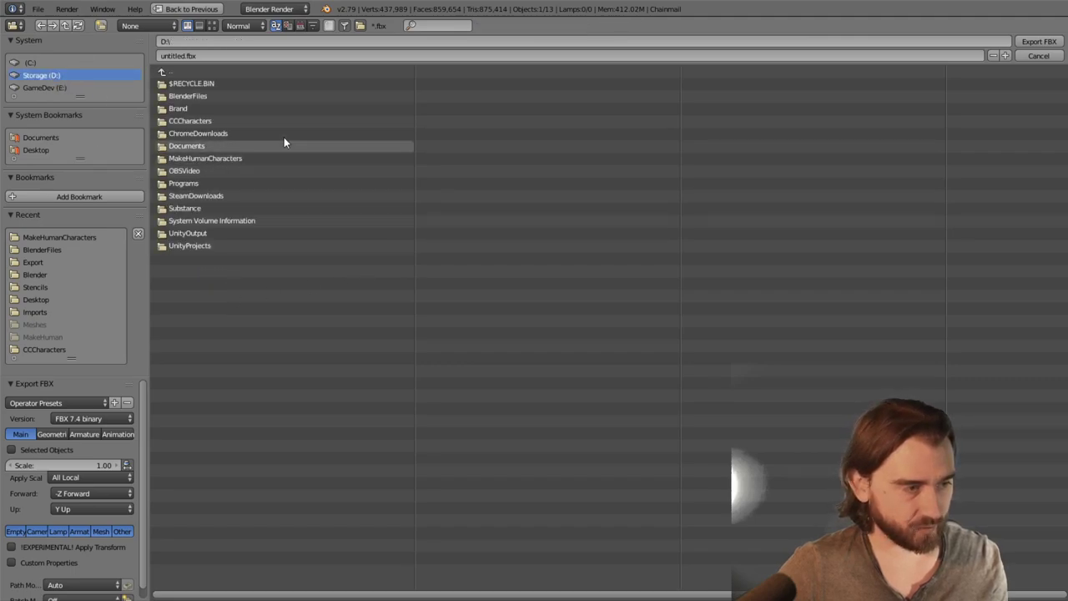
{"action": "left_click", "coordinate": [223, 98]}
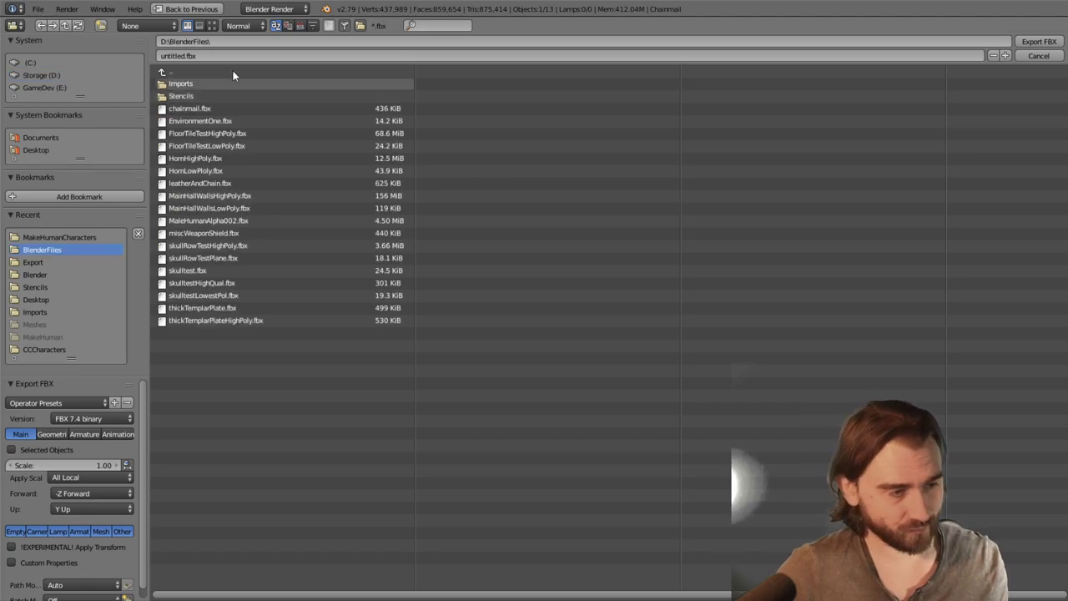
Name the export file TutorialCharacter.fbx and export it with the existing FBX settings
{"action": "left_click", "coordinate": [180, 56]}
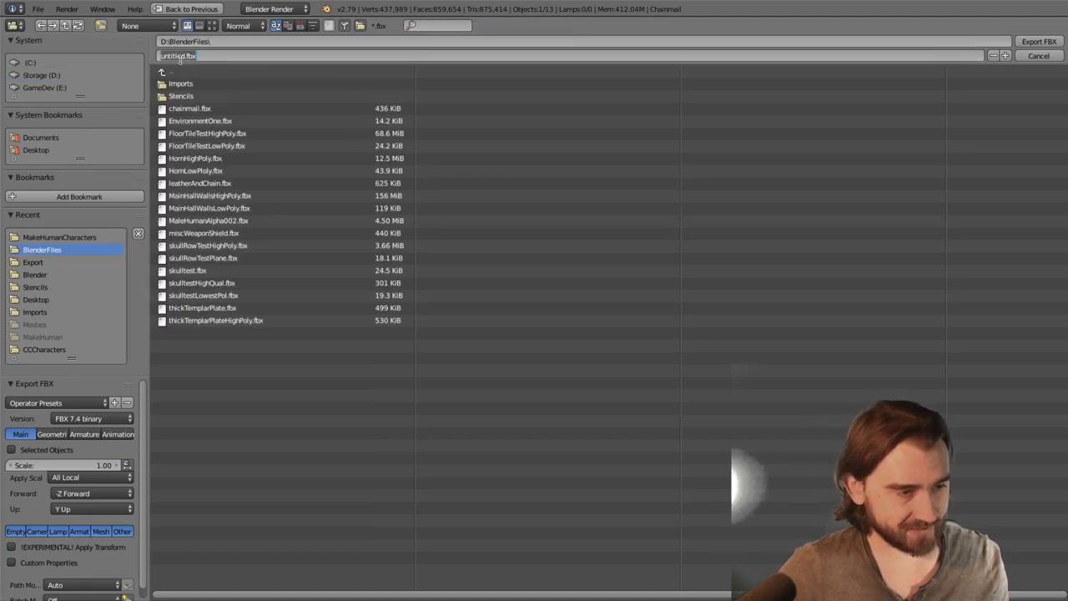
{"action": "left_click", "coordinate": [180, 58]}
{"action": "double_click", "coordinate": [175, 58]}
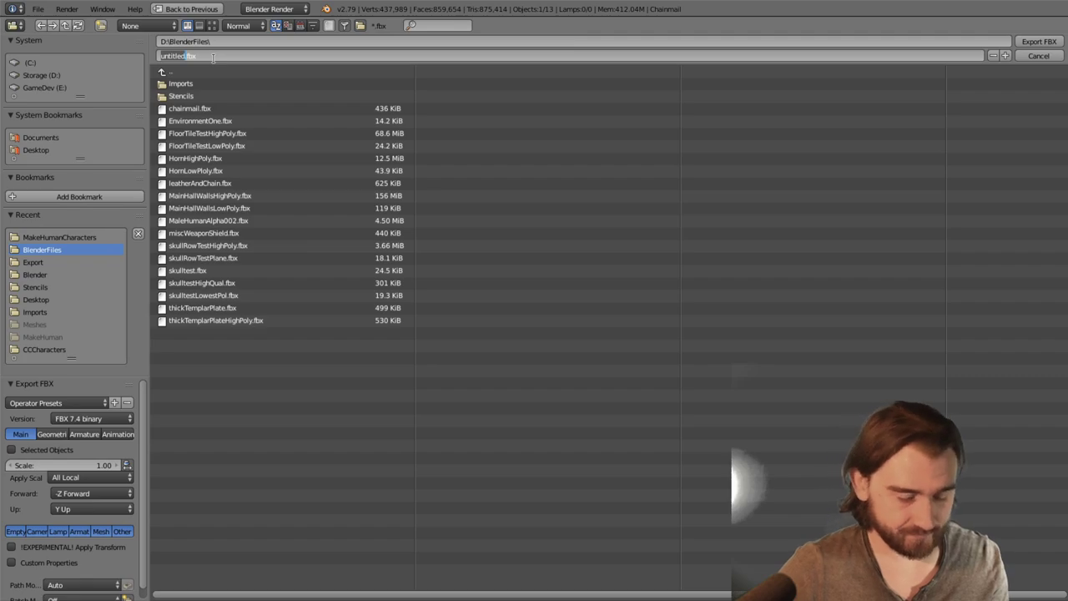
{"action": "type", "text": "TutorialC"}
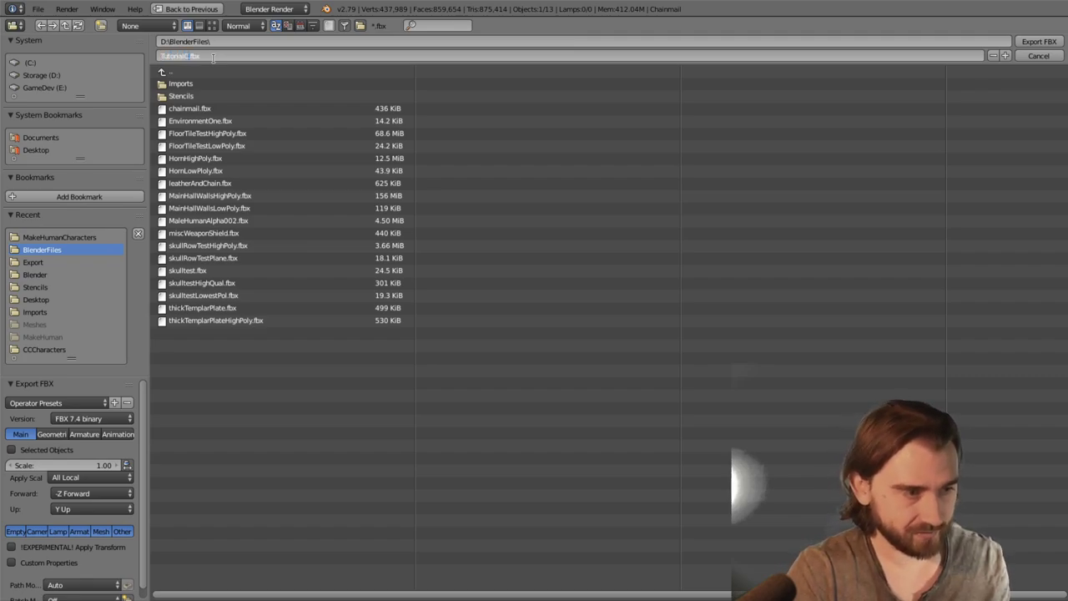
{"action": "key", "text": "BackSpace"}
{"action": "type", "text": "Character"}
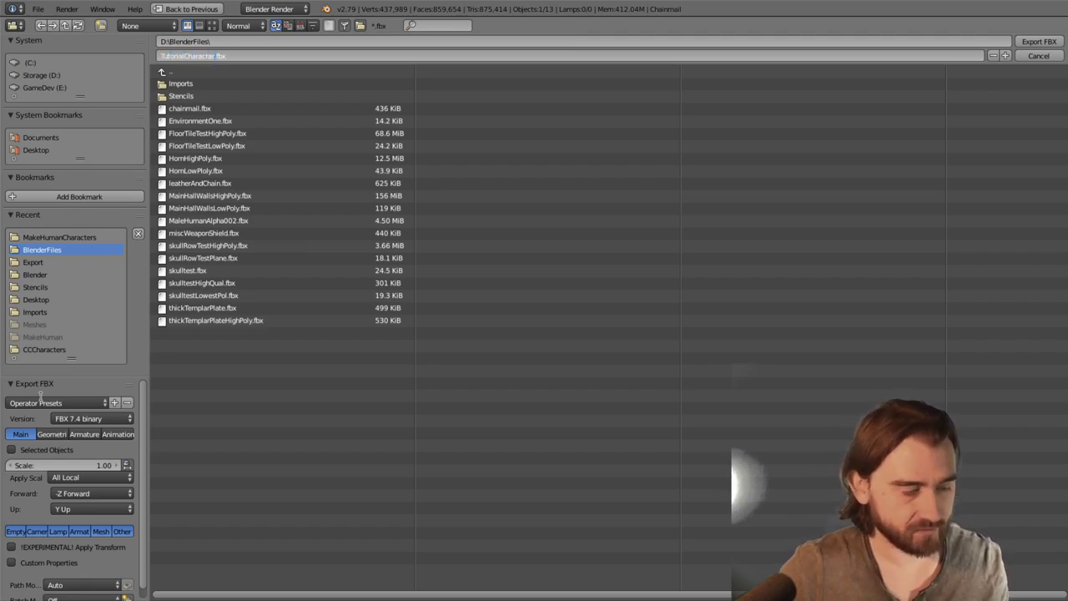
{"action": "left_click", "coordinate": [1040, 43]}
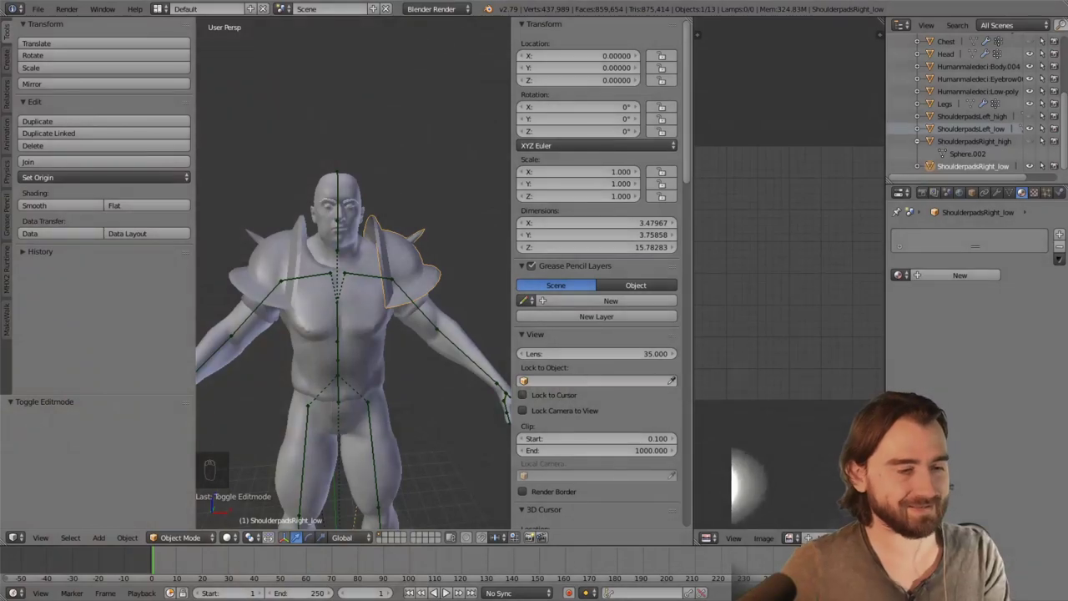
Merge the neighbouring UV/Image Editor area into the 3D viewport so the character has more room
{"action": "scroll", "coordinate": [411, 189], "scroll_direction": "up", "scroll_amount": 1}
{"action": "scroll", "coordinate": [409, 191], "scroll_direction": "down", "scroll_amount": 1}
{"action": "middle_click_drag", "start_coordinate": [404, 193], "coordinate": [386, 220]}
{"action": "scroll", "coordinate": [385, 220], "scroll_direction": "down", "scroll_amount": 1}
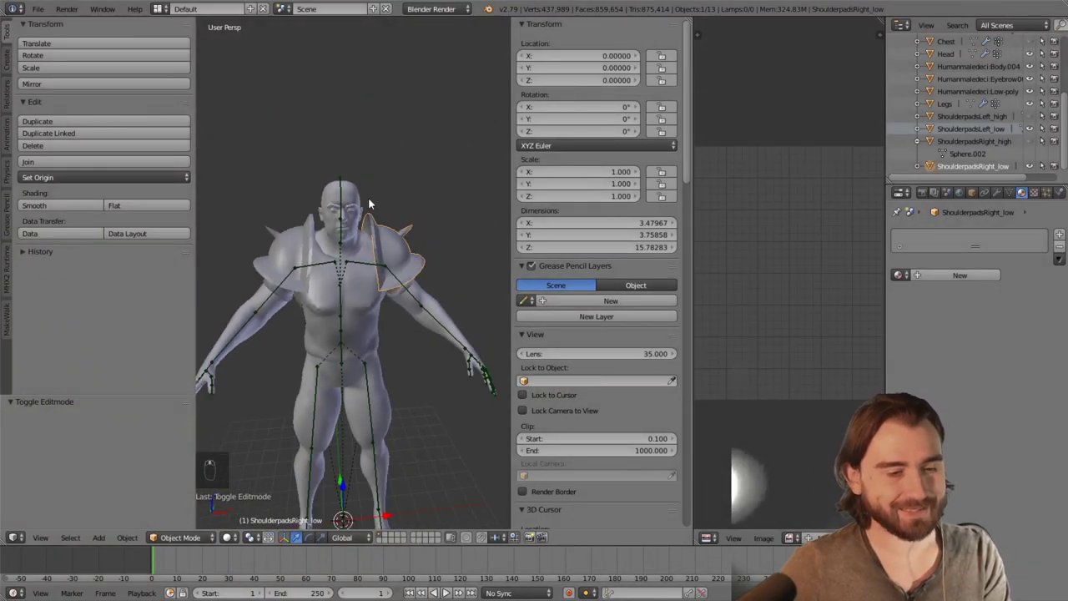
{"action": "left_click_drag", "start_coordinate": [690, 21], "coordinate": [882, 37]}
{"action": "middle_click_drag", "start_coordinate": [515, 173], "coordinate": [482, 195]}
{"action": "scroll", "coordinate": [462, 205], "scroll_direction": "up", "scroll_amount": 2}
Select the Chainmail shirt and both low-poly shoulder pads and run Smart UV Project with an angle limit of 66 and zero island margin
{"action": "right_click", "coordinate": [463, 249]}
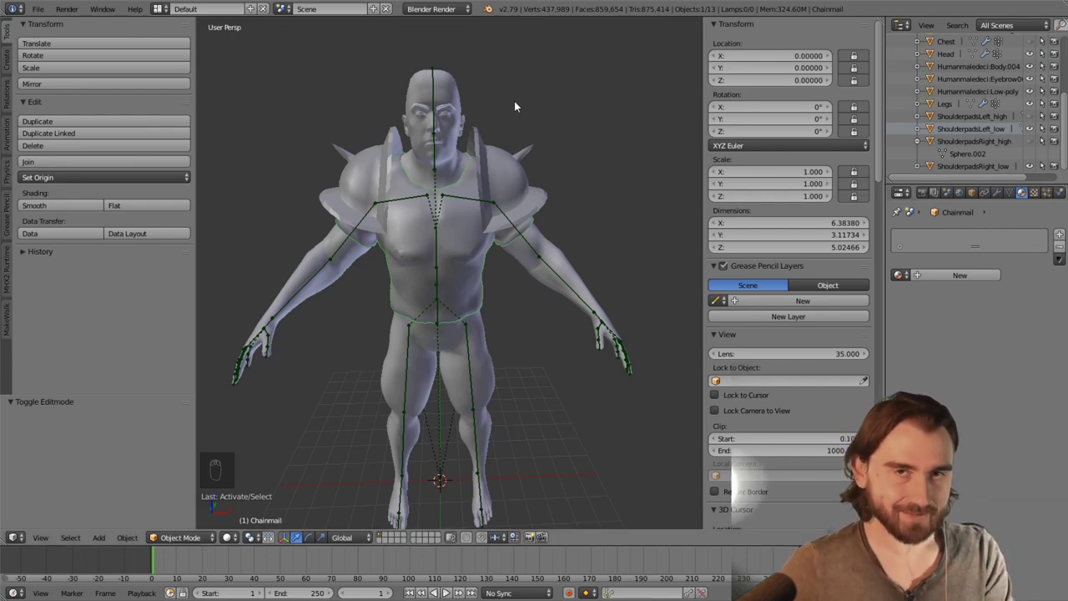
{"action": "right_click", "coordinate": [503, 188], "text": "shift"}
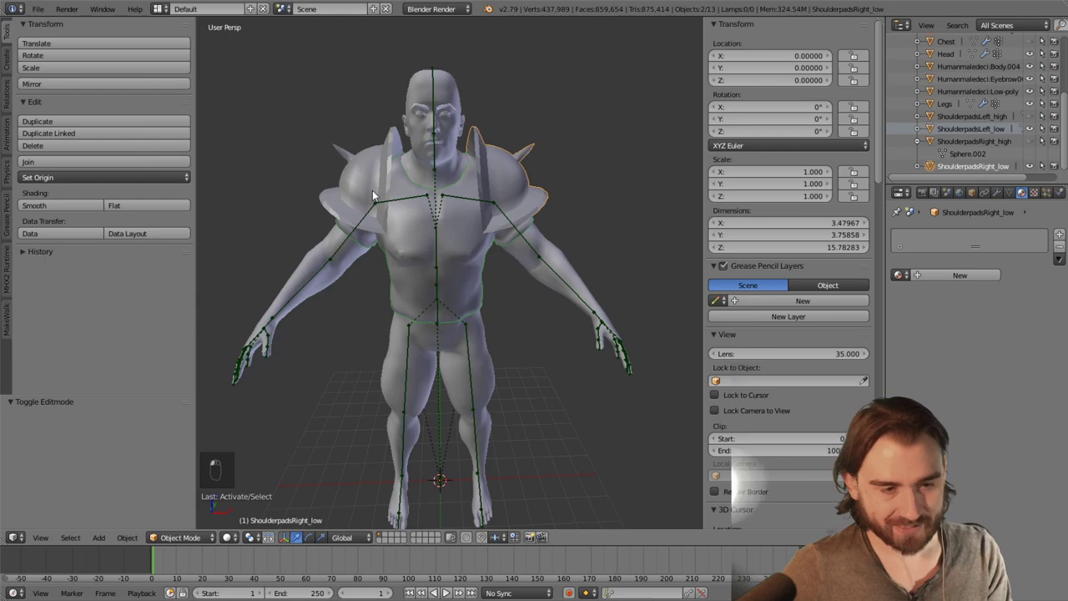
{"action": "right_click", "coordinate": [373, 196], "text": "shift"}
{"action": "key", "text": "space"}
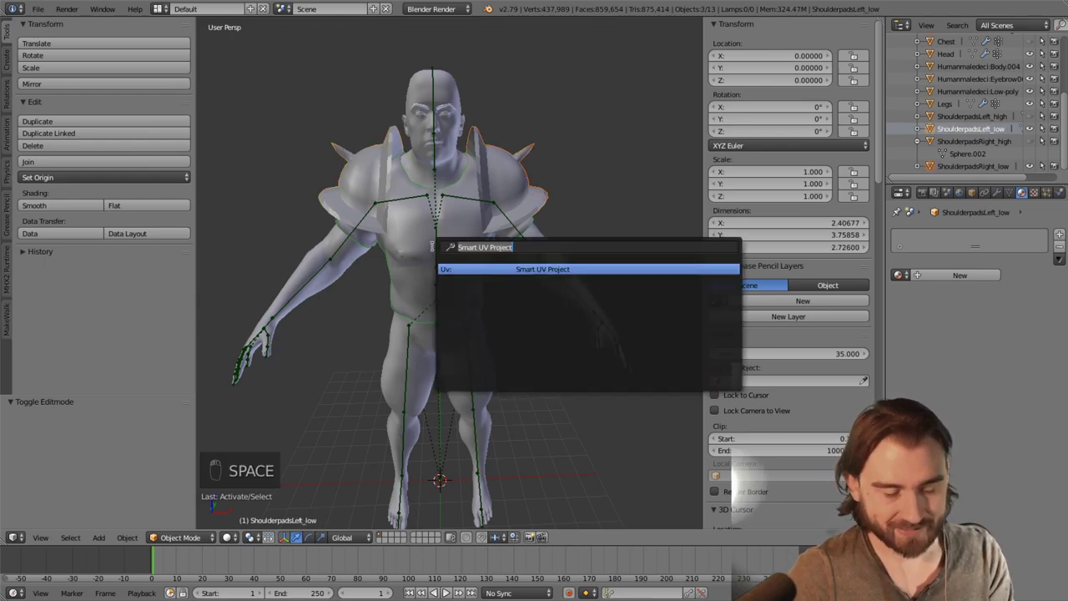
{"action": "type", "text": "smar"}
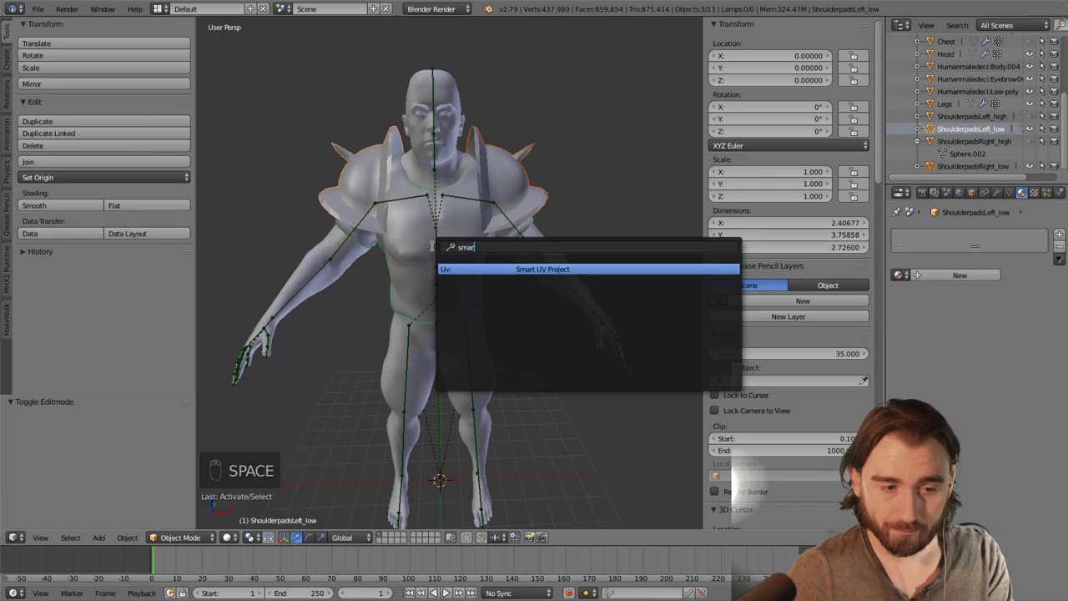
{"action": "key", "text": "Return"}
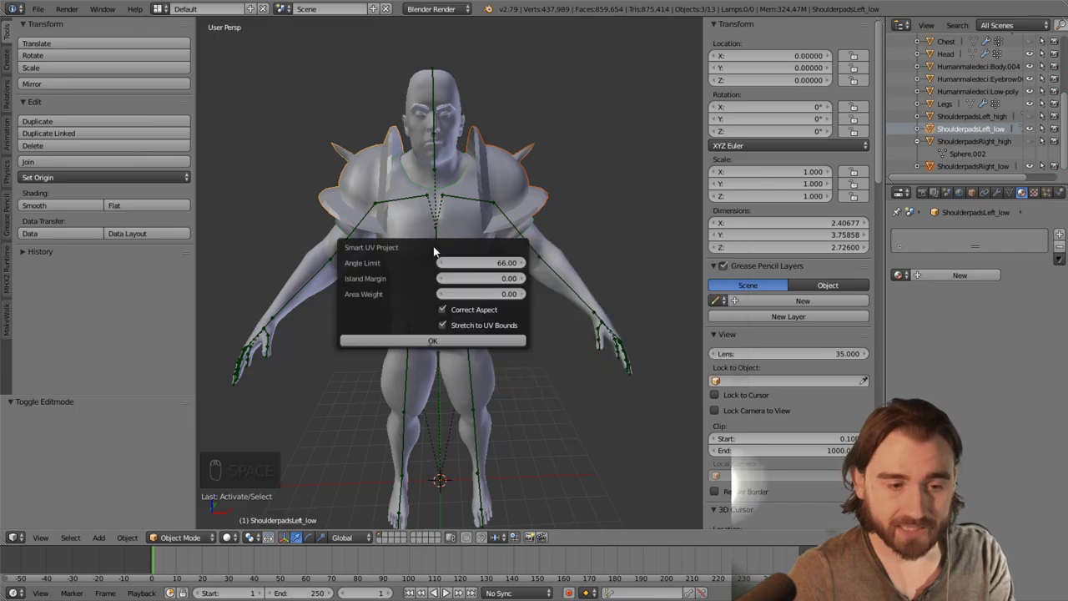
{"action": "left_click", "coordinate": [429, 337]}
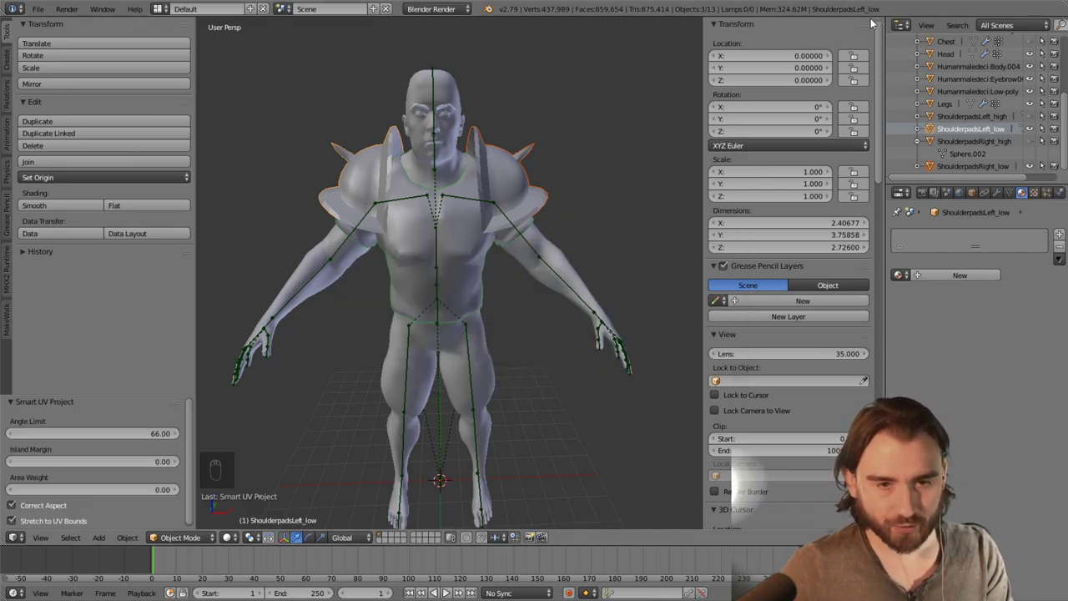
Split the 3D viewport vertically and make the new narrow area a UV/Image Editor
{"action": "left_click_drag", "start_coordinate": [881, 19], "coordinate": [726, 34]}
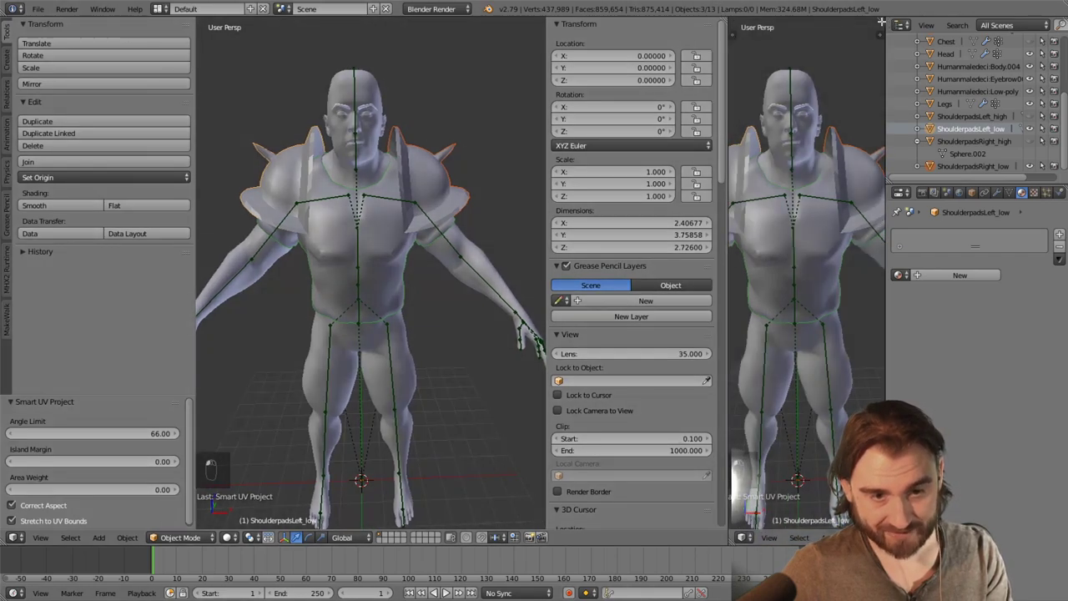
{"action": "mouse_move", "coordinate": [724, 21]}
{"action": "left_mouse_down"}
{"action": "mouse_move", "coordinate": [877, 27]}
{"action": "mouse_move", "coordinate": [788, 33]}
{"action": "mouse_move", "coordinate": [878, 21]}
{"action": "mouse_move", "coordinate": [720, 38]}
{"action": "left_mouse_up"}
{"action": "left_click", "coordinate": [732, 537]}
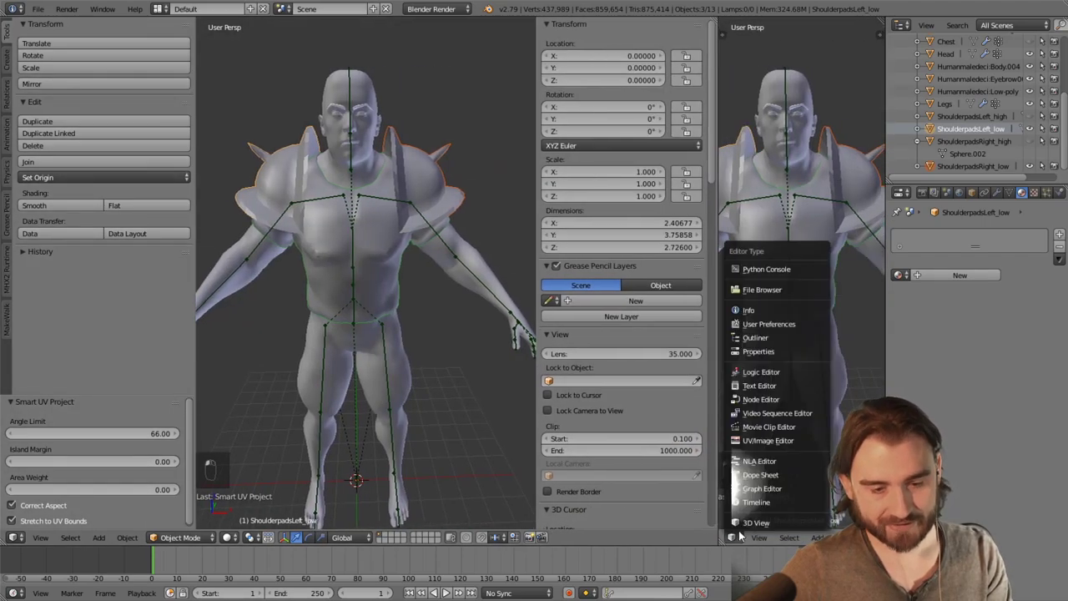
{"action": "left_click", "coordinate": [777, 442]}
Enter Edit Mode on ShoulderpadsLeft_low and examine its projected UV islands up close
{"action": "middle_click_drag", "start_coordinate": [380, 154], "coordinate": [408, 185]}
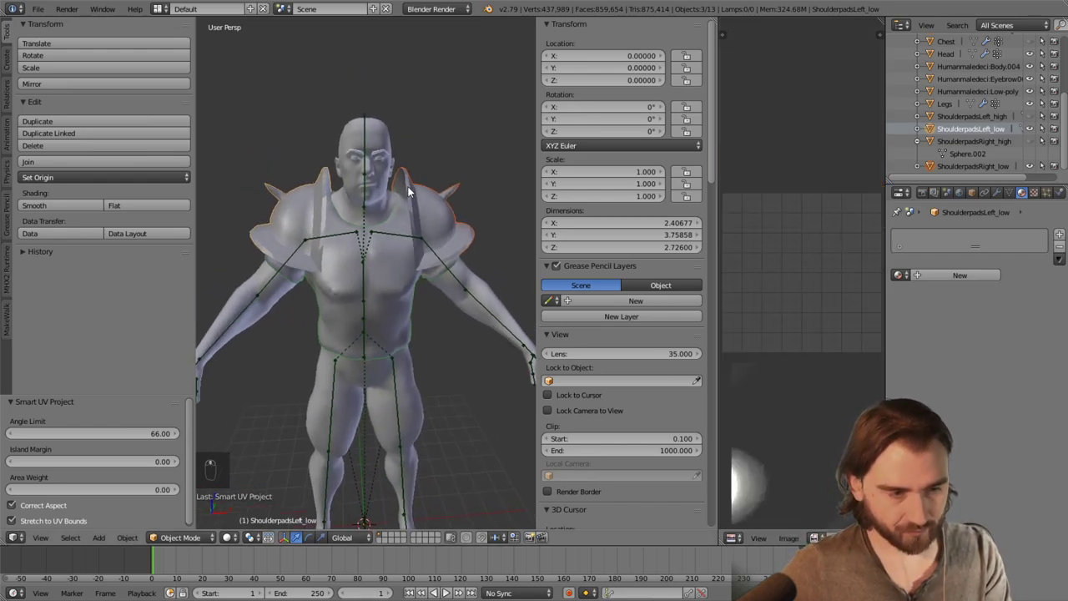
{"action": "left_click", "coordinate": [180, 537]}
{"action": "left_click", "coordinate": [171, 507]}
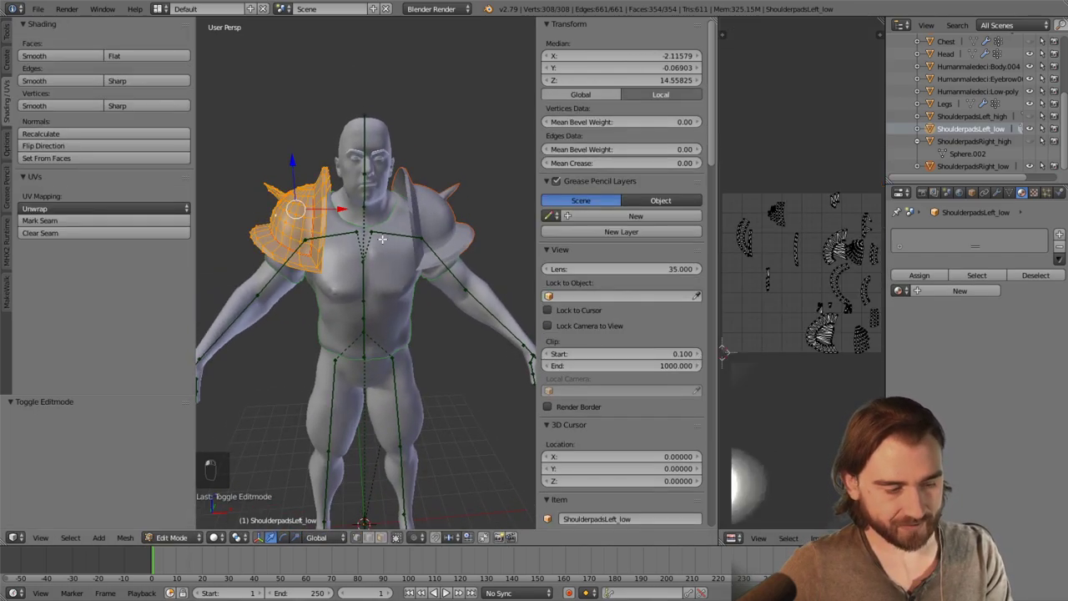
{"action": "middle_click_drag", "start_coordinate": [395, 250], "coordinate": [401, 279]}
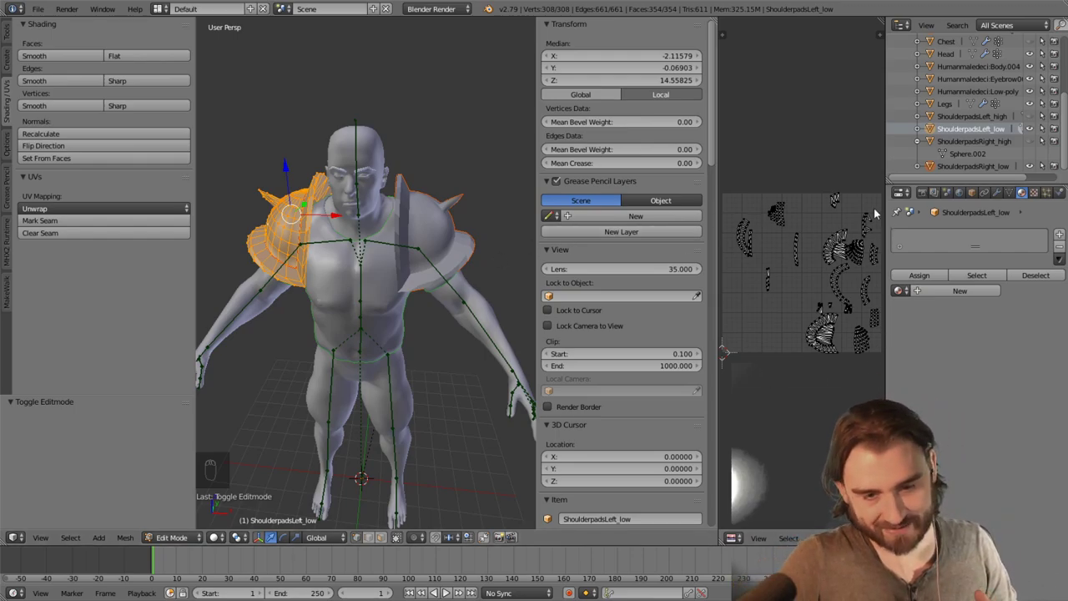
{"action": "scroll", "coordinate": [834, 268], "scroll_direction": "up", "scroll_amount": 2}
{"action": "scroll", "coordinate": [834, 266], "scroll_direction": "up", "scroll_amount": 2}
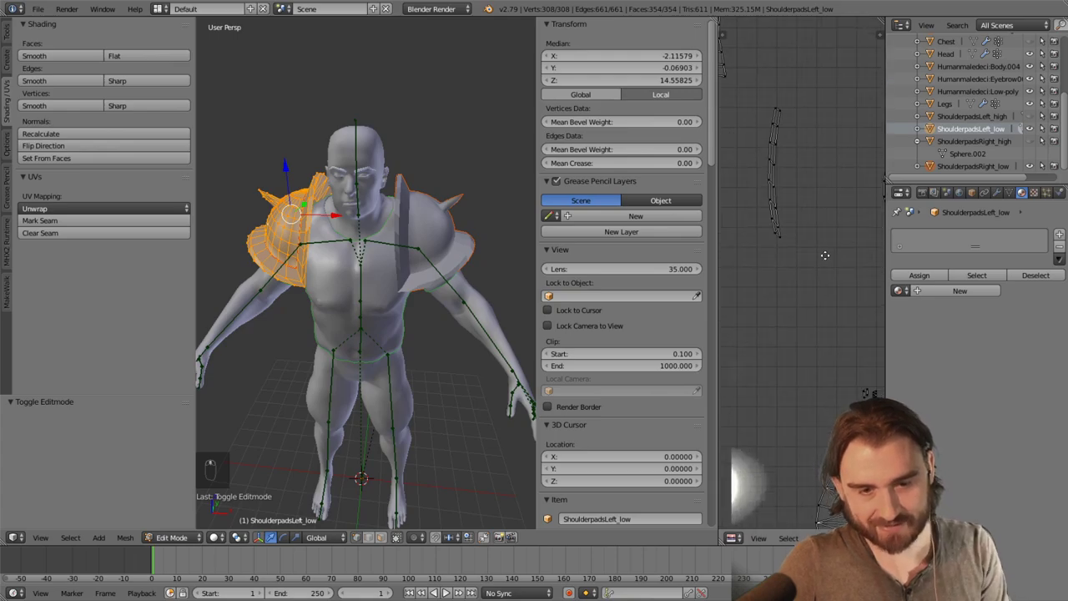
{"action": "middle_click_drag", "start_coordinate": [801, 272], "coordinate": [757, 356]}
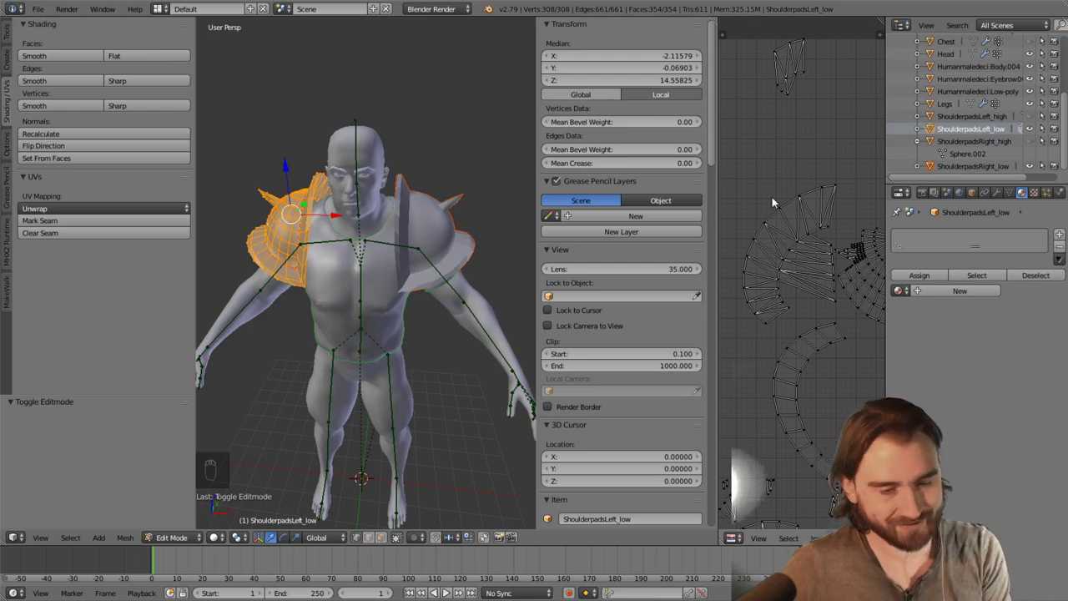
Select the shortest vertex path along the raised neck-side rim of the left shoulder pad and mark it as a seam
{"action": "middle_click_drag", "start_coordinate": [349, 205], "coordinate": [411, 196]}
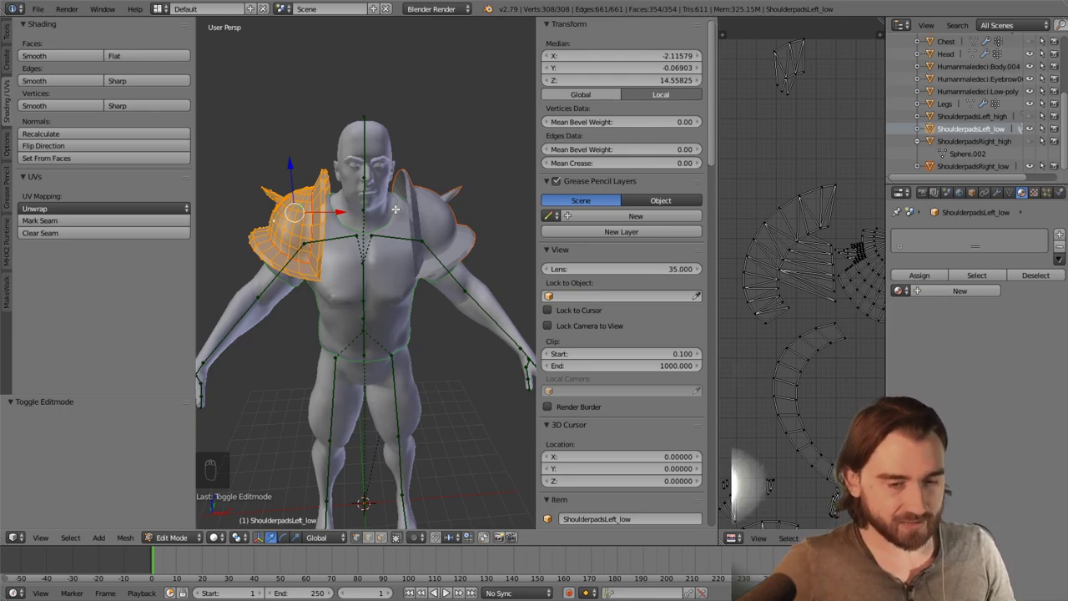
{"action": "middle_click_drag", "start_coordinate": [318, 233], "coordinate": [349, 254]}
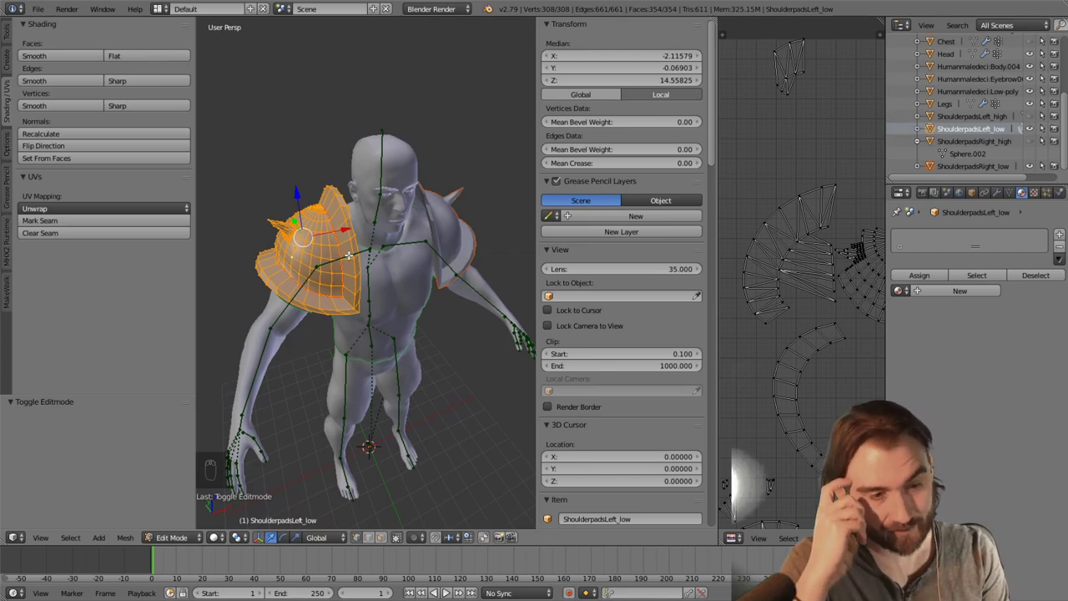
{"action": "middle_click_drag", "start_coordinate": [452, 272], "coordinate": [443, 237]}
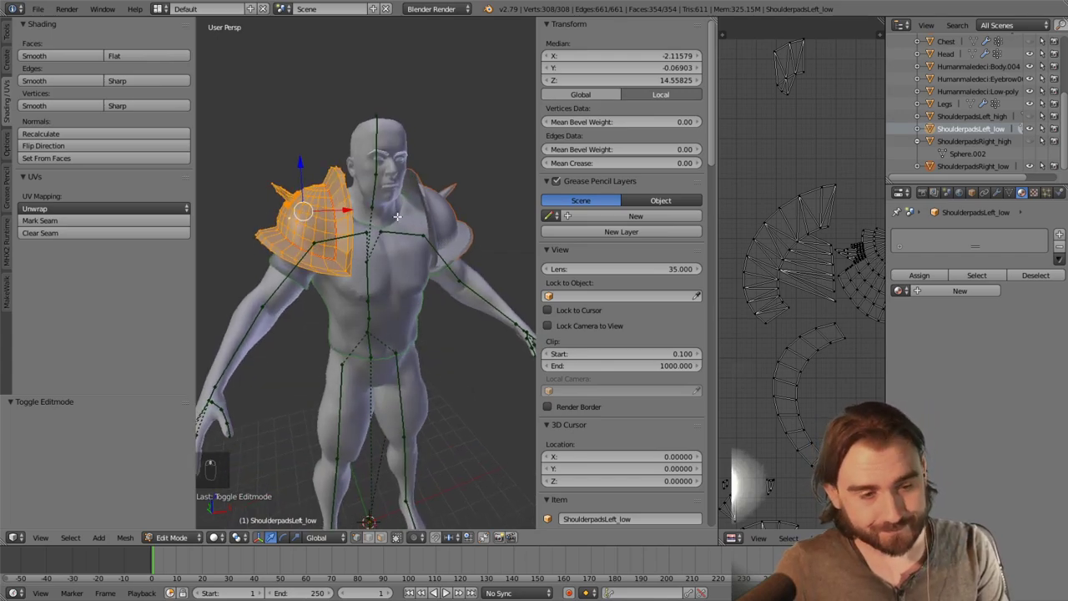
{"action": "scroll", "coordinate": [398, 216], "scroll_direction": "up", "scroll_amount": 4}
{"action": "middle_click_drag", "start_coordinate": [350, 224], "coordinate": [442, 263], "text": "shift"}
{"action": "middle_click_drag", "start_coordinate": [442, 263], "coordinate": [393, 218]}
{"action": "right_click", "coordinate": [372, 293]}
{"action": "right_click", "coordinate": [371, 295]}
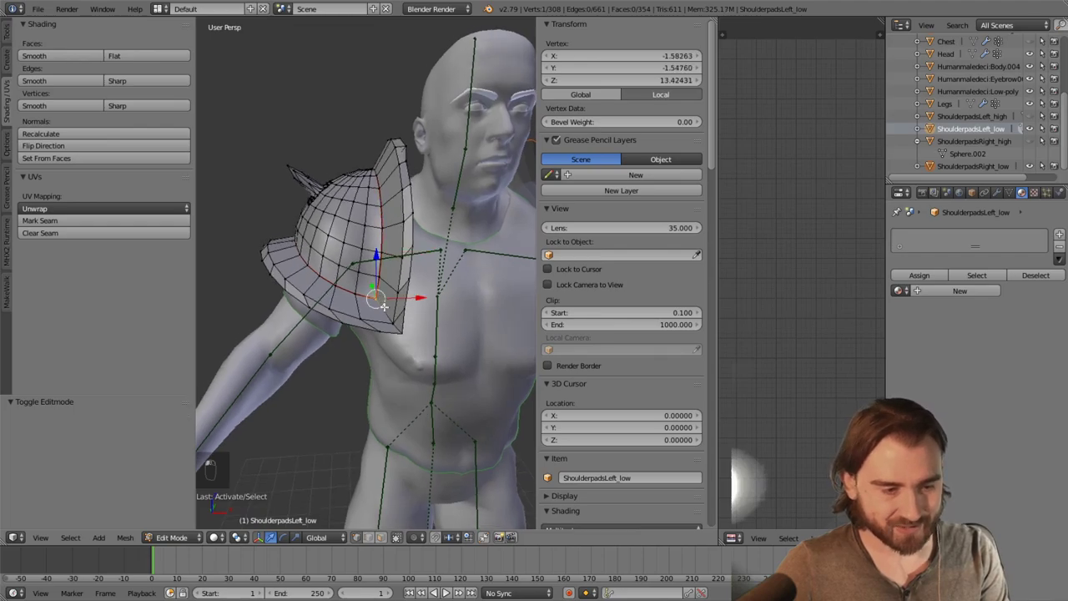
{"action": "middle_click_drag", "start_coordinate": [350, 275], "coordinate": [374, 323]}
{"action": "right_click", "coordinate": [396, 201]}
{"action": "middle_click_drag", "start_coordinate": [417, 268], "coordinate": [402, 221]}
{"action": "right_click", "coordinate": [385, 275], "text": "ctrl"}
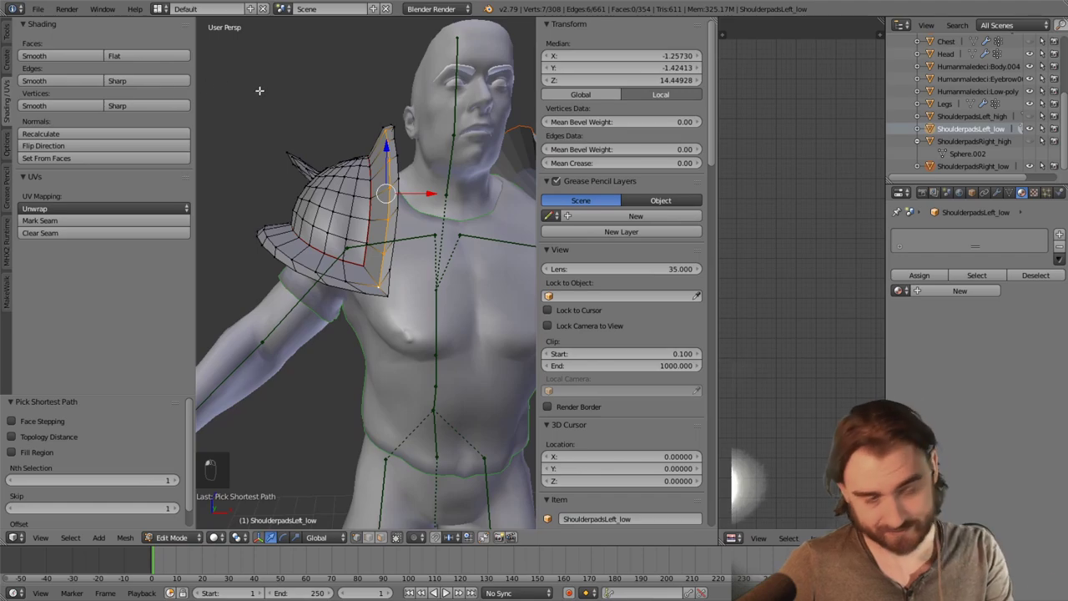
{"action": "left_click", "coordinate": [71, 221]}
Select the entire left shoulder pad mesh to display all its UV islands, and examine the pad from several angles
{"action": "middle_click_drag", "start_coordinate": [363, 272], "coordinate": [366, 169]}
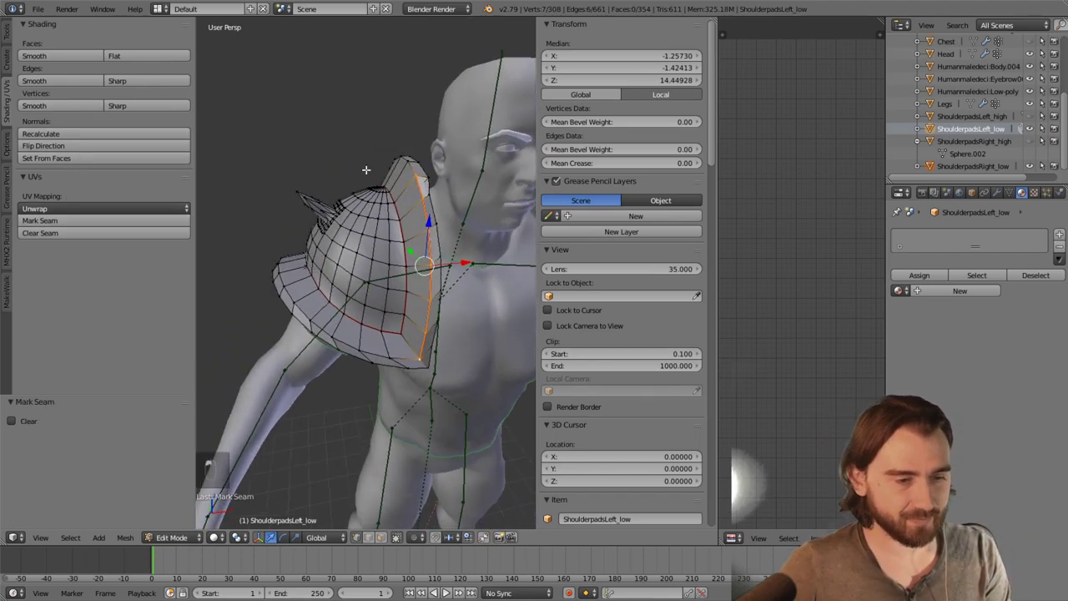
{"action": "middle_click_drag", "start_coordinate": [438, 289], "coordinate": [361, 234]}
{"action": "scroll", "coordinate": [330, 216], "scroll_direction": "down", "scroll_amount": 3}
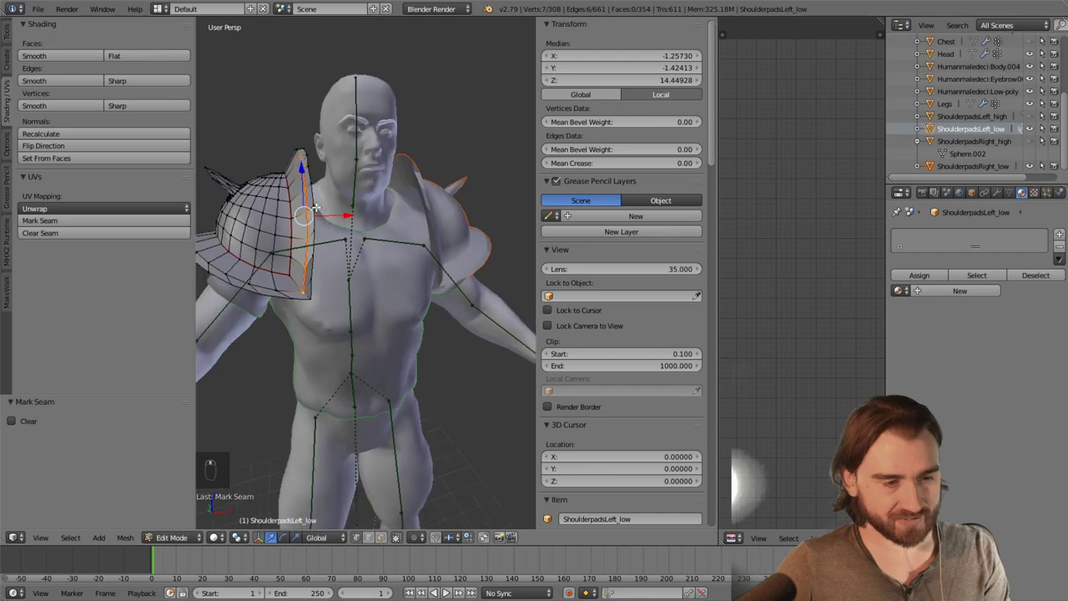
{"action": "middle_click_drag", "start_coordinate": [304, 205], "coordinate": [341, 202]}
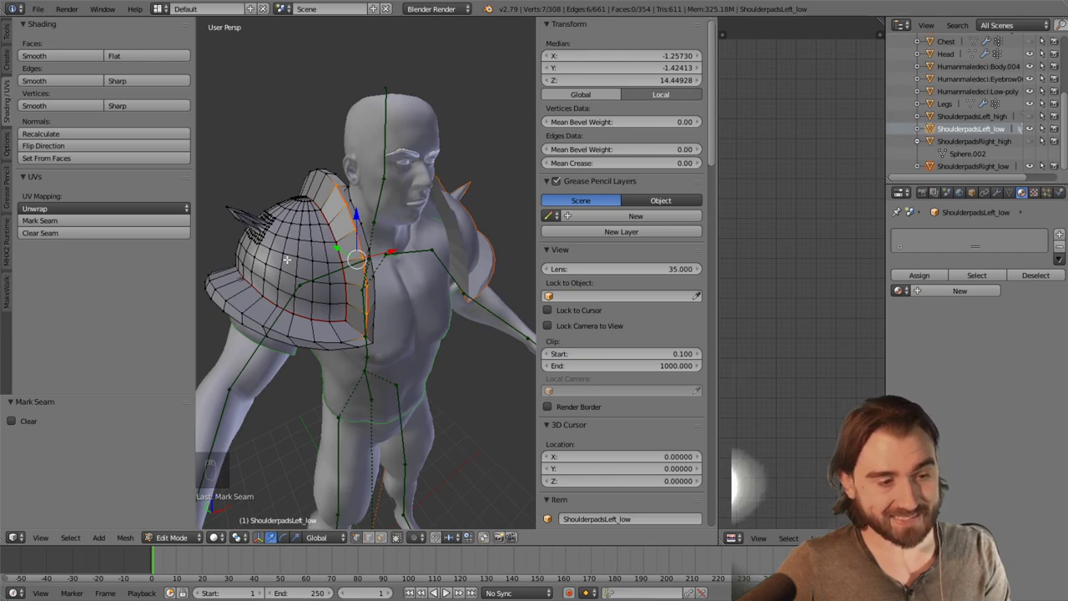
{"action": "middle_click_drag", "start_coordinate": [359, 262], "coordinate": [363, 234]}
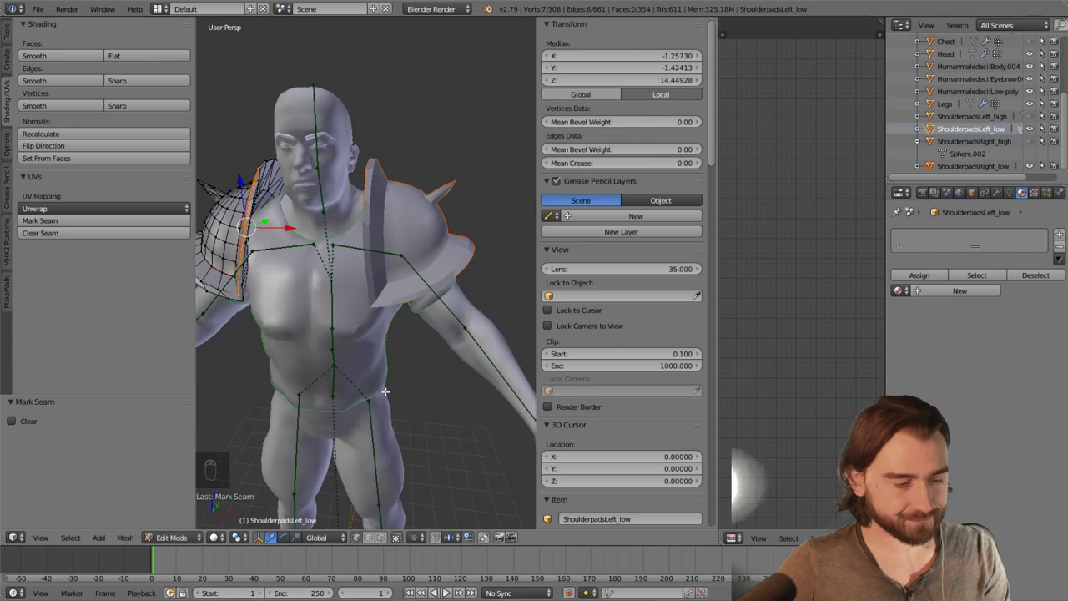
{"action": "key", "text": "a"}
{"action": "key", "text": "a"}
{"action": "key", "text": "a"}
{"action": "middle_click_drag", "start_coordinate": [306, 290], "coordinate": [381, 262]}
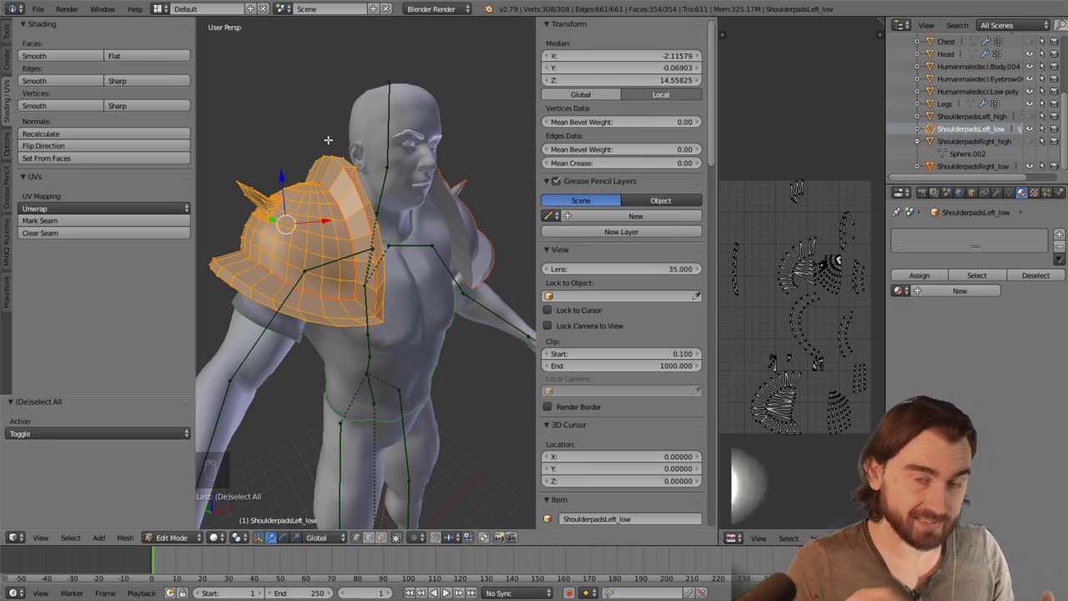
{"action": "middle_click_drag", "start_coordinate": [408, 208], "coordinate": [416, 242]}
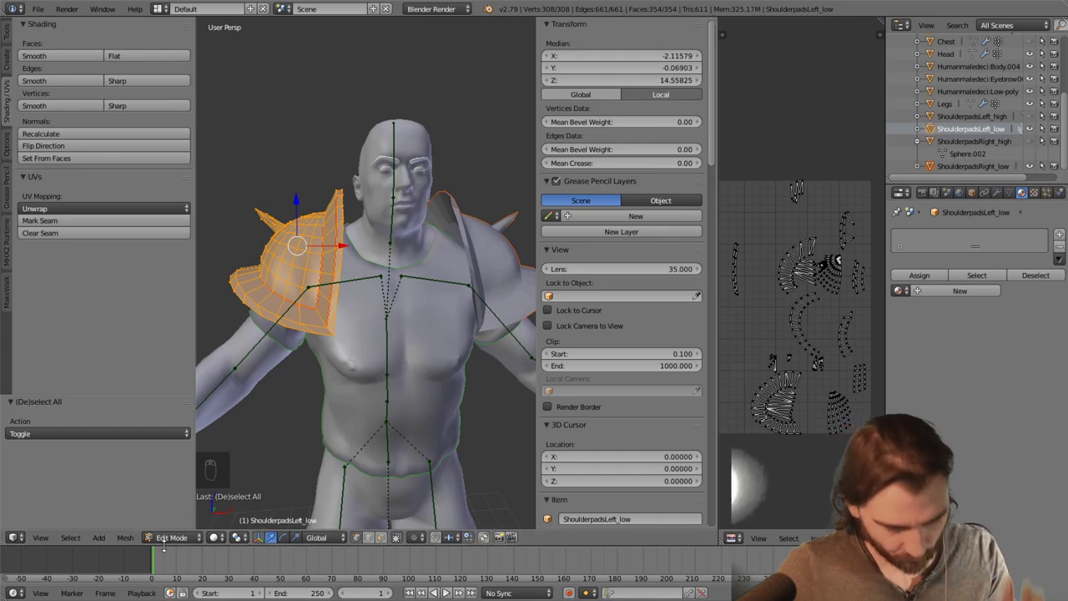
Return to Object Mode and select the Chainmail shirt together with both low-poly shoulder pads
{"action": "left_click", "coordinate": [171, 536]}
{"action": "left_click", "coordinate": [195, 516]}
{"action": "scroll", "coordinate": [456, 307], "scroll_direction": "down", "scroll_amount": 3}
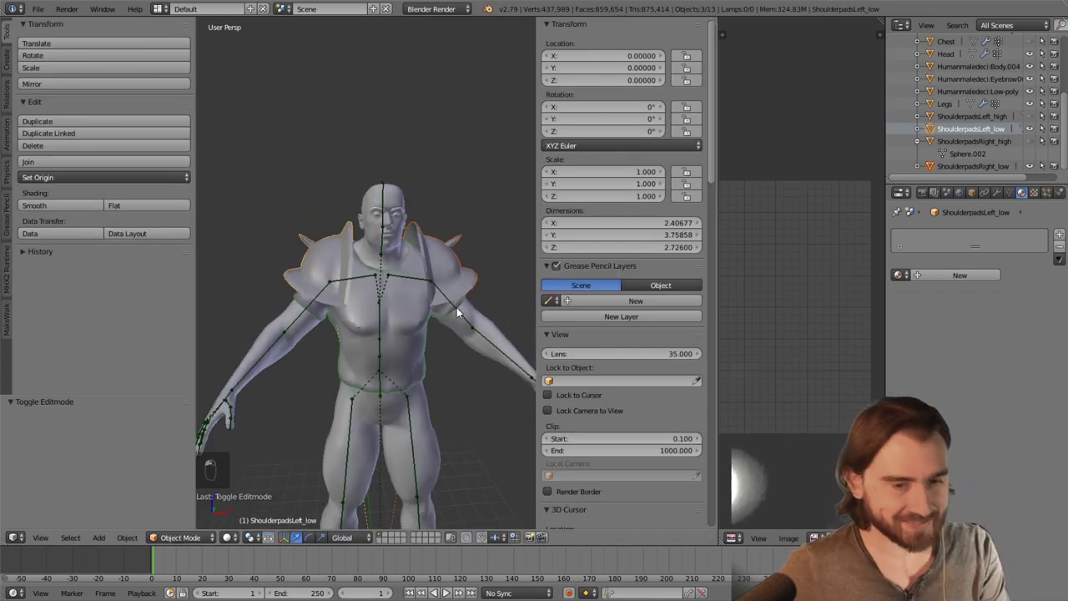
{"action": "scroll", "coordinate": [438, 292], "scroll_direction": "up", "scroll_amount": 3}
{"action": "middle_click_drag", "start_coordinate": [433, 295], "coordinate": [350, 300], "text": "shift"}
{"action": "scroll", "coordinate": [359, 304], "scroll_direction": "down", "scroll_amount": 3}
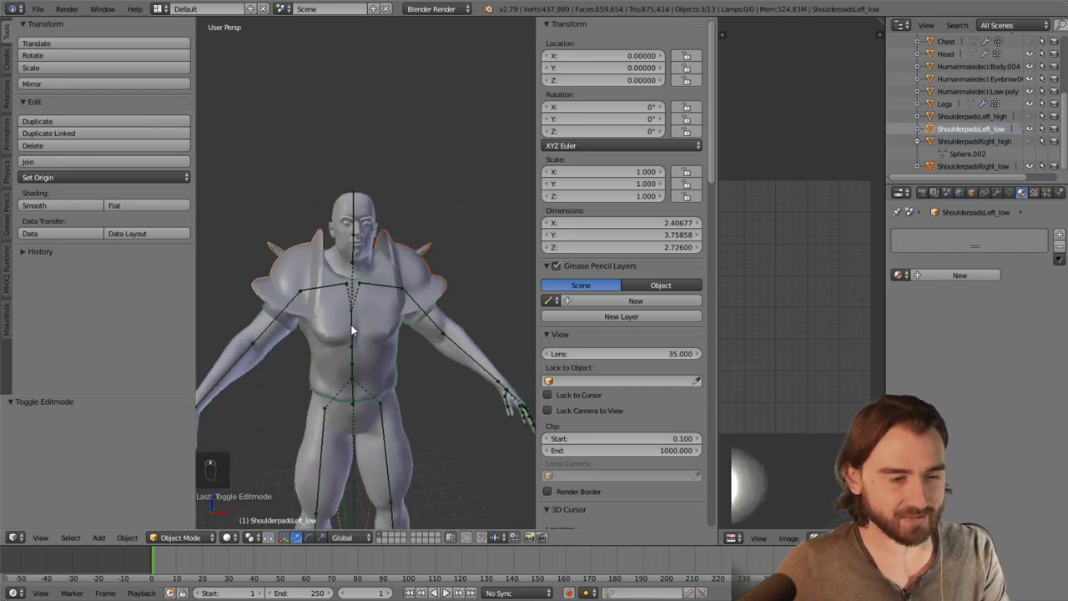
{"action": "scroll", "coordinate": [378, 311], "scroll_direction": "up", "scroll_amount": 1}
{"action": "scroll", "coordinate": [373, 313], "scroll_direction": "up", "scroll_amount": 3}
{"action": "scroll", "coordinate": [367, 317], "scroll_direction": "down", "scroll_amount": 2}
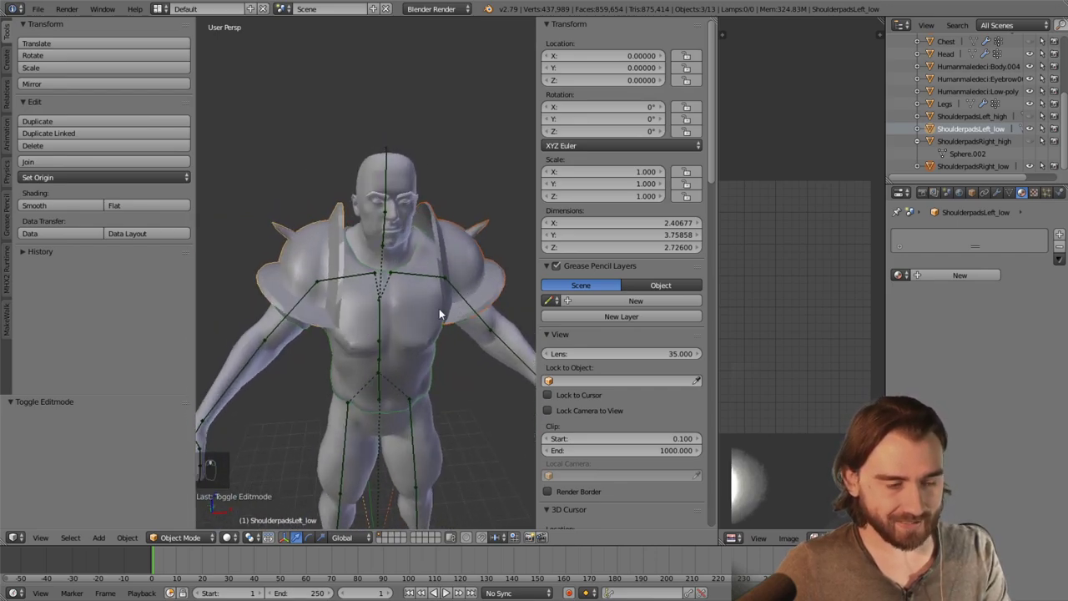
{"action": "right_click", "coordinate": [414, 328]}
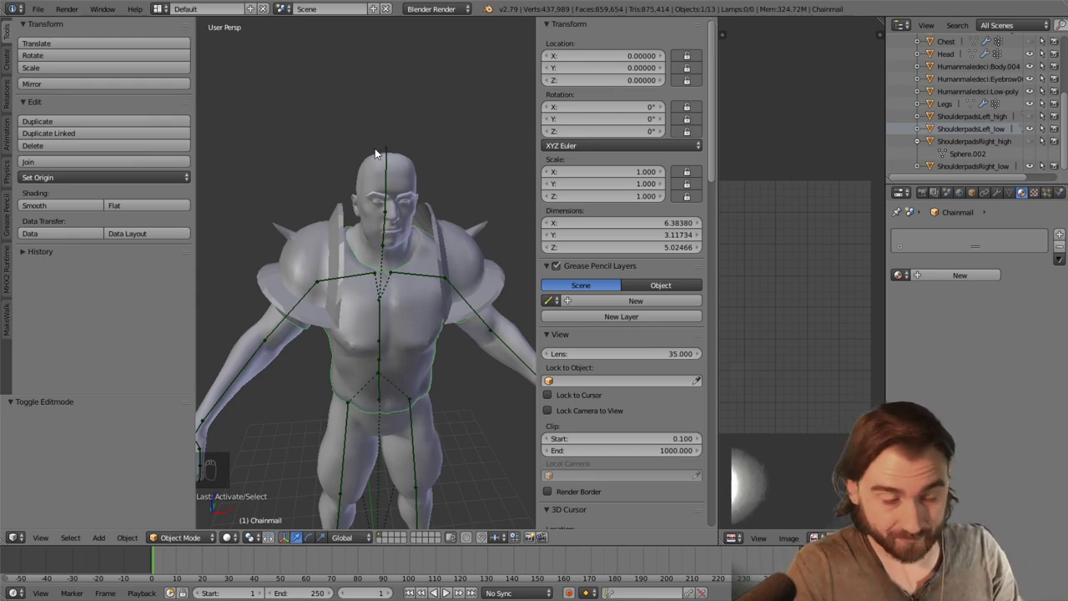
{"action": "right_click", "coordinate": [416, 328]}
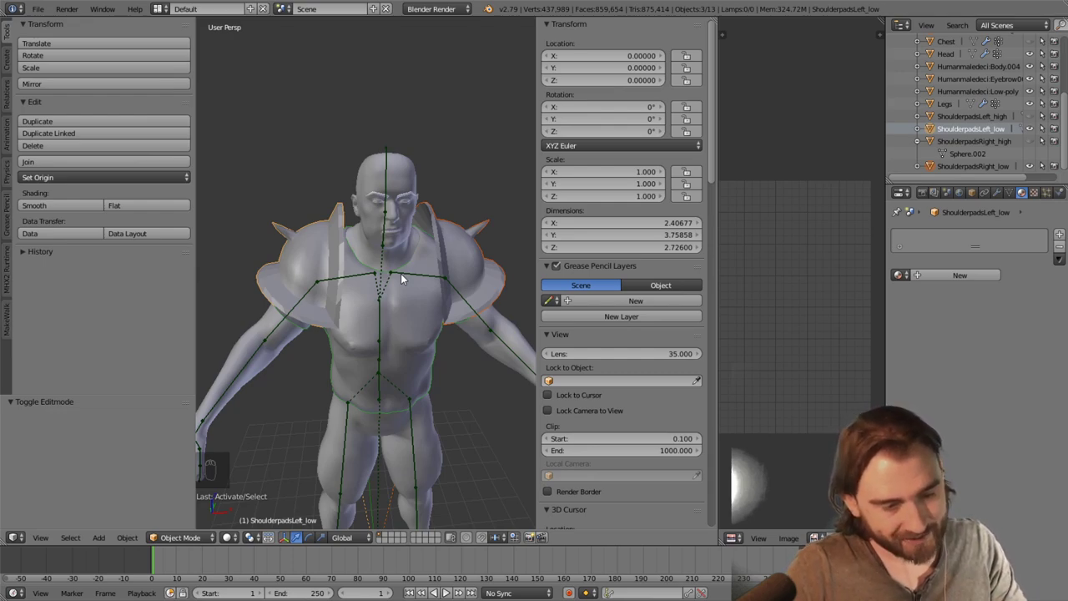
Export the selected low-poly armour as FBX to D:\BlenderFiles, overwriting TutorialCharacterArmor.fbx
{"action": "left_click", "coordinate": [37, 10]}
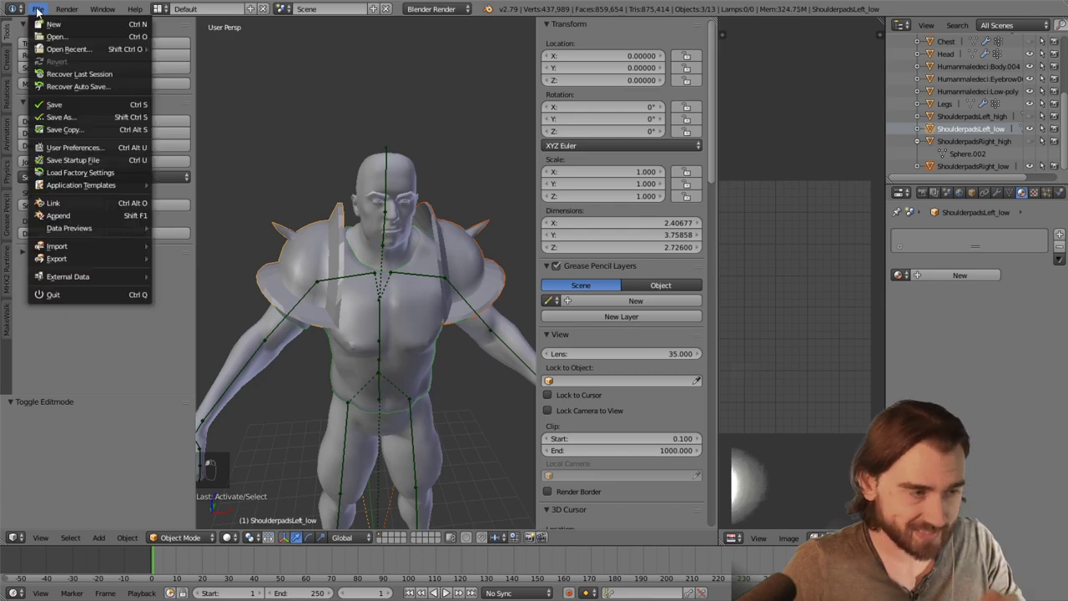
{"action": "mouse_move", "coordinate": [123, 246]}
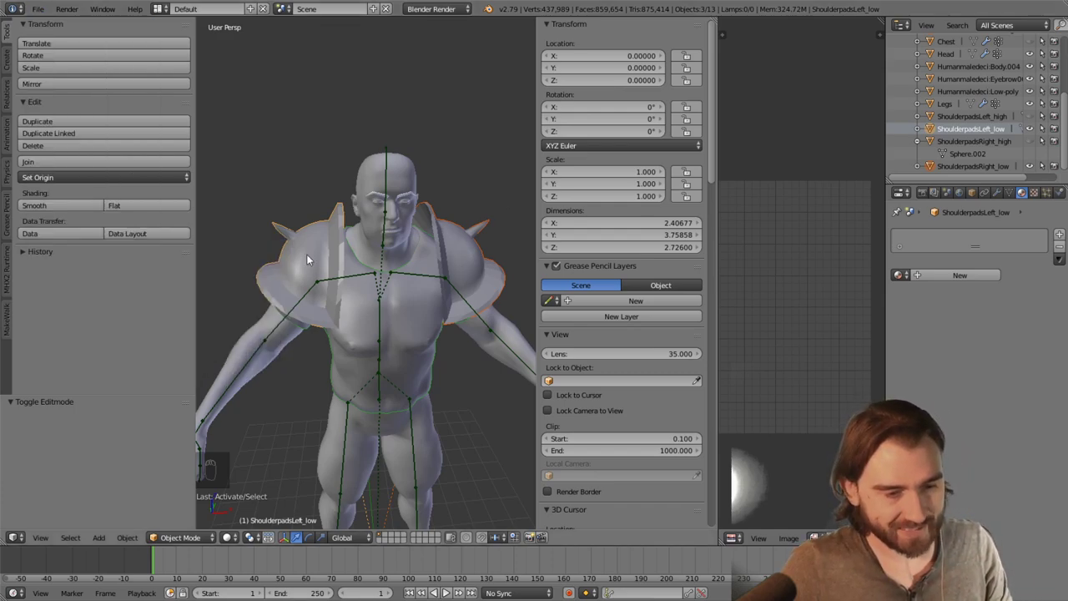
{"action": "left_click", "coordinate": [37, 9]}
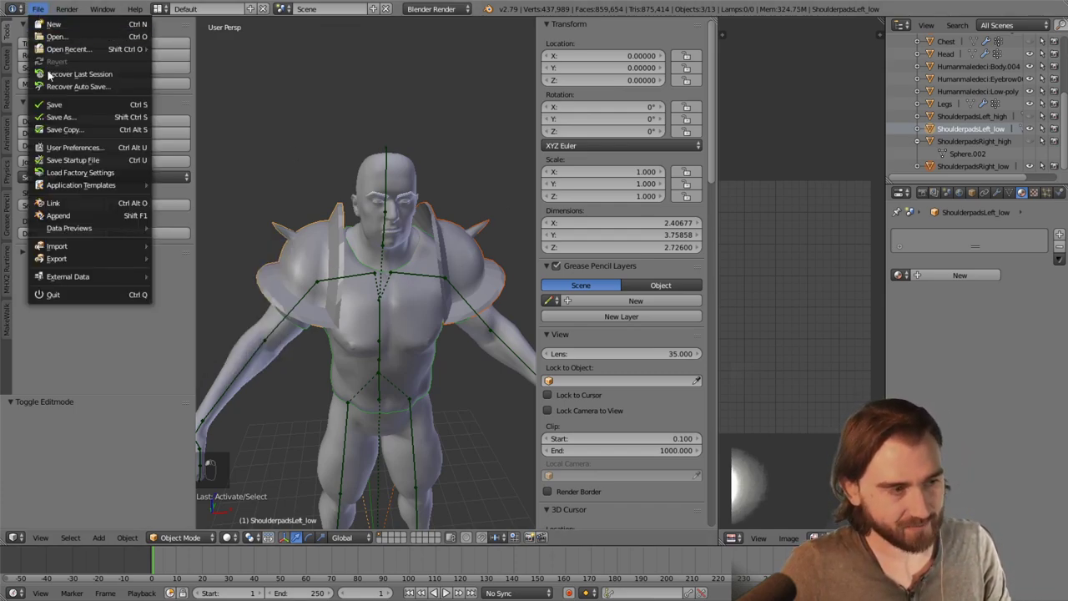
{"action": "mouse_move", "coordinate": [92, 259]}
{"action": "left_click", "coordinate": [218, 294]}
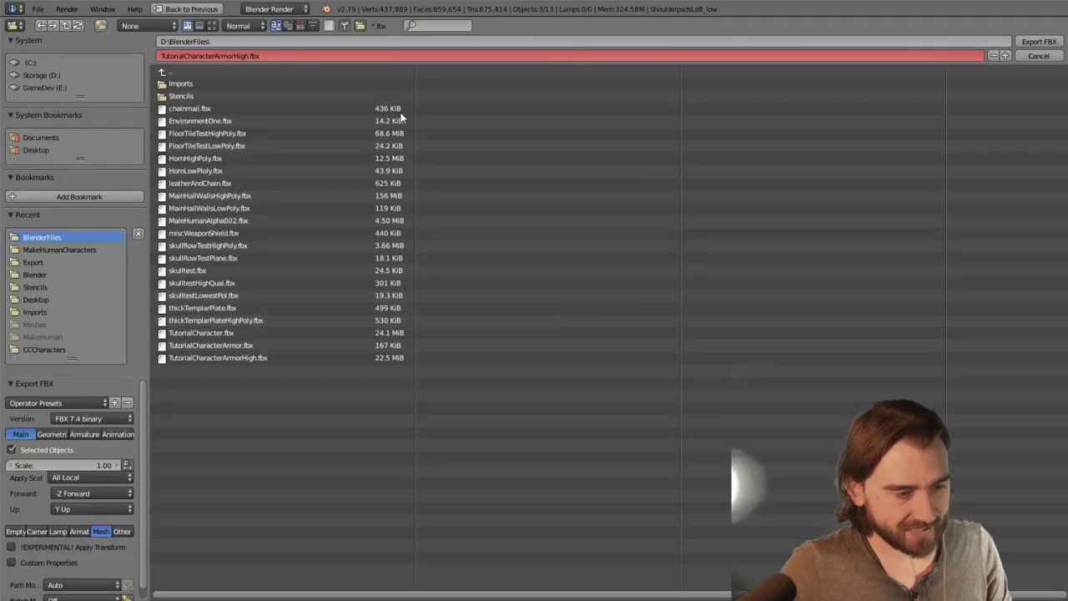
{"action": "left_click", "coordinate": [292, 347]}
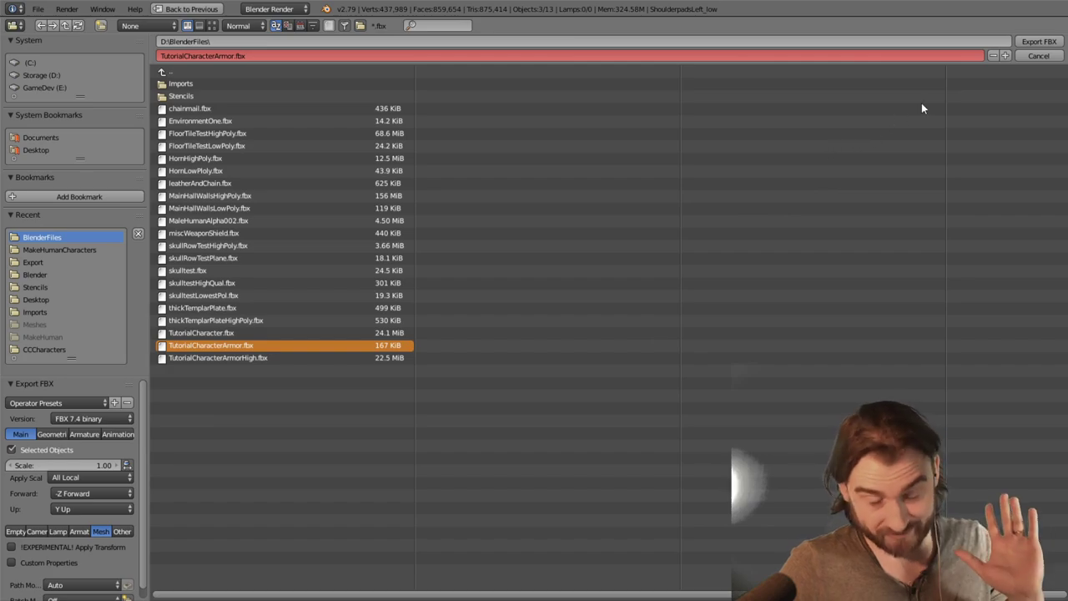
{"action": "left_click", "coordinate": [1039, 40]}
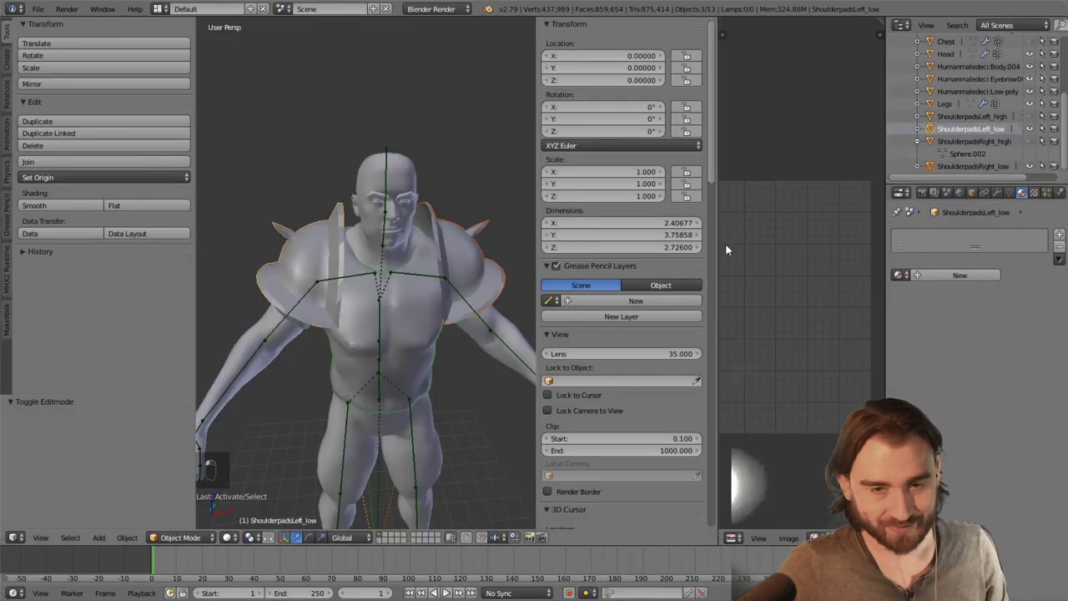
Select both high-poly shoulder pads and export them as FBX, overwriting TutorialCharacterArmorHigh.fbx
{"action": "left_click", "coordinate": [1025, 143]}
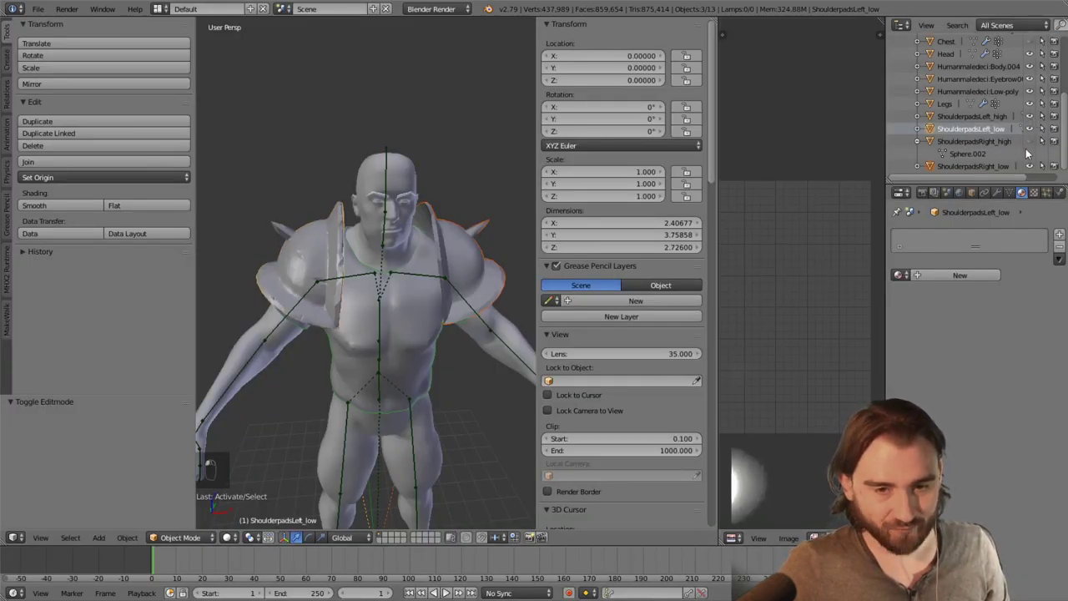
{"action": "right_click", "coordinate": [319, 269], "text": "shift"}
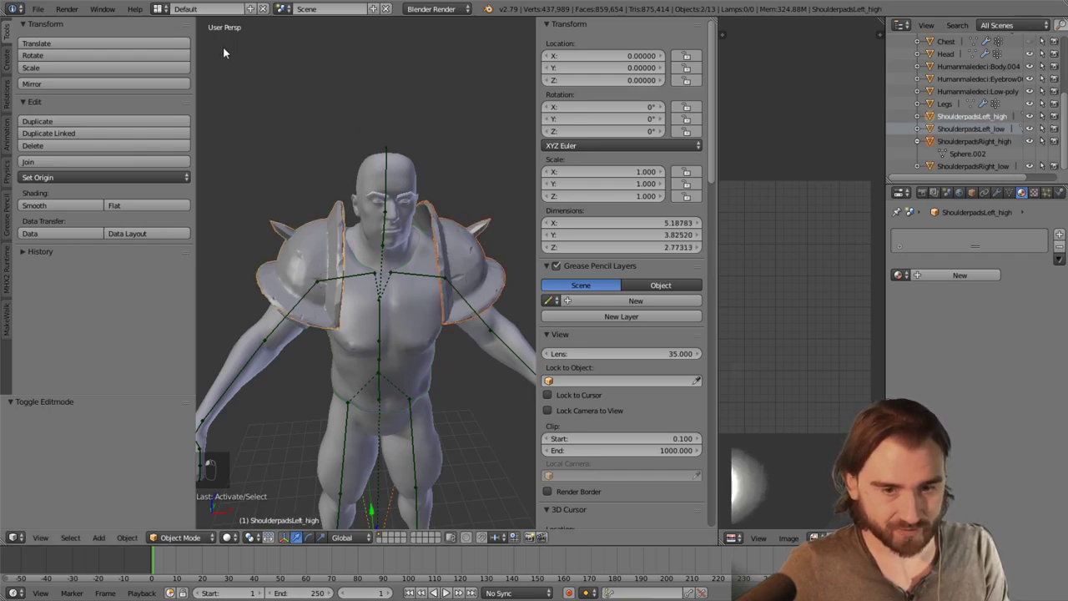
{"action": "left_click", "coordinate": [37, 8]}
{"action": "mouse_move", "coordinate": [92, 258]}
{"action": "left_click", "coordinate": [185, 295]}
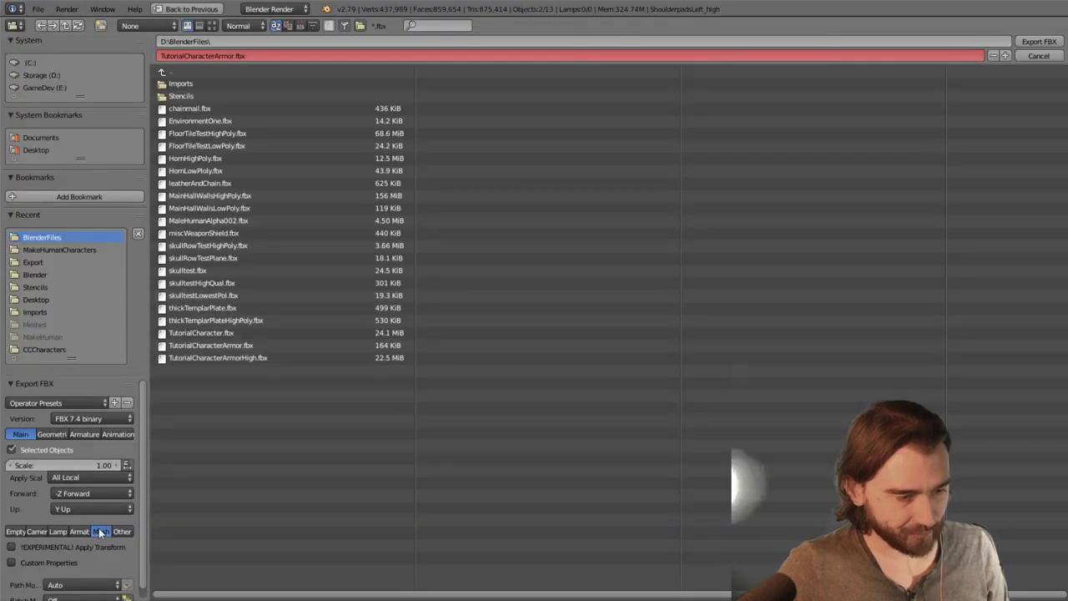
{"action": "left_click", "coordinate": [249, 357]}
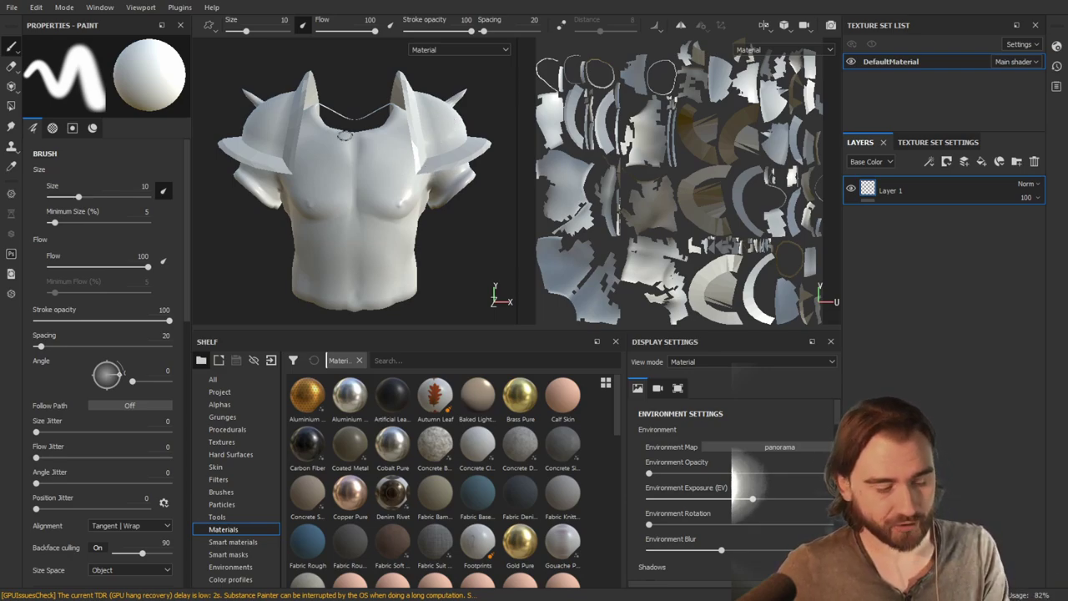
In Substance Painter, bake DefaultMaterial's mesh maps from the high-poly shoulder pads and return the display to the Material view
{"action": "left_click_drag", "start_coordinate": [431, 172], "coordinate": [382, 178], "text": "alt"}
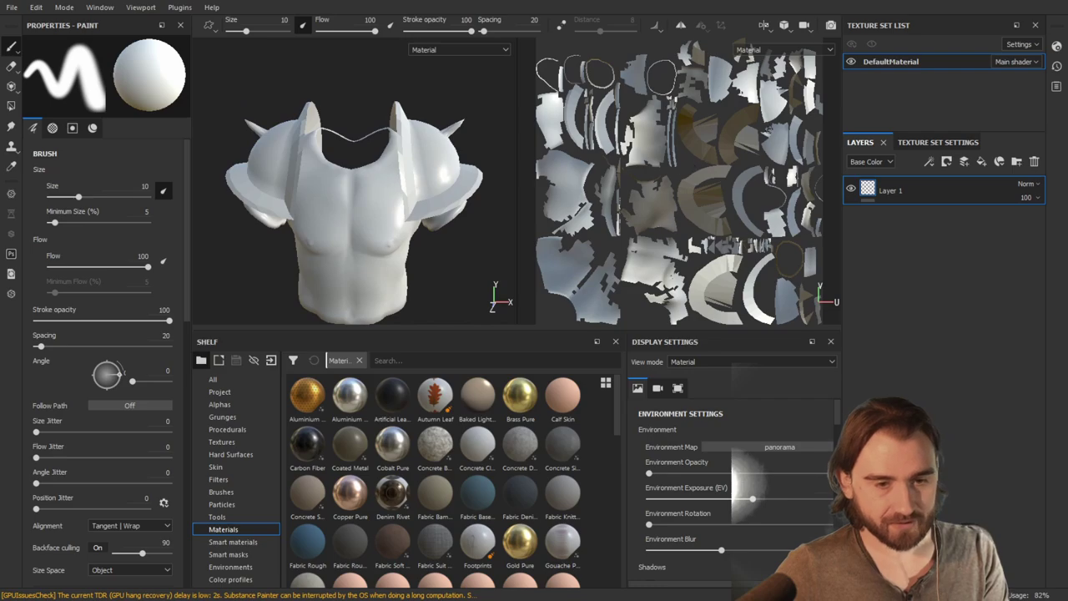
{"action": "left_click", "coordinate": [926, 142]}
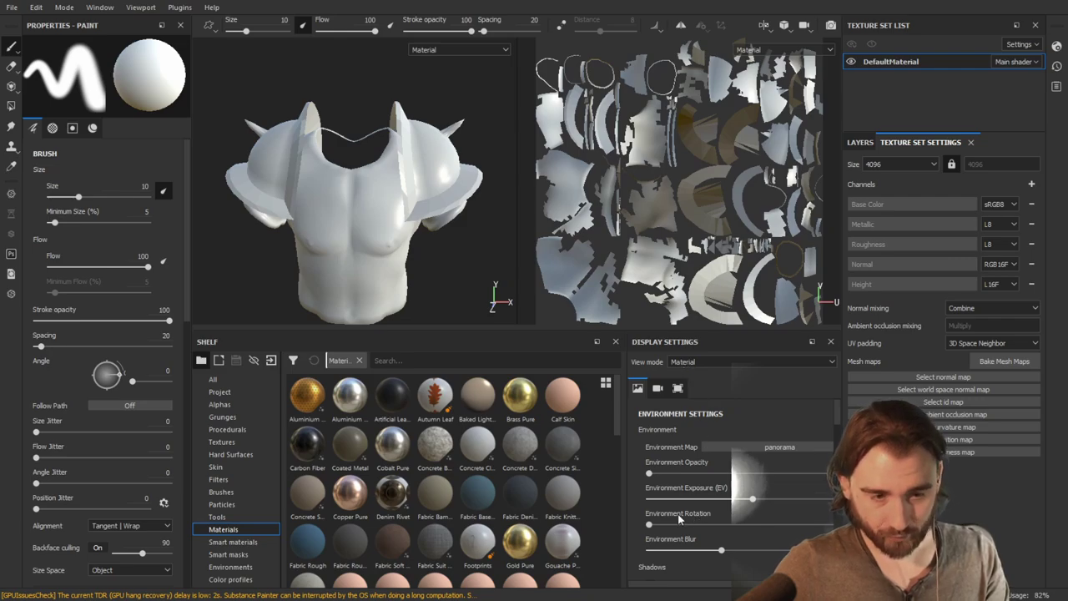
{"action": "key", "text": "b"}
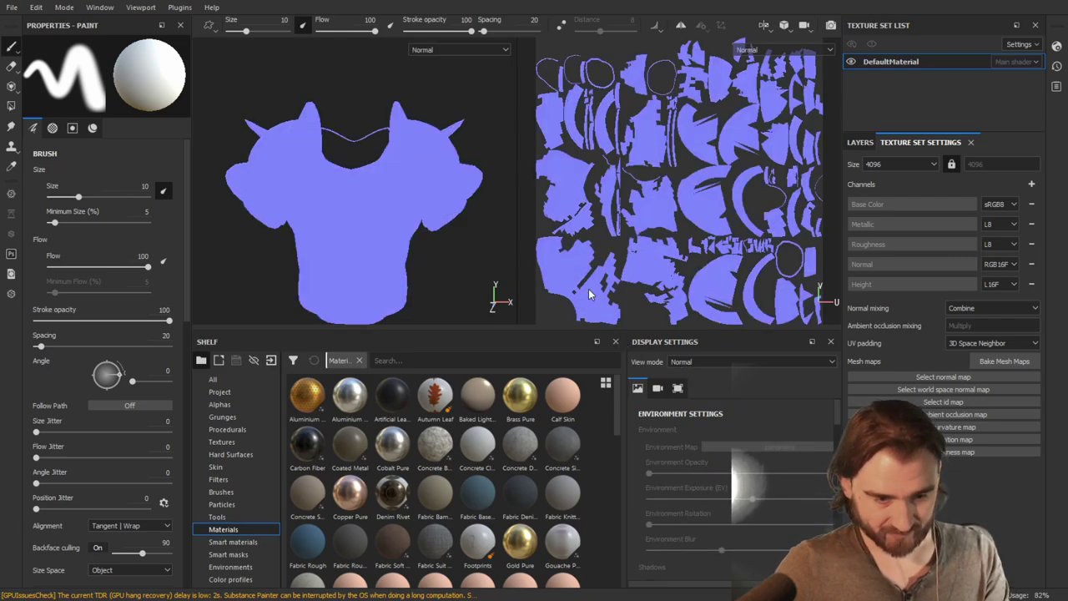
{"action": "key", "text": "b"}
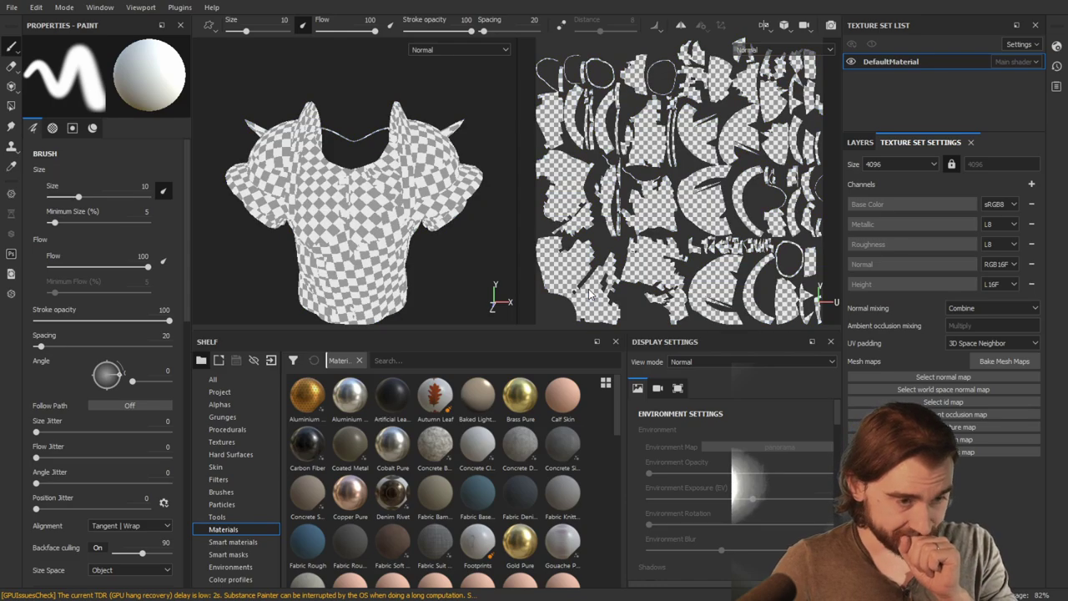
{"action": "key", "text": "b"}
{"action": "key", "text": "b"}
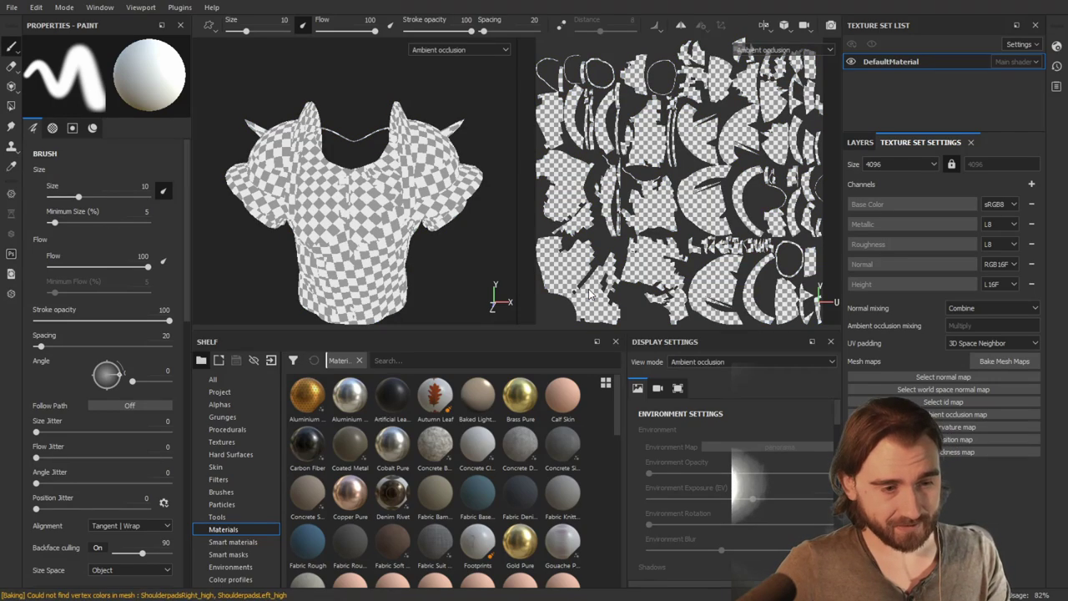
{"action": "key", "text": "b"}
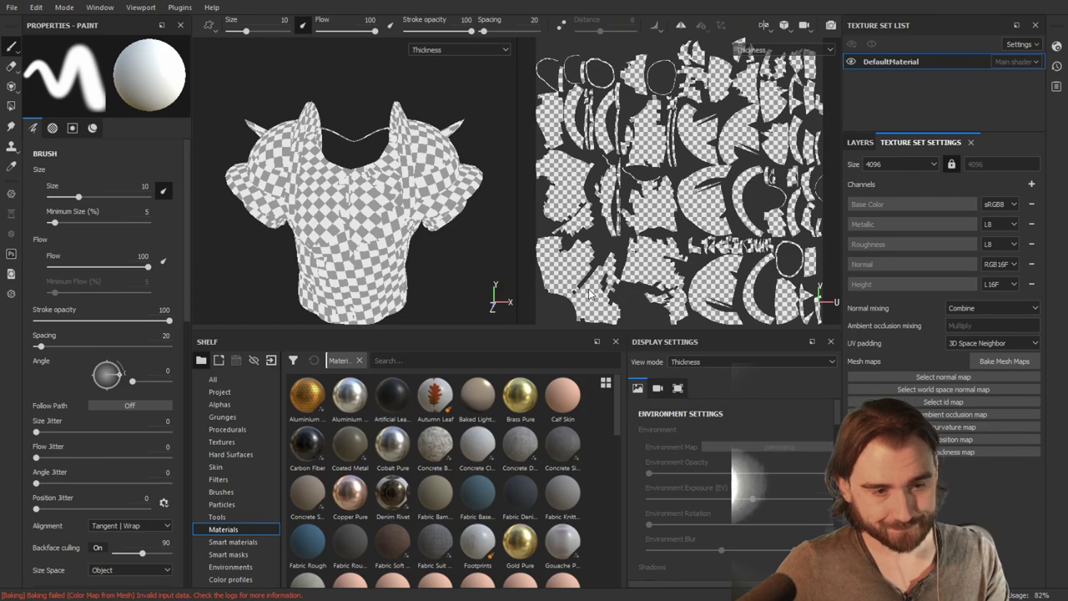
{"action": "key", "text": "m"}
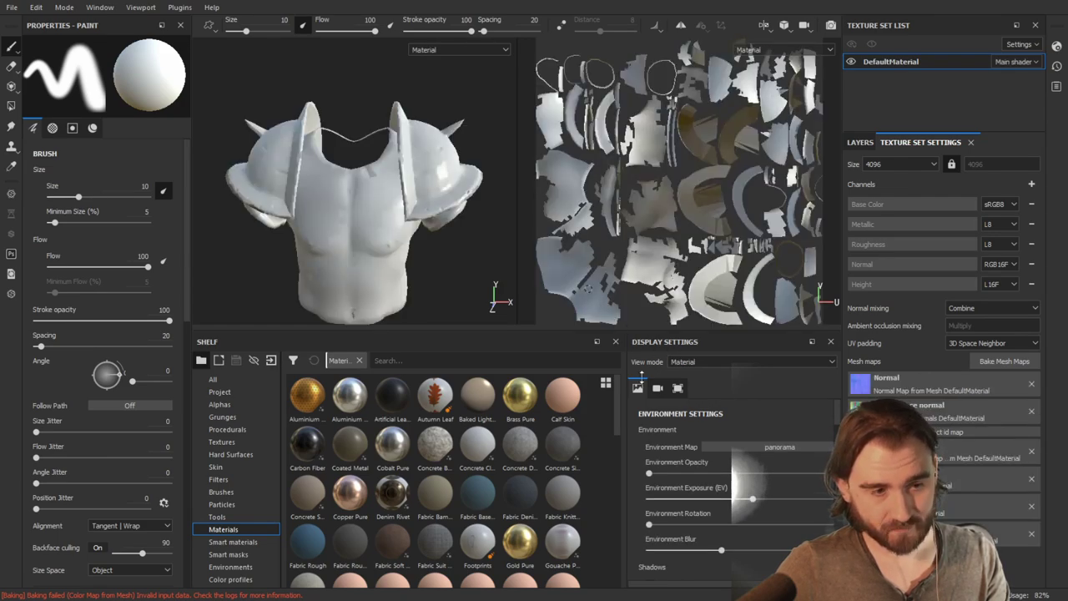
Examine the baked surface detail on the shoulder pads up close and from several angles
{"action": "mouse_move", "coordinate": [325, 131]}
{"action": "left_mouse_down", "text": "alt"}
{"action": "mouse_move", "coordinate": [525, 153]}
{"action": "mouse_move", "coordinate": [422, 145]}
{"action": "left_mouse_up", "text": "alt"}
{"action": "scroll", "coordinate": [327, 143], "scroll_direction": "down", "scroll_amount": 3}
{"action": "scroll", "coordinate": [329, 145], "scroll_direction": "up", "scroll_amount": 5}
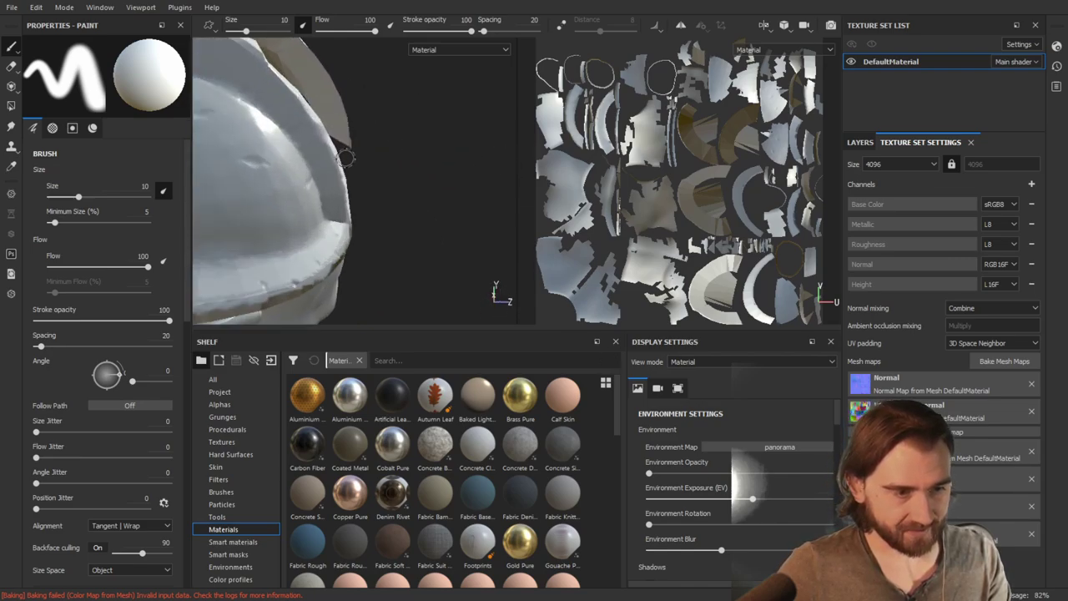
{"action": "left_click_drag", "start_coordinate": [332, 147], "coordinate": [344, 198], "text": "alt"}
{"action": "scroll", "coordinate": [346, 174], "scroll_direction": "down", "scroll_amount": 2}
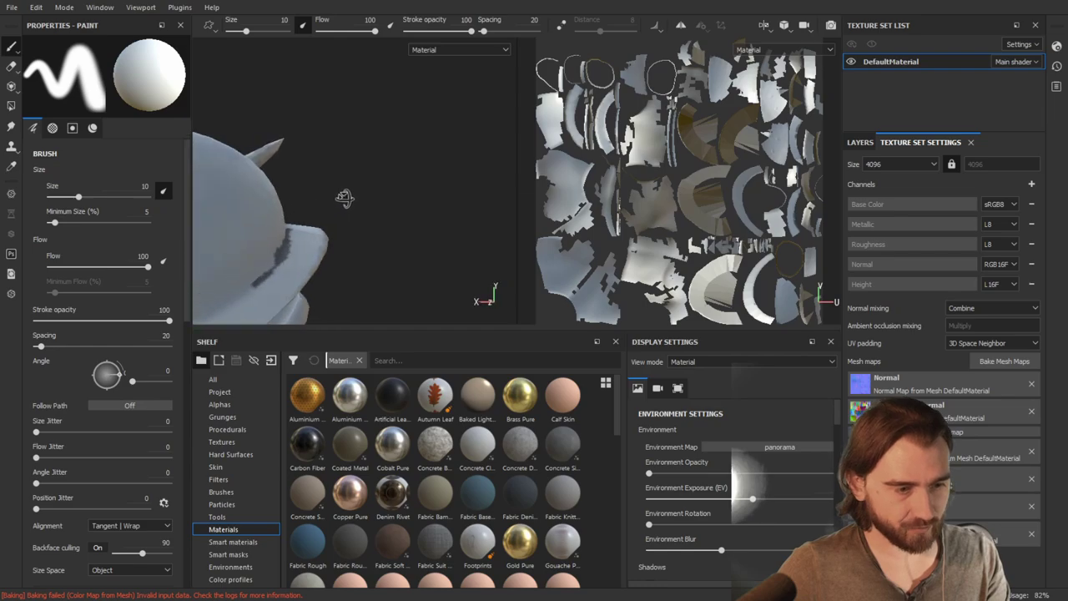
{"action": "left_click_drag", "start_coordinate": [261, 275], "coordinate": [483, 172], "text": "alt"}
{"action": "right_click_drag", "start_coordinate": [483, 172], "coordinate": [367, 196], "text": "alt"}
{"action": "left_click_drag", "start_coordinate": [367, 196], "coordinate": [419, 203], "text": "alt"}
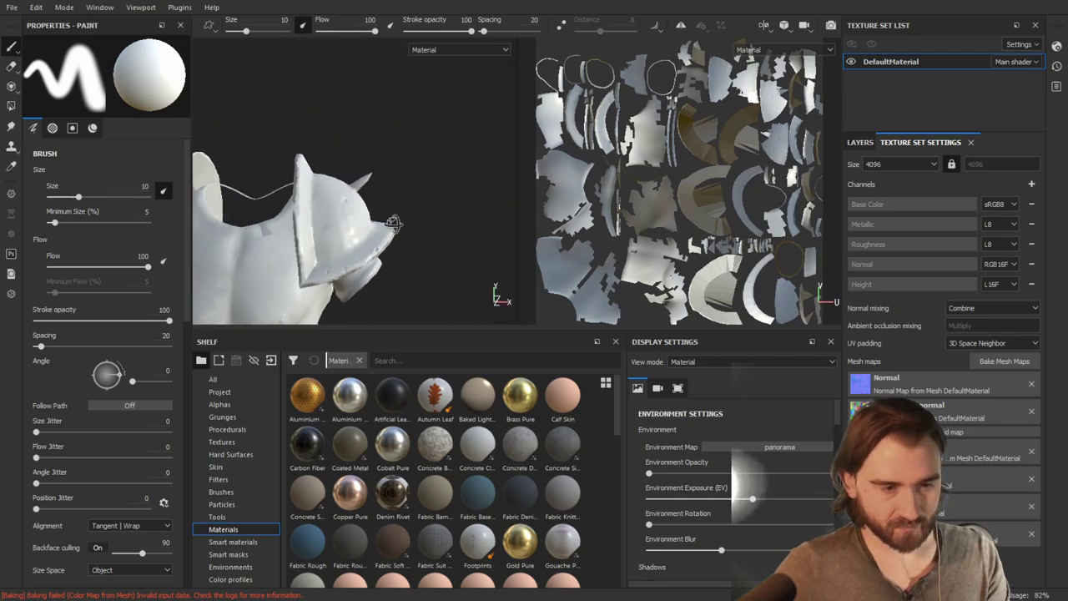
{"action": "middle_click_drag", "start_coordinate": [419, 203], "coordinate": [372, 134], "text": "alt"}
{"action": "scroll", "coordinate": [367, 150], "scroll_direction": "down", "scroll_amount": 3}
{"action": "scroll", "coordinate": [346, 183], "scroll_direction": "up", "scroll_amount": 8}
{"action": "scroll", "coordinate": [366, 169], "scroll_direction": "up", "scroll_amount": 1}
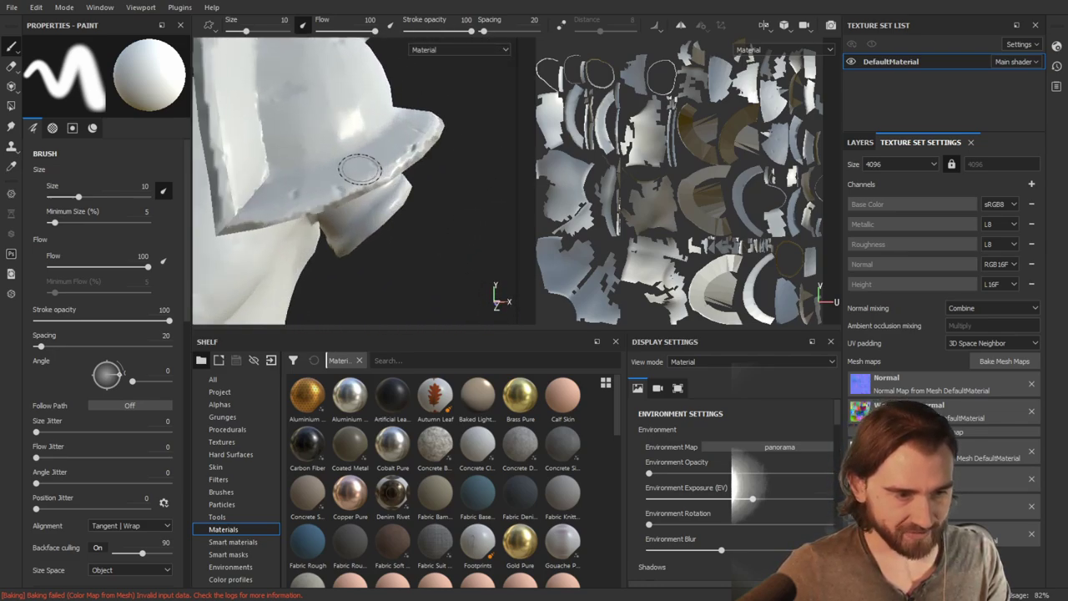
{"action": "scroll", "coordinate": [324, 177], "scroll_direction": "down", "scroll_amount": 7}
{"action": "left_click_drag", "start_coordinate": [309, 172], "coordinate": [443, 182], "text": "alt"}
Search the materials for "chain" and add Iron Chainmail as a fill layer above Layer 1
{"action": "left_click", "coordinate": [860, 142]}
{"action": "left_click", "coordinate": [425, 359]}
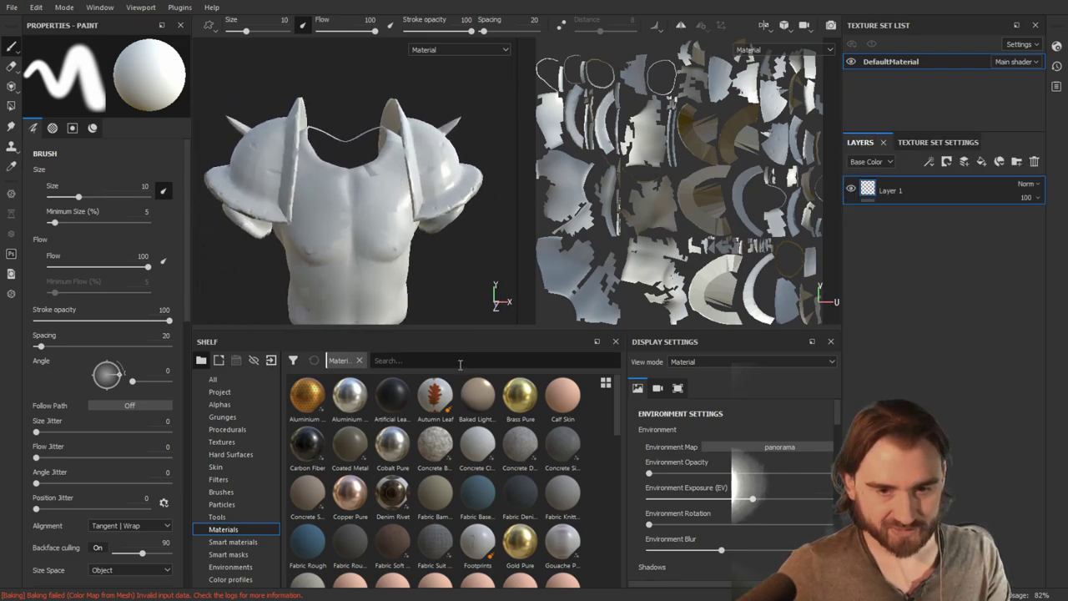
{"action": "type", "text": "cahin"}
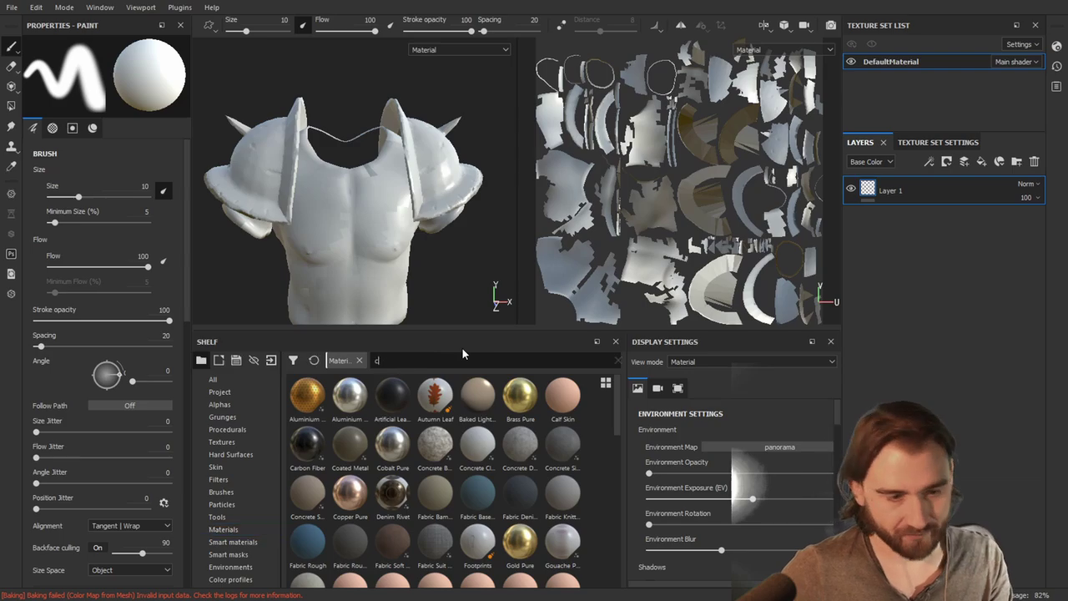
{"action": "key", "text": "BackSpace"}
{"action": "key", "text": "BackSpace"}
{"action": "key", "text": "BackSpace"}
{"action": "key", "text": "BackSpace"}
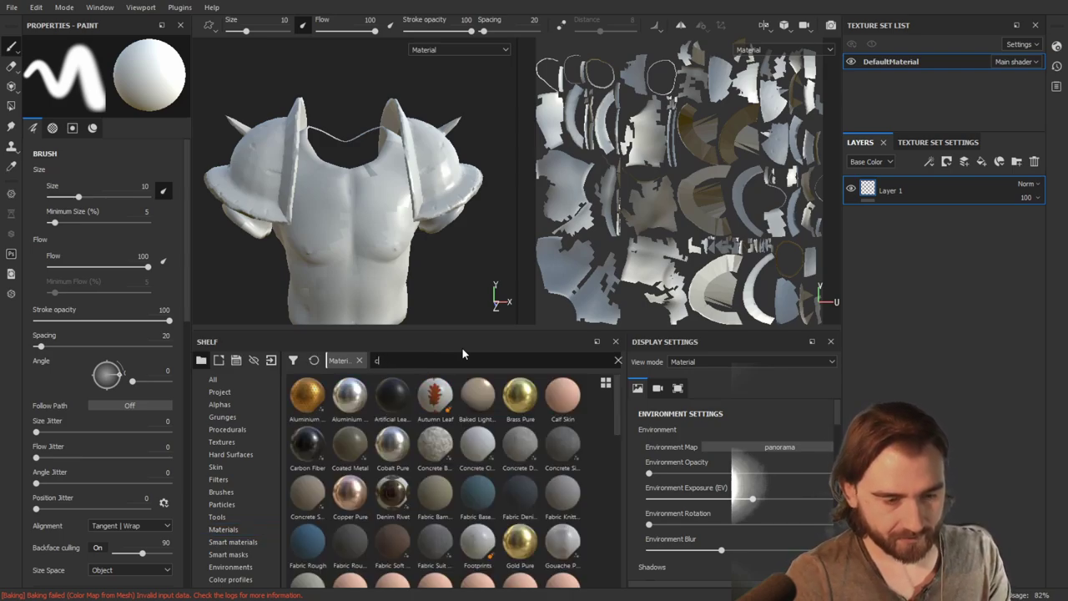
{"action": "type", "text": "hain"}
{"action": "left_click_drag", "start_coordinate": [354, 405], "coordinate": [923, 184]}
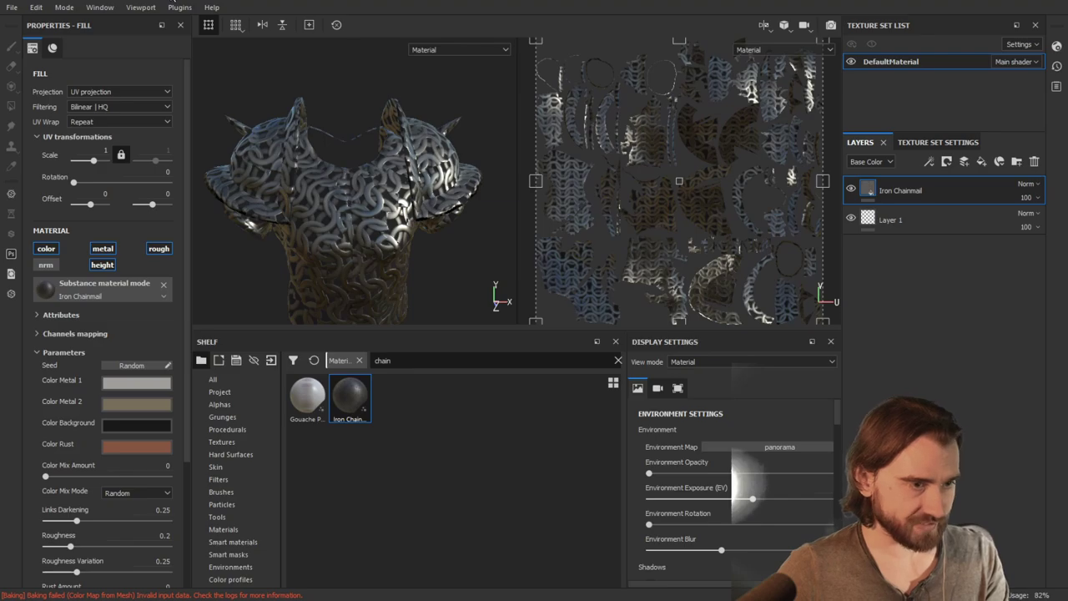
Add a black mask with a Paint effect to the Iron Chainmail layer
{"action": "left_click", "coordinate": [936, 190]}
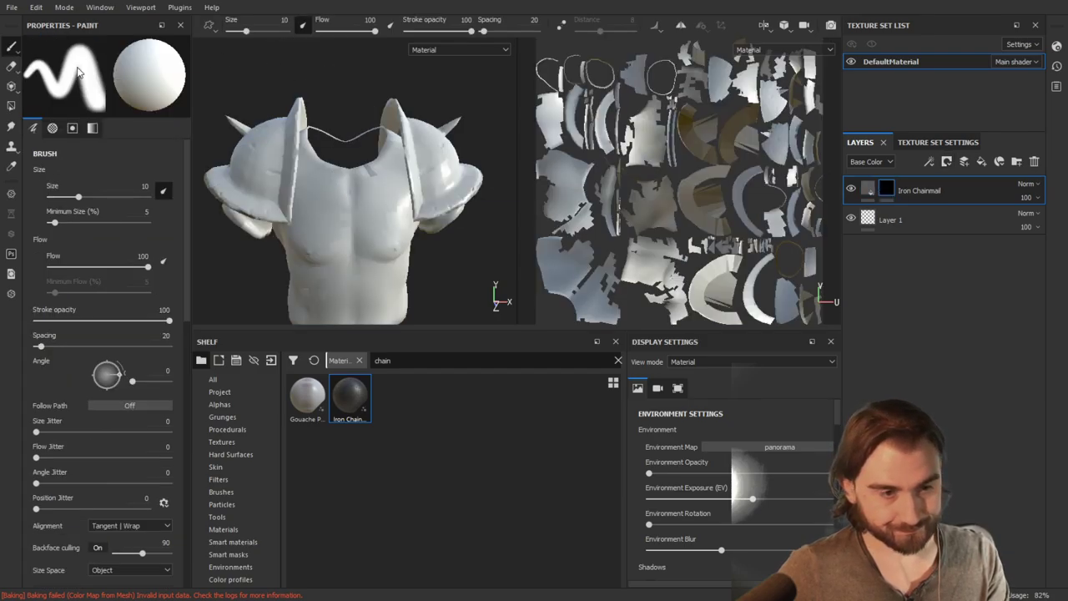
{"action": "left_click", "coordinate": [12, 107]}
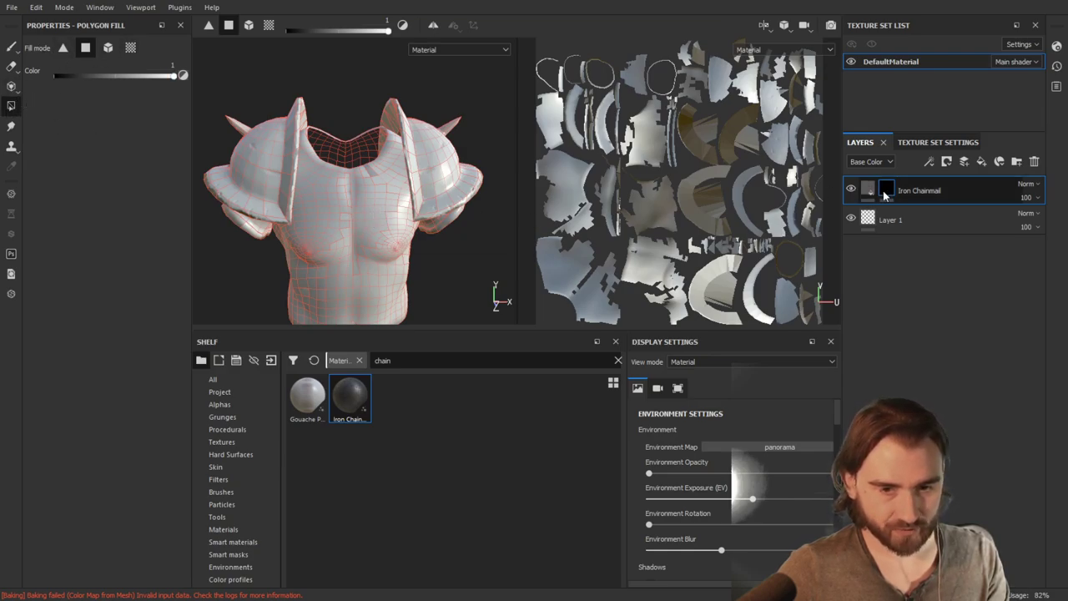
{"action": "left_click", "coordinate": [945, 455]}
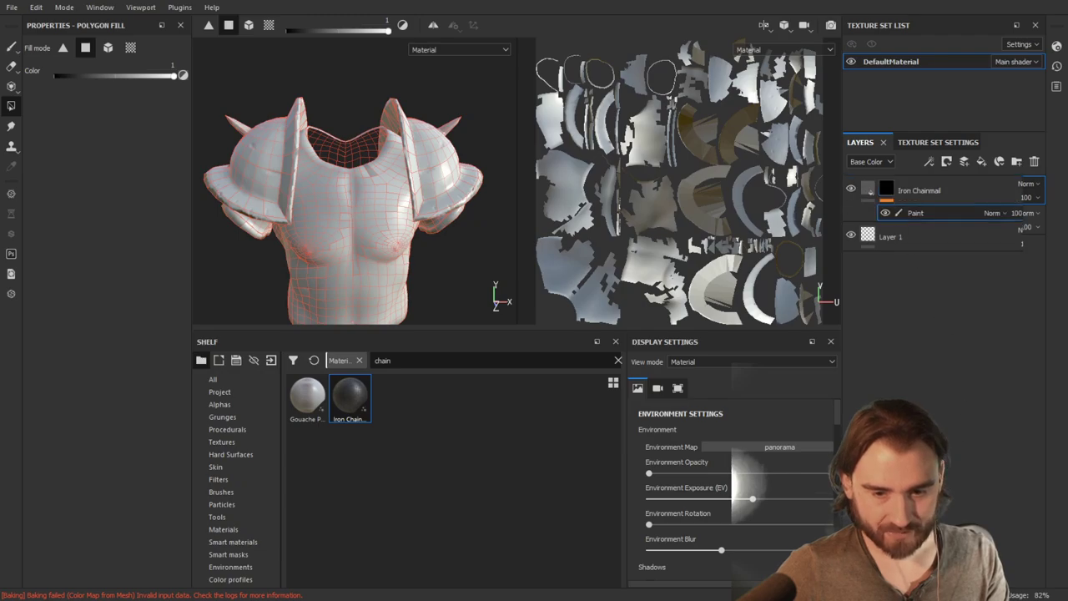
Polygon-fill the entire shirt mesh on the Iron Chainmail mask using the mesh fill mode
{"action": "left_click", "coordinate": [108, 48]}
{"action": "left_click", "coordinate": [336, 212]}
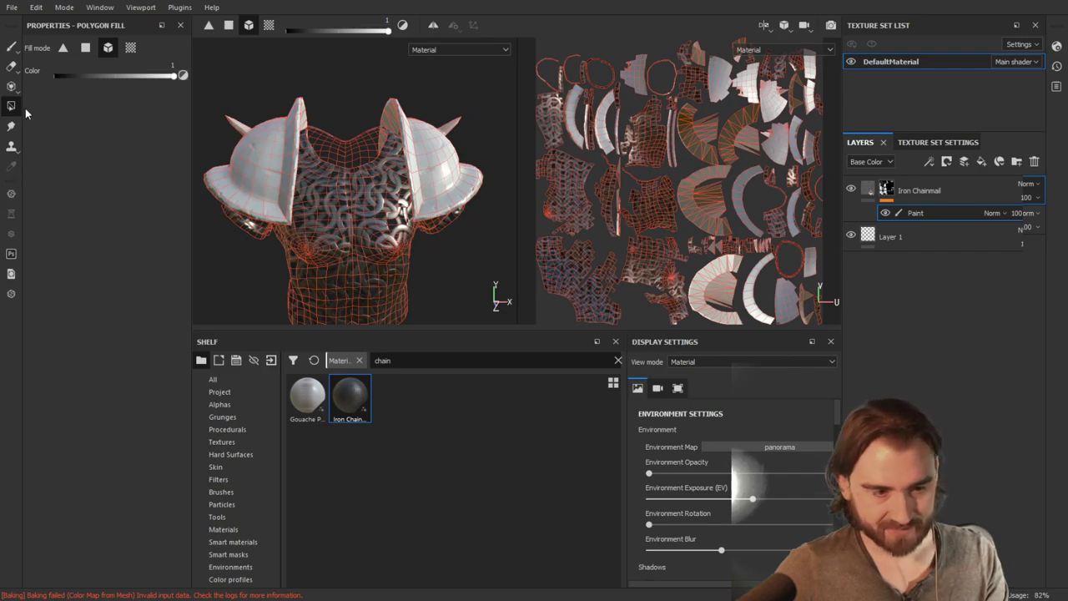
{"action": "left_click", "coordinate": [865, 190]}
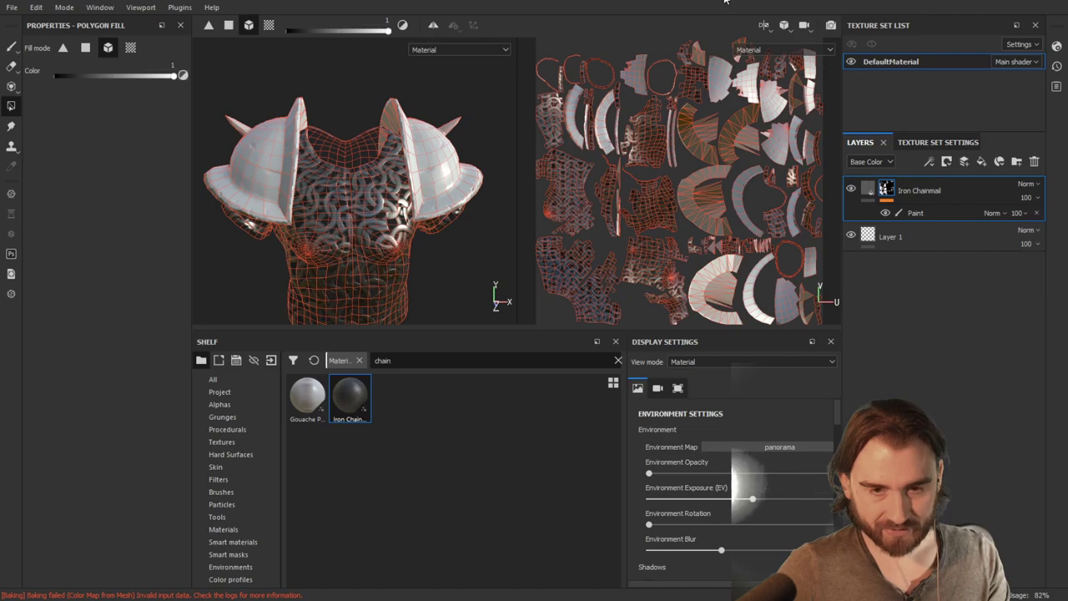
Set the Iron Chainmail fill's UV scale to -4.74 and check the chain size around the shirt
{"action": "left_click", "coordinate": [11, 48]}
{"action": "left_click", "coordinate": [872, 192]}
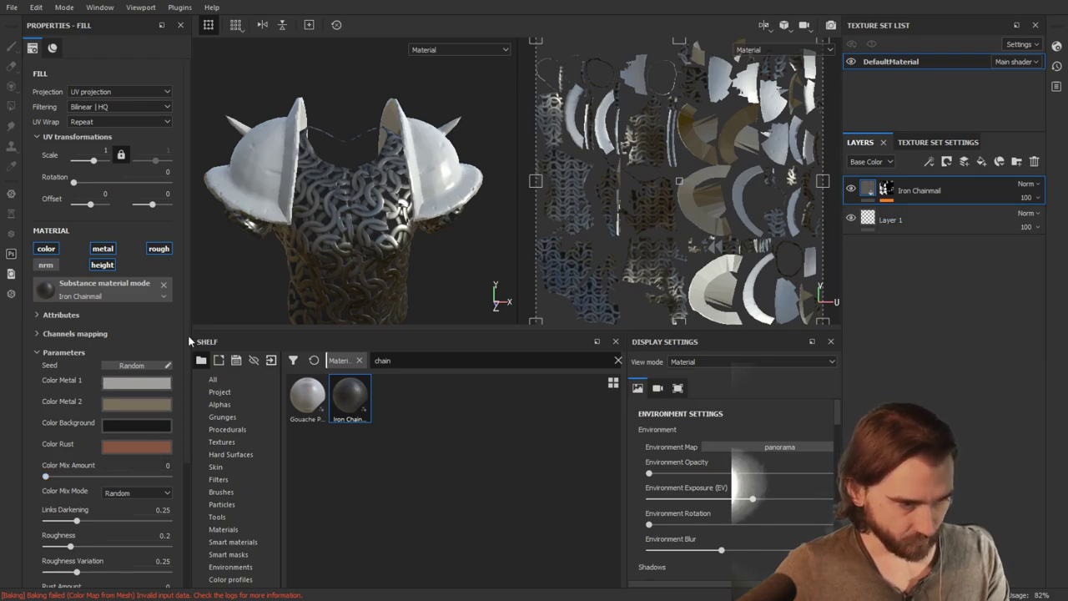
{"action": "left_click_drag", "start_coordinate": [188, 334], "coordinate": [187, 406]}
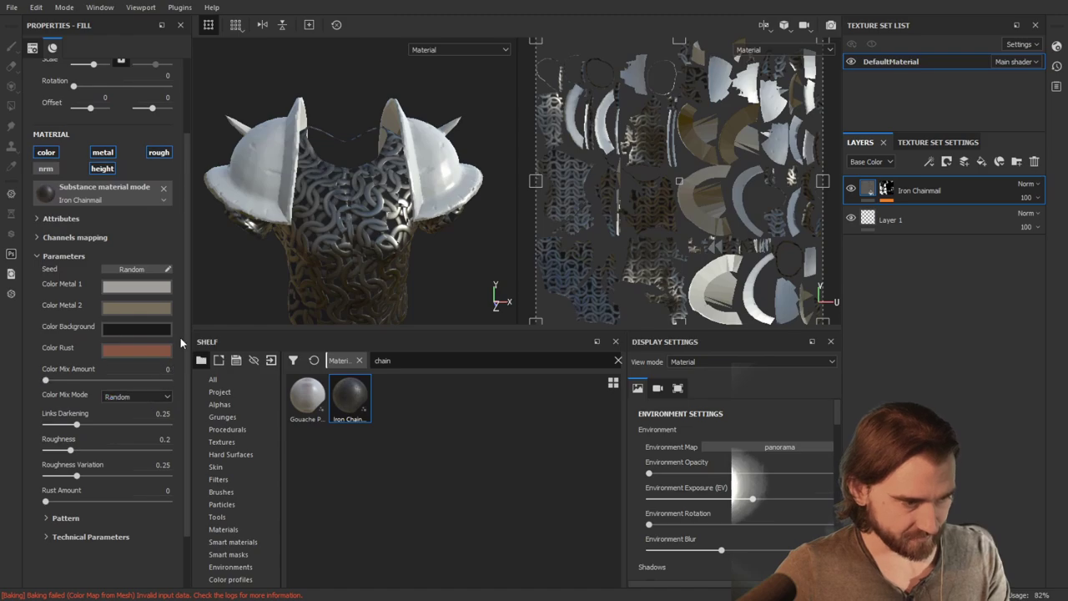
{"action": "left_click_drag", "start_coordinate": [180, 337], "coordinate": [182, 254]}
{"action": "left_click_drag", "start_coordinate": [87, 156], "coordinate": [84, 163]}
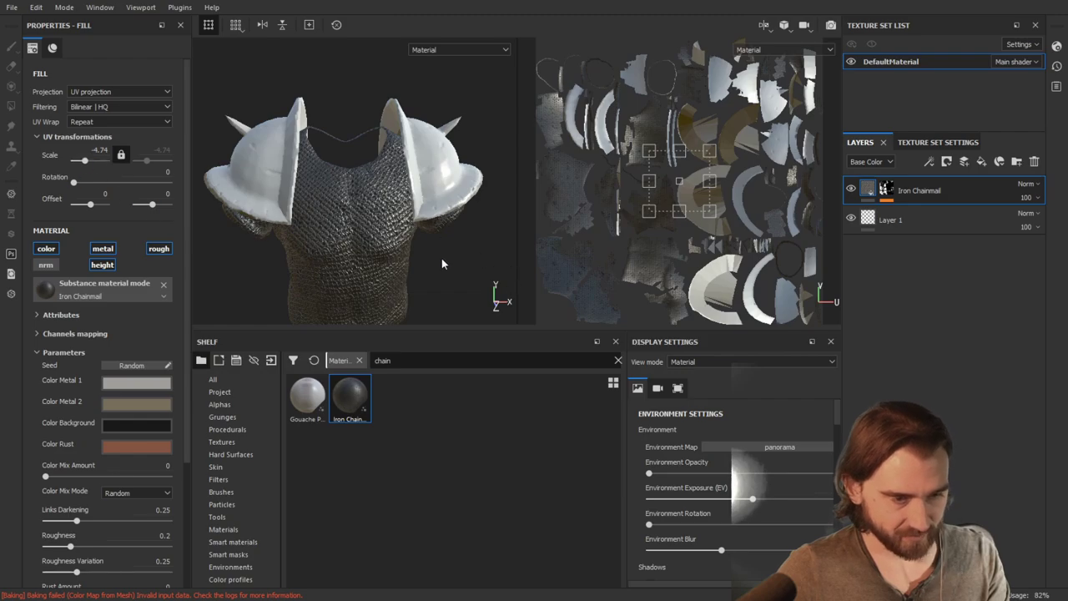
{"action": "left_click_drag", "start_coordinate": [442, 259], "coordinate": [405, 215], "text": "alt"}
{"action": "middle_click_drag", "start_coordinate": [405, 215], "coordinate": [416, 227], "text": "alt"}
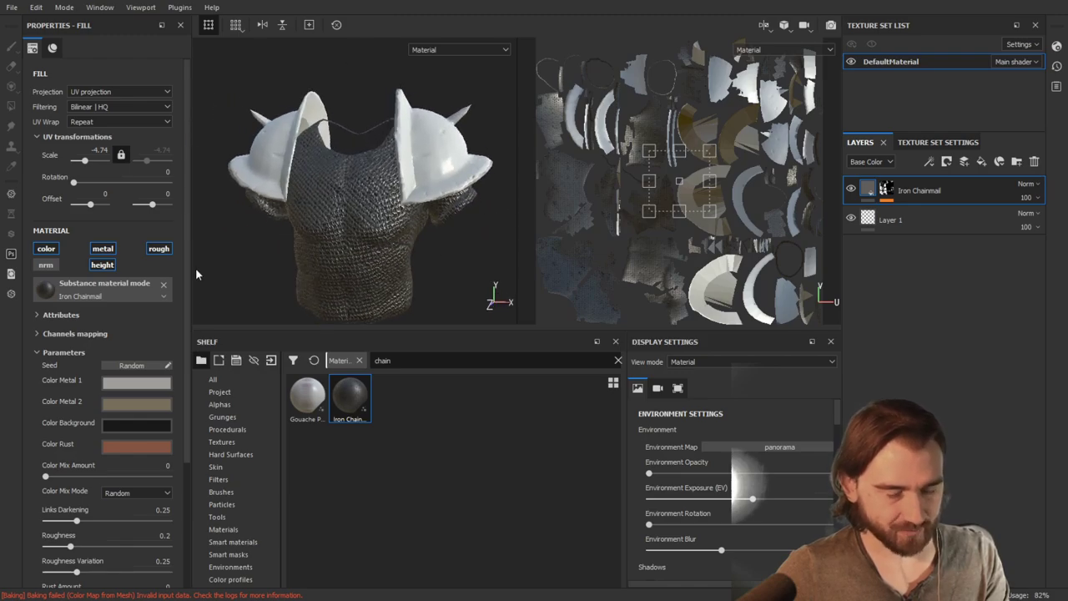
{"action": "left_click_drag", "start_coordinate": [463, 205], "coordinate": [328, 214], "text": "alt"}
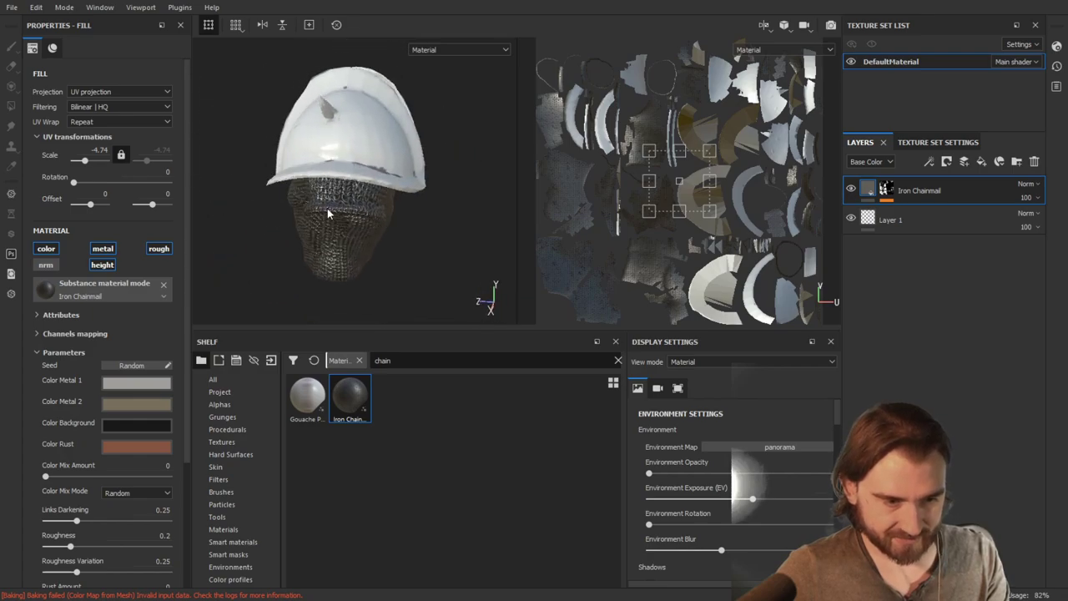
{"action": "left_click_drag", "start_coordinate": [248, 221], "coordinate": [382, 218], "text": "alt"}
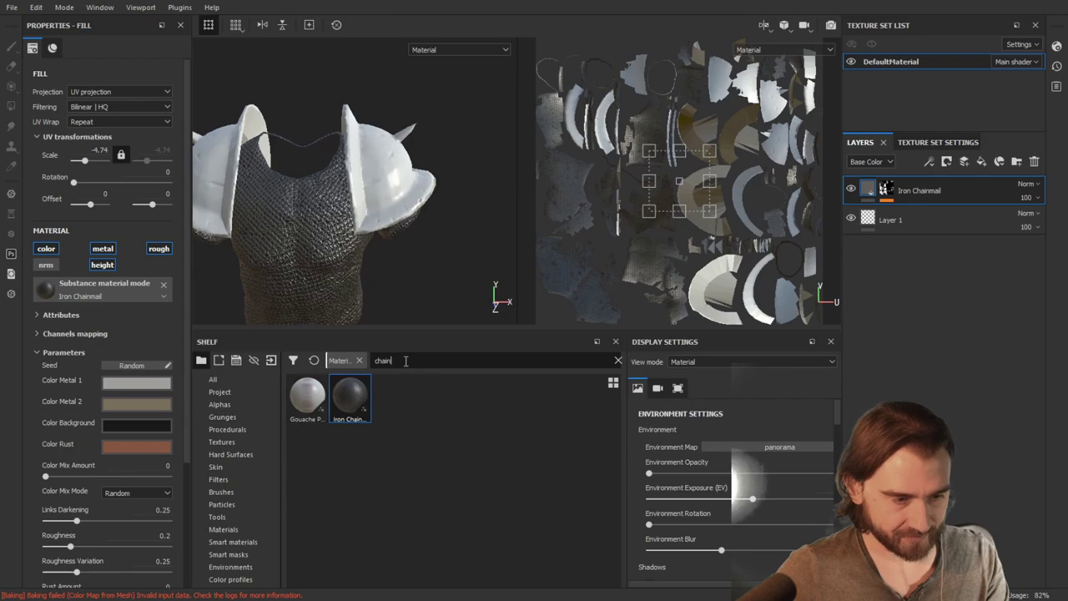
Search the materials for "leather" and add Leather bag as a fill layer above Iron Chainmail
{"action": "left_click_drag", "start_coordinate": [406, 360], "coordinate": [357, 365]}
{"action": "type", "text": "leather"}
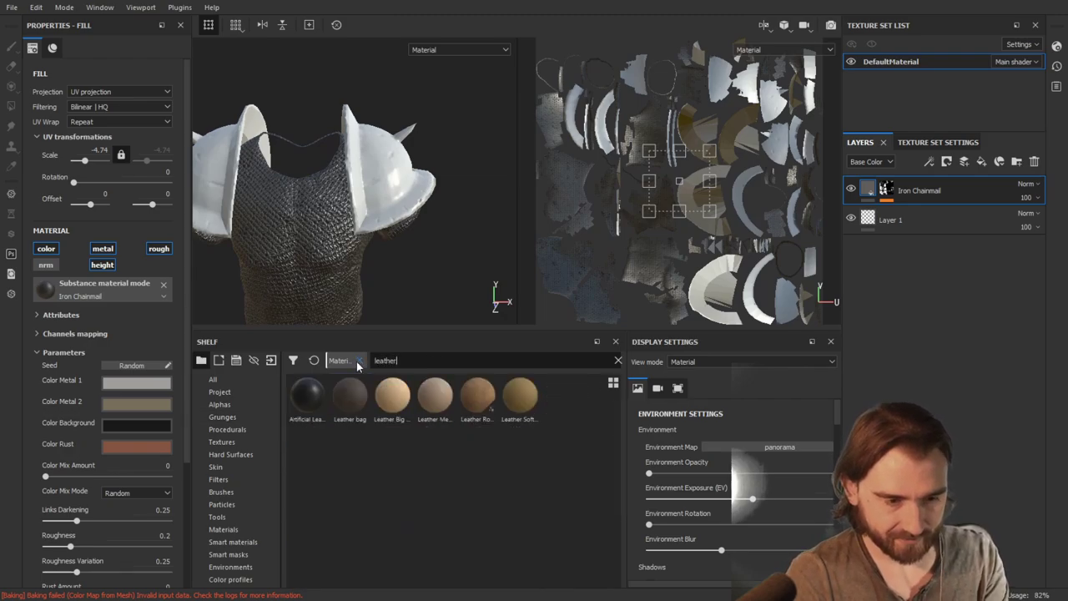
{"action": "left_click_drag", "start_coordinate": [355, 392], "coordinate": [928, 192]}
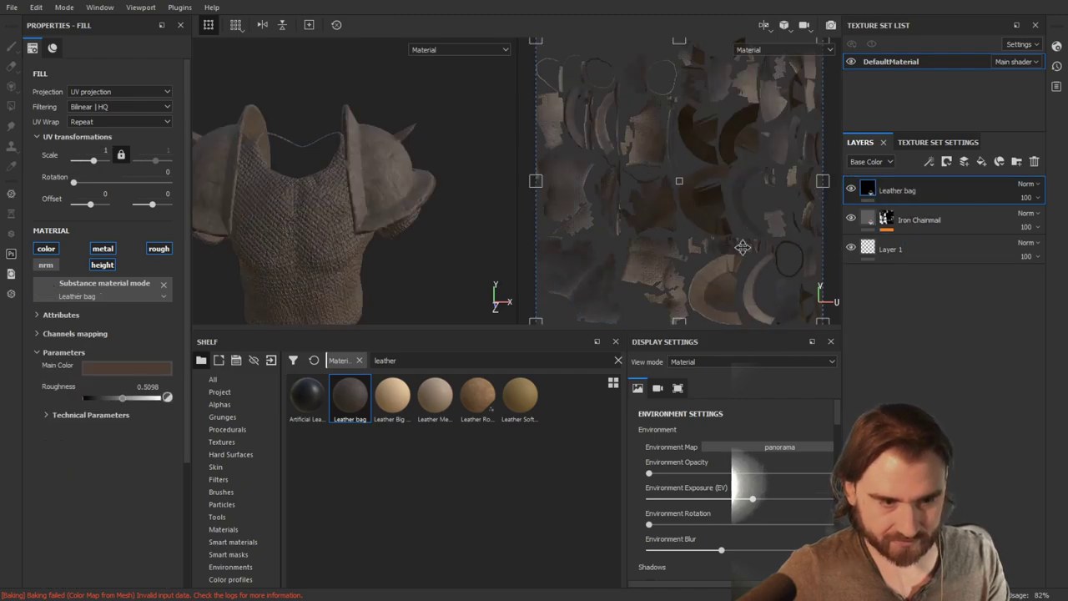
Add a black mask with a Paint effect to the Leather bag layer
{"action": "left_click", "coordinate": [1000, 195]}
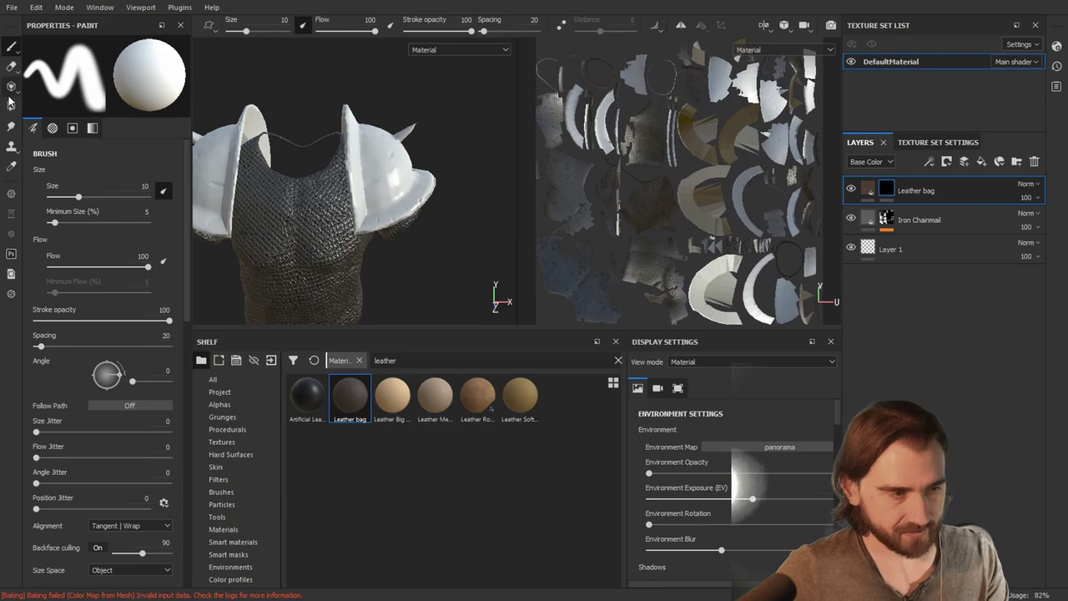
{"action": "left_click", "coordinate": [12, 106]}
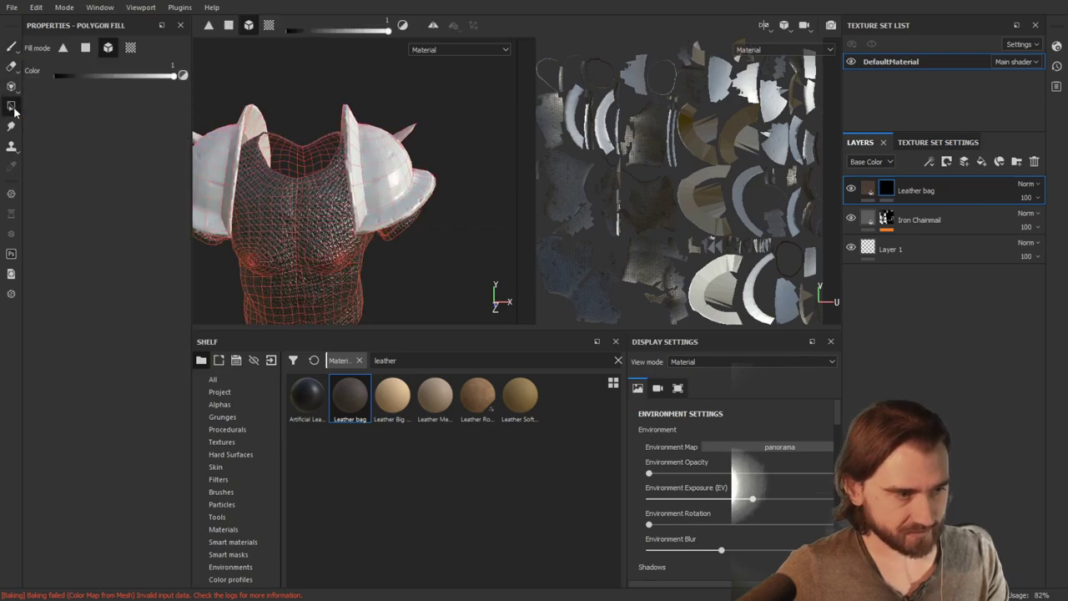
{"action": "left_click", "coordinate": [11, 87]}
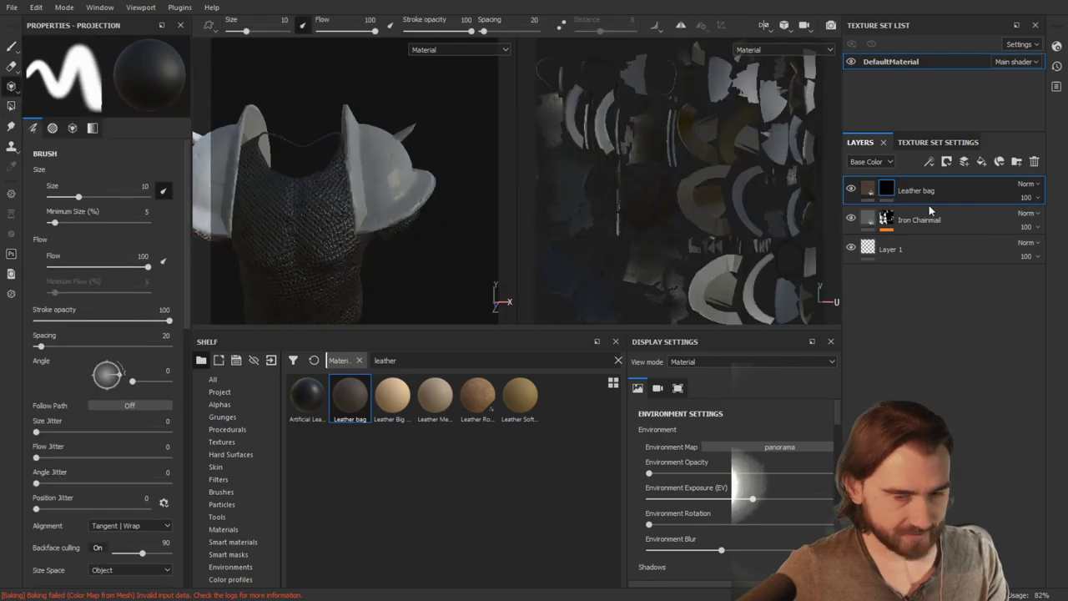
{"action": "left_click", "coordinate": [963, 452]}
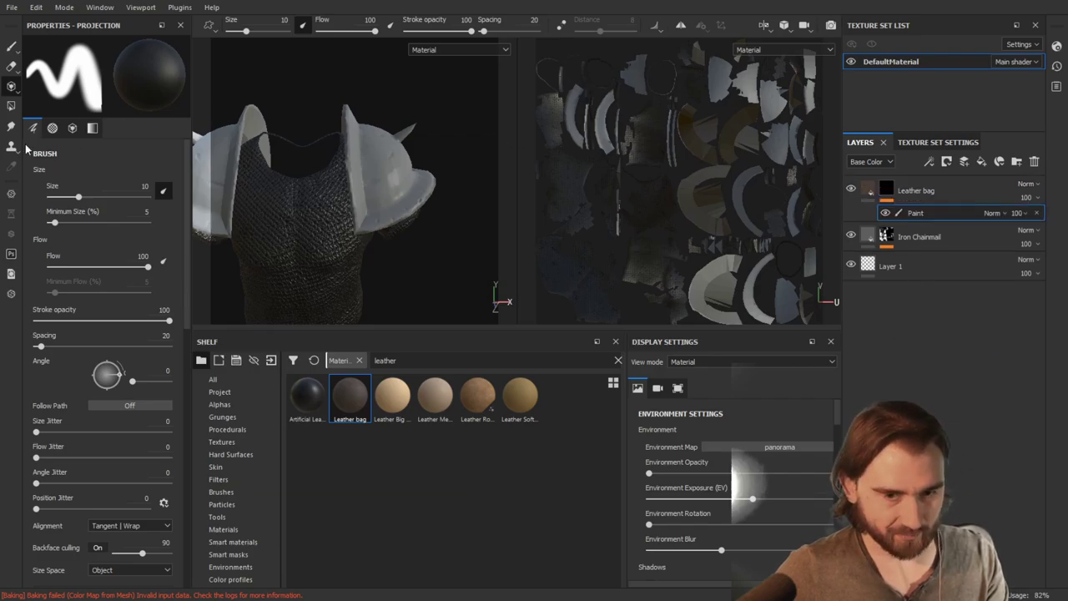
Polygon-fill the front faces of the character's left sleeve hem on the Leather bag mask, using the quad fill mode
{"action": "left_click", "coordinate": [9, 107]}
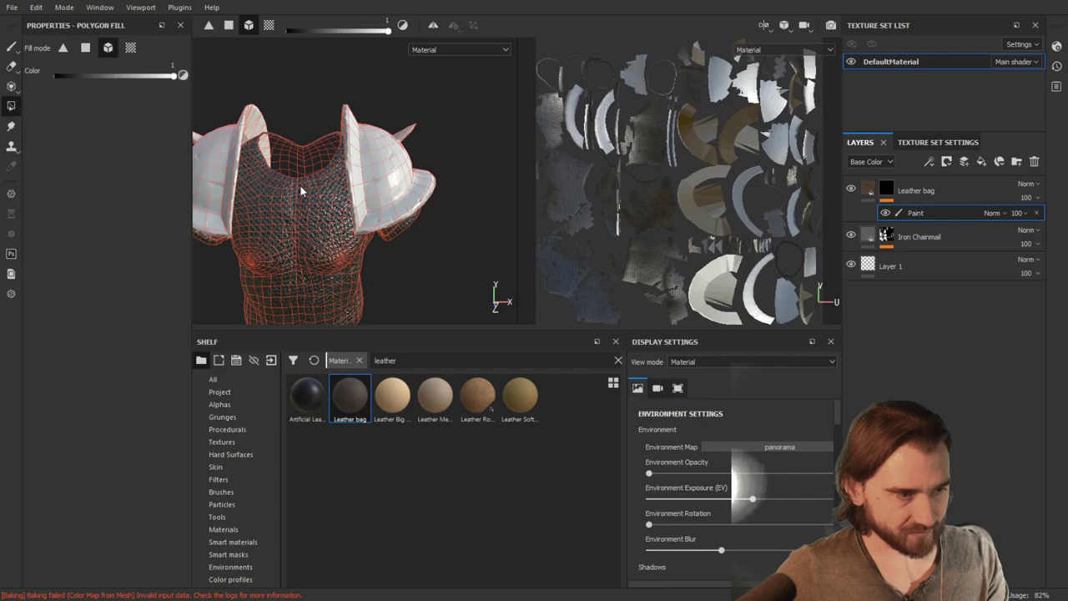
{"action": "scroll", "coordinate": [439, 239], "scroll_direction": "up", "scroll_amount": 5}
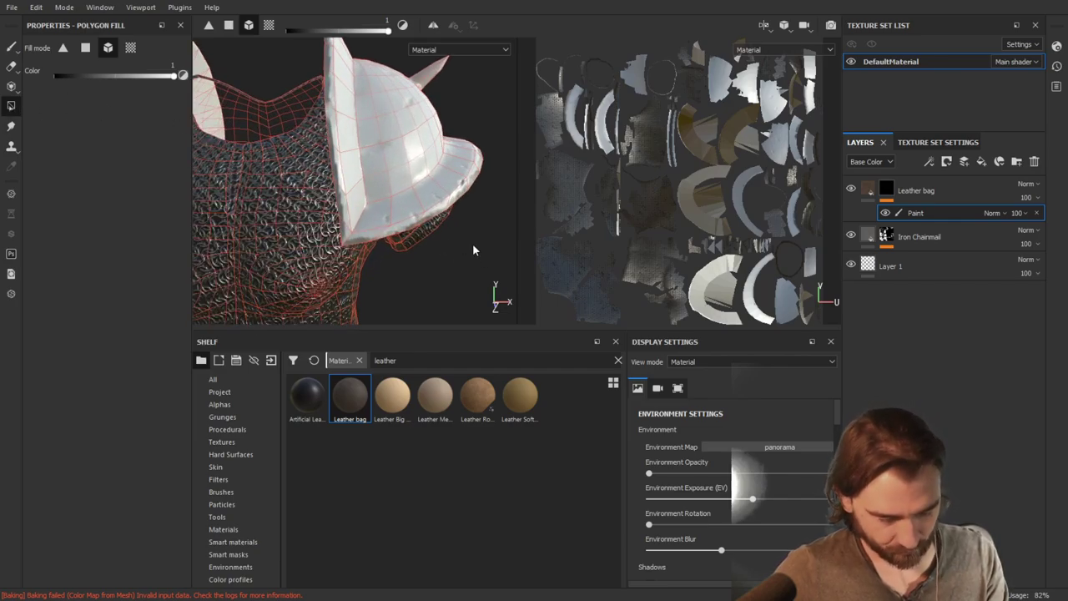
{"action": "left_click_drag", "start_coordinate": [472, 243], "coordinate": [352, 187], "text": "alt"}
{"action": "middle_click_drag", "start_coordinate": [428, 222], "coordinate": [345, 172], "text": "alt"}
{"action": "scroll", "coordinate": [345, 173], "scroll_direction": "down", "scroll_amount": 2}
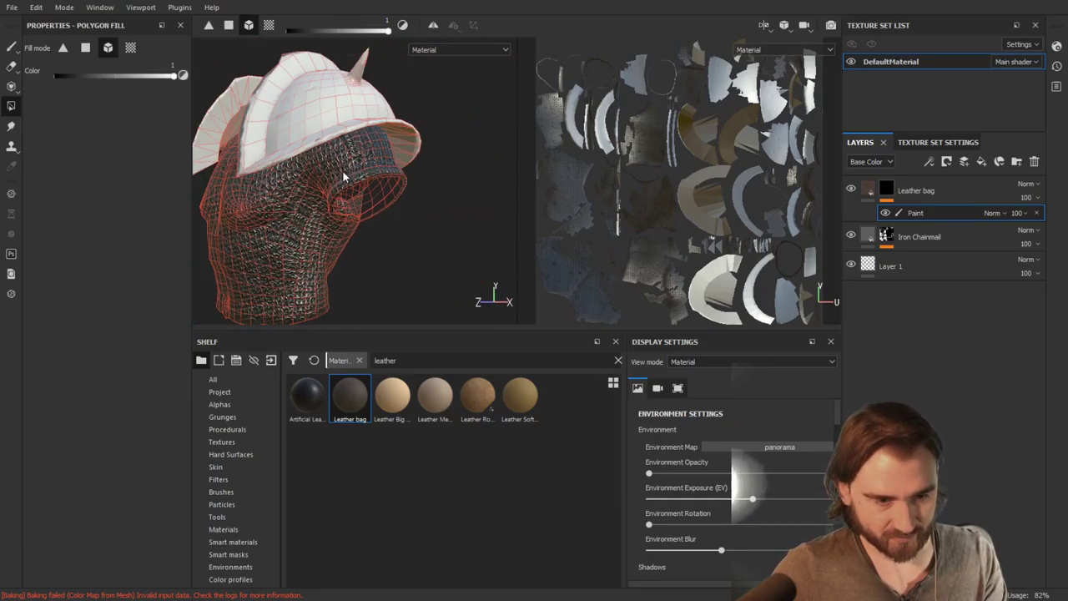
{"action": "scroll", "coordinate": [354, 180], "scroll_direction": "up", "scroll_amount": 5}
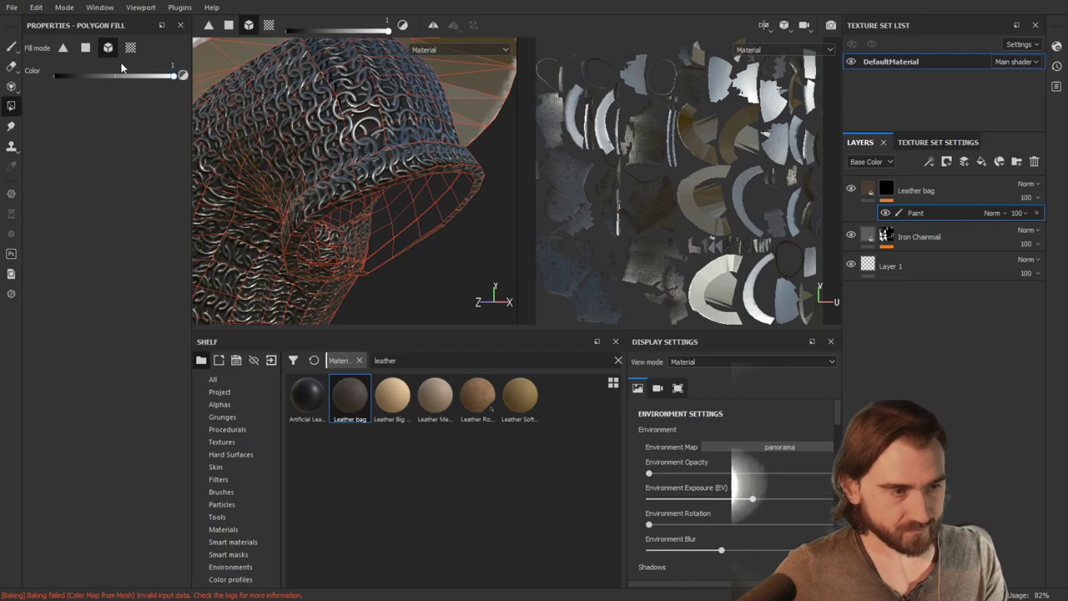
{"action": "left_click", "coordinate": [85, 47]}
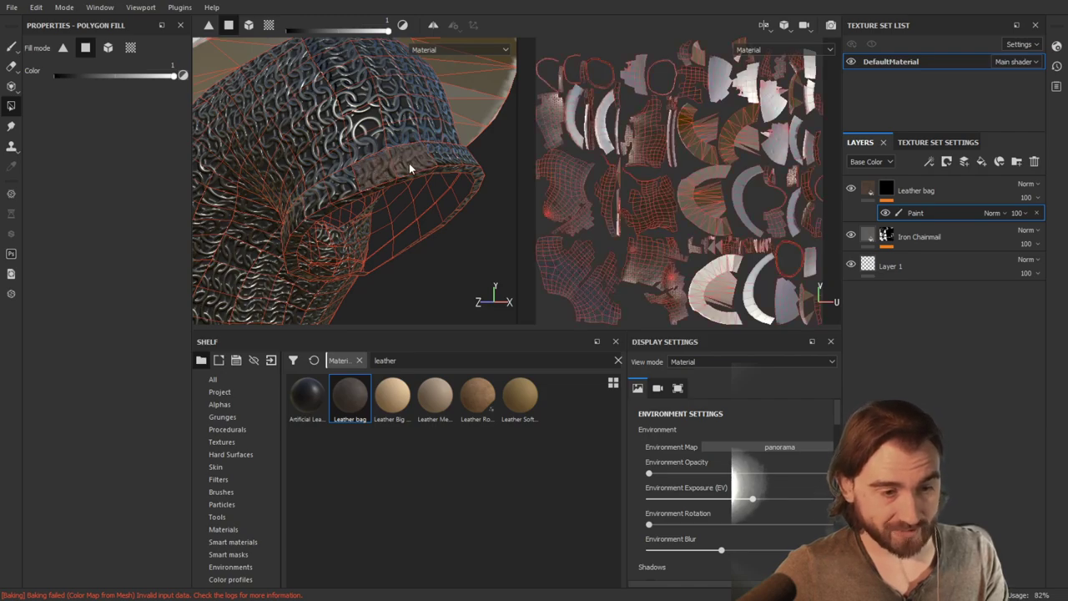
{"action": "left_click", "coordinate": [339, 188]}
{"action": "left_click", "coordinate": [317, 202]}
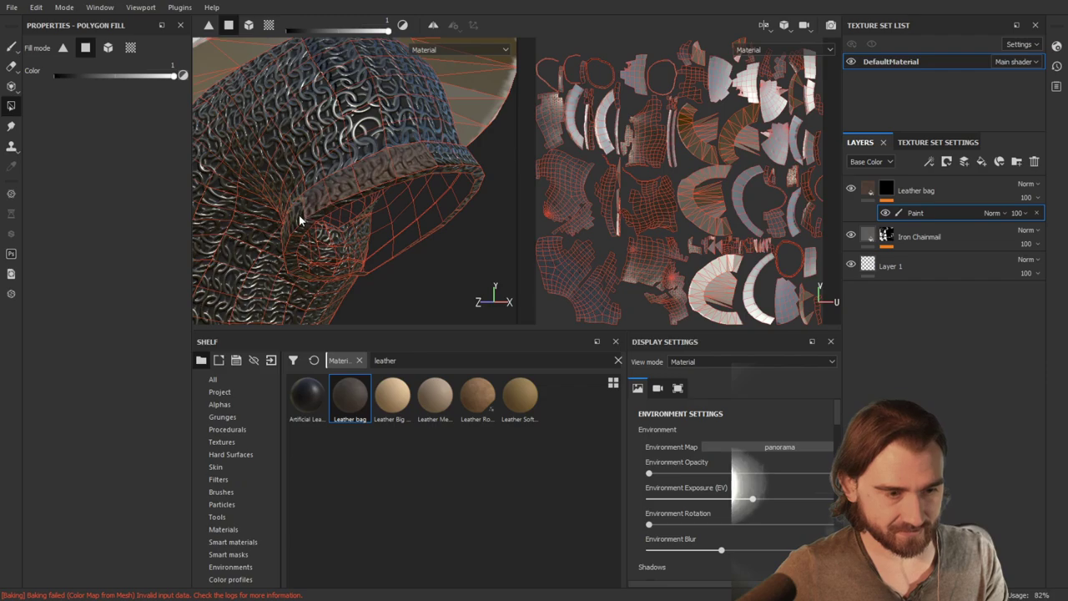
{"action": "left_click", "coordinate": [296, 216]}
Extend the Leather bag polygon fill over the outer and back faces of the left sleeve hem
{"action": "scroll", "coordinate": [288, 218], "scroll_direction": "down", "scroll_amount": 1}
{"action": "left_click_drag", "start_coordinate": [331, 225], "coordinate": [343, 197], "text": "alt"}
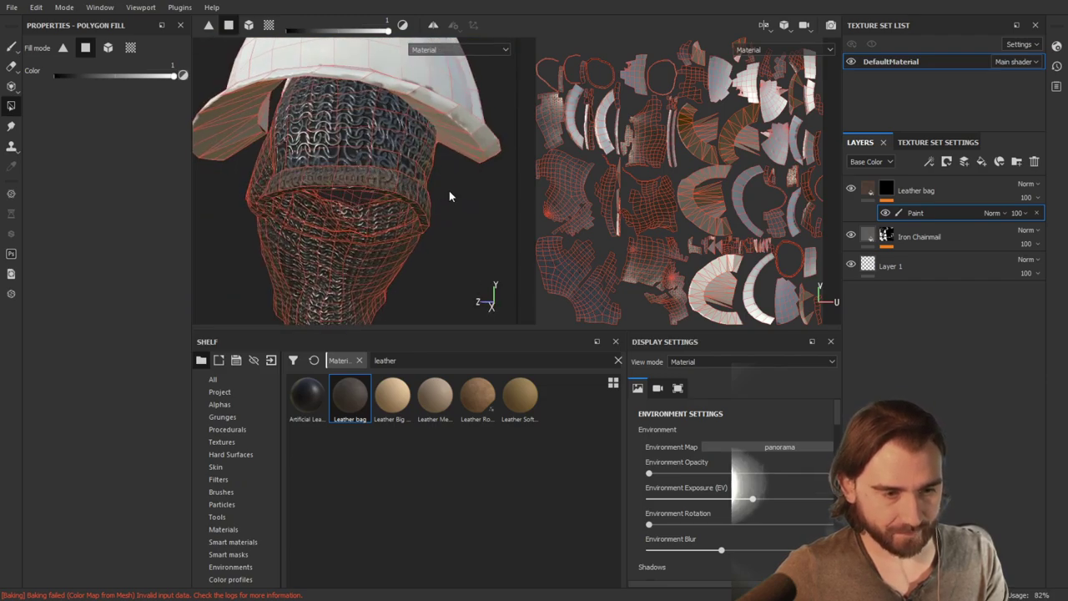
{"action": "left_click_drag", "start_coordinate": [449, 196], "coordinate": [398, 198], "text": "alt"}
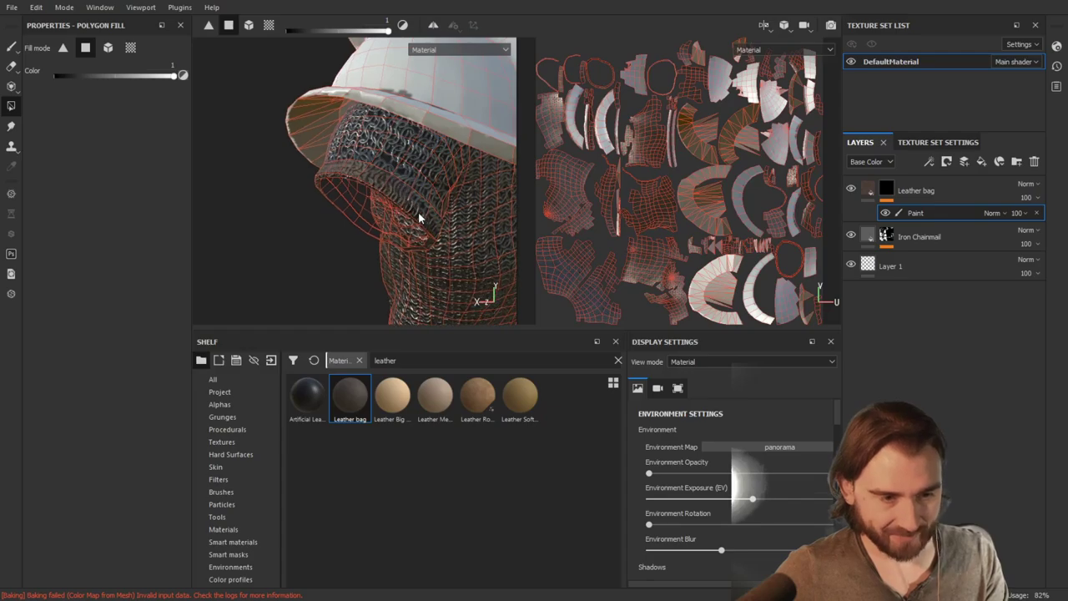
{"action": "scroll", "coordinate": [420, 213], "scroll_direction": "up", "scroll_amount": 5}
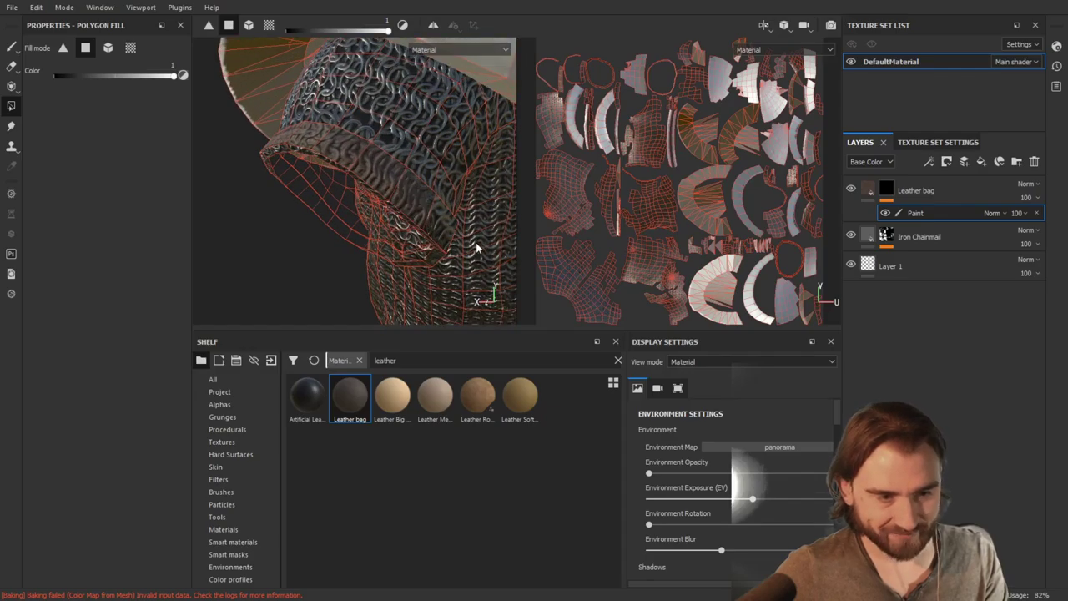
{"action": "left_click_drag", "start_coordinate": [461, 249], "coordinate": [317, 118], "text": "alt"}
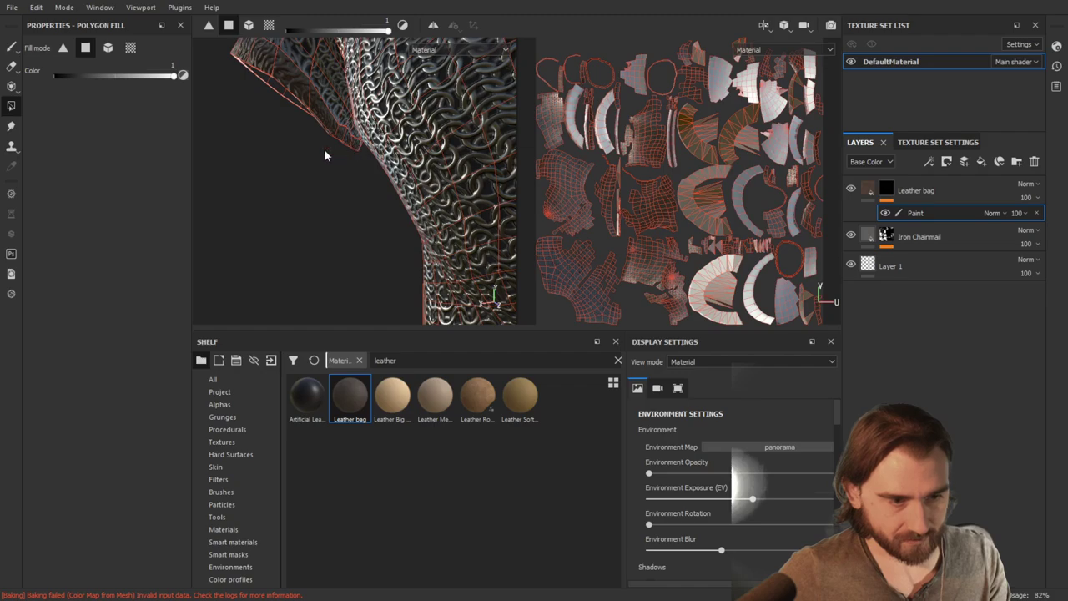
{"action": "left_click_drag", "start_coordinate": [325, 155], "coordinate": [365, 123], "text": "alt"}
{"action": "scroll", "coordinate": [372, 139], "scroll_direction": "down", "scroll_amount": 5}
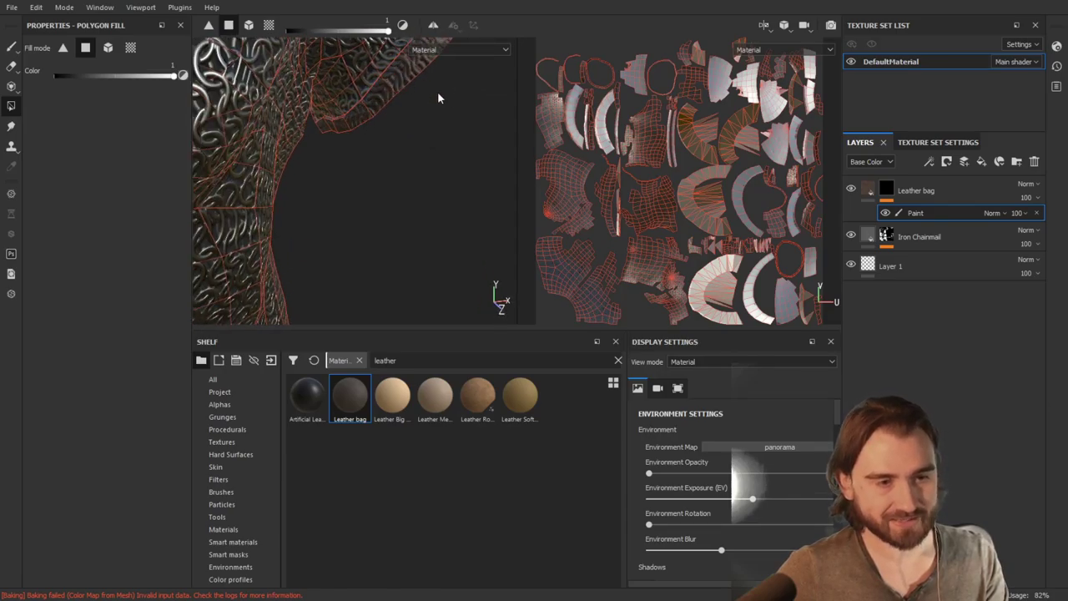
Fill the remaining underside faces of the left sleeve hem on the Leather bag mask, checking the opening from several angles
{"action": "left_click_drag", "start_coordinate": [438, 98], "coordinate": [347, 105], "text": "alt"}
{"action": "middle_click_drag", "start_coordinate": [253, 76], "coordinate": [426, 81], "text": "alt"}
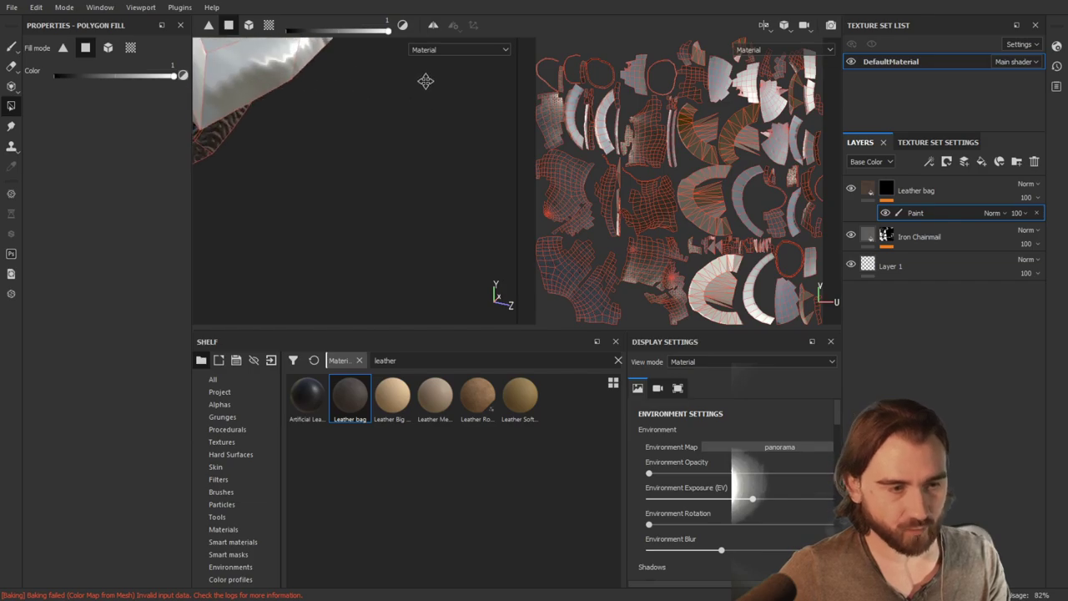
{"action": "middle_click_drag", "start_coordinate": [273, 137], "coordinate": [434, 129], "text": "alt"}
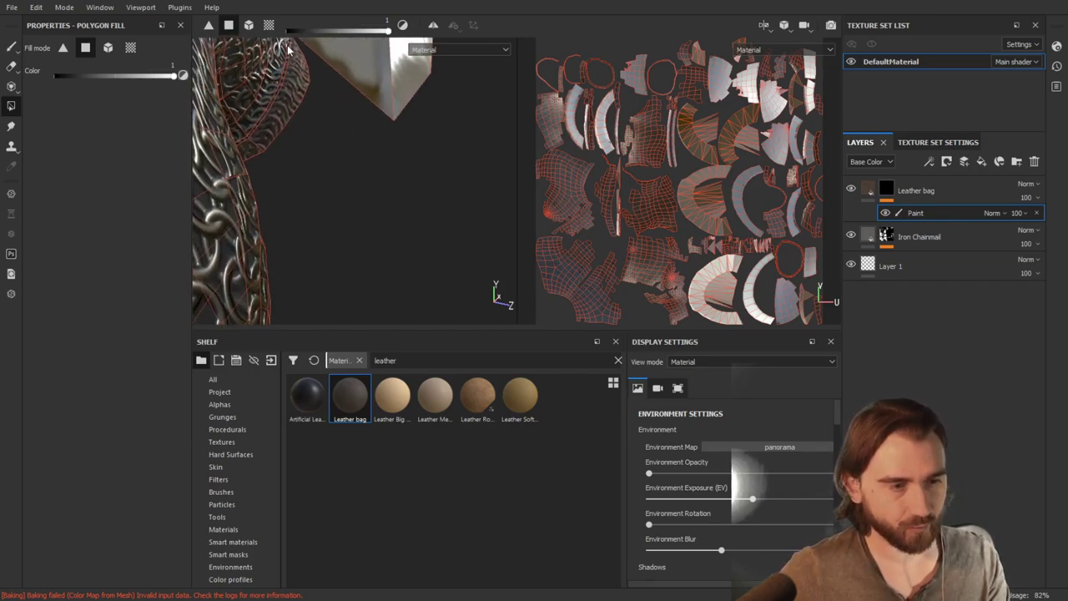
{"action": "left_click_drag", "start_coordinate": [326, 116], "coordinate": [312, 88], "text": "alt"}
{"action": "middle_click_drag", "start_coordinate": [312, 89], "coordinate": [285, 99], "text": "alt"}
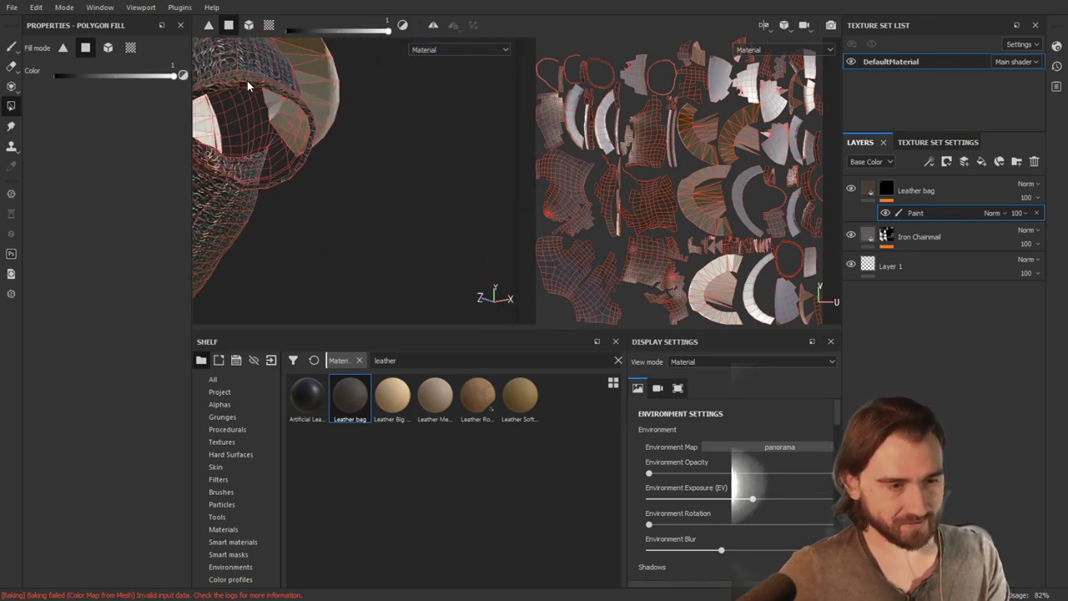
{"action": "left_click_drag", "start_coordinate": [333, 159], "coordinate": [274, 92], "text": "alt"}
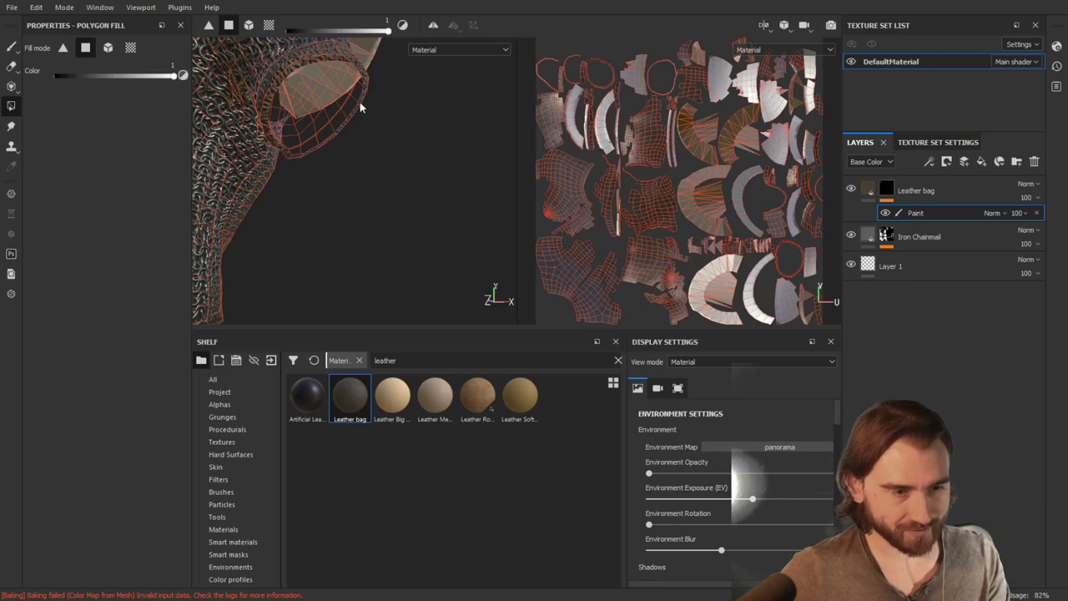
{"action": "left_click_drag", "start_coordinate": [267, 115], "coordinate": [398, 142], "text": "alt"}
Polygon-fill the left sleeve hem with colour 0 on the Iron Chainmail mask's Paint effect to remove the chainmail there
{"action": "left_click", "coordinate": [924, 237]}
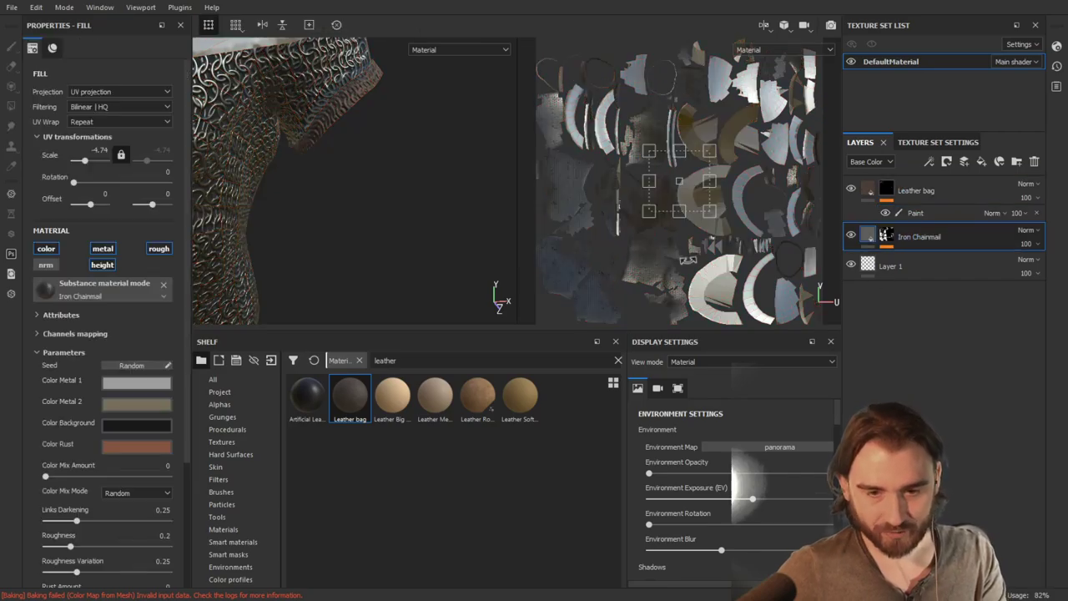
{"action": "left_click", "coordinate": [888, 237]}
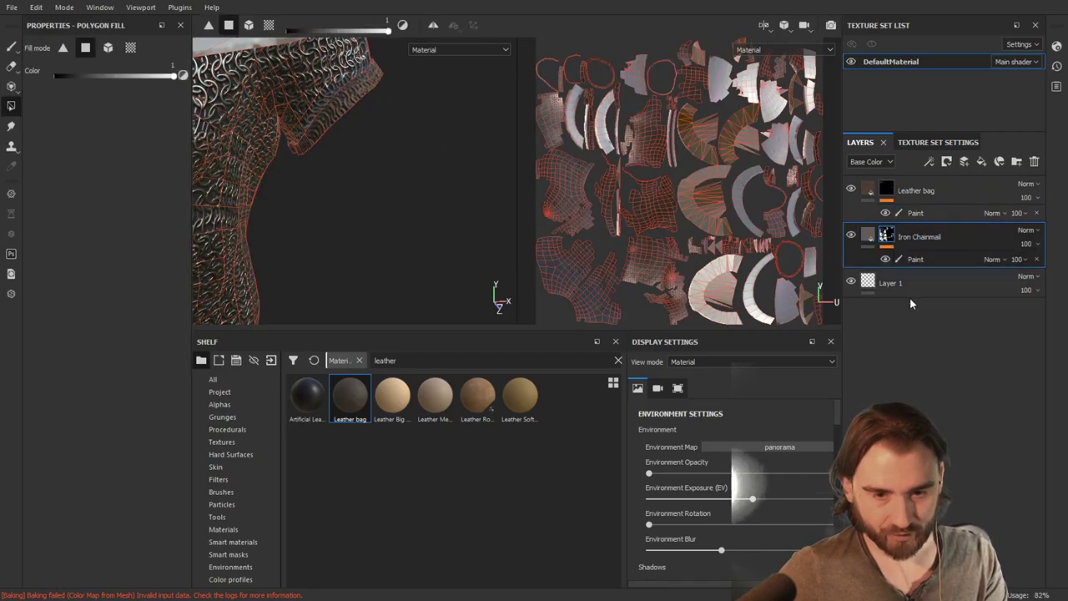
{"action": "left_click", "coordinate": [921, 264]}
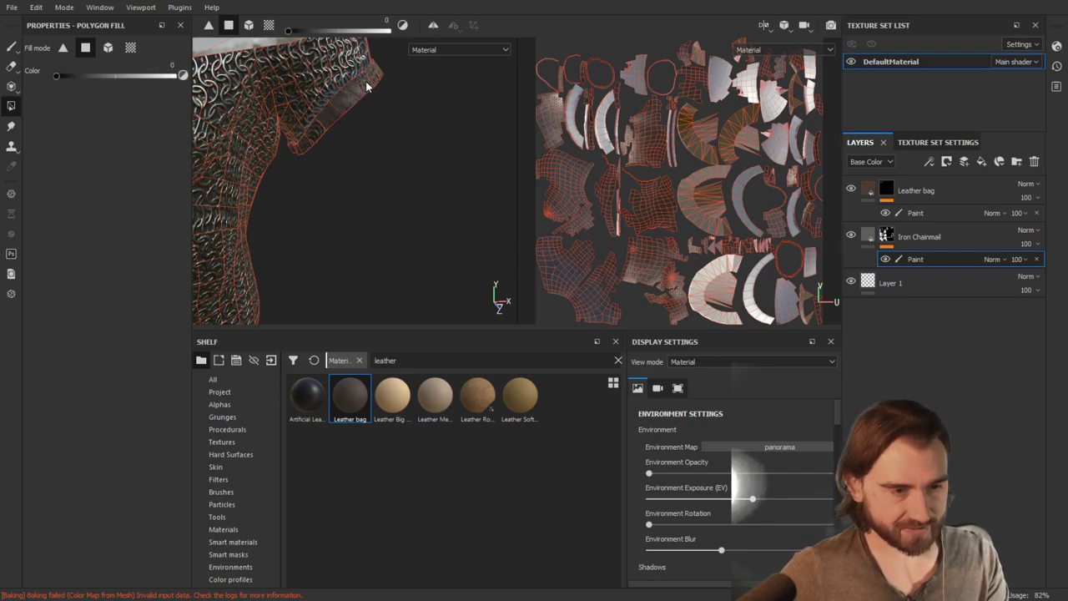
{"action": "left_click_drag", "start_coordinate": [404, 89], "coordinate": [263, 142], "text": "alt"}
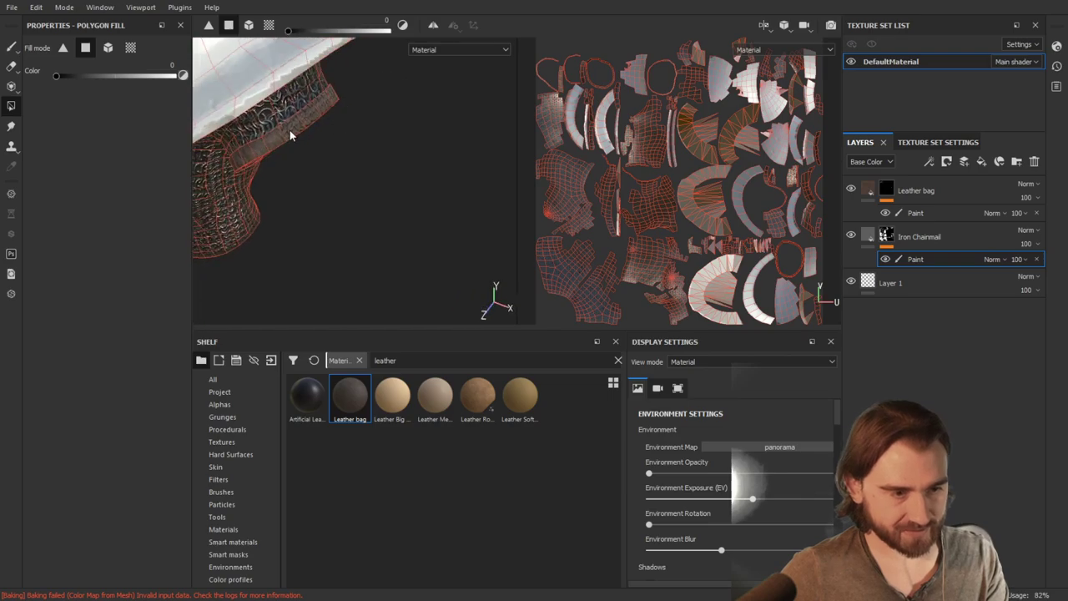
{"action": "scroll", "coordinate": [299, 121], "scroll_direction": "up", "scroll_amount": 3}
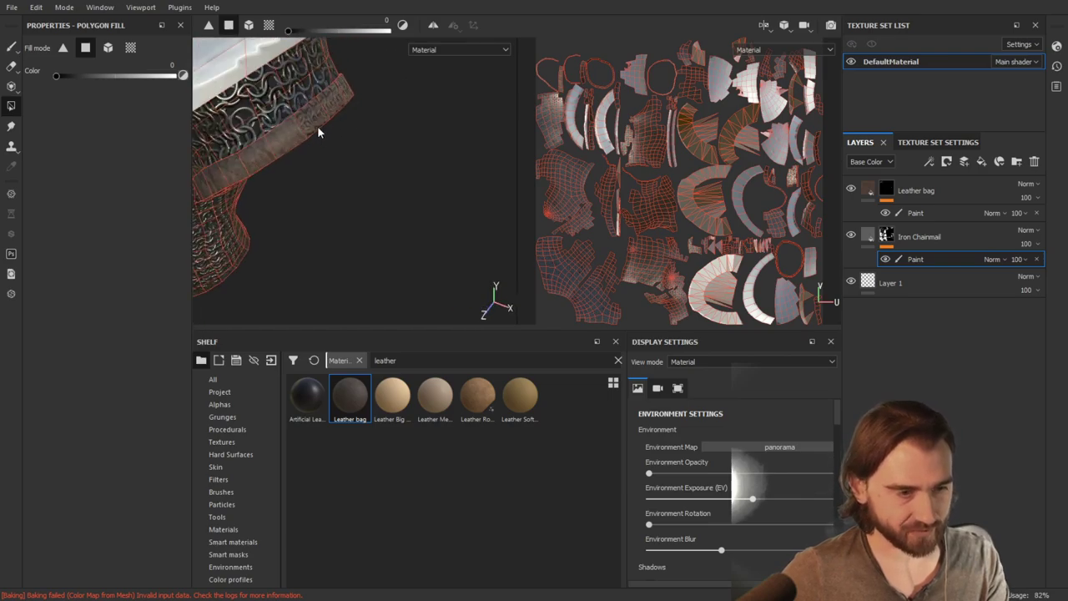
{"action": "left_click_drag", "start_coordinate": [282, 196], "coordinate": [372, 154], "text": "alt"}
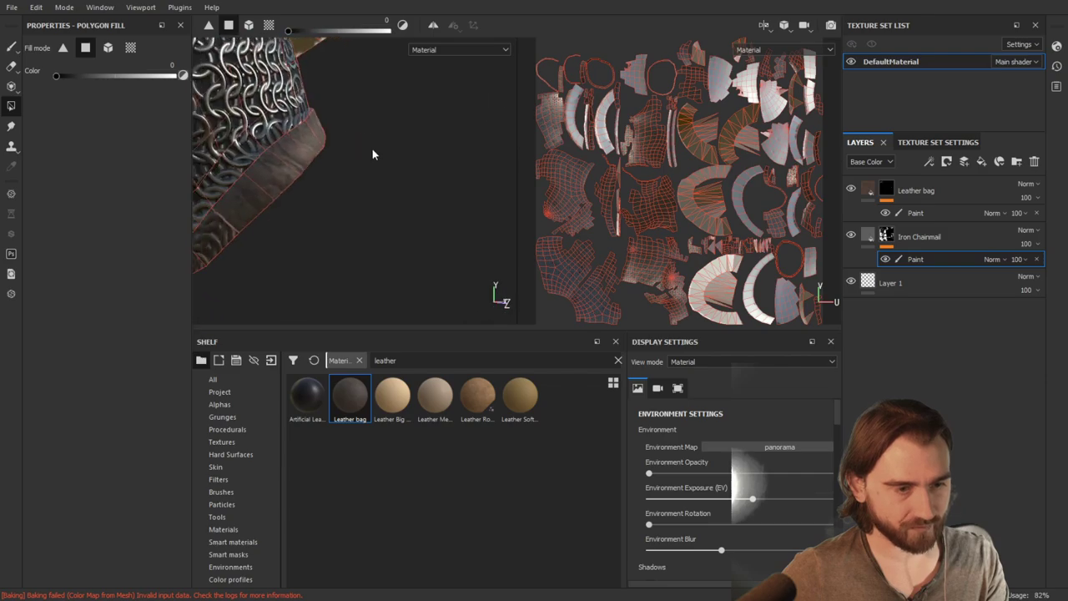
{"action": "left_click_drag", "start_coordinate": [338, 207], "coordinate": [406, 141], "text": "alt"}
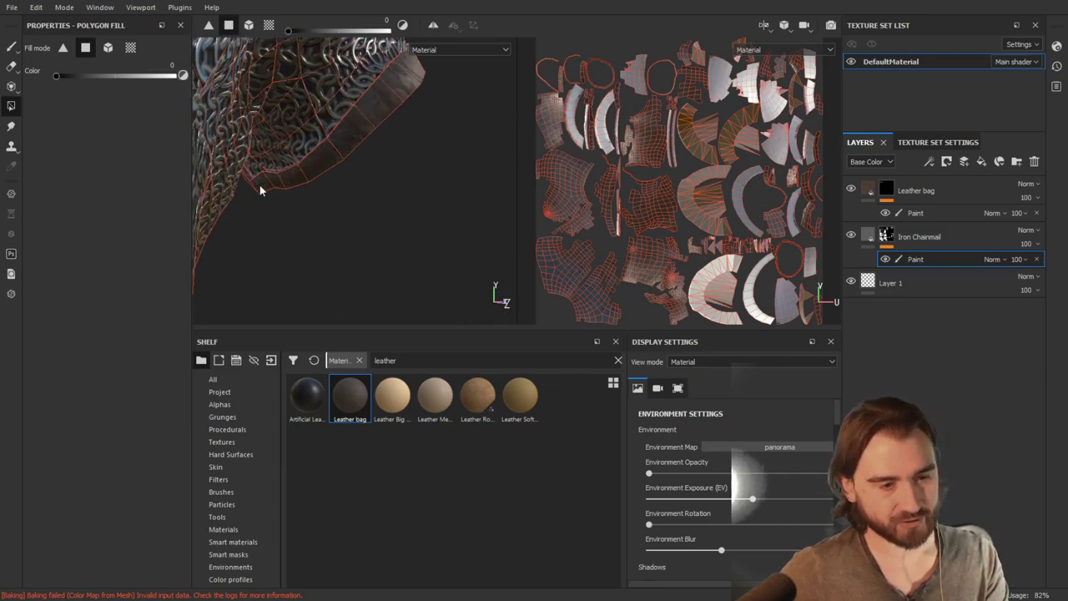
{"action": "left_click_drag", "start_coordinate": [260, 186], "coordinate": [302, 132], "text": "alt"}
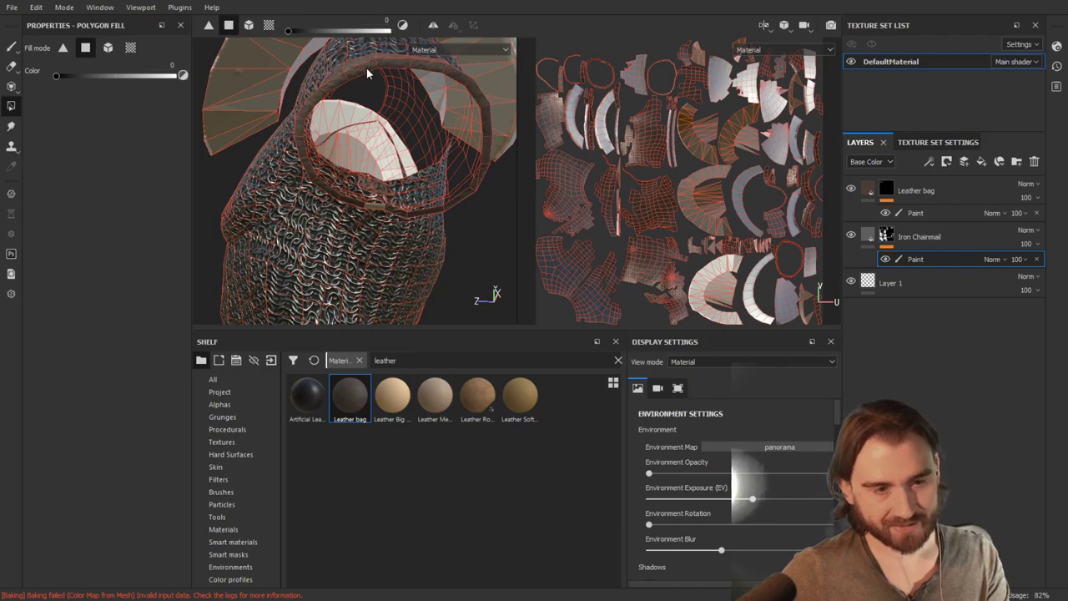
Polygon-fill the shirt's bottom hem with colour 0 on the Iron Chainmail mask's Paint effect to remove the chainmail there
{"action": "left_click_drag", "start_coordinate": [366, 68], "coordinate": [312, 160], "text": "alt"}
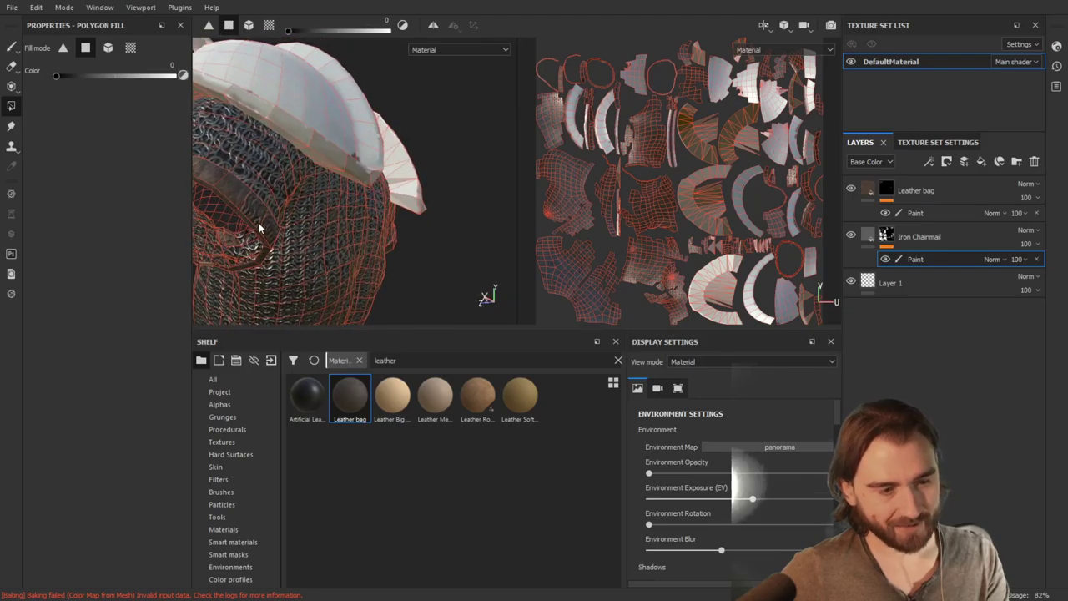
{"action": "left_click_drag", "start_coordinate": [246, 240], "coordinate": [412, 259], "text": "alt"}
{"action": "scroll", "coordinate": [376, 217], "scroll_direction": "down", "scroll_amount": 5}
{"action": "middle_click_drag", "start_coordinate": [336, 207], "coordinate": [418, 153], "text": "alt"}
{"action": "scroll", "coordinate": [401, 141], "scroll_direction": "up", "scroll_amount": 4}
{"action": "left_click_drag", "start_coordinate": [401, 141], "coordinate": [196, 213], "text": "alt"}
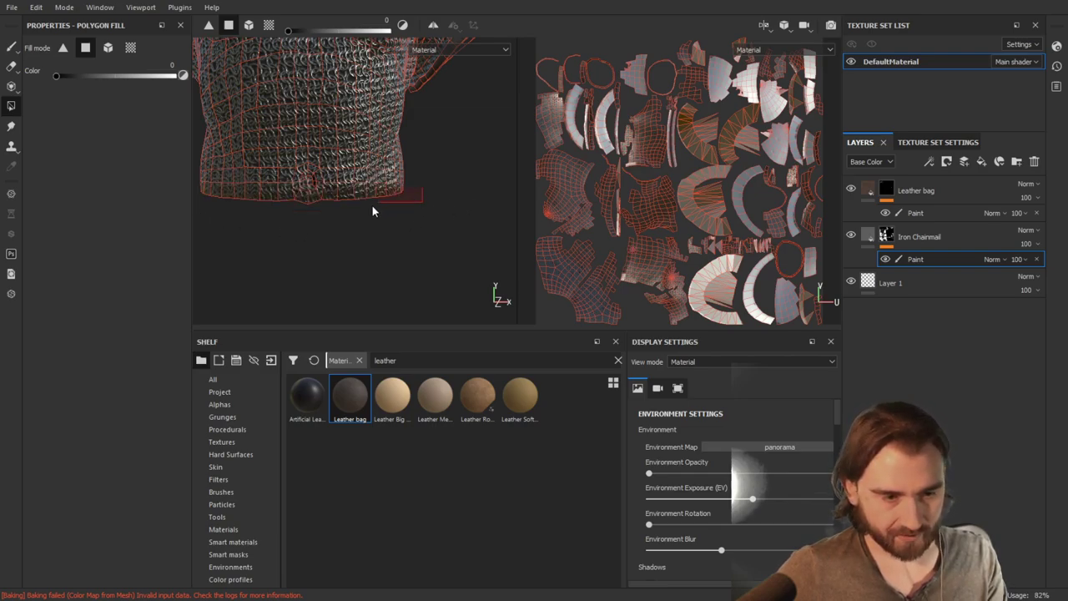
{"action": "left_click_drag", "start_coordinate": [372, 206], "coordinate": [190, 255]}
Polygon-fill the shirt's bottom hem with colour 1 on the Leather bag mask's Paint effect and inspect the leather trim up close
{"action": "left_click", "coordinate": [918, 212]}
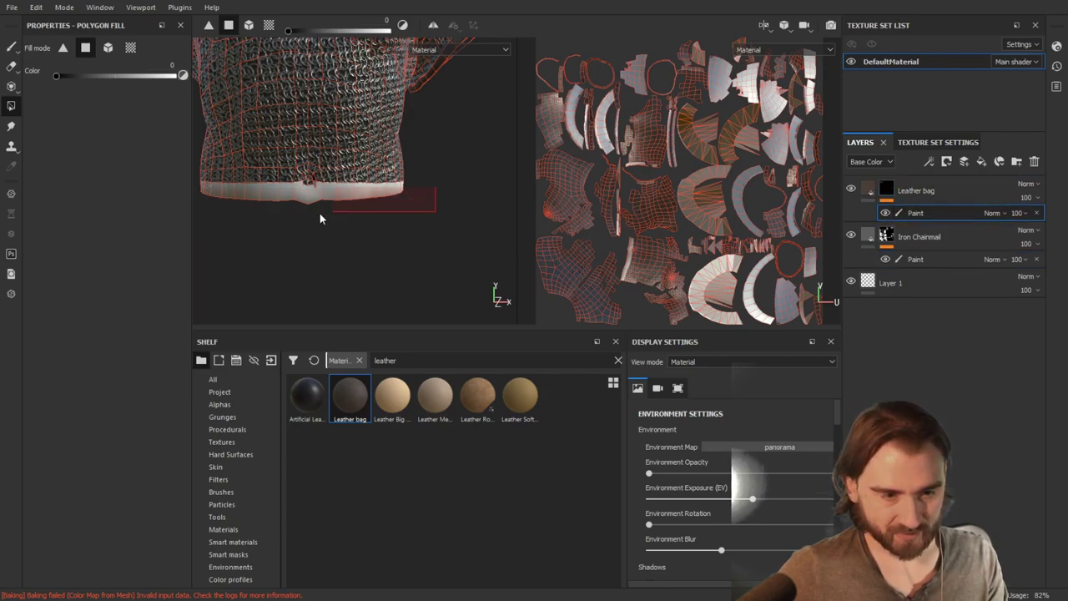
{"action": "left_click_drag", "start_coordinate": [319, 214], "coordinate": [222, 223]}
{"action": "left_click_drag", "start_coordinate": [57, 75], "coordinate": [186, 80]}
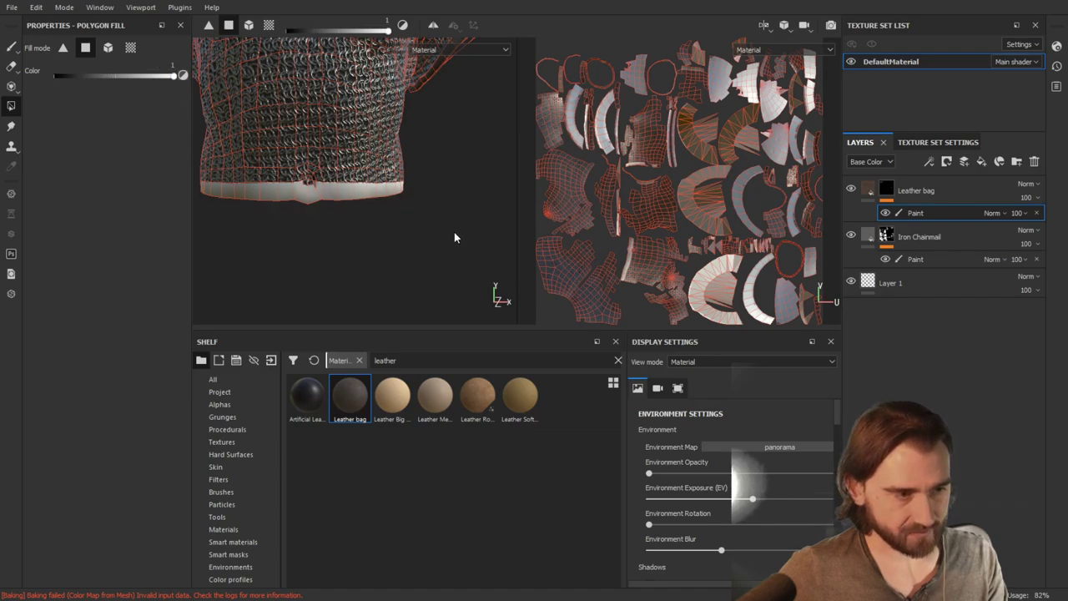
{"action": "left_click_drag", "start_coordinate": [420, 194], "coordinate": [187, 237]}
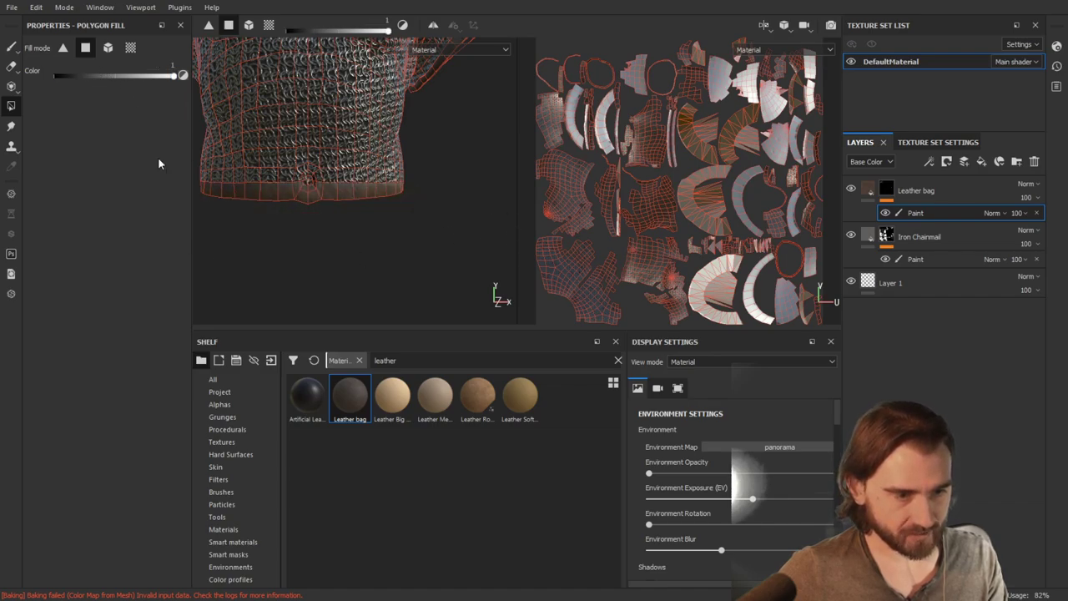
{"action": "left_click", "coordinate": [922, 189]}
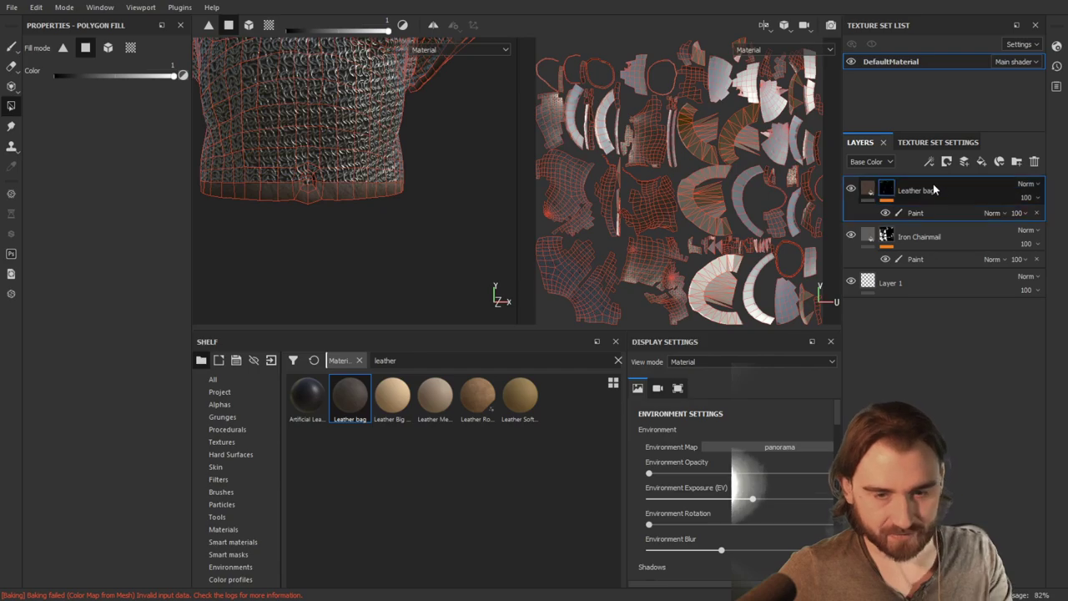
{"action": "scroll", "coordinate": [359, 189], "scroll_direction": "up", "scroll_amount": 4}
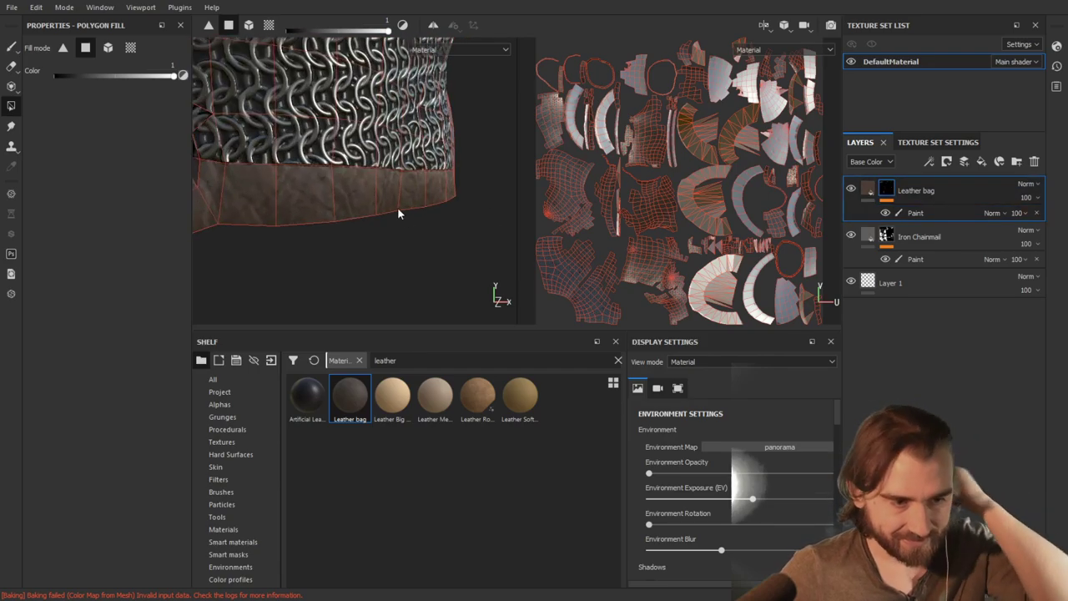
{"action": "left_click_drag", "start_coordinate": [428, 239], "coordinate": [367, 240], "text": "alt"}
{"action": "scroll", "coordinate": [353, 232], "scroll_direction": "up", "scroll_amount": 3}
{"action": "scroll", "coordinate": [365, 223], "scroll_direction": "down", "scroll_amount": 5}
{"action": "middle_click_drag", "start_coordinate": [367, 239], "coordinate": [430, 207], "text": "alt"}
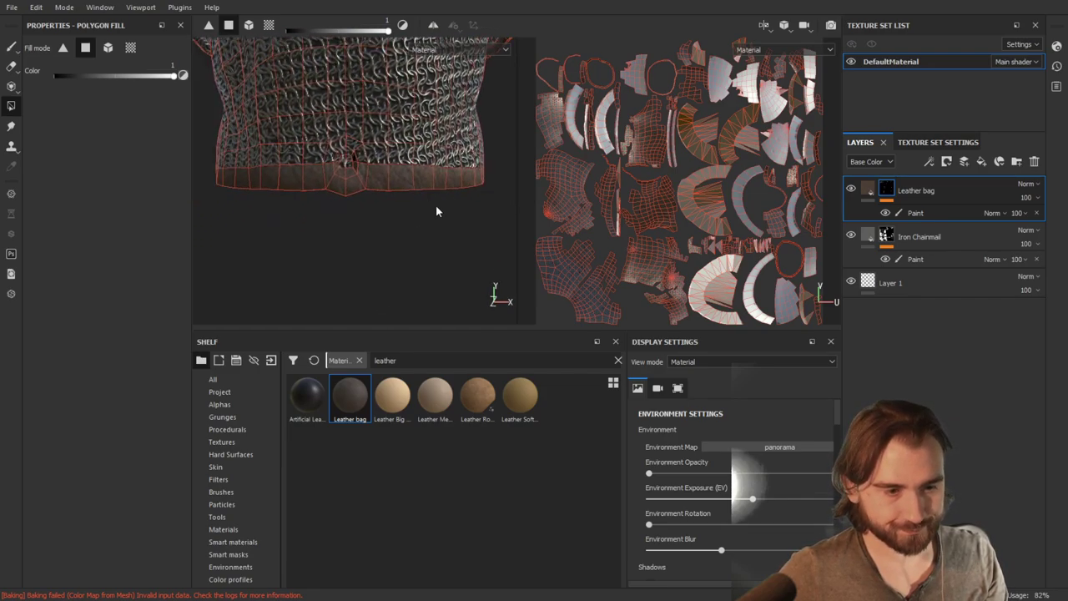
Set the Leather bag material's Height Position to 0.68 in its technical parameters and check the whole shirt
{"action": "left_click", "coordinate": [868, 190]}
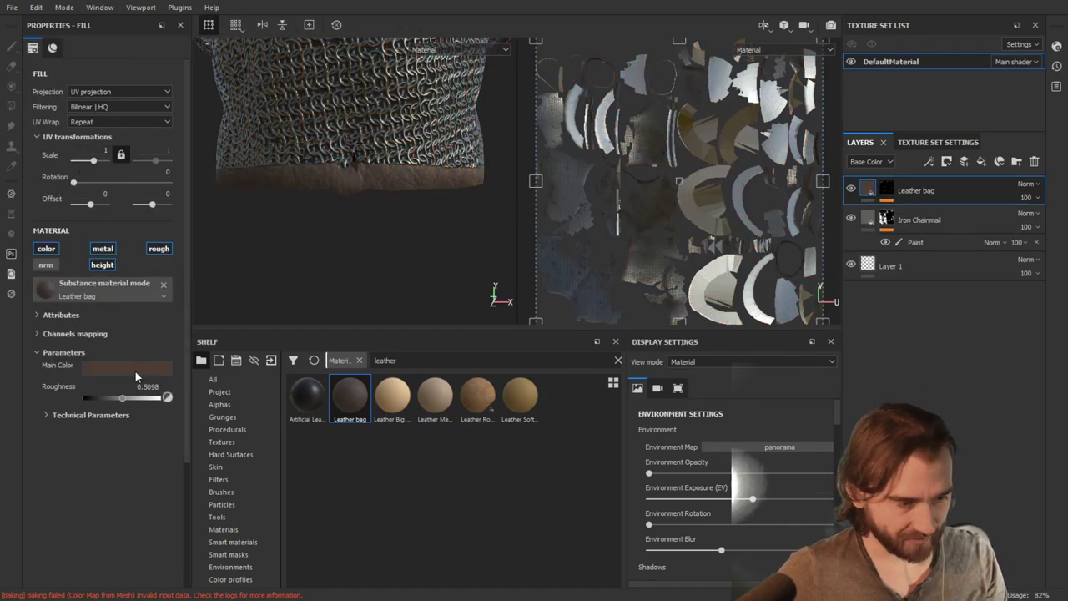
{"action": "left_click", "coordinate": [37, 312]}
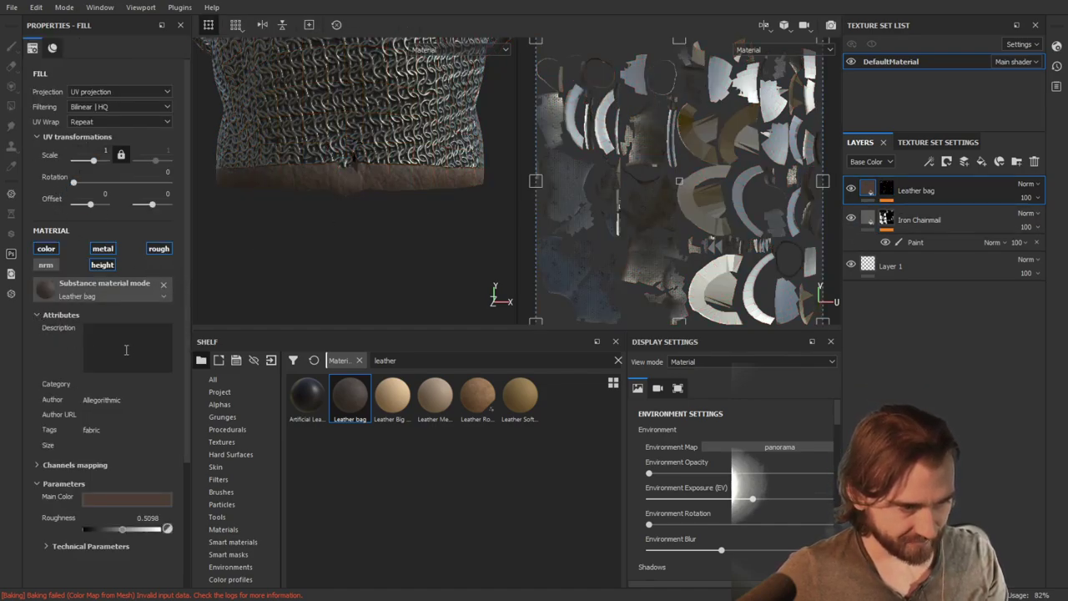
{"action": "left_click", "coordinate": [36, 315]}
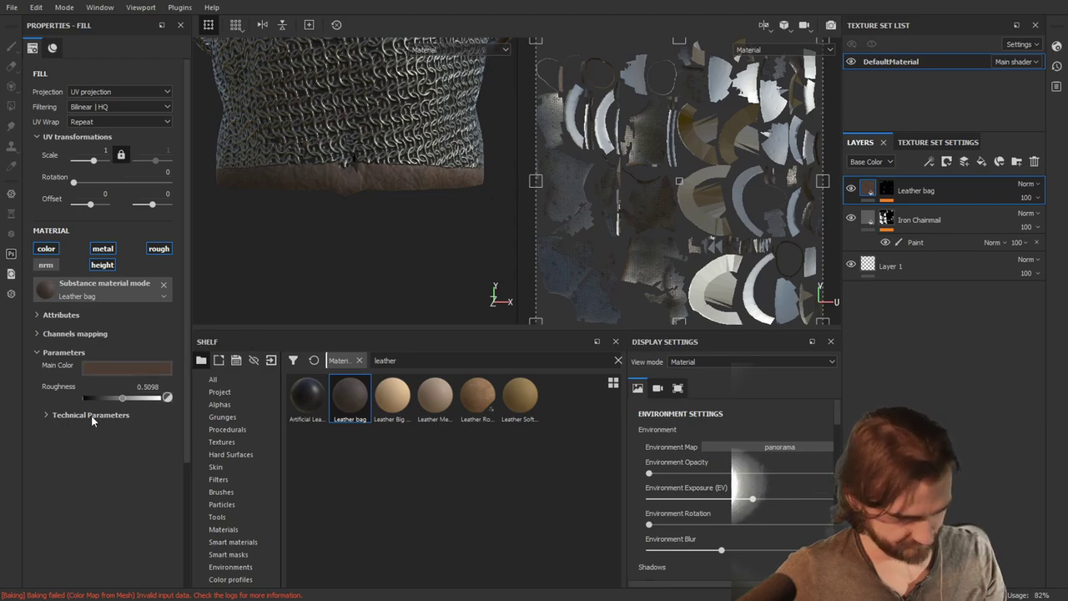
{"action": "left_click", "coordinate": [49, 416]}
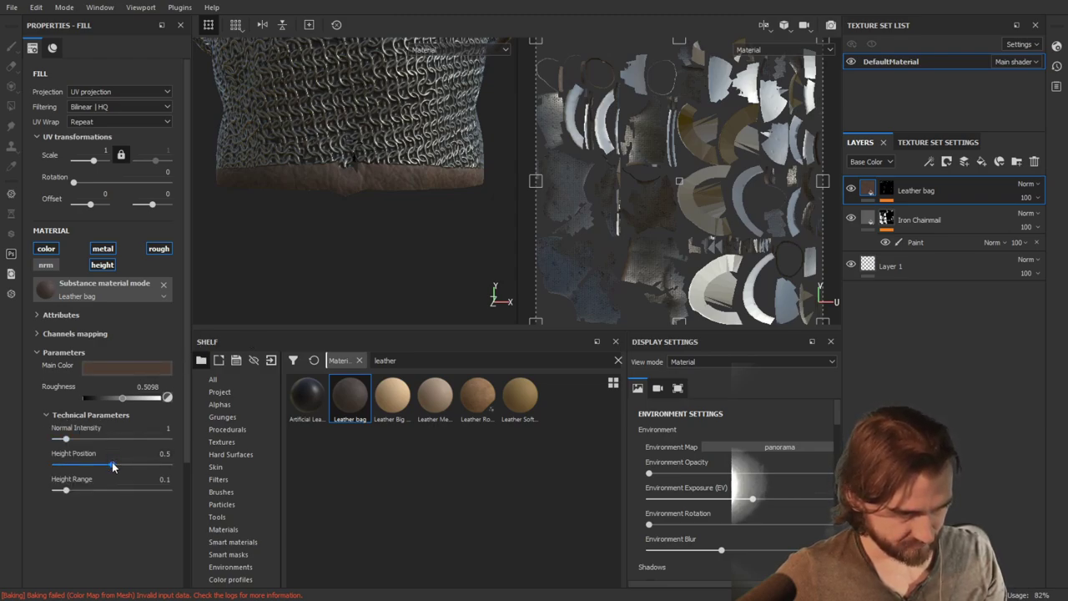
{"action": "left_click_drag", "start_coordinate": [111, 464], "coordinate": [134, 464]}
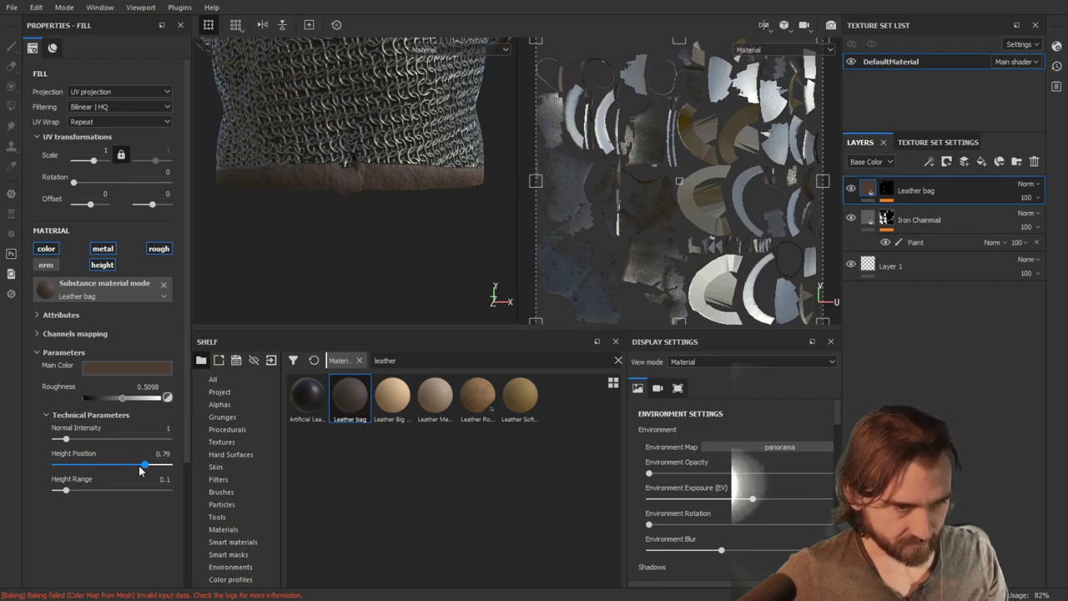
{"action": "left_click_drag", "start_coordinate": [139, 471], "coordinate": [128, 470]}
{"action": "left_click_drag", "start_coordinate": [406, 268], "coordinate": [581, 236], "text": "alt"}
{"action": "left_click_drag", "start_coordinate": [481, 248], "coordinate": [408, 235], "text": "alt"}
{"action": "scroll", "coordinate": [408, 236], "scroll_direction": "down", "scroll_amount": 3}
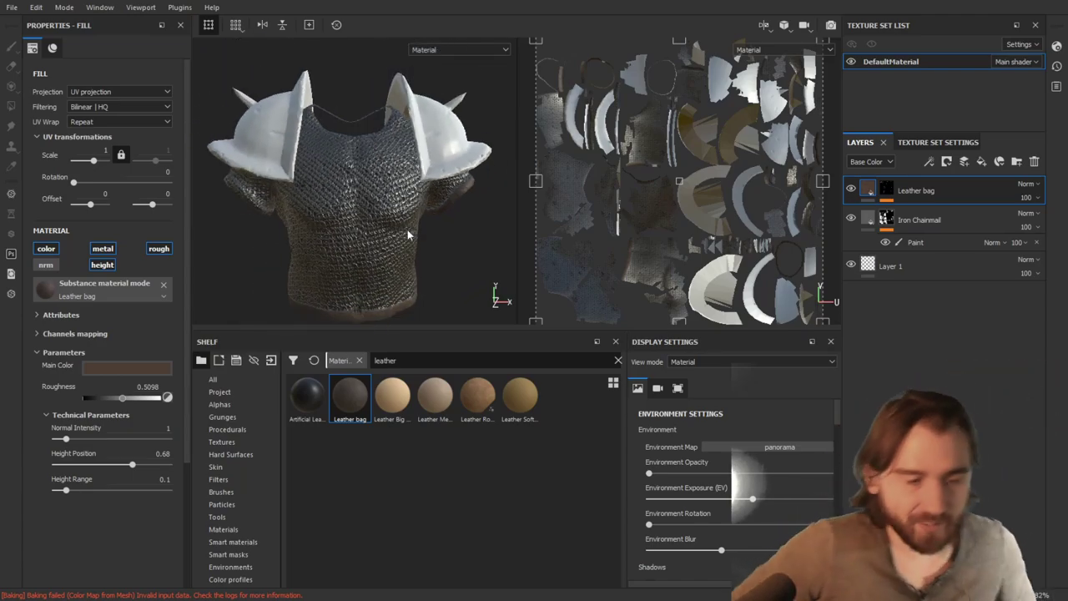
Search the shelf's materials for "dirt" and widen the search to all resource types
{"action": "left_click_drag", "start_coordinate": [407, 359], "coordinate": [311, 340]}
{"action": "type", "text": "d"}
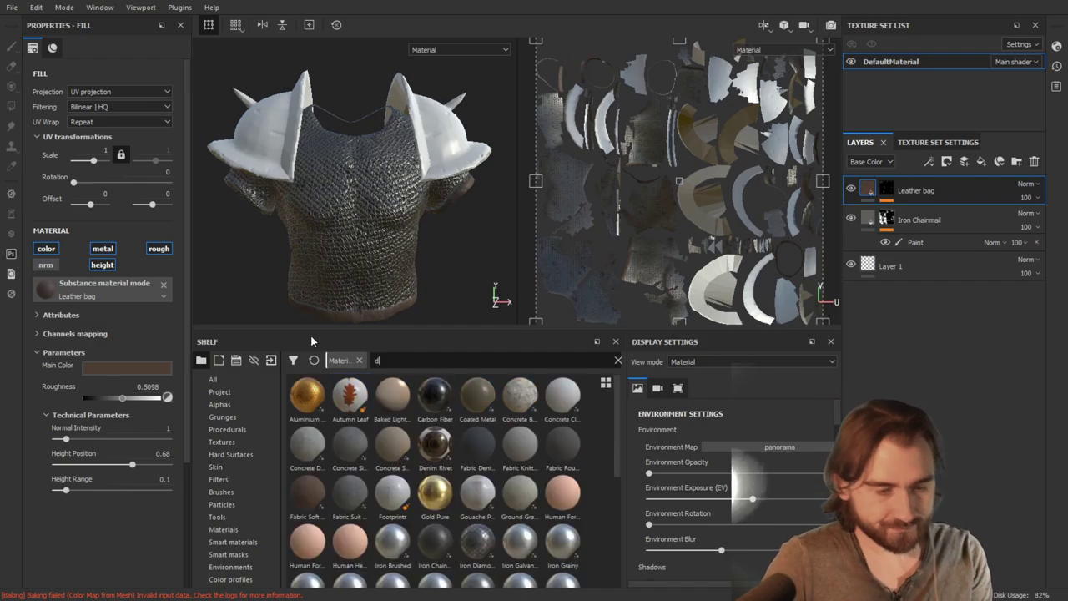
{"action": "type", "text": "irt"}
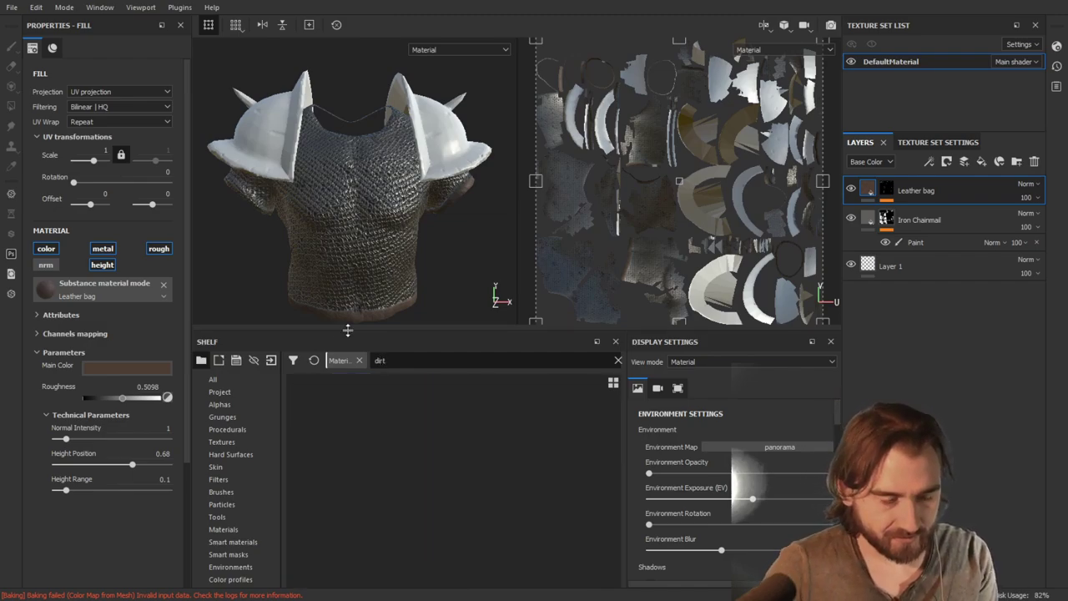
{"action": "left_click", "coordinate": [359, 359]}
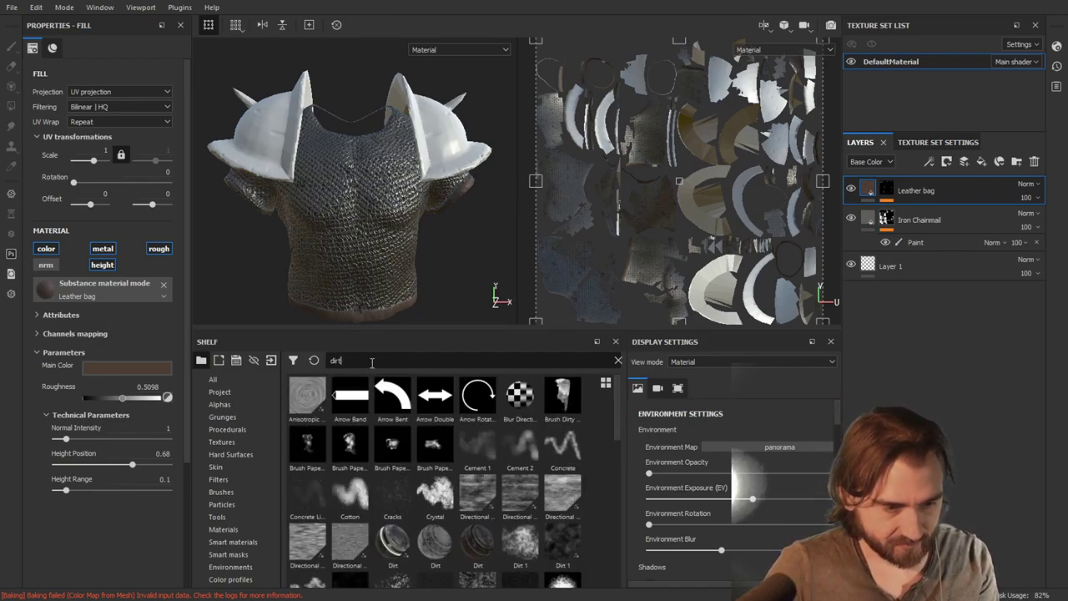
{"action": "key", "text": "BackSpace"}
{"action": "key", "text": "BackSpace"}
{"action": "key", "text": "BackSpace"}
{"action": "type", "text": "irt"}
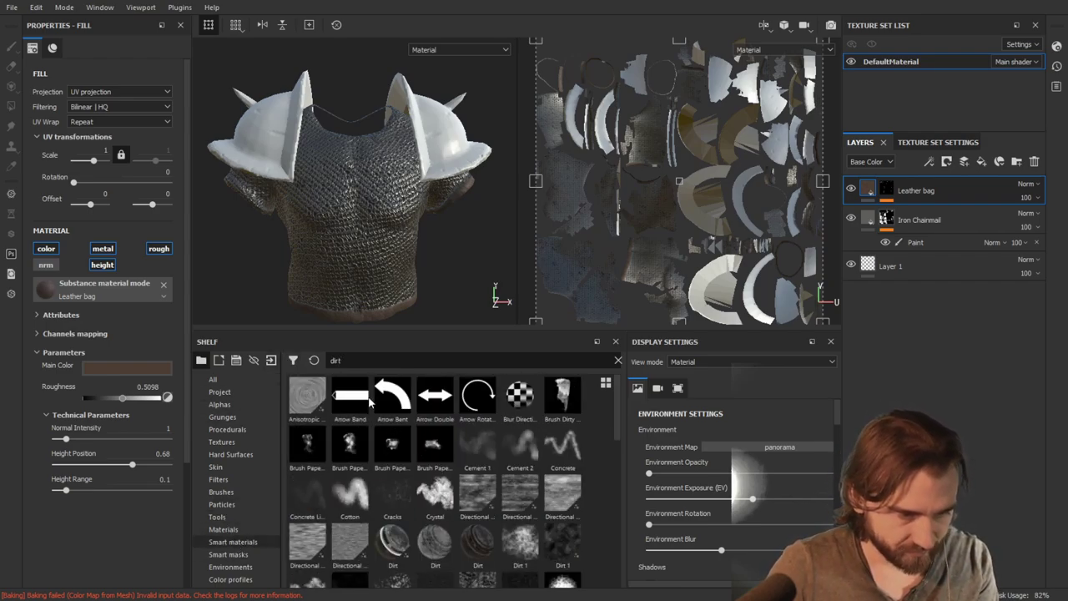
Find the Dirt smart material by searching "dirt" and add it above the Leather bag layer
{"action": "left_click", "coordinate": [232, 541]}
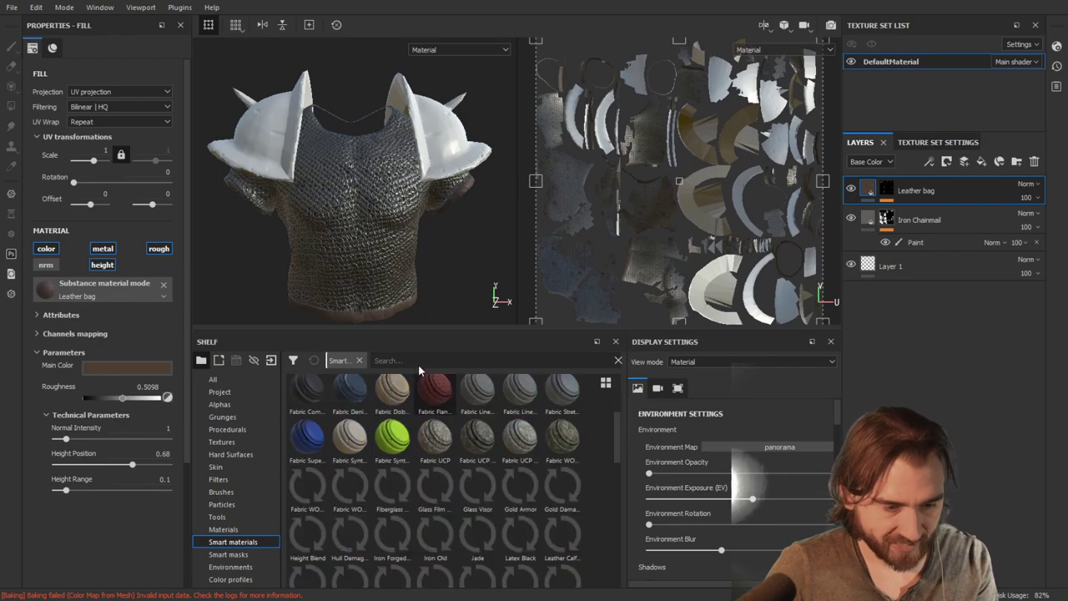
{"action": "scroll", "coordinate": [419, 365], "scroll_direction": "down", "scroll_amount": 4}
{"action": "left_click", "coordinate": [420, 360]}
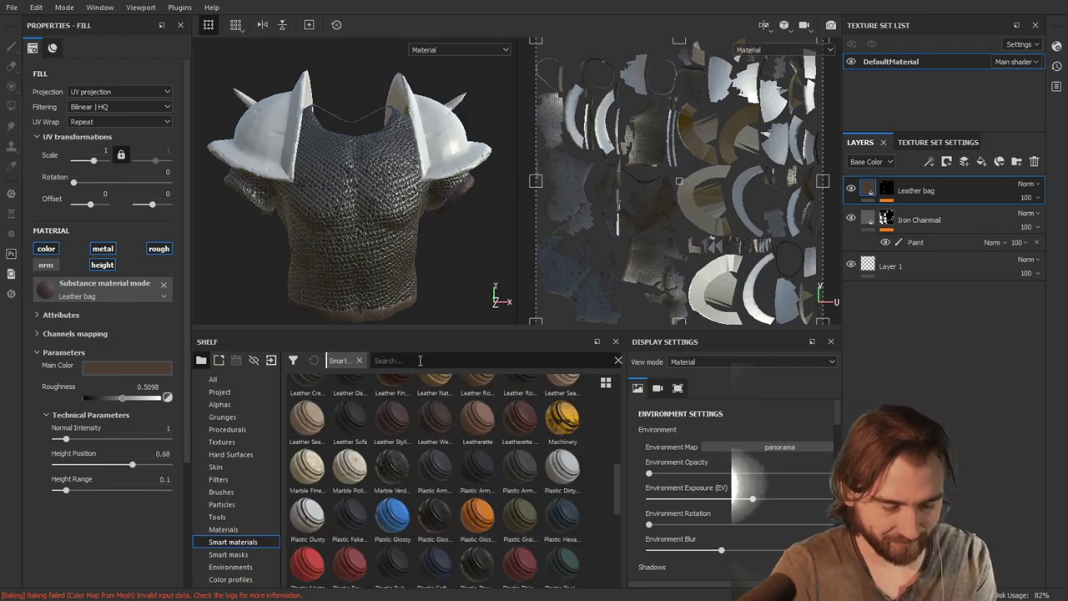
{"action": "type", "text": "dirt"}
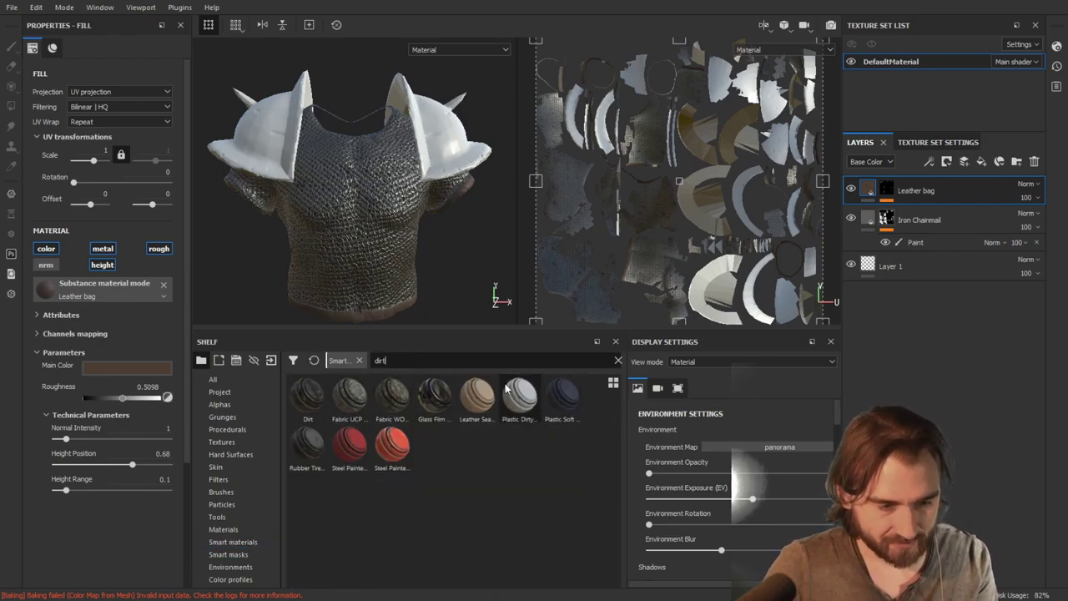
{"action": "left_click_drag", "start_coordinate": [307, 394], "coordinate": [925, 175]}
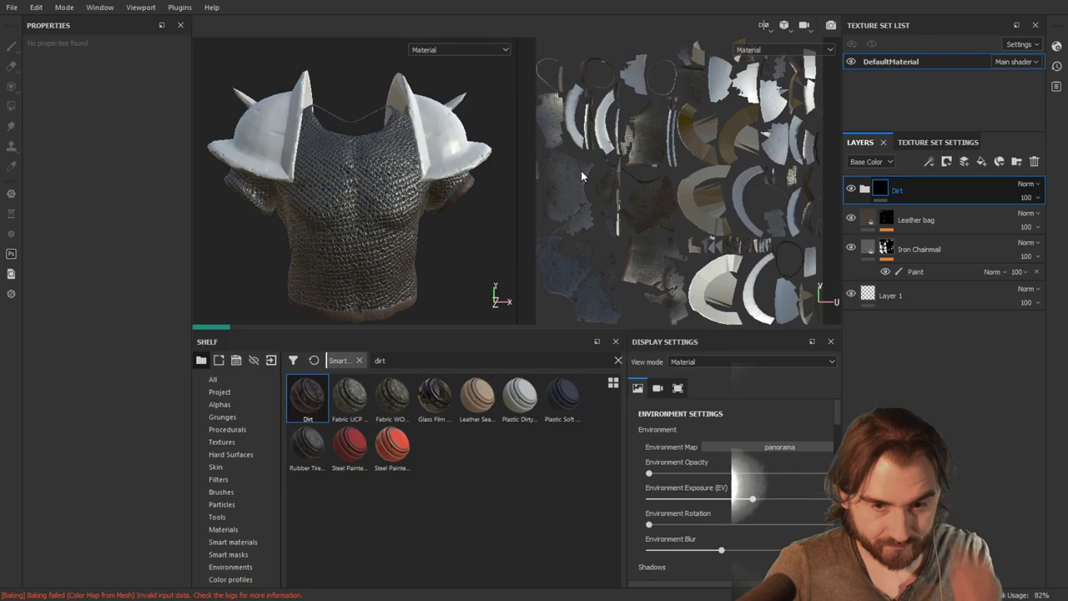
Examine the dirt over the armour, compare it with the Dirt group hidden and shown, and expand the group
{"action": "left_click_drag", "start_coordinate": [451, 225], "coordinate": [445, 279], "text": "alt"}
{"action": "middle_click_drag", "start_coordinate": [445, 278], "coordinate": [447, 199], "text": "alt"}
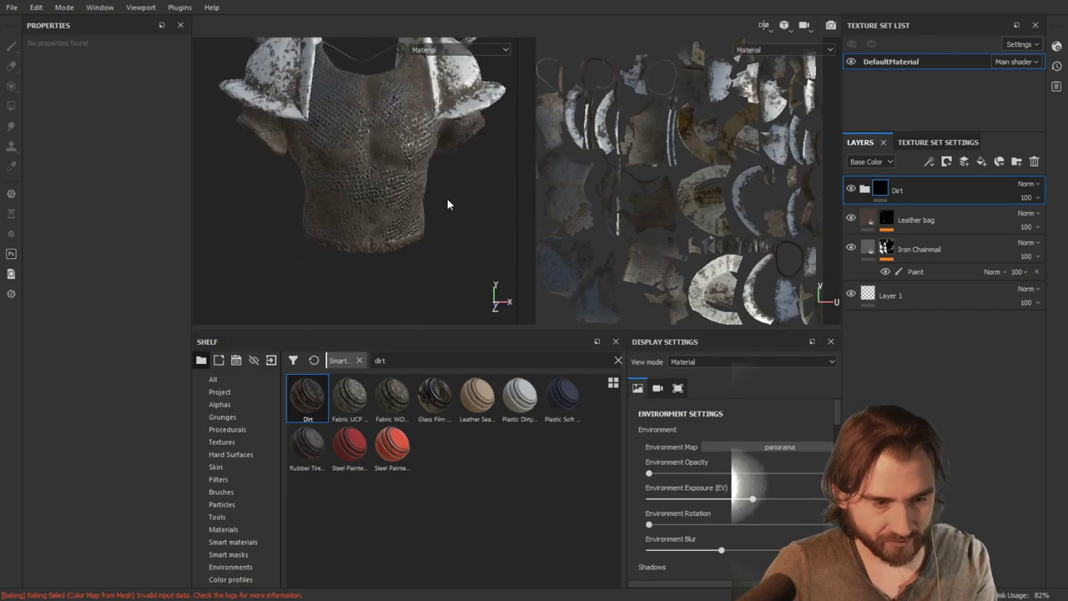
{"action": "left_click_drag", "start_coordinate": [447, 199], "coordinate": [431, 186], "text": "alt"}
{"action": "middle_click_drag", "start_coordinate": [446, 177], "coordinate": [449, 237], "text": "alt"}
{"action": "left_click_drag", "start_coordinate": [448, 237], "coordinate": [443, 195], "text": "alt"}
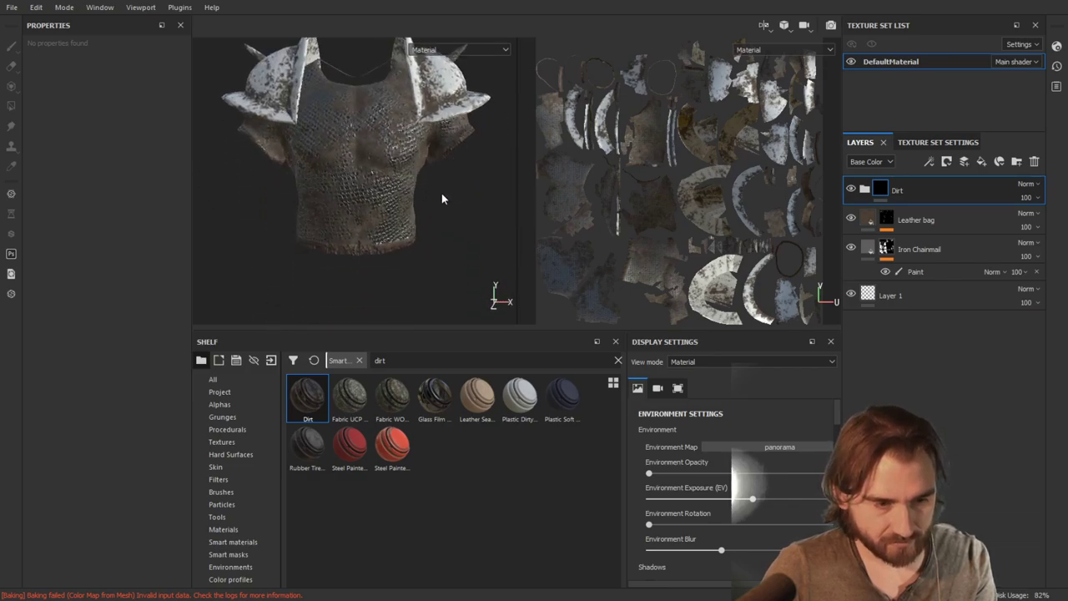
{"action": "left_click", "coordinate": [851, 190]}
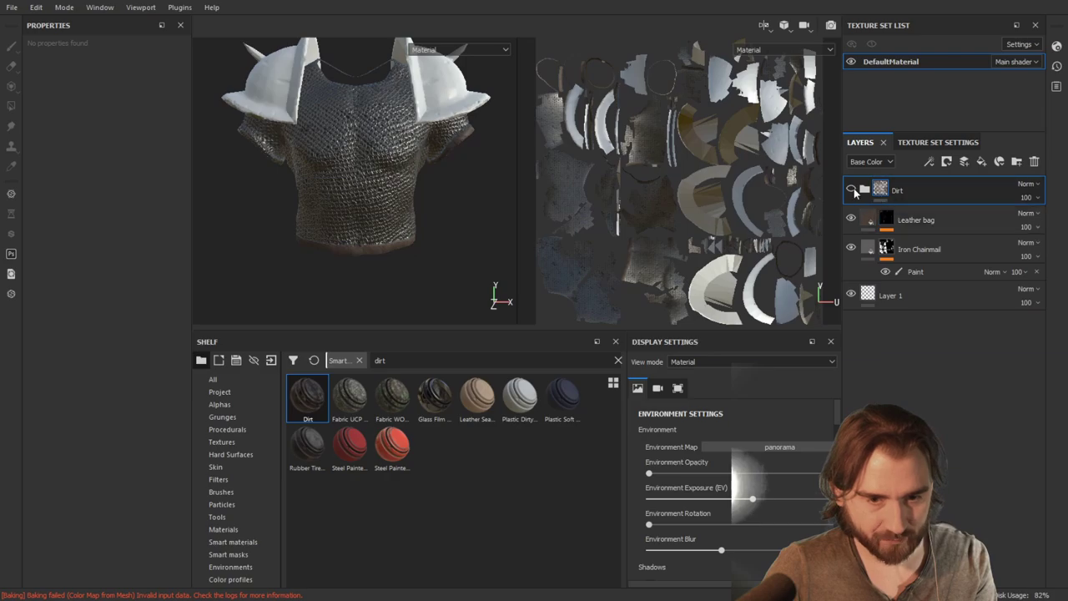
{"action": "left_click", "coordinate": [866, 190]}
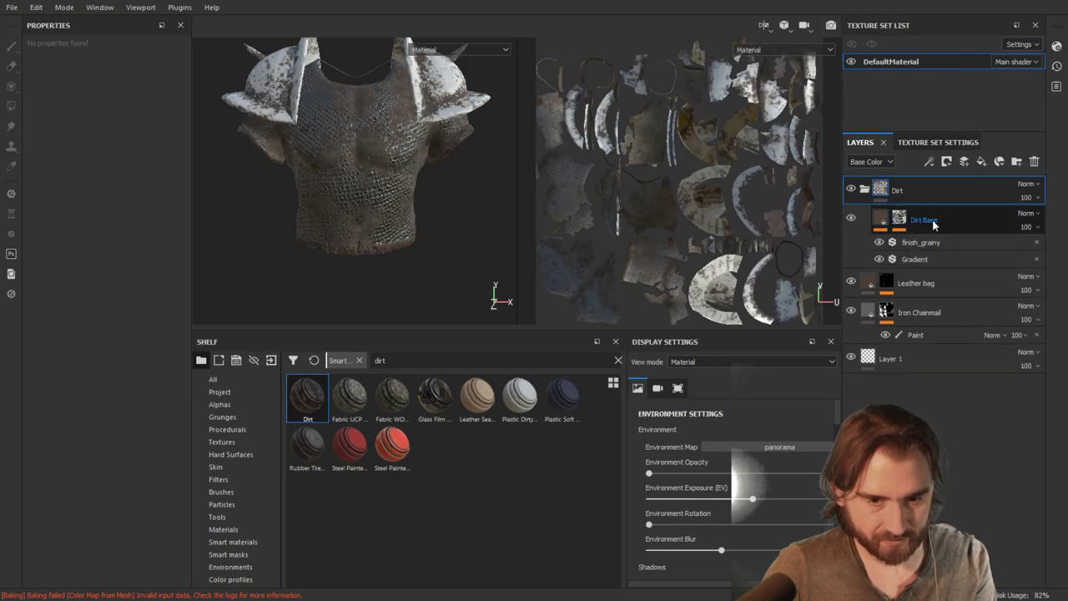
Review the Dirt Base fill and finish_grainy settings, and set the Gradient filter's Color 2 to a very dark brown
{"action": "left_click", "coordinate": [886, 224]}
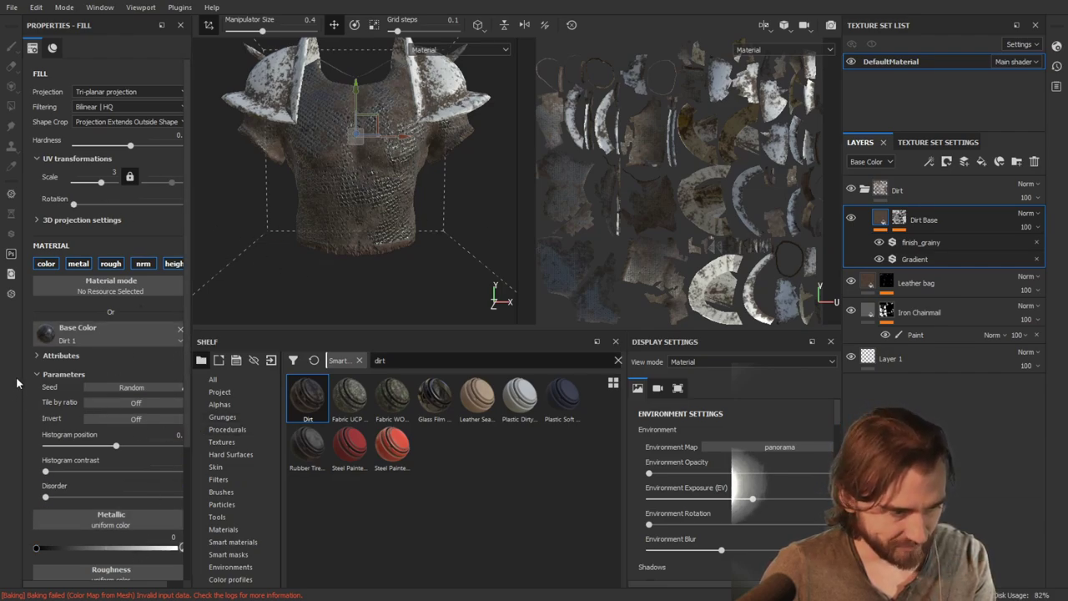
{"action": "scroll", "coordinate": [188, 392], "scroll_direction": "down", "scroll_amount": 3}
{"action": "scroll", "coordinate": [191, 476], "scroll_direction": "down", "scroll_amount": 1}
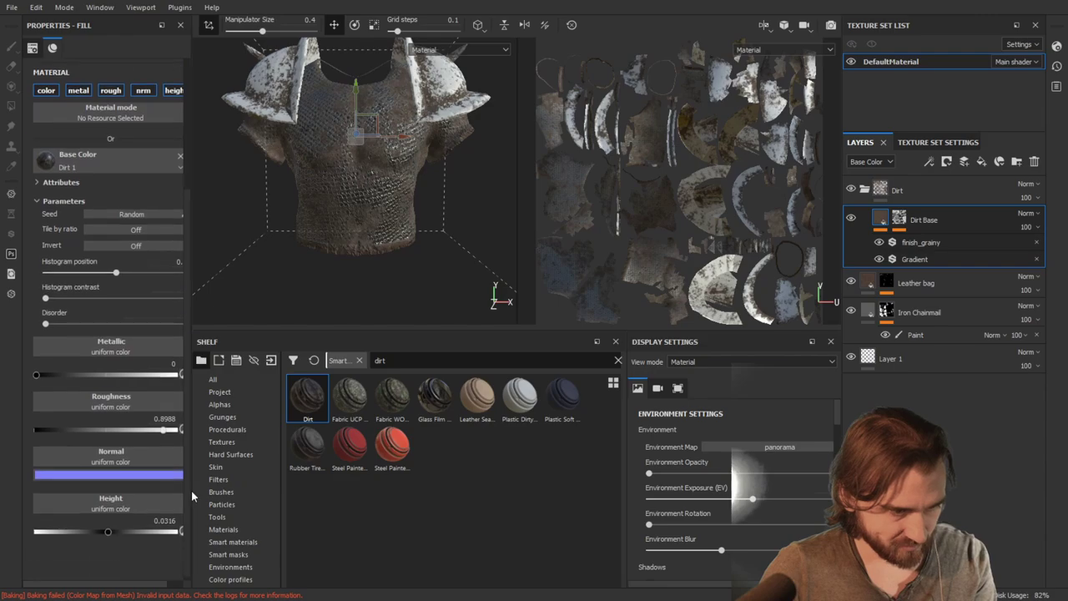
{"action": "scroll", "coordinate": [190, 452], "scroll_direction": "up", "scroll_amount": 4}
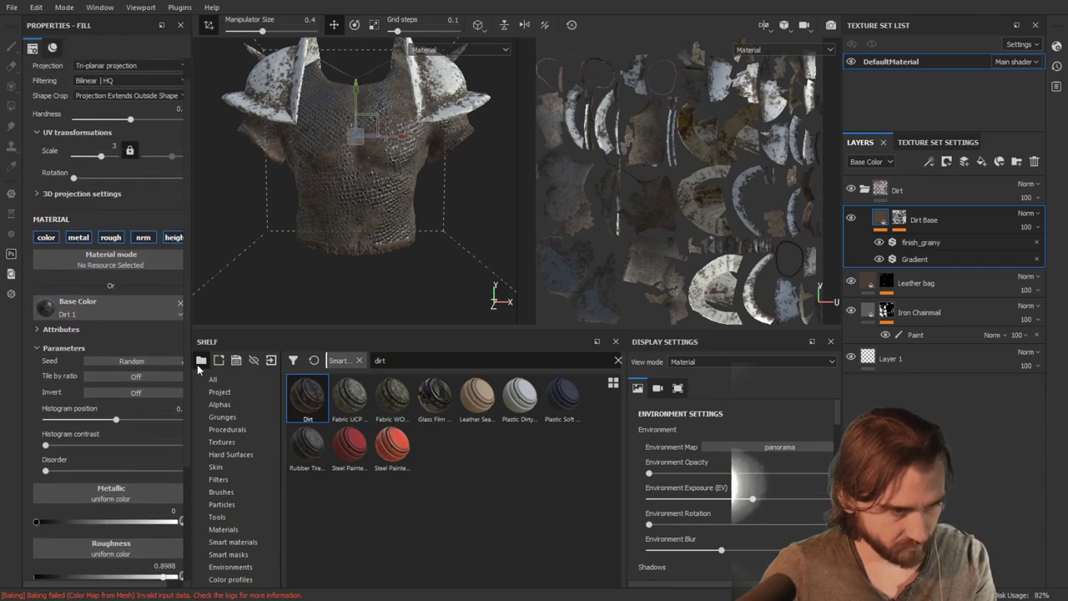
{"action": "left_click", "coordinate": [923, 249]}
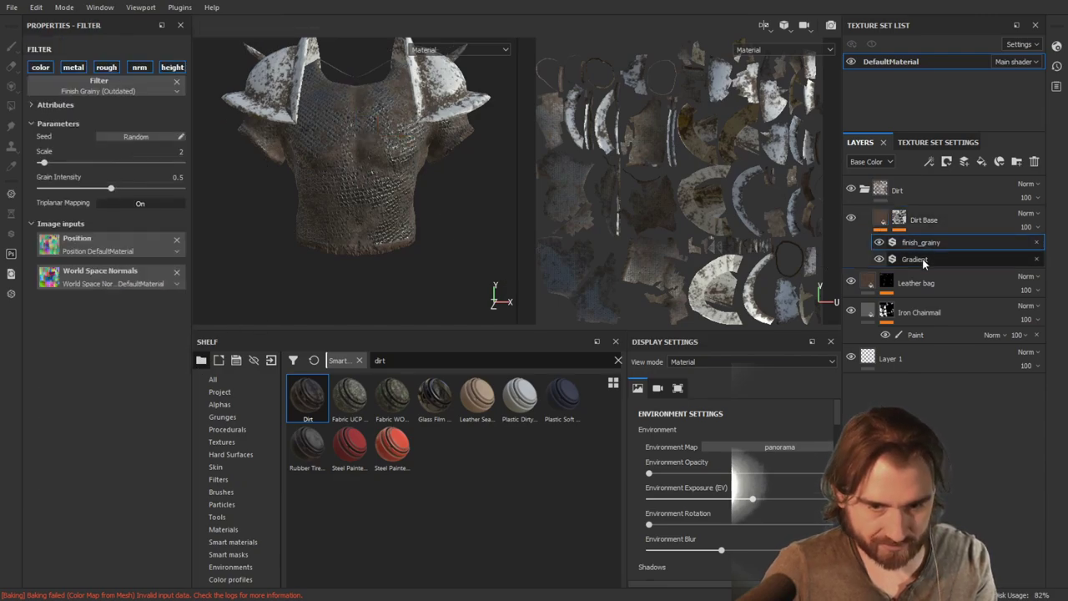
{"action": "left_click", "coordinate": [922, 261]}
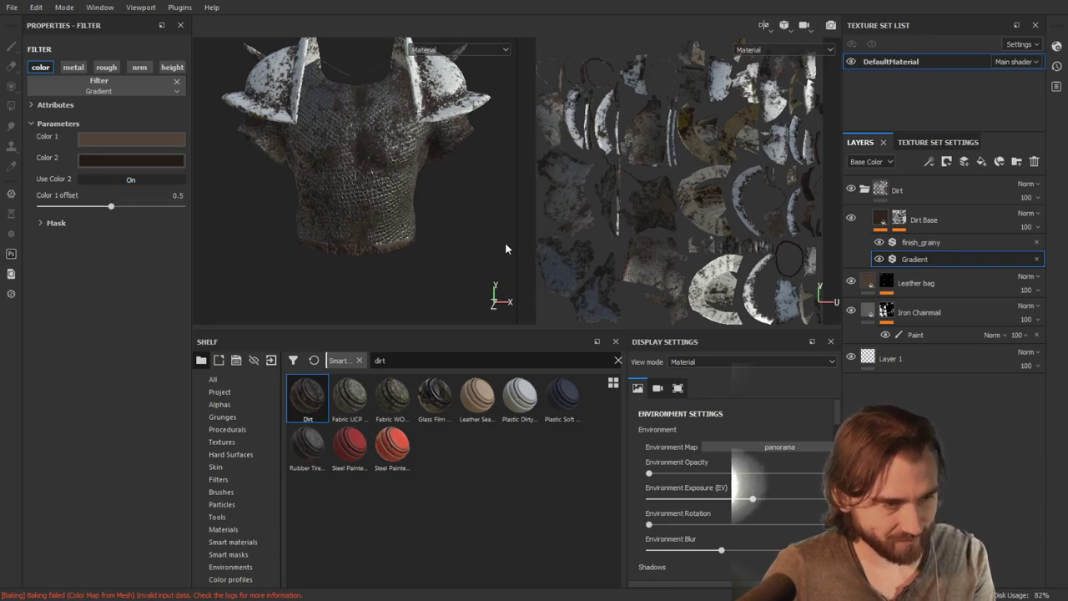
{"action": "mouse_move", "coordinate": [453, 222]}
{"action": "left_mouse_down", "text": "alt"}
{"action": "mouse_move", "coordinate": [501, 226]}
{"action": "mouse_move", "coordinate": [400, 226]}
{"action": "mouse_move", "coordinate": [455, 228]}
{"action": "left_mouse_up", "text": "alt"}
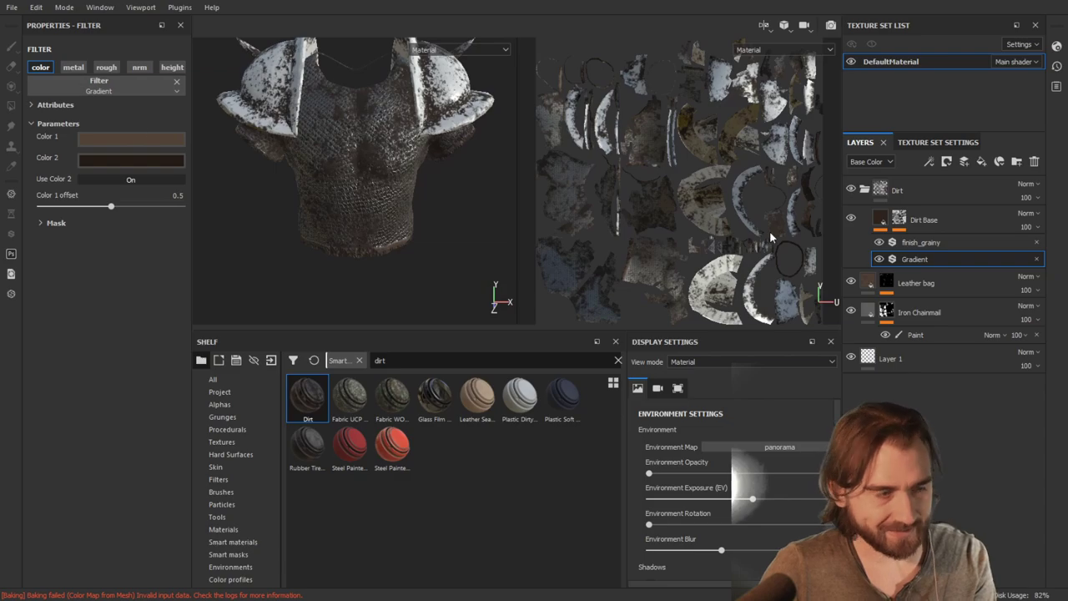
Hide the Dirt group and search the smart materials for "metal"
{"action": "left_click", "coordinate": [850, 217]}
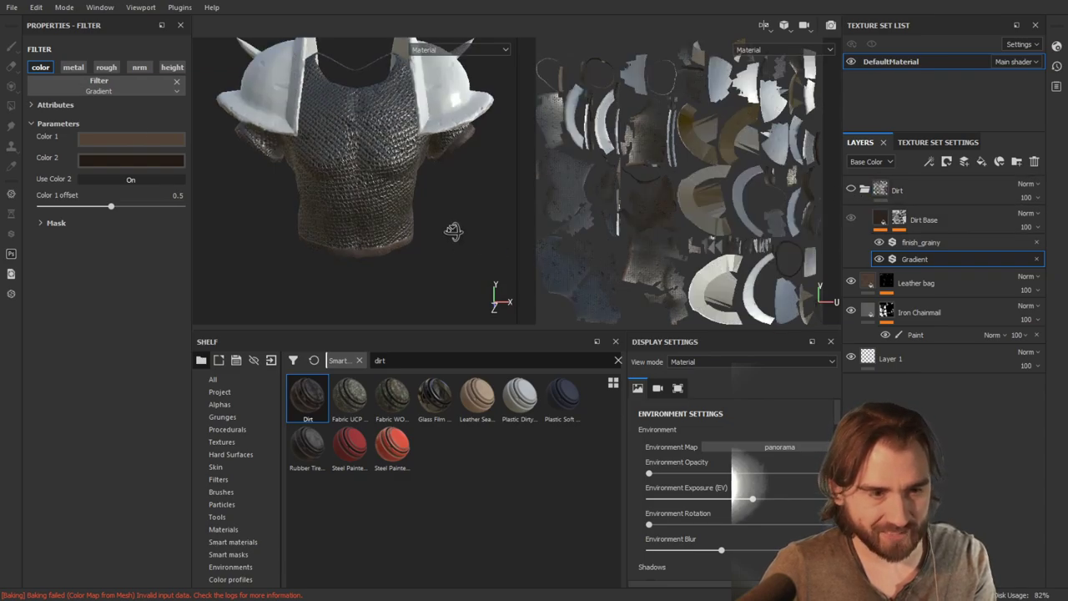
{"action": "scroll", "coordinate": [439, 214], "scroll_direction": "down", "scroll_amount": 3}
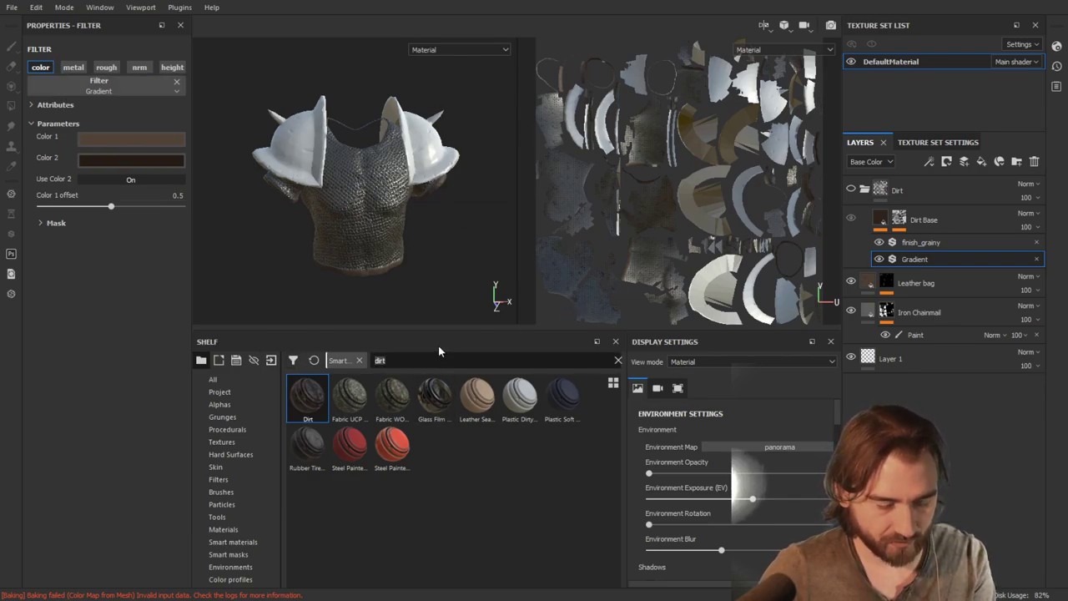
{"action": "type", "text": "metal"}
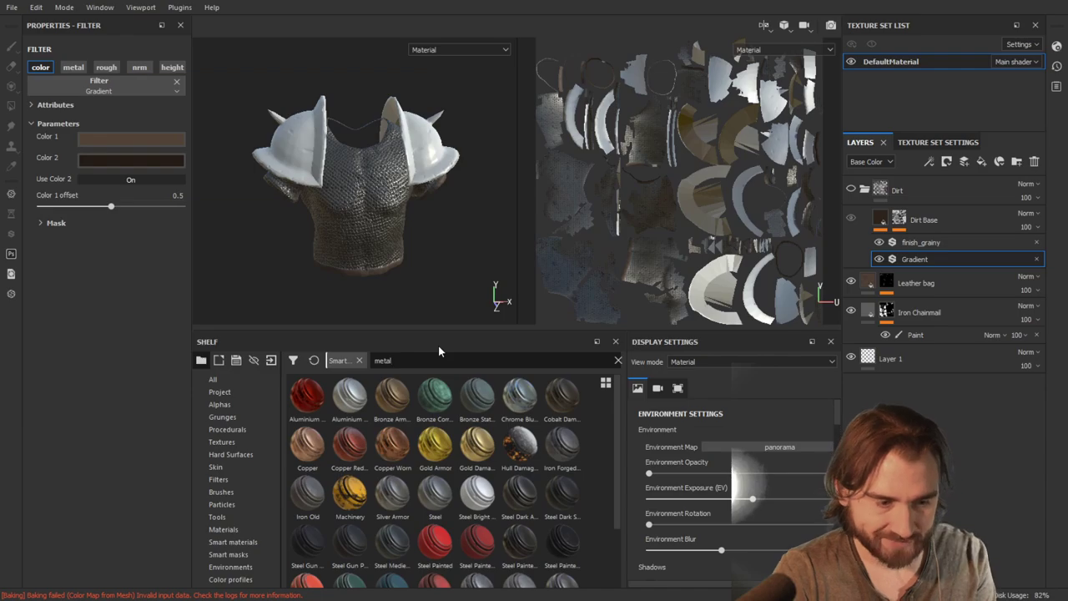
Search the smart materials for "steel" and add Steel Ruined above the Dirt group
{"action": "left_click_drag", "start_coordinate": [616, 418], "coordinate": [613, 501]}
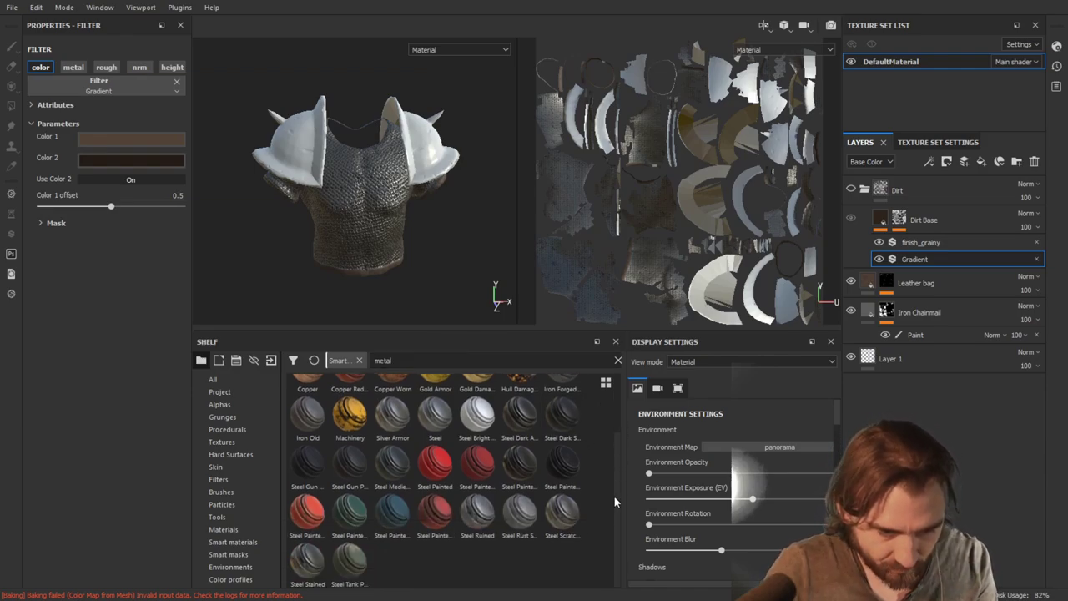
{"action": "left_click_drag", "start_coordinate": [410, 360], "coordinate": [309, 345]}
{"action": "type", "text": "steel"}
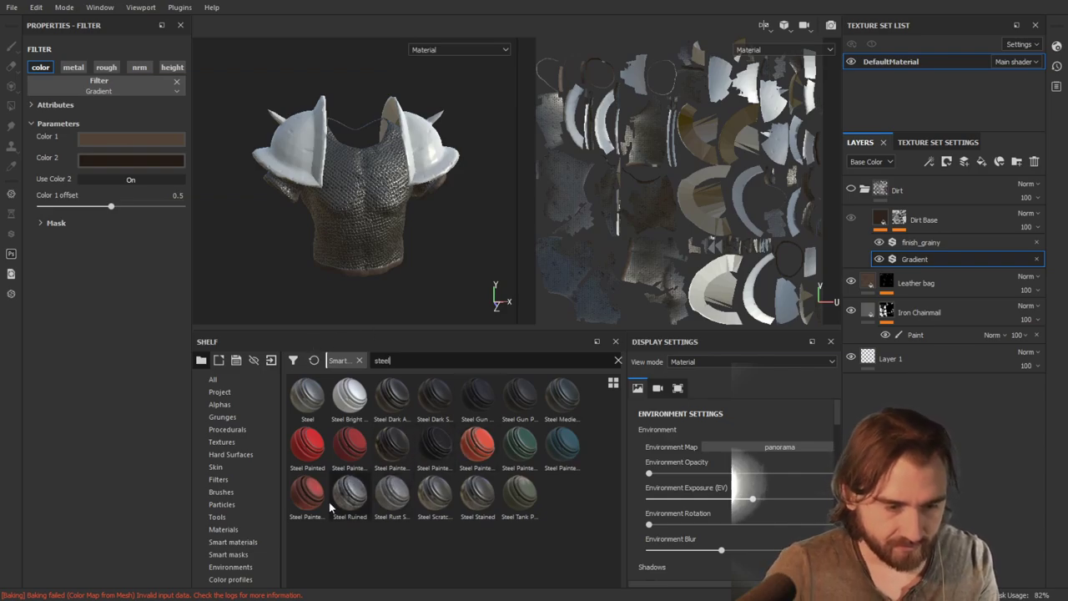
{"action": "left_click_drag", "start_coordinate": [334, 499], "coordinate": [796, 241]}
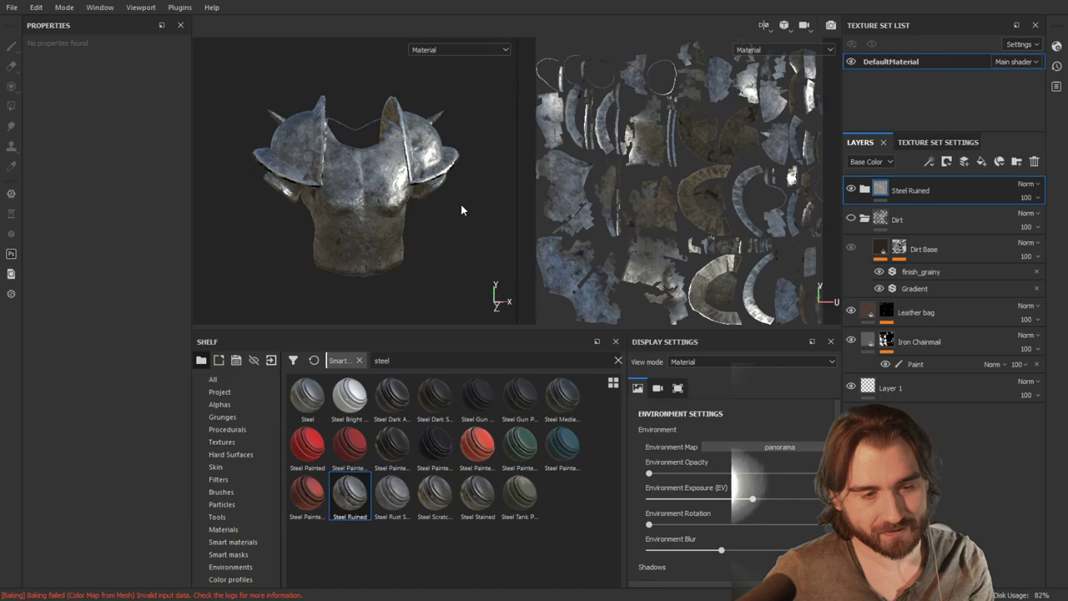
Add a black mask to Steel Ruined and reveal it on both shoulder pauldrons with mesh fill
{"action": "left_click", "coordinate": [946, 162]}
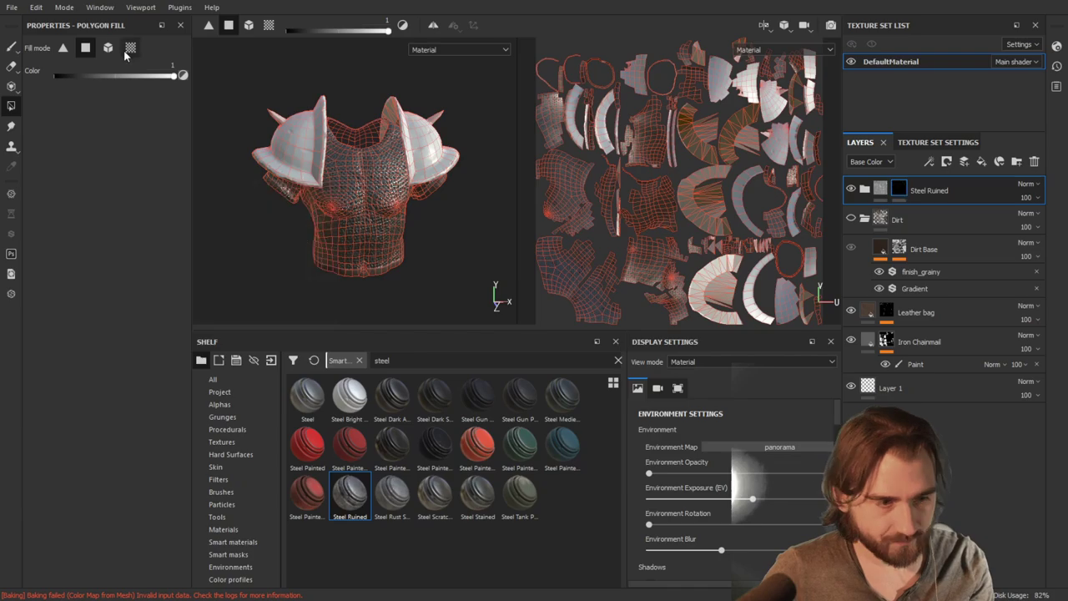
{"action": "left_click", "coordinate": [248, 24]}
{"action": "left_click", "coordinate": [313, 158]}
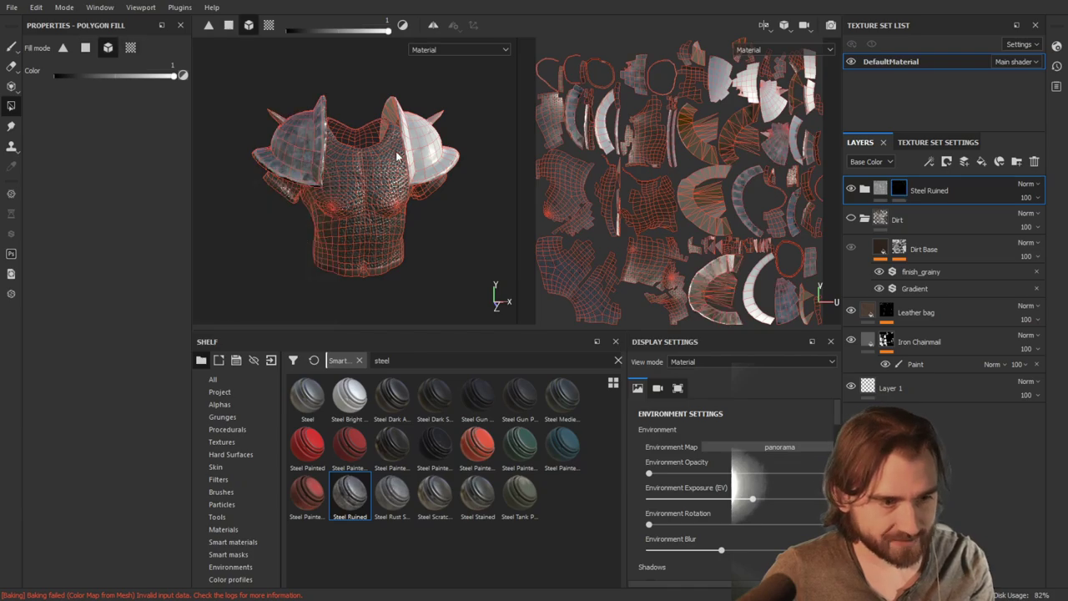
{"action": "left_click", "coordinate": [436, 155]}
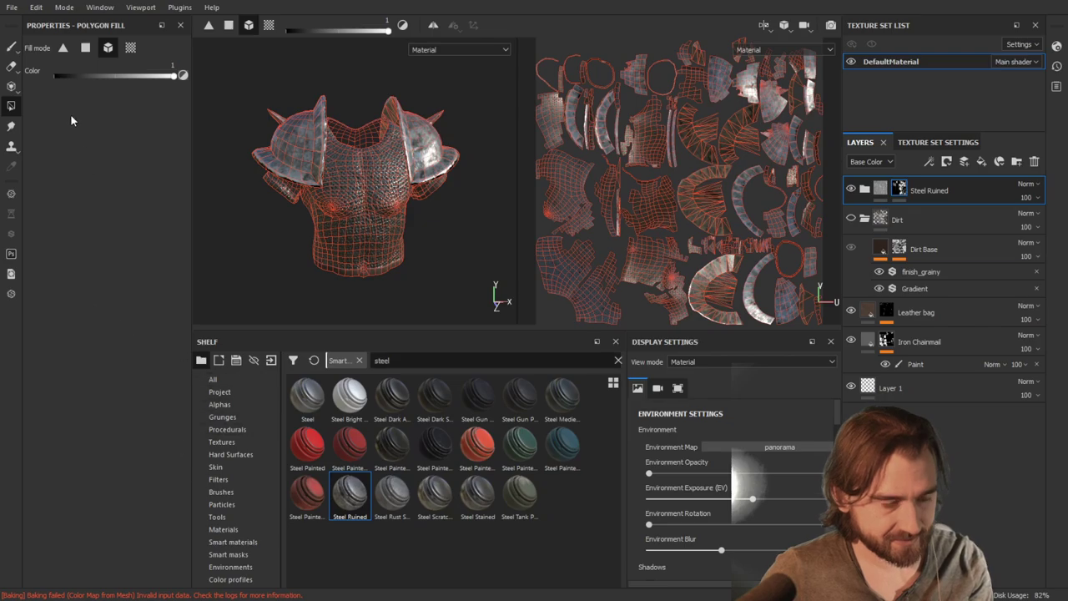
{"action": "left_click", "coordinate": [880, 189]}
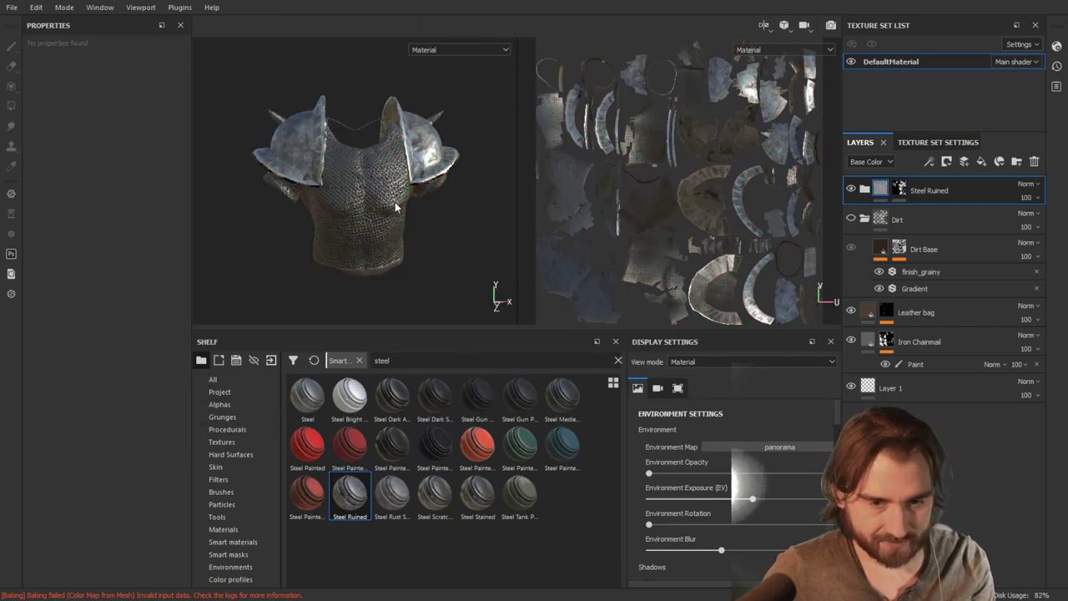
Add the Steel Painted Worn smart material above Steel Ruined and give it a black mask
{"action": "mouse_move", "coordinate": [361, 226]}
{"action": "left_mouse_down", "text": "alt"}
{"action": "mouse_move", "coordinate": [509, 234]}
{"action": "mouse_move", "coordinate": [559, 255]}
{"action": "mouse_move", "coordinate": [252, 210]}
{"action": "mouse_move", "coordinate": [176, 234]}
{"action": "mouse_move", "coordinate": [252, 230]}
{"action": "mouse_move", "coordinate": [186, 242]}
{"action": "mouse_move", "coordinate": [220, 188]}
{"action": "mouse_move", "coordinate": [375, 226]}
{"action": "left_mouse_up", "text": "alt"}
{"action": "mouse_move", "coordinate": [374, 226]}
{"action": "middle_mouse_down", "text": "alt"}
{"action": "mouse_move", "coordinate": [424, 242]}
{"action": "mouse_move", "coordinate": [381, 243]}
{"action": "middle_mouse_up", "text": "alt"}
{"action": "scroll", "coordinate": [424, 242], "scroll_direction": "up", "scroll_amount": 3}
{"action": "left_click_drag", "start_coordinate": [380, 243], "coordinate": [366, 185], "text": "alt"}
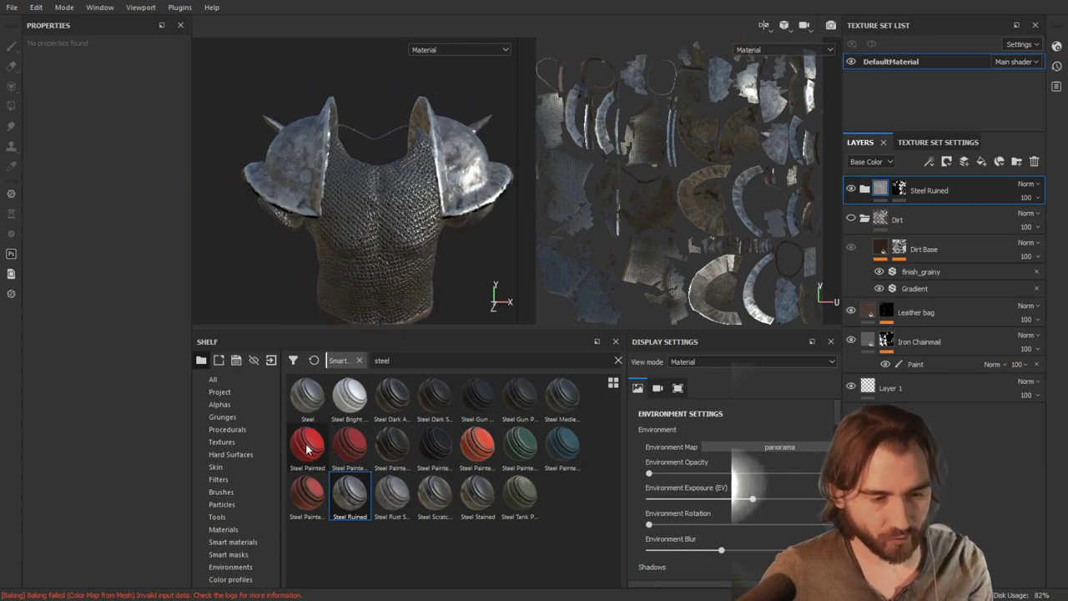
{"action": "mouse_move", "coordinate": [307, 444]}
{"action": "left_mouse_down"}
{"action": "mouse_move", "coordinate": [403, 413]}
{"action": "mouse_move", "coordinate": [324, 450]}
{"action": "mouse_move", "coordinate": [639, 316]}
{"action": "mouse_move", "coordinate": [615, 341]}
{"action": "mouse_move", "coordinate": [335, 453]}
{"action": "left_mouse_up"}
{"action": "left_click", "coordinate": [312, 502]}
{"action": "mouse_move", "coordinate": [313, 502]}
{"action": "left_mouse_down"}
{"action": "mouse_move", "coordinate": [913, 208]}
{"action": "mouse_move", "coordinate": [935, 184]}
{"action": "left_mouse_up"}
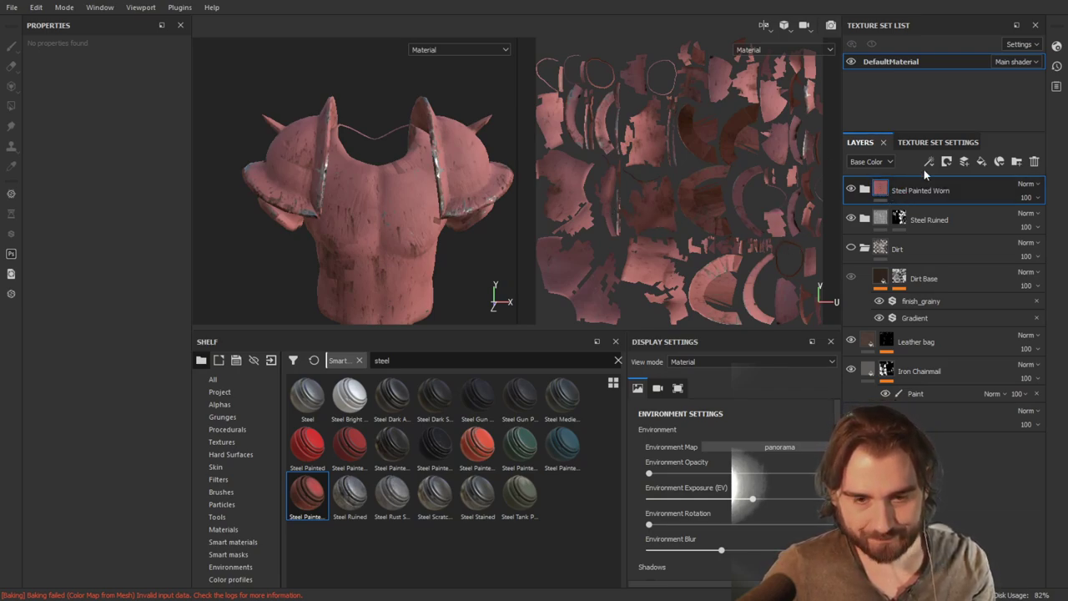
{"action": "left_click", "coordinate": [994, 205]}
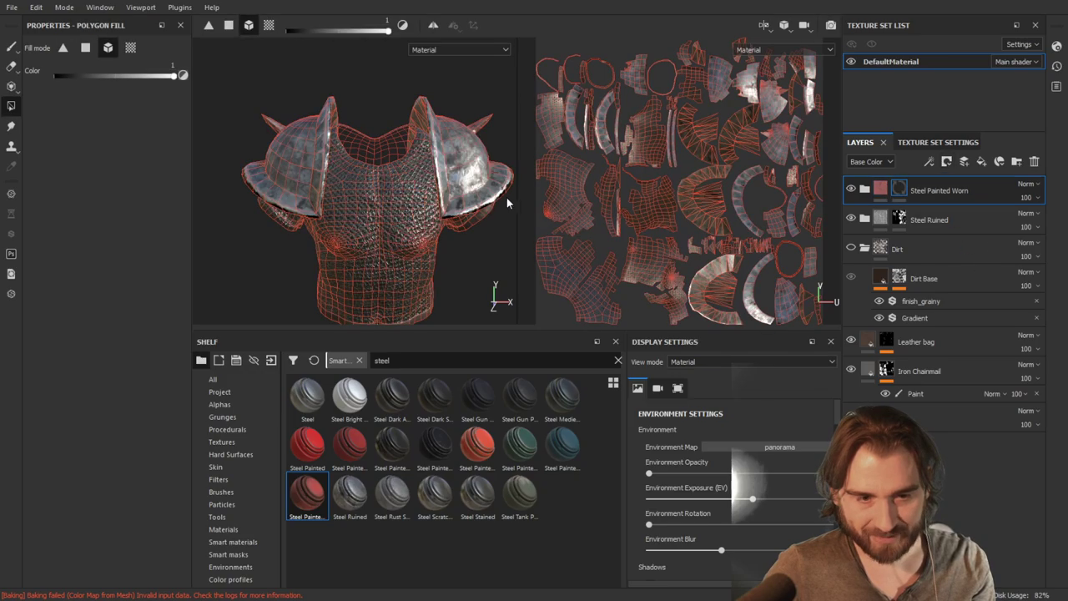
Try to reveal Steel Painted Worn on one pauldron by filling individual quads in its mask, and undo the fills
{"action": "left_click_drag", "start_coordinate": [293, 94], "coordinate": [406, 116], "text": "alt"}
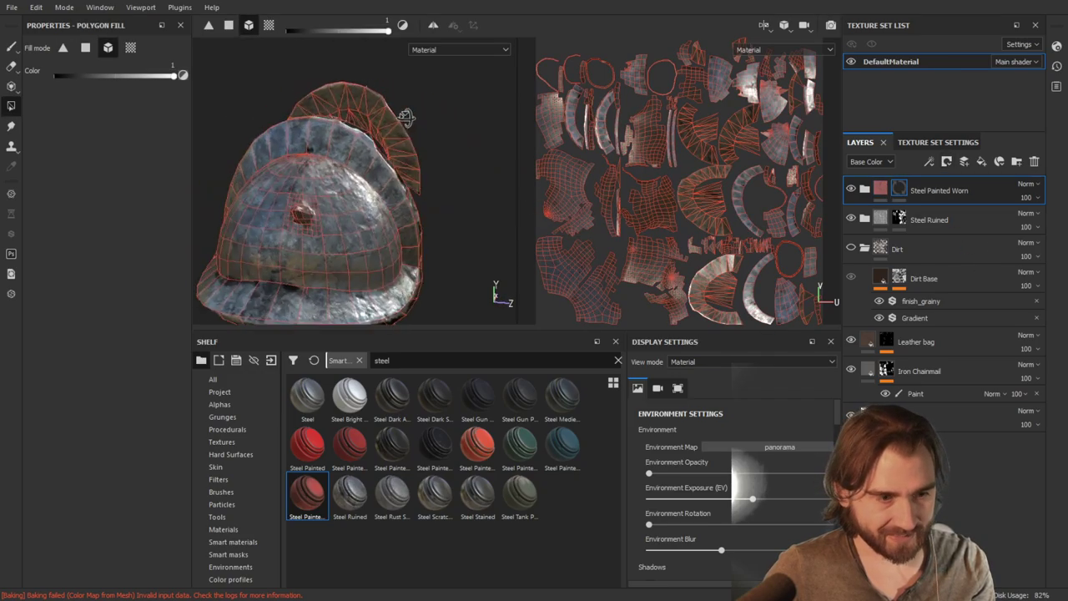
{"action": "left_click_drag", "start_coordinate": [406, 161], "coordinate": [312, 159], "text": "alt"}
{"action": "middle_click_drag", "start_coordinate": [312, 159], "coordinate": [382, 190], "text": "alt"}
{"action": "left_click_drag", "start_coordinate": [381, 191], "coordinate": [362, 167], "text": "alt"}
{"action": "mouse_move", "coordinate": [363, 167]}
{"action": "middle_mouse_down", "text": "alt"}
{"action": "mouse_move", "coordinate": [359, 153]}
{"action": "mouse_move", "coordinate": [375, 156]}
{"action": "middle_mouse_up", "text": "alt"}
{"action": "left_click", "coordinate": [84, 47]}
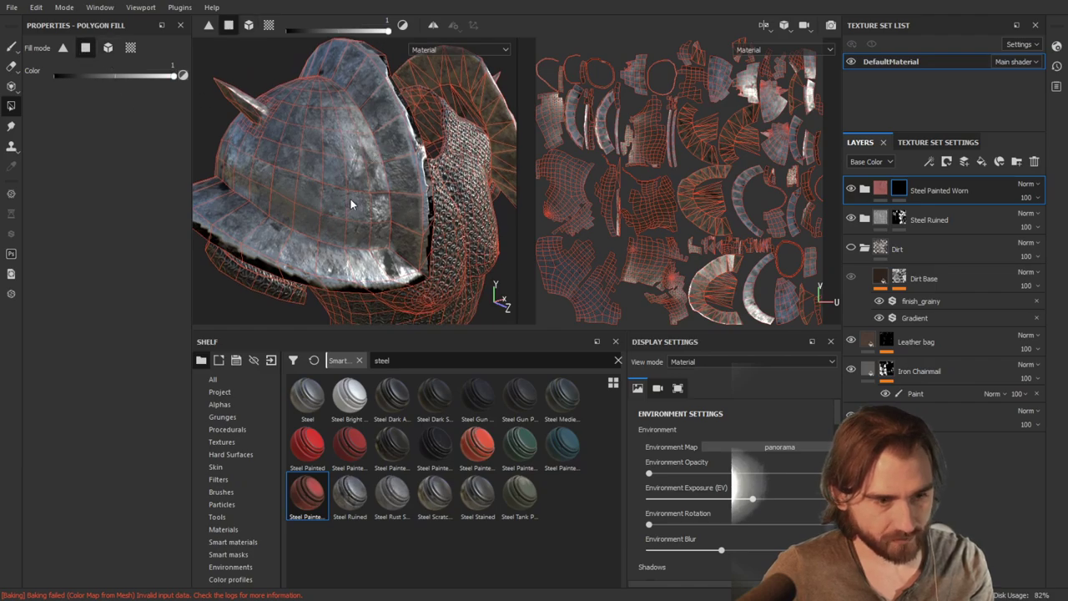
{"action": "left_click", "coordinate": [307, 170]}
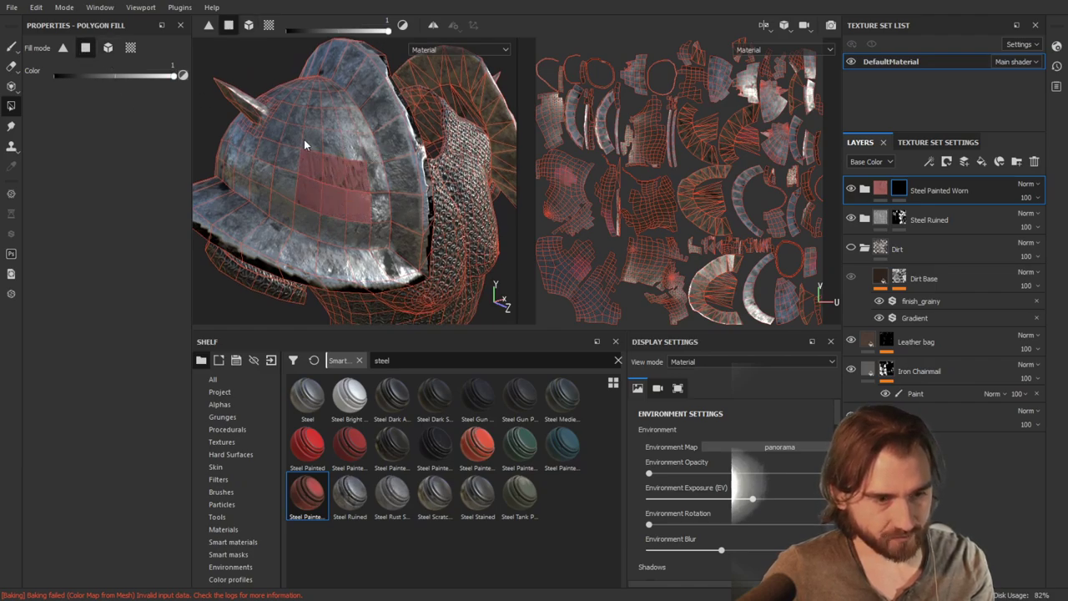
{"action": "mouse_move", "coordinate": [315, 107]}
{"action": "left_mouse_down"}
{"action": "mouse_move", "coordinate": [311, 90]}
{"action": "mouse_move", "coordinate": [267, 170]}
{"action": "left_mouse_up"}
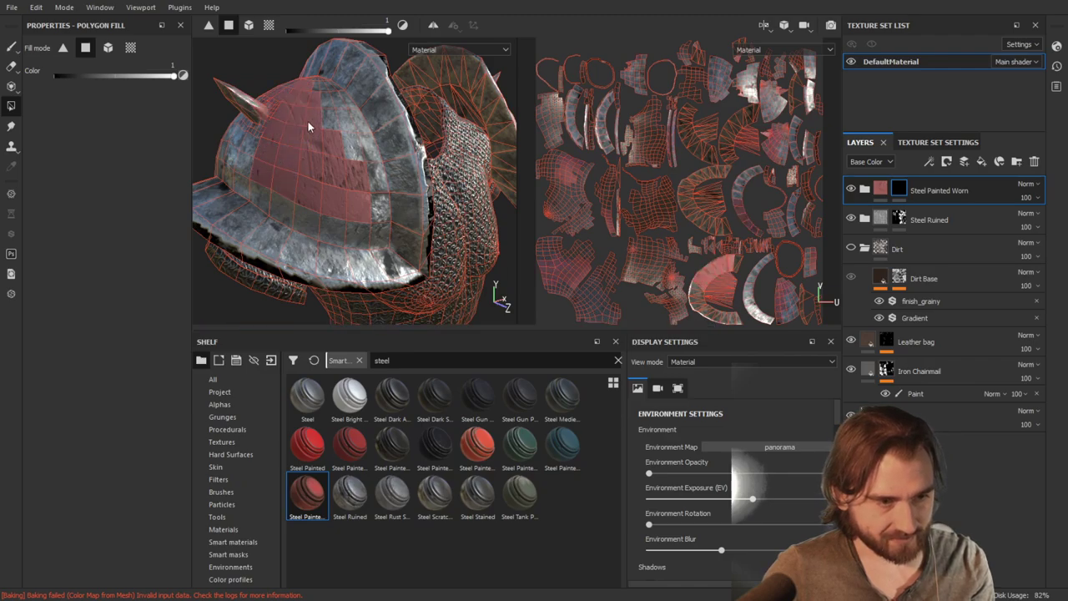
{"action": "left_click_drag", "start_coordinate": [311, 100], "coordinate": [306, 133], "text": "alt"}
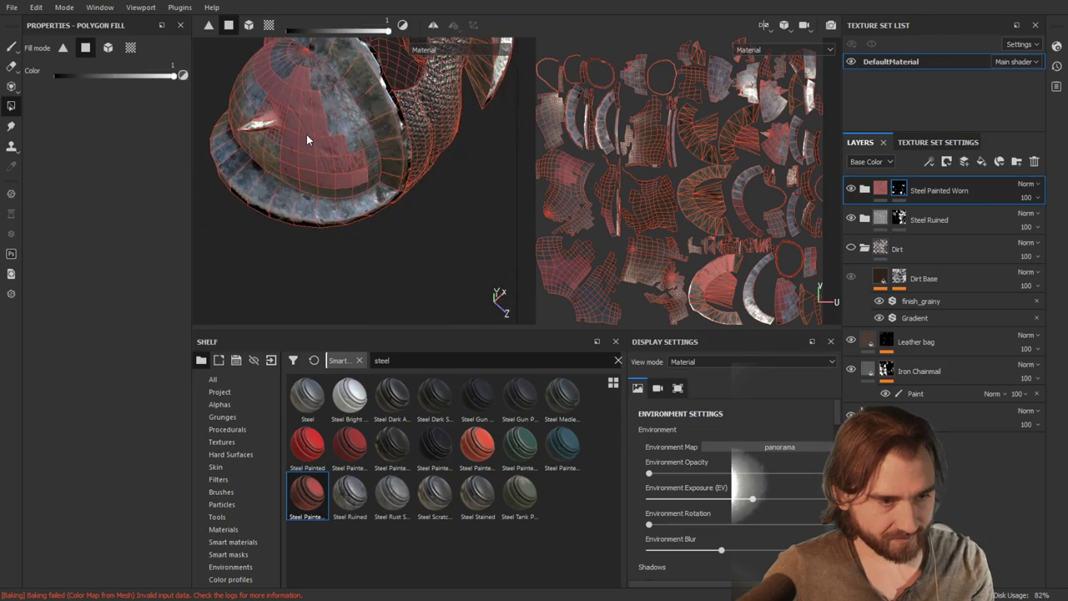
{"action": "left_click", "coordinate": [306, 131]}
{"action": "key", "text": "ctrl+z"}
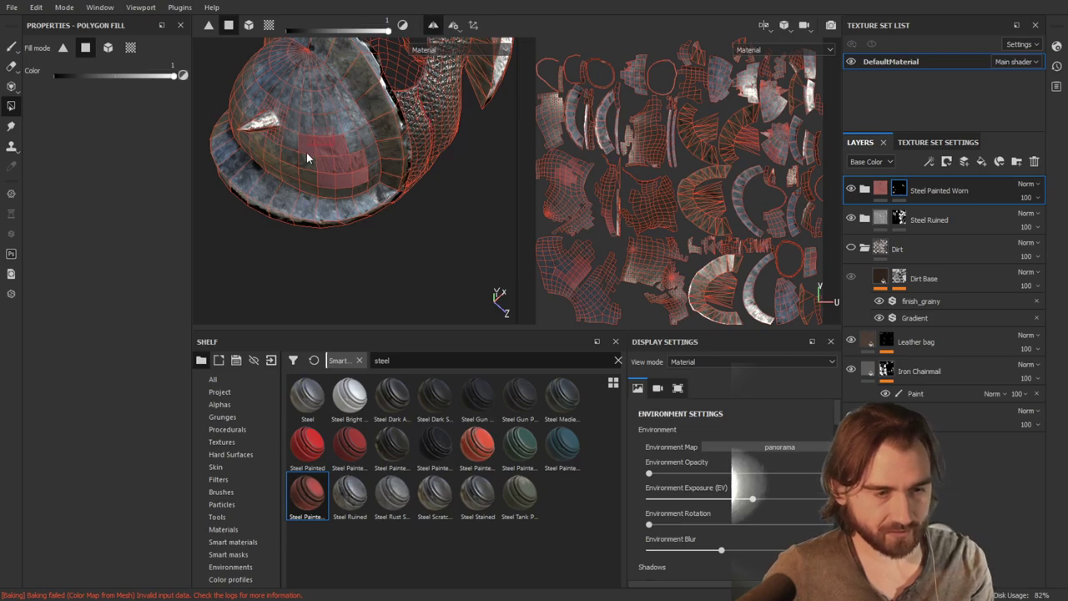
Try filling quads on both pauldrons in the Steel Painted Worn mask with symmetry enabled, and undo the fills
{"action": "left_click_drag", "start_coordinate": [306, 153], "coordinate": [328, 113]}
{"action": "left_click_drag", "start_coordinate": [365, 165], "coordinate": [403, 157], "text": "alt"}
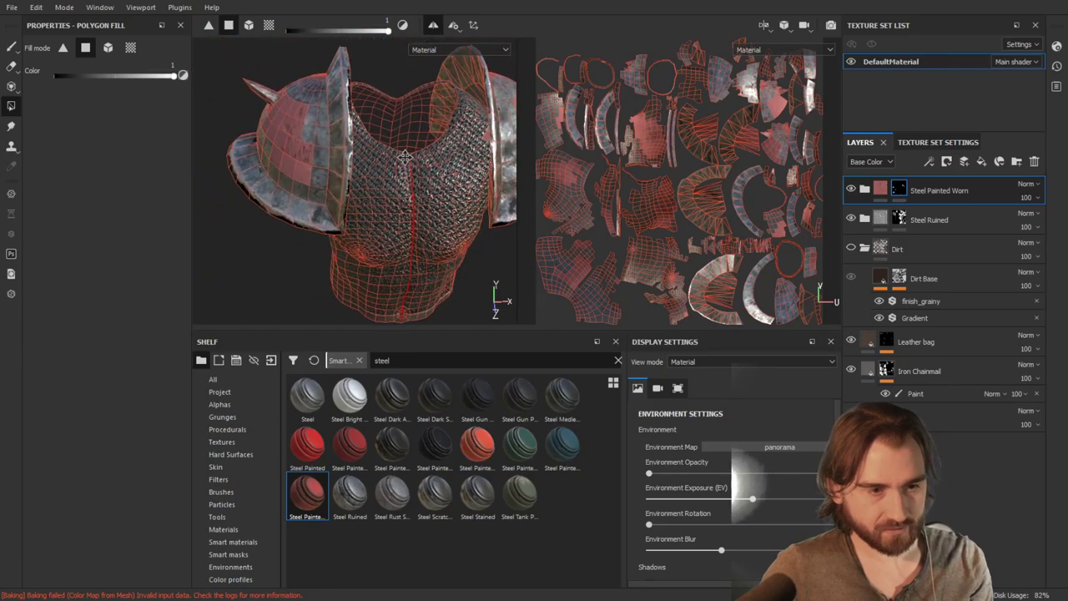
{"action": "left_click", "coordinate": [302, 133]}
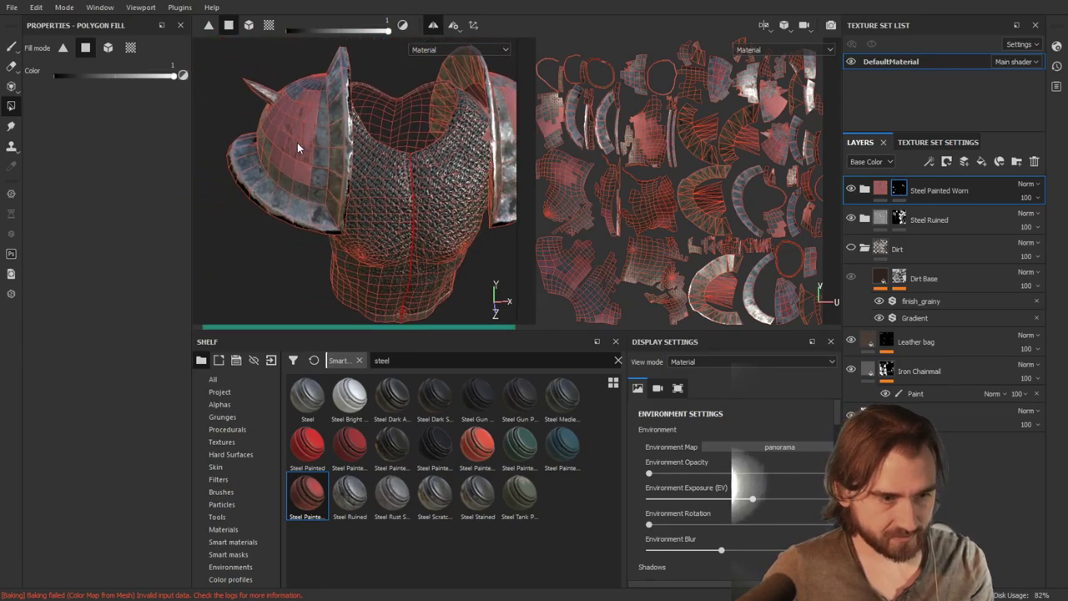
{"action": "left_click_drag", "start_coordinate": [286, 112], "coordinate": [304, 115], "text": "alt"}
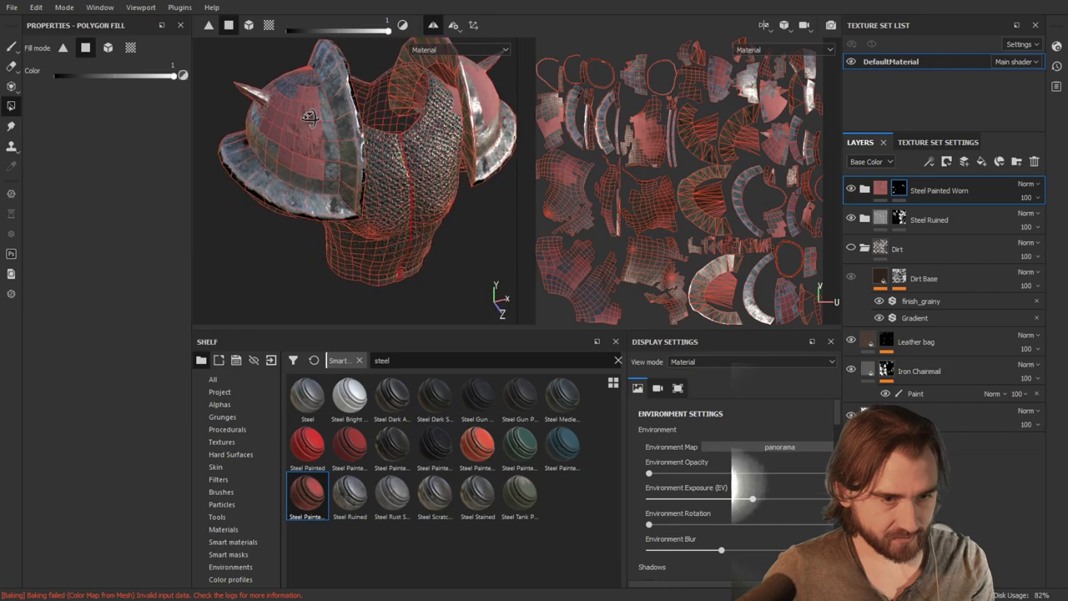
{"action": "key", "text": "ctrl+z"}
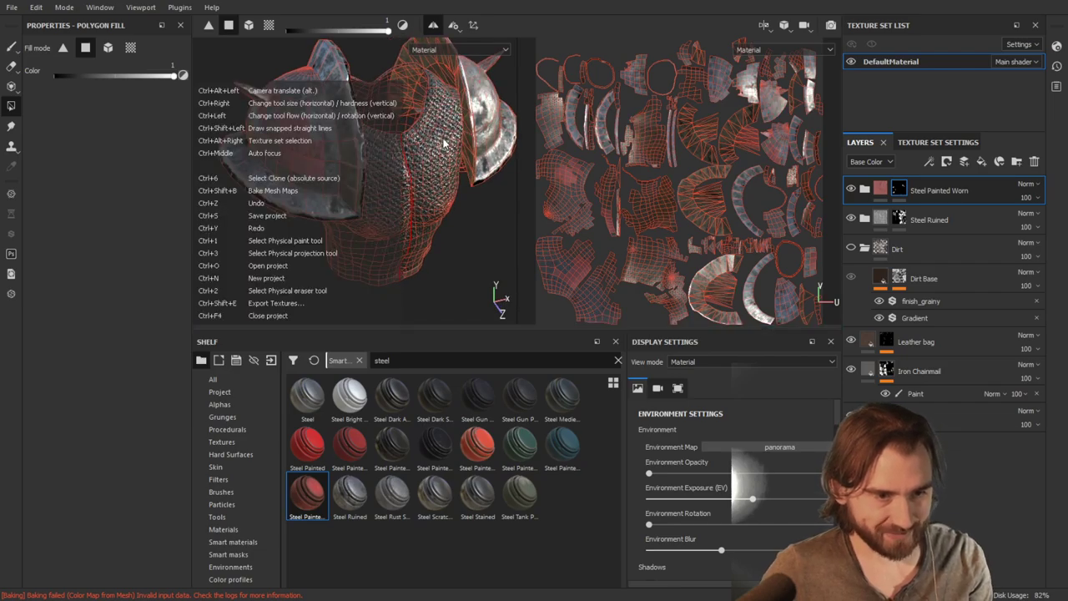
{"action": "left_click_drag", "start_coordinate": [257, 157], "coordinate": [301, 149], "text": "alt"}
Switch to the Paint tool, add a Paint effect to the Steel Painted Worn mask and review the brush's alpha settings
{"action": "key", "text": "1"}
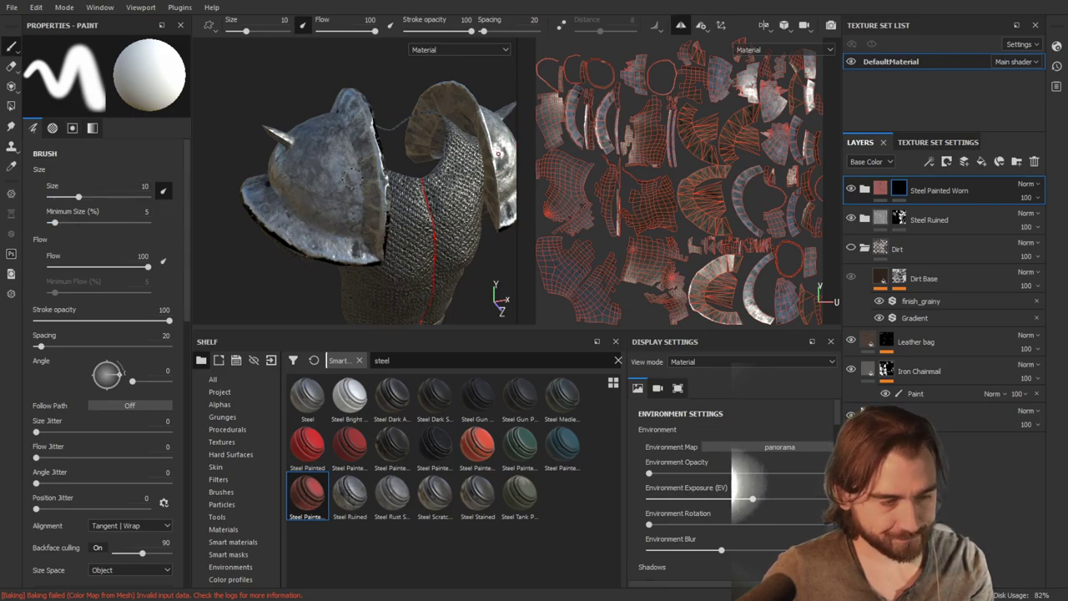
{"action": "left_click", "coordinate": [901, 192]}
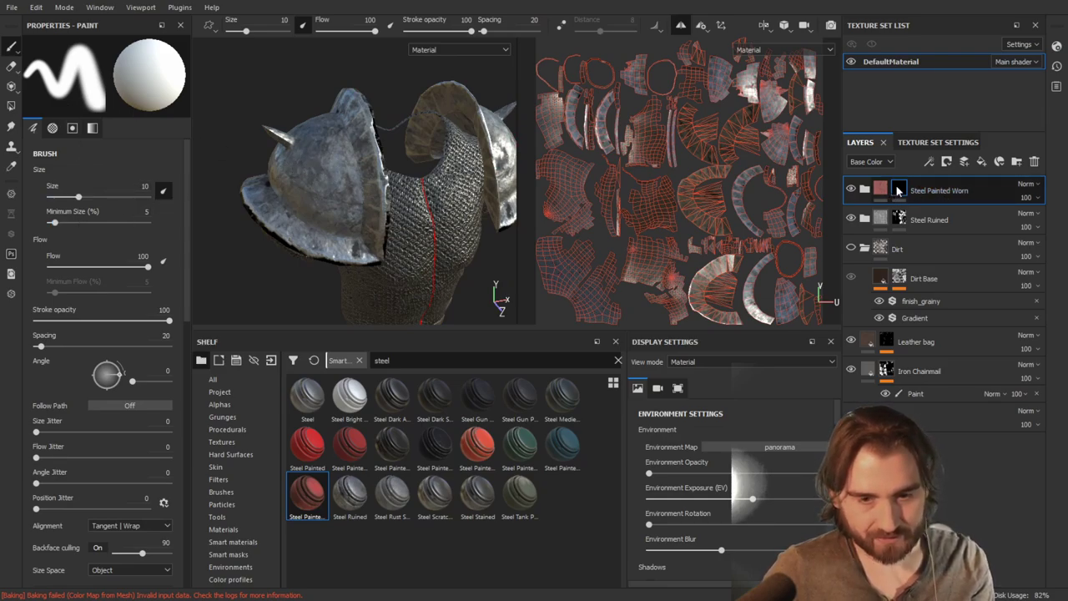
{"action": "left_click", "coordinate": [959, 445]}
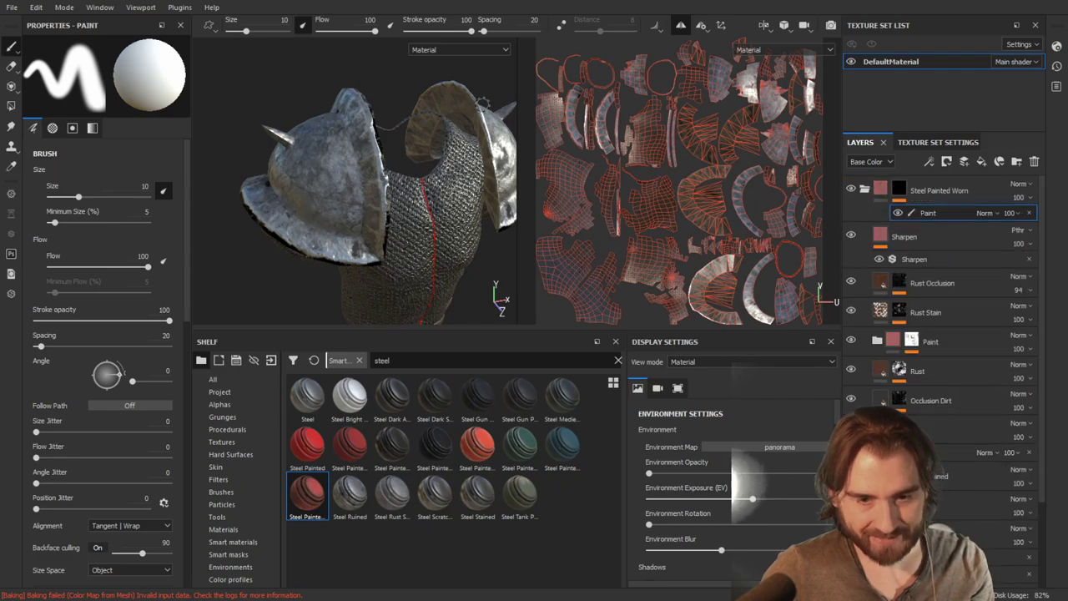
{"action": "scroll", "coordinate": [141, 232], "scroll_direction": "down", "scroll_amount": 5}
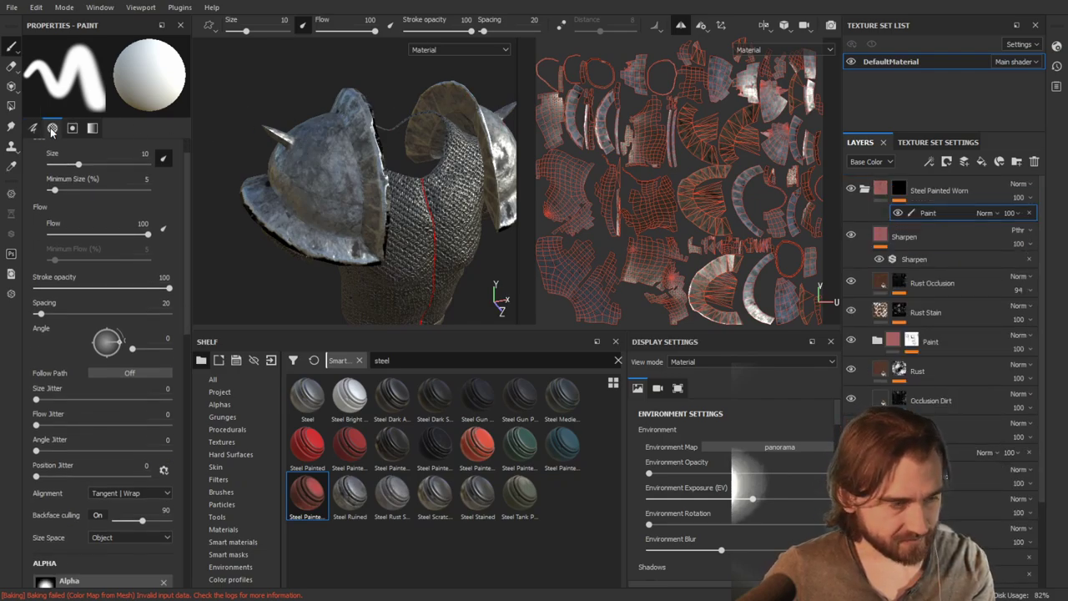
{"action": "scroll", "coordinate": [140, 232], "scroll_direction": "up", "scroll_amount": 5}
{"action": "scroll", "coordinate": [173, 281], "scroll_direction": "down", "scroll_amount": 5}
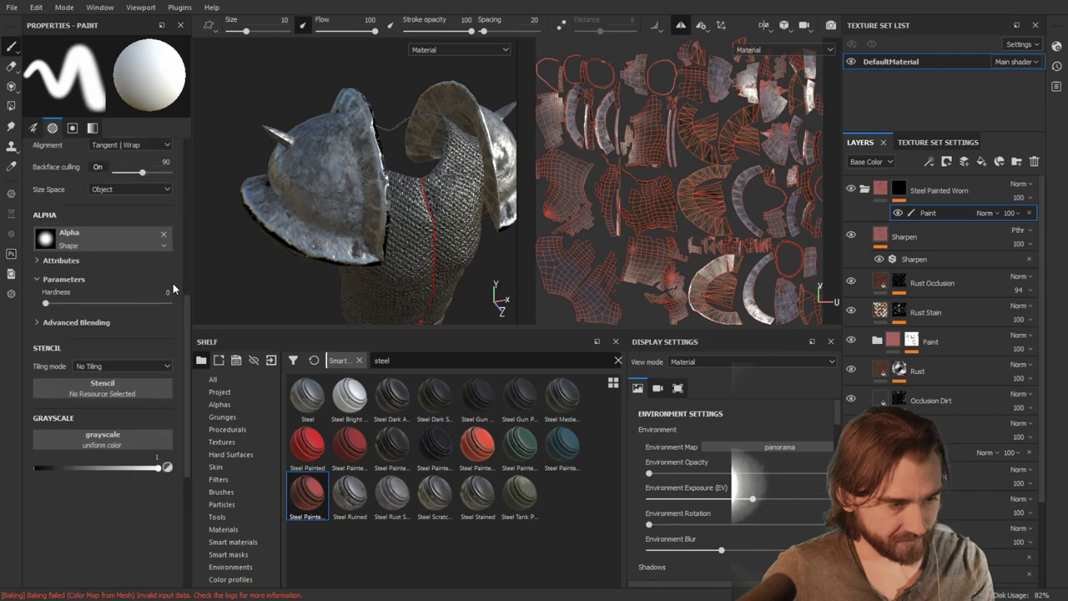
{"action": "scroll", "coordinate": [172, 283], "scroll_direction": "up", "scroll_amount": 2}
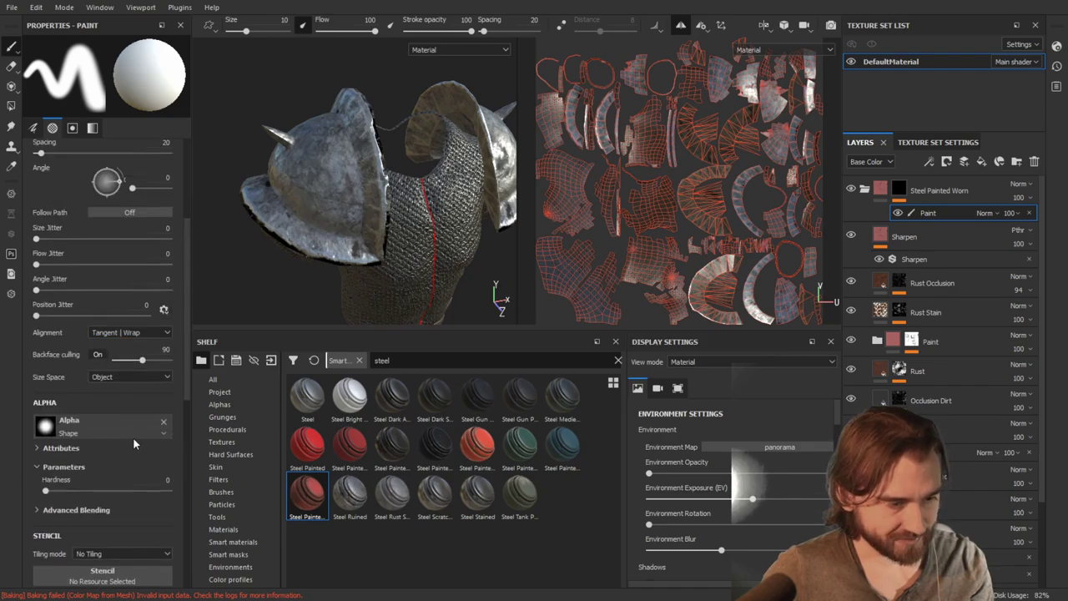
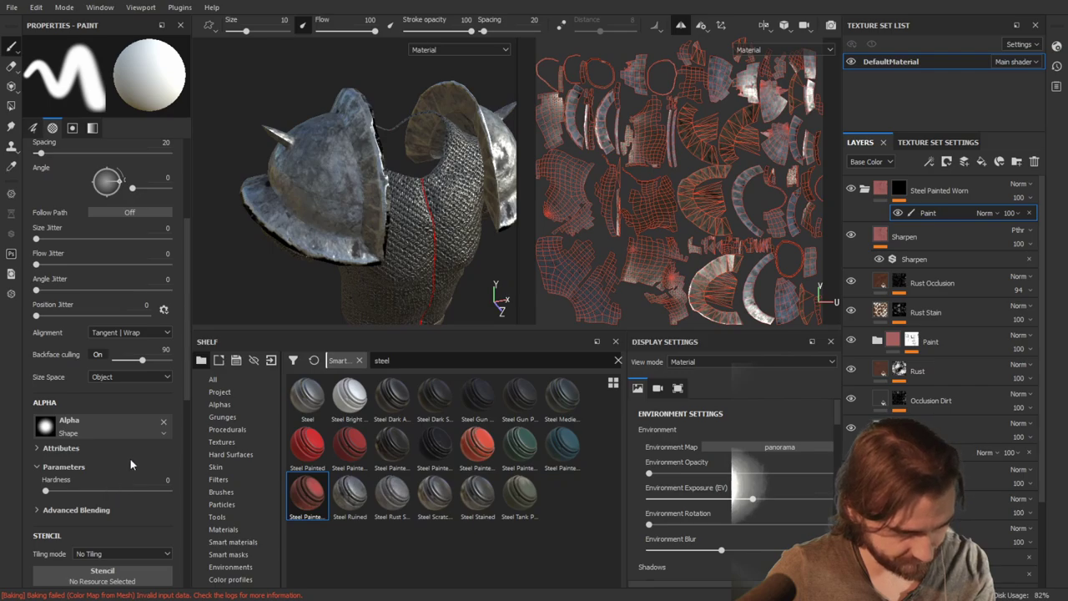
Configure the brush with the Brush Paint Diagonal Grungy alpha, size 22.58, size jitter 22 and angle jitter 77
{"action": "key", "text": "ctrl+z"}
{"action": "left_click_drag", "start_coordinate": [331, 163], "coordinate": [318, 181]}
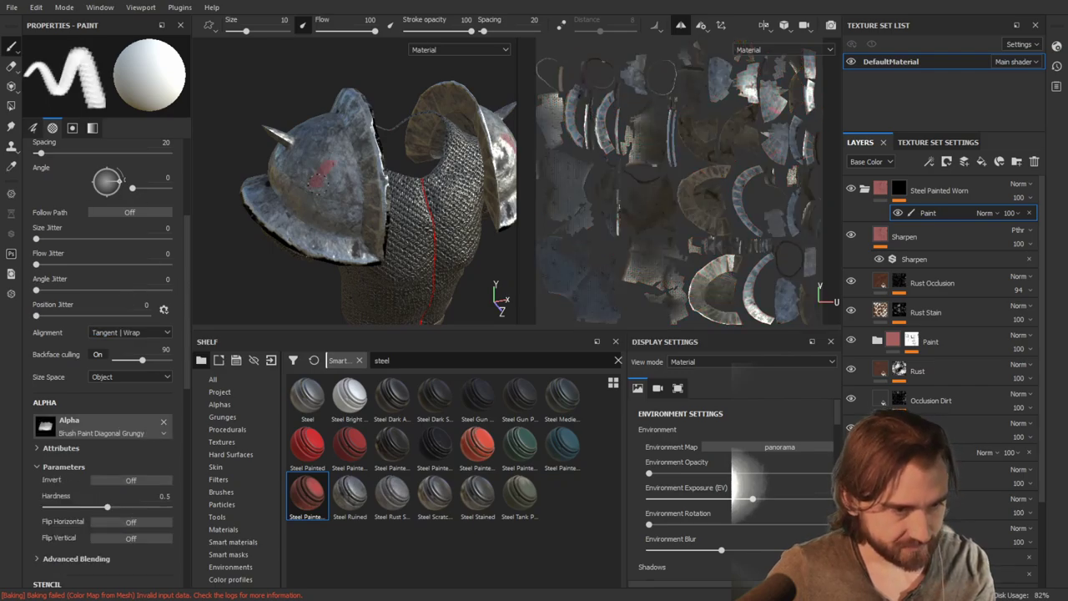
{"action": "key", "text": "ctrl+z"}
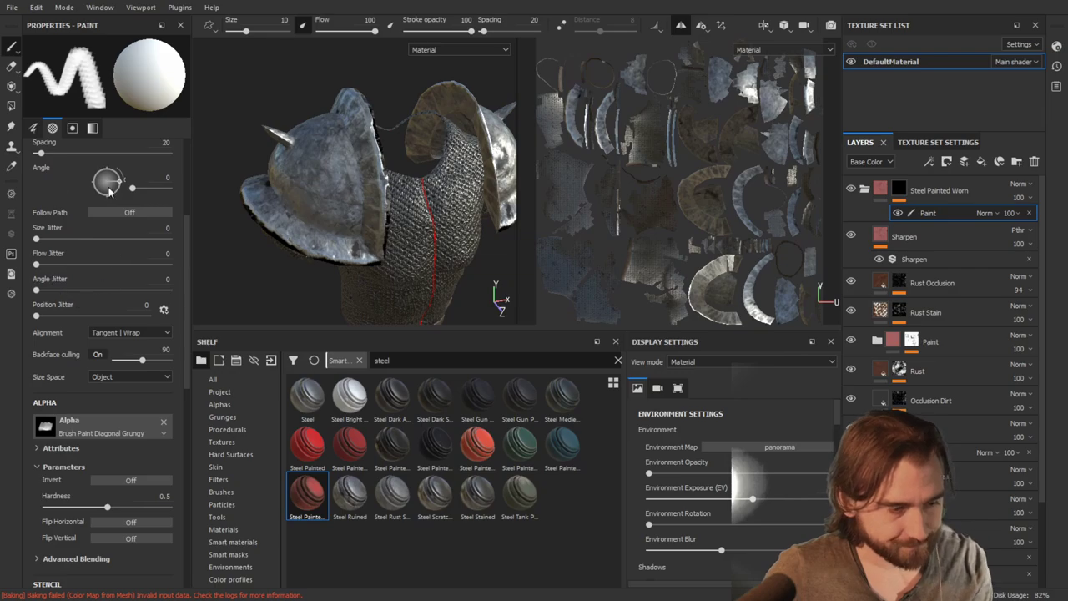
{"action": "scroll", "coordinate": [187, 261], "scroll_direction": "up", "scroll_amount": 5}
{"action": "left_click_drag", "start_coordinate": [80, 198], "coordinate": [96, 197]}
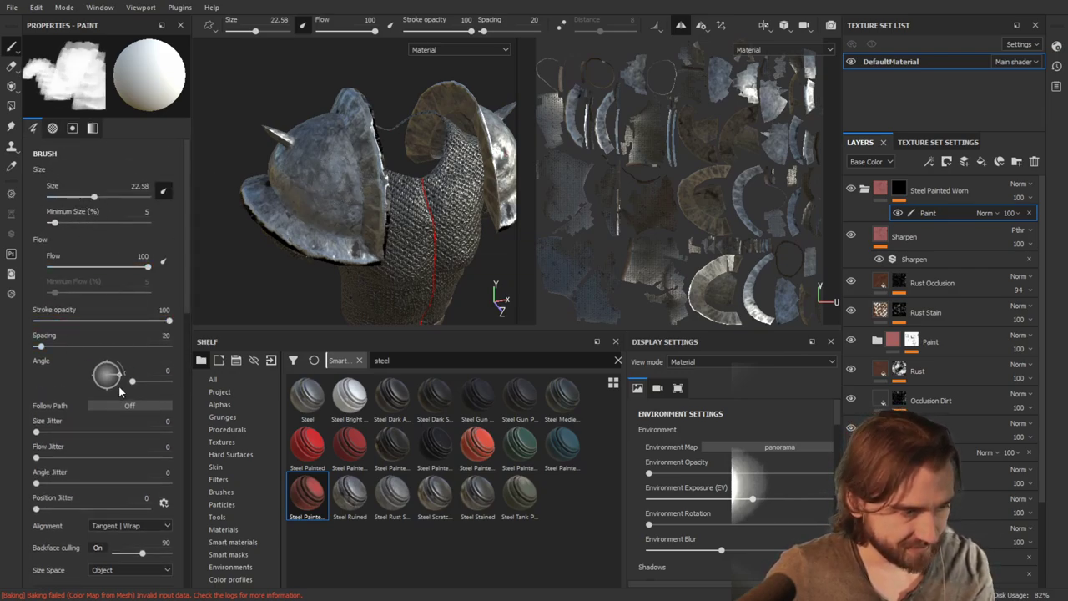
{"action": "mouse_move", "coordinate": [47, 432]}
{"action": "left_mouse_down"}
{"action": "mouse_move", "coordinate": [80, 432]}
{"action": "mouse_move", "coordinate": [65, 432]}
{"action": "mouse_move", "coordinate": [78, 458]}
{"action": "mouse_move", "coordinate": [76, 484]}
{"action": "mouse_move", "coordinate": [35, 458]}
{"action": "mouse_move", "coordinate": [45, 482]}
{"action": "mouse_move", "coordinate": [93, 483]}
{"action": "mouse_move", "coordinate": [61, 512]}
{"action": "mouse_move", "coordinate": [19, 512]}
{"action": "left_mouse_up"}
Paint the Steel Painted Worn mask over the whole spiked shoulder dome, leaving most of the surrounding rim and spike bare
{"action": "mouse_move", "coordinate": [318, 190]}
{"action": "right_mouse_down", "text": "alt"}
{"action": "mouse_move", "coordinate": [288, 188]}
{"action": "mouse_move", "coordinate": [351, 207]}
{"action": "mouse_move", "coordinate": [358, 227]}
{"action": "right_mouse_up", "text": "alt"}
{"action": "mouse_move", "coordinate": [365, 244]}
{"action": "left_mouse_down"}
{"action": "mouse_move", "coordinate": [273, 205]}
{"action": "mouse_move", "coordinate": [213, 170]}
{"action": "mouse_move", "coordinate": [205, 153]}
{"action": "mouse_move", "coordinate": [288, 122]}
{"action": "mouse_move", "coordinate": [270, 156]}
{"action": "mouse_move", "coordinate": [279, 205]}
{"action": "mouse_move", "coordinate": [313, 204]}
{"action": "mouse_move", "coordinate": [369, 180]}
{"action": "left_mouse_up"}
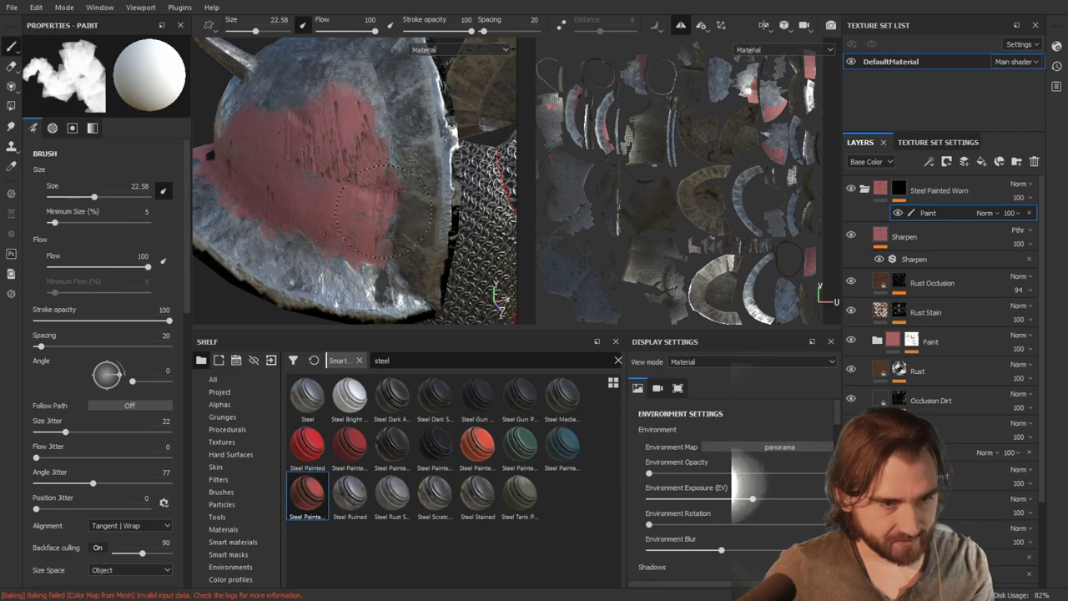
{"action": "mouse_move", "coordinate": [368, 100]}
{"action": "left_mouse_down"}
{"action": "mouse_move", "coordinate": [355, 77]}
{"action": "mouse_move", "coordinate": [292, 79]}
{"action": "mouse_move", "coordinate": [351, 162]}
{"action": "mouse_move", "coordinate": [355, 223]}
{"action": "mouse_move", "coordinate": [397, 223]}
{"action": "mouse_move", "coordinate": [302, 207]}
{"action": "left_mouse_up"}
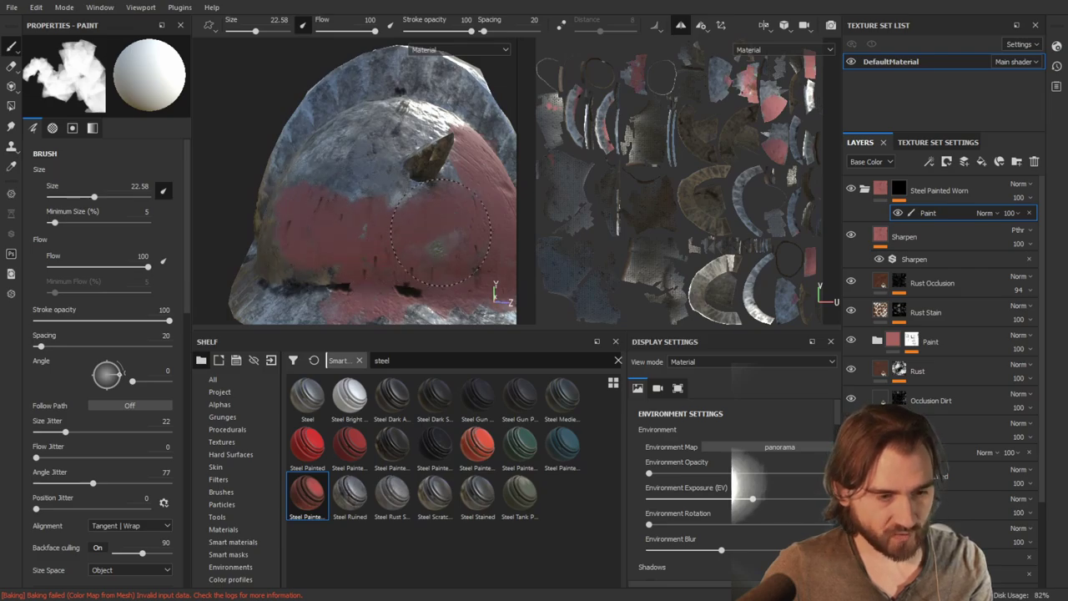
{"action": "mouse_move", "coordinate": [440, 229]}
{"action": "left_mouse_down", "text": "alt"}
{"action": "mouse_move", "coordinate": [341, 150]}
{"action": "mouse_move", "coordinate": [347, 135]}
{"action": "left_mouse_up", "text": "alt"}
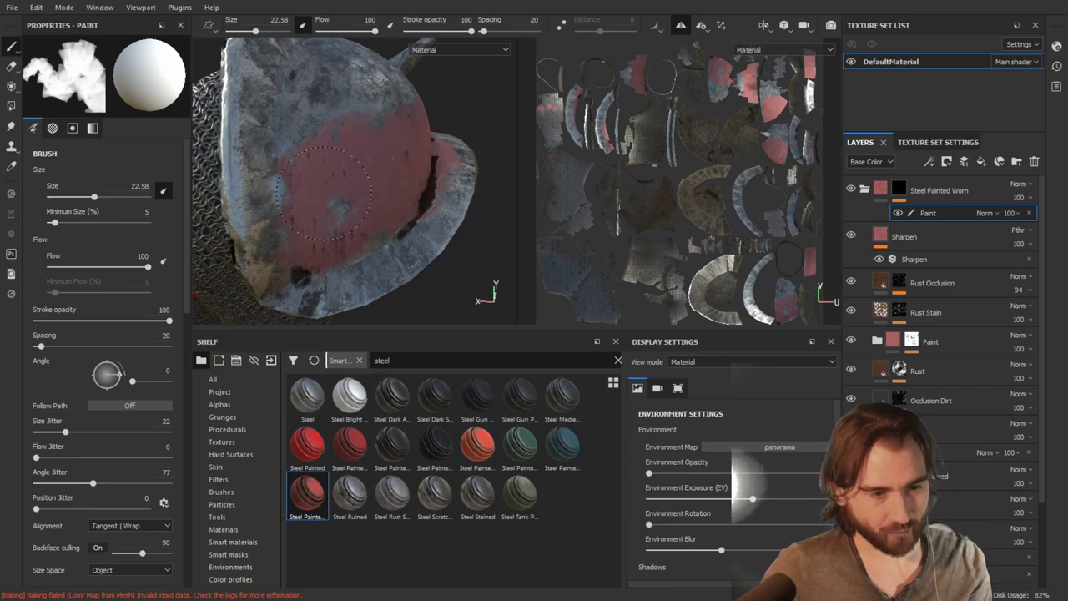
{"action": "mouse_move", "coordinate": [346, 204]}
{"action": "left_mouse_down", "text": "alt"}
{"action": "mouse_move", "coordinate": [317, 195]}
{"action": "mouse_move", "coordinate": [313, 108]}
{"action": "left_mouse_up", "text": "alt"}
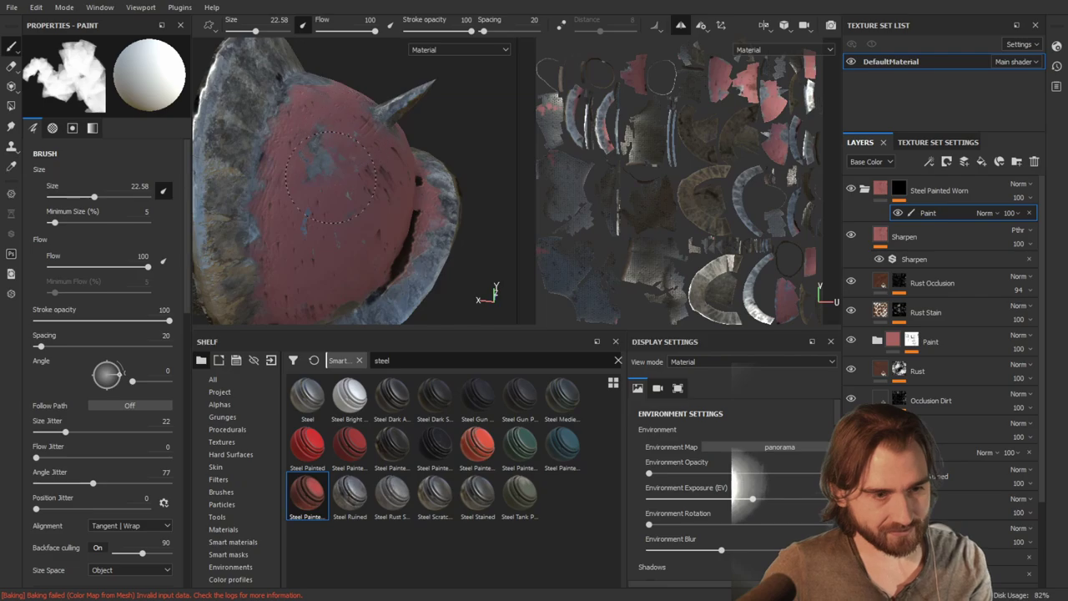
{"action": "mouse_move", "coordinate": [303, 215]}
{"action": "left_mouse_down", "text": "alt"}
{"action": "mouse_move", "coordinate": [316, 104]}
{"action": "mouse_move", "coordinate": [346, 116]}
{"action": "mouse_move", "coordinate": [384, 196]}
{"action": "left_mouse_up", "text": "alt"}
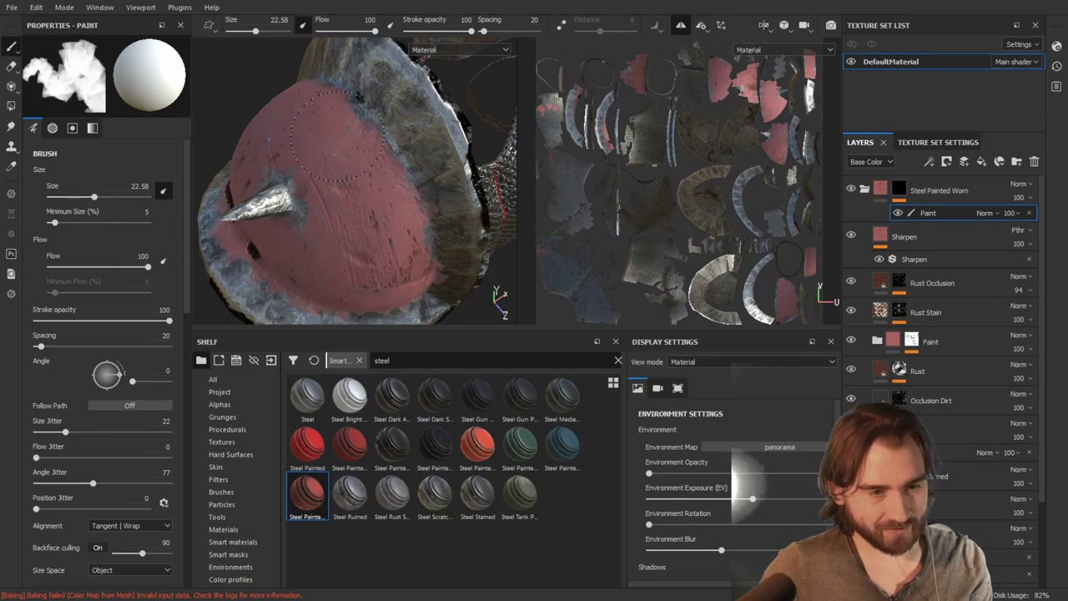
{"action": "left_click_drag", "start_coordinate": [326, 125], "coordinate": [339, 205], "text": "alt"}
Set the mask brush's grayscale value to 0 for removing paint
{"action": "left_click", "coordinate": [92, 128]}
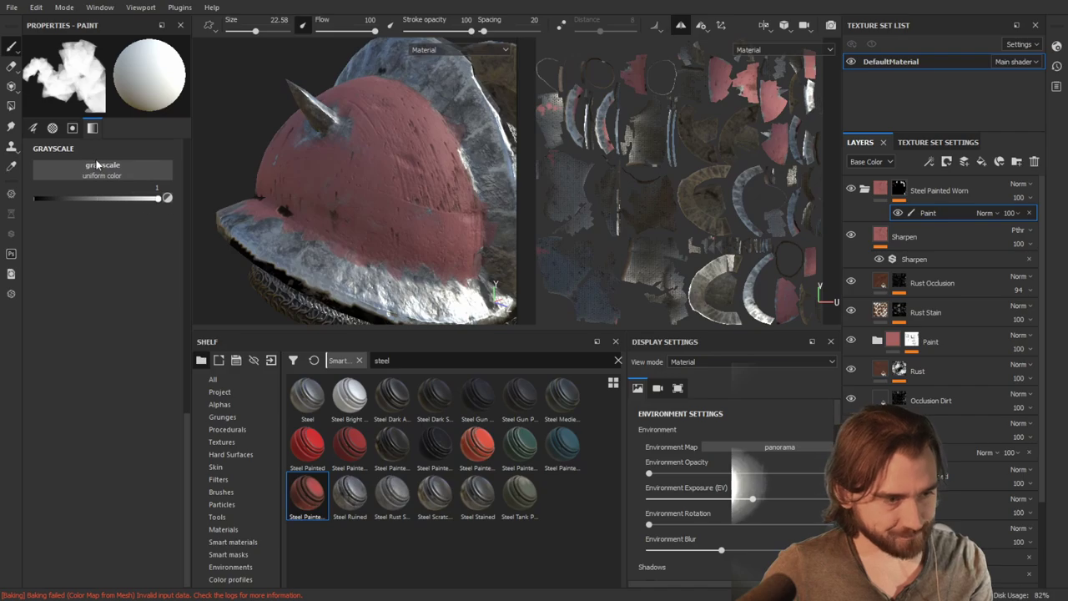
{"action": "left_click", "coordinate": [34, 129]}
{"action": "scroll", "coordinate": [82, 140], "scroll_direction": "down", "scroll_amount": 5}
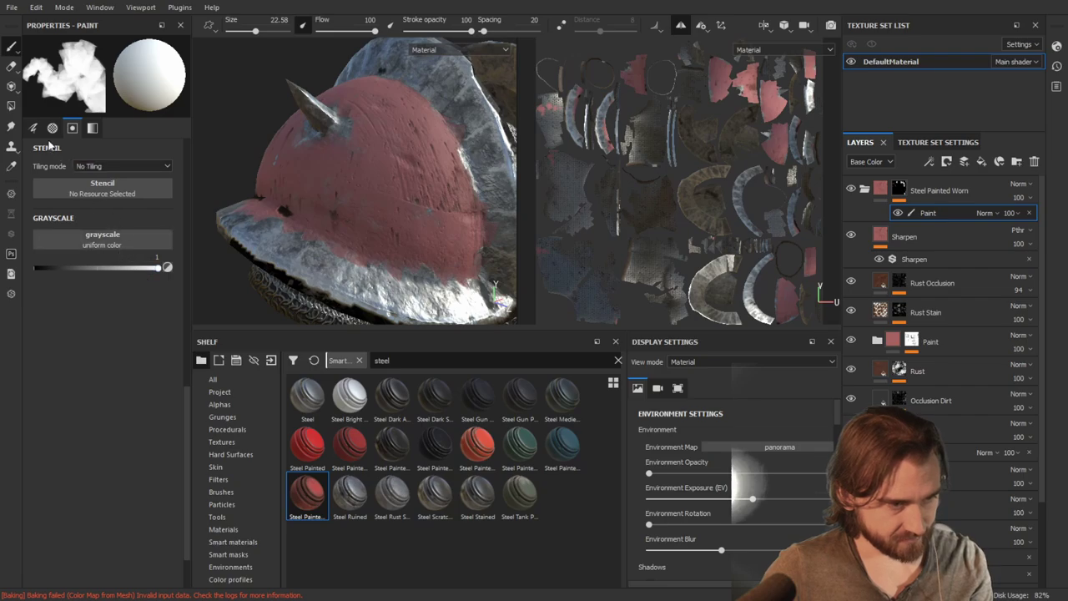
{"action": "left_click", "coordinate": [52, 130]}
{"action": "left_click_drag", "start_coordinate": [106, 449], "coordinate": [12, 444]}
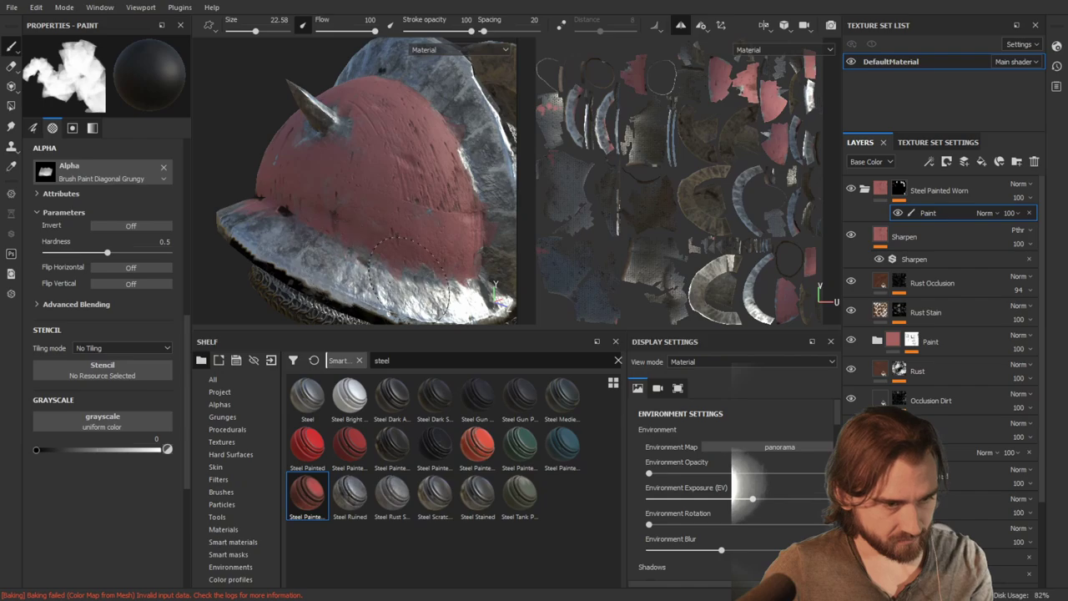
Brush excess paint off the mask along the border between the shoulder dome and its metal rim
{"action": "mouse_move", "coordinate": [235, 254]}
{"action": "left_mouse_down", "text": "alt"}
{"action": "mouse_move", "coordinate": [371, 251]}
{"action": "mouse_move", "coordinate": [385, 189]}
{"action": "left_mouse_up", "text": "alt"}
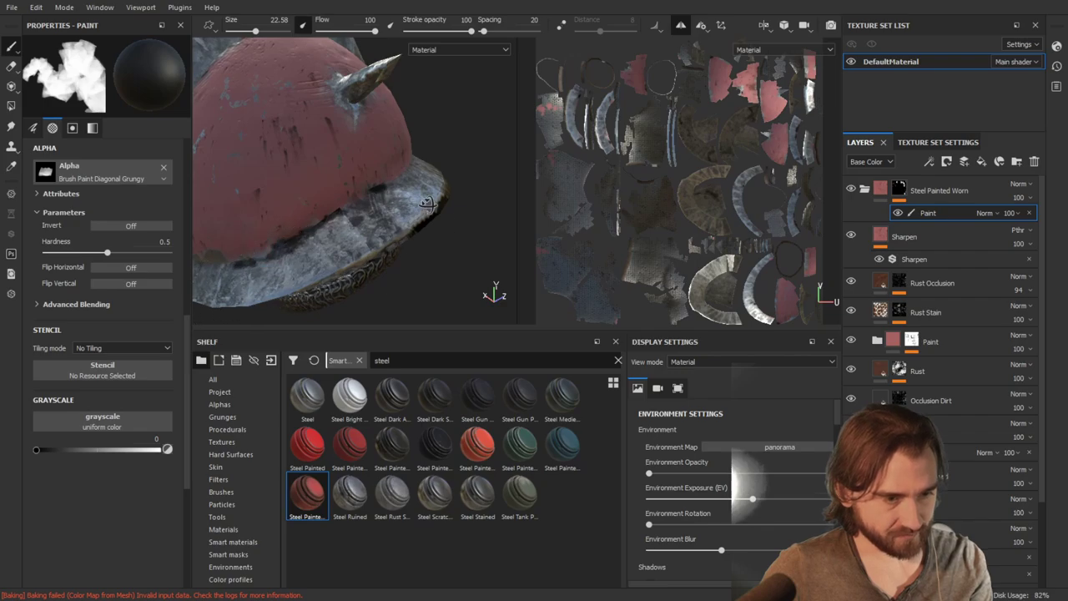
{"action": "mouse_move", "coordinate": [275, 267]}
{"action": "left_mouse_down", "text": "alt"}
{"action": "mouse_move", "coordinate": [245, 179]}
{"action": "mouse_move", "coordinate": [325, 182]}
{"action": "mouse_move", "coordinate": [278, 152]}
{"action": "mouse_move", "coordinate": [249, 153]}
{"action": "mouse_move", "coordinate": [350, 113]}
{"action": "mouse_move", "coordinate": [272, 105]}
{"action": "mouse_move", "coordinate": [246, 122]}
{"action": "mouse_move", "coordinate": [389, 118]}
{"action": "mouse_move", "coordinate": [386, 110]}
{"action": "mouse_move", "coordinate": [320, 185]}
{"action": "left_mouse_up", "text": "alt"}
{"action": "scroll", "coordinate": [324, 184], "scroll_direction": "down", "scroll_amount": 5}
{"action": "scroll", "coordinate": [316, 167], "scroll_direction": "down", "scroll_amount": 5}
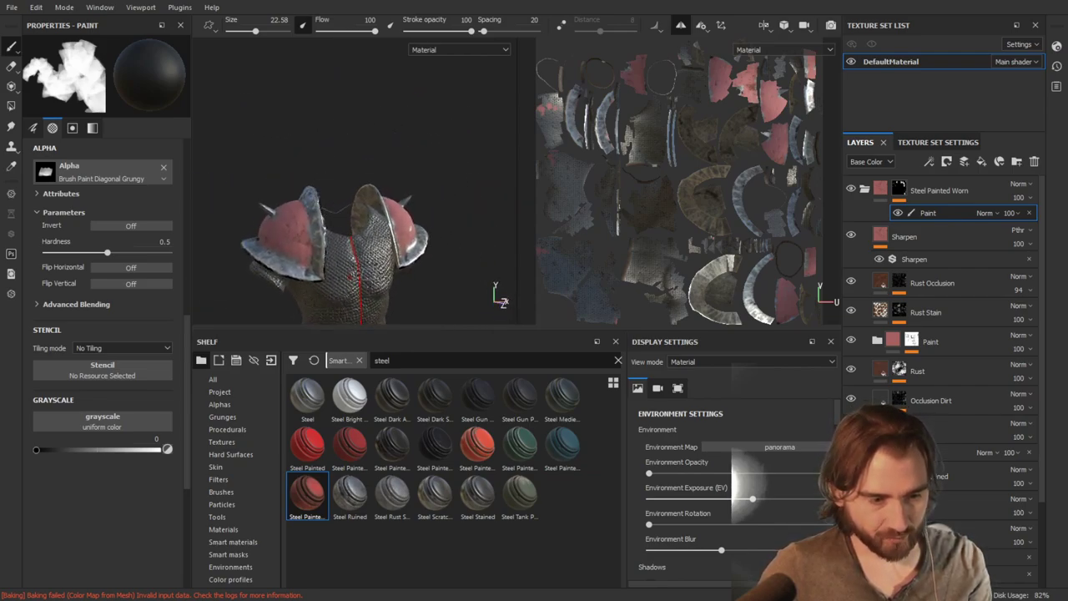
{"action": "scroll", "coordinate": [333, 242], "scroll_direction": "up", "scroll_amount": 3}
{"action": "scroll", "coordinate": [384, 277], "scroll_direction": "down", "scroll_amount": 2}
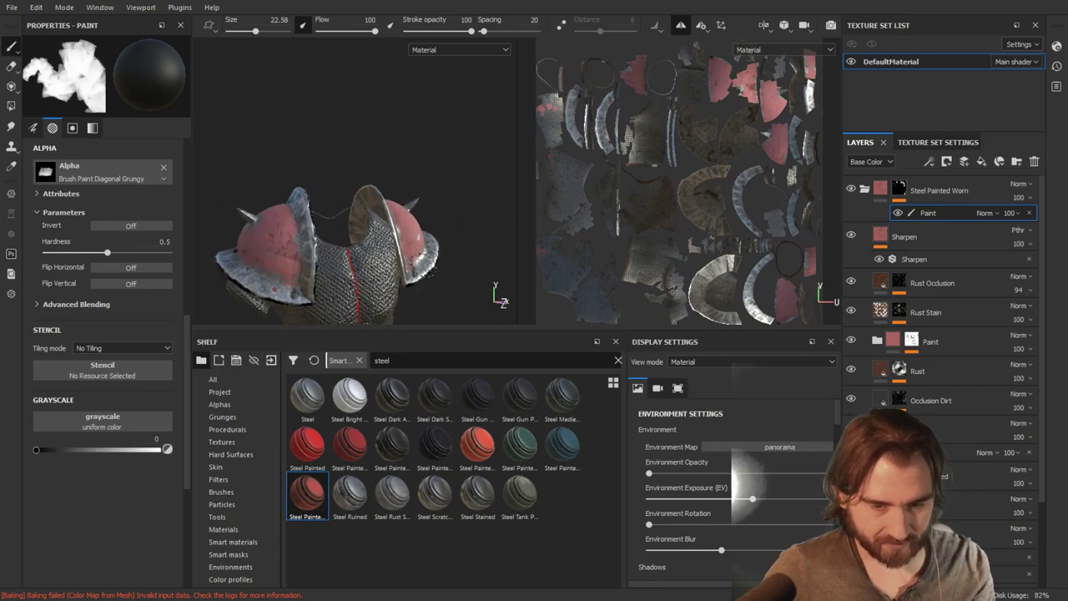
Change the base color of the paint fill layer below Worn Paint to blue, and collapse the Steel Painted Worn folder
{"action": "left_click", "coordinate": [880, 191]}
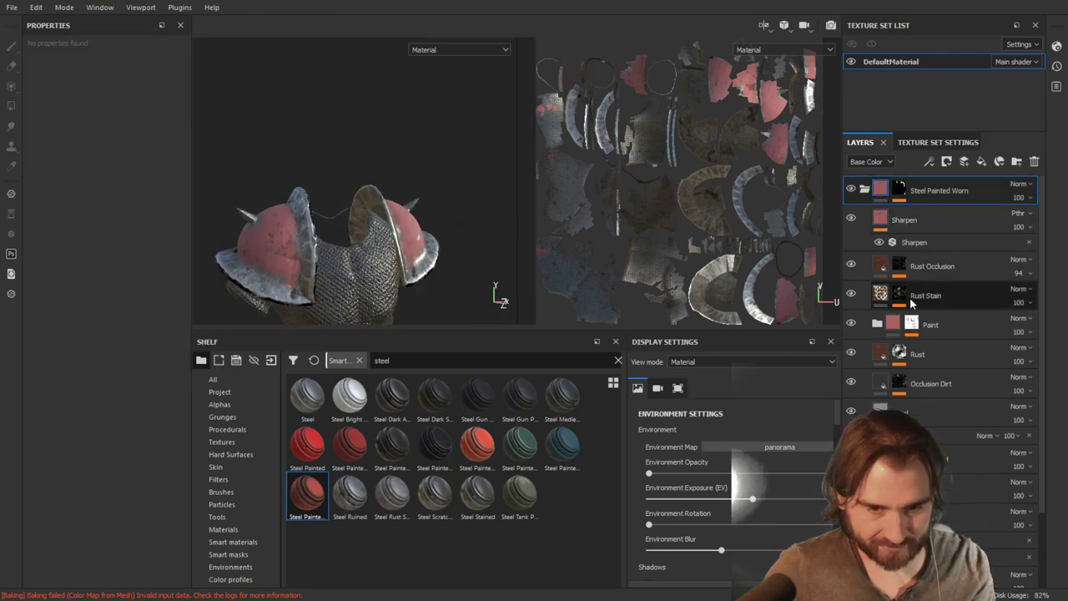
{"action": "left_click", "coordinate": [878, 225]}
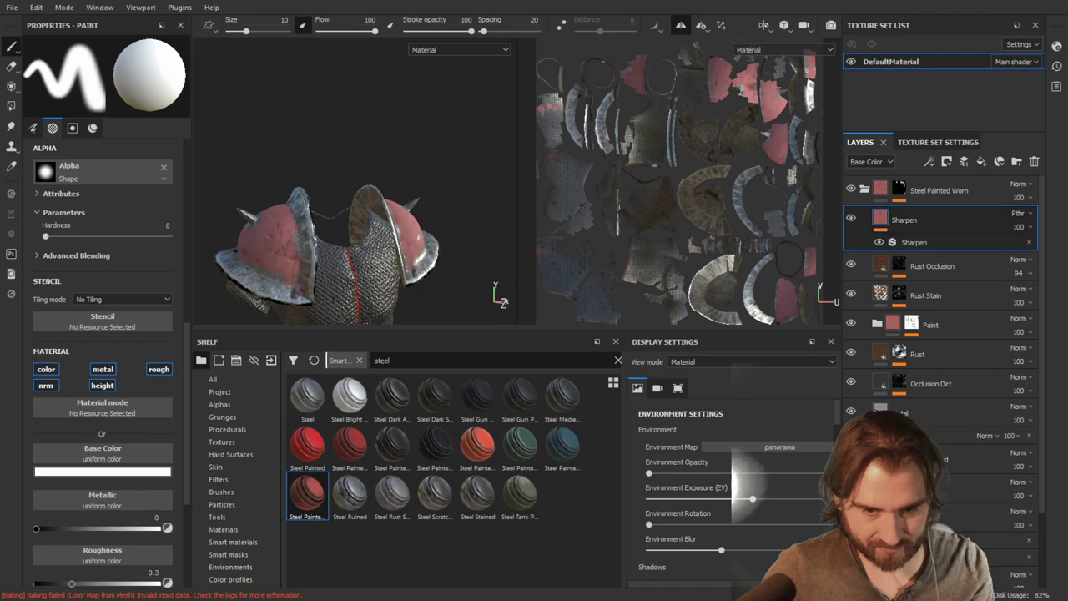
{"action": "scroll", "coordinate": [117, 375], "scroll_direction": "down", "scroll_amount": 2}
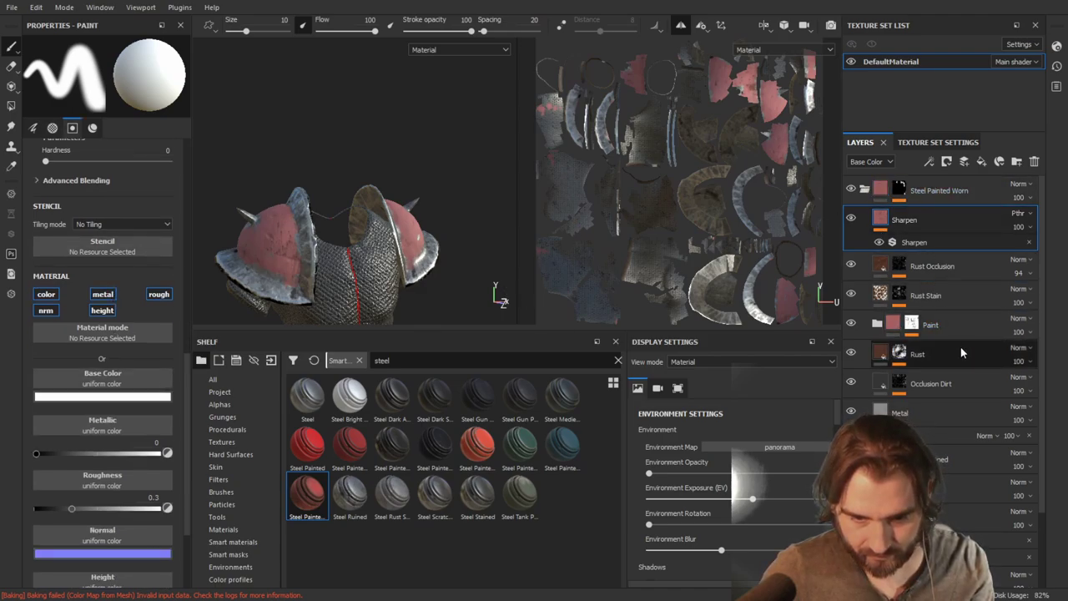
{"action": "left_click", "coordinate": [948, 325]}
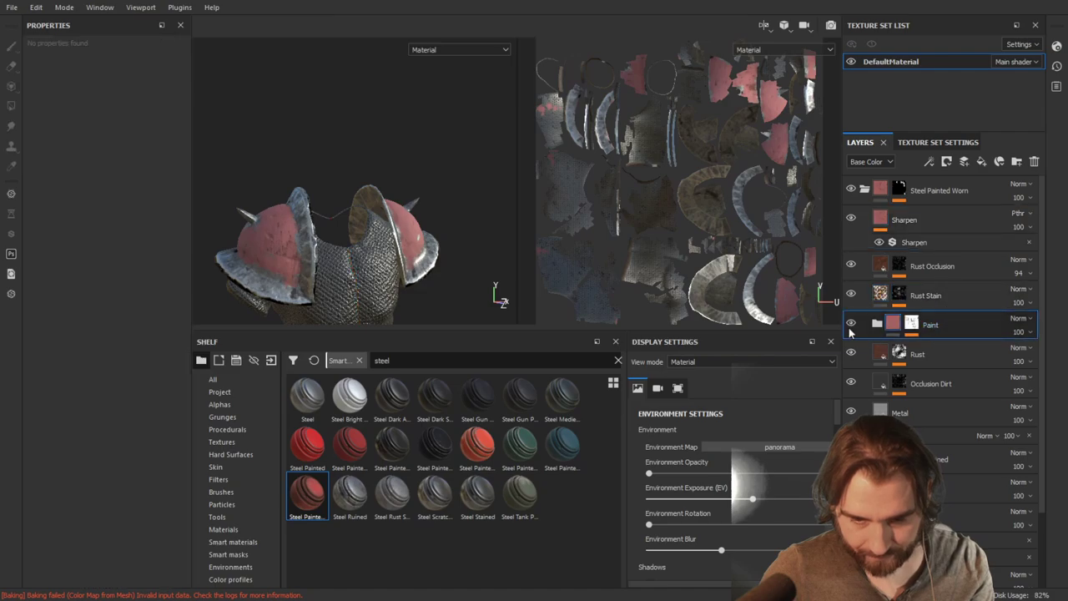
{"action": "left_click", "coordinate": [876, 325]}
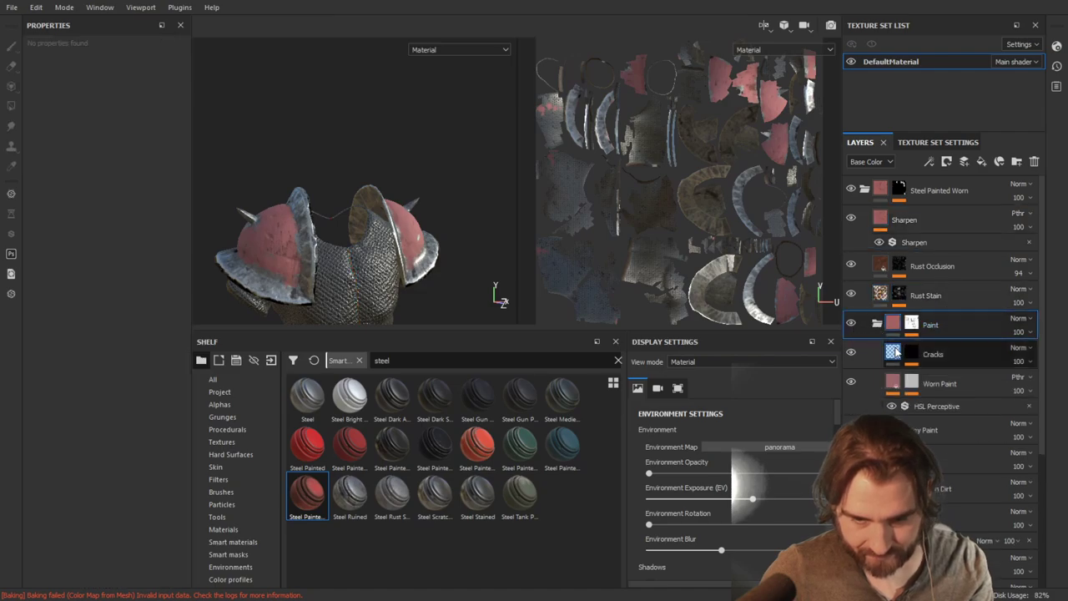
{"action": "left_click", "coordinate": [892, 386]}
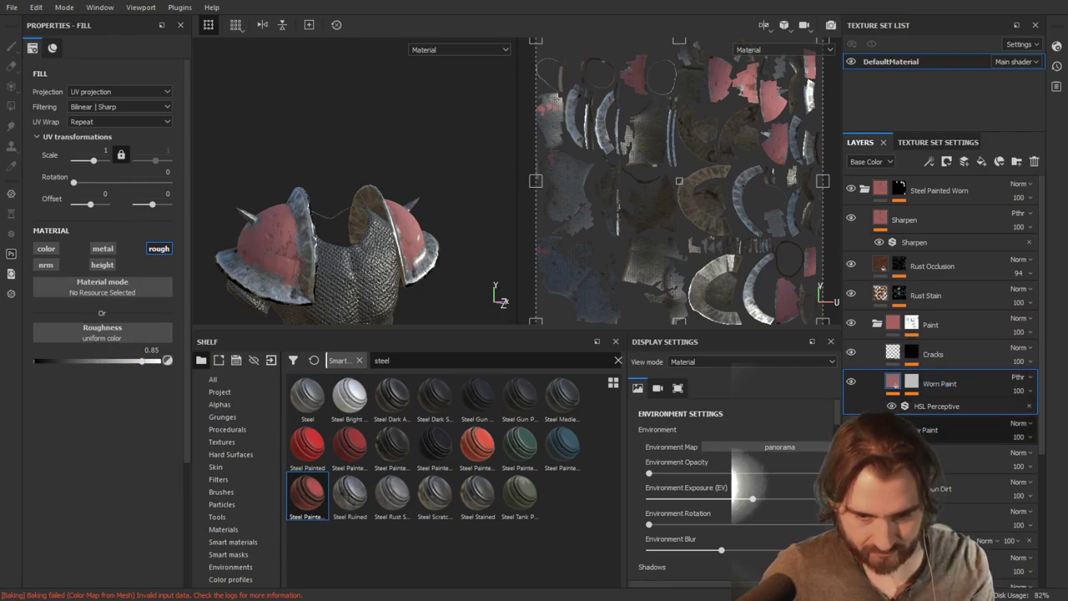
{"action": "left_click", "coordinate": [926, 430]}
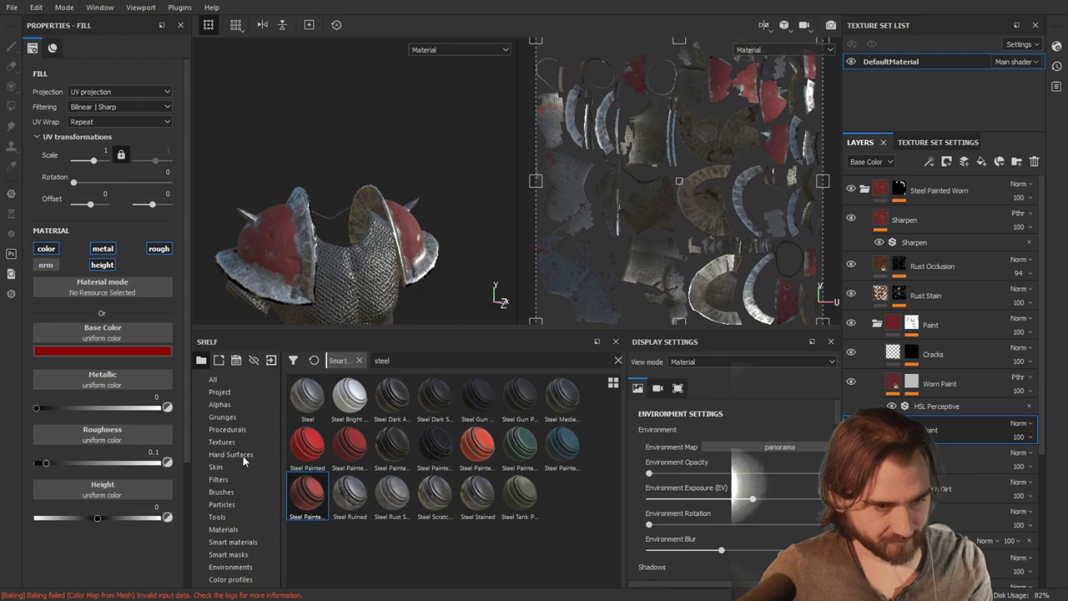
{"action": "left_click_drag", "start_coordinate": [234, 421], "coordinate": [233, 415]}
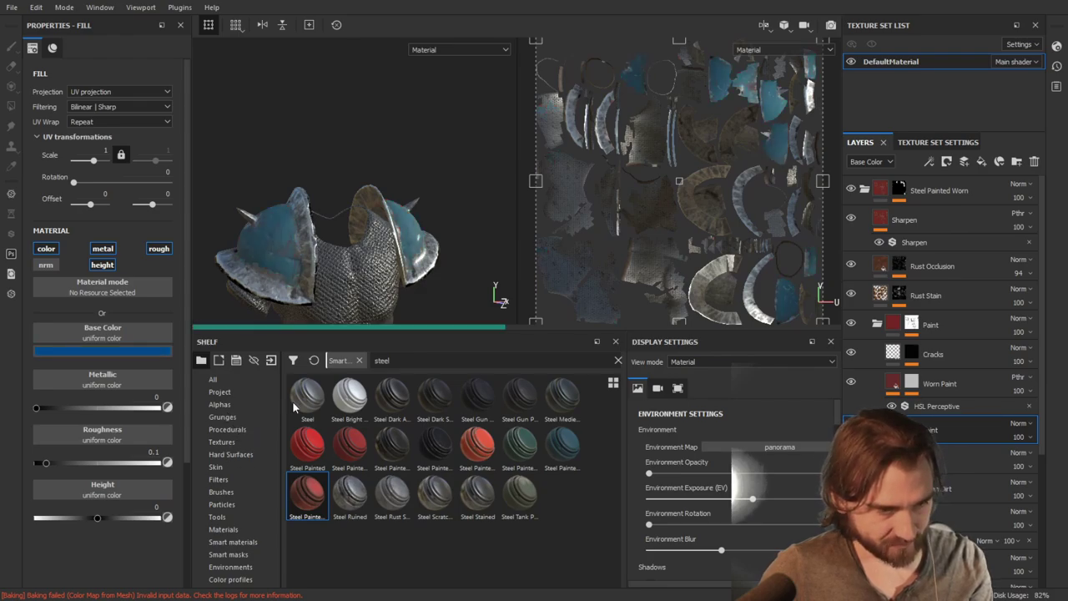
{"action": "left_click_drag", "start_coordinate": [496, 286], "coordinate": [321, 269], "text": "alt"}
{"action": "scroll", "coordinate": [389, 272], "scroll_direction": "up", "scroll_amount": 3}
{"action": "scroll", "coordinate": [390, 259], "scroll_direction": "down", "scroll_amount": 5}
{"action": "scroll", "coordinate": [321, 269], "scroll_direction": "up", "scroll_amount": 3}
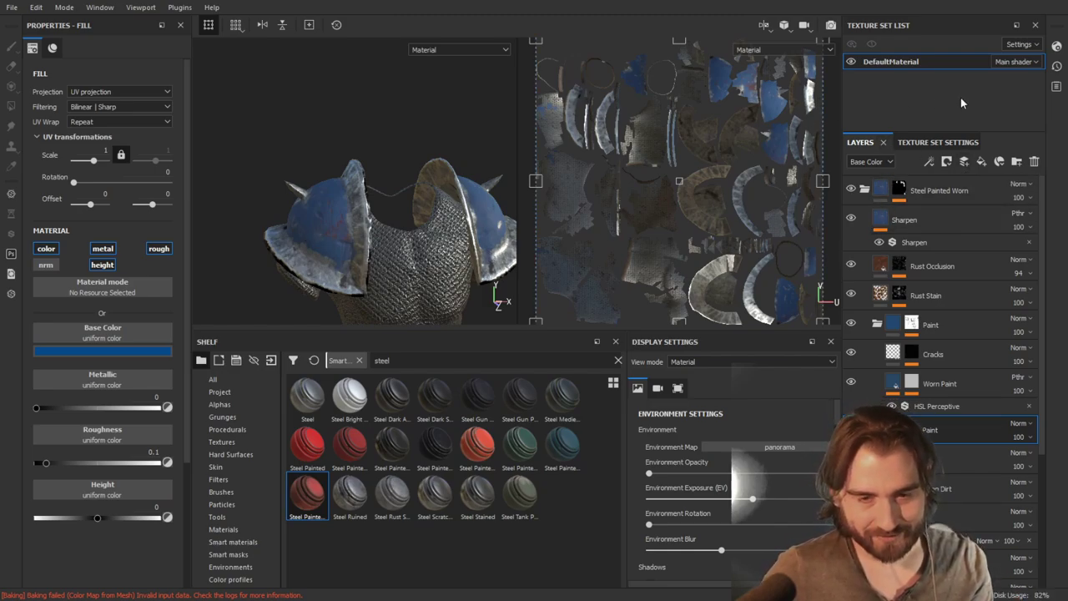
{"action": "left_click", "coordinate": [864, 190]}
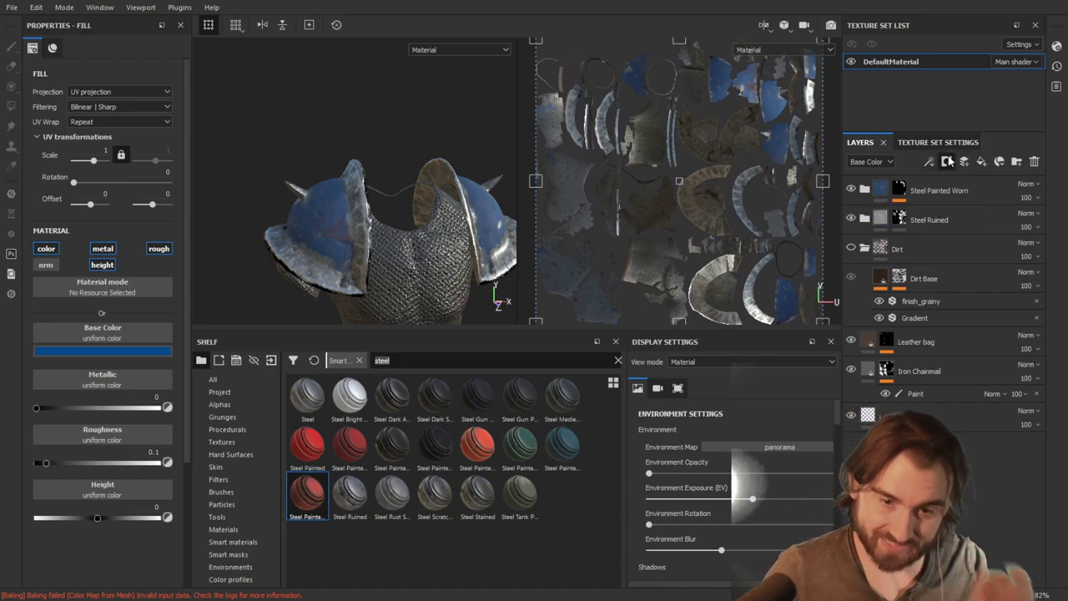
{"action": "left_click", "coordinate": [978, 206]}
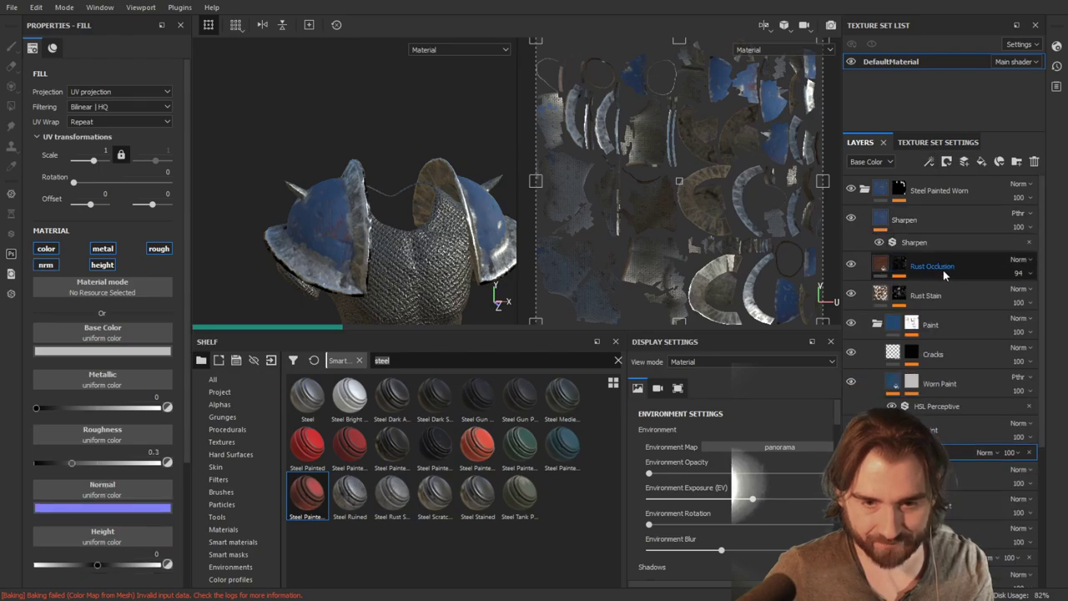
{"action": "left_click_drag", "start_coordinate": [959, 219], "coordinate": [908, 180]}
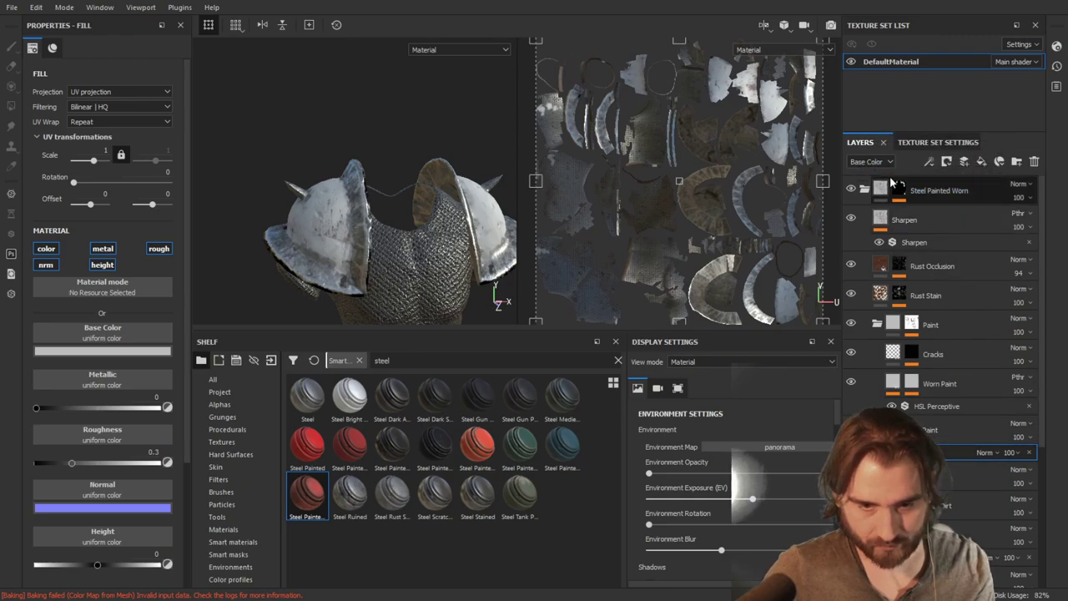
{"action": "left_click", "coordinate": [1030, 452]}
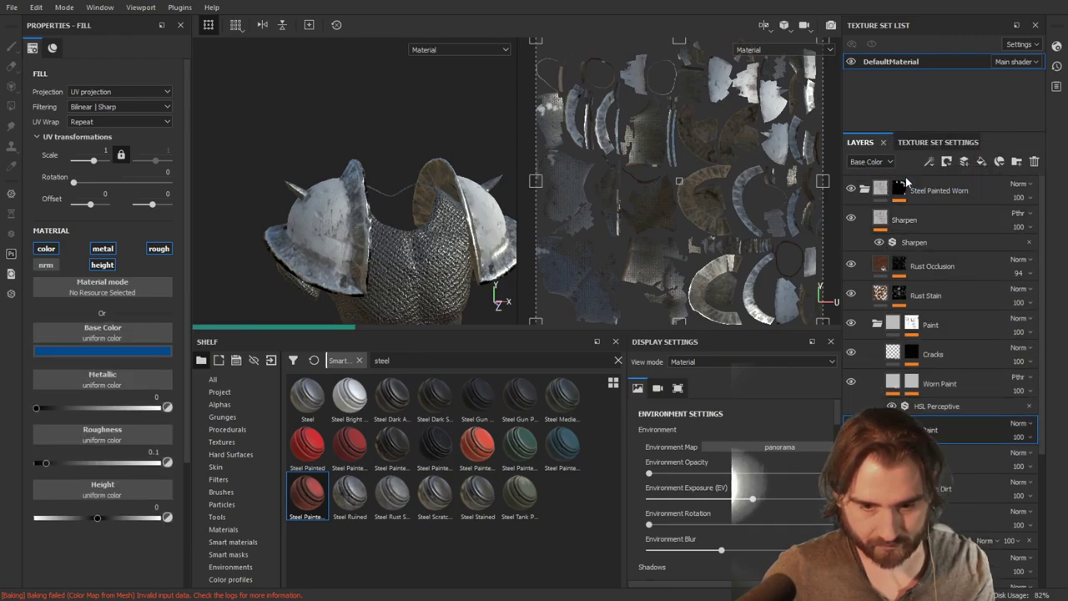
{"action": "left_click", "coordinate": [864, 189]}
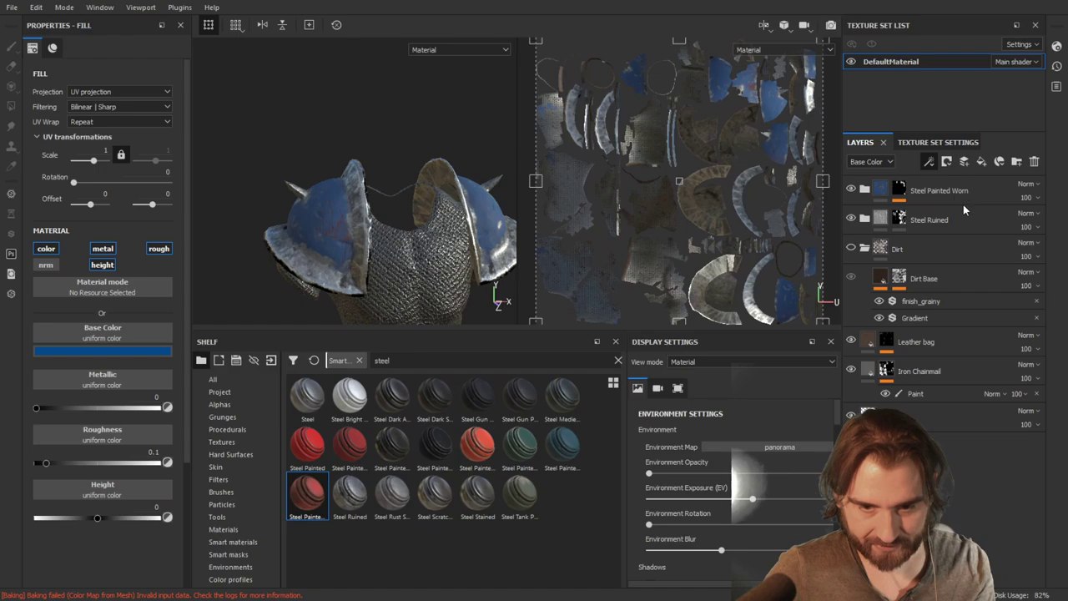
{"action": "key", "text": "ctrl+z"}
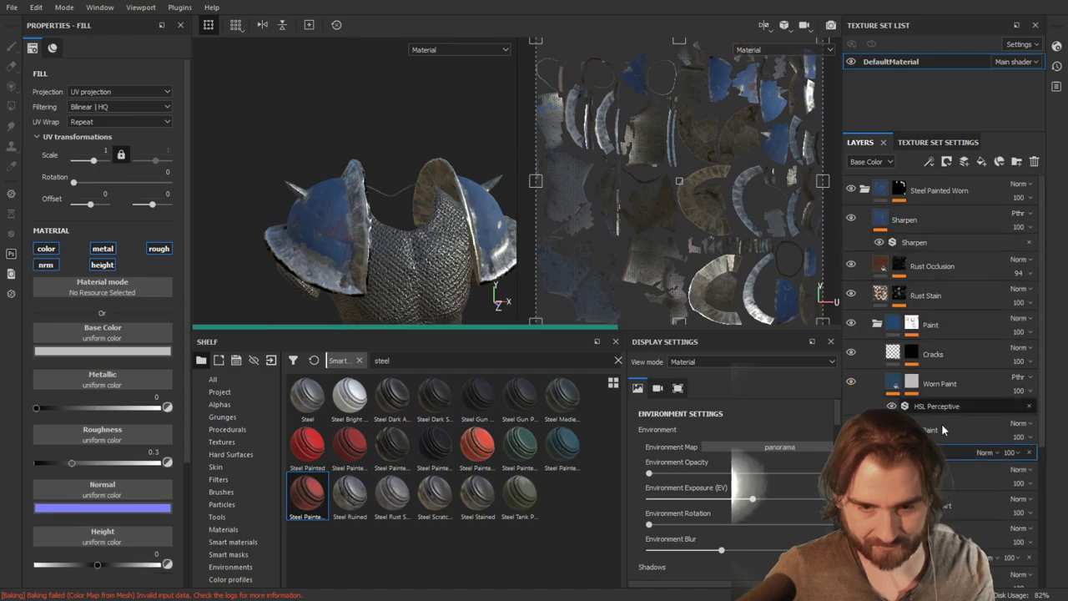
{"action": "left_click", "coordinate": [1028, 452]}
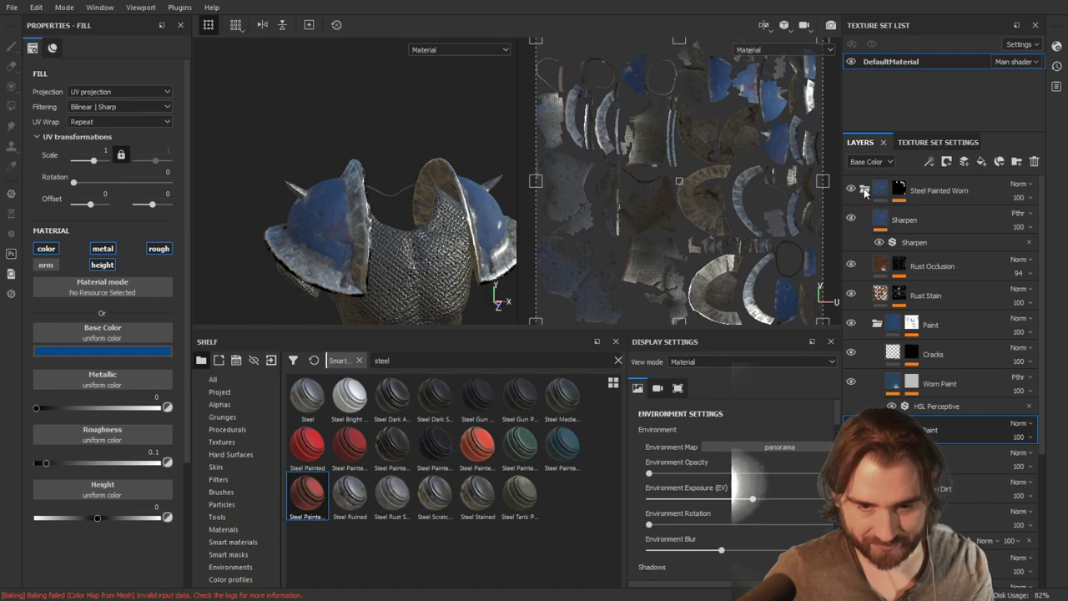
{"action": "left_click", "coordinate": [864, 191]}
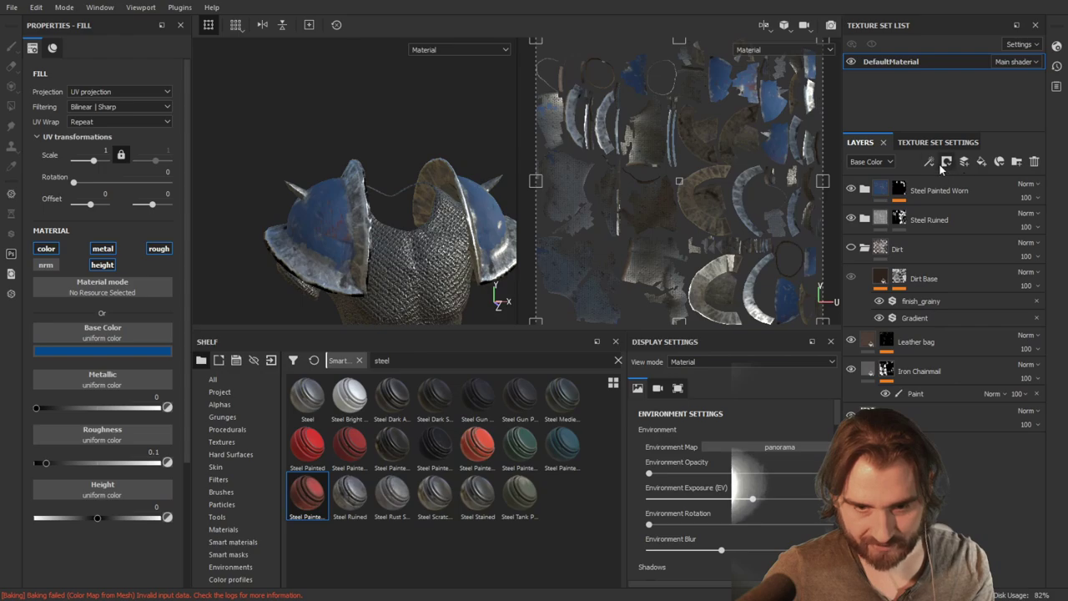
{"action": "left_click", "coordinate": [950, 206]}
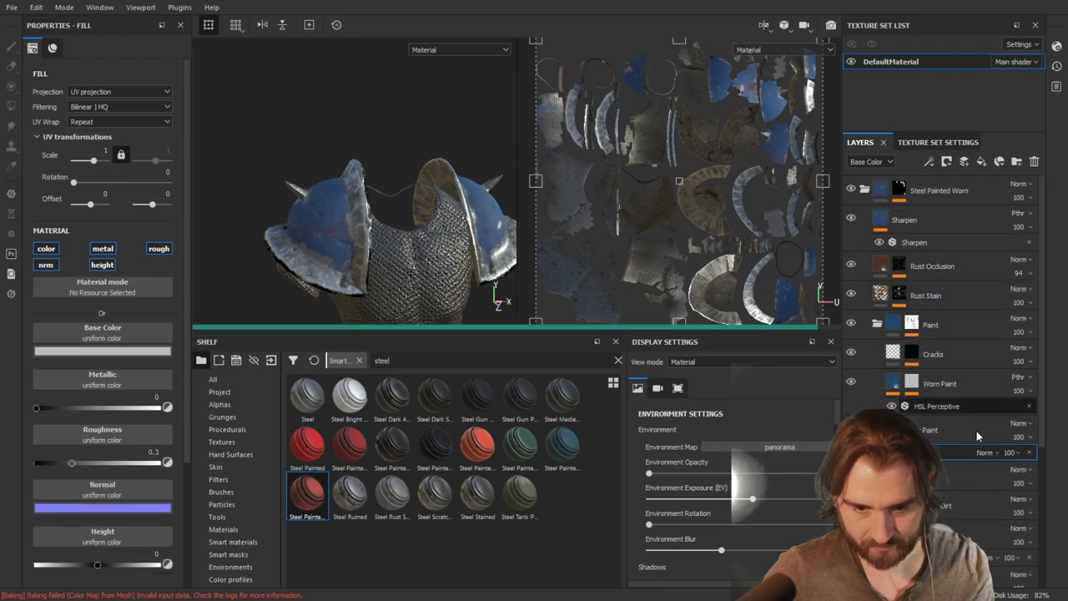
{"action": "mouse_move", "coordinate": [949, 453]}
{"action": "left_mouse_down"}
{"action": "mouse_move", "coordinate": [916, 170]}
{"action": "mouse_move", "coordinate": [932, 467]}
{"action": "mouse_move", "coordinate": [914, 523]}
{"action": "mouse_move", "coordinate": [916, 494]}
{"action": "left_mouse_up"}
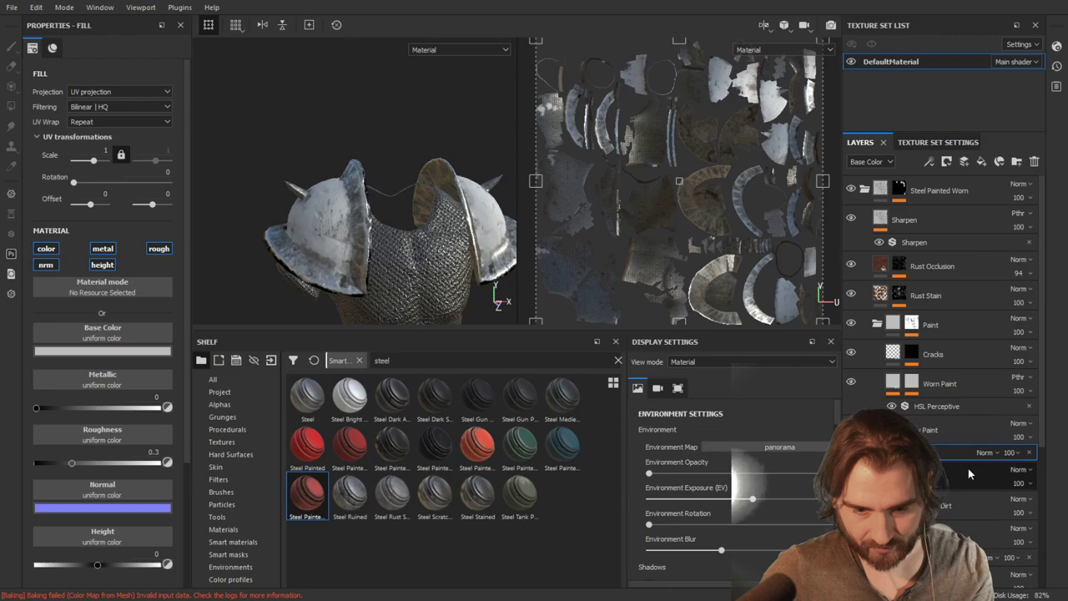
{"action": "left_click", "coordinate": [1029, 453]}
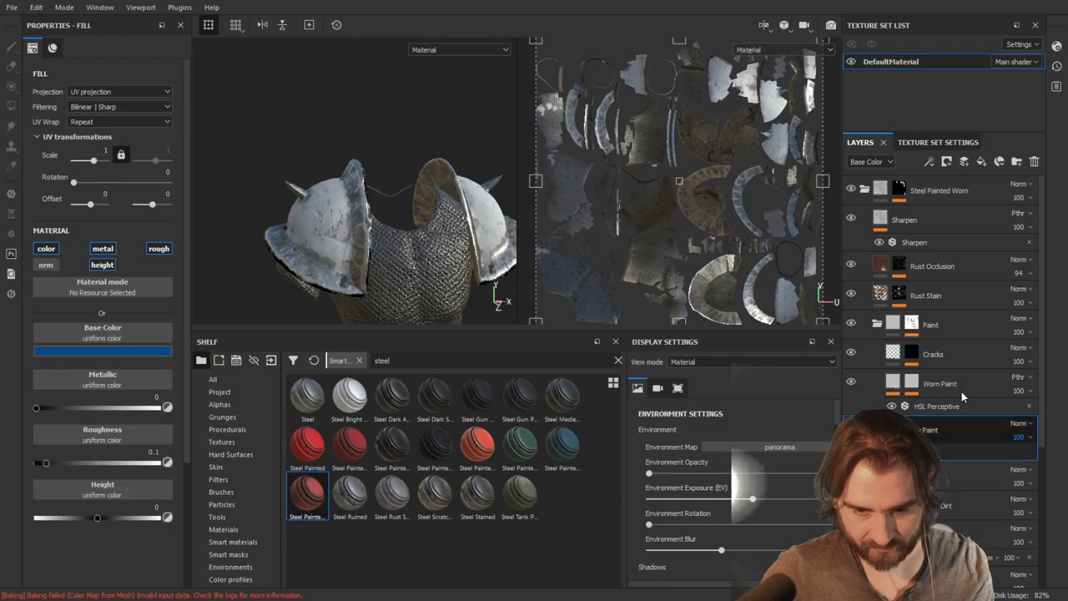
{"action": "left_click", "coordinate": [865, 191]}
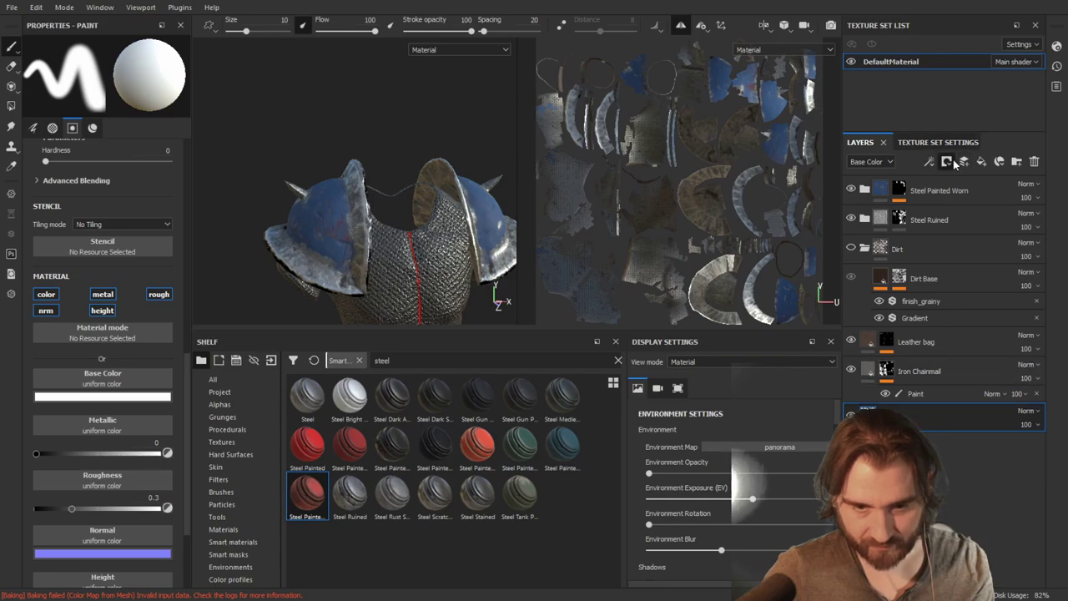
Add a new fill layer at the top of the layer stack and give it a black mask
{"action": "left_click", "coordinate": [945, 217]}
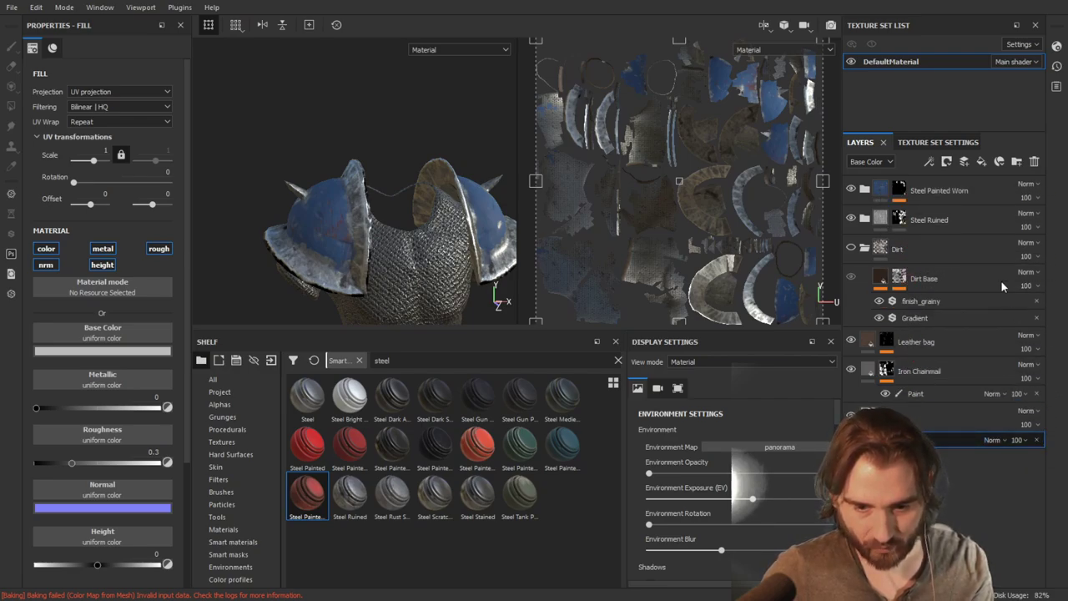
{"action": "key", "text": "ctrl+z"}
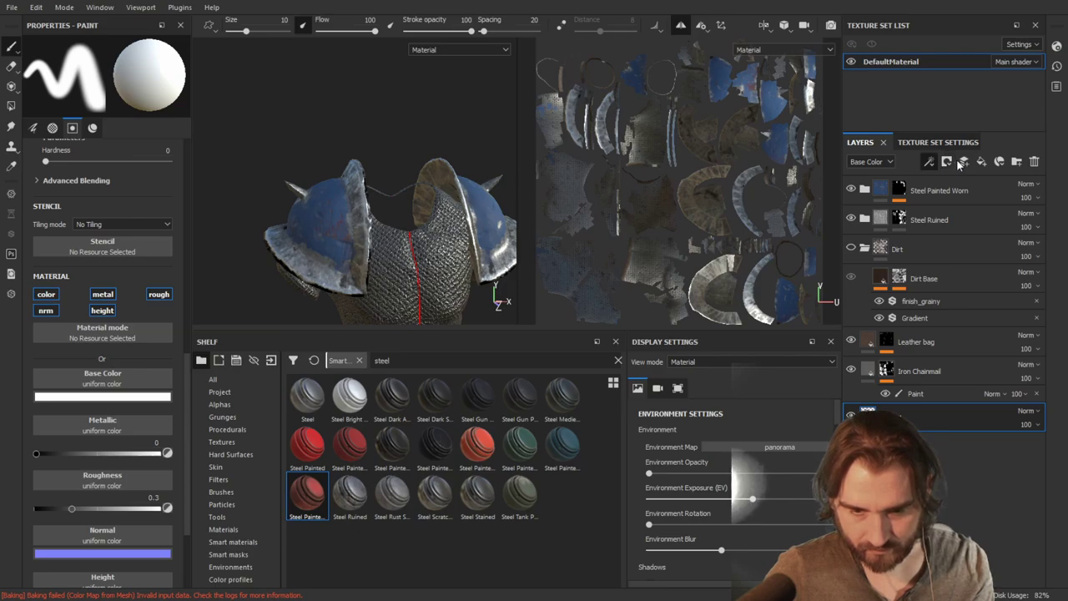
{"action": "left_click", "coordinate": [965, 162]}
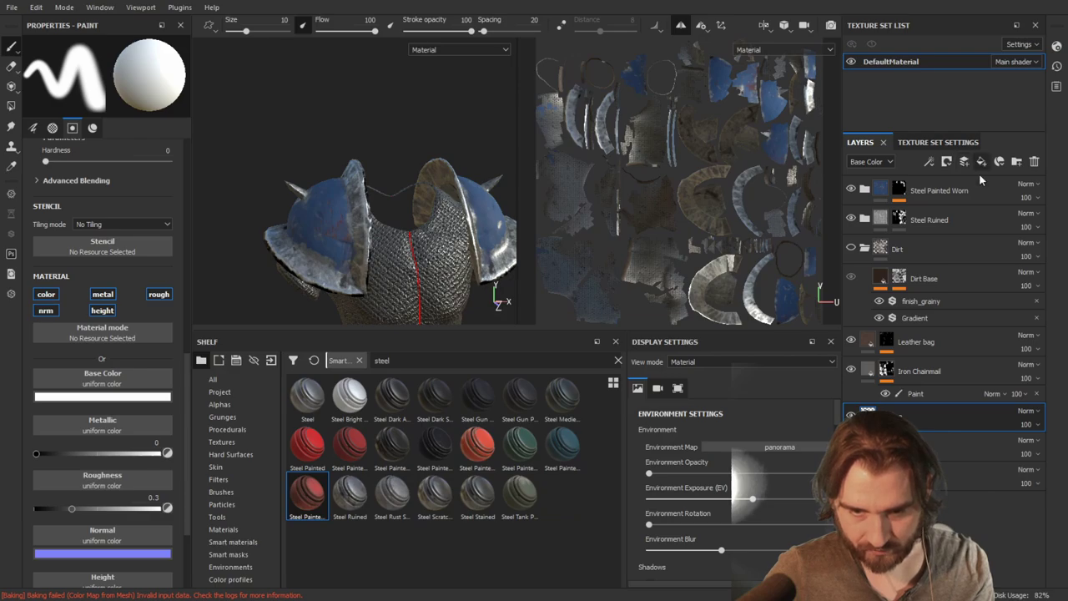
{"action": "left_click", "coordinate": [981, 162]}
{"action": "left_click_drag", "start_coordinate": [918, 418], "coordinate": [931, 176]}
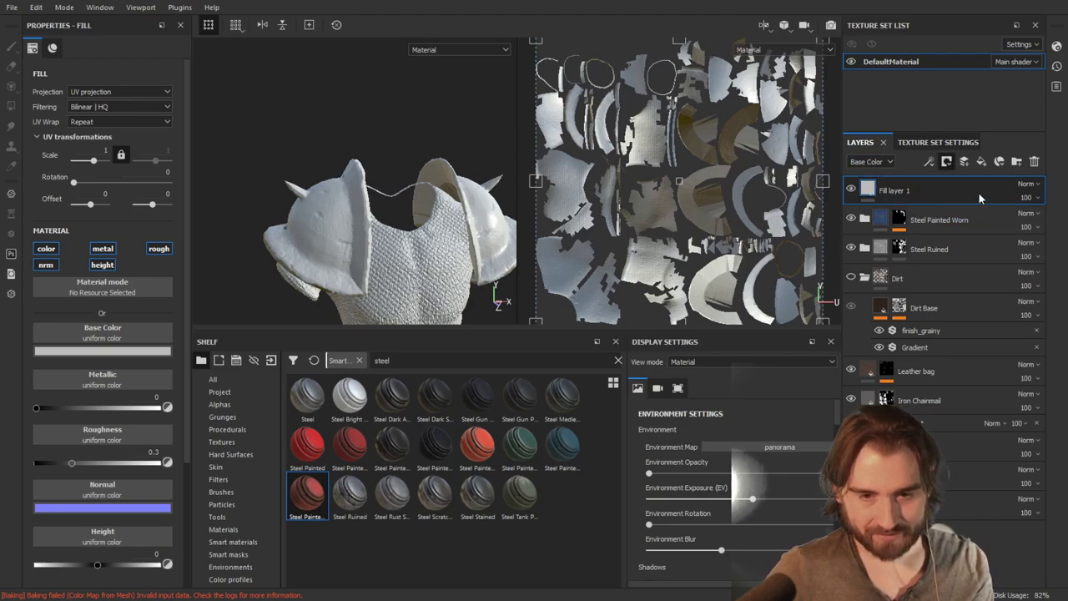
{"action": "key", "text": "1"}
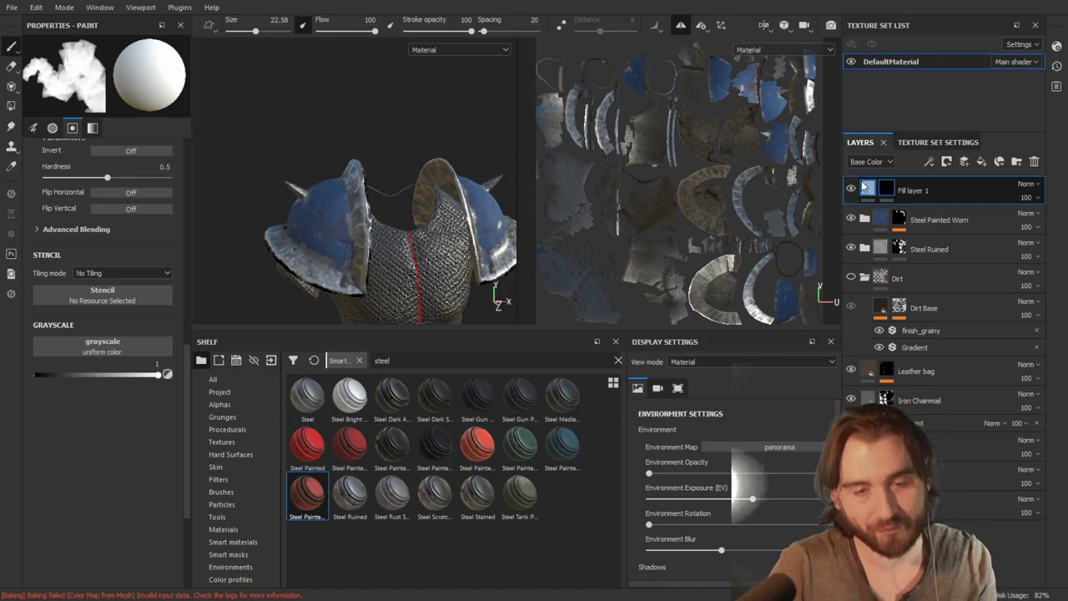
Set the new fill layer's base color to dark blood red
{"action": "left_click", "coordinate": [868, 189]}
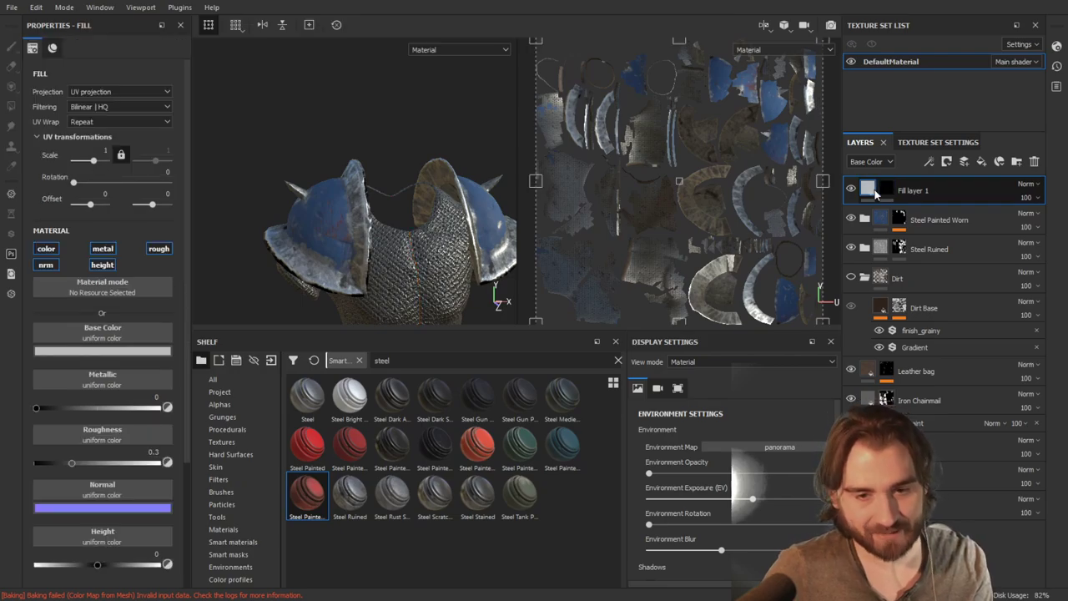
{"action": "left_click", "coordinate": [117, 351]}
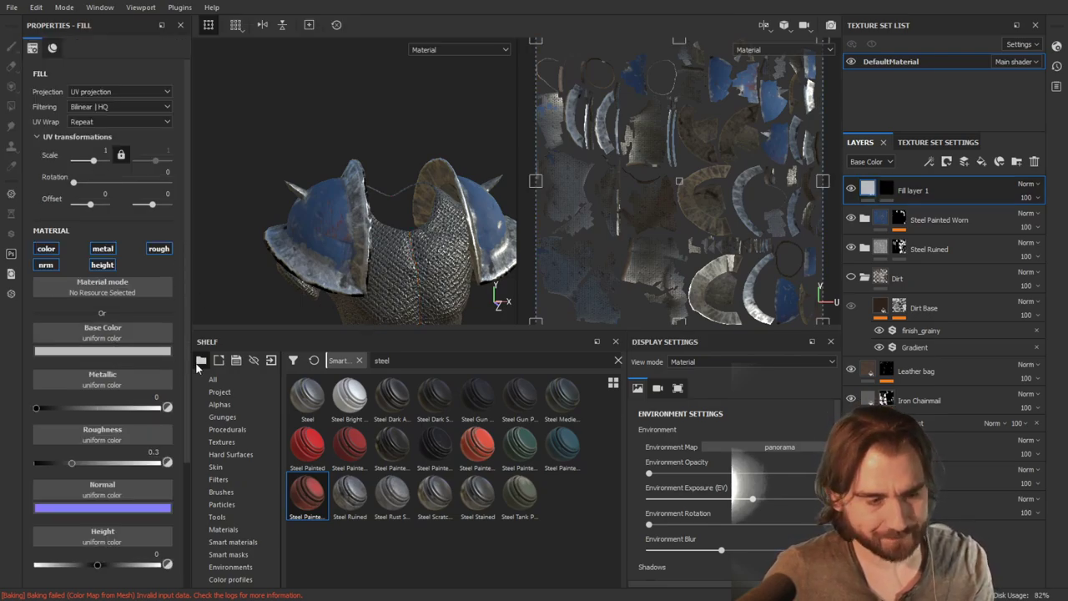
{"action": "left_click_drag", "start_coordinate": [205, 415], "coordinate": [213, 432]}
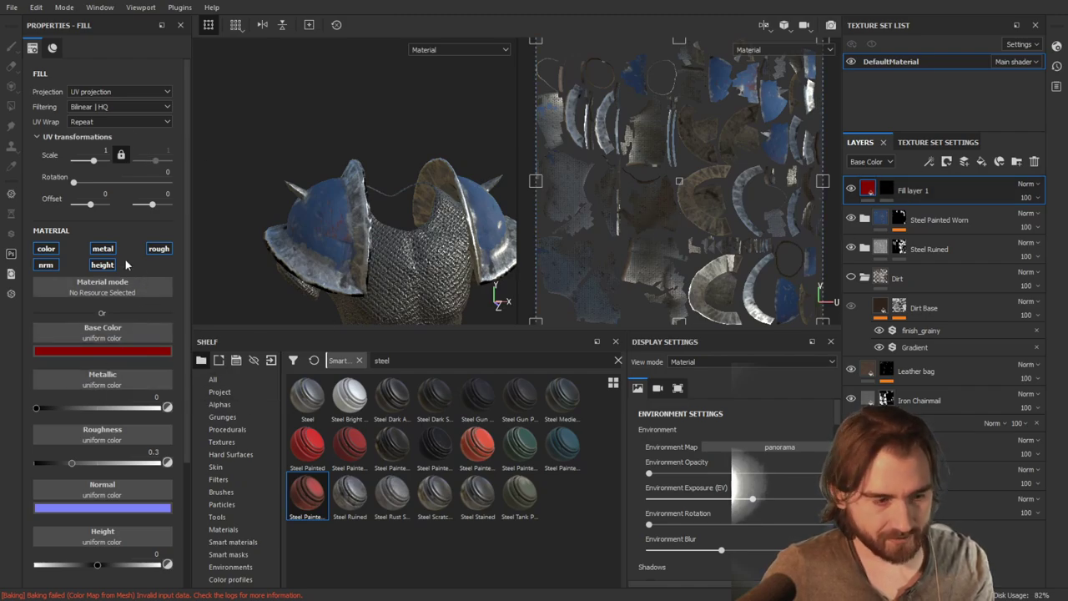
Add a paint effect to the red fill layer's mask and set the brush alpha to Drop Splatter
{"action": "left_click", "coordinate": [886, 190]}
{"action": "left_click", "coordinate": [952, 466]}
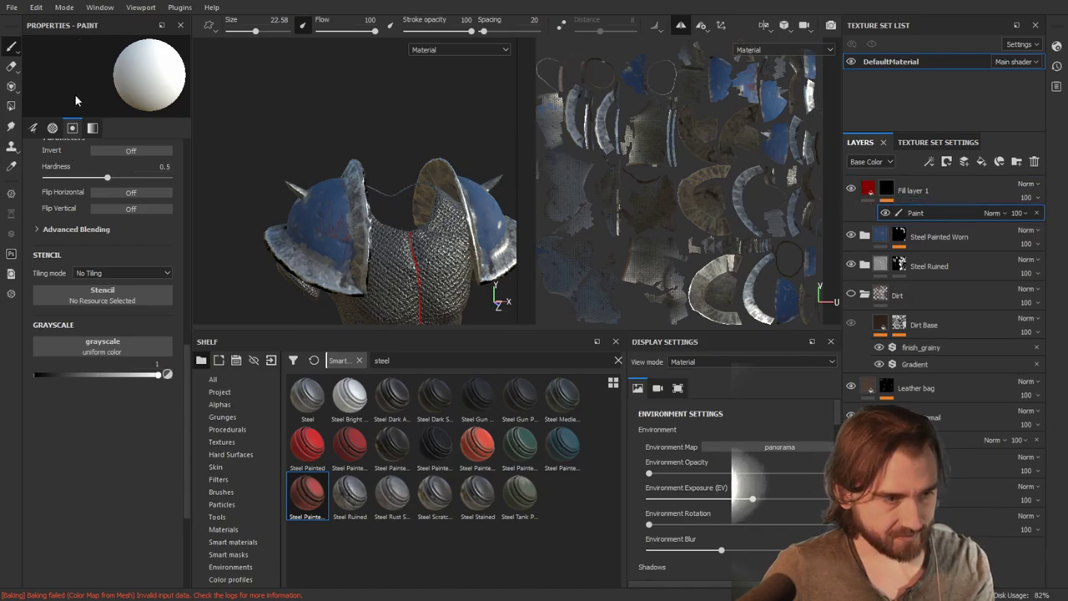
{"action": "left_click", "coordinate": [52, 128]}
{"action": "left_click", "coordinate": [33, 128]}
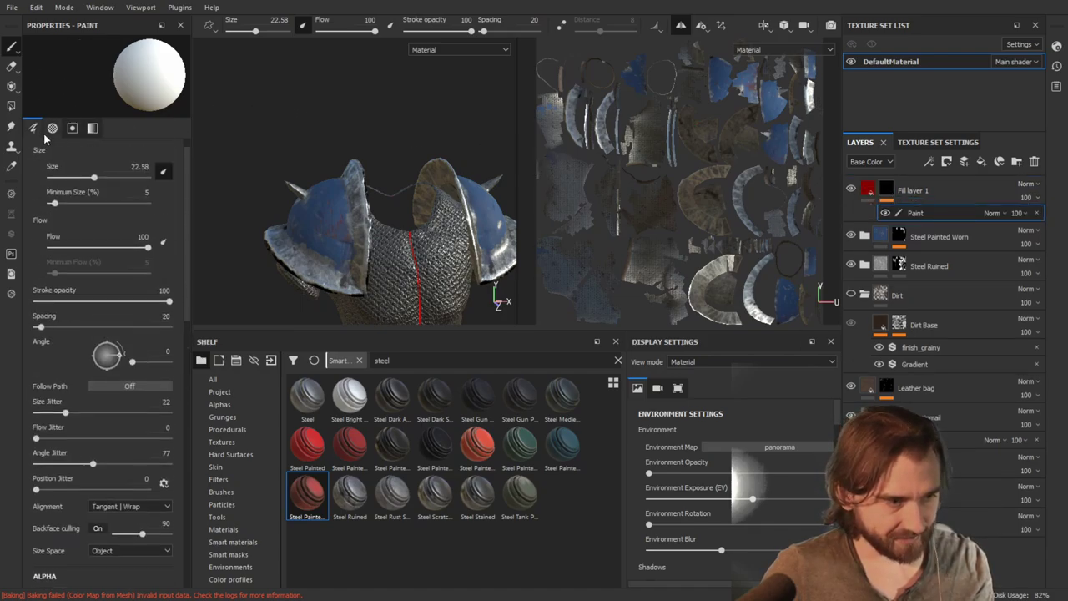
{"action": "left_click", "coordinate": [51, 128]}
{"action": "left_click", "coordinate": [72, 127]}
{"action": "left_click", "coordinate": [51, 128]}
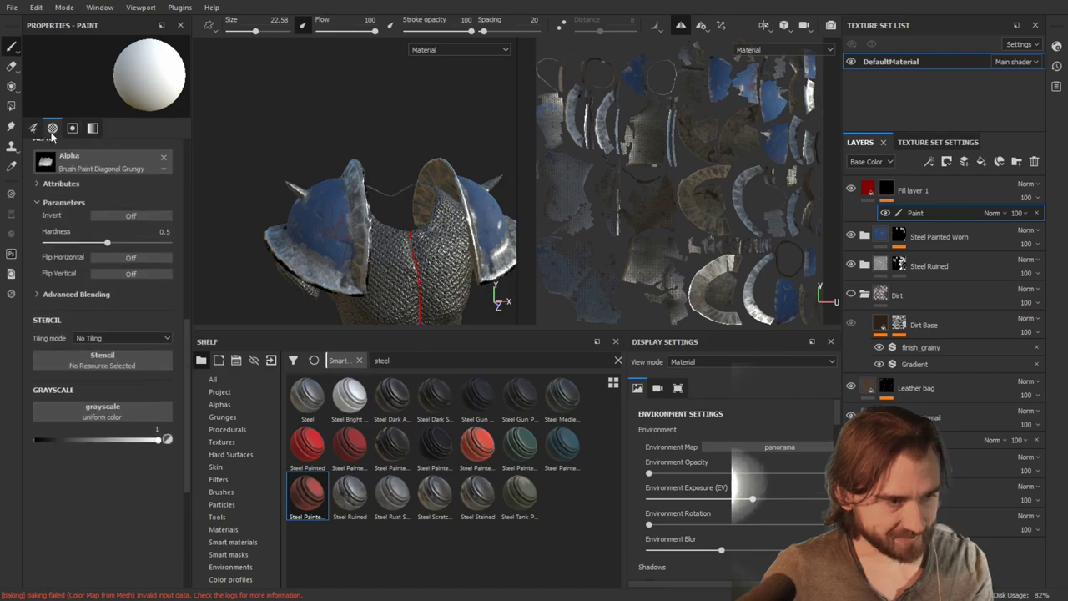
{"action": "scroll", "coordinate": [125, 329], "scroll_direction": "down", "scroll_amount": 5}
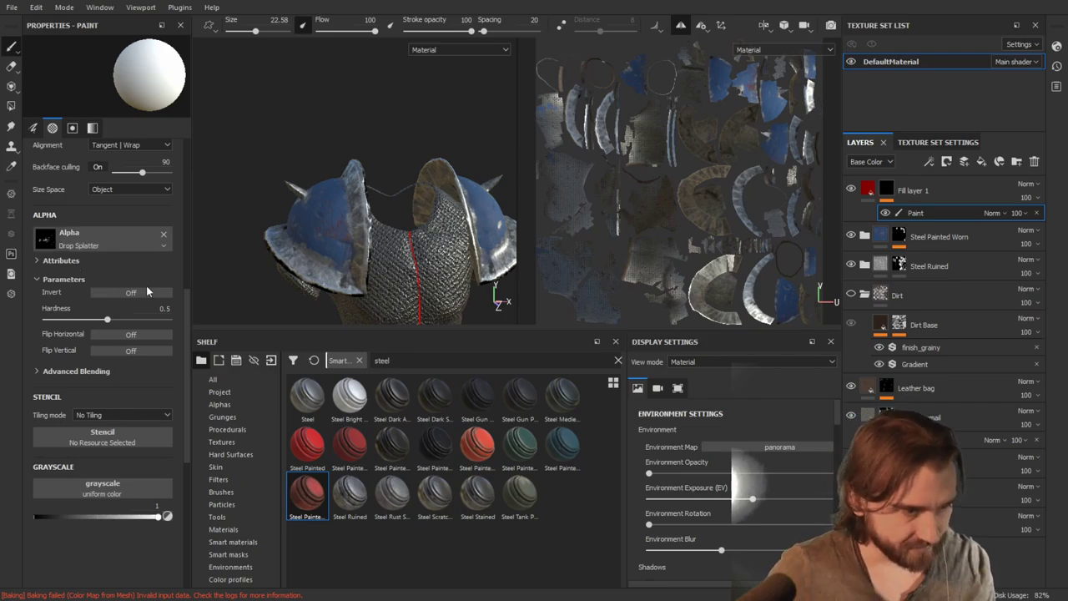
{"action": "scroll", "coordinate": [146, 285], "scroll_direction": "up", "scroll_amount": 5}
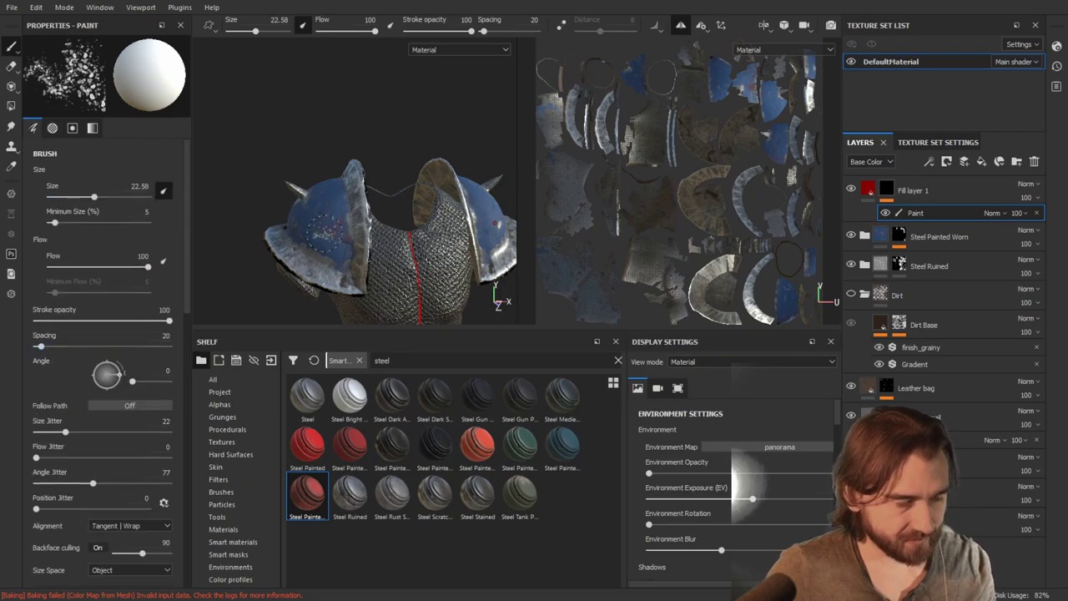
Set the brush size to 43.08 and paint red splatters on the lower part of the blue shoulder dome
{"action": "left_click_drag", "start_coordinate": [291, 224], "coordinate": [409, 222], "text": "alt"}
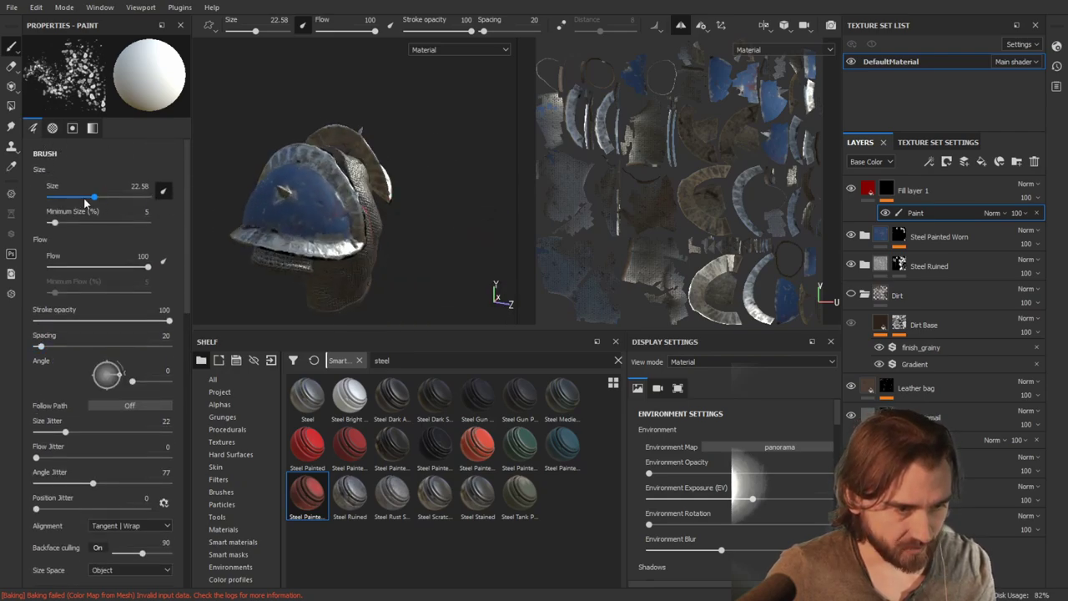
{"action": "left_click_drag", "start_coordinate": [86, 199], "coordinate": [113, 198]}
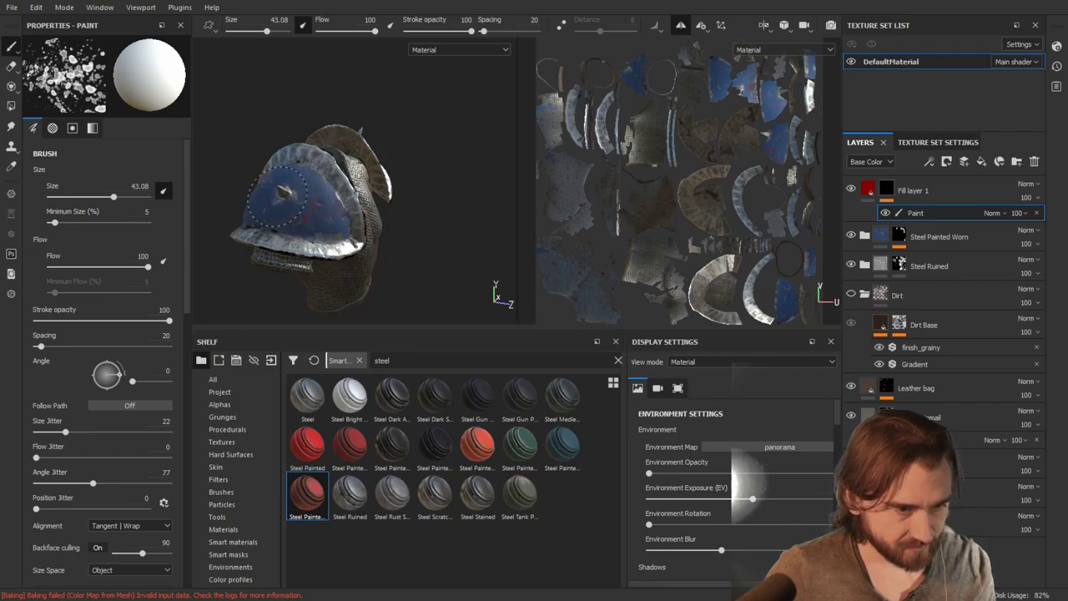
{"action": "mouse_move", "coordinate": [395, 215]}
{"action": "left_mouse_down", "text": "alt"}
{"action": "mouse_move", "coordinate": [408, 197]}
{"action": "mouse_move", "coordinate": [367, 218]}
{"action": "mouse_move", "coordinate": [353, 214]}
{"action": "left_mouse_up", "text": "alt"}
{"action": "scroll", "coordinate": [396, 215], "scroll_direction": "up", "scroll_amount": 3}
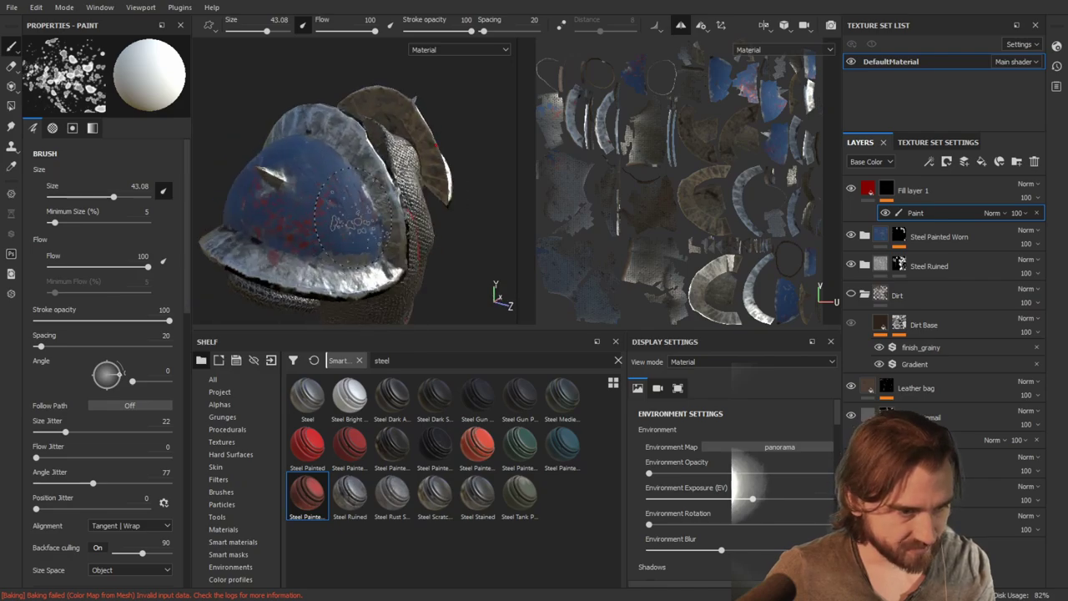
Set the red fill layer's height to 0.0396, roughness to 0.3069 and metallic to 0.1733
{"action": "left_click", "coordinate": [869, 189]}
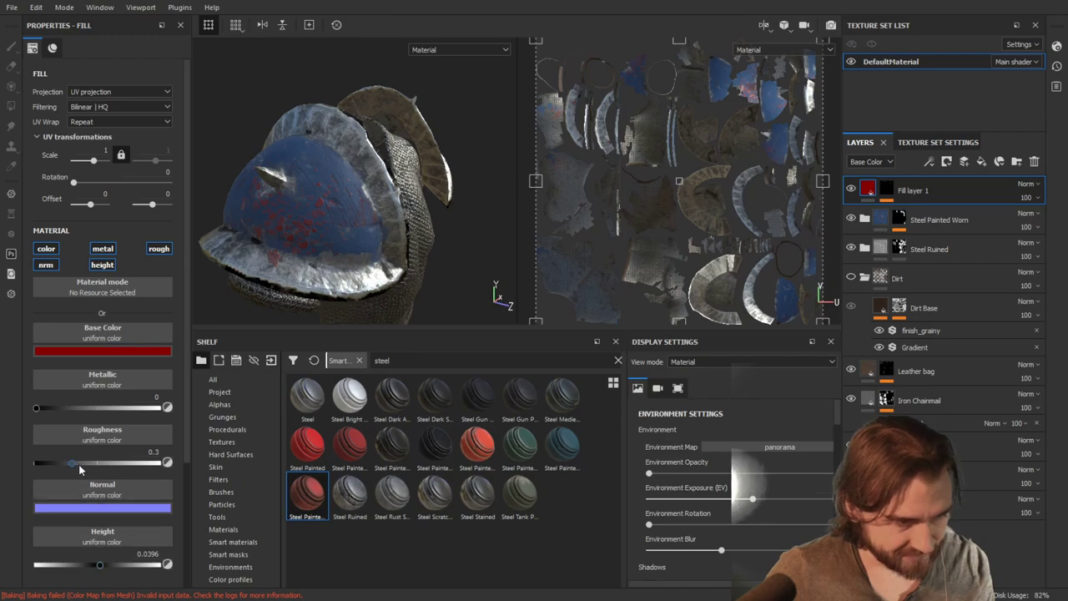
{"action": "mouse_move", "coordinate": [79, 463]}
{"action": "left_mouse_down"}
{"action": "mouse_move", "coordinate": [109, 475]}
{"action": "mouse_move", "coordinate": [72, 474]}
{"action": "left_mouse_up"}
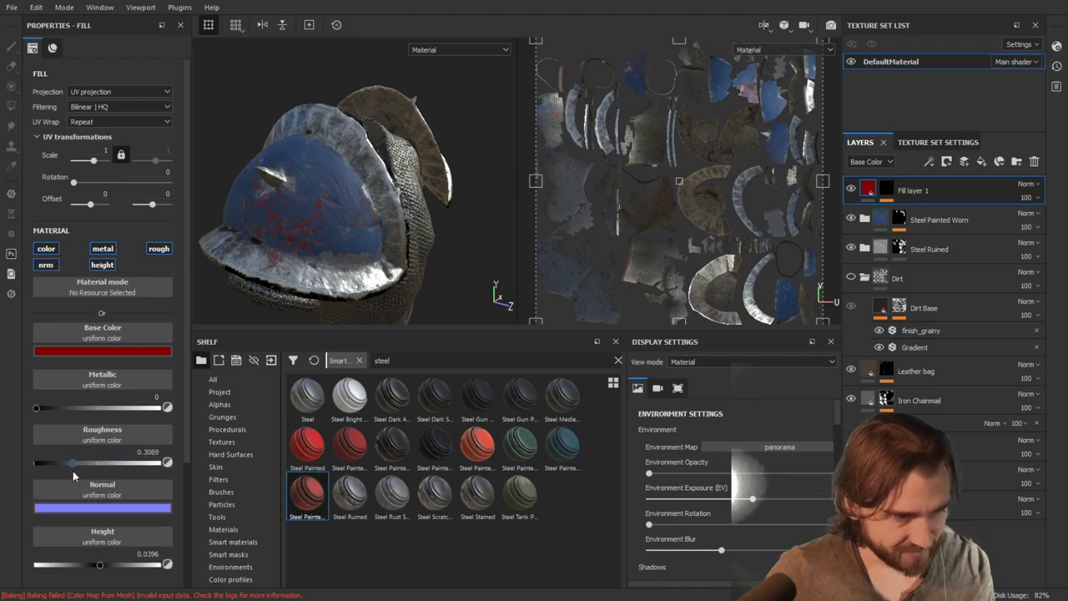
{"action": "left_click_drag", "start_coordinate": [38, 408], "coordinate": [76, 415]}
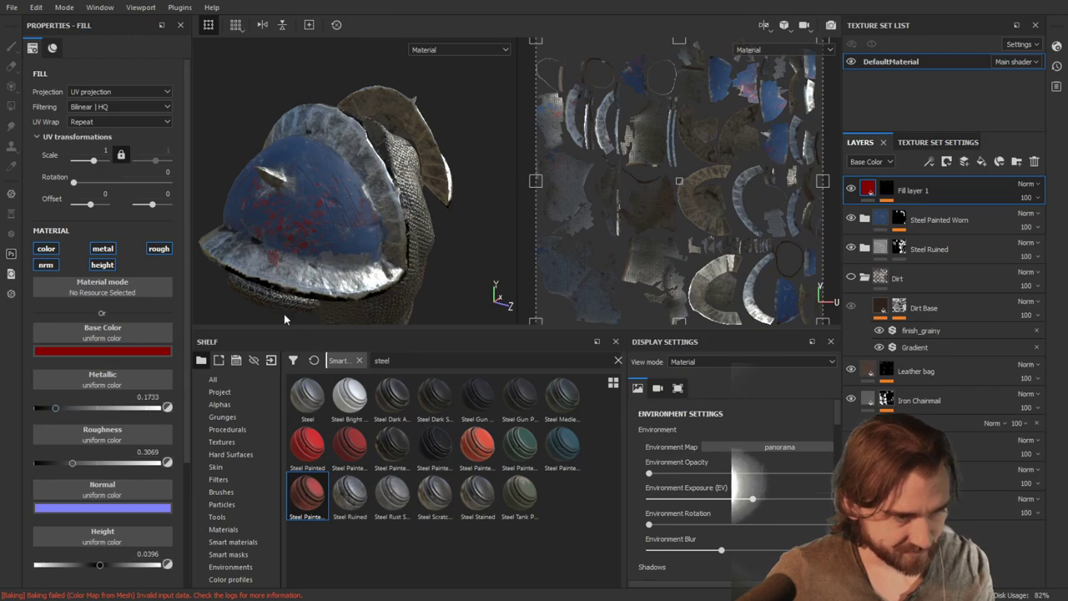
Make the Dirt folder visible and add a black mask to it
{"action": "left_click_drag", "start_coordinate": [492, 241], "coordinate": [409, 156], "text": "alt"}
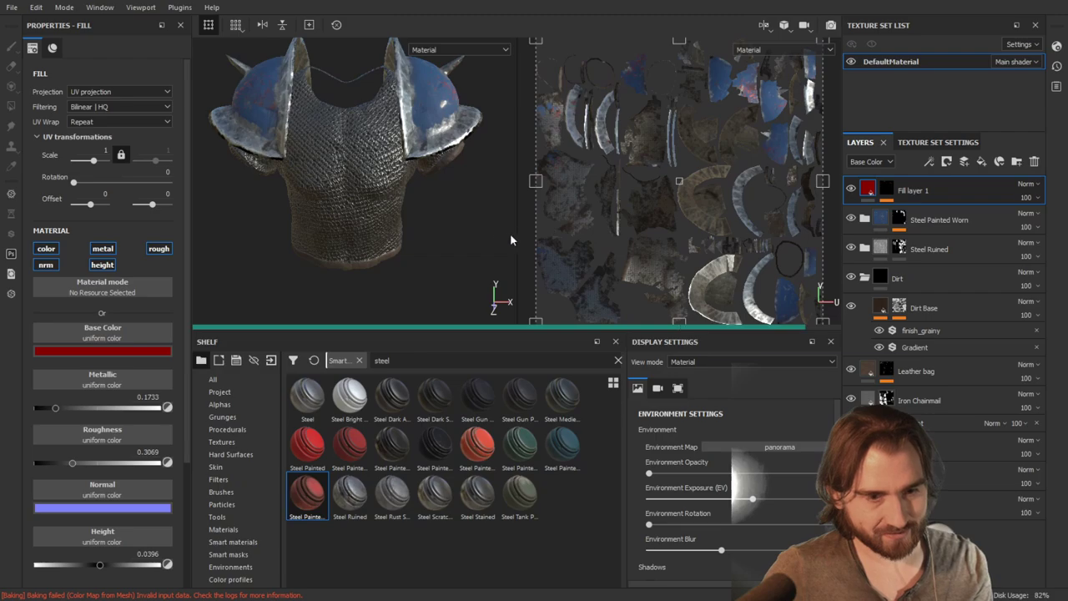
{"action": "left_click_drag", "start_coordinate": [453, 222], "coordinate": [443, 199], "text": "alt"}
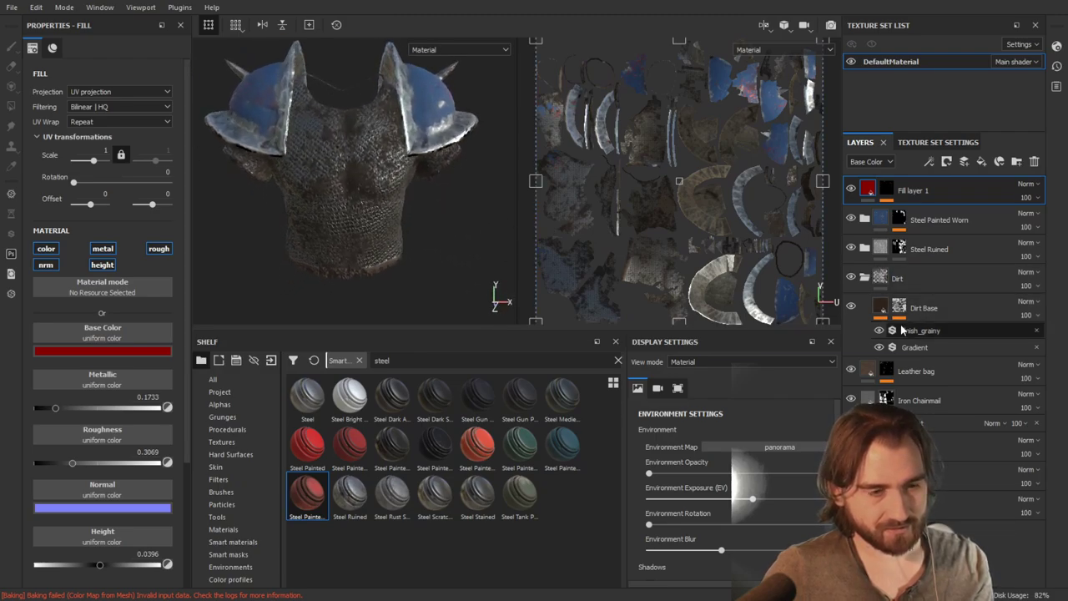
{"action": "left_click", "coordinate": [901, 283]}
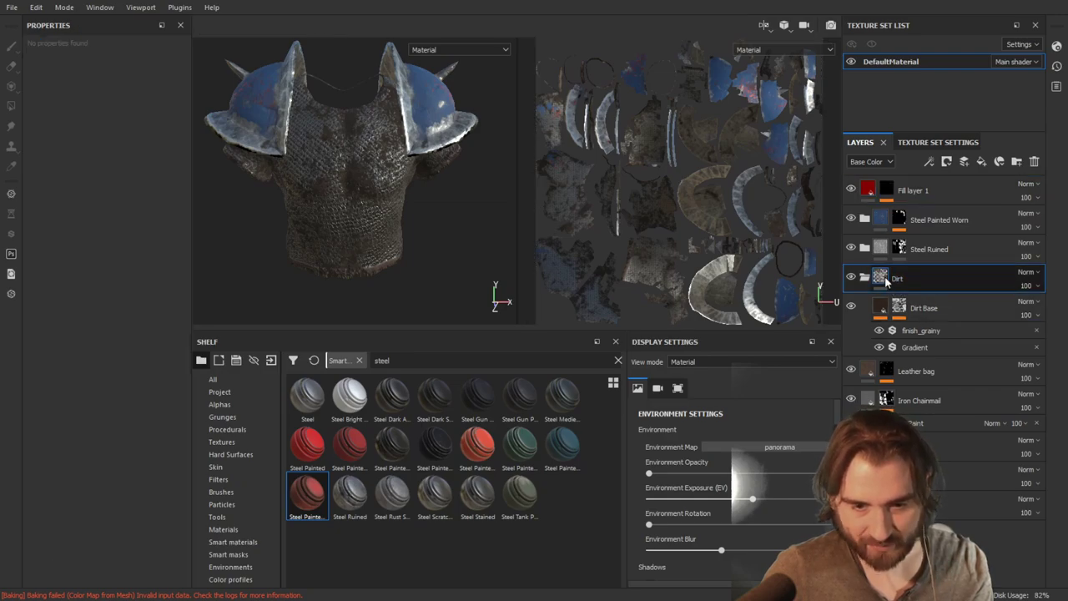
{"action": "left_click", "coordinate": [925, 299]}
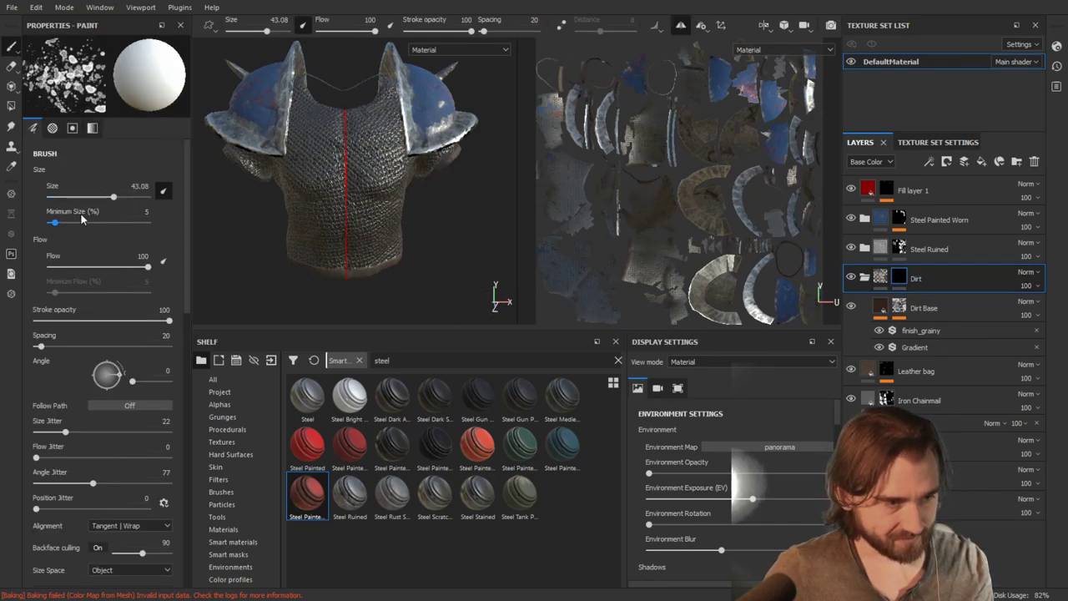
Set the mask brush's size to 58.15 and its grayscale value to 0
{"action": "left_click_drag", "start_coordinate": [111, 191], "coordinate": [123, 199]}
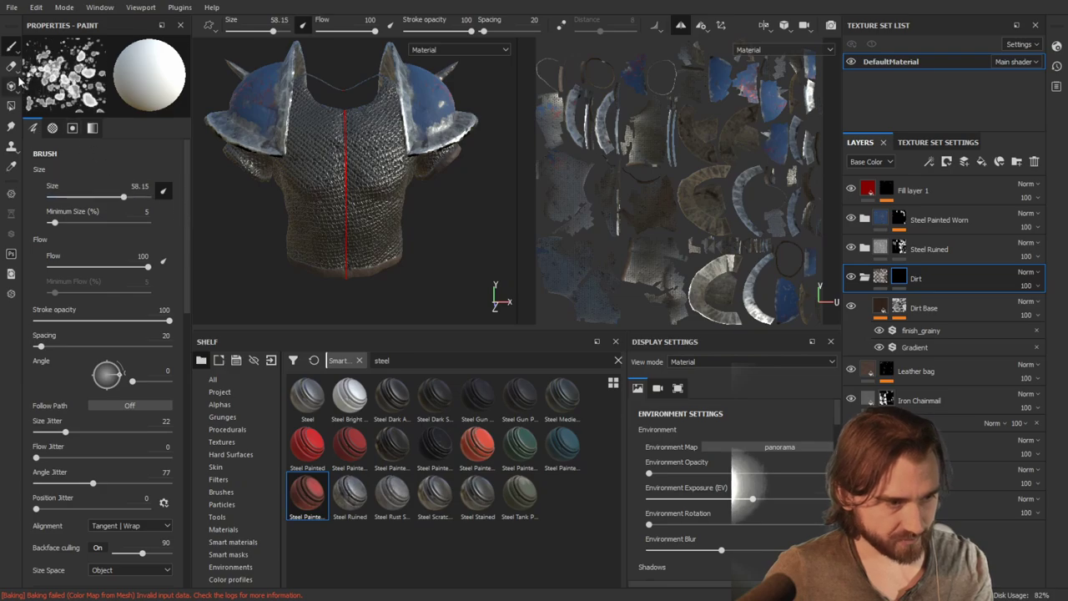
{"action": "left_click", "coordinate": [56, 130]}
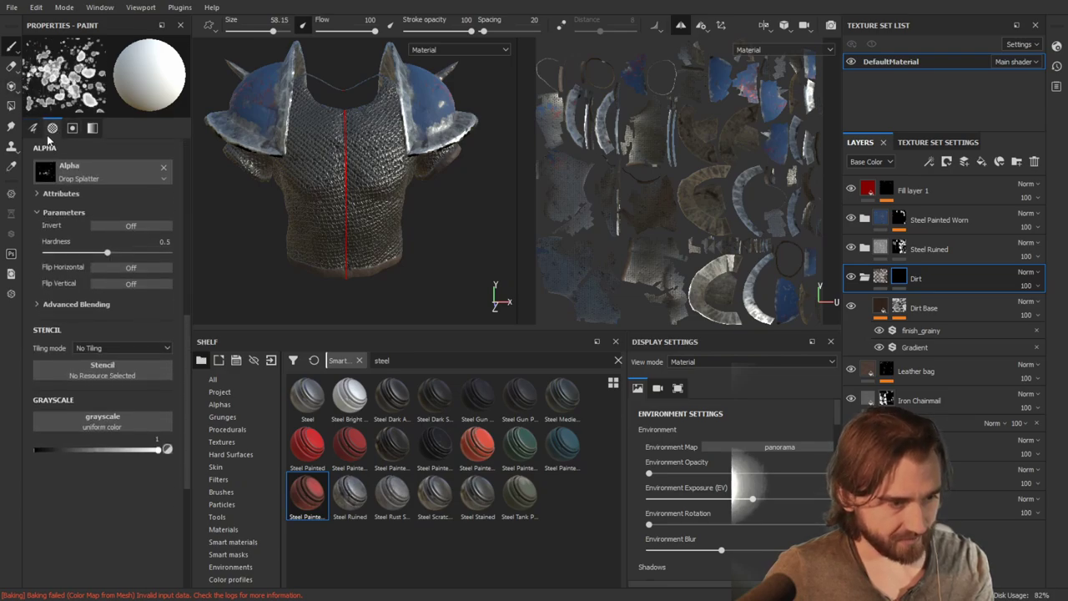
{"action": "left_click", "coordinate": [72, 128]}
{"action": "left_click_drag", "start_coordinate": [90, 267], "coordinate": [36, 268]}
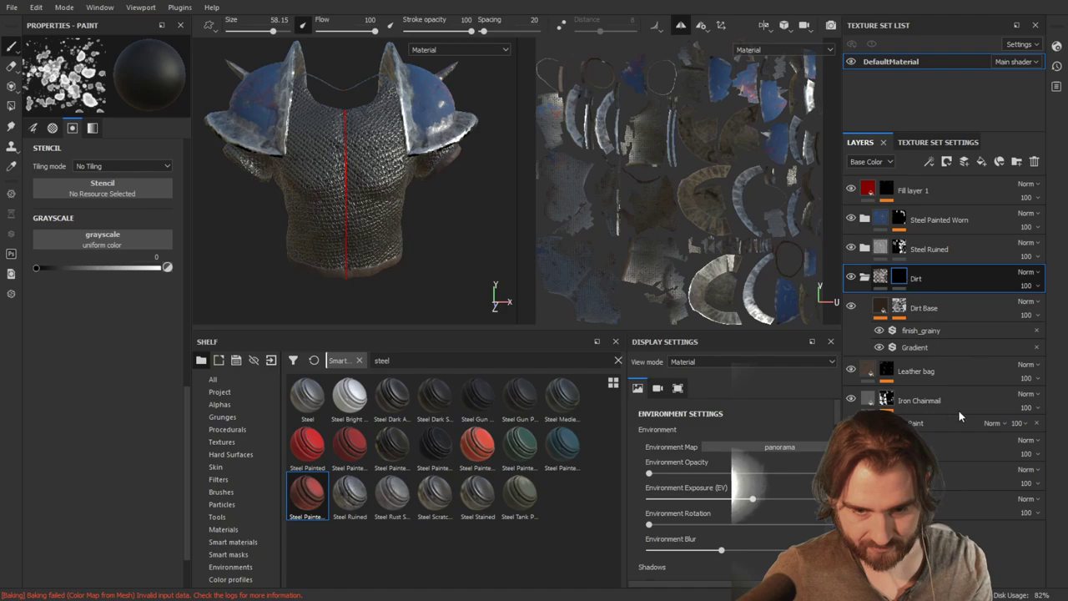
Replace the Dirt folder's black mask with a white one and brush dirt off the front of the chainmail torso
{"action": "key", "text": "Delete"}
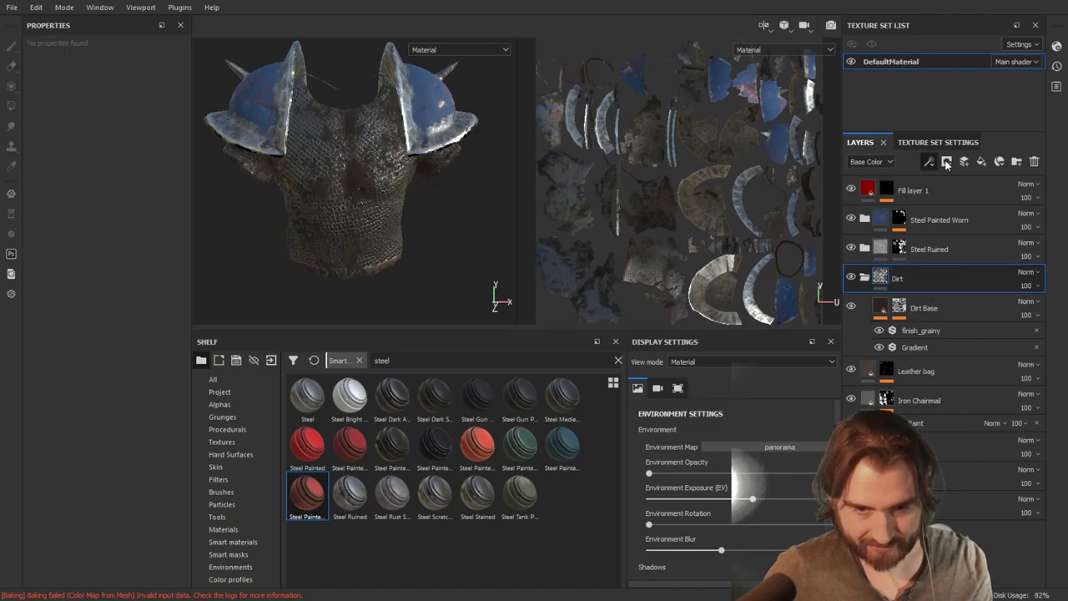
{"action": "left_click", "coordinate": [952, 190]}
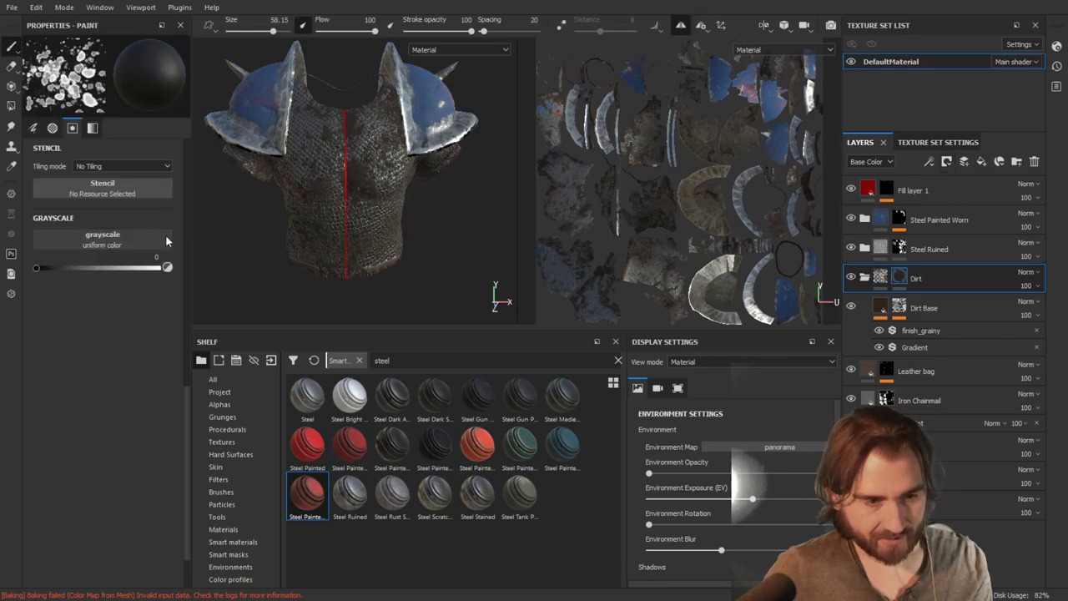
{"action": "left_click_drag", "start_coordinate": [367, 139], "coordinate": [341, 180]}
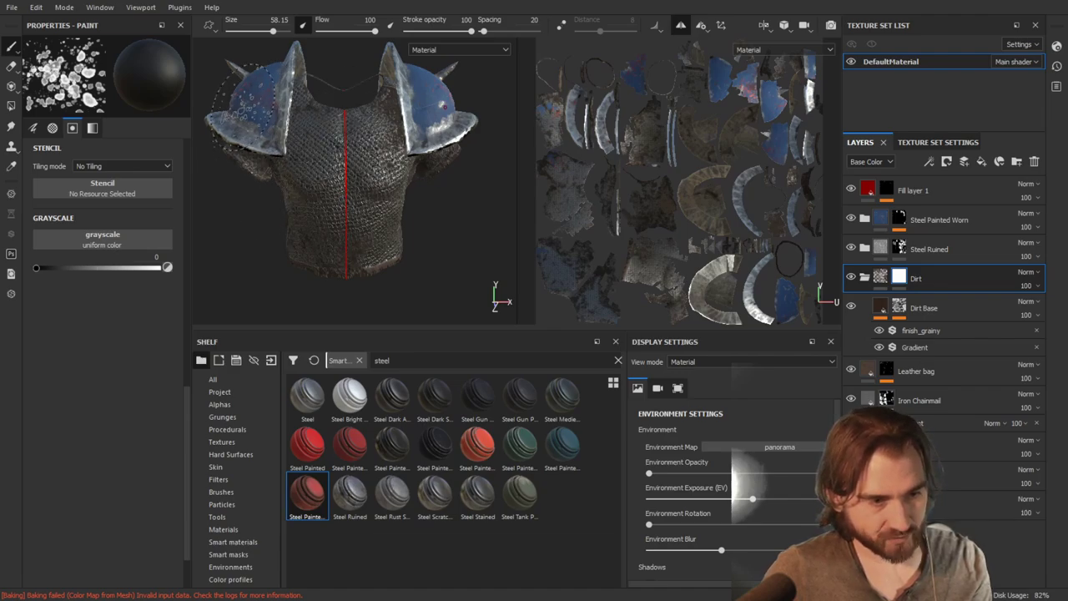
{"action": "left_click_drag", "start_coordinate": [288, 158], "coordinate": [296, 164]}
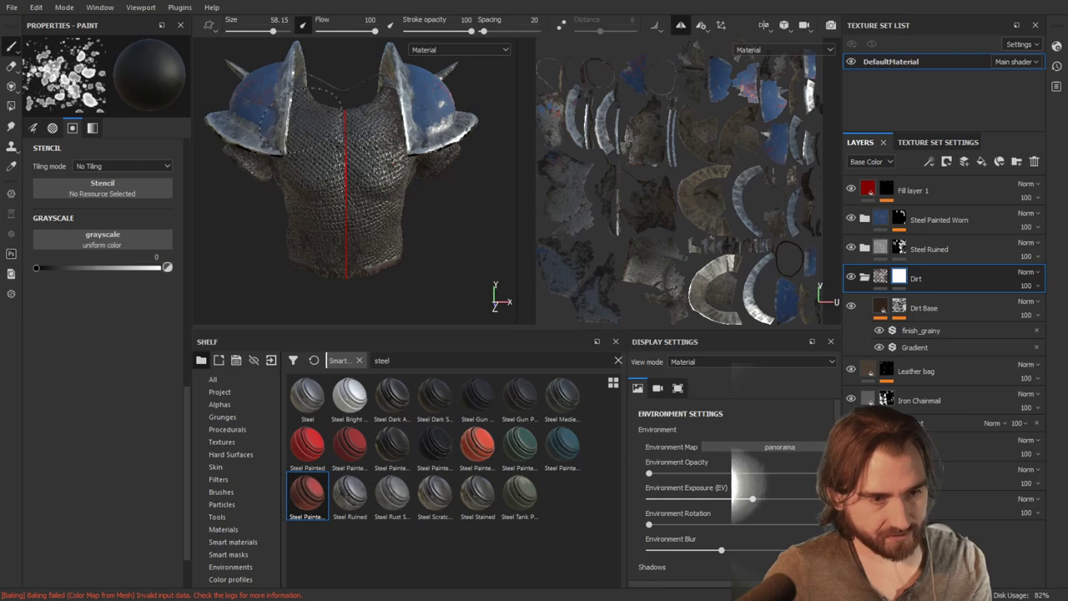
{"action": "left_click_drag", "start_coordinate": [320, 242], "coordinate": [323, 258]}
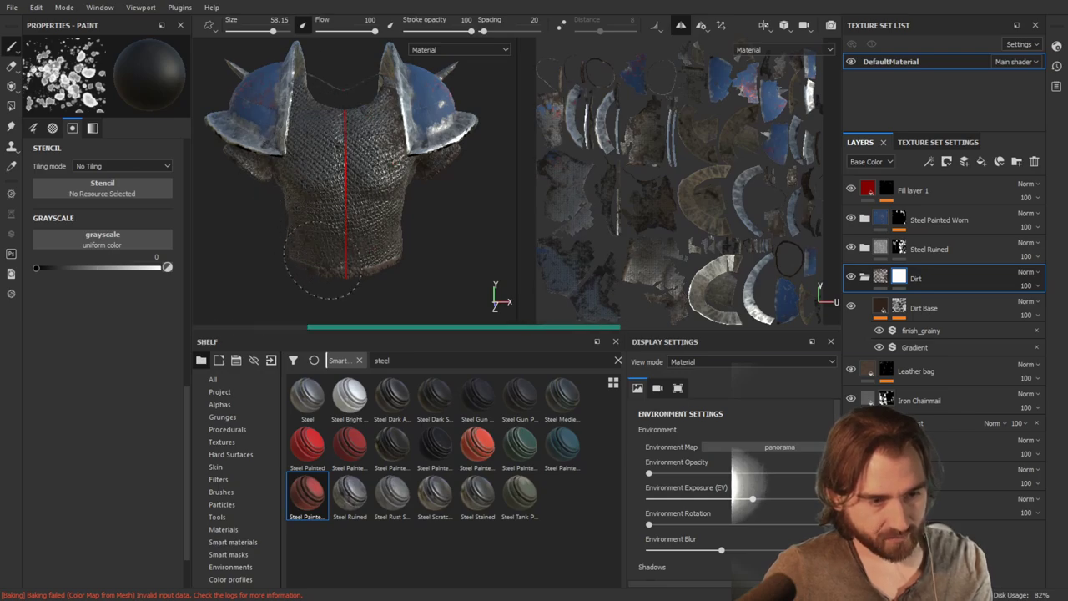
Brush dirt off the back of the chainmail torso through the Dirt mask, and select the red fill layer
{"action": "left_click_drag", "start_coordinate": [265, 181], "coordinate": [464, 180], "text": "alt"}
{"action": "scroll", "coordinate": [442, 180], "scroll_direction": "up", "scroll_amount": 3}
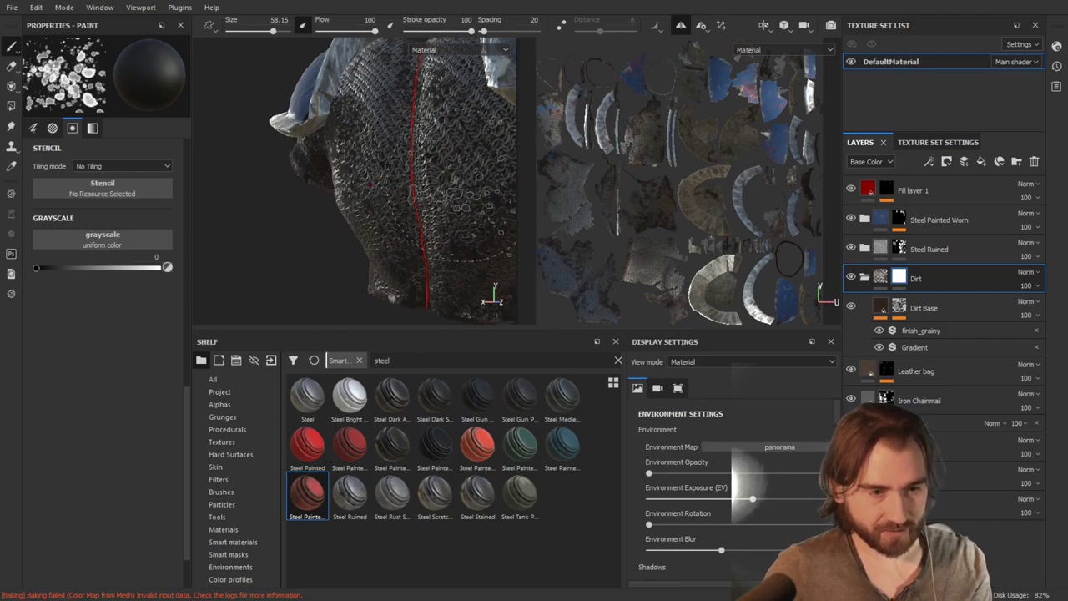
{"action": "scroll", "coordinate": [462, 183], "scroll_direction": "down", "scroll_amount": 5}
{"action": "left_click", "coordinate": [444, 125]}
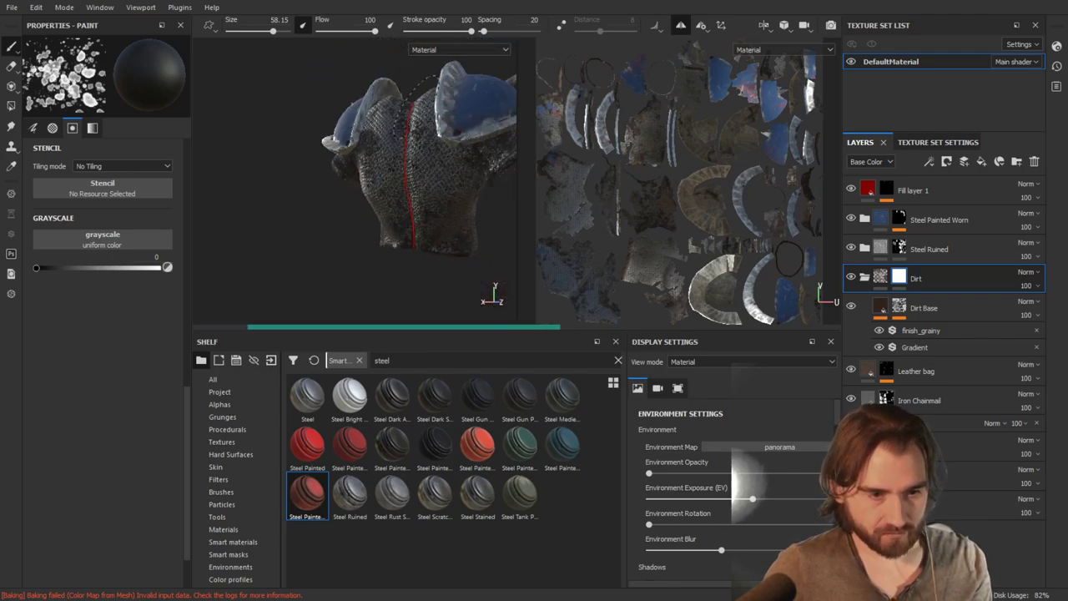
{"action": "left_click_drag", "start_coordinate": [421, 82], "coordinate": [322, 178], "text": "alt"}
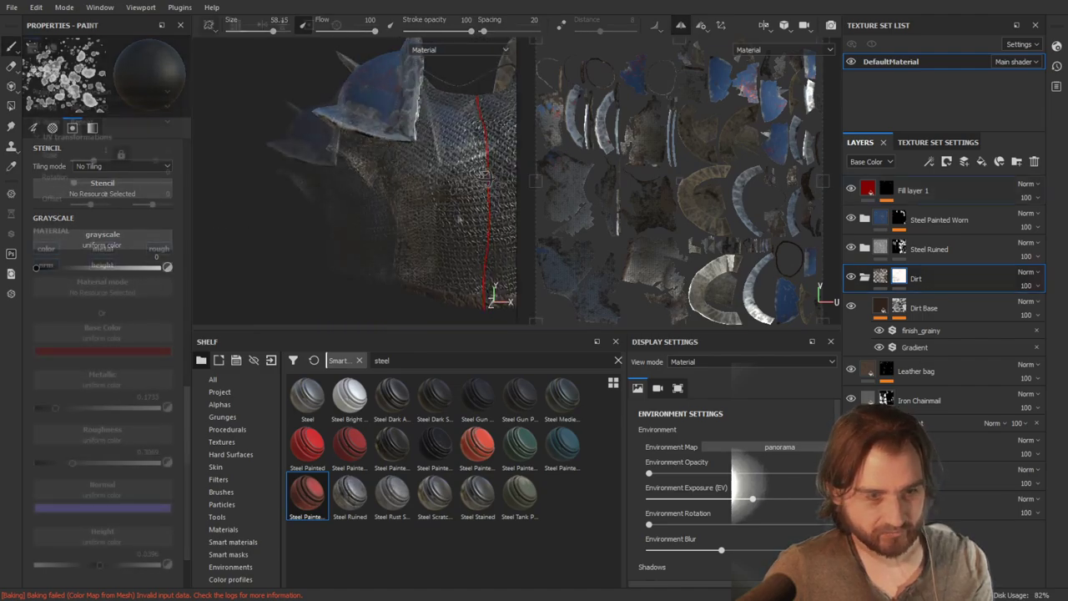
{"action": "left_click_drag", "start_coordinate": [469, 229], "coordinate": [436, 217], "text": "alt"}
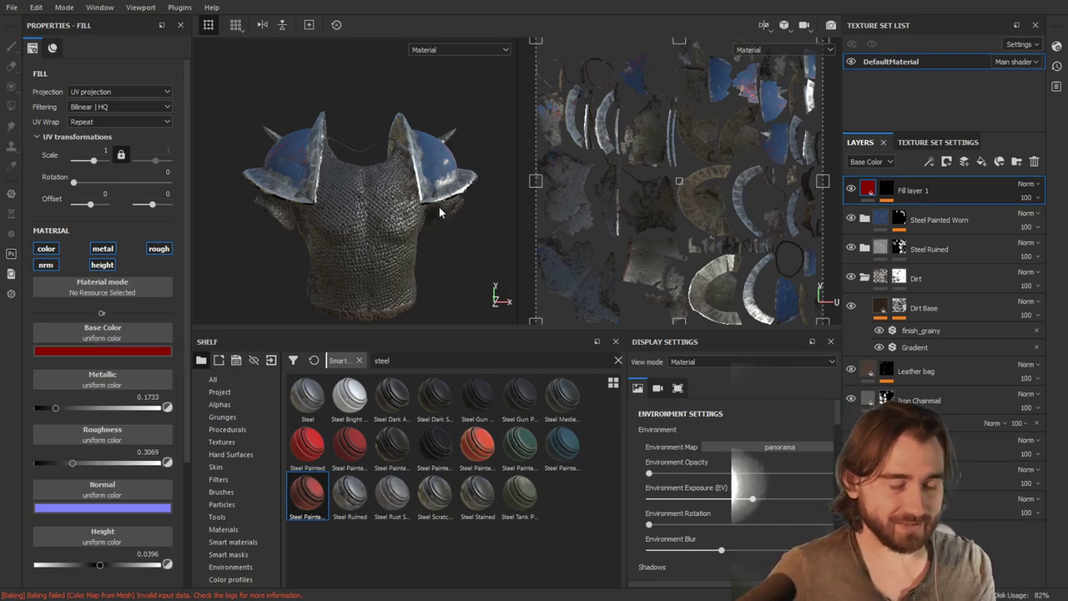
{"action": "left_click_drag", "start_coordinate": [439, 207], "coordinate": [453, 243], "text": "alt"}
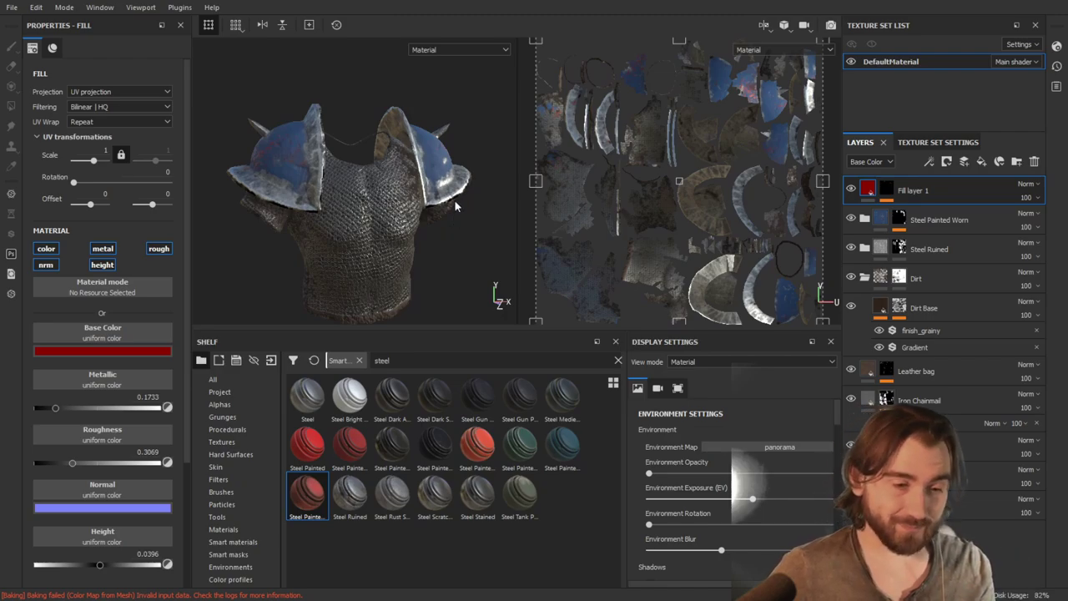
{"action": "mouse_move", "coordinate": [466, 212]}
{"action": "left_mouse_down", "text": "alt"}
{"action": "mouse_move", "coordinate": [443, 154]}
{"action": "mouse_move", "coordinate": [453, 210]}
{"action": "left_mouse_up", "text": "alt"}
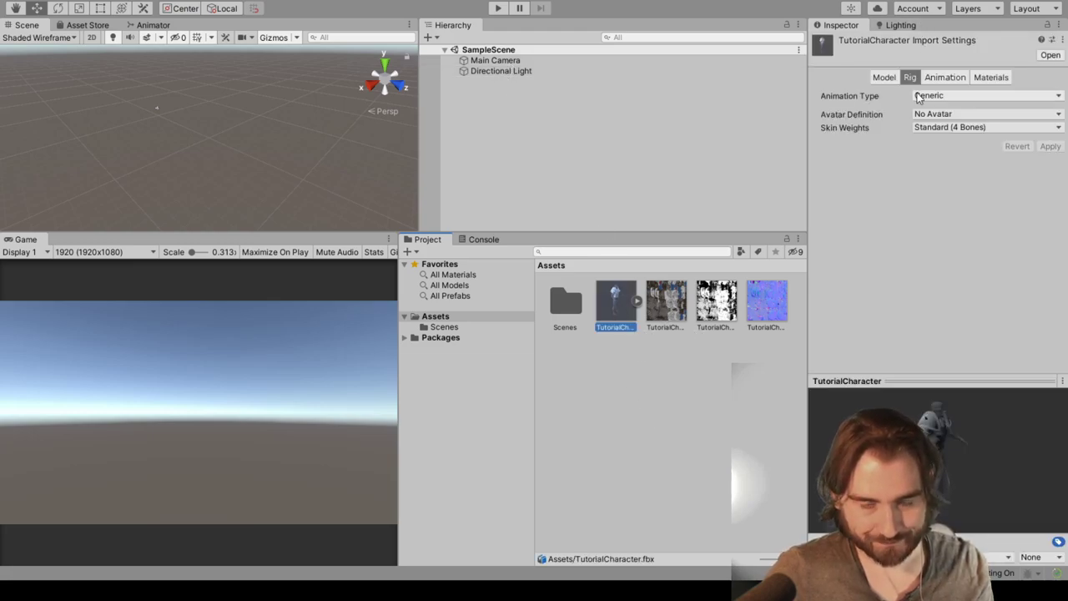
In Unity, set the TutorialCharacter model's rig animation type to Humanoid and enlarge the Scene view
{"action": "left_click", "coordinate": [961, 154]}
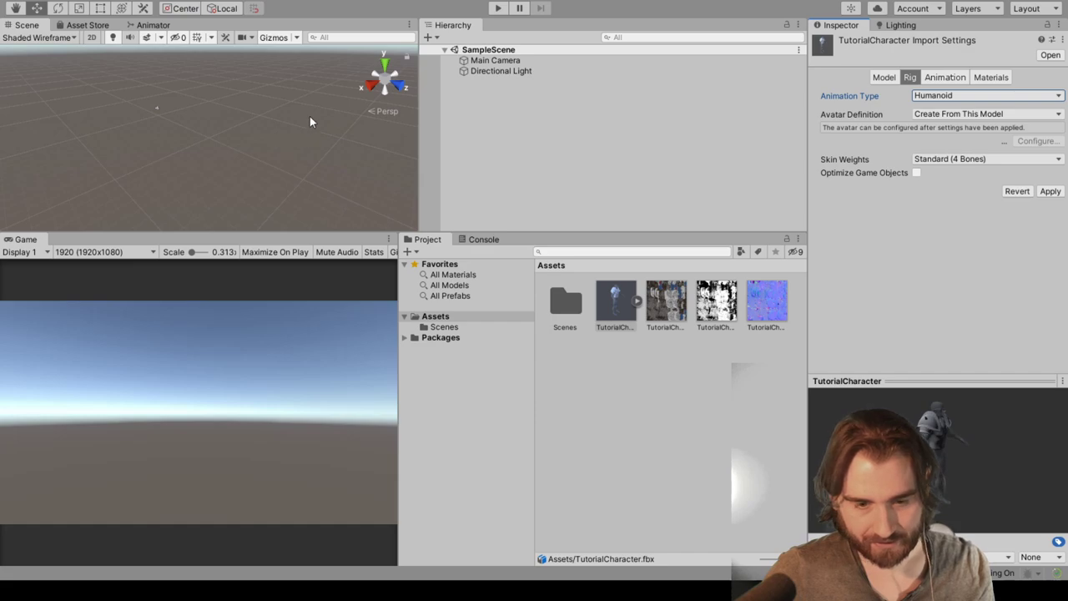
{"action": "middle_click_drag", "start_coordinate": [336, 127], "coordinate": [309, 108]}
{"action": "left_click_drag", "start_coordinate": [284, 230], "coordinate": [283, 292]}
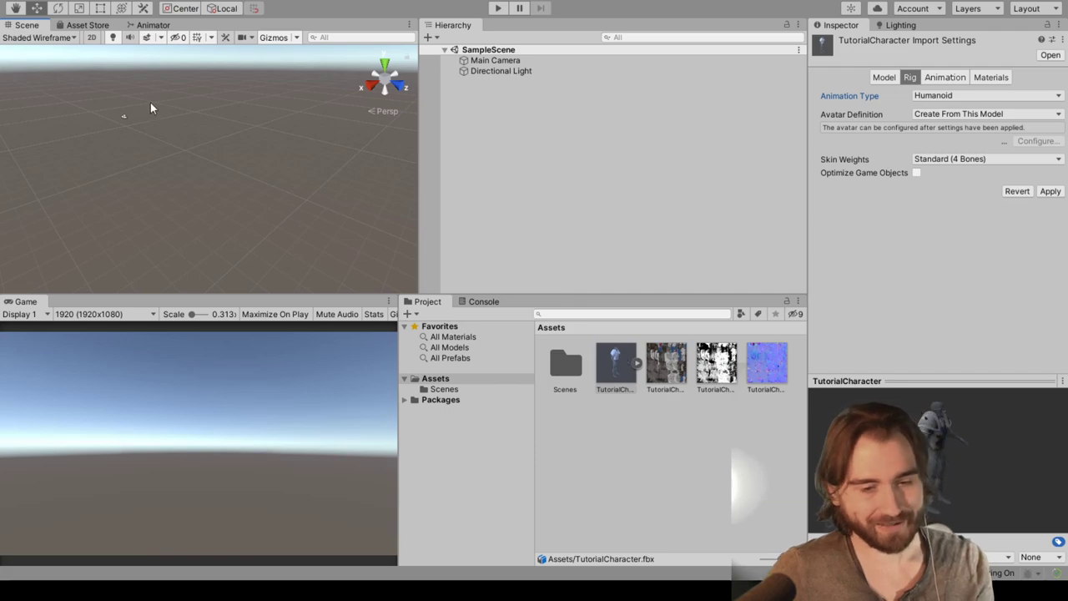
Place the TutorialCharacter model in the scene and lower it to a Y position of -8.7
{"action": "left_click_drag", "start_coordinate": [596, 368], "coordinate": [208, 204]}
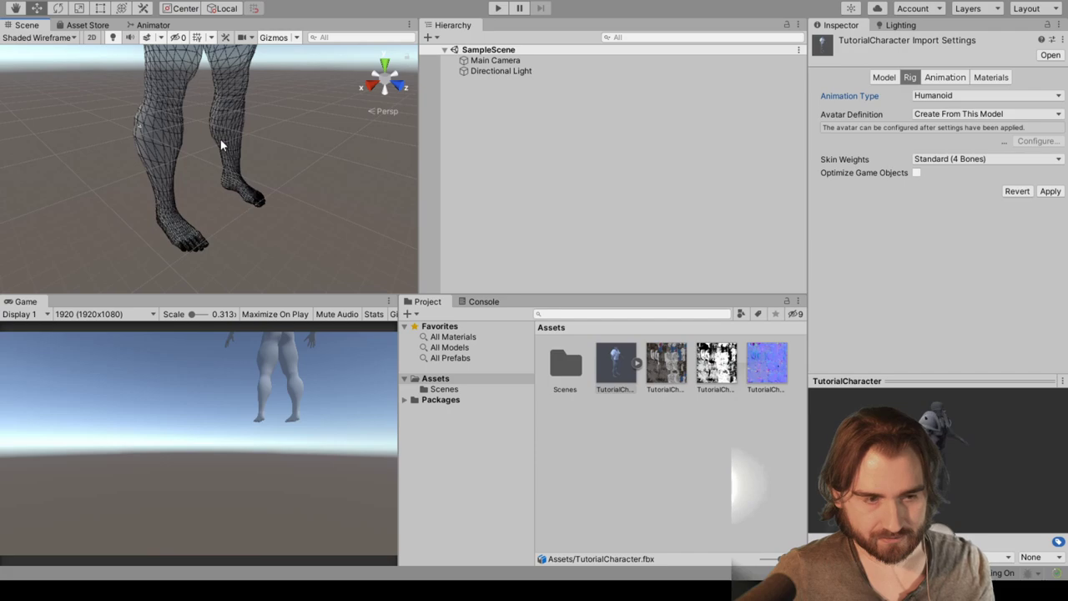
{"action": "left_click_drag", "start_coordinate": [221, 144], "coordinate": [221, 141]}
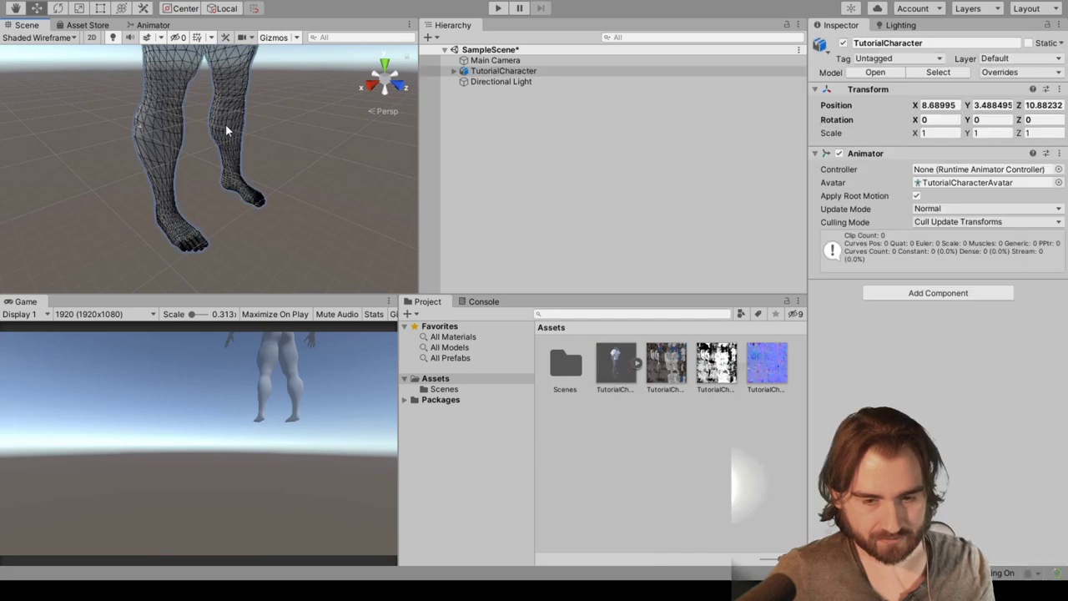
{"action": "scroll", "coordinate": [225, 123], "scroll_direction": "down", "scroll_amount": 4}
{"action": "middle_click_drag", "start_coordinate": [225, 125], "coordinate": [227, 256]}
{"action": "key", "text": "f"}
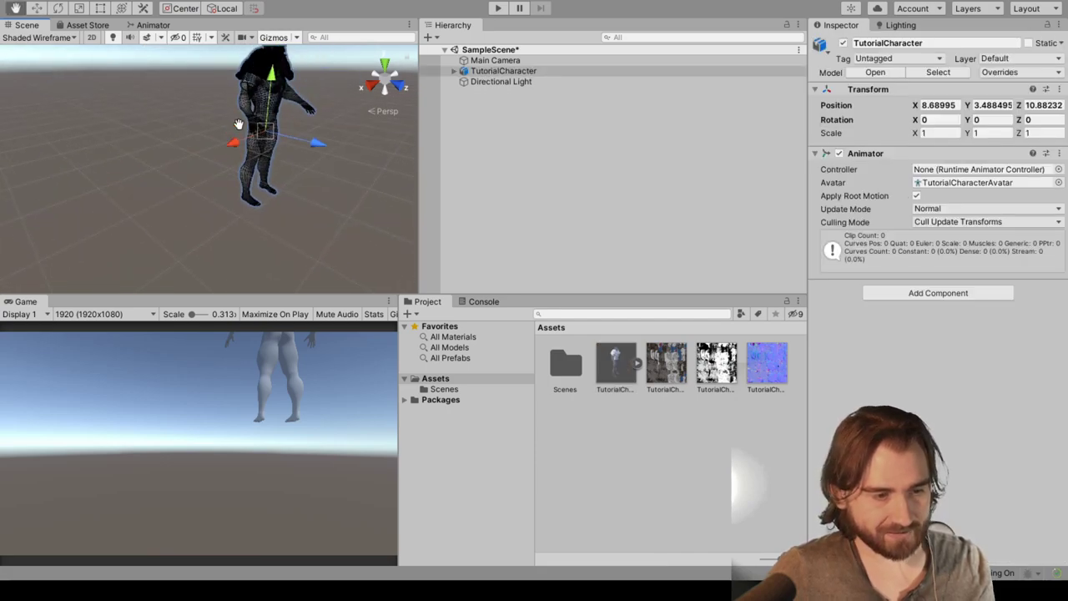
{"action": "left_click_drag", "start_coordinate": [193, 178], "coordinate": [196, 266]}
Expand TutorialCharacter's bone hierarchy through Root and pelvis down to both thighs and the children of spine_03
{"action": "left_click", "coordinate": [454, 71]}
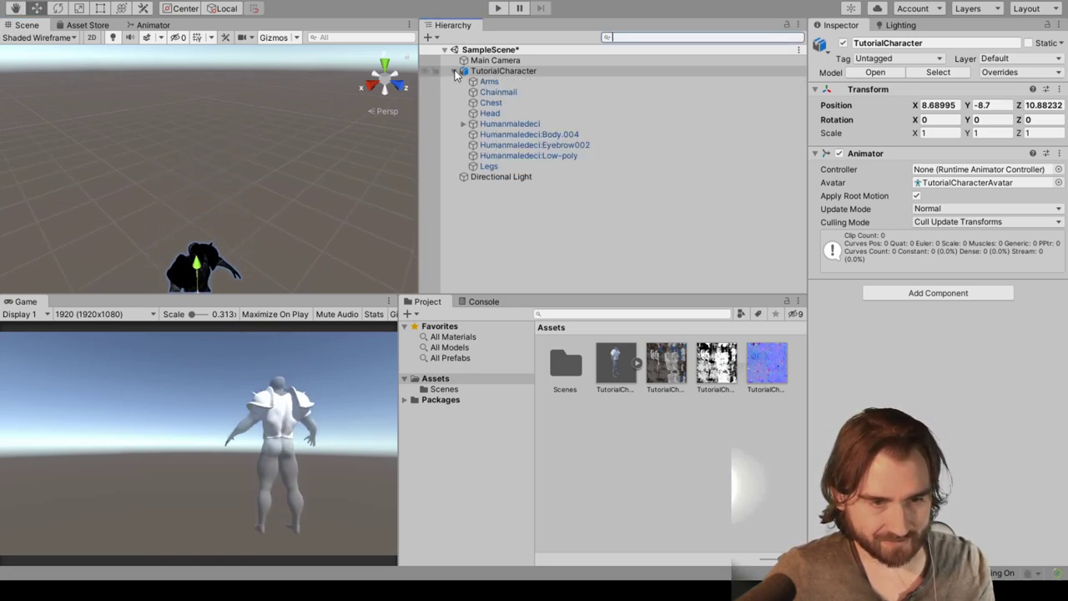
{"action": "left_click", "coordinate": [463, 123]}
{"action": "left_click", "coordinate": [472, 134]}
{"action": "left_click", "coordinate": [481, 145]}
{"action": "left_click", "coordinate": [490, 166]}
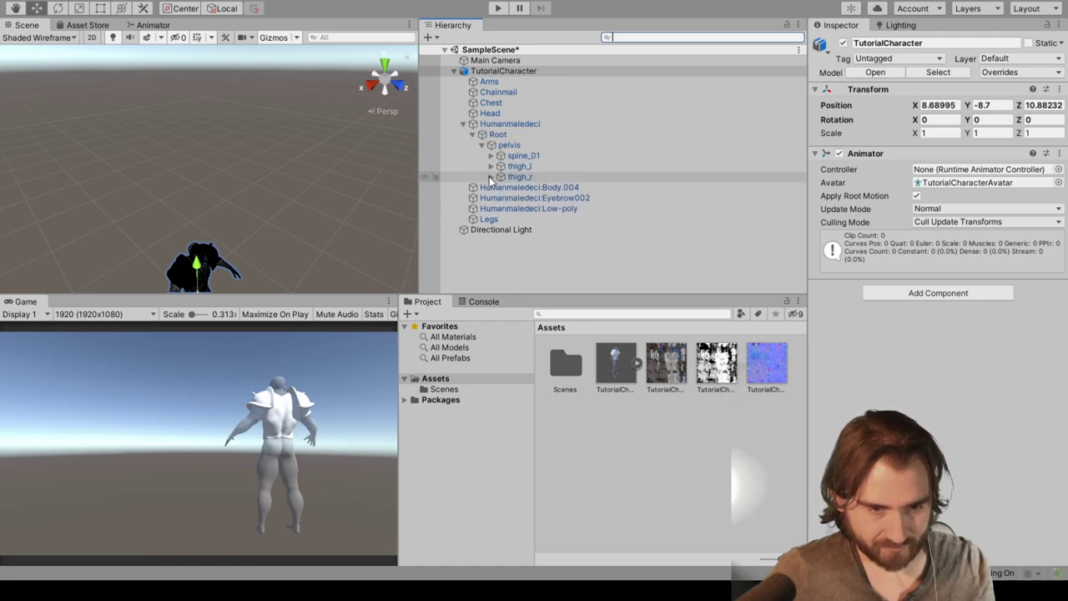
{"action": "left_click", "coordinate": [490, 177]}
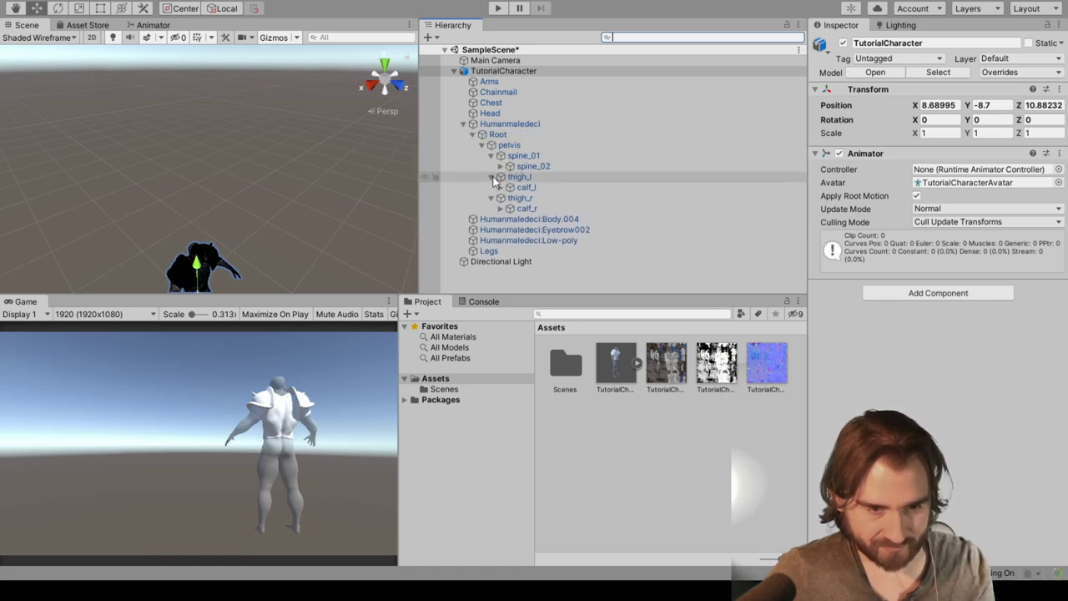
{"action": "left_click", "coordinate": [490, 155]}
{"action": "left_click", "coordinate": [500, 166]}
{"action": "left_click", "coordinate": [509, 177]}
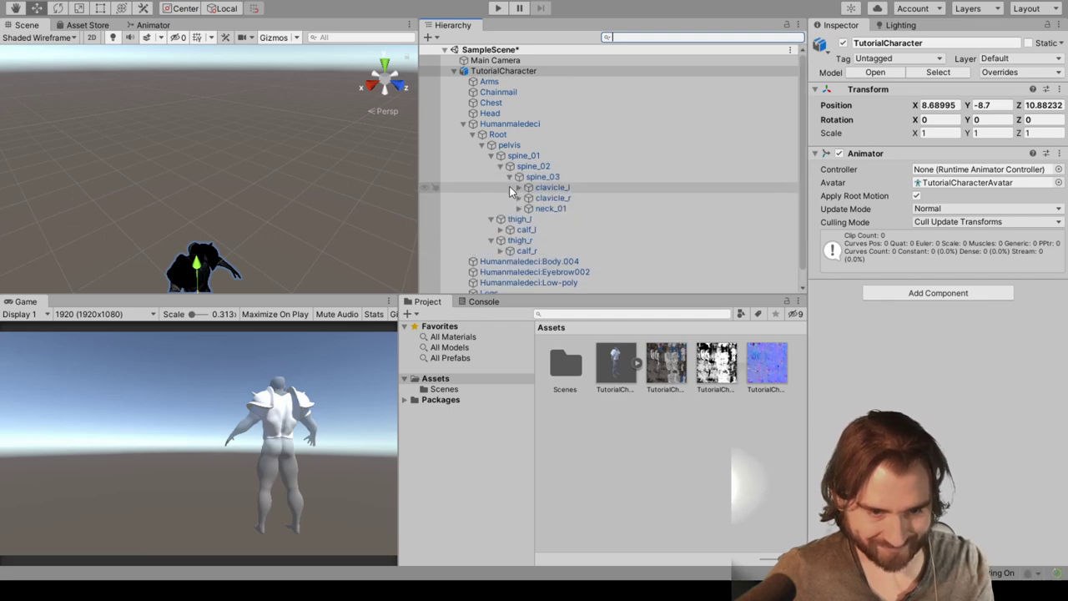
Expand clavicle_l and clavicle_r and select the high-poly shoulder pad under each to check it
{"action": "left_click", "coordinate": [518, 187]}
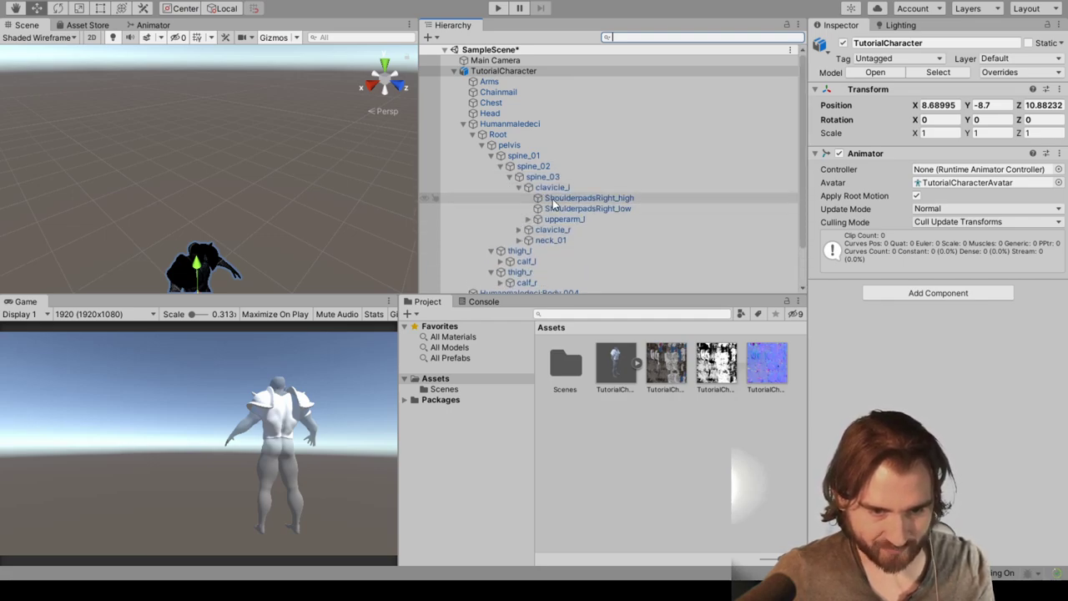
{"action": "left_click", "coordinate": [584, 199]}
{"action": "left_click", "coordinate": [518, 229]}
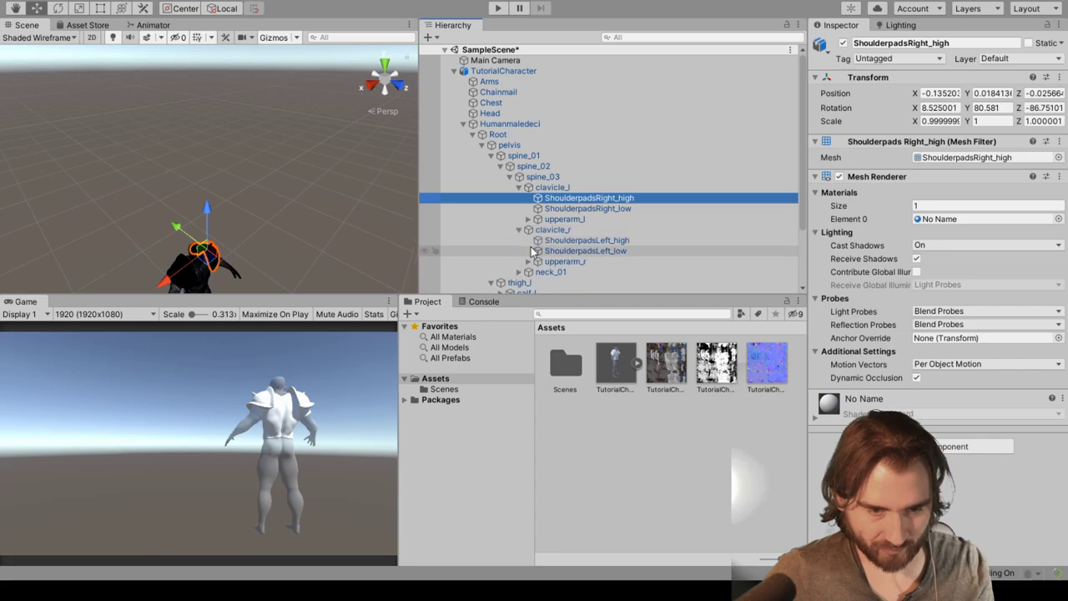
{"action": "left_click", "coordinate": [565, 241], "text": "shift"}
{"action": "left_click", "coordinate": [566, 242]}
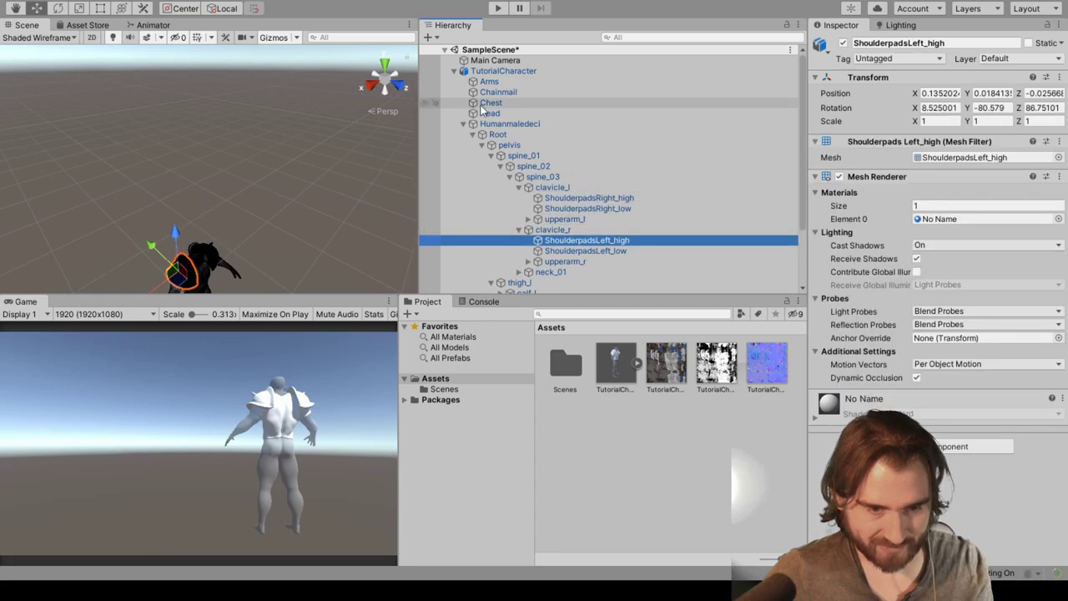
Unpack the TutorialCharacter prefab and delete ShoulderpadsRight_high and ShoulderpadsLeft_high from it
{"action": "left_click", "coordinate": [496, 72]}
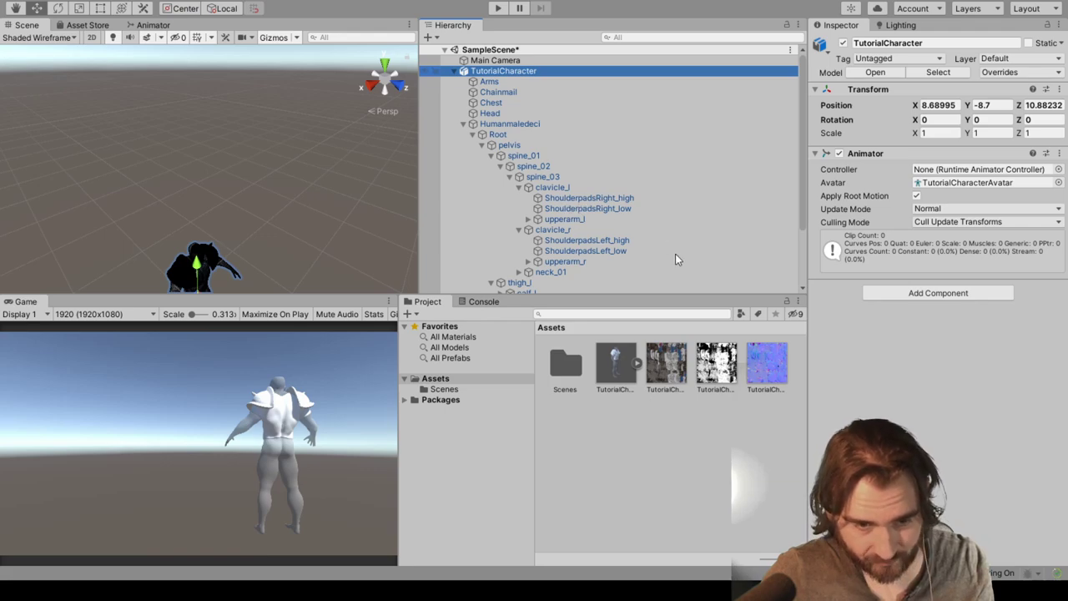
{"action": "left_click", "coordinate": [586, 197]}
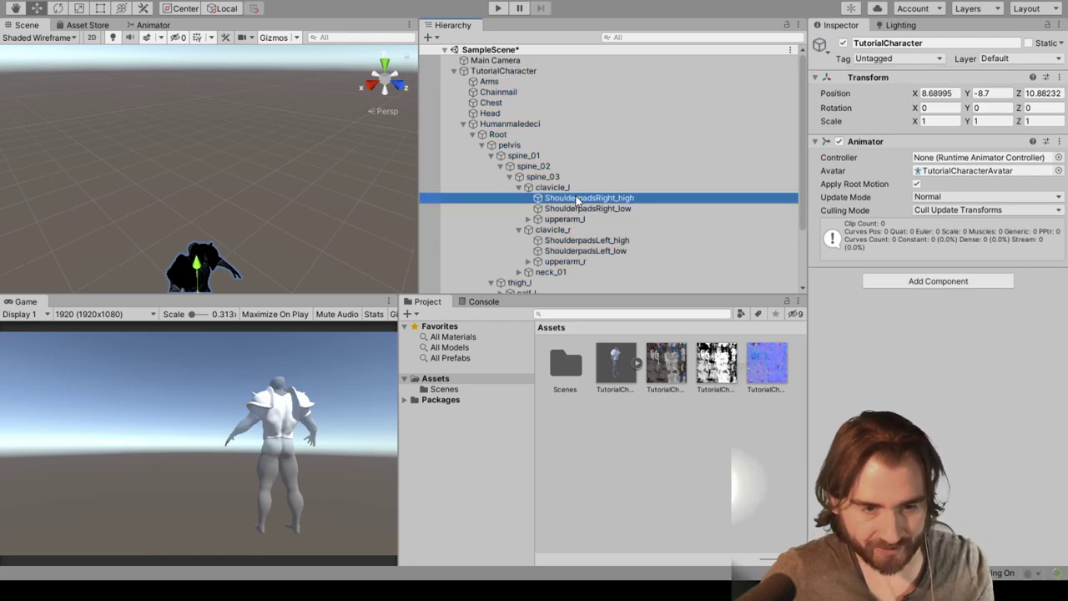
{"action": "left_click", "coordinate": [604, 240], "text": "ctrl"}
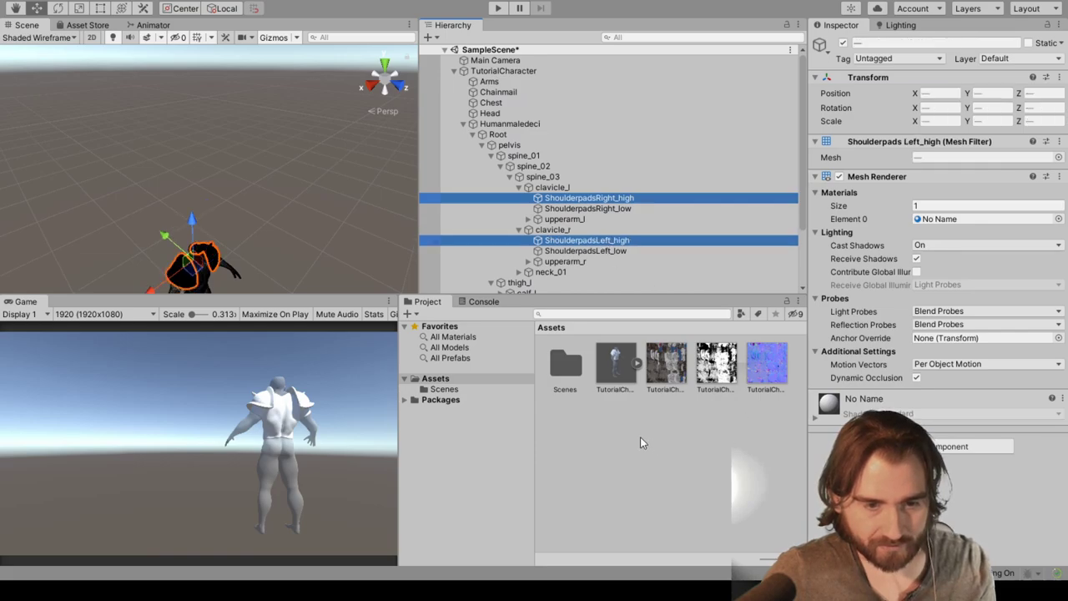
{"action": "key", "text": "Delete"}
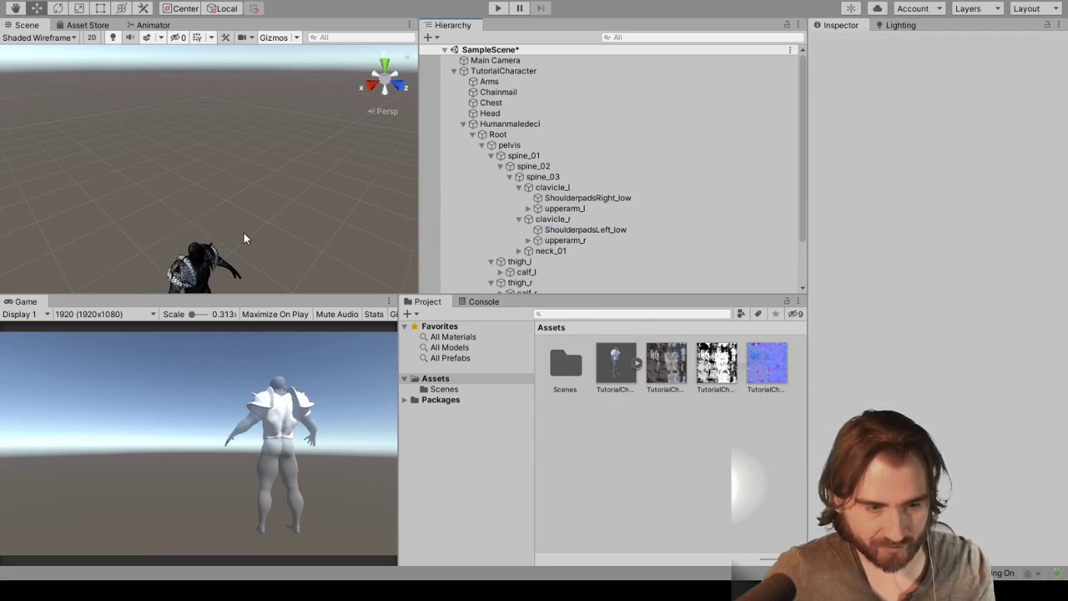
Select ShoulderpadsLeft_low on the character and examine it up close in the Scene view
{"action": "middle_click_drag", "start_coordinate": [242, 234], "coordinate": [243, 186]}
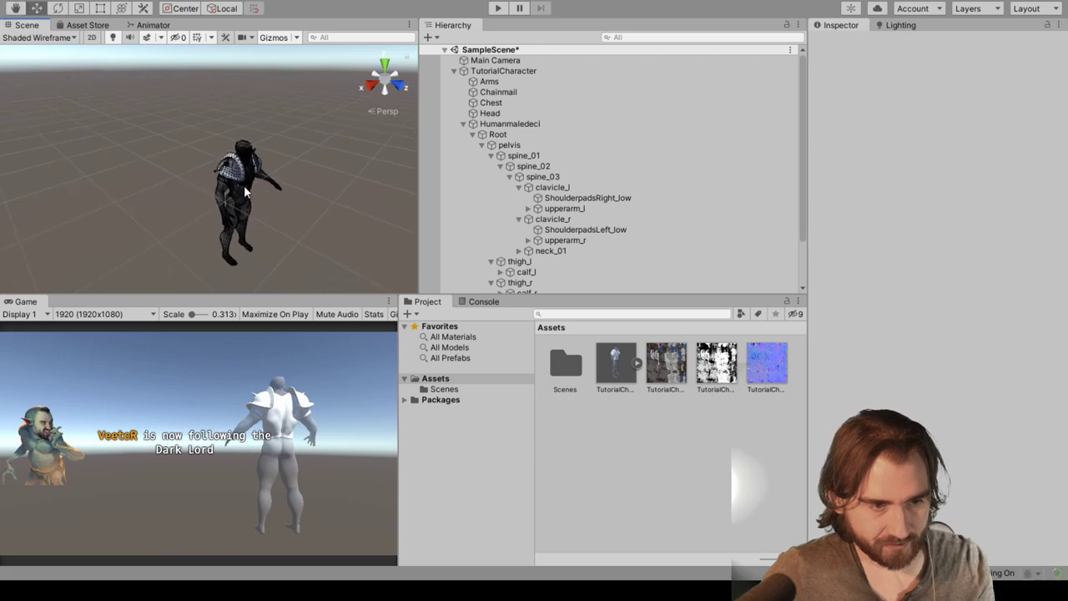
{"action": "left_click", "coordinate": [240, 178]}
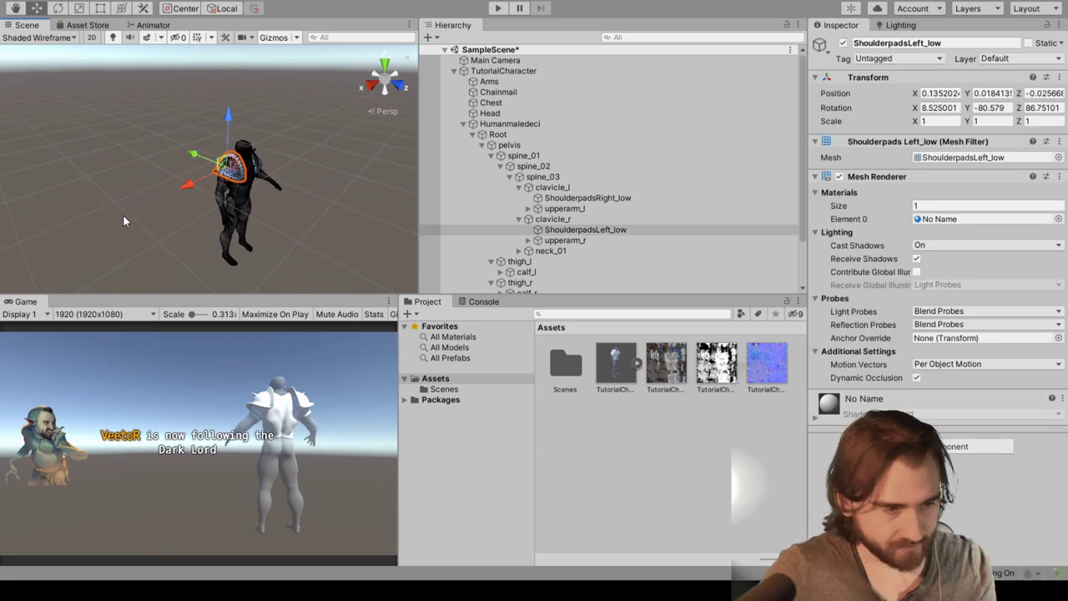
{"action": "middle_click_drag", "start_coordinate": [222, 190], "coordinate": [189, 190]}
{"action": "scroll", "coordinate": [189, 190], "scroll_direction": "up", "scroll_amount": 8}
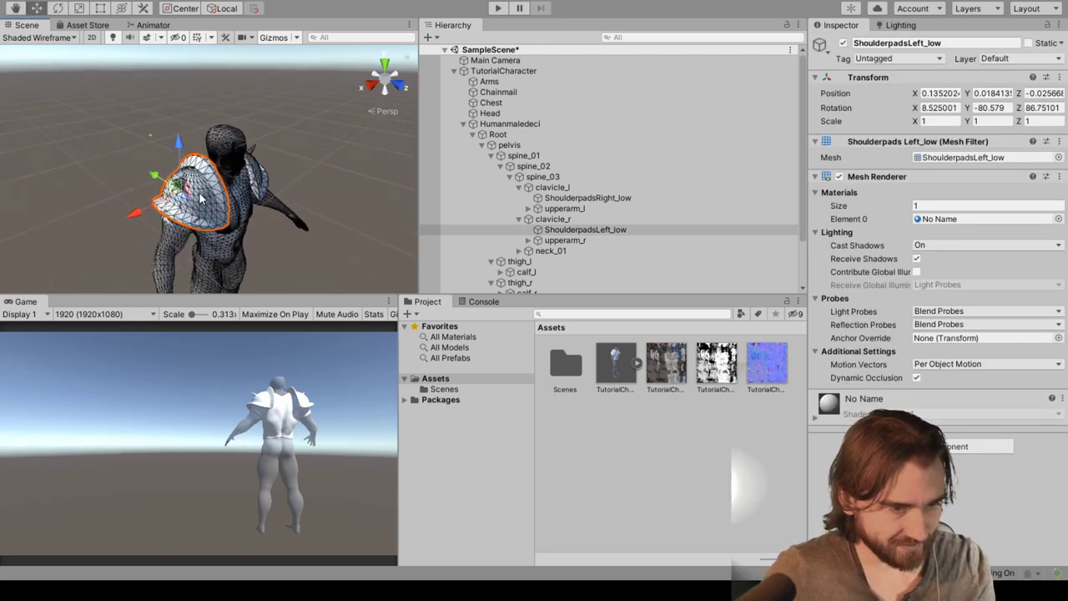
{"action": "key", "text": "f"}
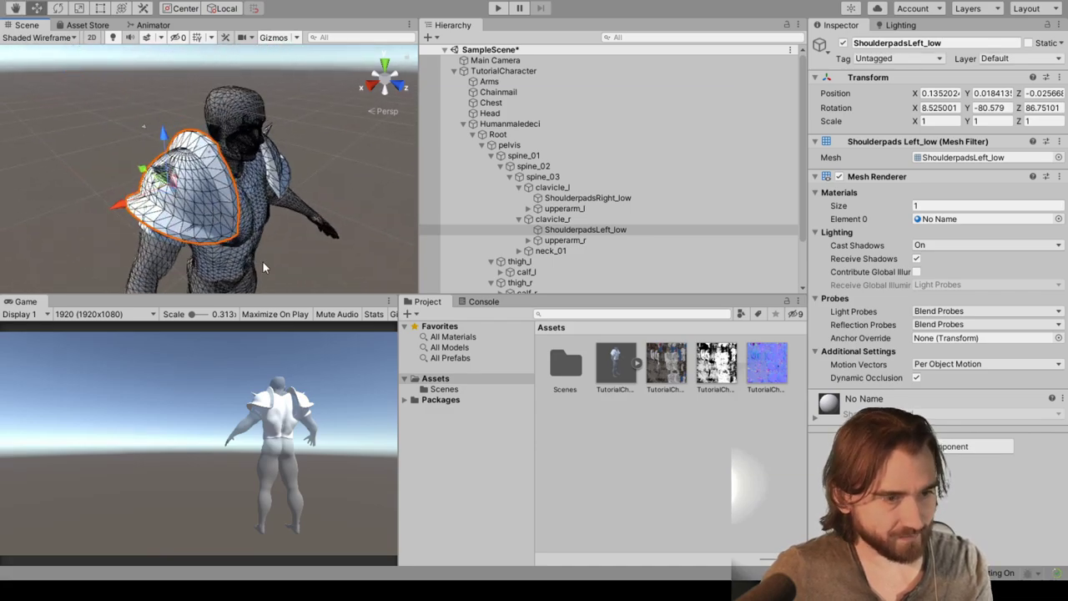
Create a new material in the Assets folder and name it Armor
{"action": "left_click", "coordinate": [594, 425]}
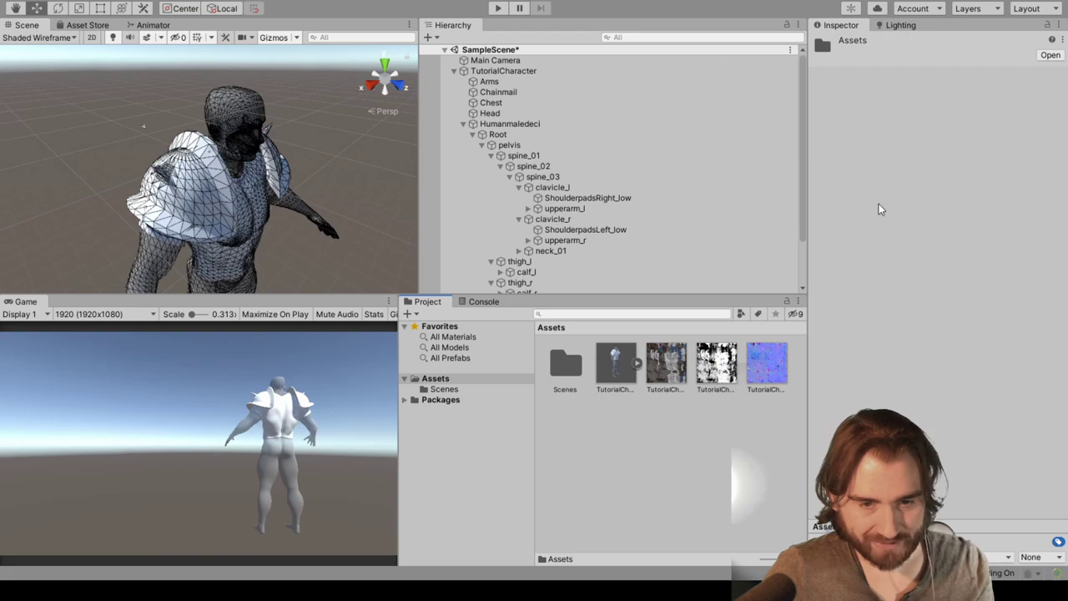
{"action": "left_click", "coordinate": [864, 242]}
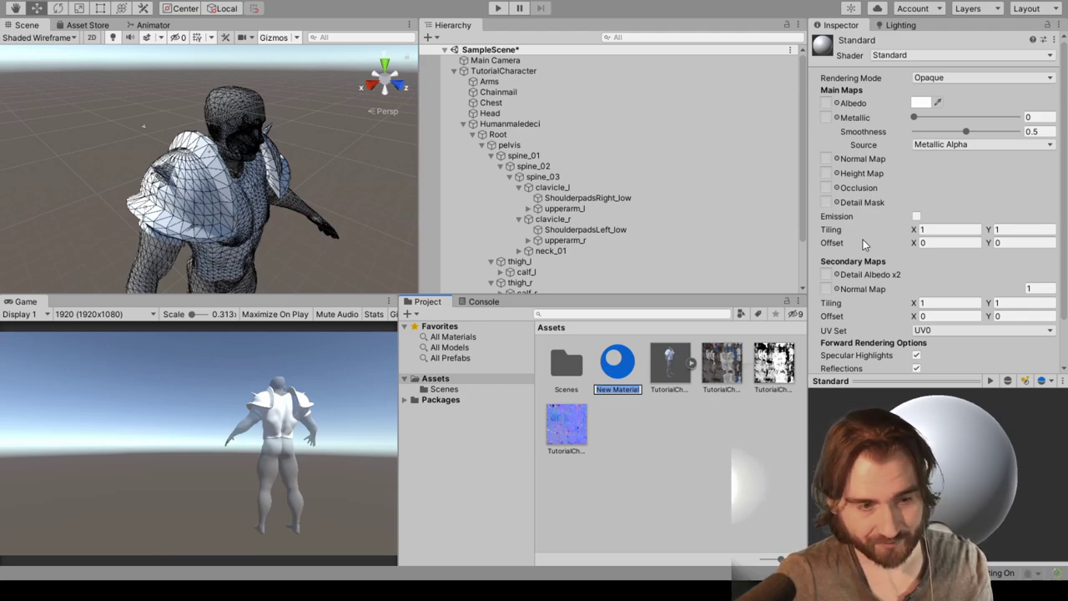
{"action": "type", "text": "Armor"}
{"action": "key", "text": "Return"}
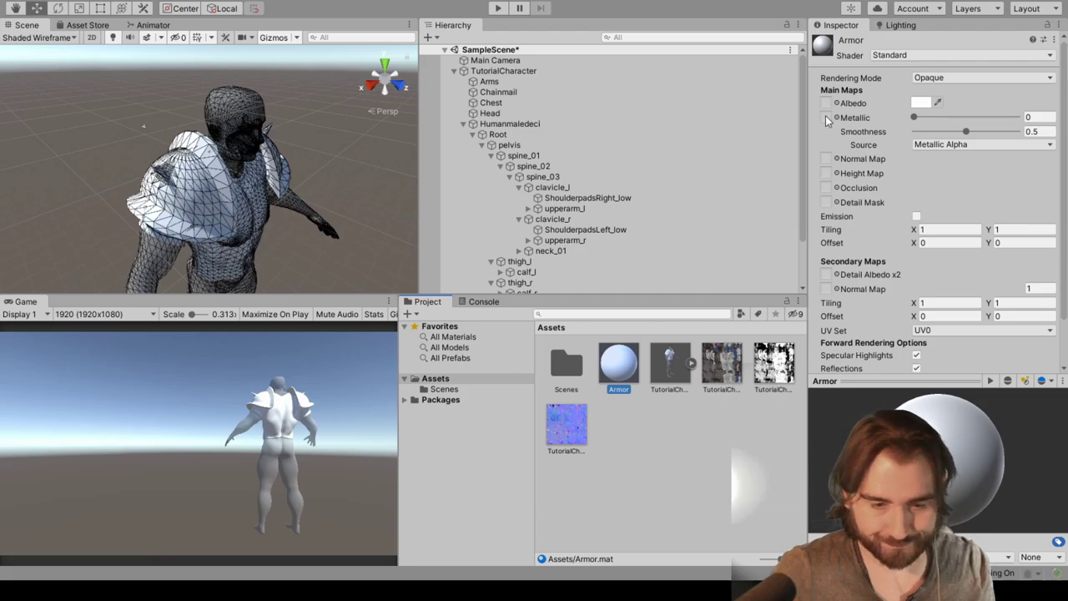
Assign the TutorialCharacter textures to the Armor material's Albedo, Metallic and Normal Map slots
{"action": "left_click", "coordinate": [843, 103]}
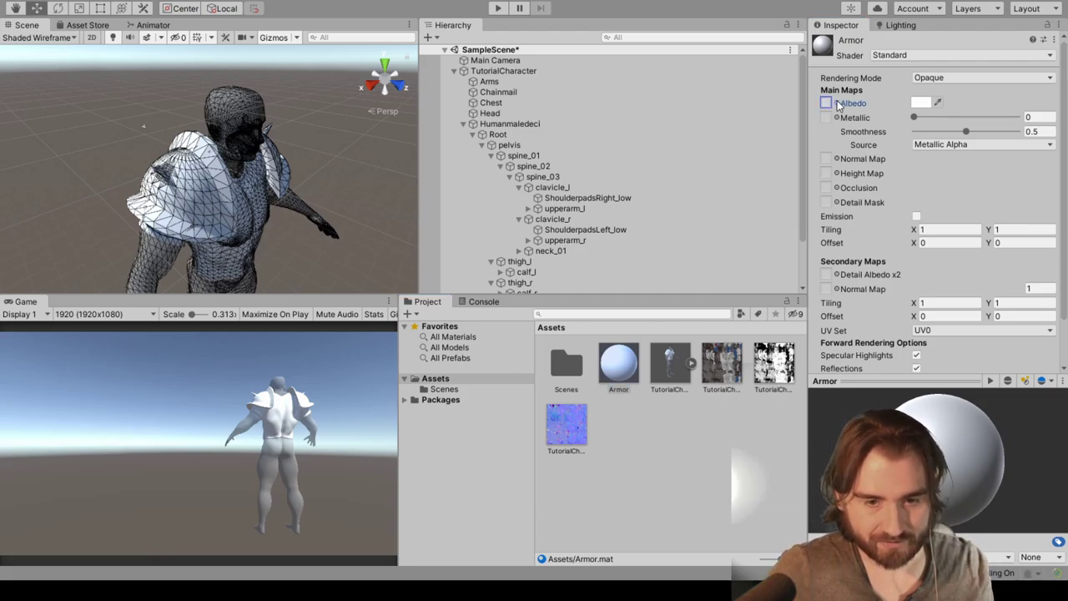
{"action": "double_click", "coordinate": [142, 125]}
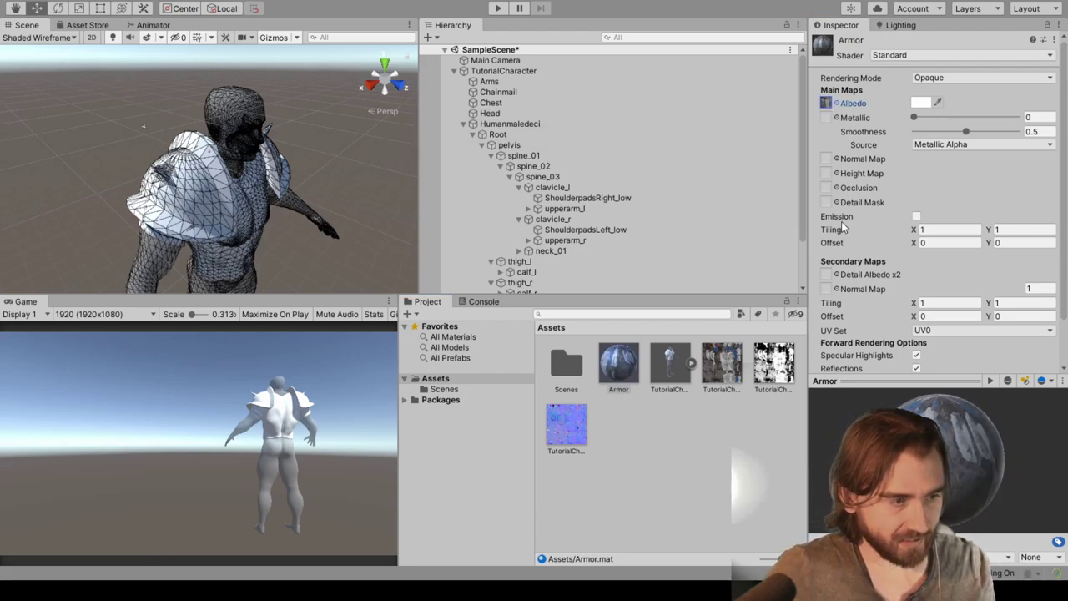
{"action": "left_click", "coordinate": [826, 118]}
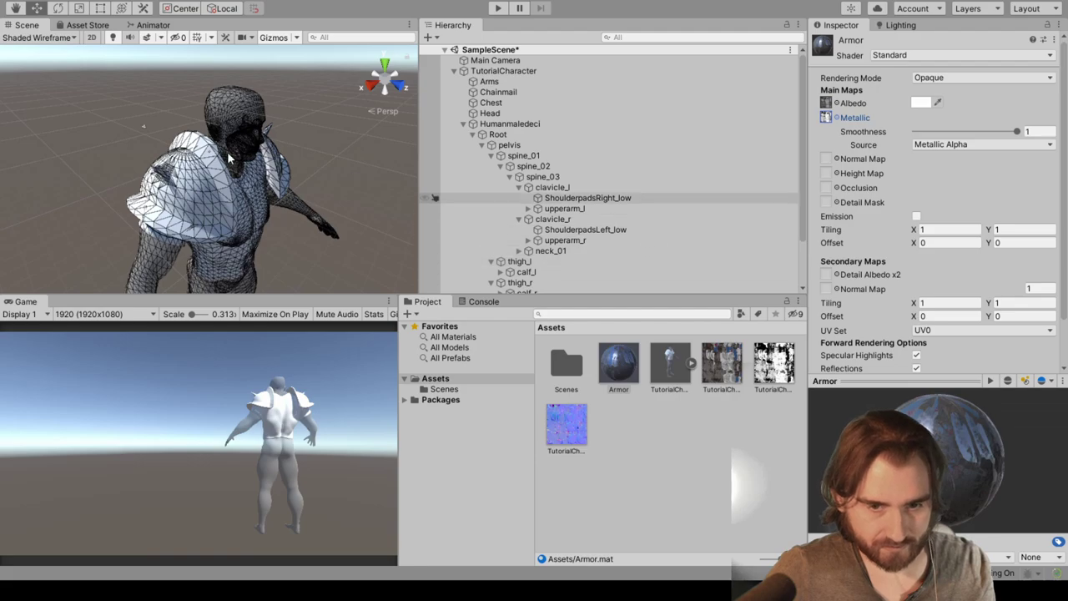
{"action": "left_click", "coordinate": [835, 160]}
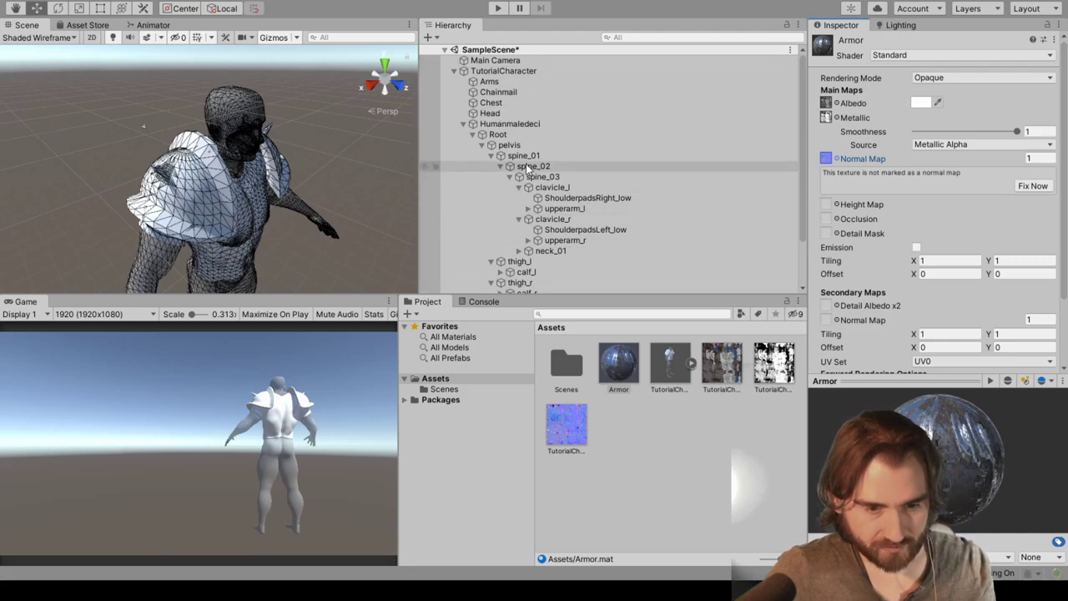
Apply the Armor material to ShoulderpadsRight_low, ShoulderpadsLeft_low and Chainmail
{"action": "left_click", "coordinate": [587, 197]}
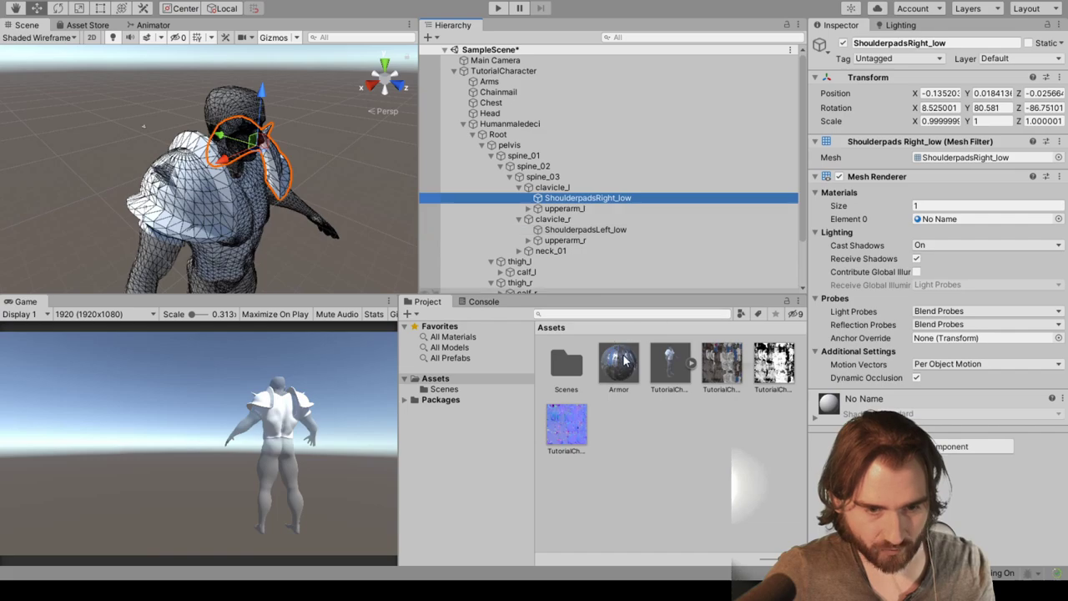
{"action": "scroll", "coordinate": [746, 257], "scroll_direction": "down", "scroll_amount": 1}
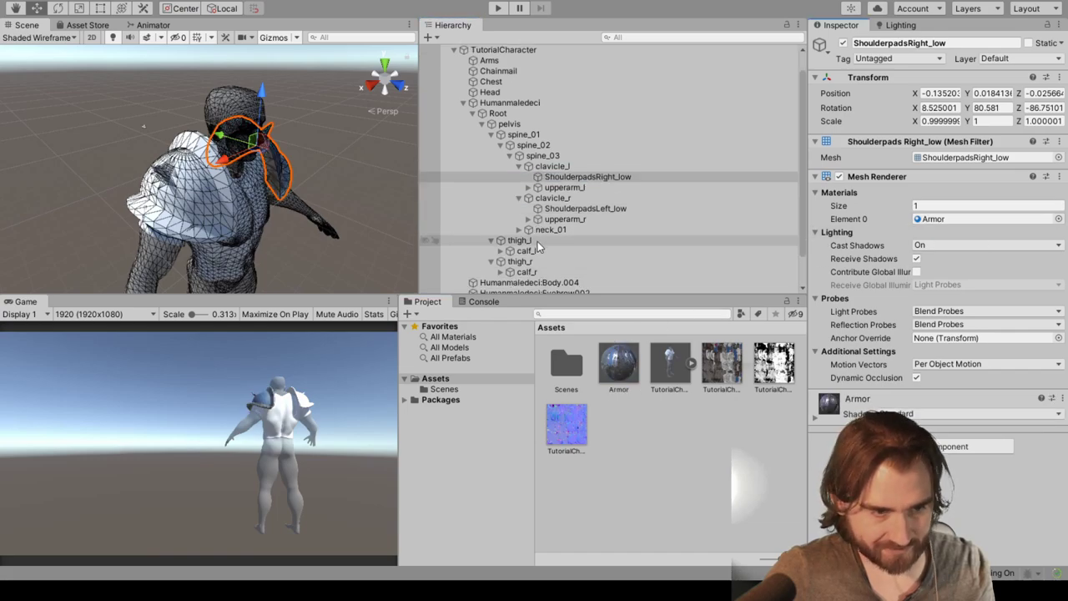
{"action": "left_click", "coordinate": [585, 209]}
{"action": "left_click_drag", "start_coordinate": [618, 363], "coordinate": [941, 220]}
{"action": "left_click", "coordinate": [499, 71]}
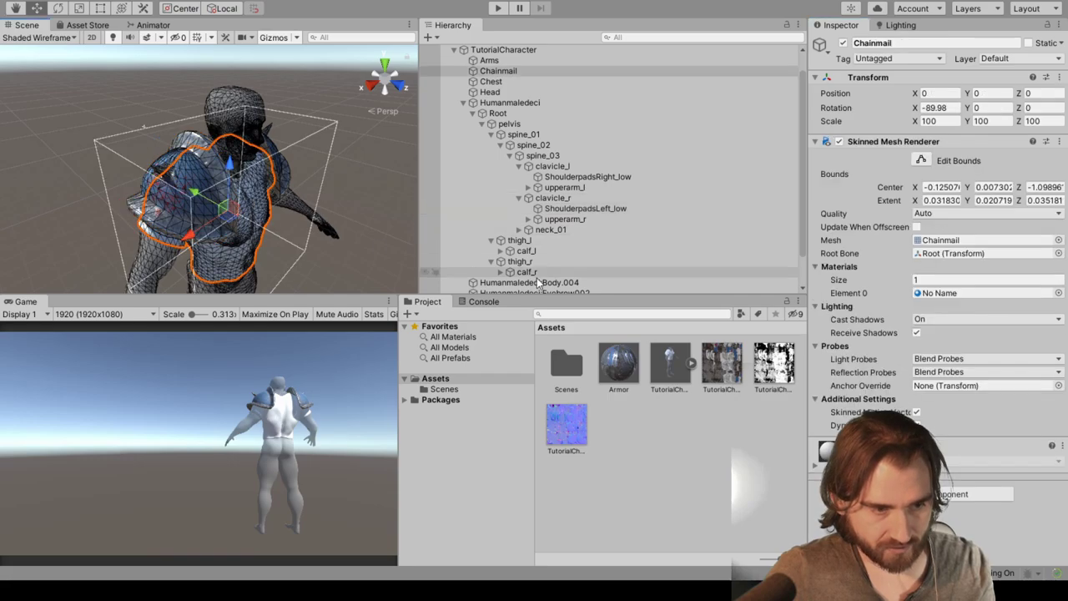
{"action": "left_click_drag", "start_coordinate": [618, 363], "coordinate": [939, 296]}
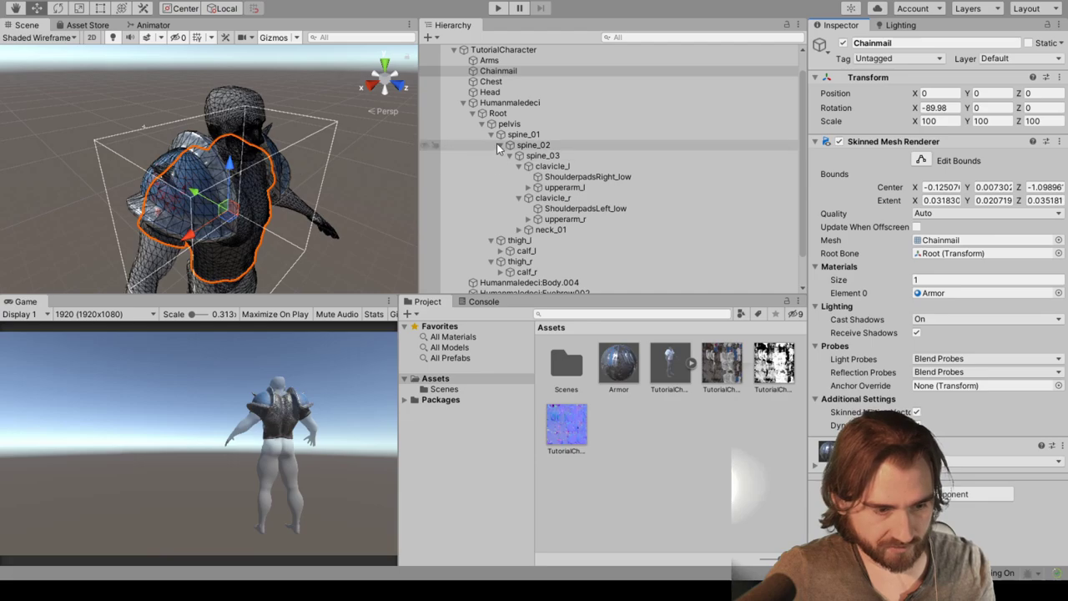
Create a new material in the Assets folder and name it Skin
{"action": "left_click", "coordinate": [534, 102]}
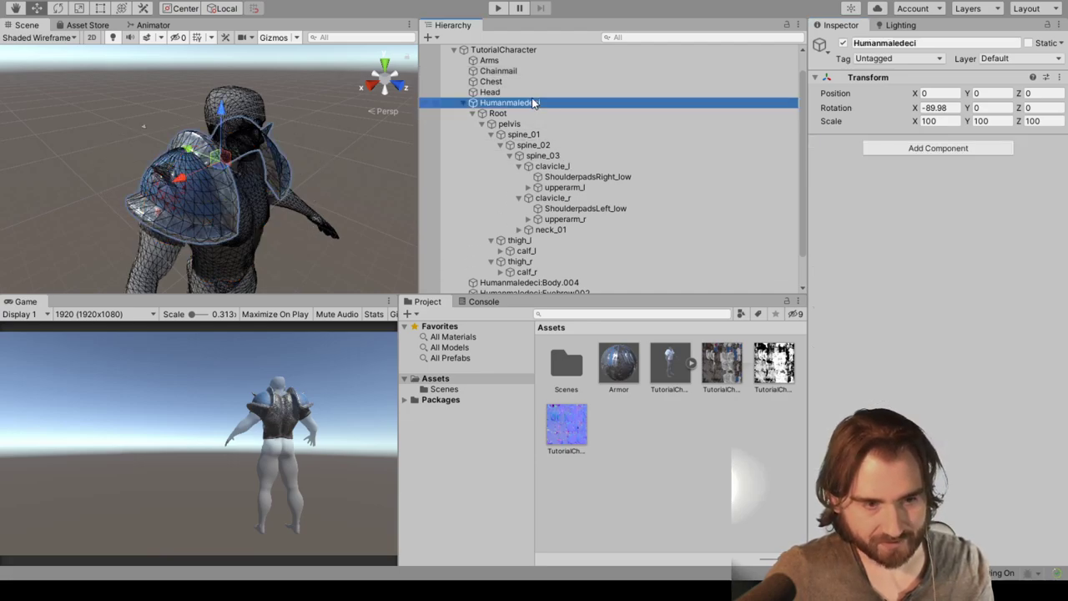
{"action": "left_click", "coordinate": [617, 451]}
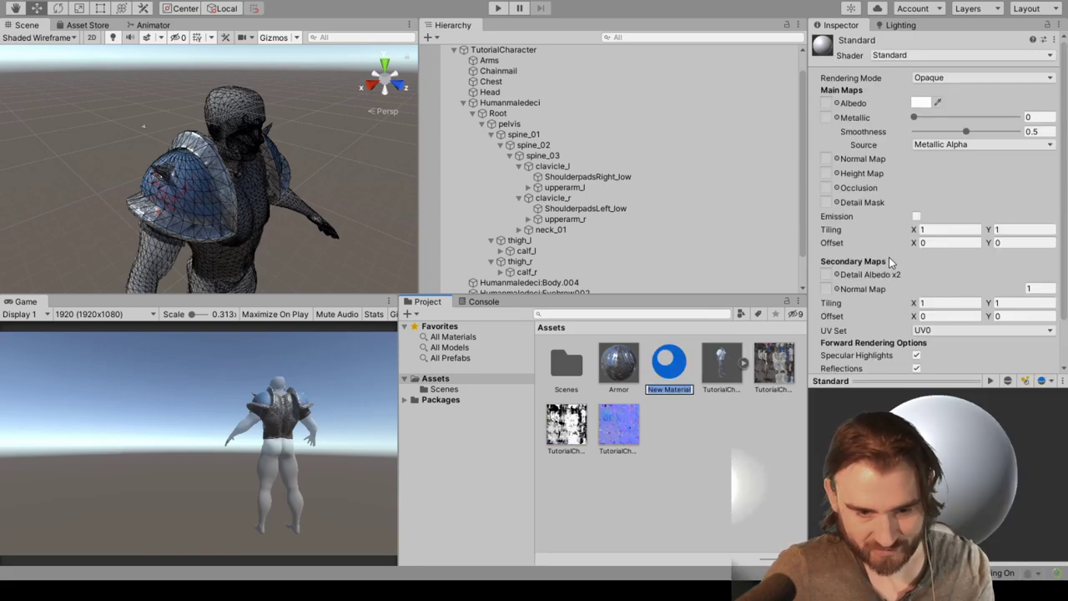
{"action": "type", "text": "Skin"}
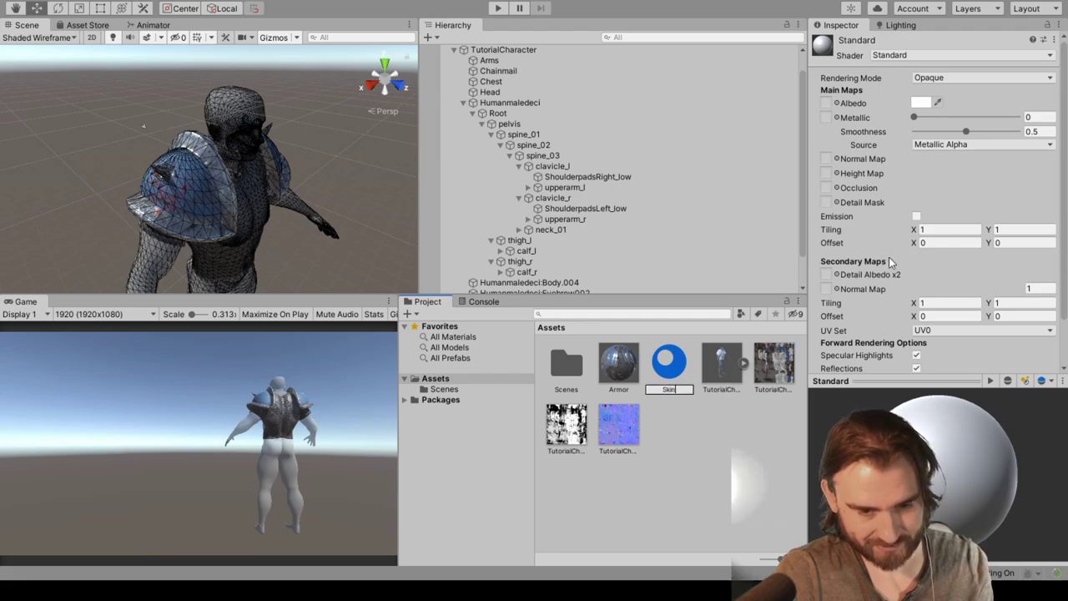
{"action": "key", "text": "Return"}
{"action": "left_click", "coordinate": [674, 433]}
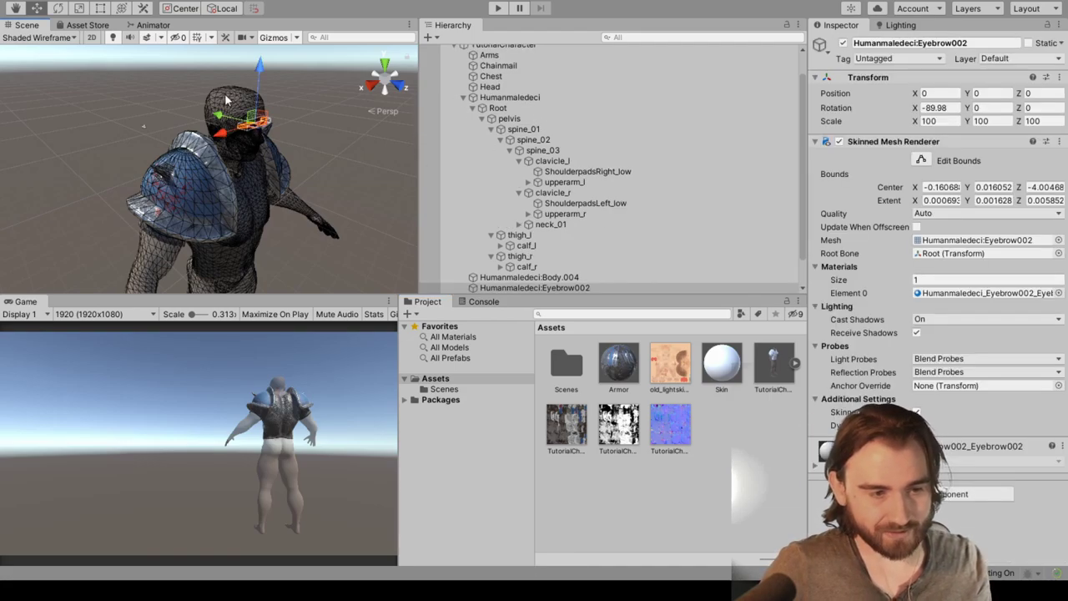
Assign the old_lightskin texture to the Skin material's Albedo and set its Metallic value to 0.064
{"action": "left_click", "coordinate": [490, 92]}
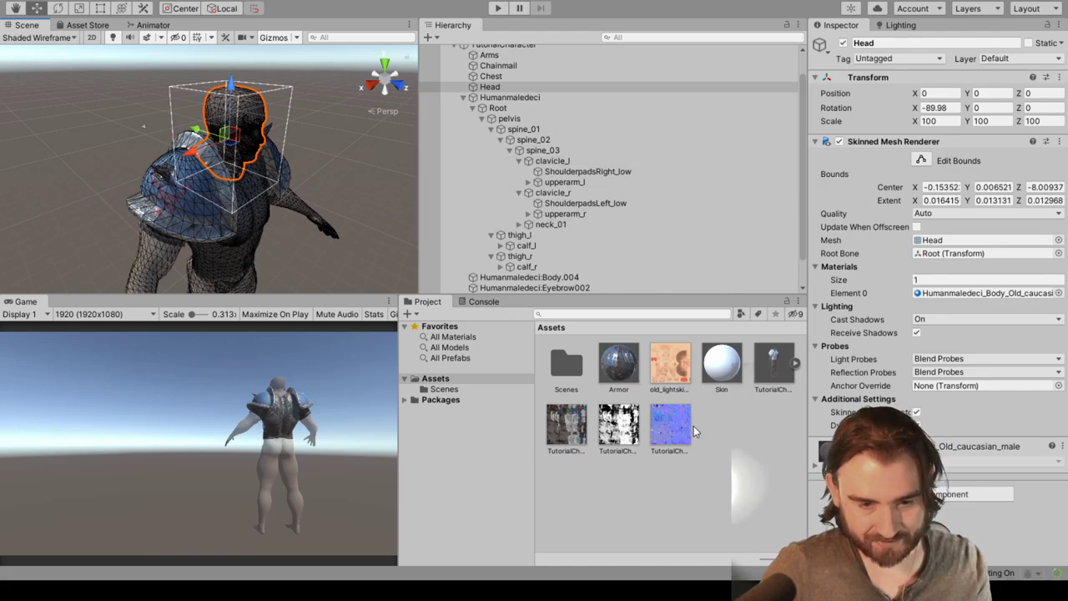
{"action": "left_click", "coordinate": [722, 363]}
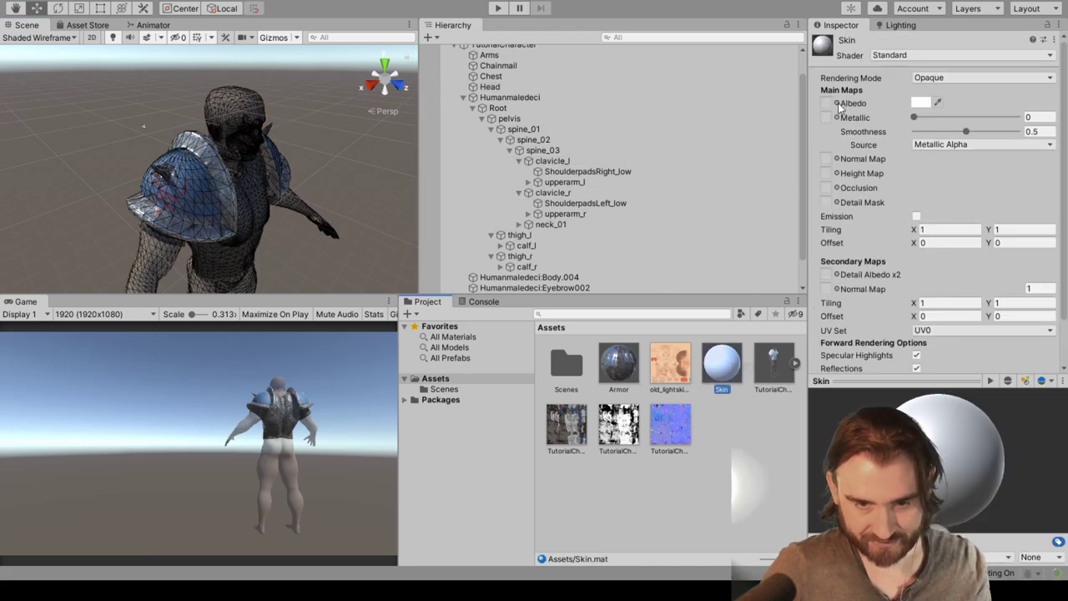
{"action": "left_click_drag", "start_coordinate": [838, 106], "coordinate": [837, 104]}
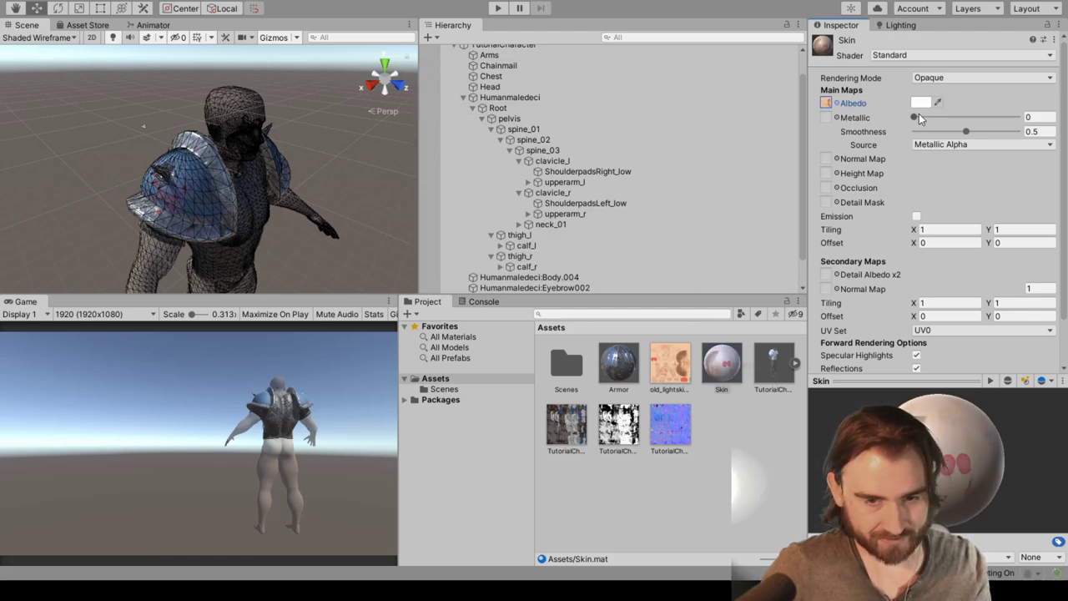
{"action": "left_click_drag", "start_coordinate": [918, 116], "coordinate": [921, 116]}
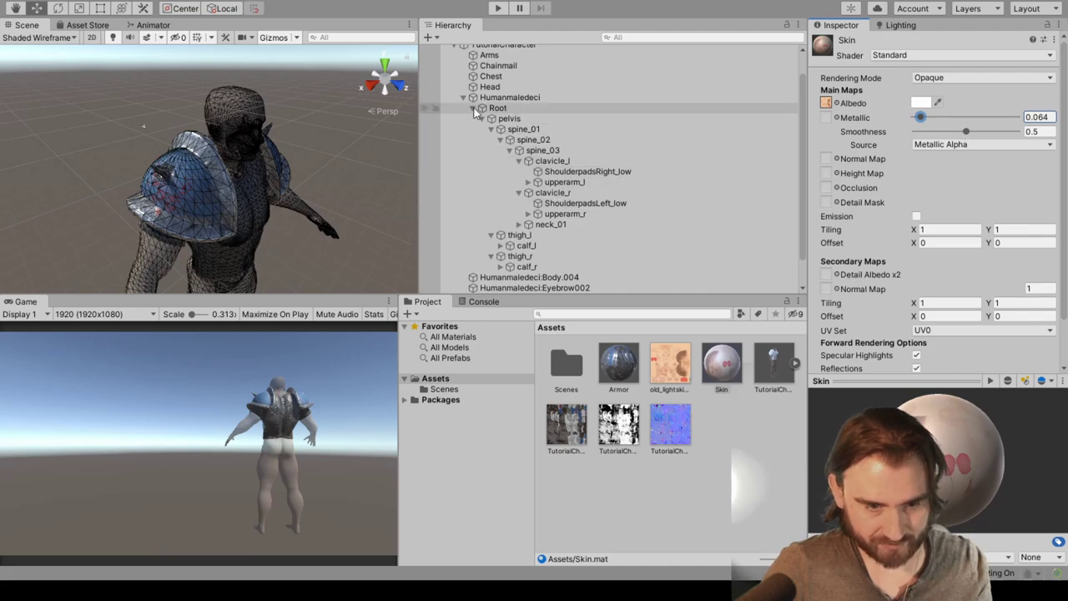
Apply the Skin material to the character's Head, Arms, Legs and Humanmaledeci:Body.004 meshes
{"action": "left_click", "coordinate": [490, 87]}
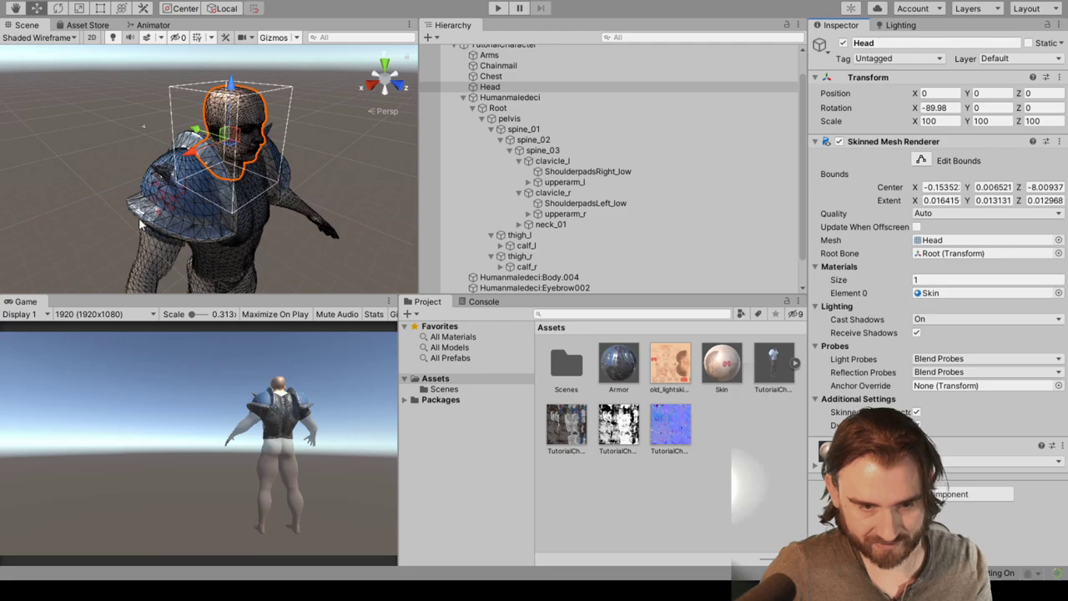
{"action": "left_click", "coordinate": [168, 260]}
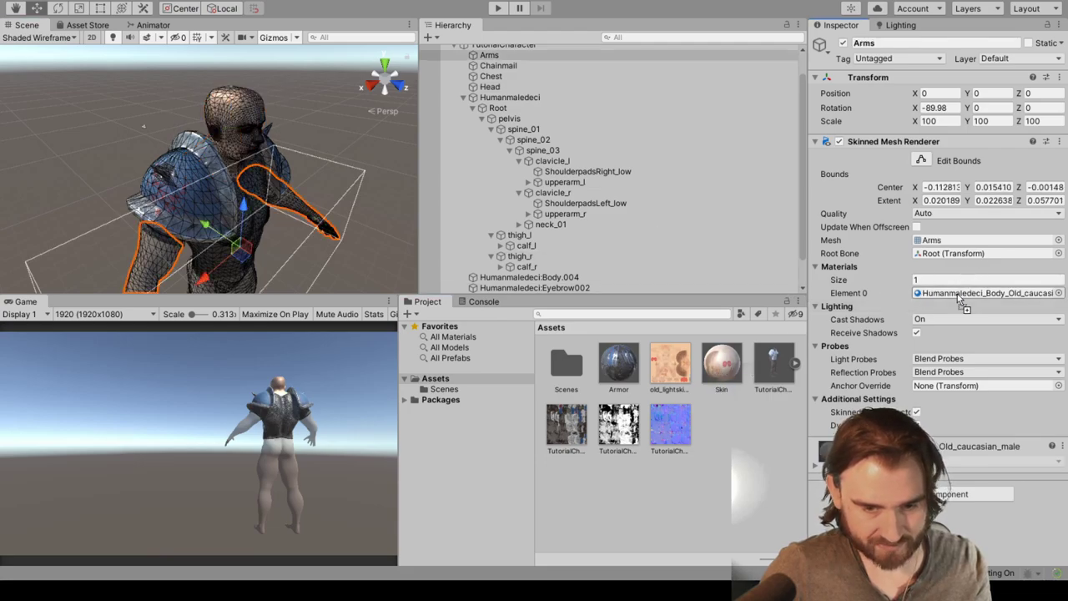
{"action": "left_click_drag", "start_coordinate": [721, 363], "coordinate": [198, 284]}
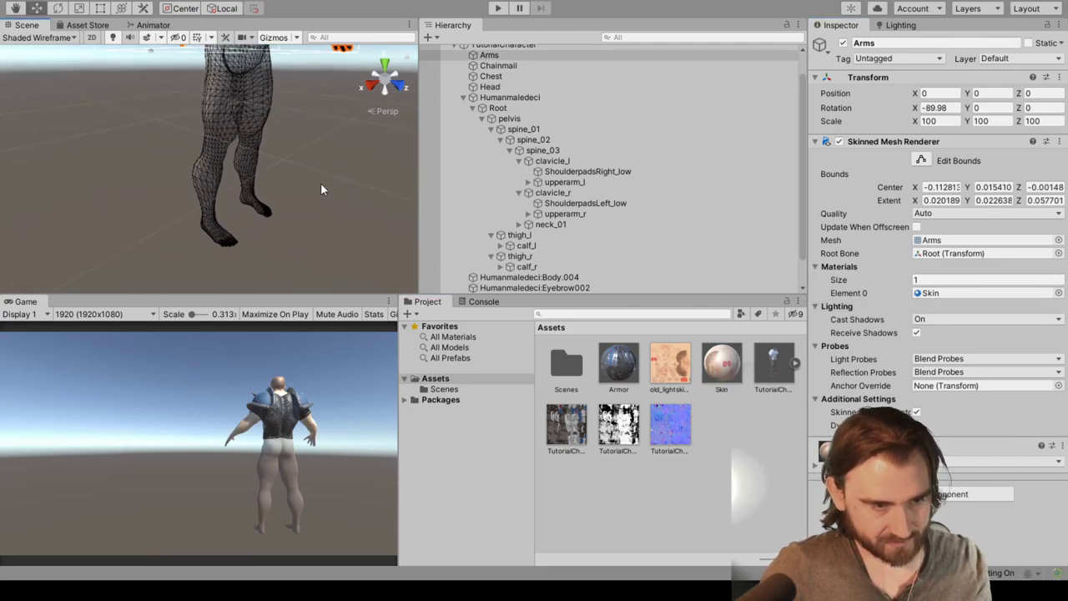
{"action": "left_click", "coordinate": [215, 117]}
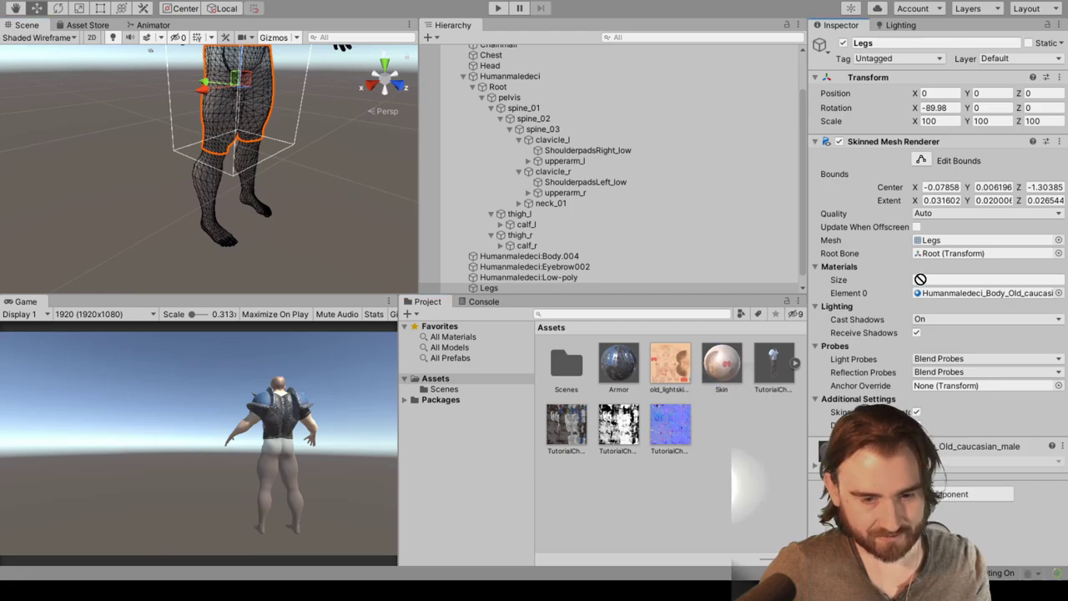
{"action": "left_click_drag", "start_coordinate": [721, 363], "coordinate": [984, 293]}
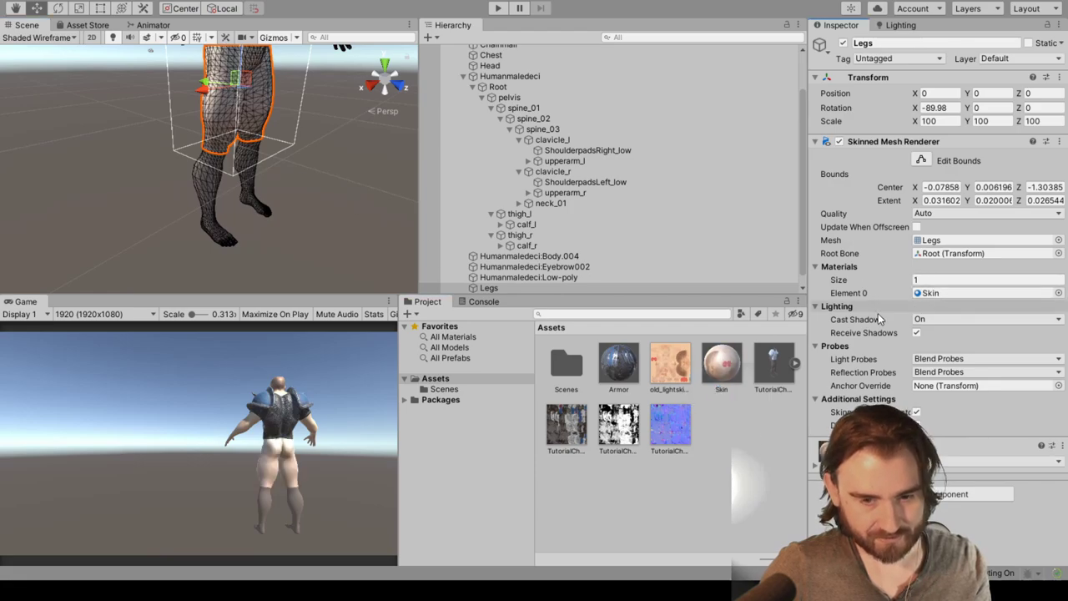
{"action": "left_click", "coordinate": [200, 186]}
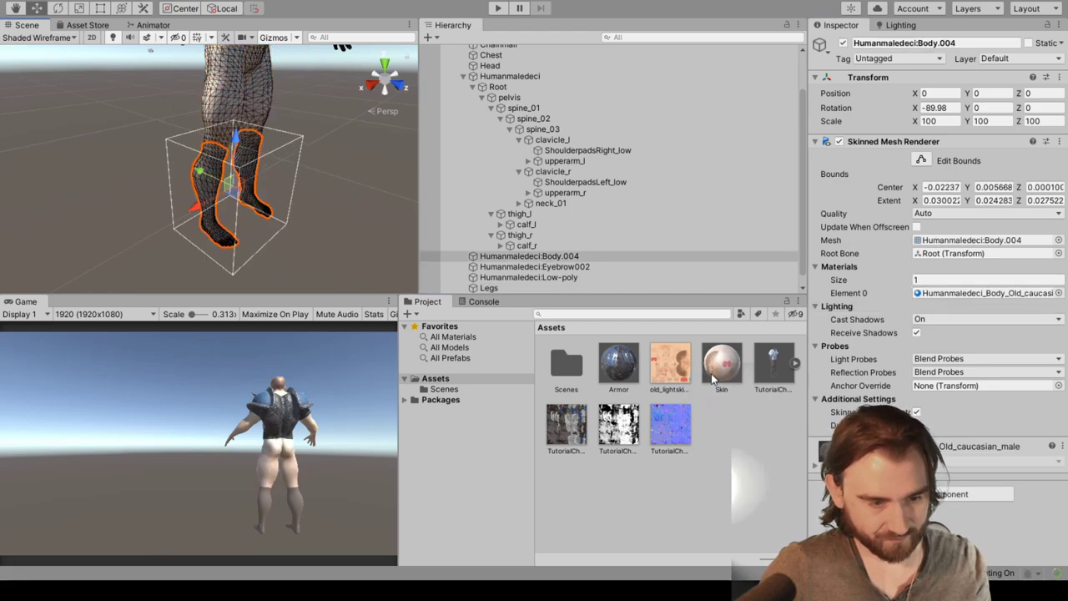
{"action": "left_click_drag", "start_coordinate": [721, 368], "coordinate": [892, 288]}
{"action": "left_click_drag", "start_coordinate": [892, 288], "coordinate": [972, 293]}
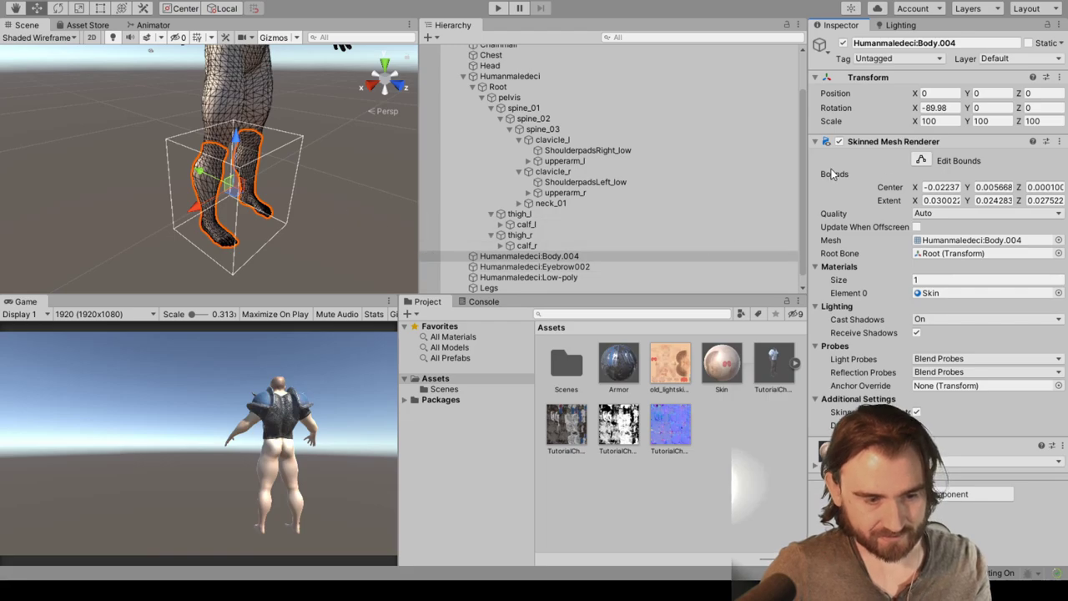
Set the Skin material's Metallic value to 0.006
{"action": "left_click", "coordinate": [720, 363]}
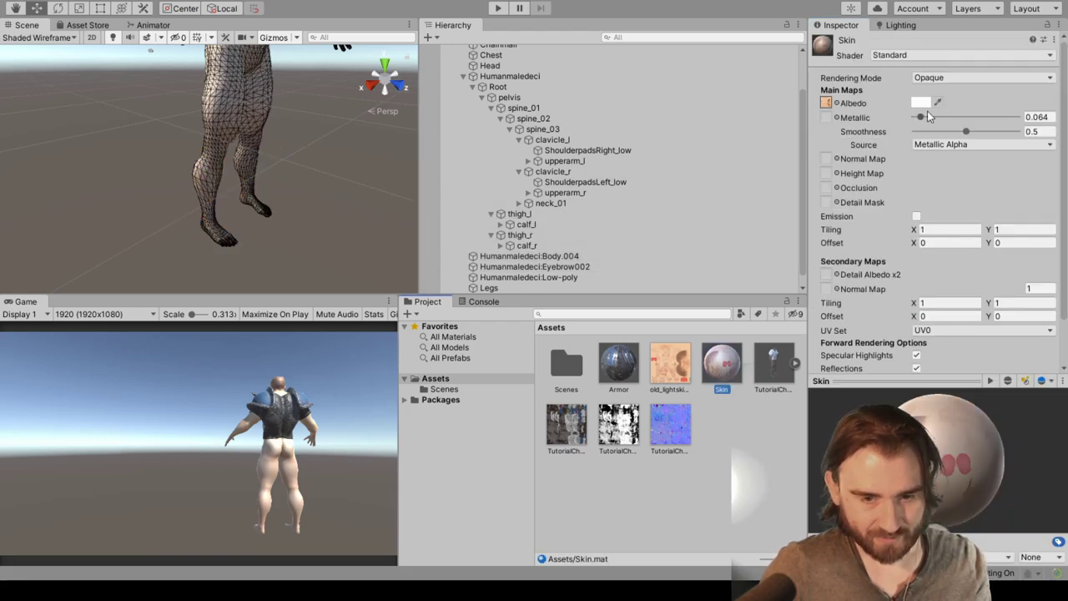
{"action": "left_click_drag", "start_coordinate": [920, 119], "coordinate": [914, 118]}
{"action": "middle_click_drag", "start_coordinate": [273, 167], "coordinate": [260, 227]}
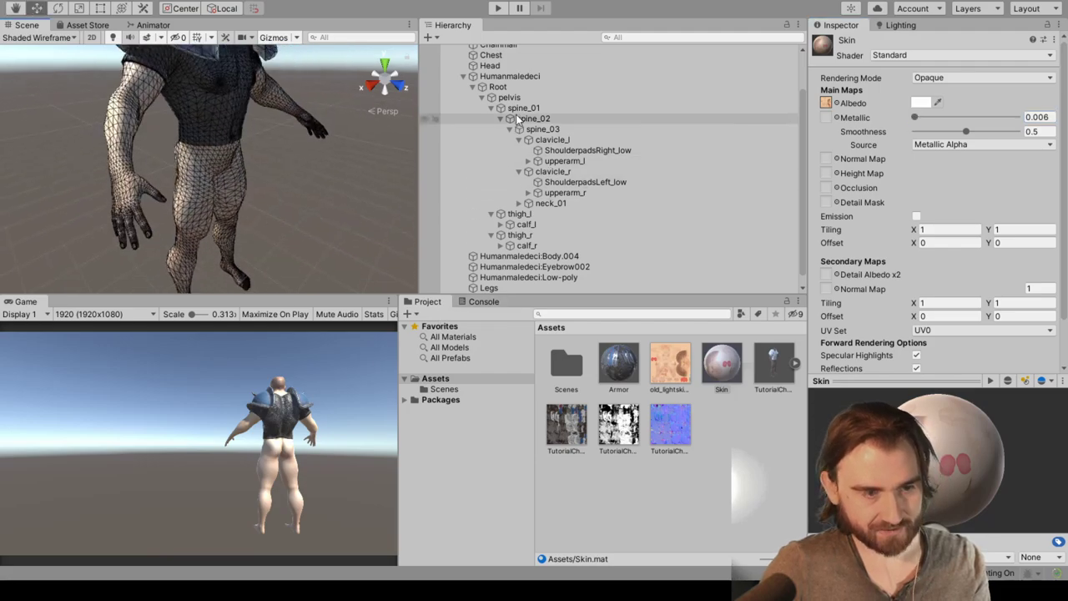
Turn Humanmaledeci to face the game camera with a Z rotation of about 184.9, and move it to about X -5.56, Z 0.57
{"action": "left_click", "coordinate": [509, 77]}
{"action": "scroll", "coordinate": [227, 200], "scroll_direction": "down", "scroll_amount": 5}
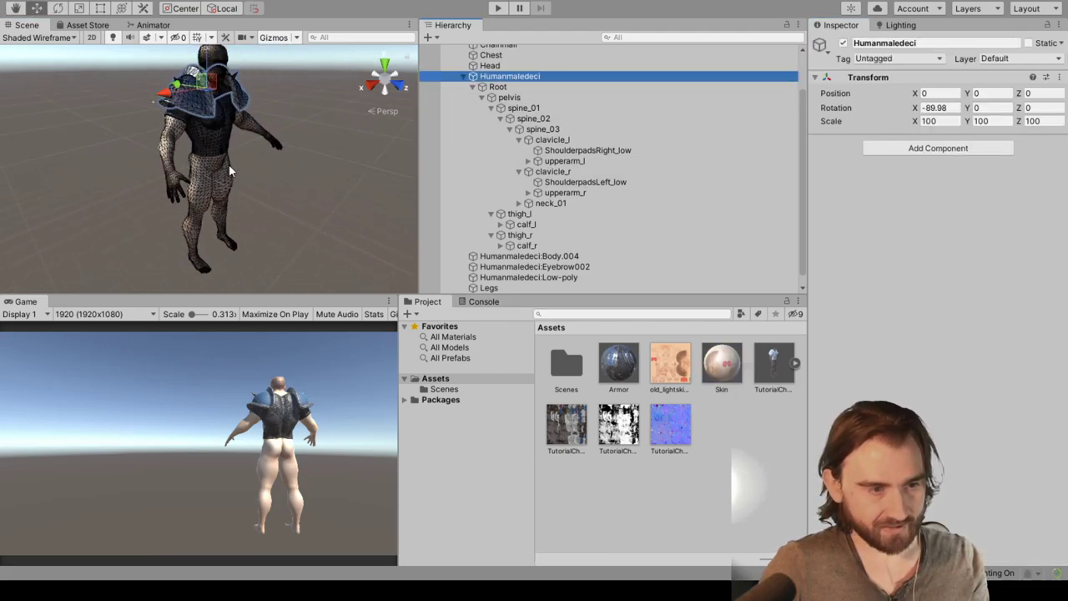
{"action": "middle_click_drag", "start_coordinate": [228, 165], "coordinate": [235, 190]}
{"action": "left_click", "coordinate": [455, 76]}
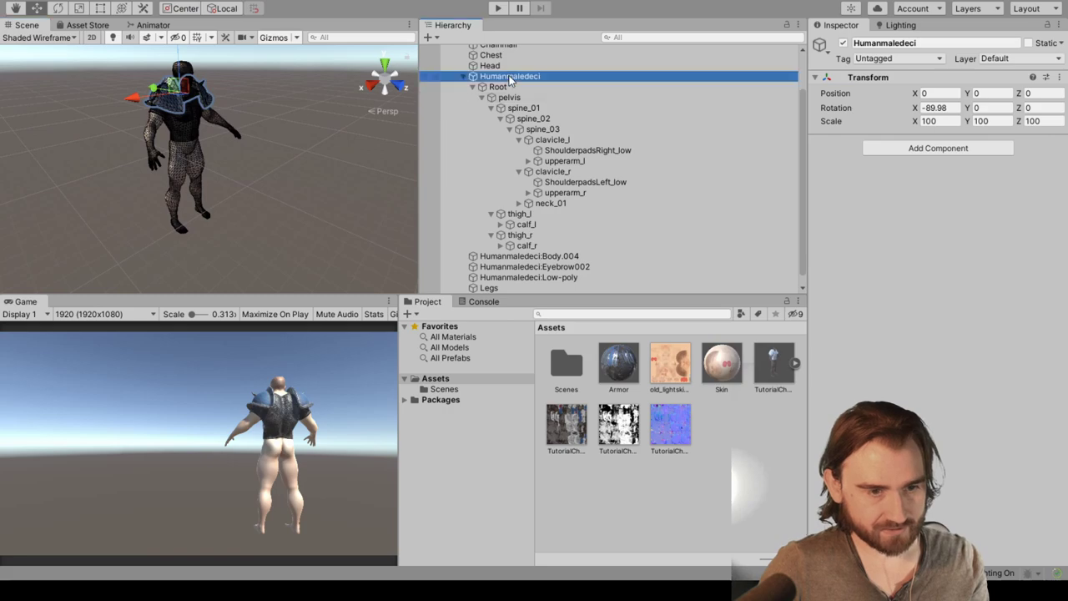
{"action": "key", "text": "e"}
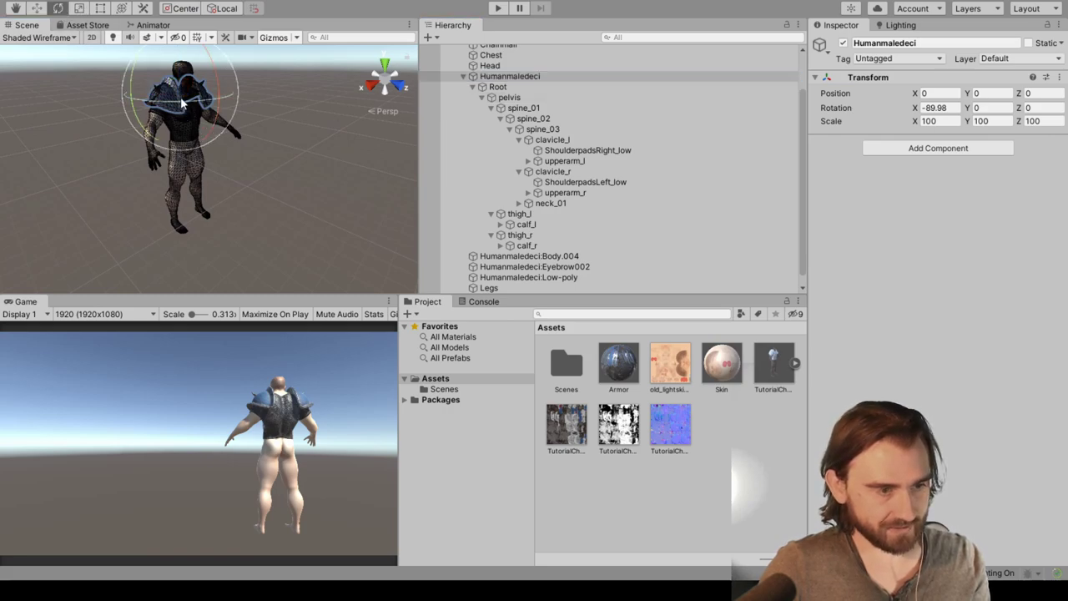
{"action": "left_click_drag", "start_coordinate": [180, 97], "coordinate": [265, 87]}
{"action": "left_click", "coordinate": [38, 8]}
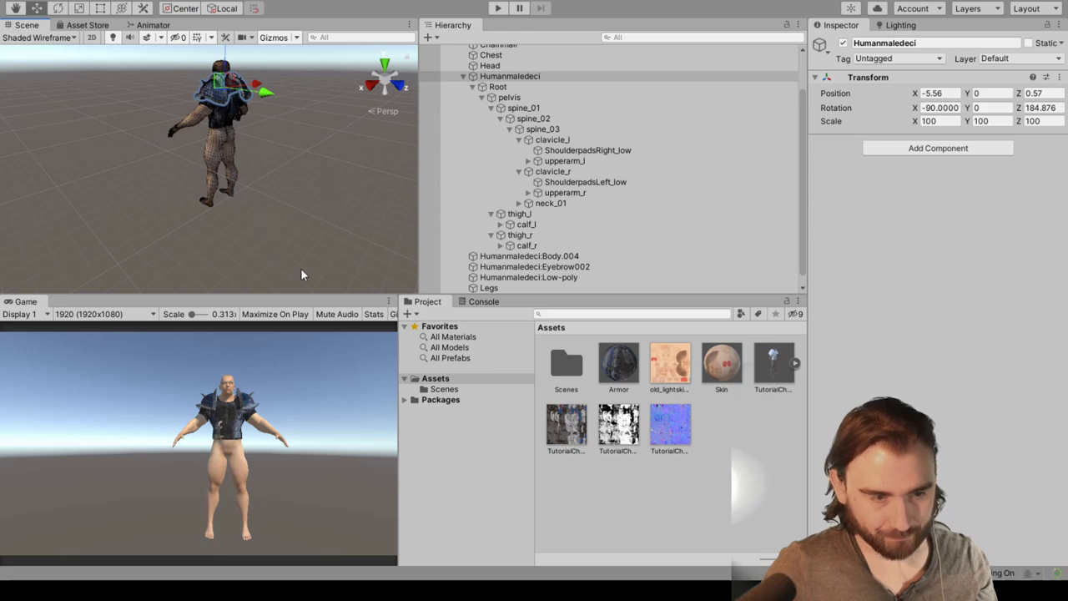
Examine the armor on the character up close, and check the armor normal map texture and the Armor material's settings
{"action": "scroll", "coordinate": [249, 154], "scroll_direction": "up", "scroll_amount": 2}
{"action": "scroll", "coordinate": [255, 153], "scroll_direction": "down", "scroll_amount": 3}
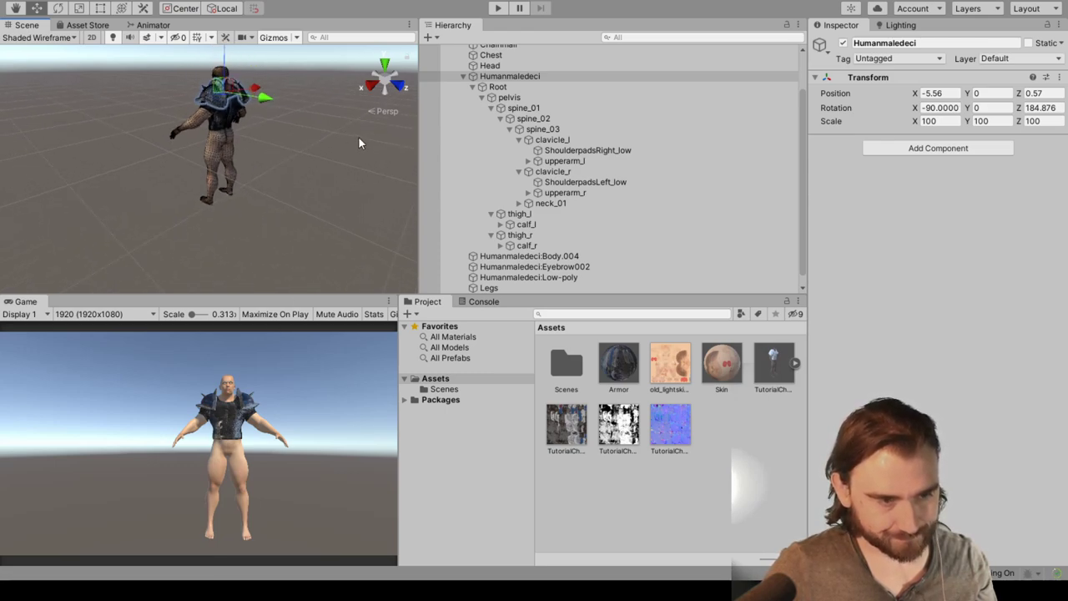
{"action": "middle_click_drag", "start_coordinate": [219, 83], "coordinate": [281, 205]}
{"action": "scroll", "coordinate": [297, 153], "scroll_direction": "up", "scroll_amount": 5}
{"action": "scroll", "coordinate": [278, 153], "scroll_direction": "up", "scroll_amount": 5}
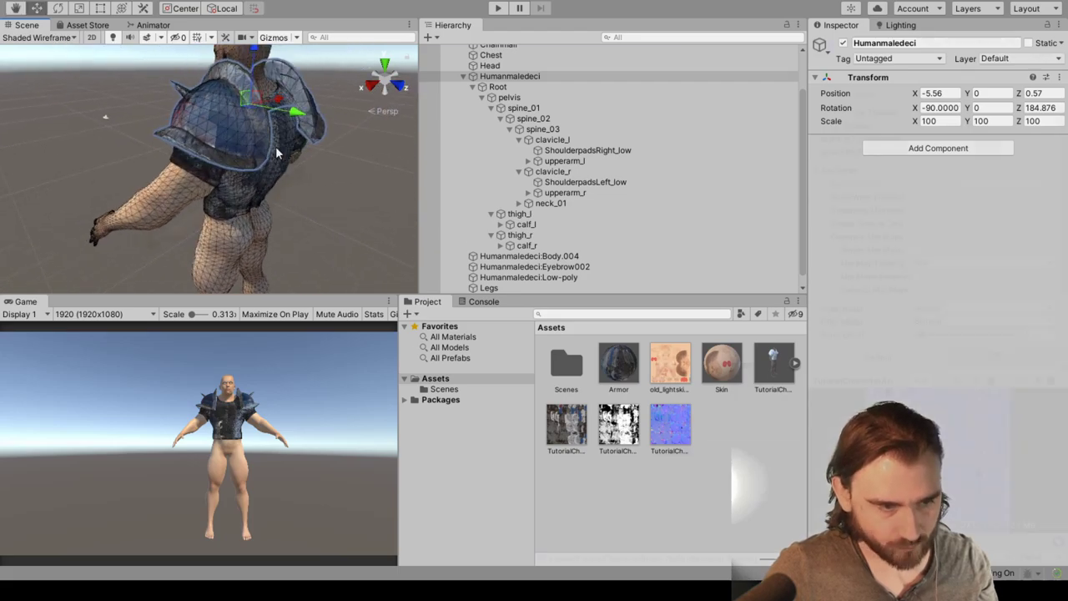
{"action": "middle_click_drag", "start_coordinate": [322, 114], "coordinate": [247, 121]}
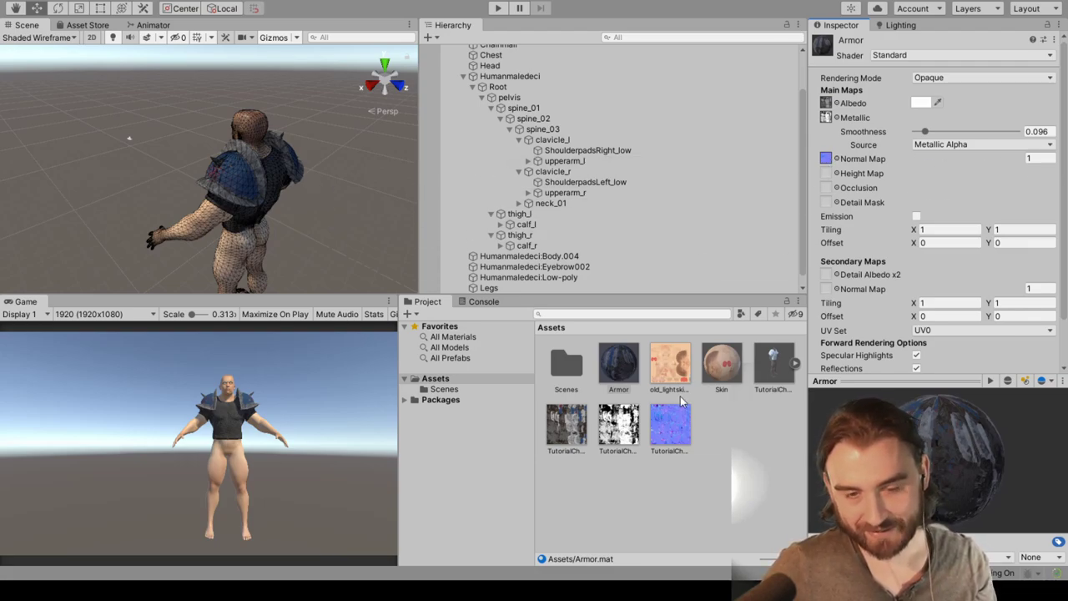
{"action": "left_click", "coordinate": [667, 426]}
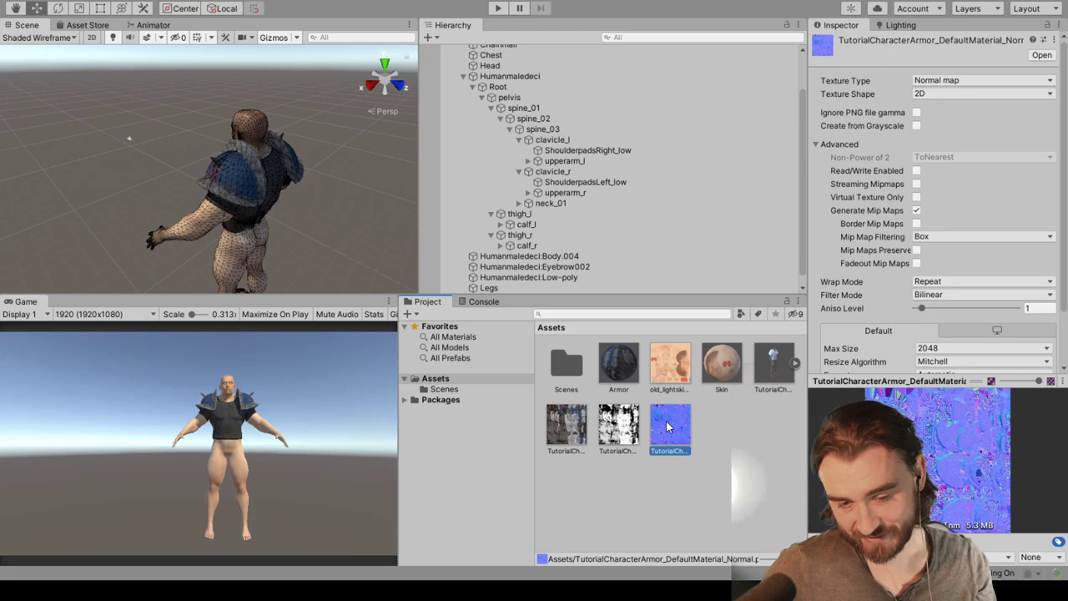
{"action": "left_click", "coordinate": [618, 367]}
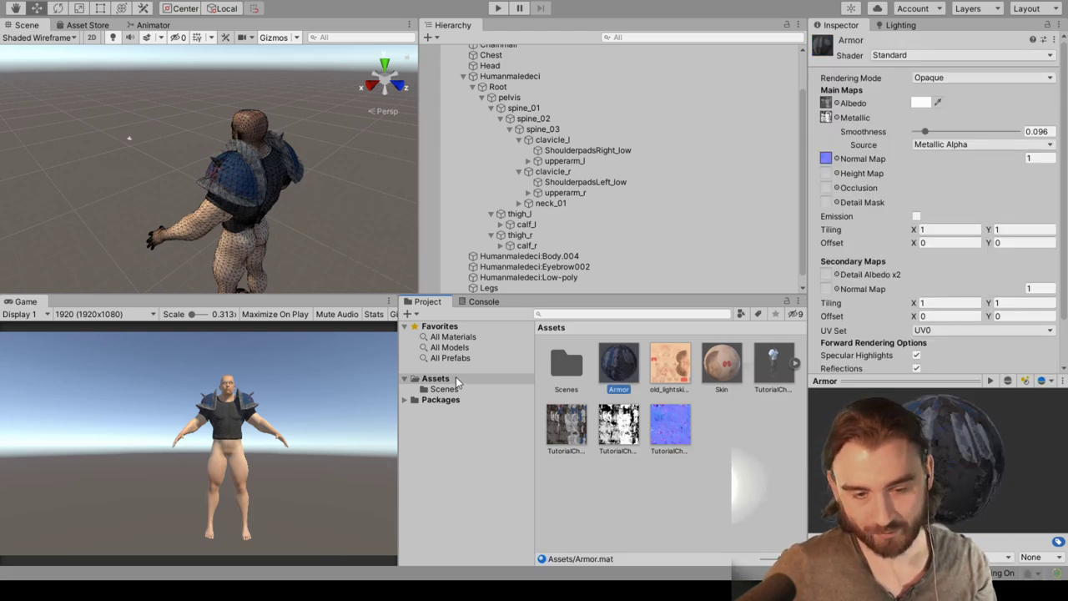
Select Humanmaledeci with the Rotate tool and examine the character from the front in the Scene view
{"action": "left_click", "coordinate": [510, 76]}
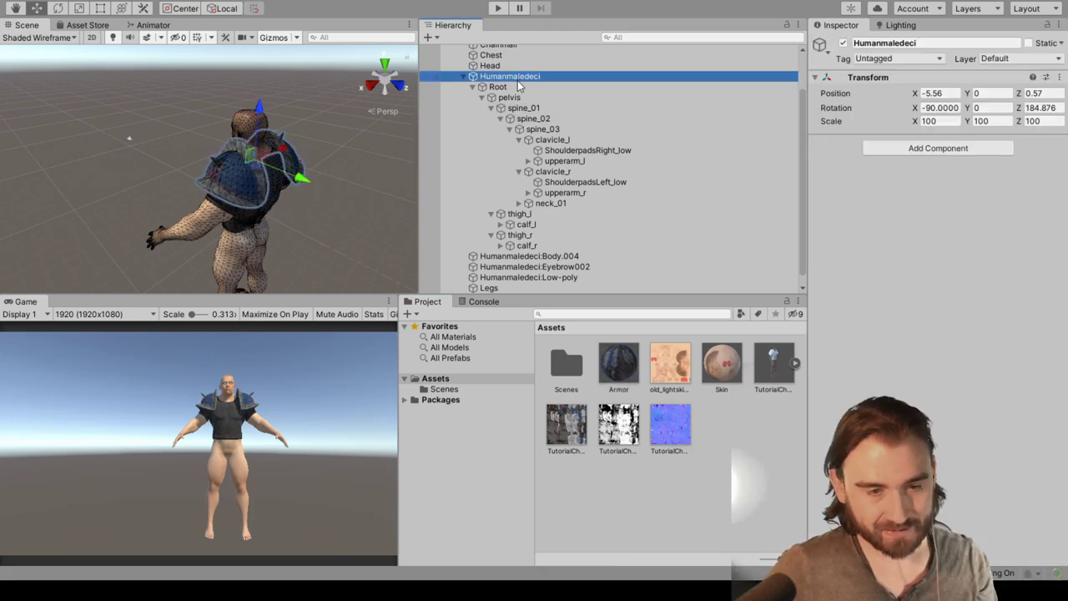
{"action": "left_click", "coordinate": [57, 11]}
{"action": "middle_click_drag", "start_coordinate": [109, 150], "coordinate": [225, 167]}
{"action": "left_click_drag", "start_coordinate": [225, 166], "coordinate": [133, 170], "text": "alt"}
{"action": "middle_click_drag", "start_coordinate": [133, 169], "coordinate": [87, 184]}
{"action": "left_click_drag", "start_coordinate": [264, 177], "coordinate": [282, 128], "text": "alt"}
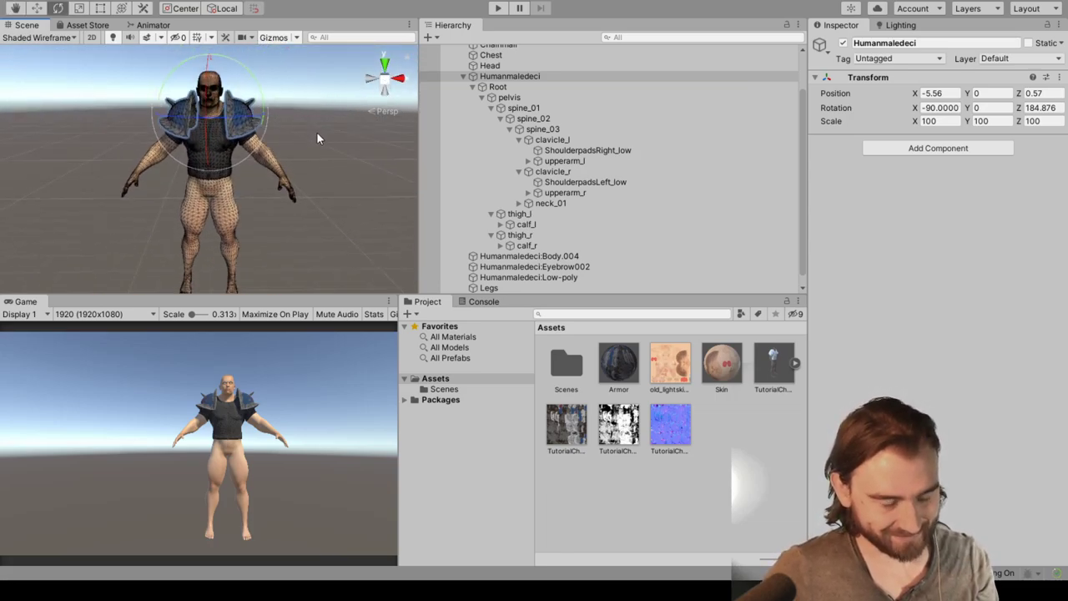
{"action": "left_click_drag", "start_coordinate": [341, 97], "coordinate": [272, 137], "text": "alt"}
{"action": "middle_click_drag", "start_coordinate": [268, 130], "coordinate": [277, 137]}
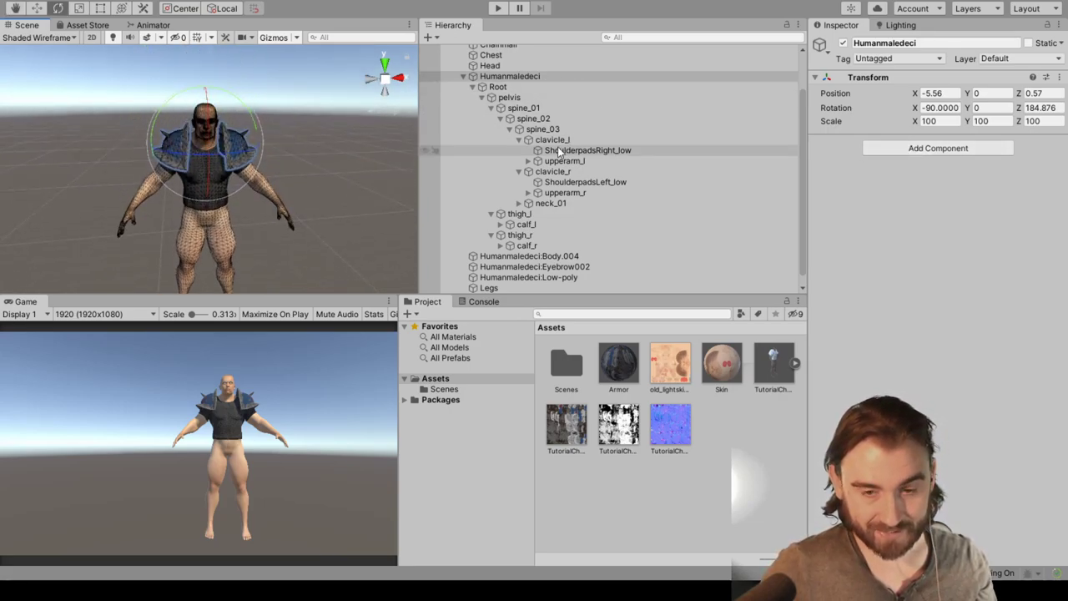
{"action": "left_click_drag", "start_coordinate": [238, 171], "coordinate": [279, 200], "text": "alt"}
{"action": "mouse_move", "coordinate": [281, 188]}
{"action": "middle_mouse_down"}
{"action": "mouse_move", "coordinate": [286, 226]}
{"action": "mouse_move", "coordinate": [293, 186]}
{"action": "middle_mouse_up"}
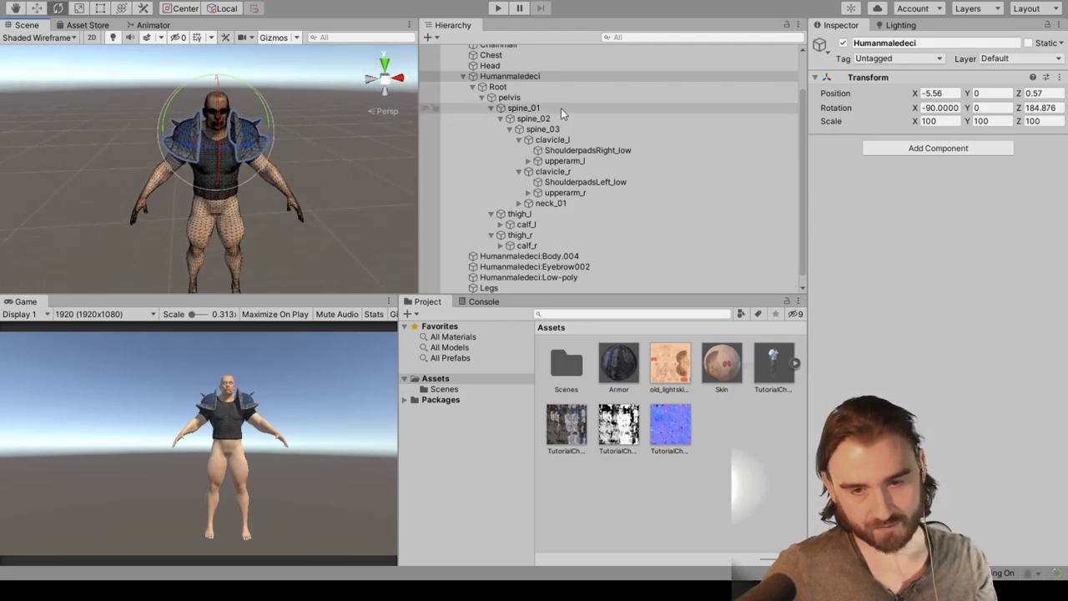
Compare the Transform values of Root and Humanmaledeci, and check the TutorialCharacter model's Rig import settings
{"action": "left_click", "coordinate": [561, 86]}
{"action": "left_click", "coordinate": [561, 76]}
{"action": "left_click", "coordinate": [559, 87]}
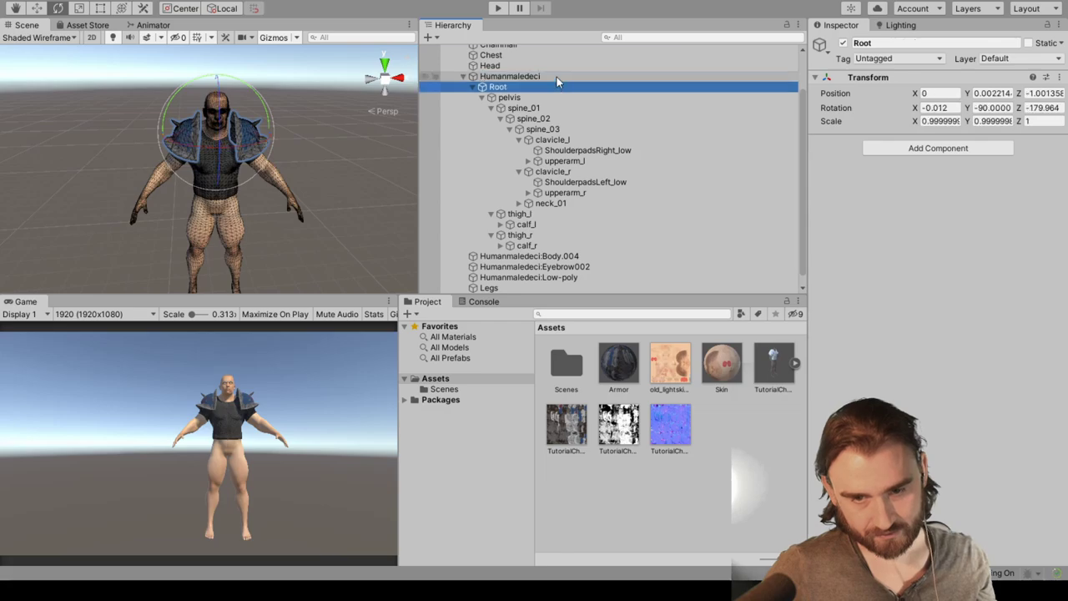
{"action": "left_click", "coordinate": [557, 76]}
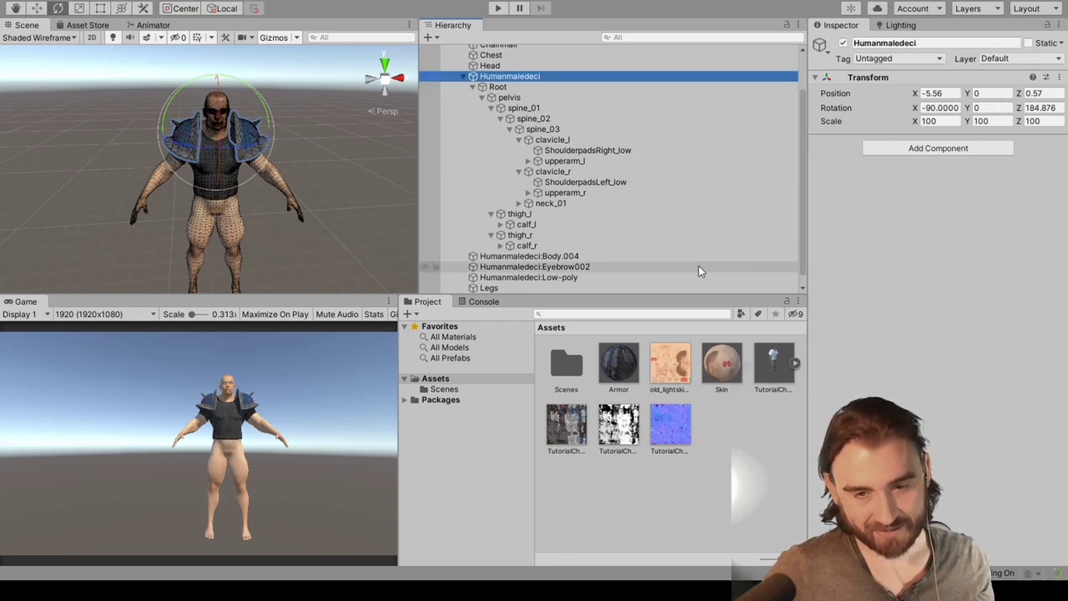
{"action": "left_click", "coordinate": [752, 357]}
{"action": "left_click", "coordinate": [756, 359]}
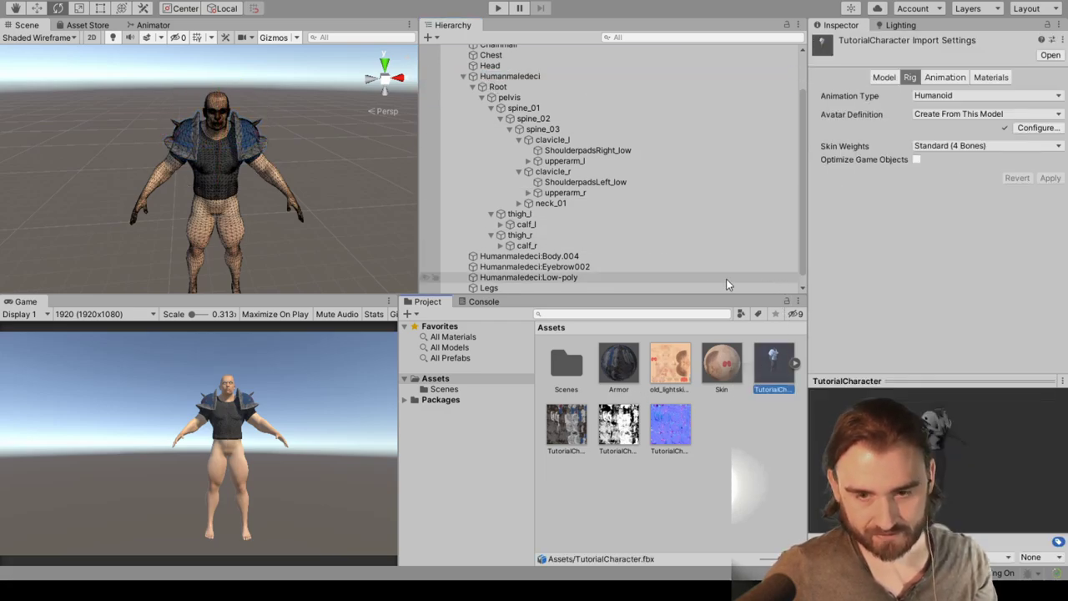
Reselect Humanmaledeci and frame it in the Scene view with the Rotate tool active
{"action": "left_click", "coordinate": [520, 77]}
{"action": "right_click_drag", "start_coordinate": [324, 161], "coordinate": [301, 181]}
{"action": "middle_click_drag", "start_coordinate": [301, 181], "coordinate": [307, 177]}
{"action": "key", "text": "f"}
{"action": "key", "text": "e"}
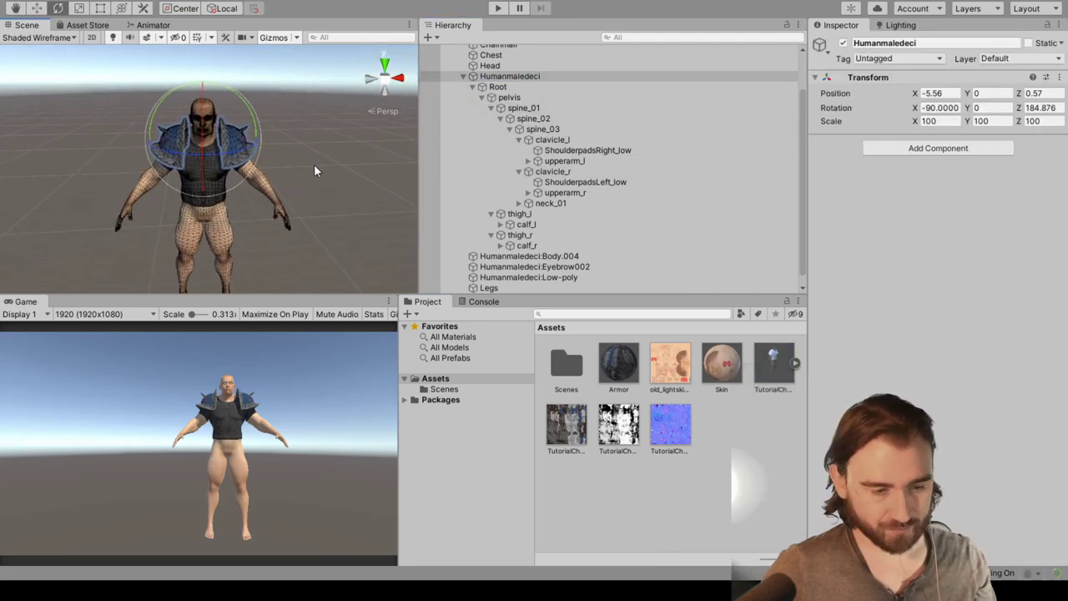